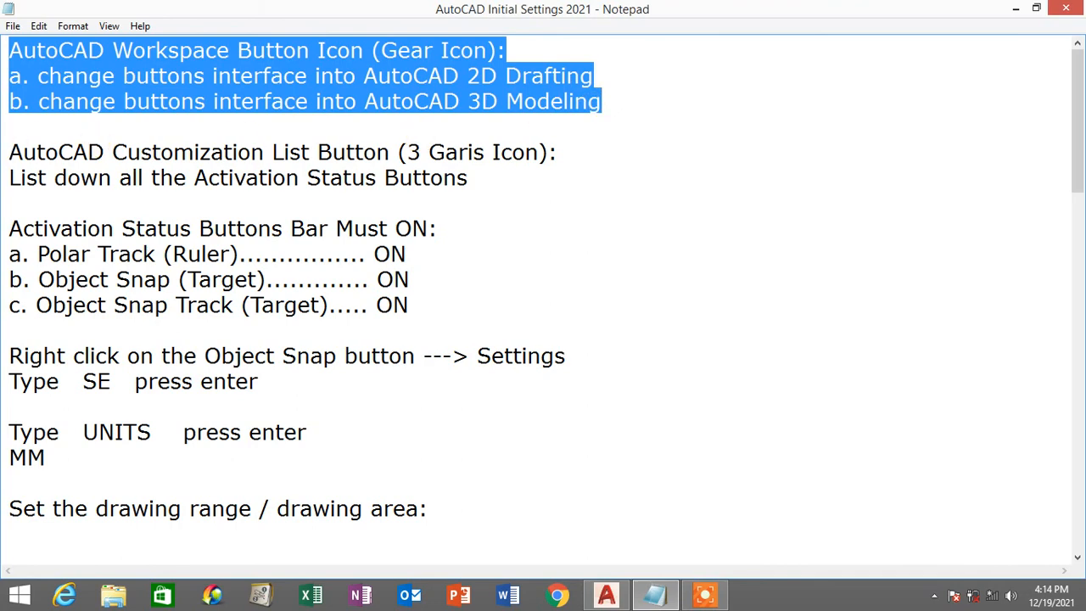
# Step: Read through the initial settings notes covering the workspace, customization list, status buttons, units and drawing limits
pyautogui.moveTo(9, 153); pyautogui.dragTo(601, 144)
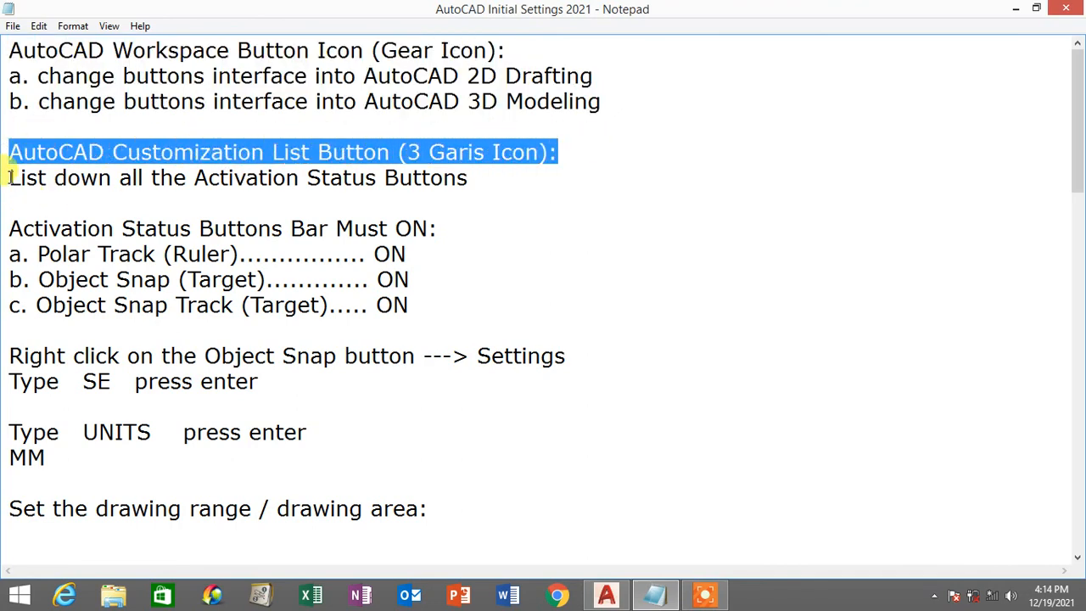
pyautogui.moveTo(9, 177); pyautogui.dragTo(488, 176)
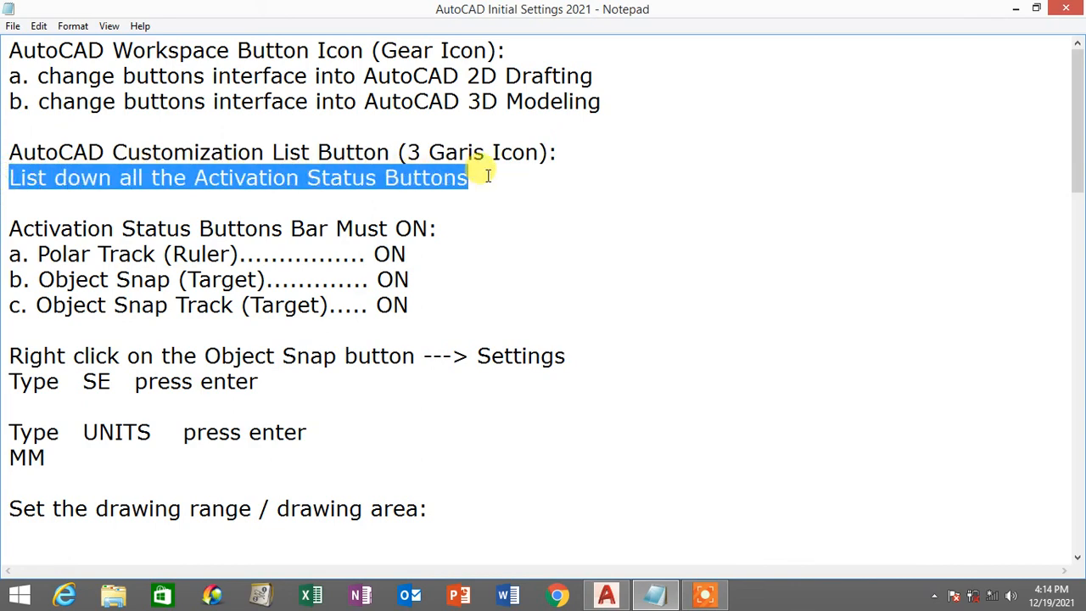
pyautogui.scroll(-6, 488, 176)
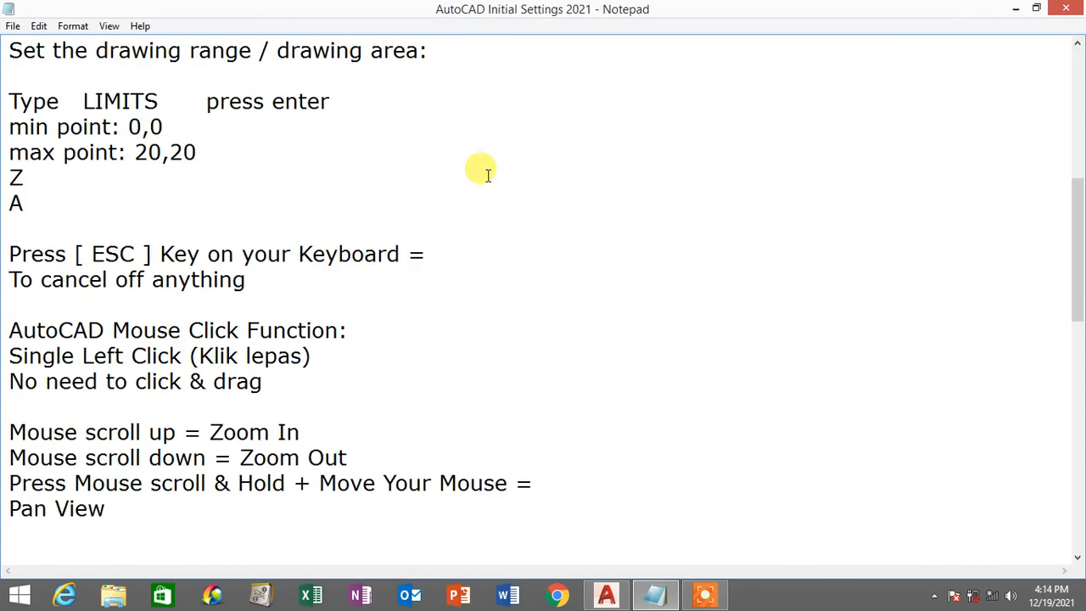
pyautogui.scroll(-1, 488, 175)
pyautogui.scroll(-3, 488, 176)
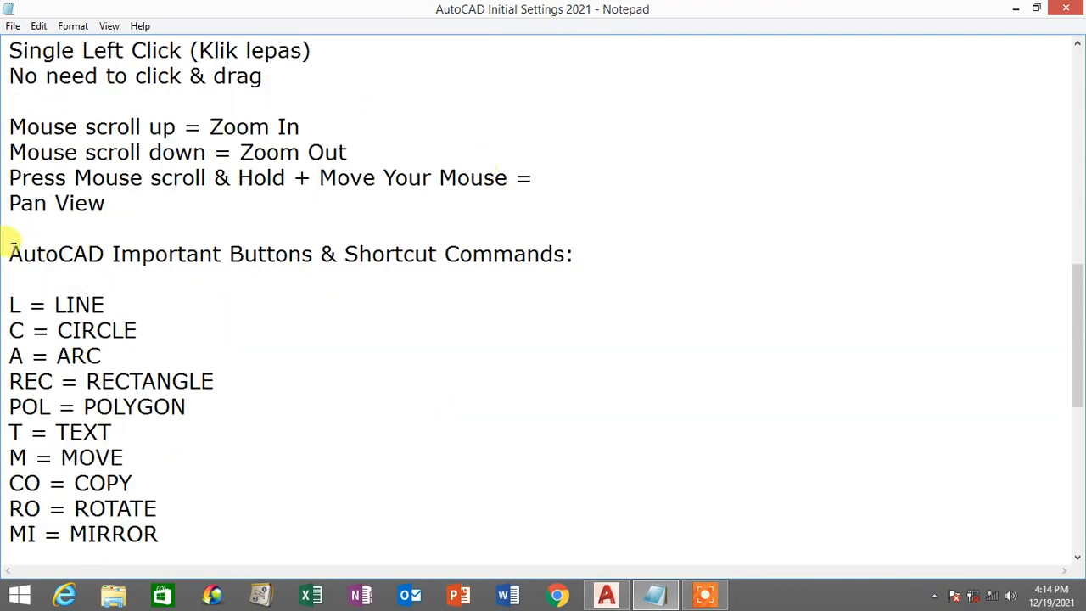
# Step: Review the notes' important shortcut commands, including line, circle, arc and rectangle, and return to the beginning of the document
pyautogui.moveTo(10, 253); pyautogui.dragTo(573, 246)
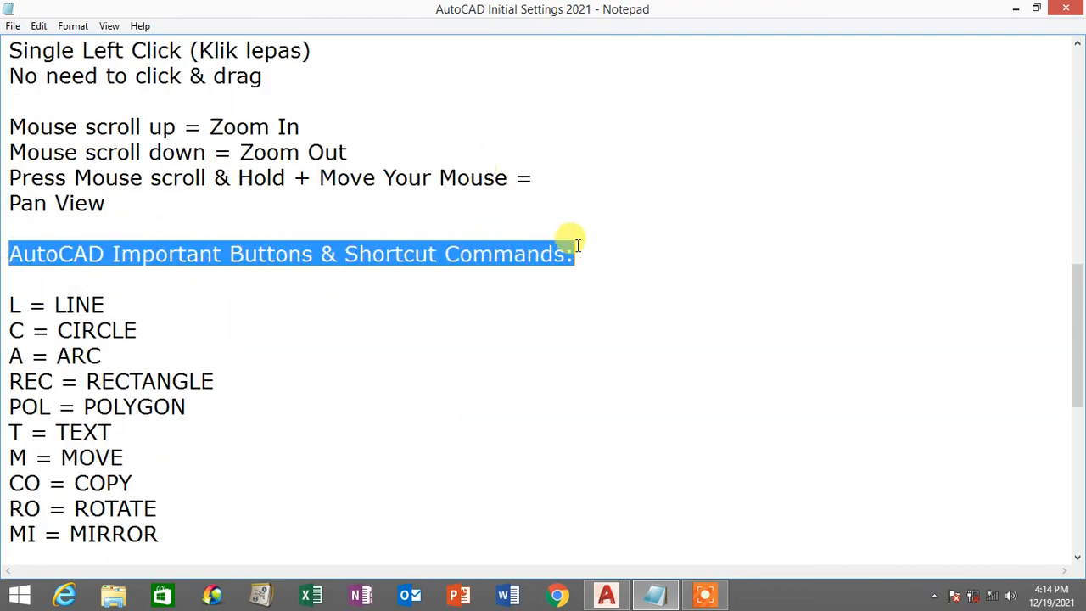
pyautogui.moveTo(13, 305); pyautogui.dragTo(102, 309)
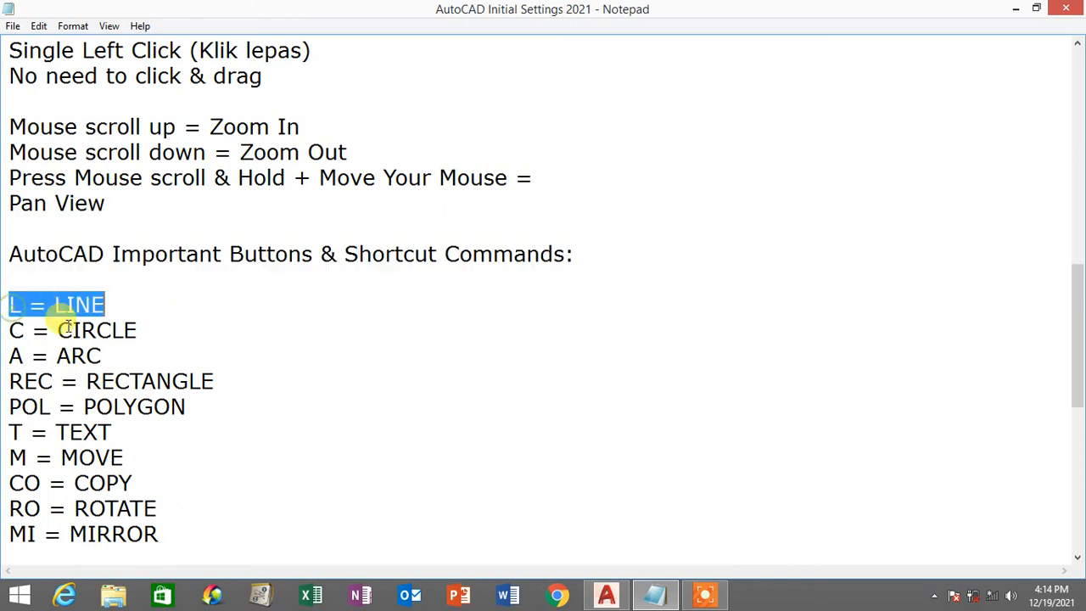
pyautogui.moveTo(10, 331); pyautogui.dragTo(138, 330)
pyautogui.moveTo(10, 356); pyautogui.dragTo(102, 357)
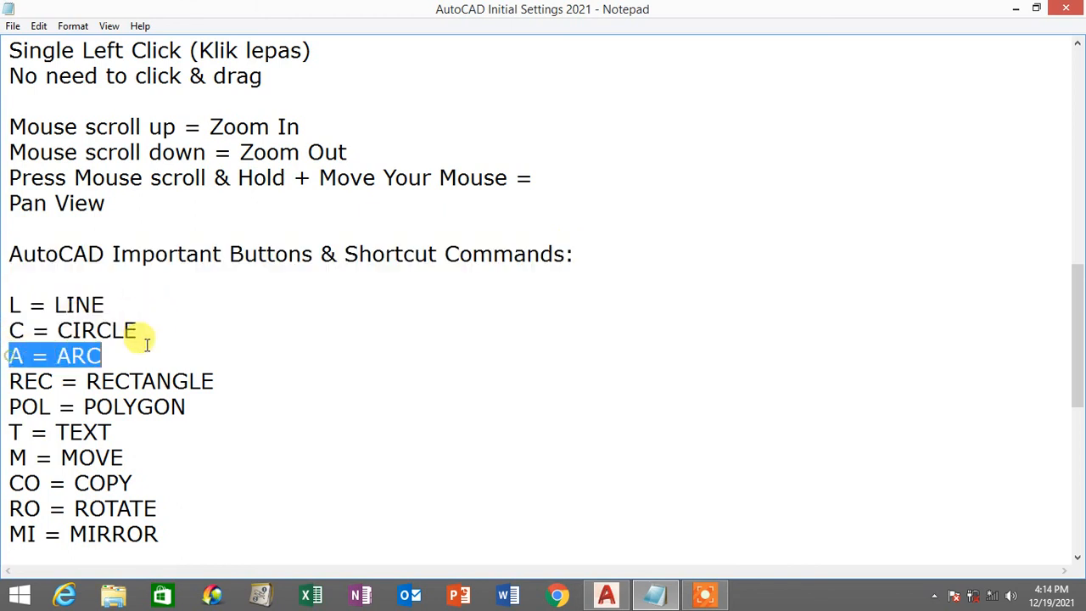
pyautogui.moveTo(9, 382); pyautogui.dragTo(216, 382)
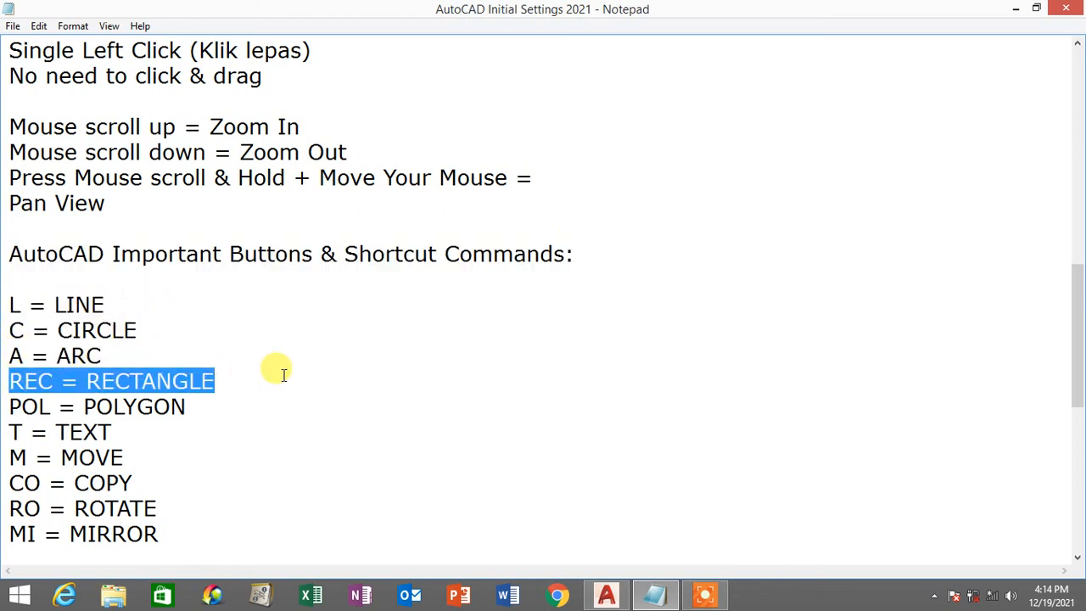
pyautogui.scroll(-2, 283, 376)
pyautogui.scroll(6, 284, 376)
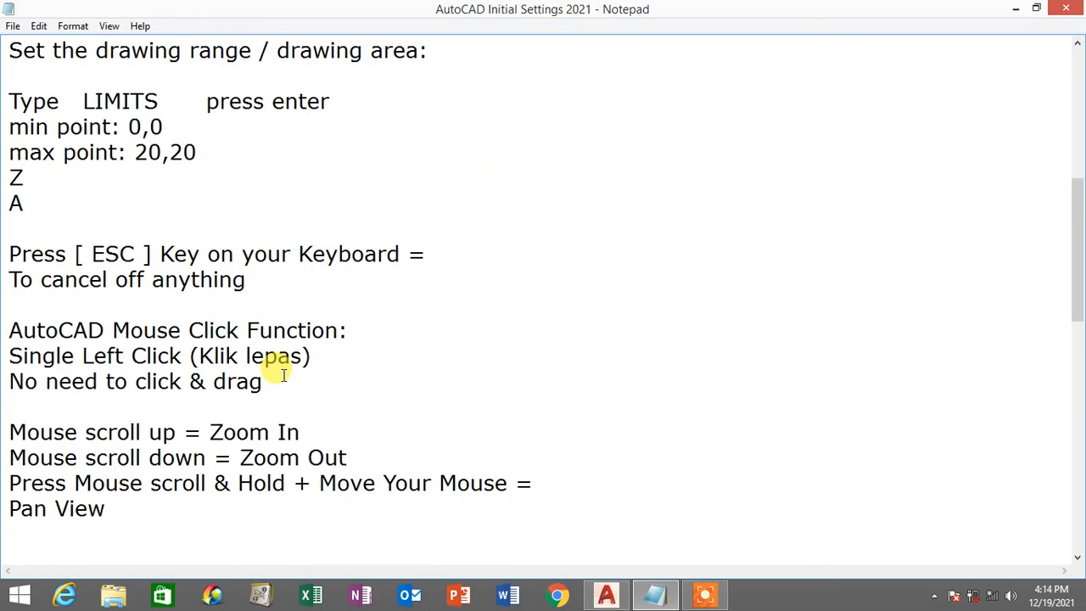
pyautogui.scroll(6, 284, 375)
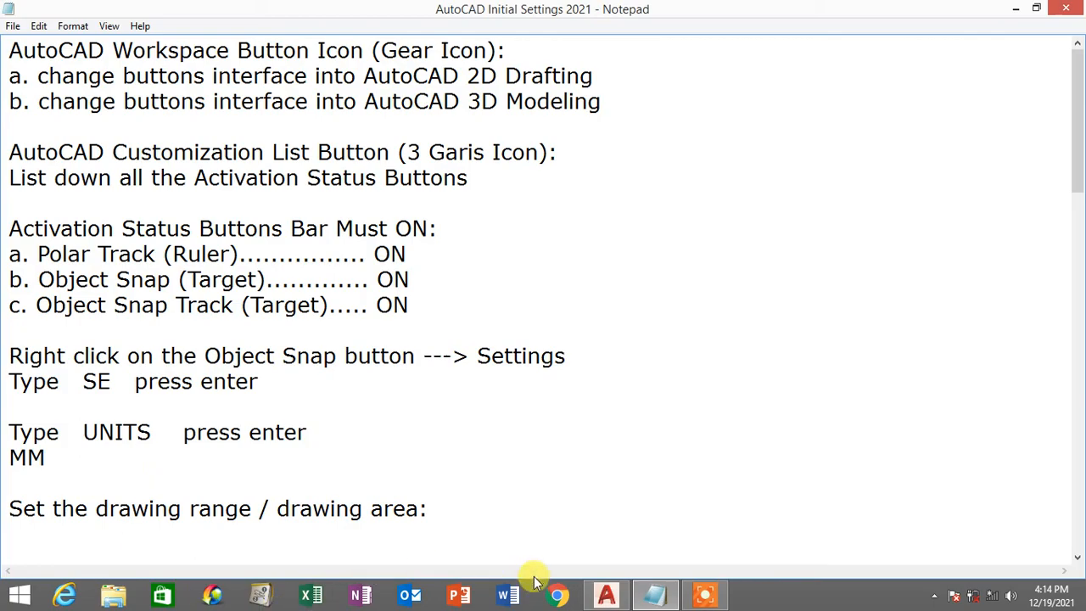
# Step: Locate the AutoCAD 2018 shortcut on the desktop and switch to the already running AutoCAD window
pyautogui.click(609, 597)
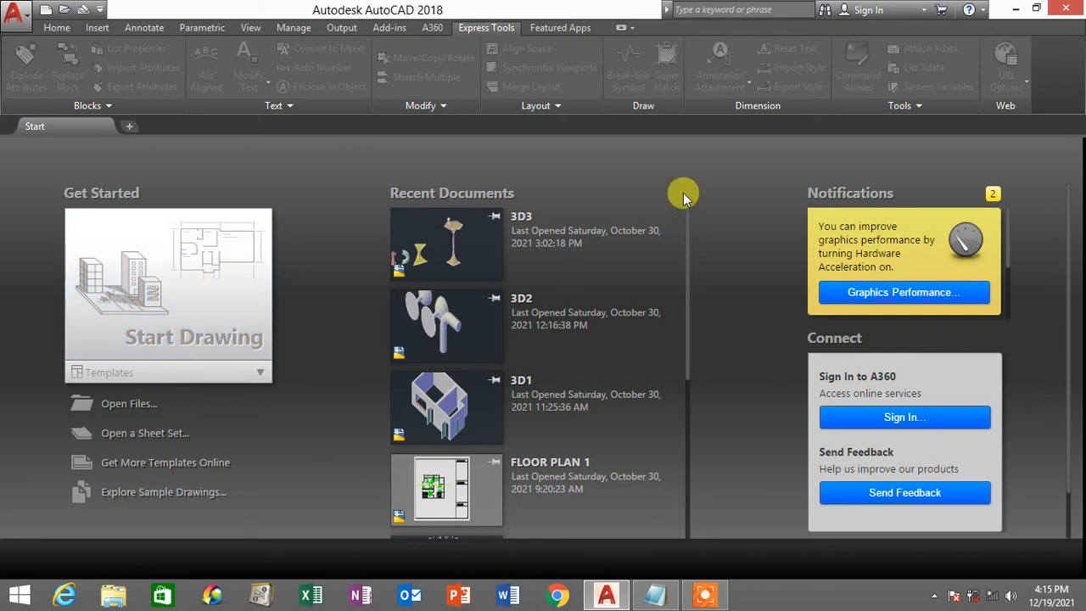
pyautogui.click(1016, 10)
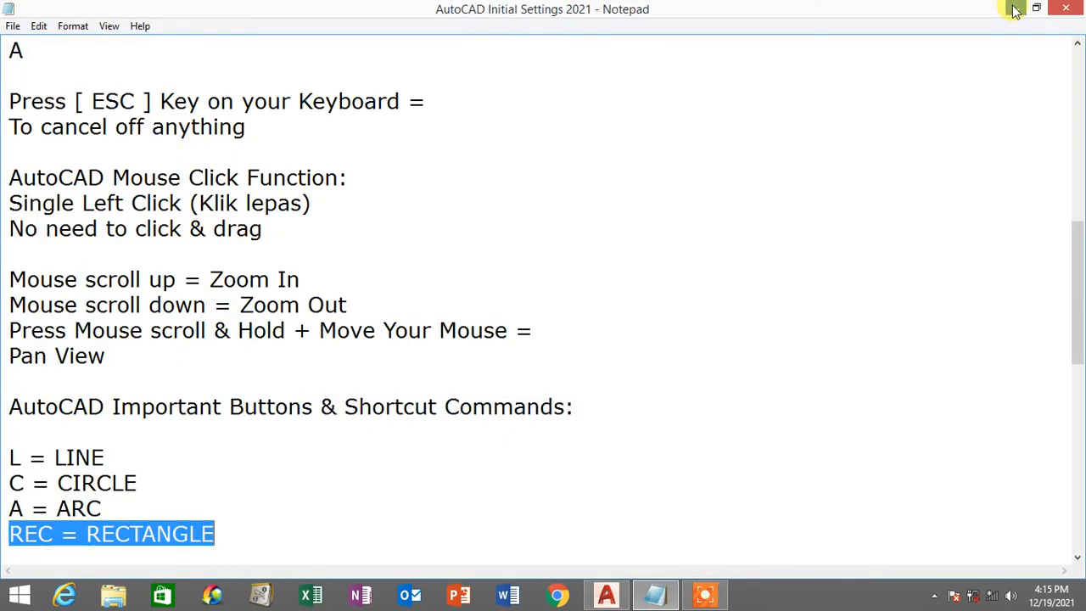
pyautogui.click(1013, 9)
pyautogui.click(99, 526)
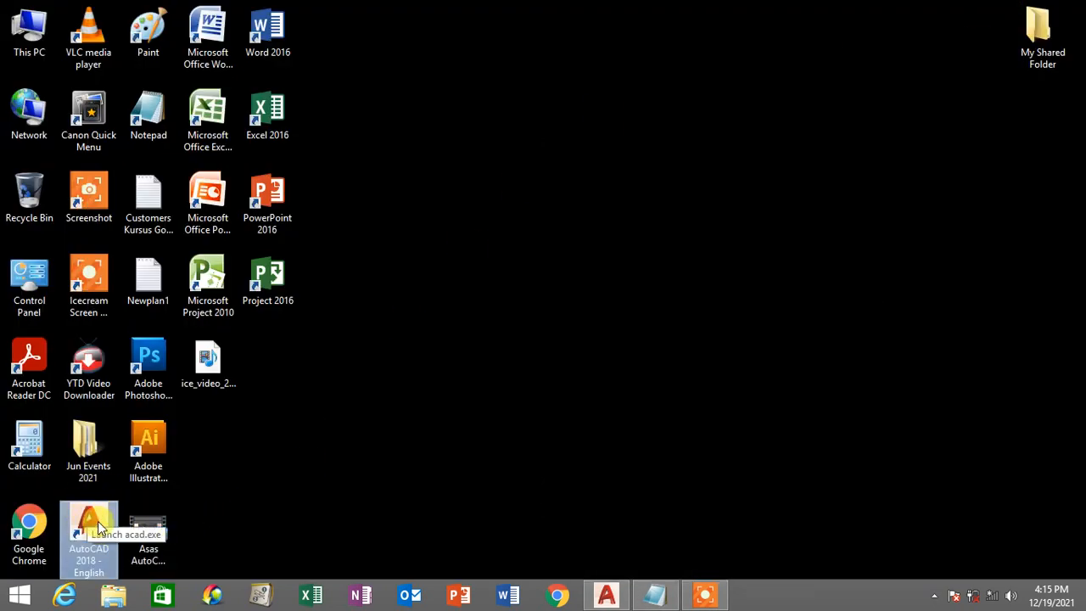
pyautogui.click(606, 596)
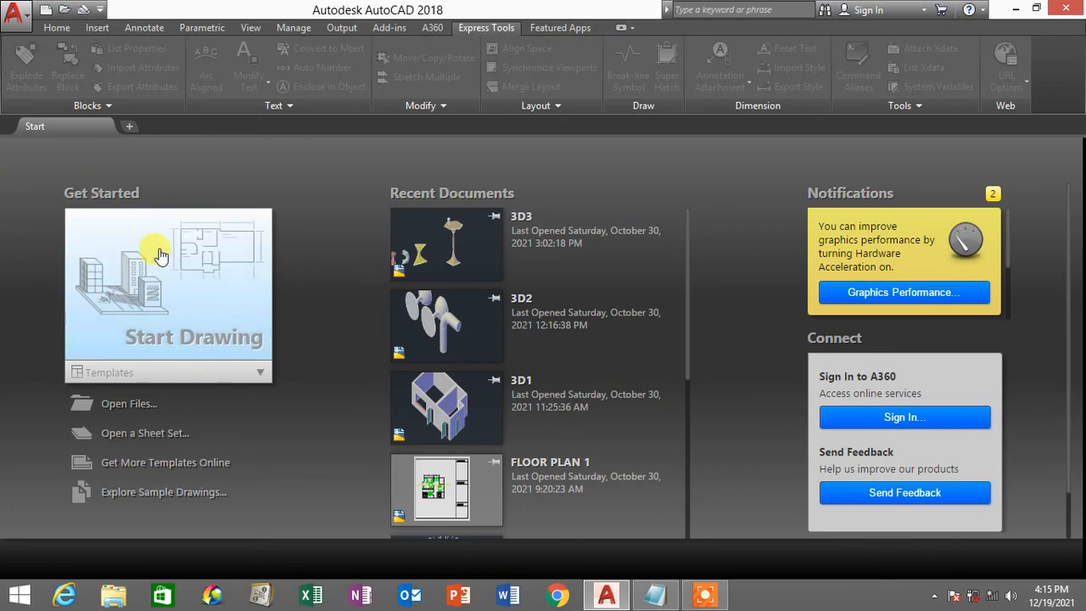
pyautogui.click(19, 17)
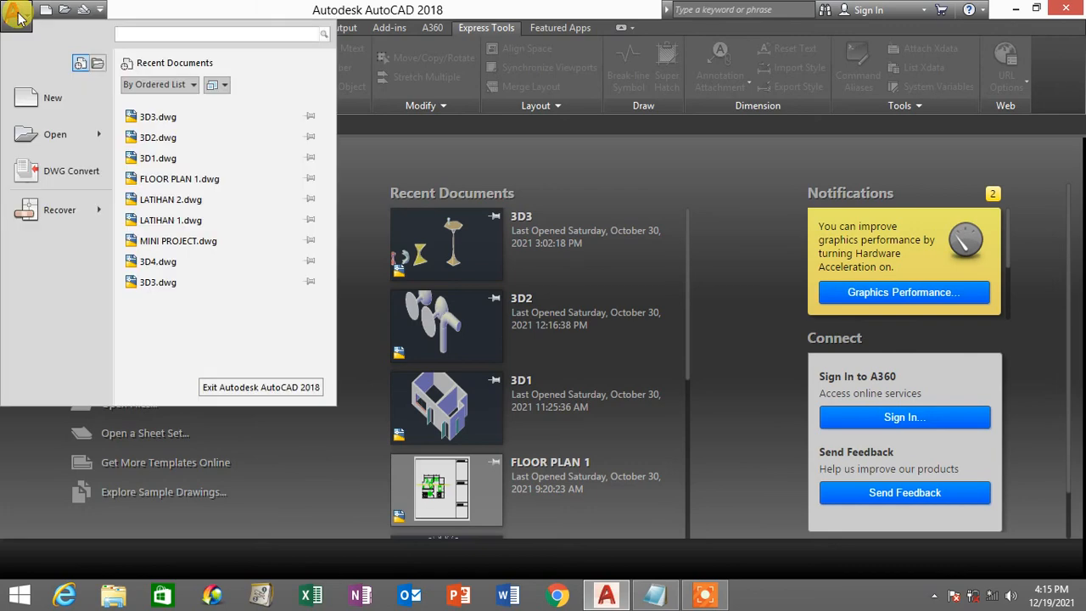
pyautogui.click(47, 103)
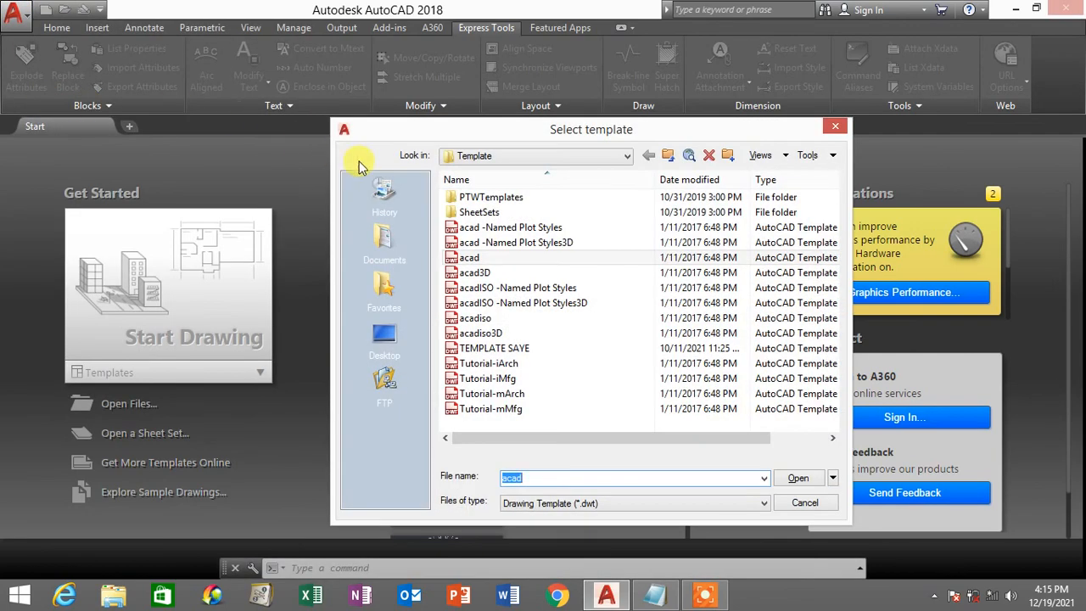
pyautogui.click(469, 259)
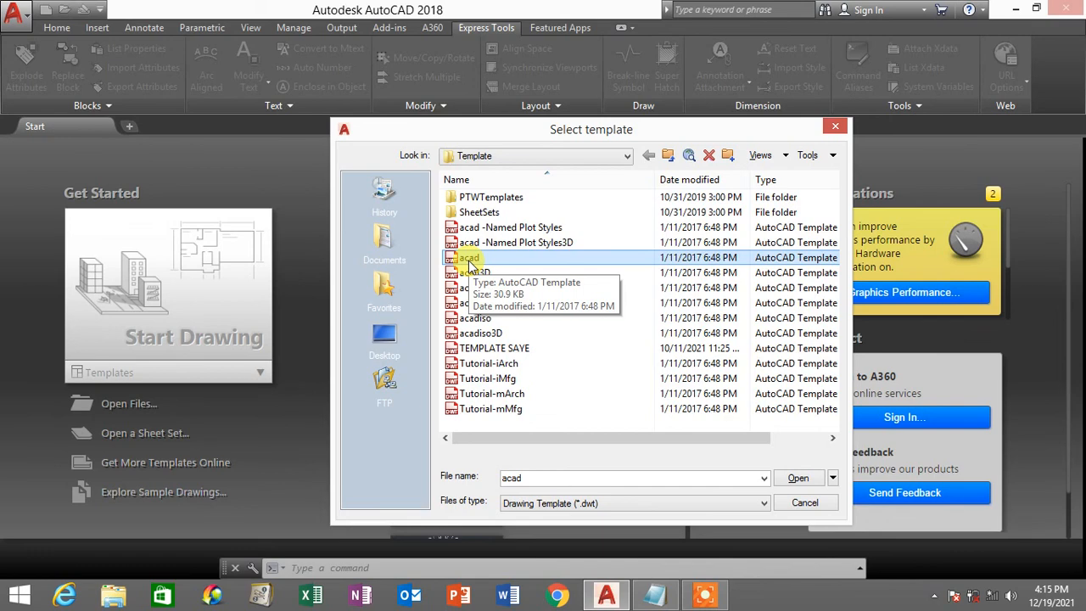
pyautogui.click(803, 504)
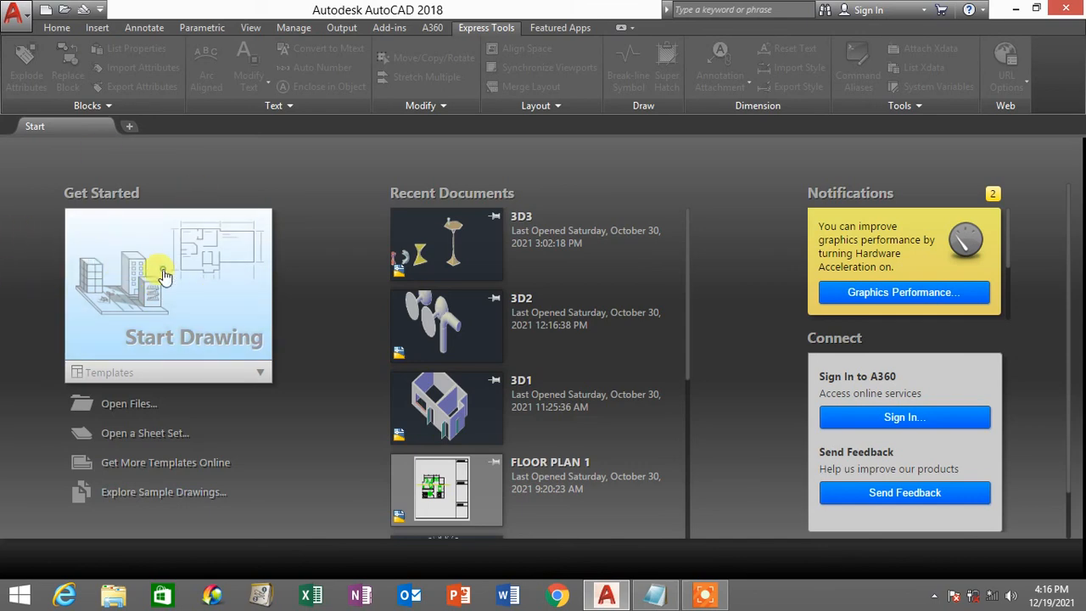
# Step: Start a new blank drawing and display the Home set of drafting tools
pyautogui.click(164, 272)
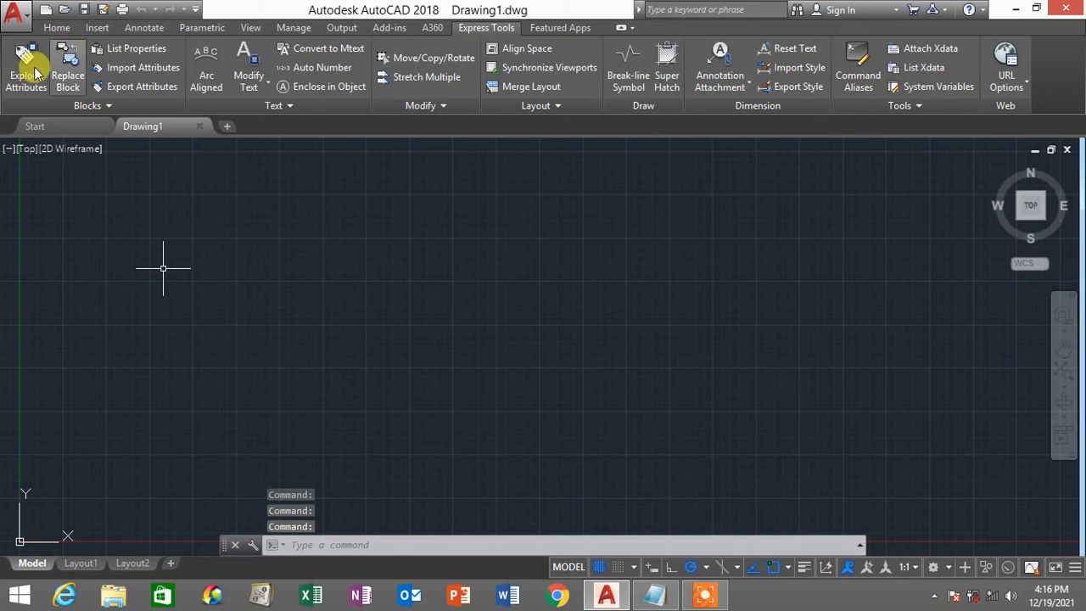
pyautogui.click(53, 28)
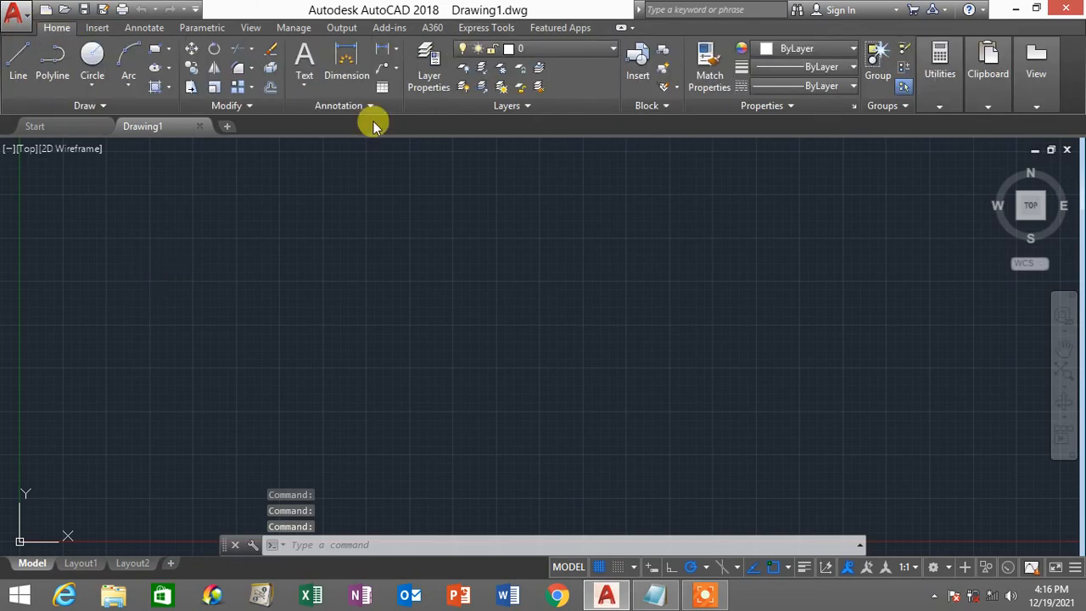
# Step: Switch to the Notepad notes and review the gear icon section about the 2D Drafting and 3D Modeling workspaces
pyautogui.click(651, 599)
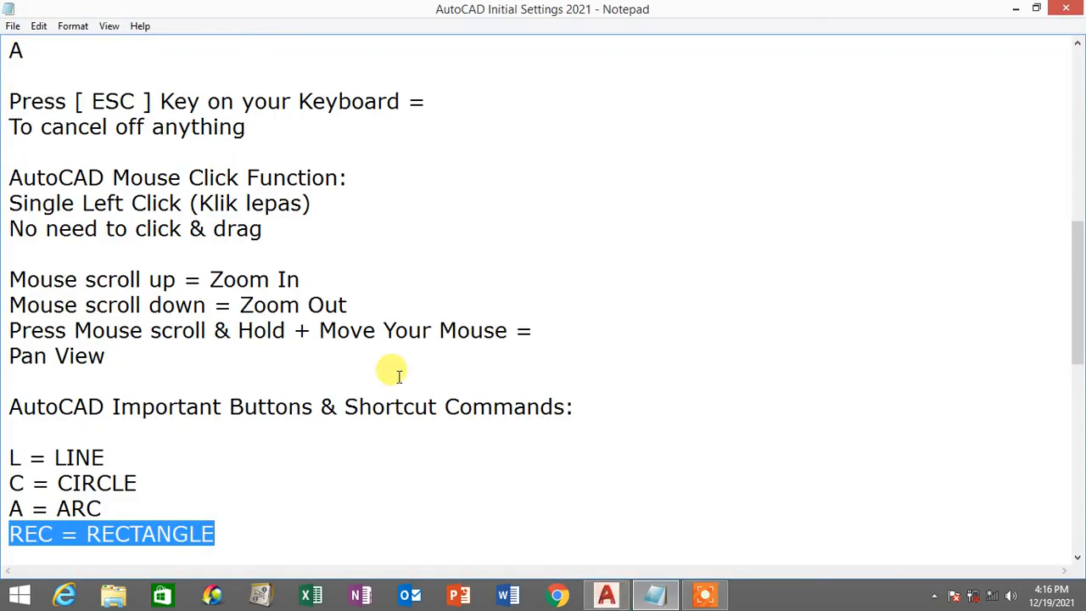
pyautogui.scroll(4, 388, 360)
pyautogui.keyDown('ctrl'); pyautogui.scroll(3, 399, 375); pyautogui.keyUp('ctrl')
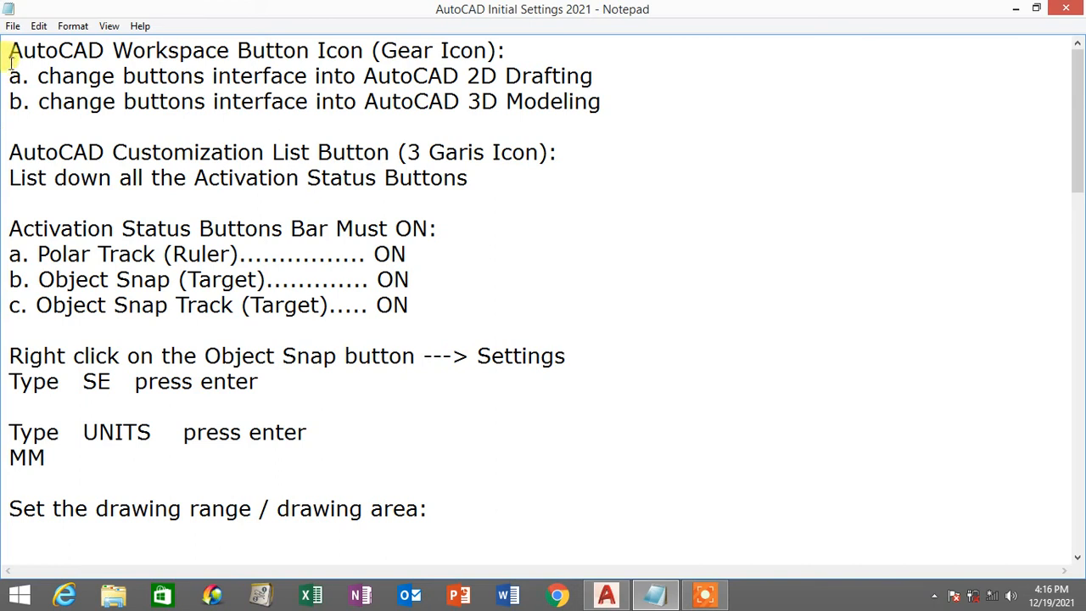
pyautogui.moveTo(10, 55); pyautogui.dragTo(370, 49)
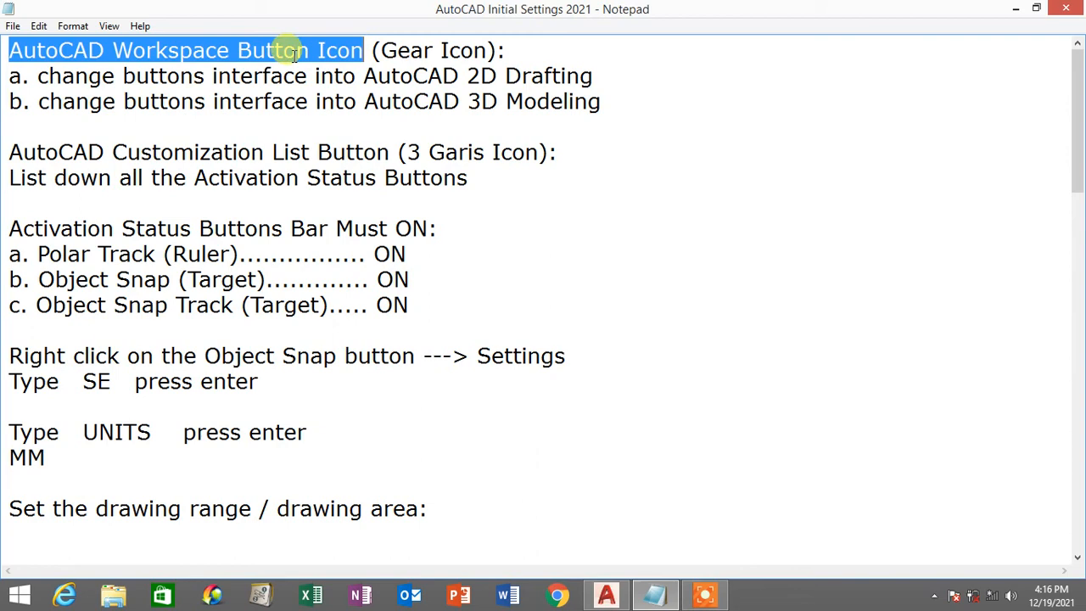
pyautogui.moveTo(370, 50); pyautogui.dragTo(513, 44)
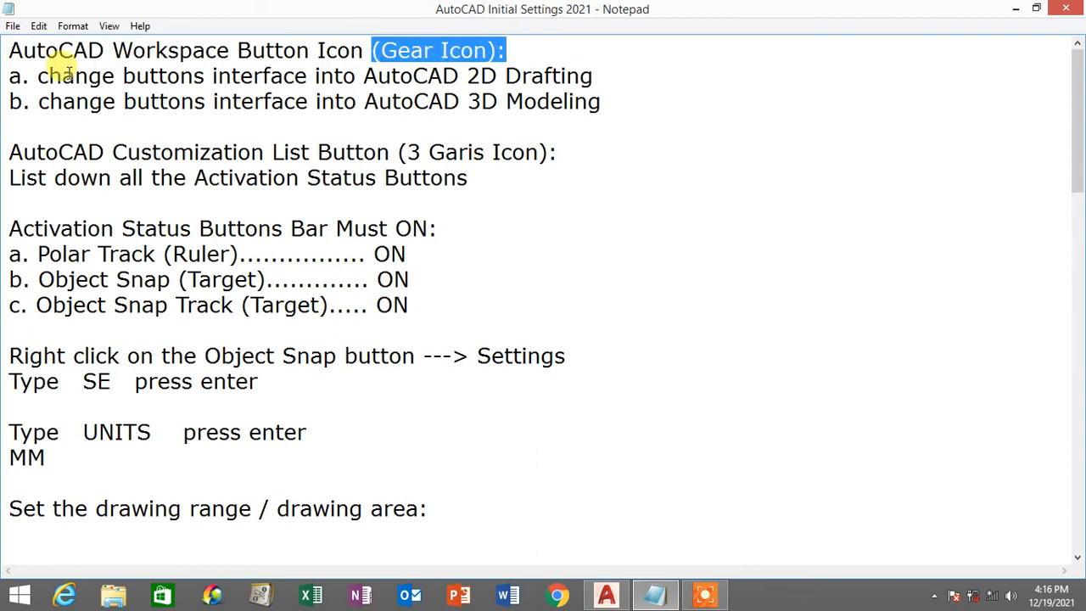
pyautogui.moveTo(12, 77); pyautogui.dragTo(601, 65)
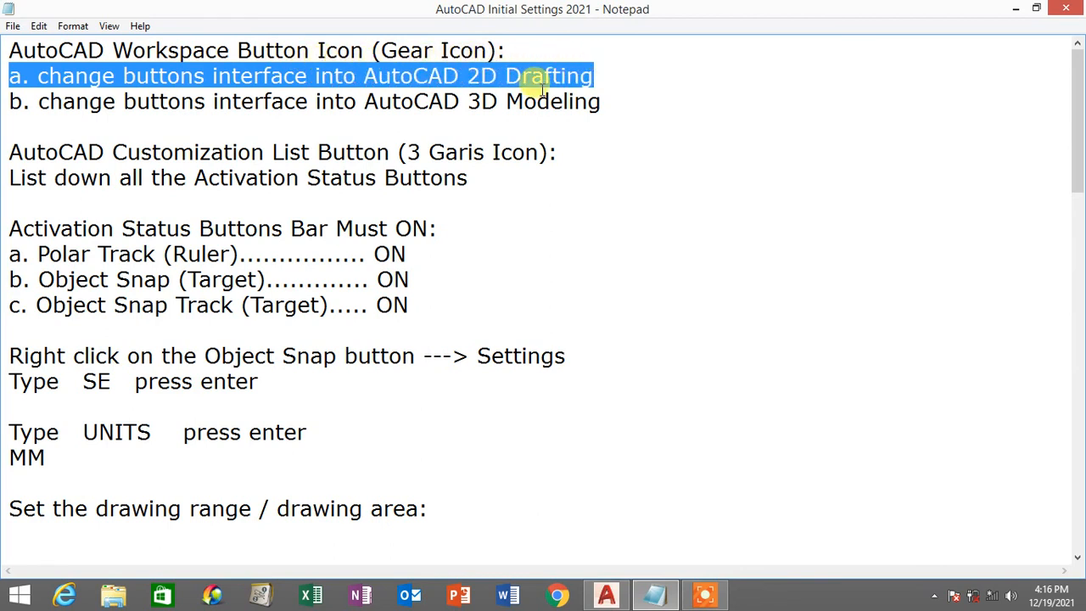
pyautogui.moveTo(10, 102); pyautogui.dragTo(626, 102)
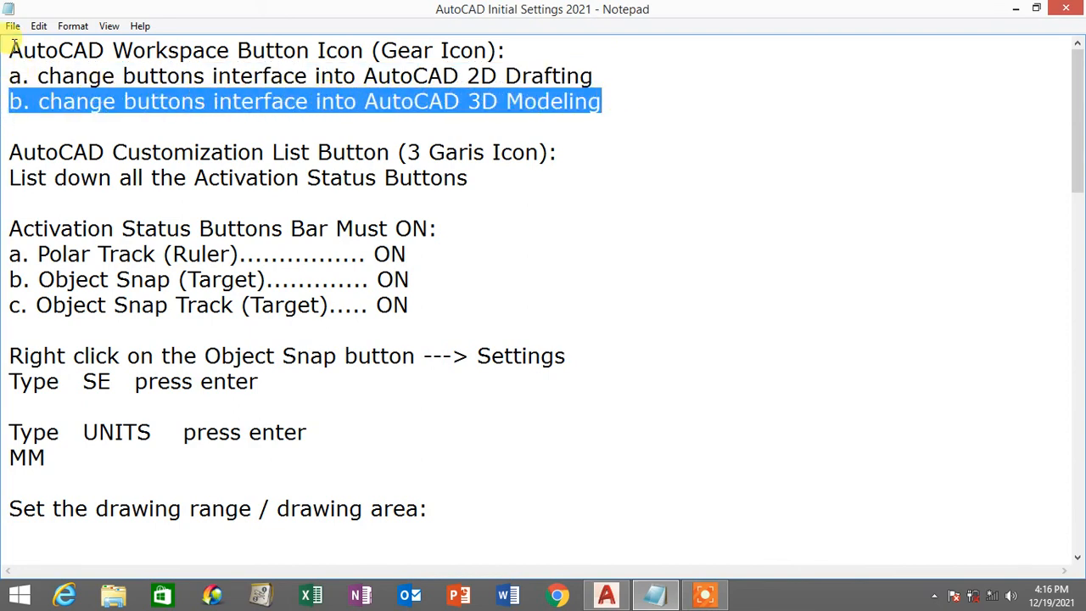
pyautogui.moveTo(9, 44); pyautogui.dragTo(363, 30)
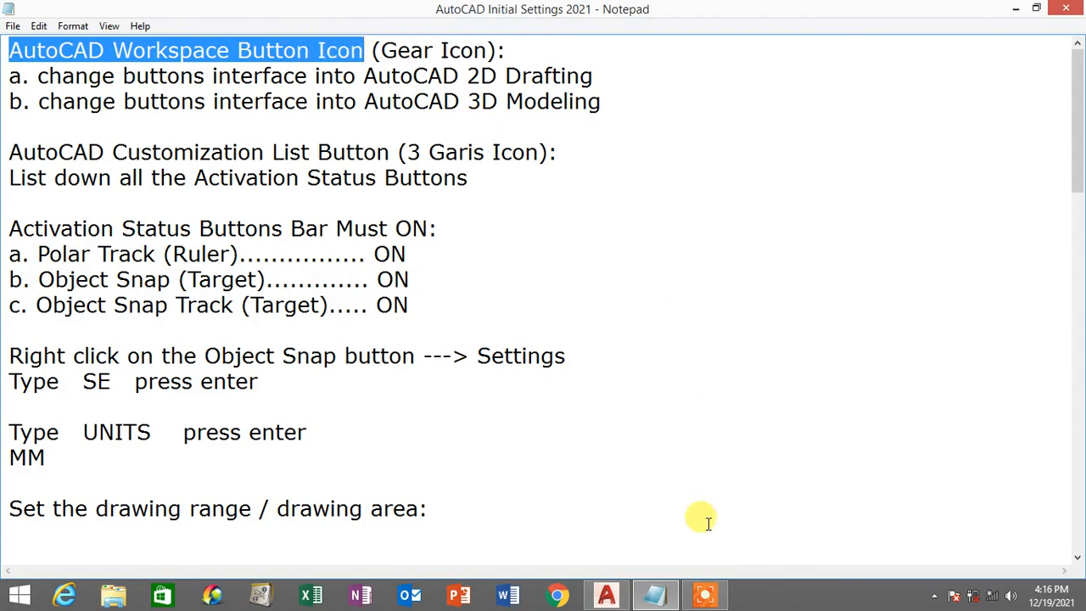
# Step: Switch to AutoCAD and choose the Drafting & Annotation workspace for the new drawing
pyautogui.click(606, 594)
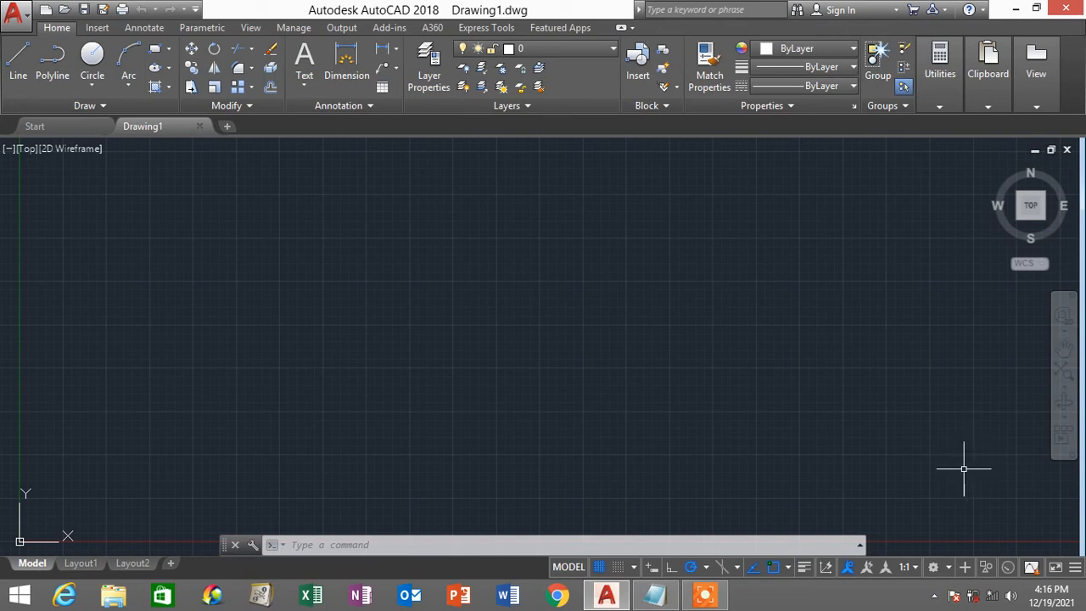
pyautogui.click(942, 568)
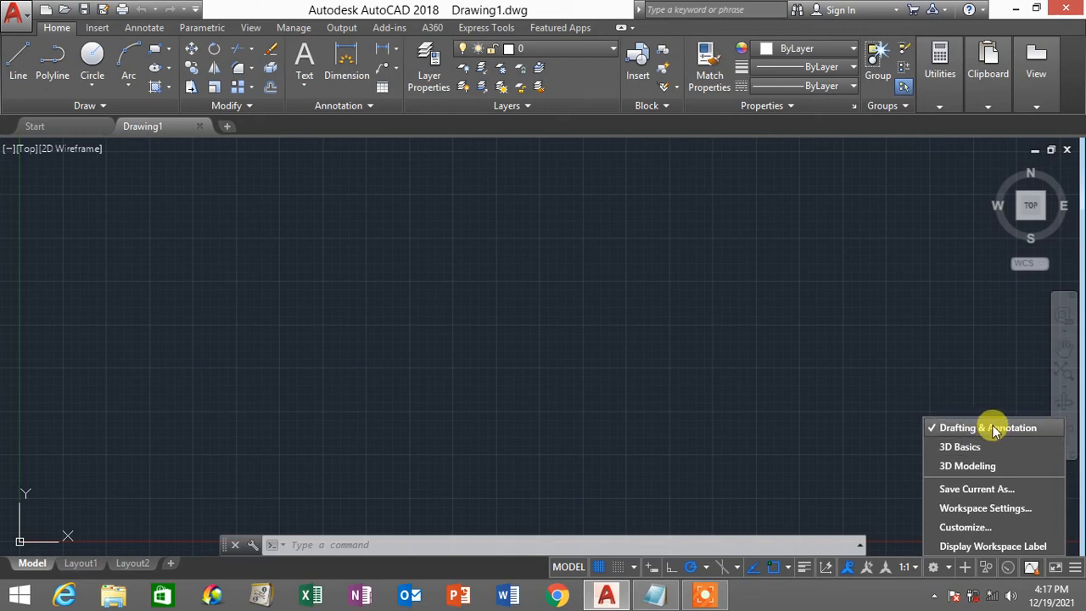
pyautogui.click(993, 428)
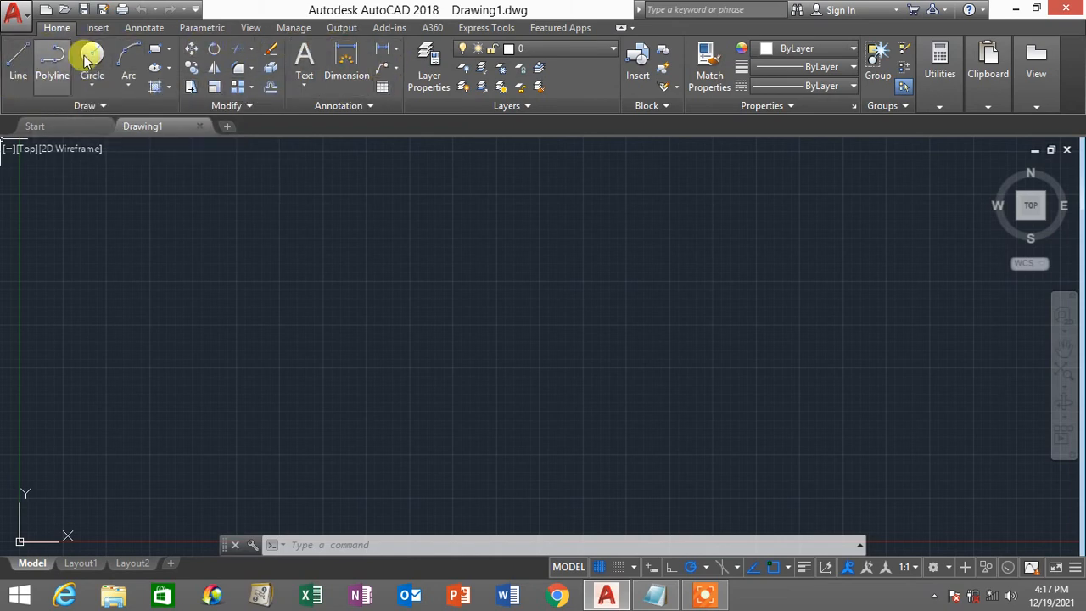
# Step: Change the workspace to 3D Modeling and display the list of available solid primitives
pyautogui.click(940, 576)
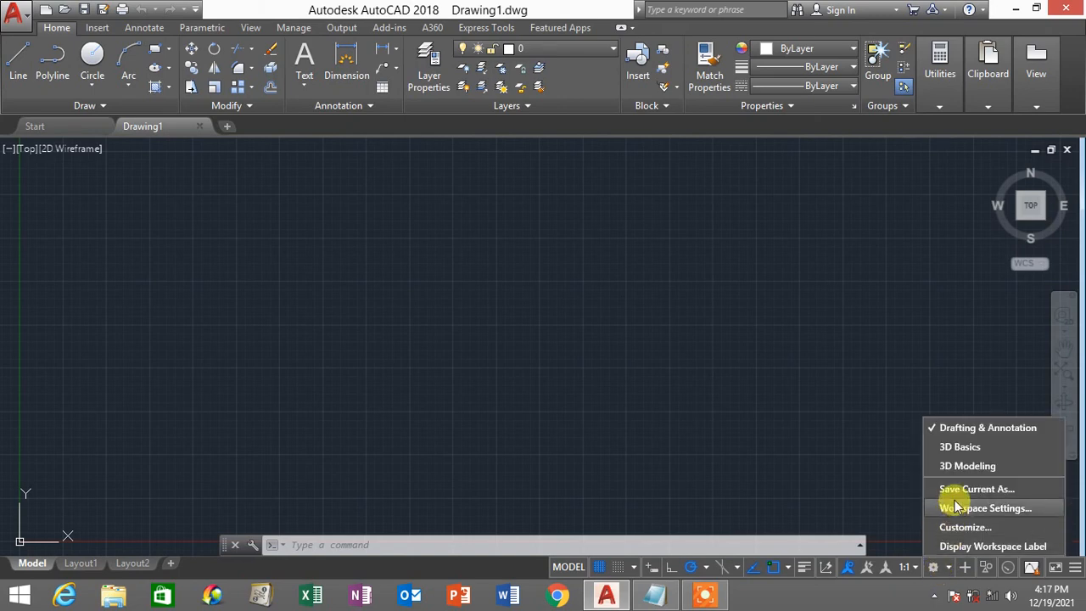
pyautogui.click(964, 466)
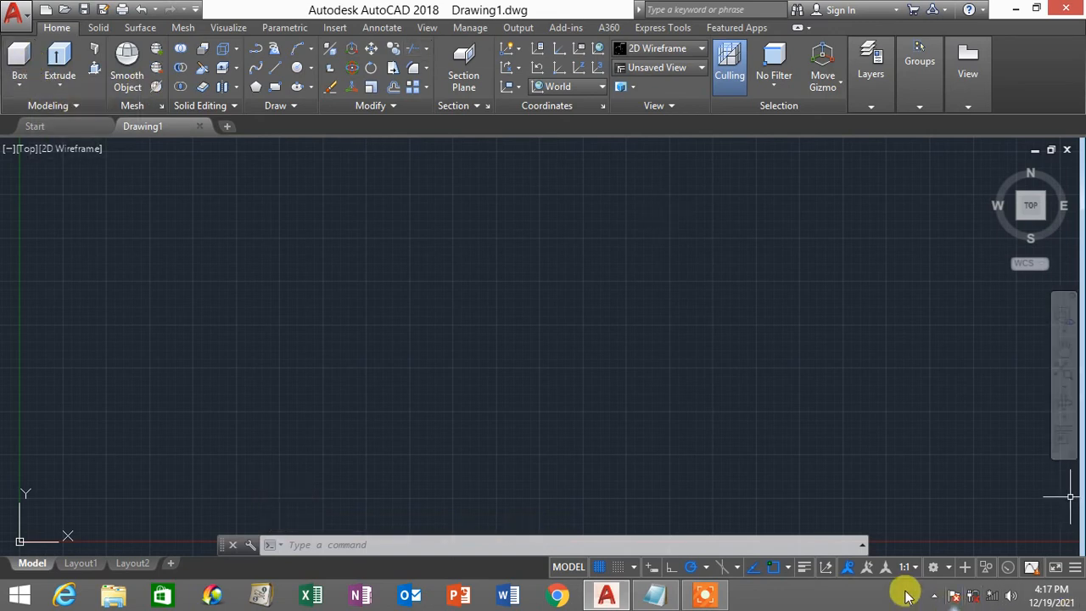
pyautogui.click(948, 569)
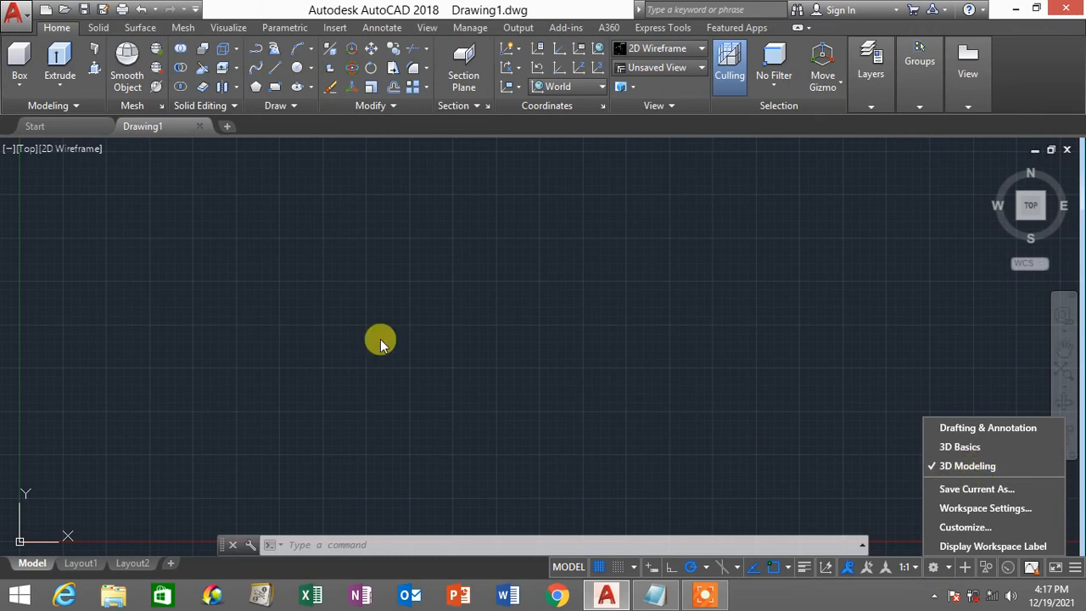
pyautogui.click(13, 87)
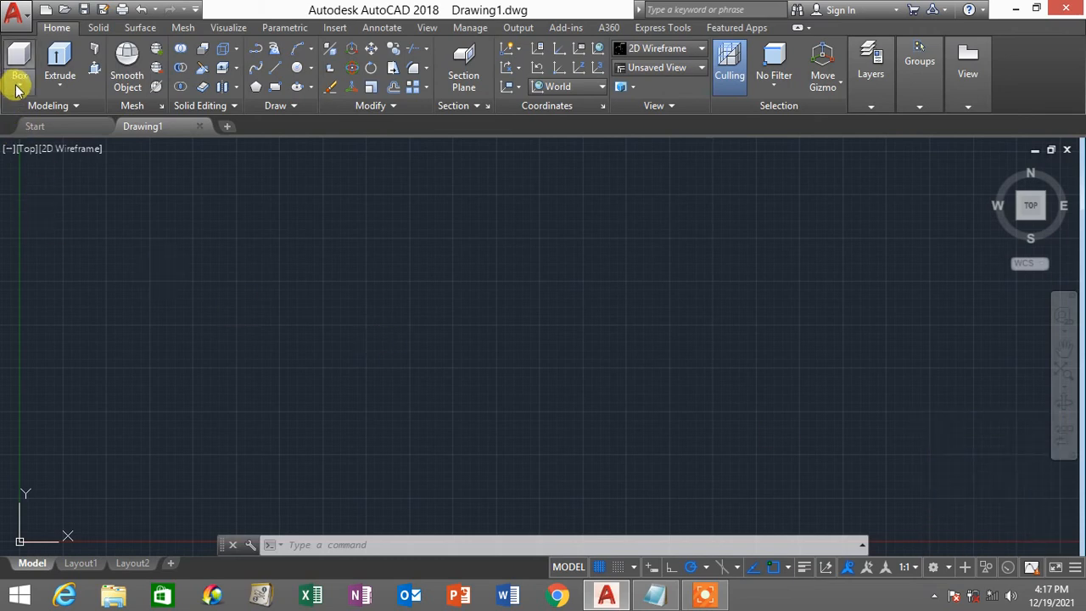
pyautogui.click(17, 90)
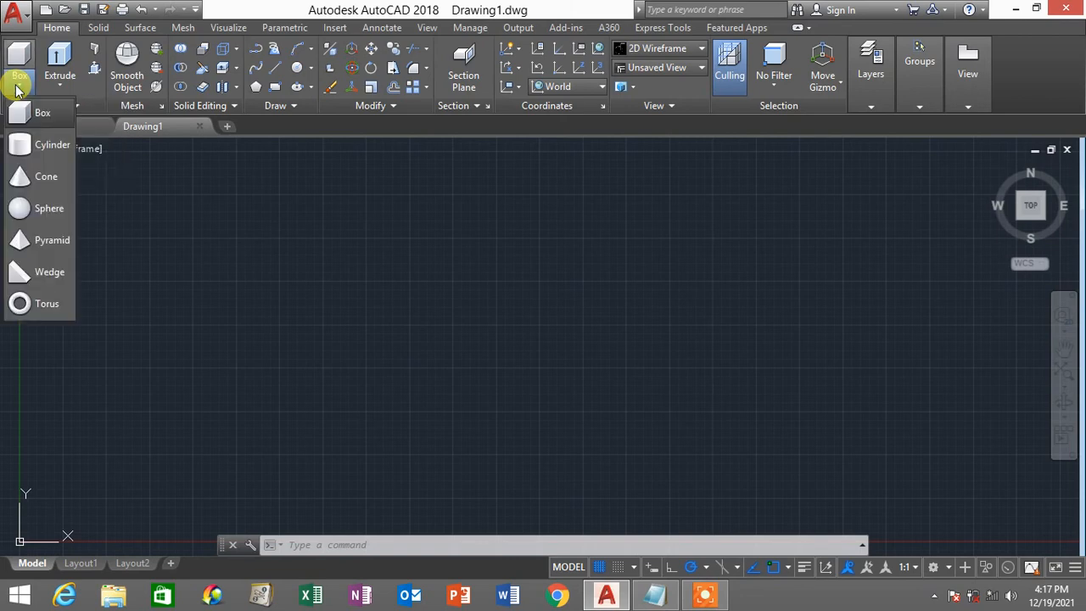
# Step: Display the solid-creation tools grouped under Extrude, such as Loft, Revolve and Sweep, and dismiss the list
pyautogui.click(60, 80)
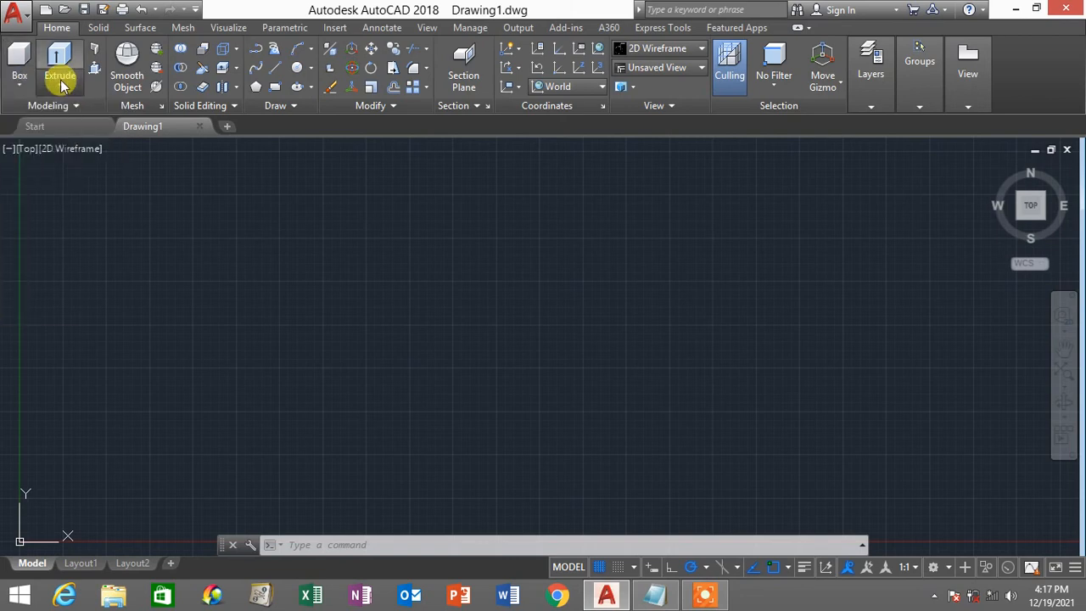
pyautogui.click(60, 80)
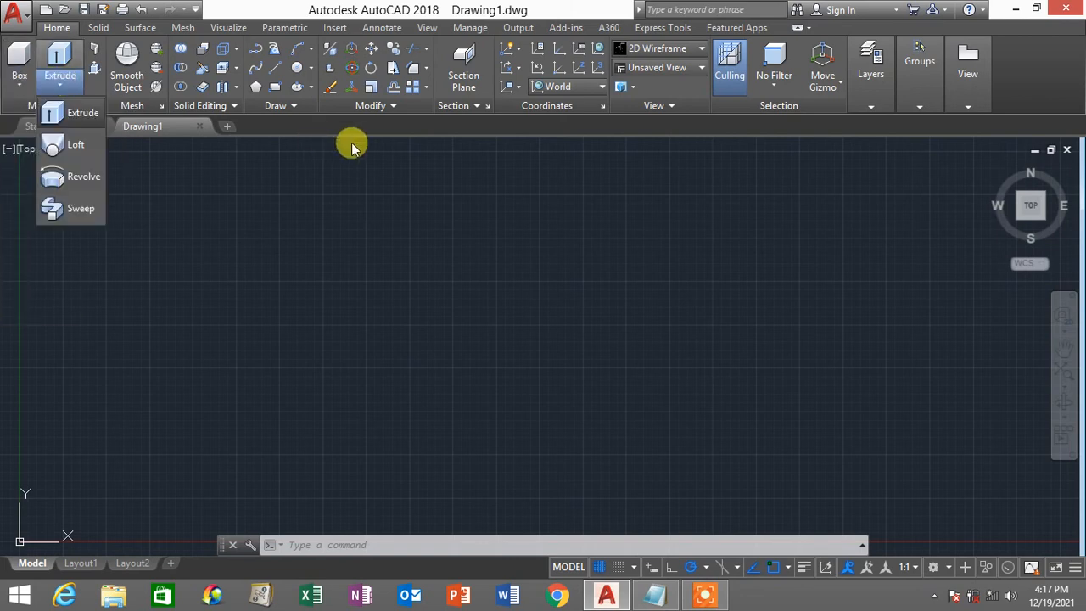
pyautogui.click(357, 169)
pyautogui.click(300, 227)
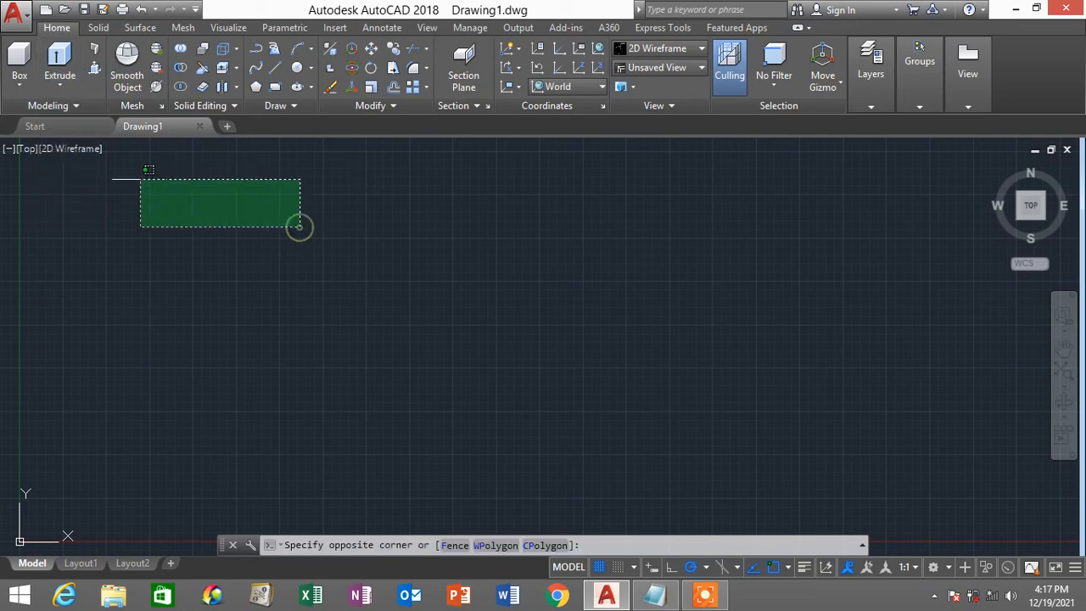
pyautogui.click(121, 174)
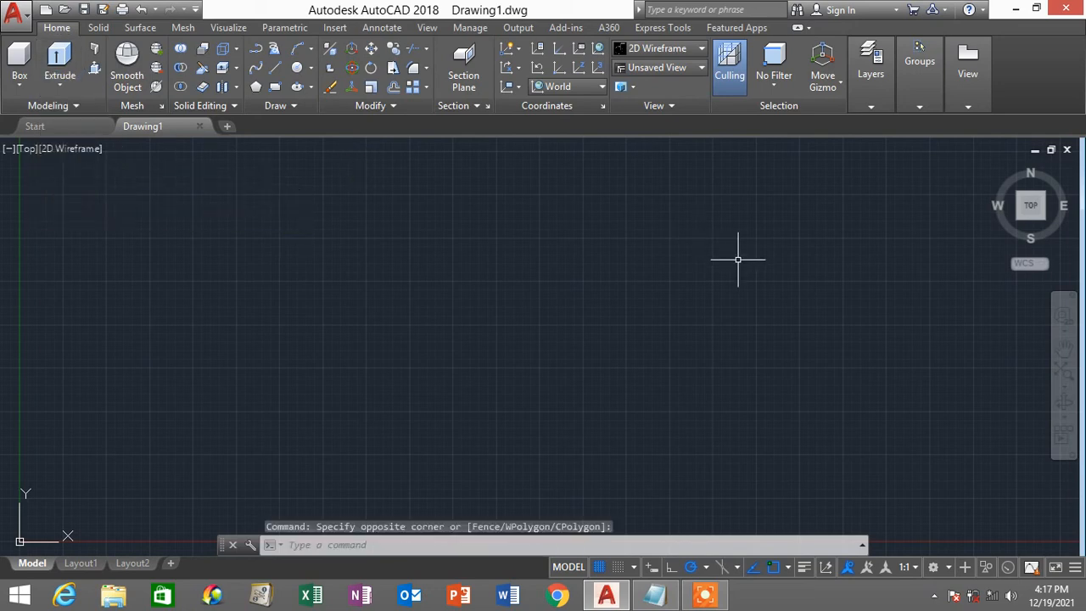
# Step: Change the workspace back to Drafting & Annotation
pyautogui.click(947, 569)
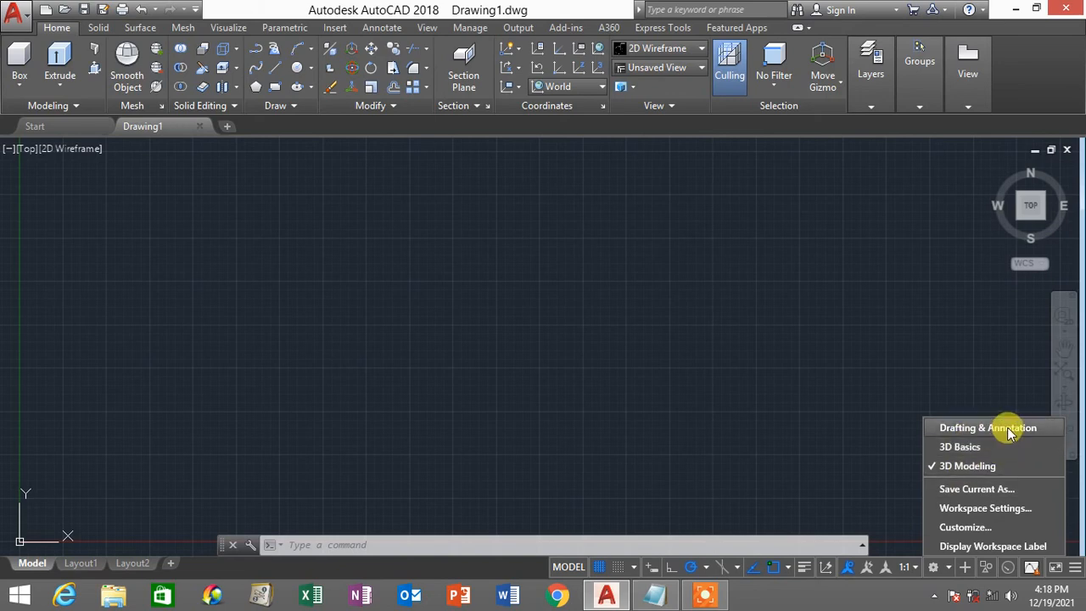
pyautogui.click(987, 428)
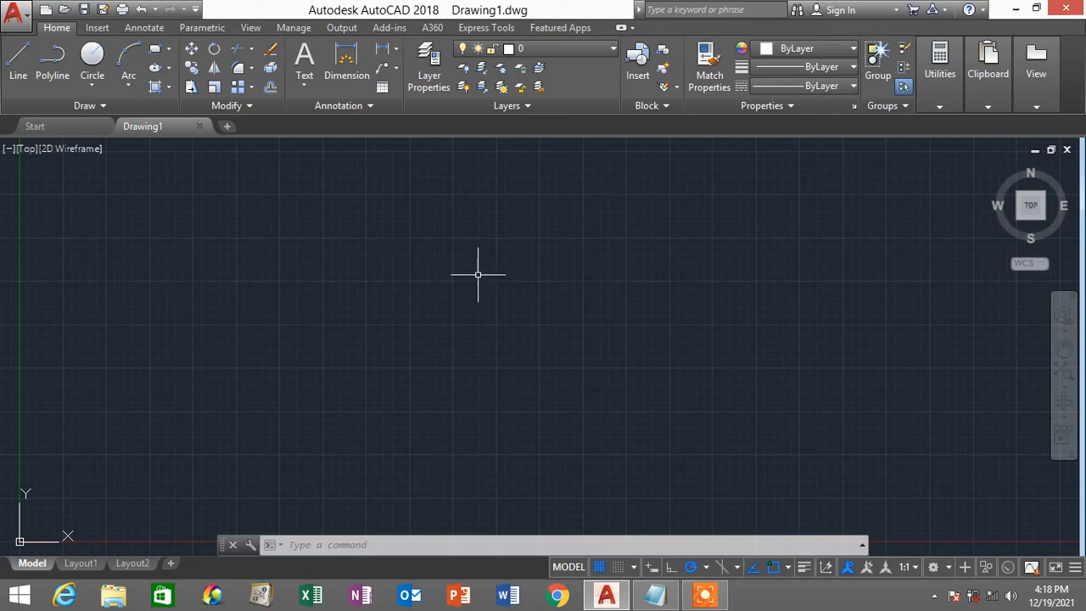
# Step: Review the Notepad notes on the gear icon workspaces and the AutoCAD Customization List Button, and return to AutoCAD
pyautogui.click(655, 595)
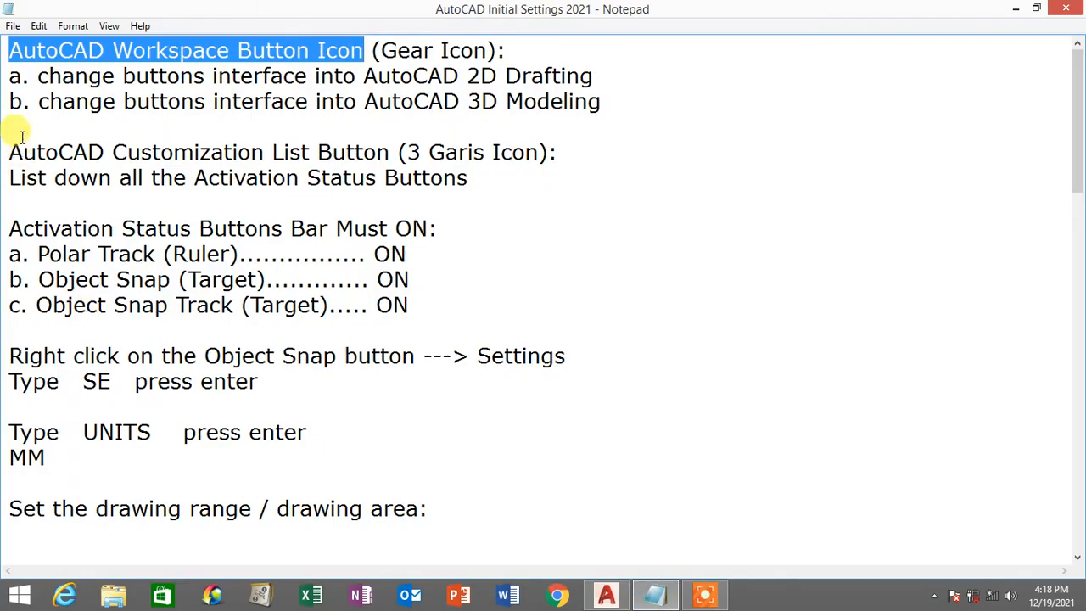
pyautogui.moveTo(8, 52); pyautogui.dragTo(509, 49)
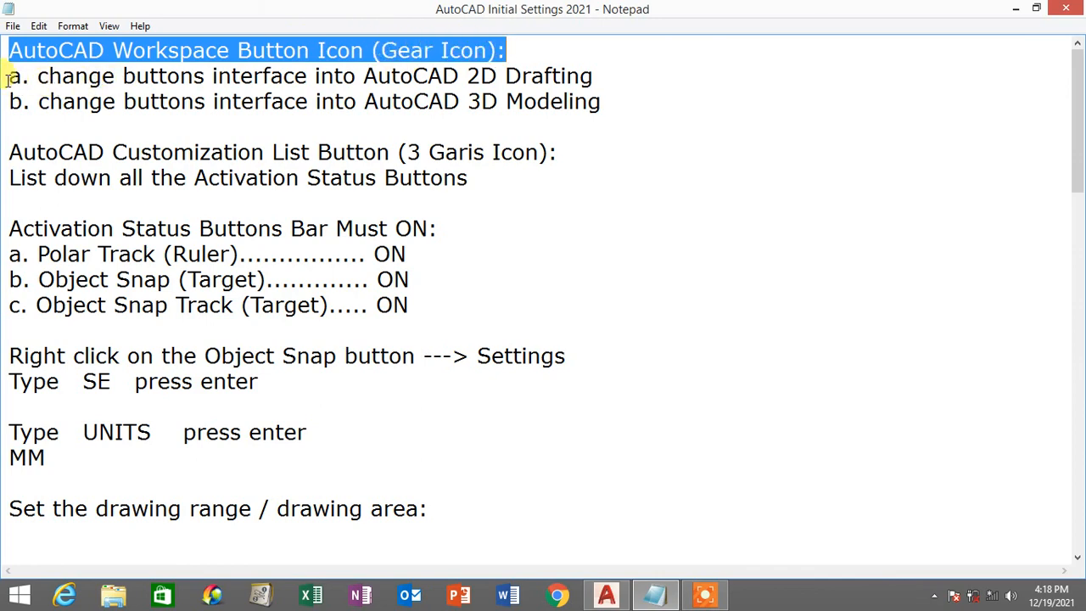
pyautogui.moveTo(7, 79); pyautogui.dragTo(599, 66)
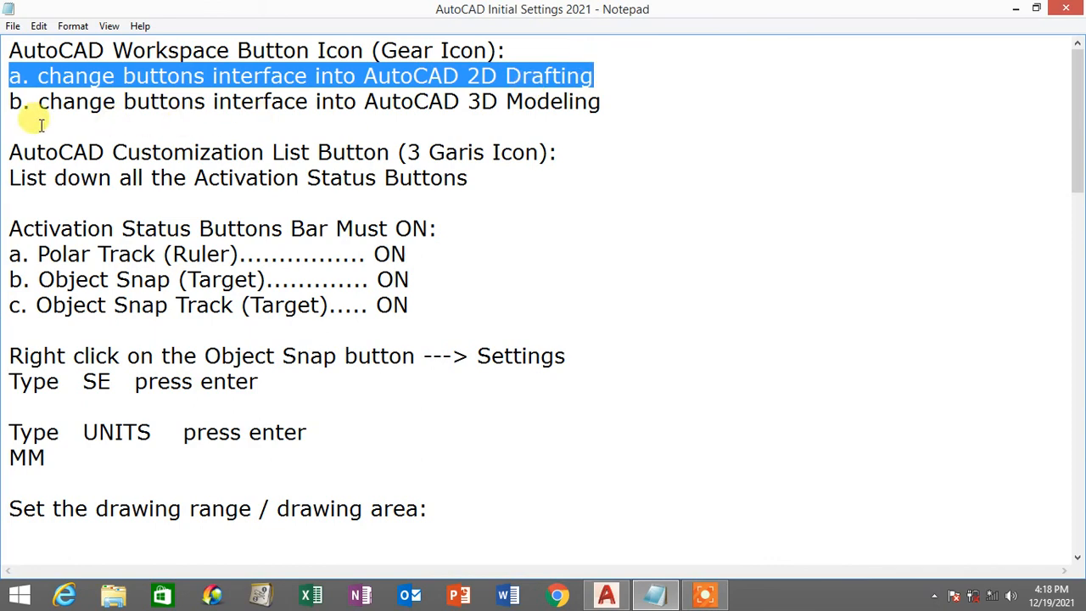
pyautogui.moveTo(14, 102); pyautogui.dragTo(6, 50)
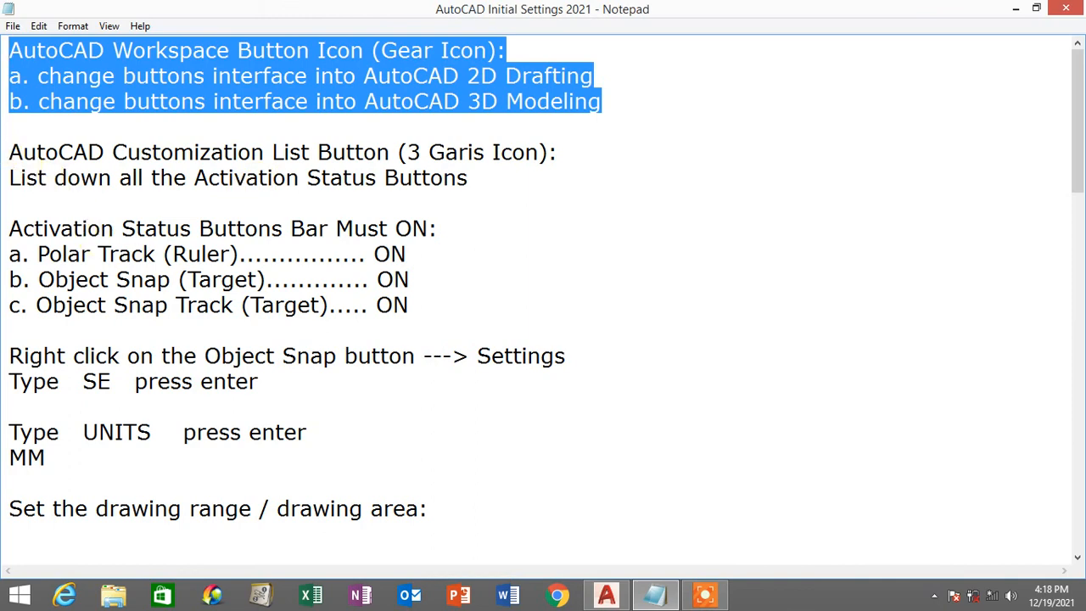
pyautogui.moveTo(7, 152); pyautogui.dragTo(391, 152)
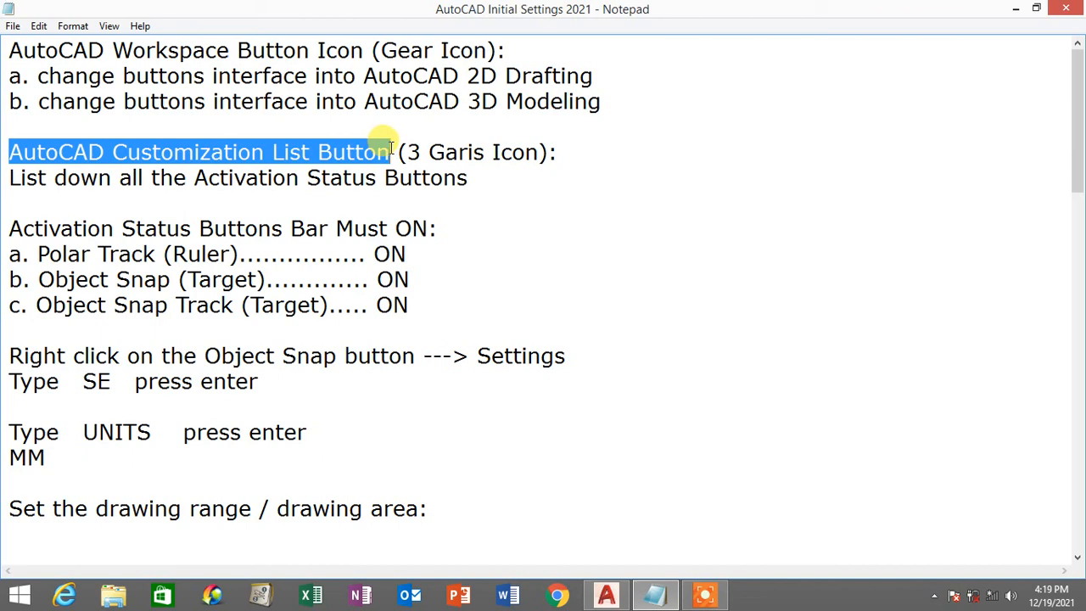
pyautogui.moveTo(397, 152); pyautogui.dragTo(566, 152)
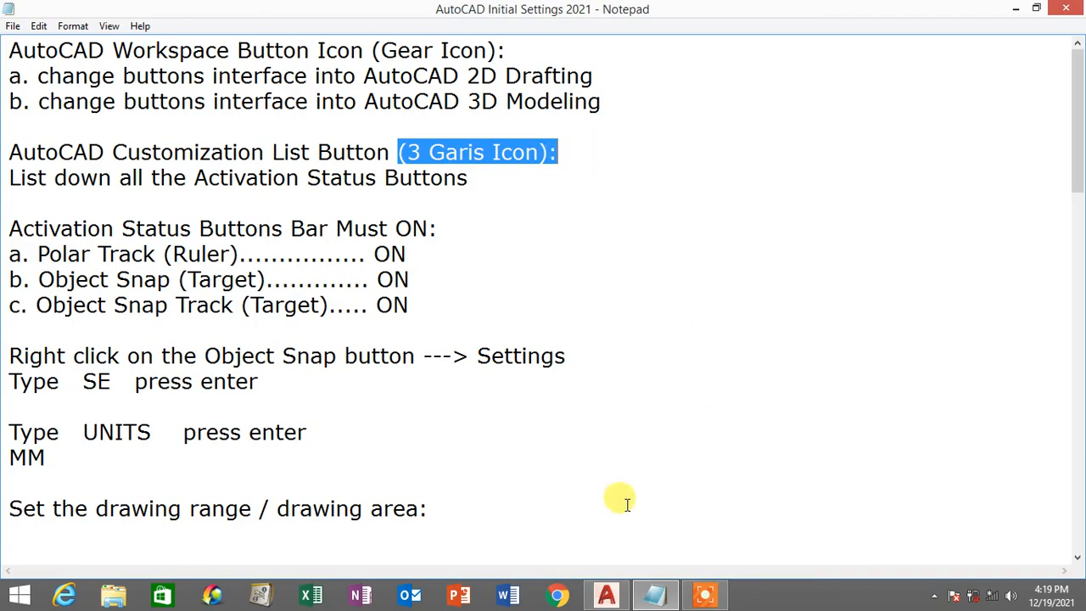
pyautogui.click(605, 591)
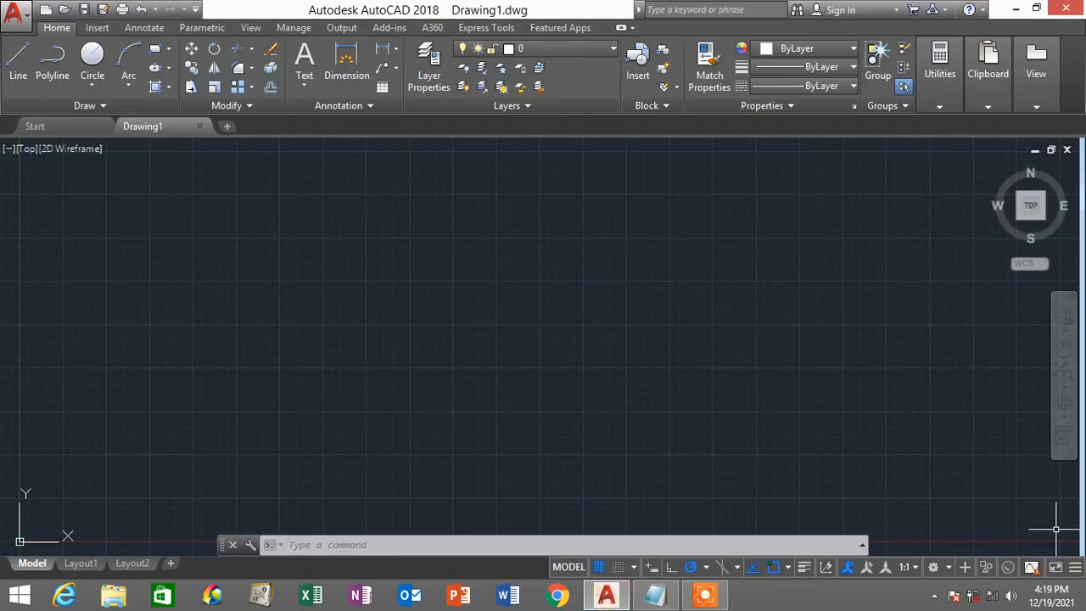
# Step: Remove the Model Space button from the status bar and dismiss the ASUS WebStorage notification
pyautogui.click(1075, 570)
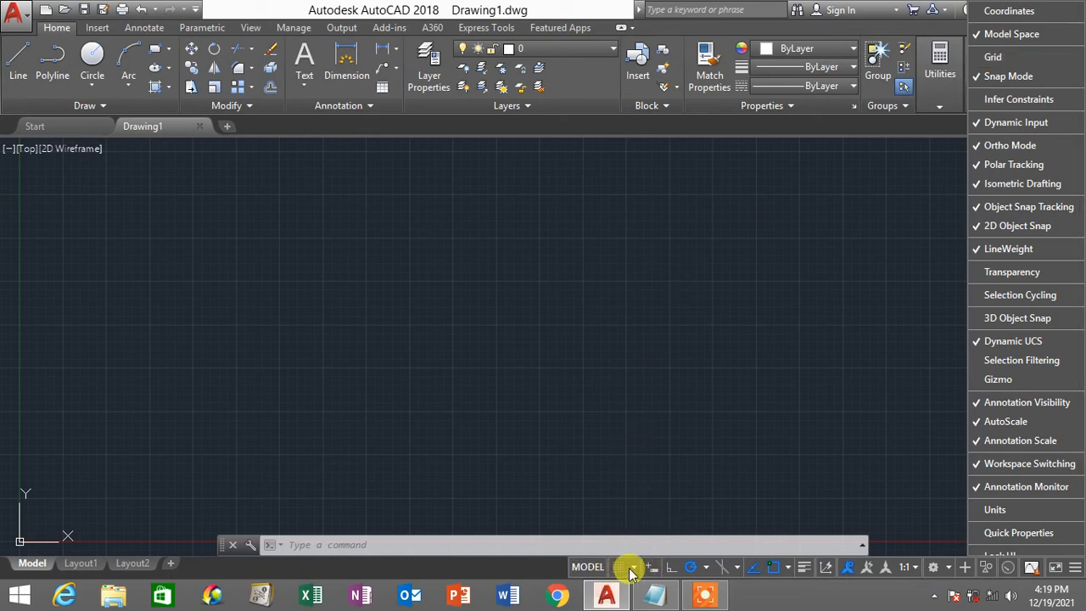
pyautogui.click(989, 35)
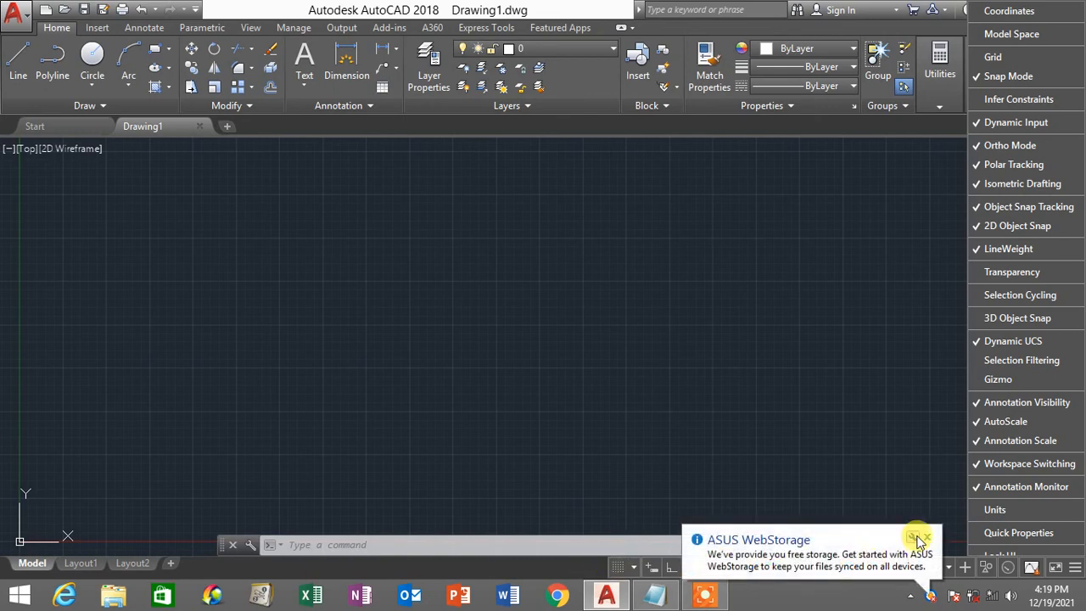
pyautogui.click(926, 541)
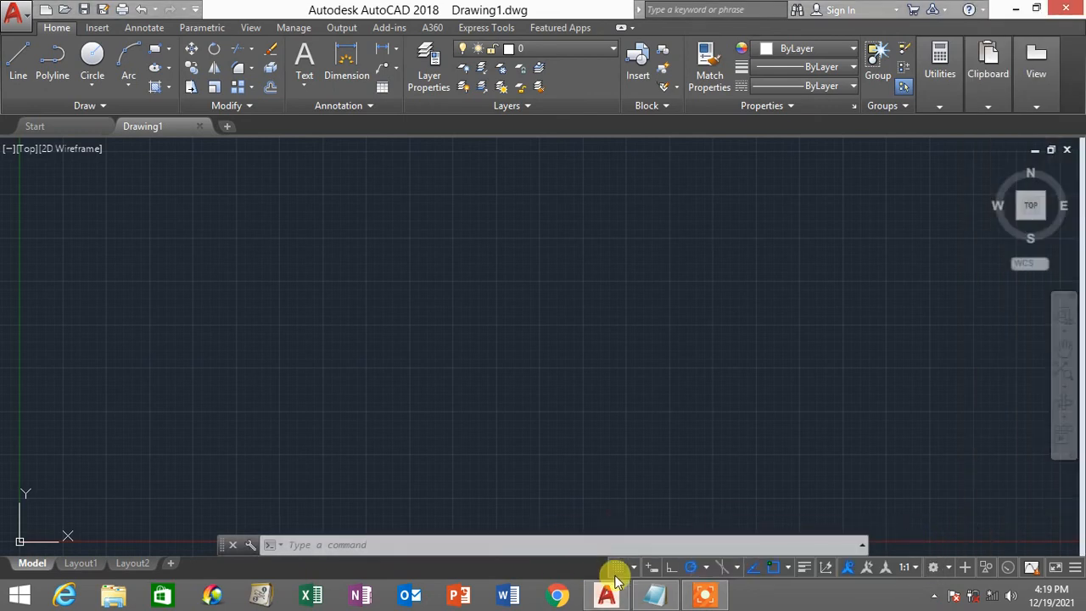
# Step: Customize the status bar to show the Model Space, Grid, Snap Mode and Dynamic Input buttons
pyautogui.click(1075, 570)
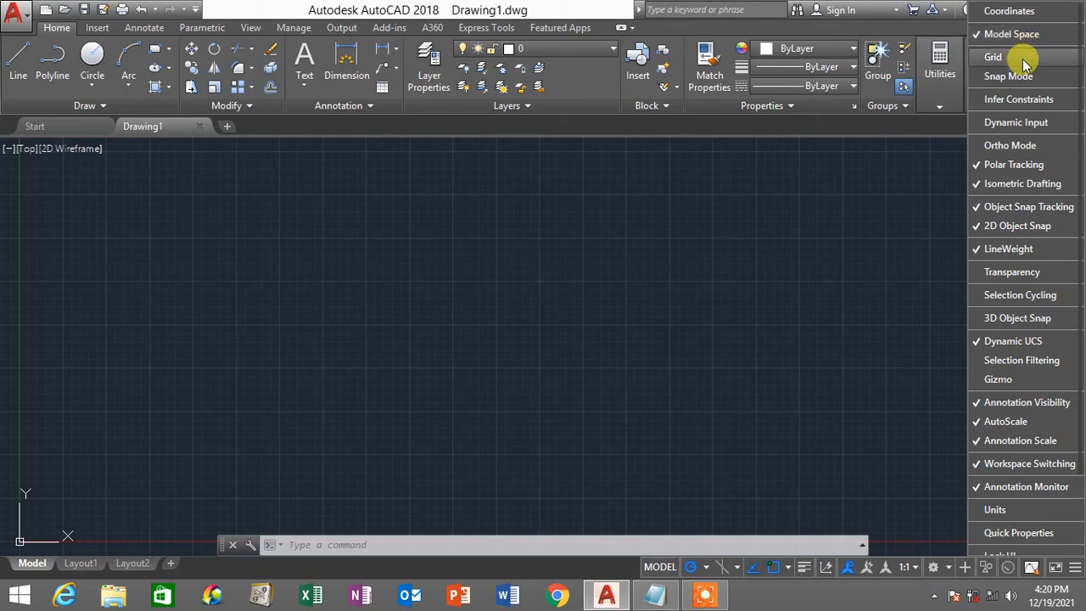
pyautogui.click(1013, 77)
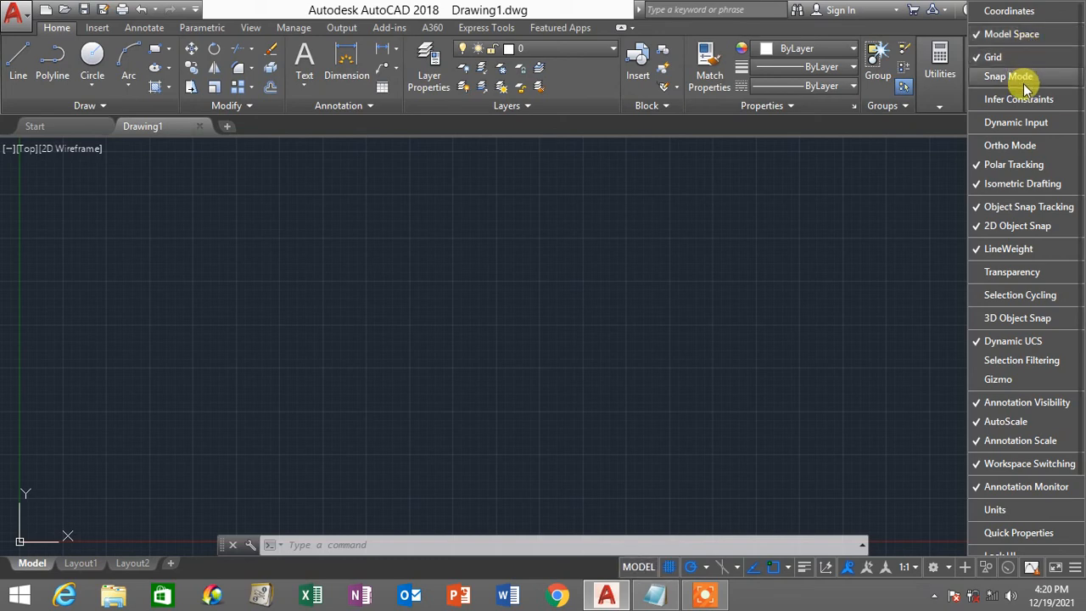
pyautogui.click(1028, 127)
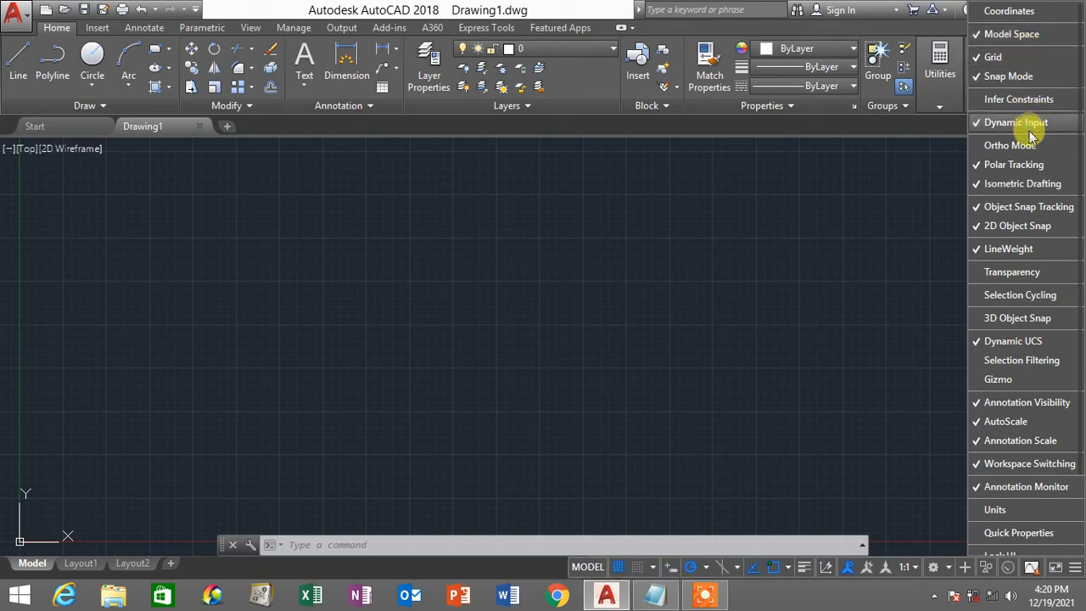
pyautogui.click(1017, 187)
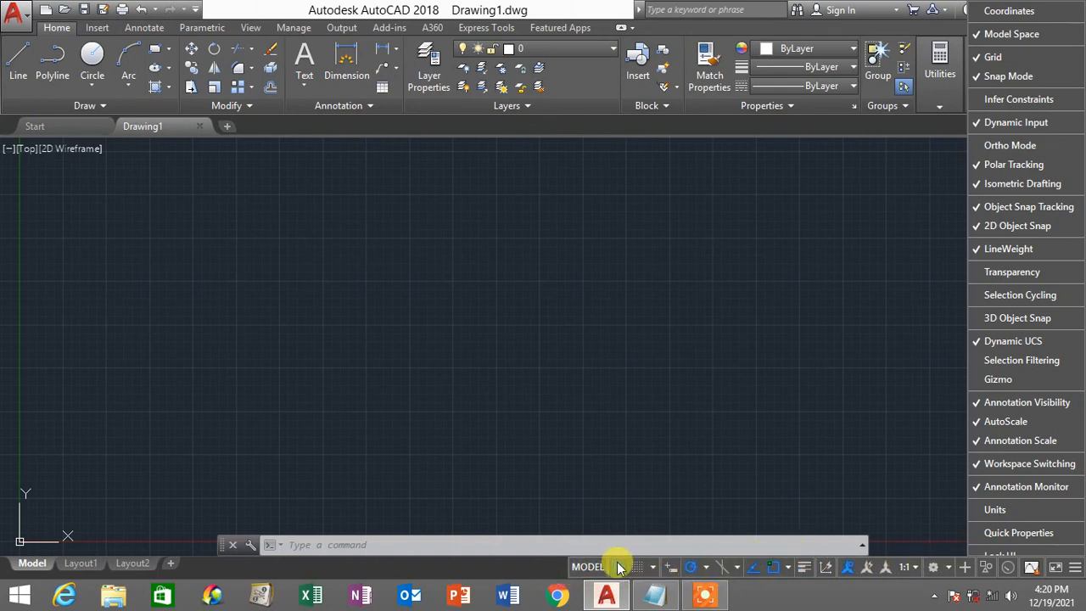
pyautogui.click(1076, 575)
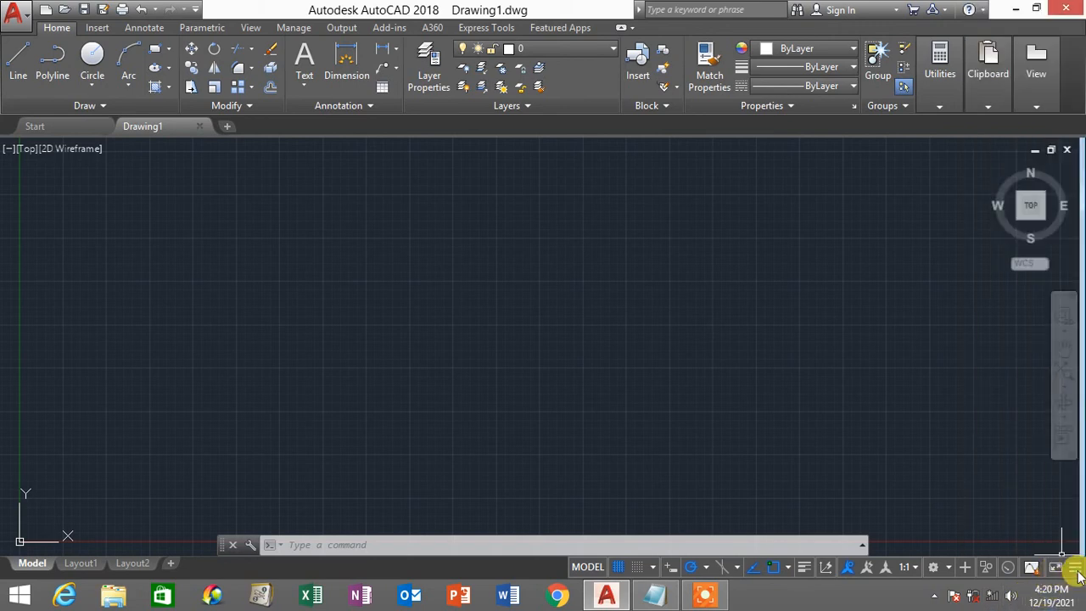
# Step: Display the status bar customization list and compare its checked entries with the buttons shown, and close it
pyautogui.click(1076, 575)
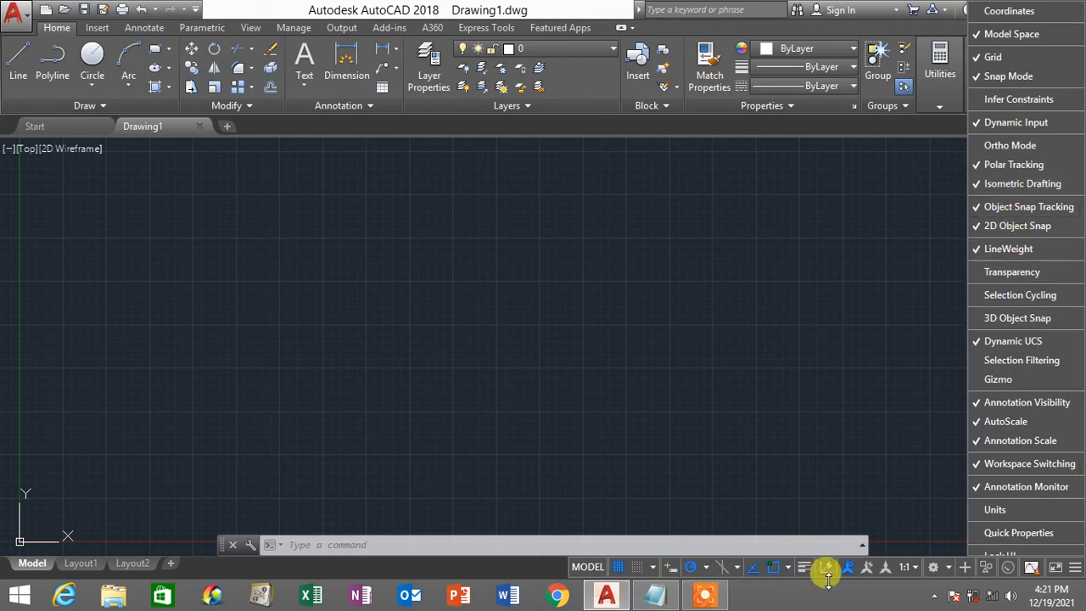
pyautogui.click(1076, 570)
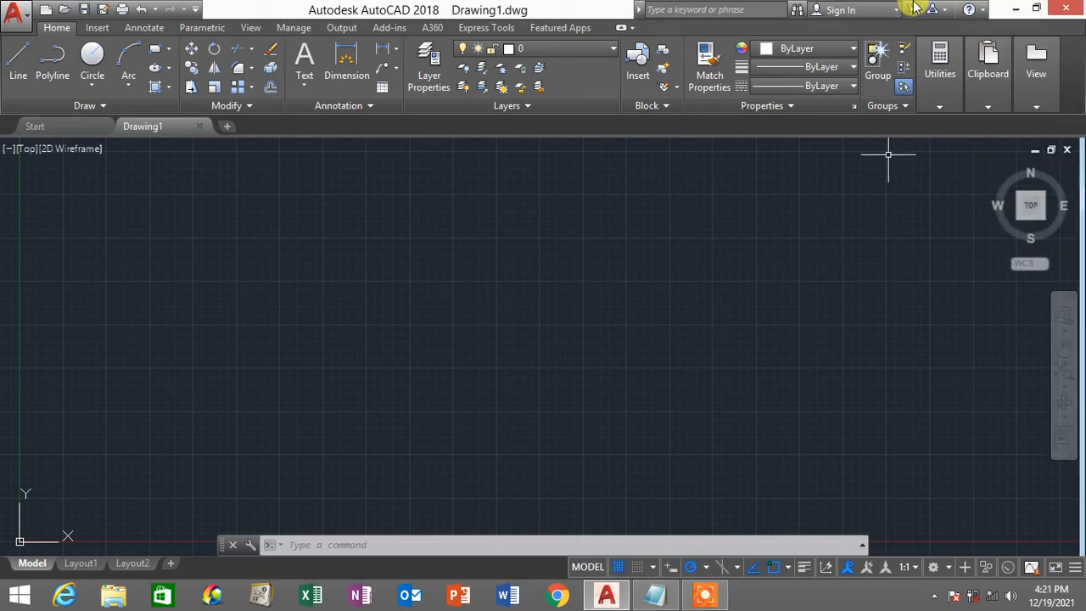
pyautogui.click(1034, 263)
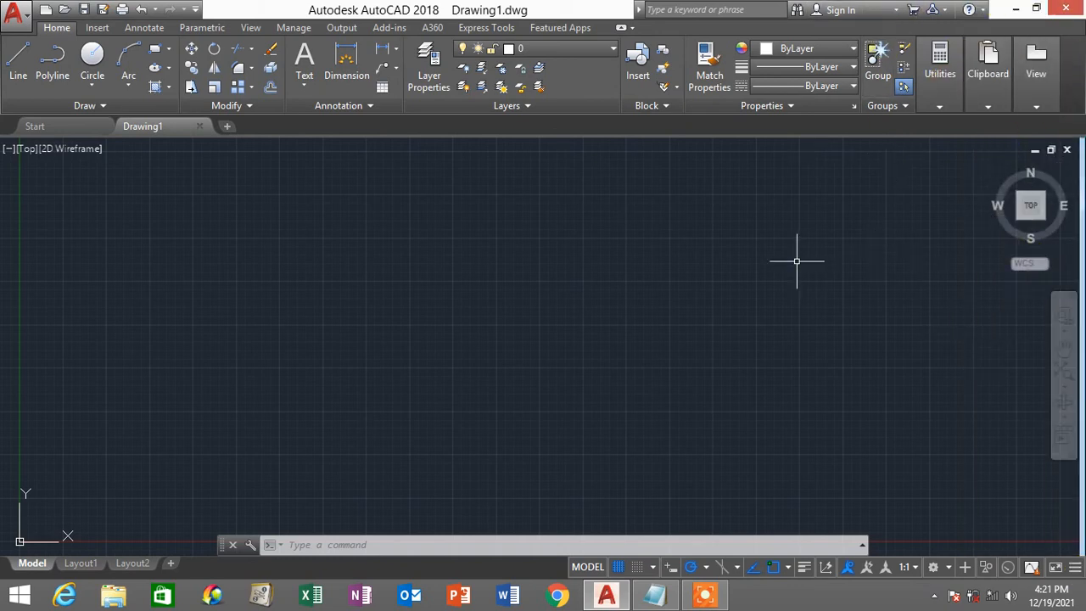
# Step: Review the Notepad notes on which activation status buttons must be on, covering Polar Track, Object Snap and Object Snap Track, and return to AutoCAD
pyautogui.click(654, 594)
pyautogui.scroll(-1, 374, 206)
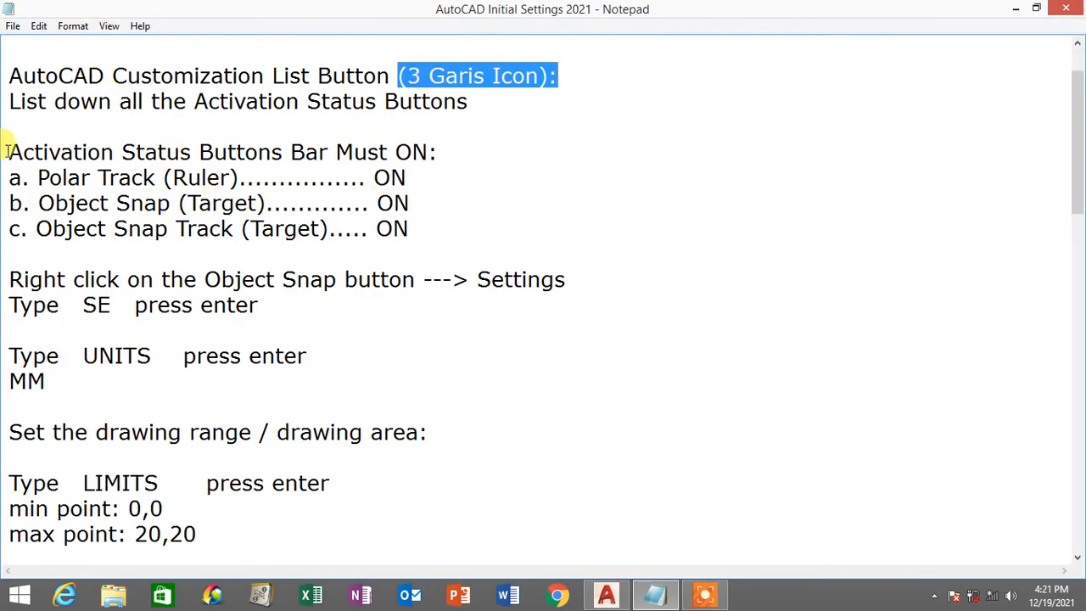
pyautogui.moveTo(7, 151); pyautogui.dragTo(439, 143)
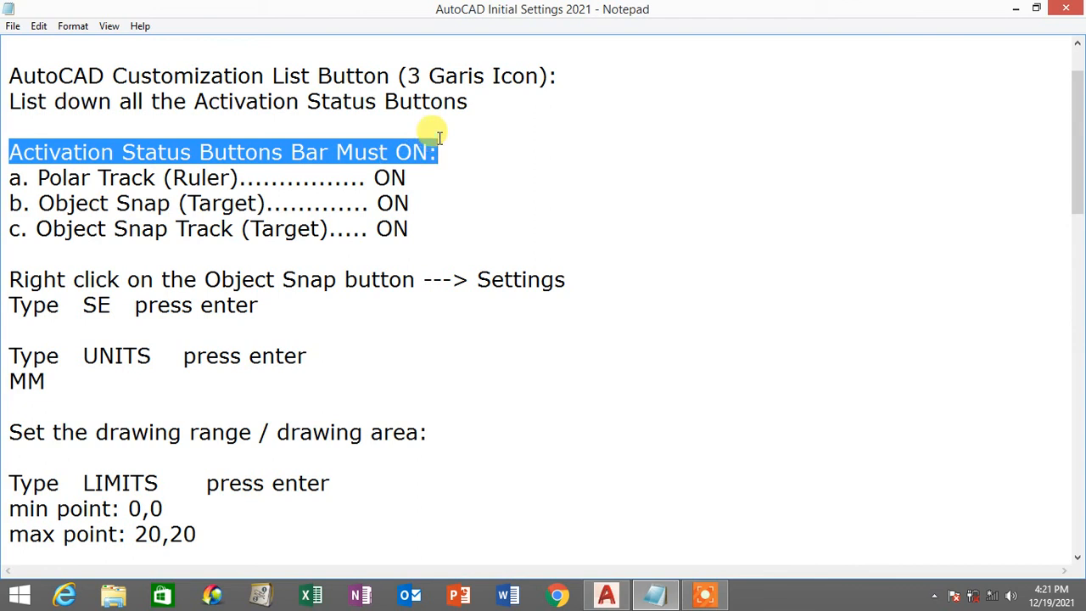
pyautogui.moveTo(8, 176); pyautogui.dragTo(240, 176)
pyautogui.moveTo(14, 178); pyautogui.dragTo(241, 176)
pyautogui.moveTo(12, 153); pyautogui.dragTo(336, 153)
pyautogui.moveTo(10, 177); pyautogui.dragTo(241, 179)
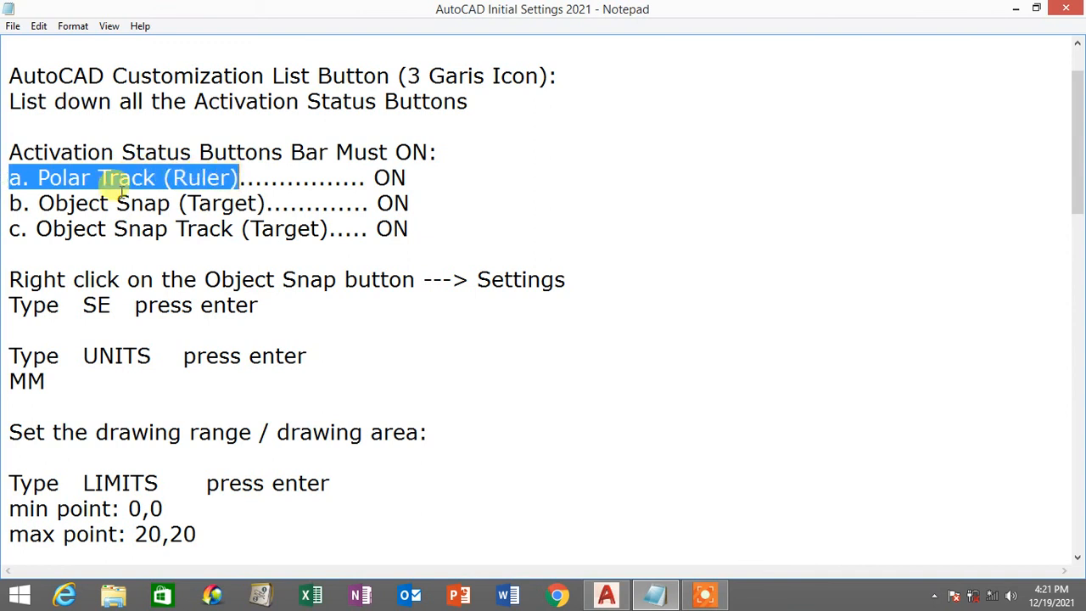
pyautogui.moveTo(10, 177); pyautogui.dragTo(240, 175)
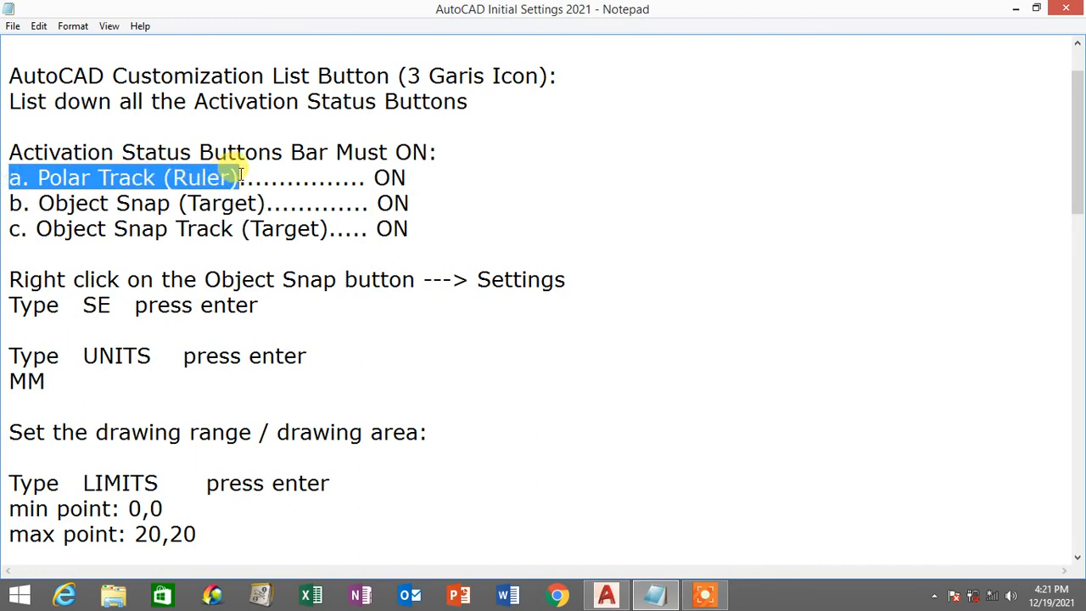
pyautogui.rightClick(240, 175)
pyautogui.click(220, 176)
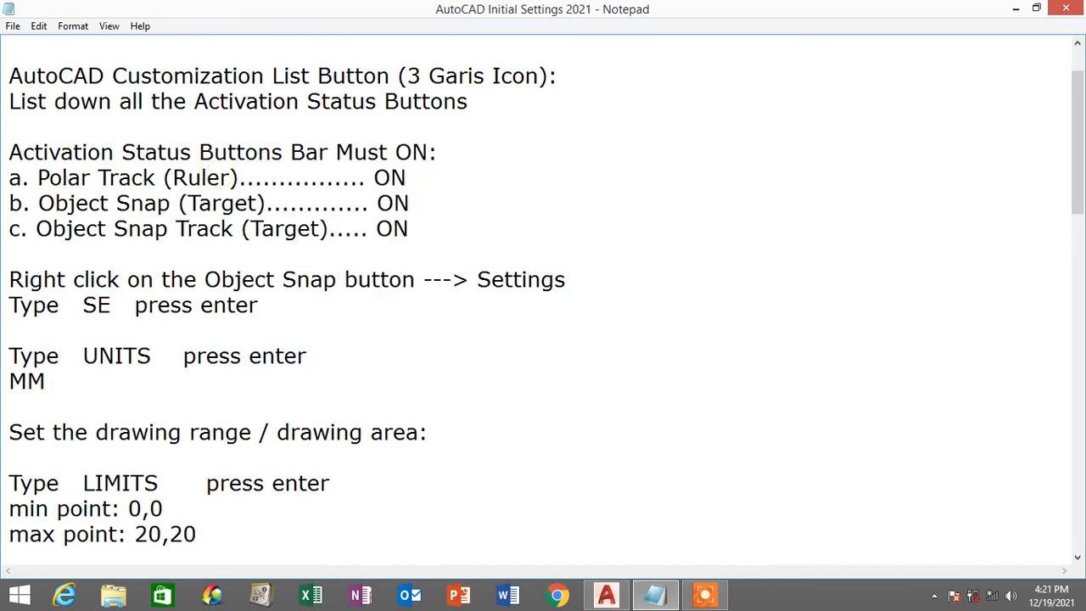
pyautogui.moveTo(9, 180); pyautogui.dragTo(465, 170)
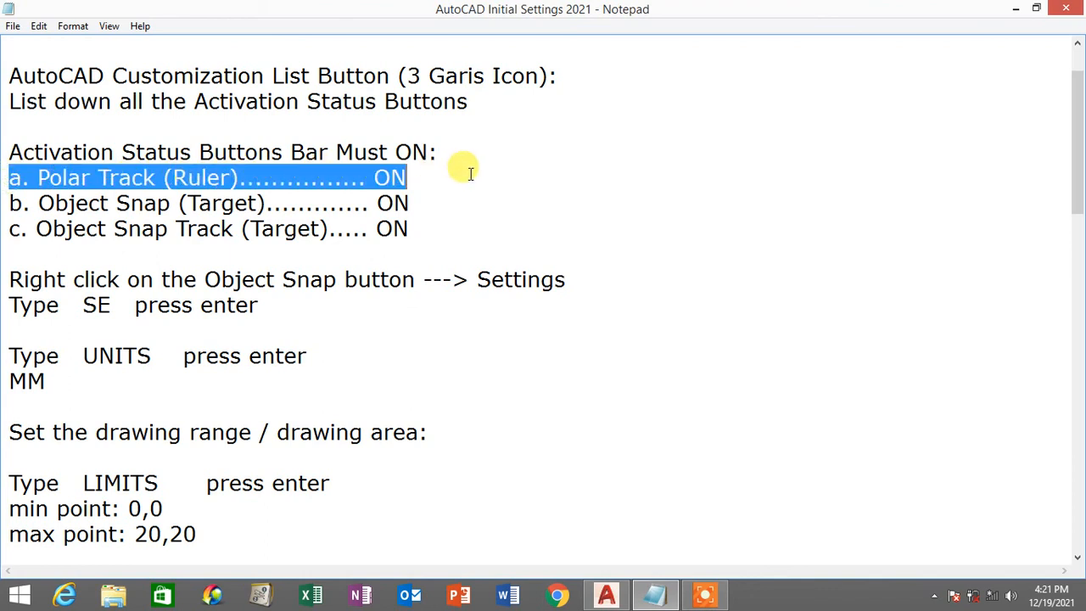
pyautogui.moveTo(10, 203); pyautogui.dragTo(365, 203)
pyautogui.moveTo(8, 231); pyautogui.dragTo(410, 228)
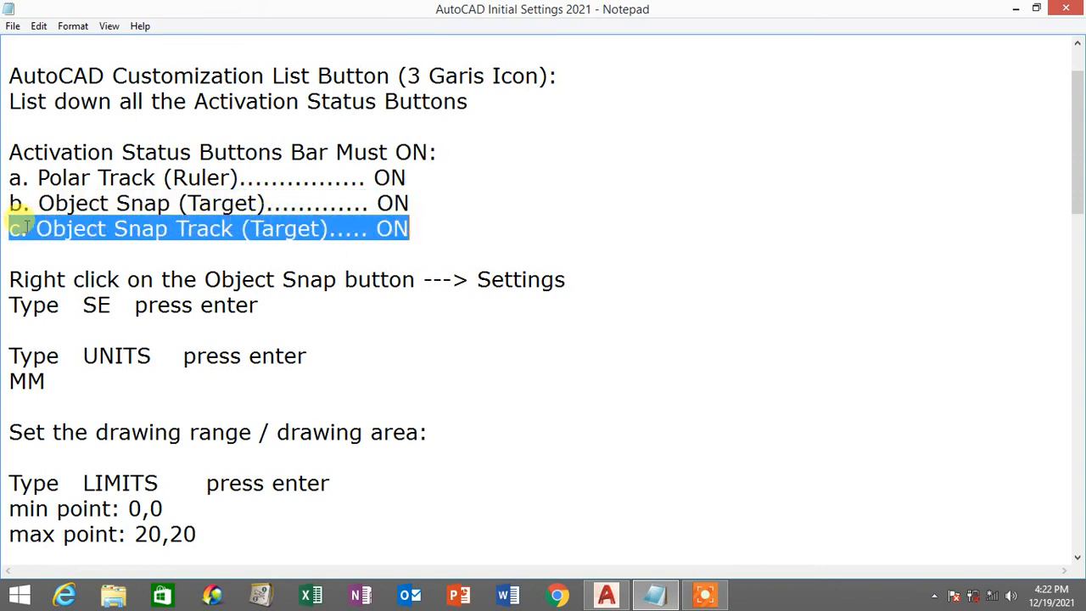
pyautogui.moveTo(10, 203); pyautogui.dragTo(268, 204)
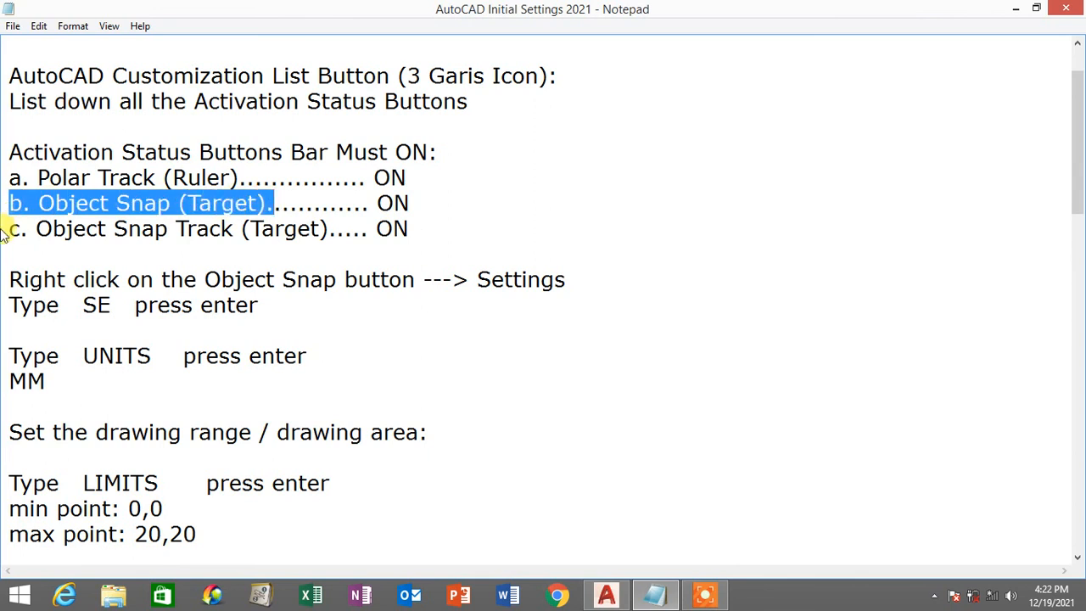
pyautogui.moveTo(10, 229); pyautogui.dragTo(329, 227)
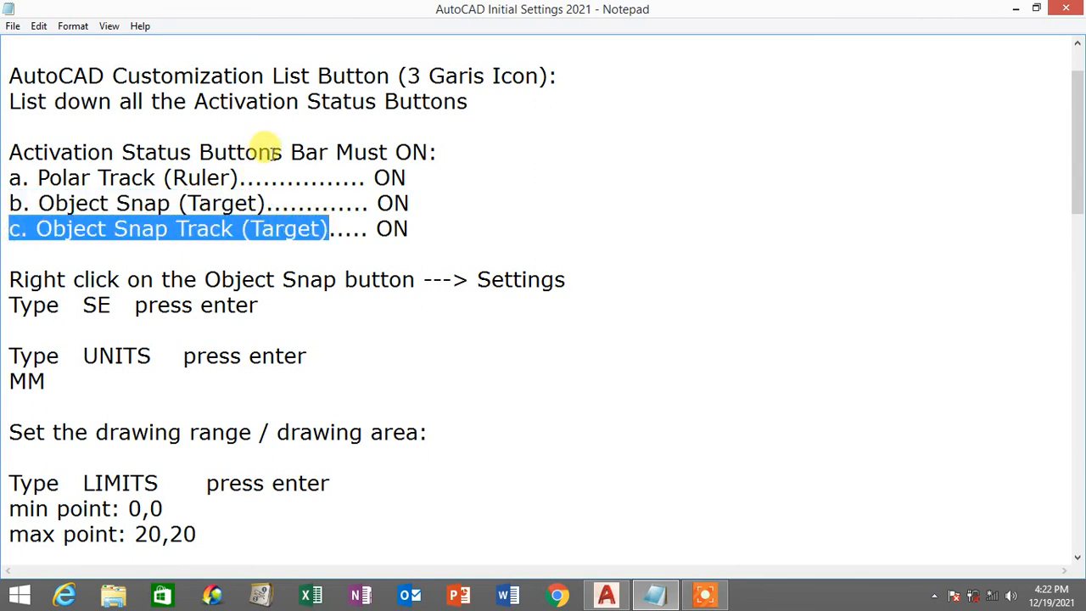
pyautogui.click(283, 152)
pyautogui.moveTo(283, 152); pyautogui.dragTo(4, 159)
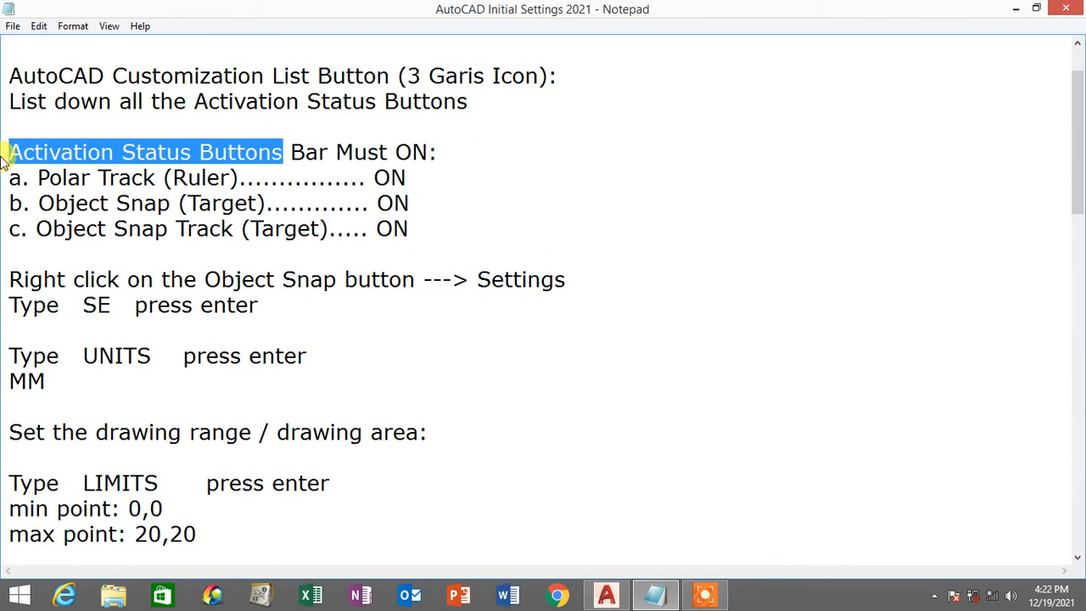
pyautogui.click(606, 594)
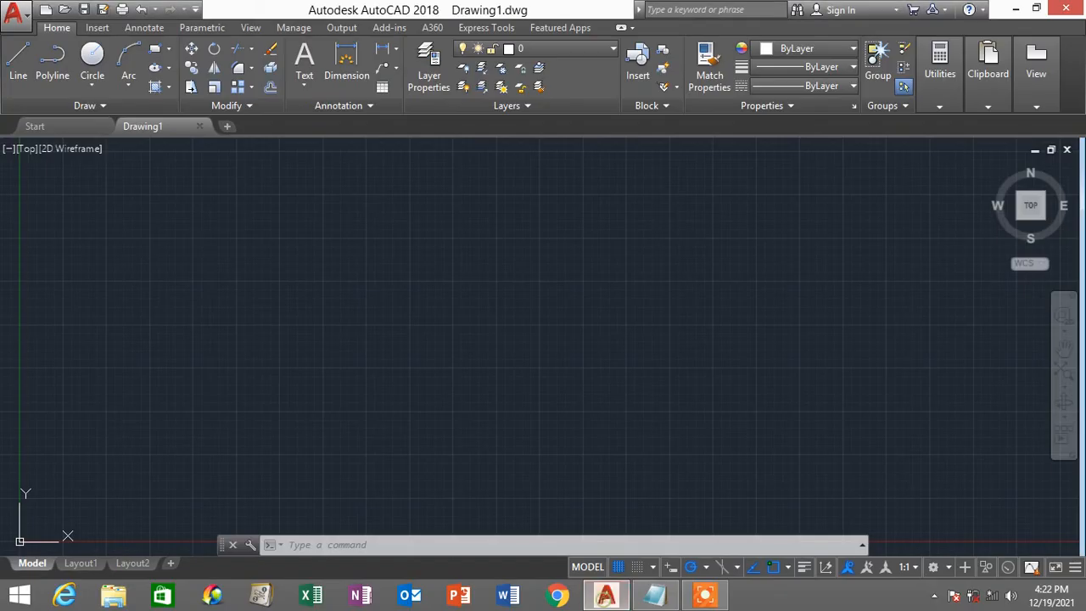
# Step: Toggle Polar Tracking off and on several times, leaving it switched on
pyautogui.click(694, 567)
pyautogui.click(693, 569)
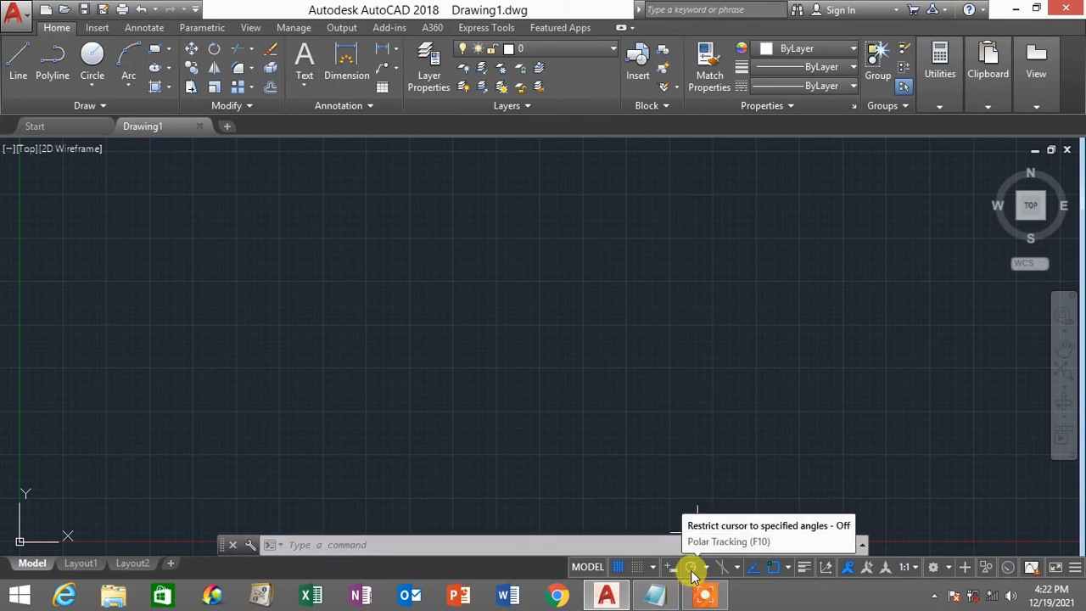
pyautogui.click(692, 574)
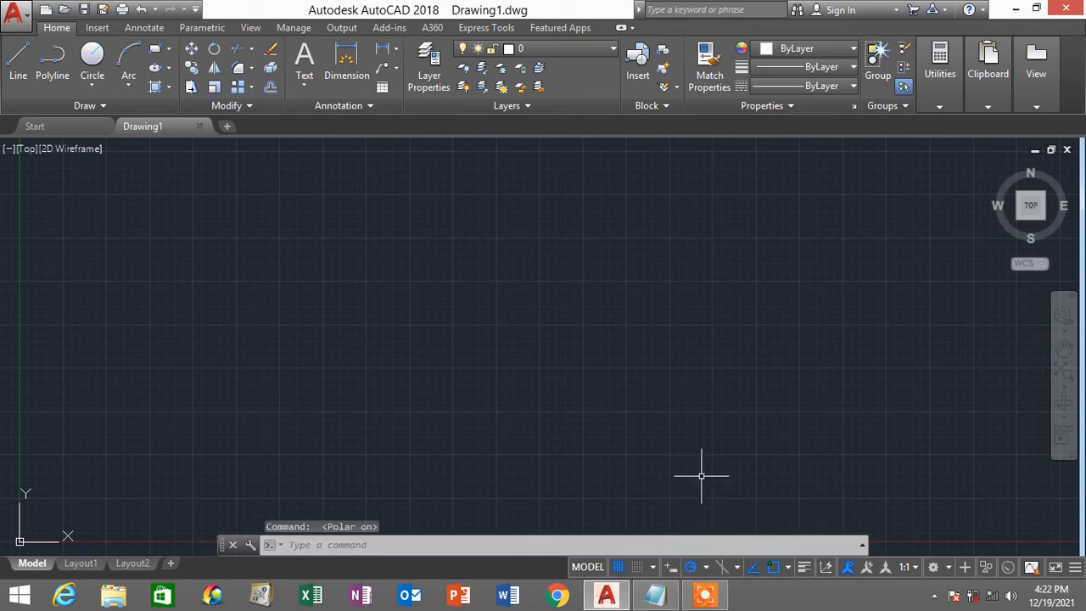
pyautogui.click(693, 568)
pyautogui.click(692, 569)
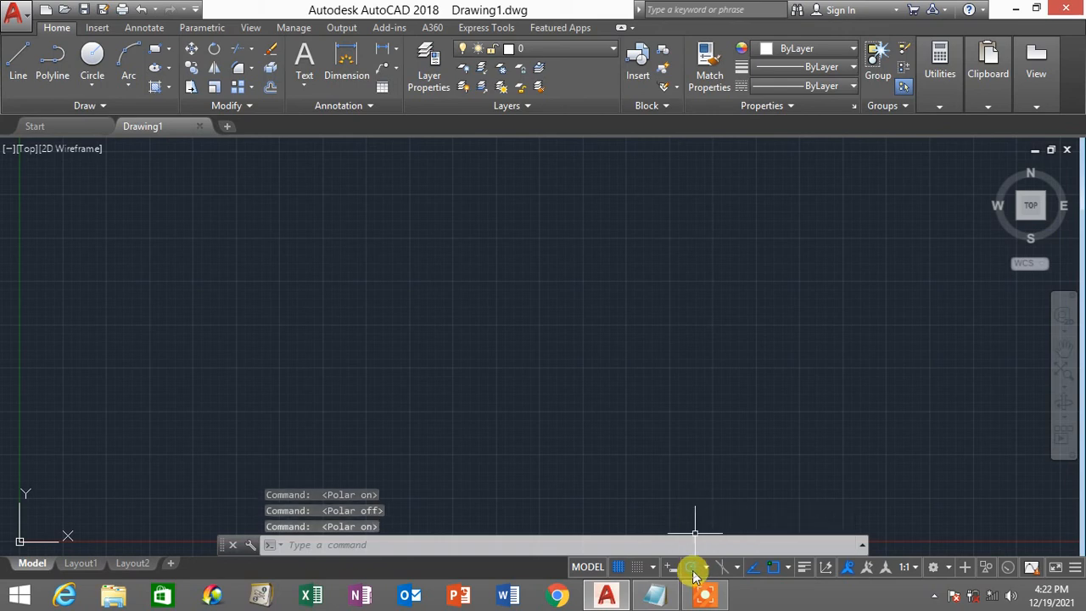
# Step: Switch Object Snap off and back on, and do the same with Object Snap Tracking
pyautogui.click(773, 568)
pyautogui.click(774, 570)
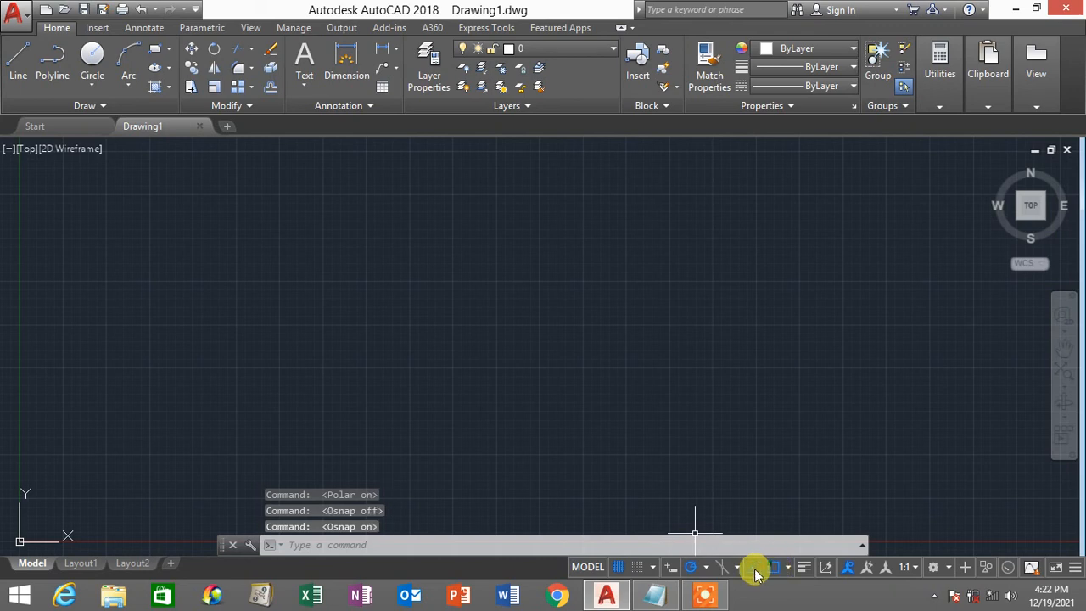
pyautogui.click(756, 568)
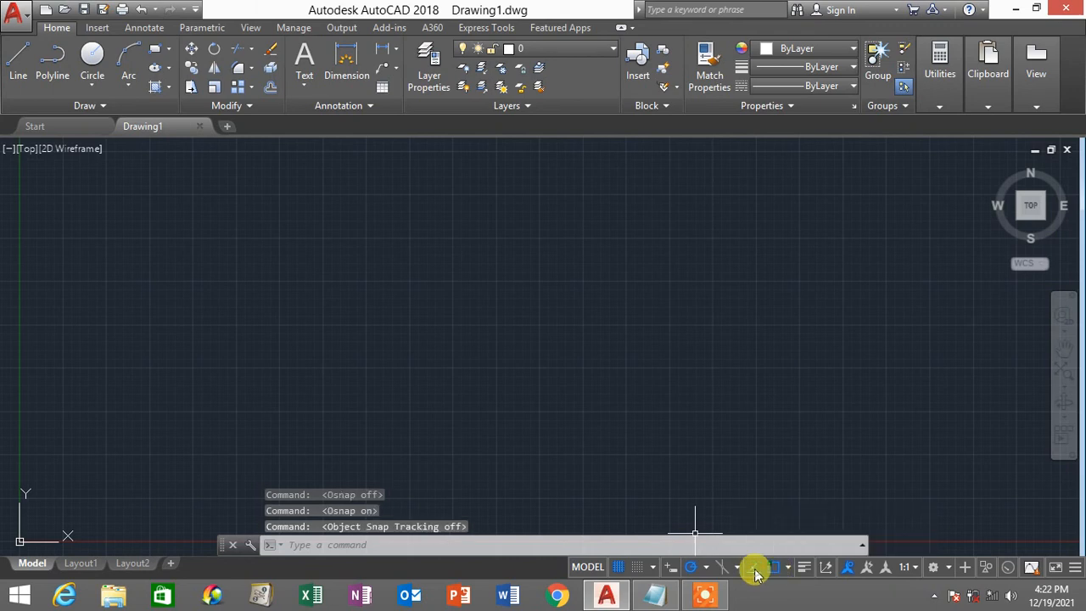
pyautogui.click(755, 569)
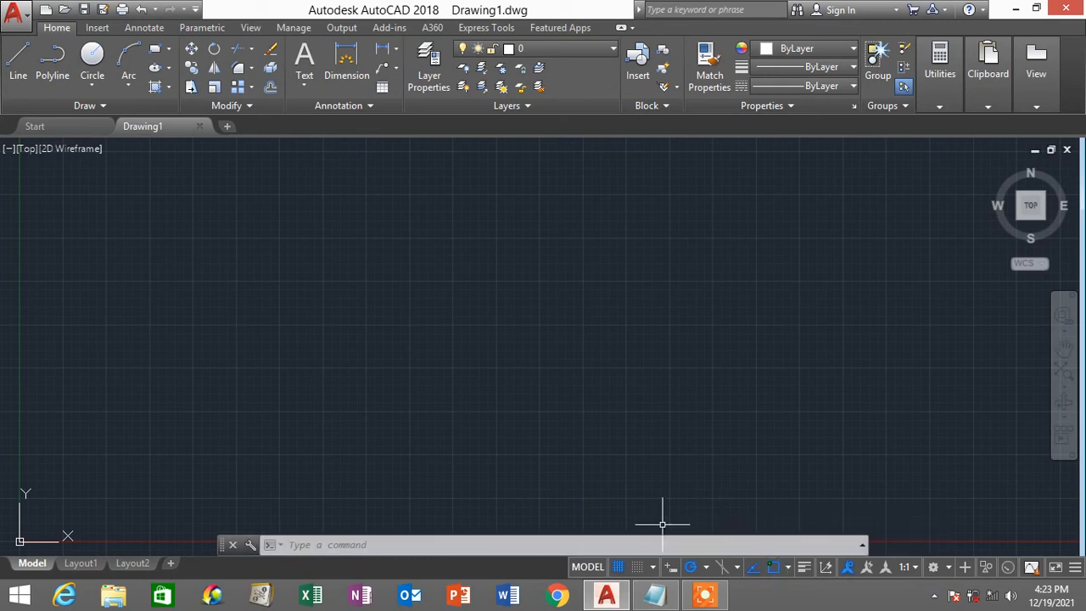
# Step: Turn off the grid display in the drawing area
pyautogui.click(621, 567)
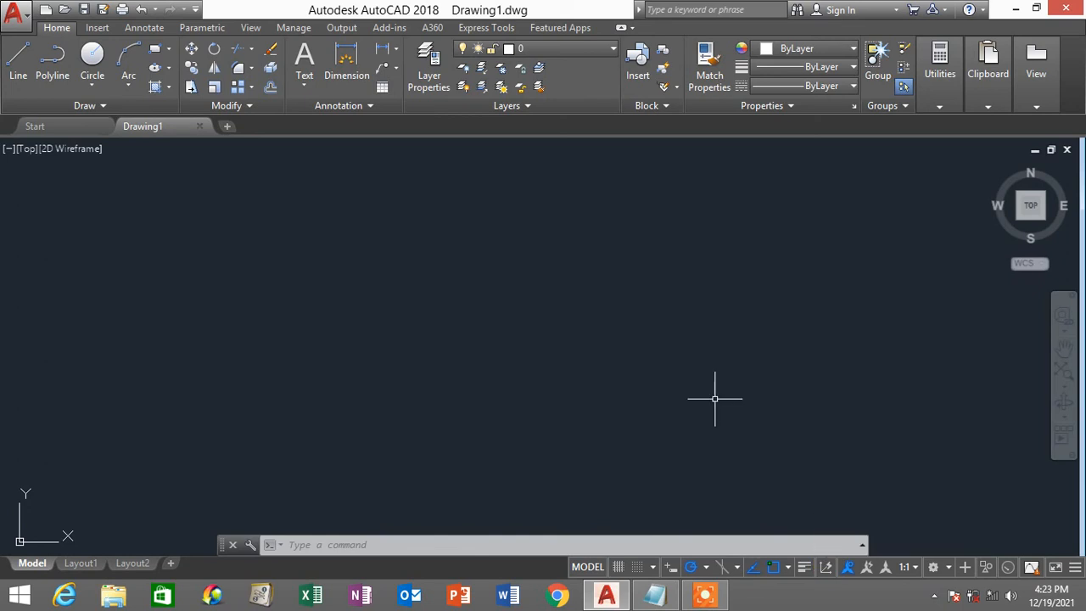
# Step: Turn on Dynamic Input, enter LINE at the cursor without running it, and discard the entry
pyautogui.click(672, 568)
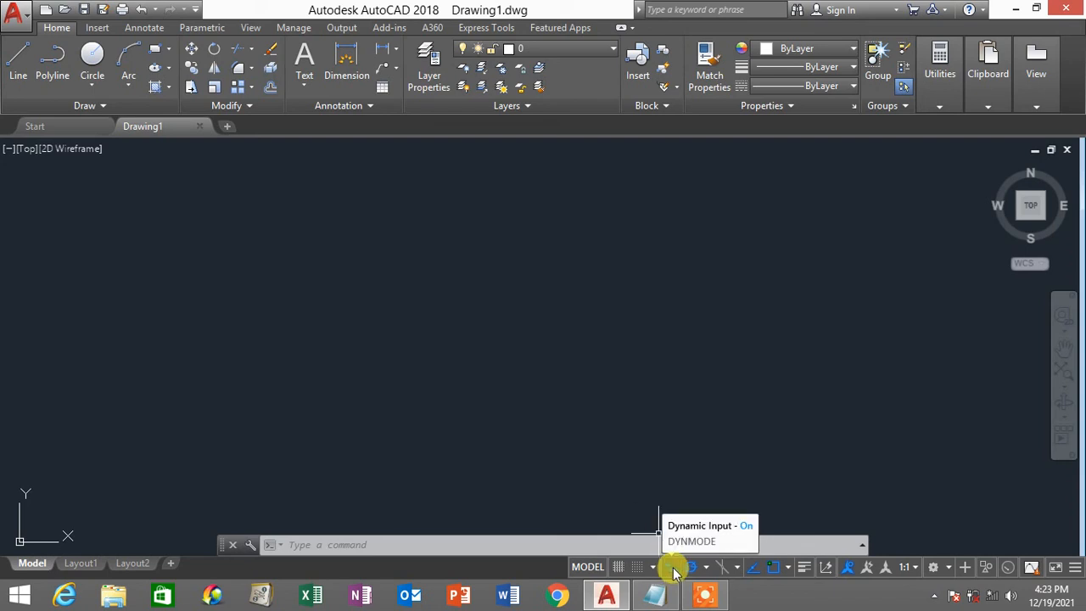
pyautogui.click(478, 282)
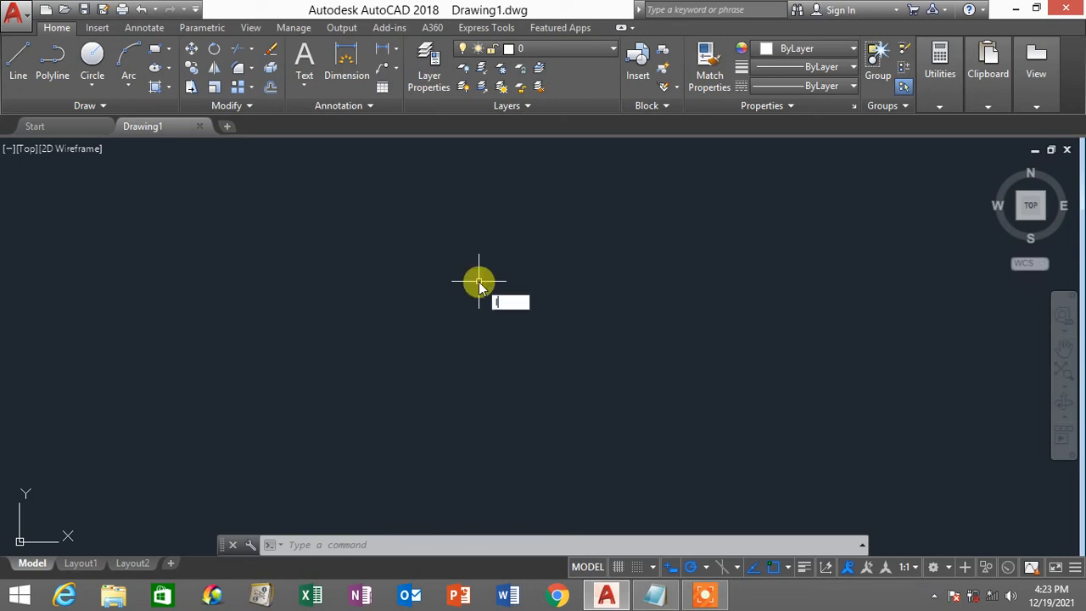
pyautogui.write('LINE')
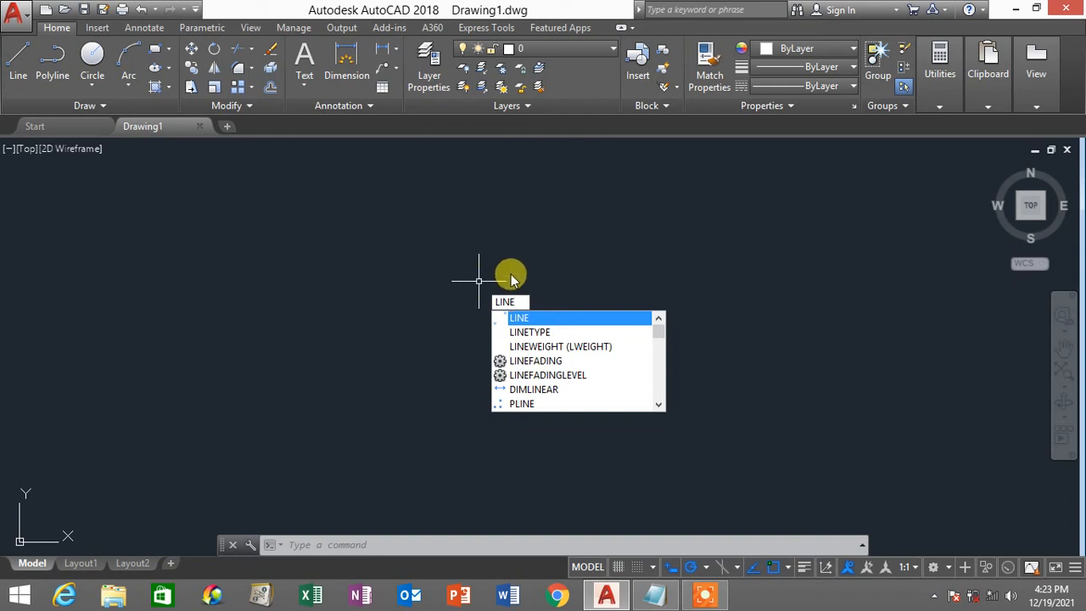
pyautogui.doubleClick(497, 303)
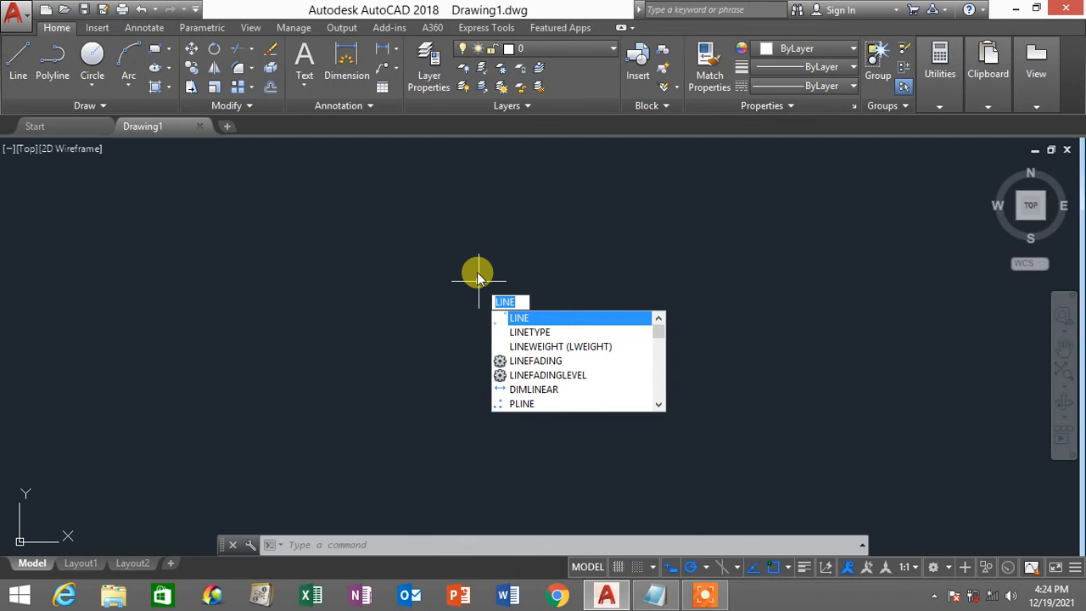
pyautogui.click(675, 572)
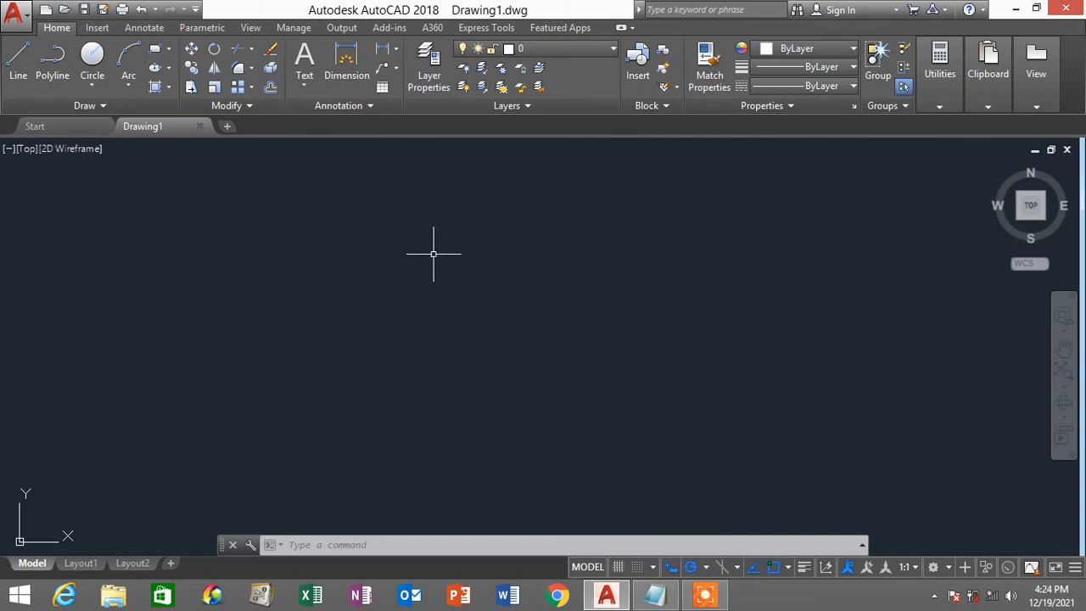
# Step: Enter LINE at the cursor once more, erase it, and turn Dynamic Input off
pyautogui.write('L')
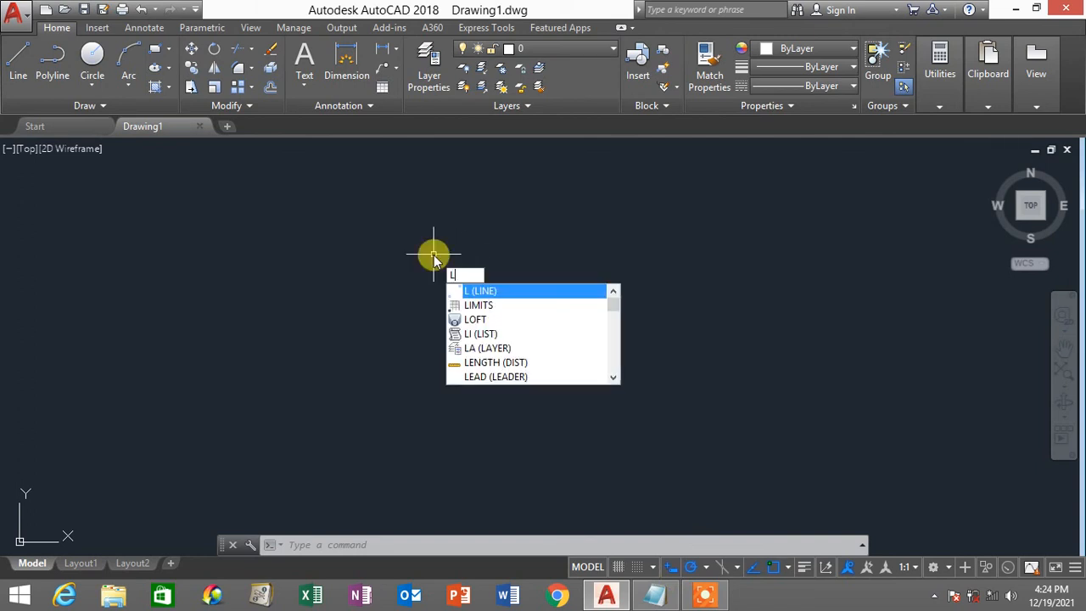
pyautogui.write('INE')
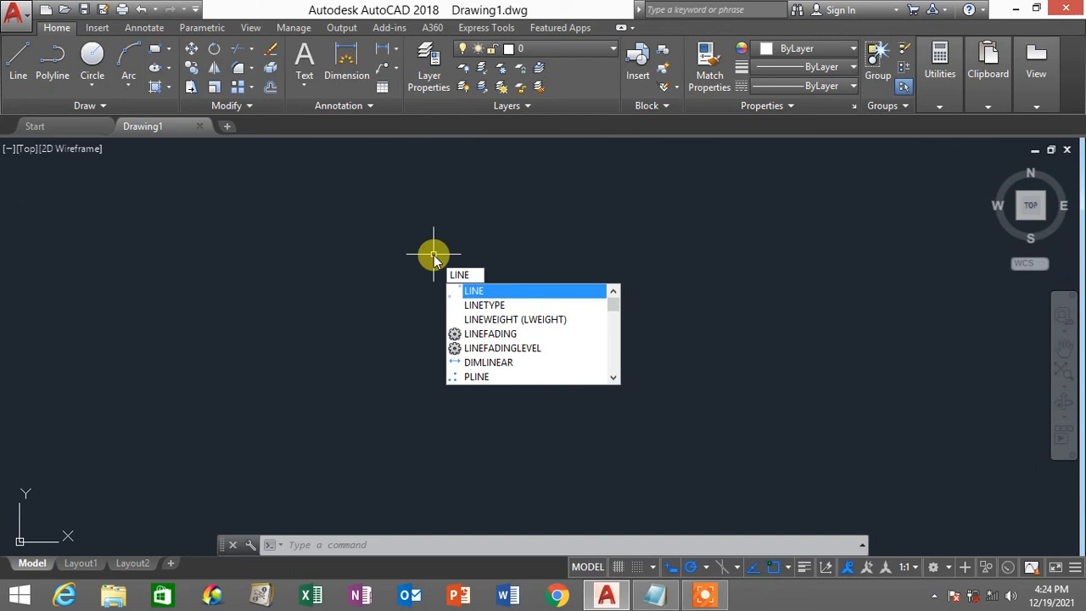
pyautogui.press('BackSpace')
pyautogui.press('BackSpace')
pyautogui.press('BackSpace')
pyautogui.press('BackSpace')
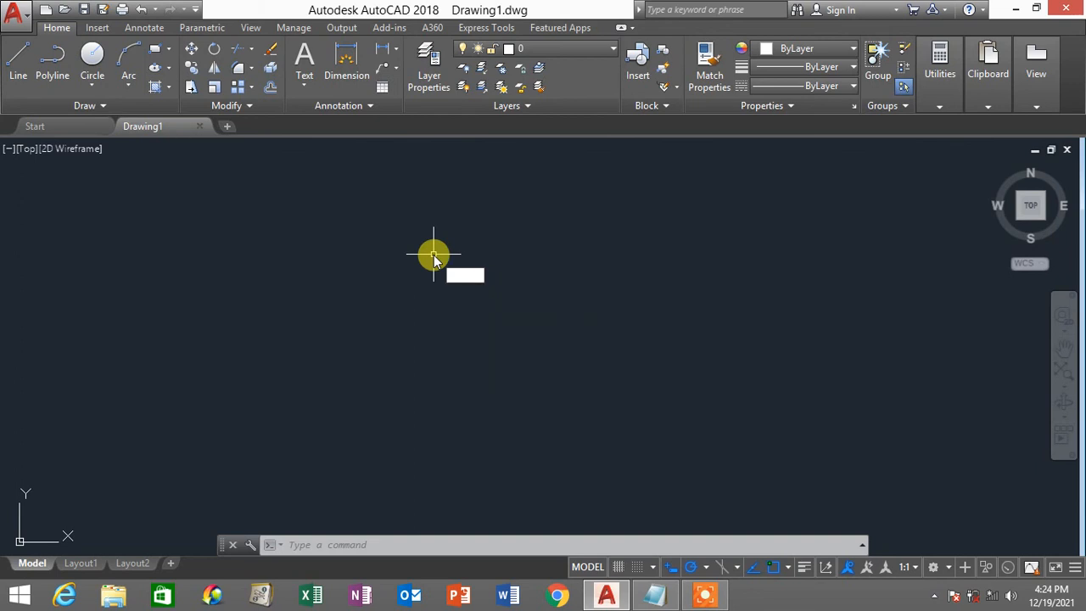
pyautogui.click(671, 569)
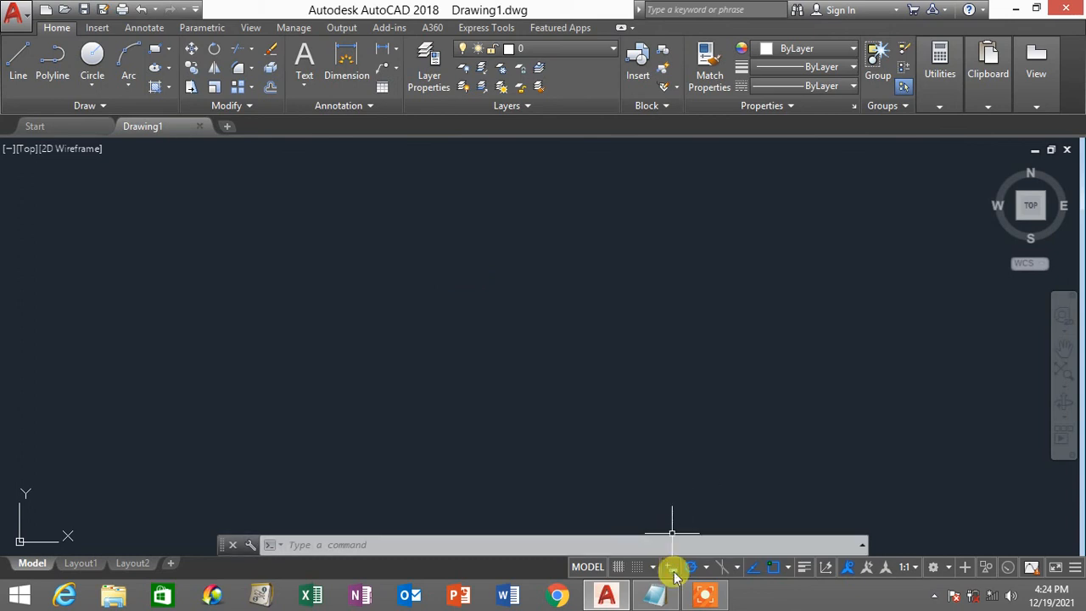
# Step: Switch to the Notepad notes and review the activation status buttons that must be on: Polar Track, Object Snap and Object Snap Track
pyautogui.click(657, 595)
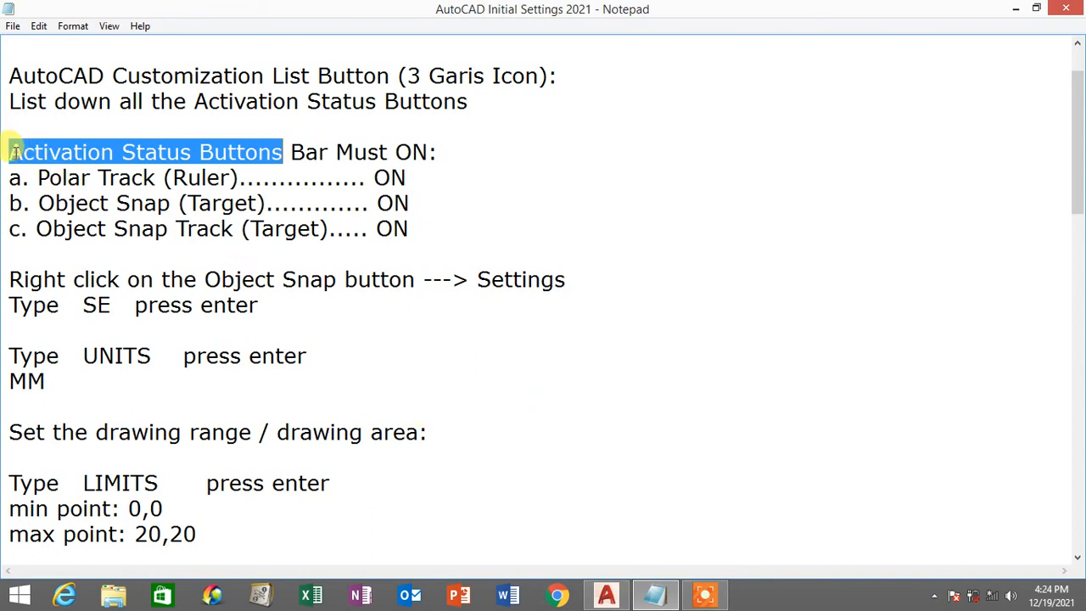
pyautogui.moveTo(12, 151); pyautogui.dragTo(431, 151)
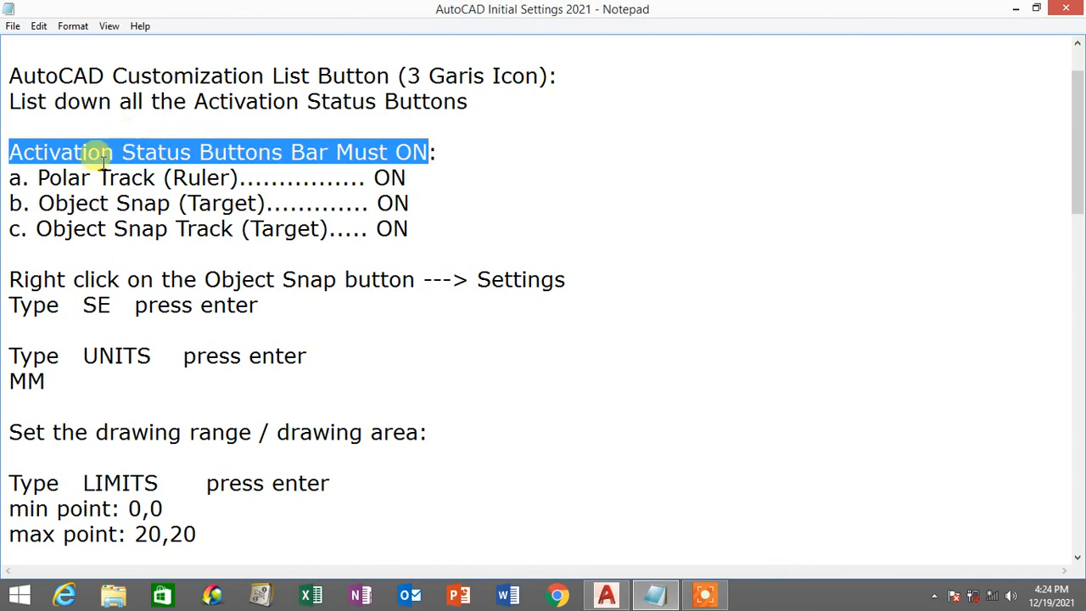
pyautogui.moveTo(12, 179); pyautogui.dragTo(244, 174)
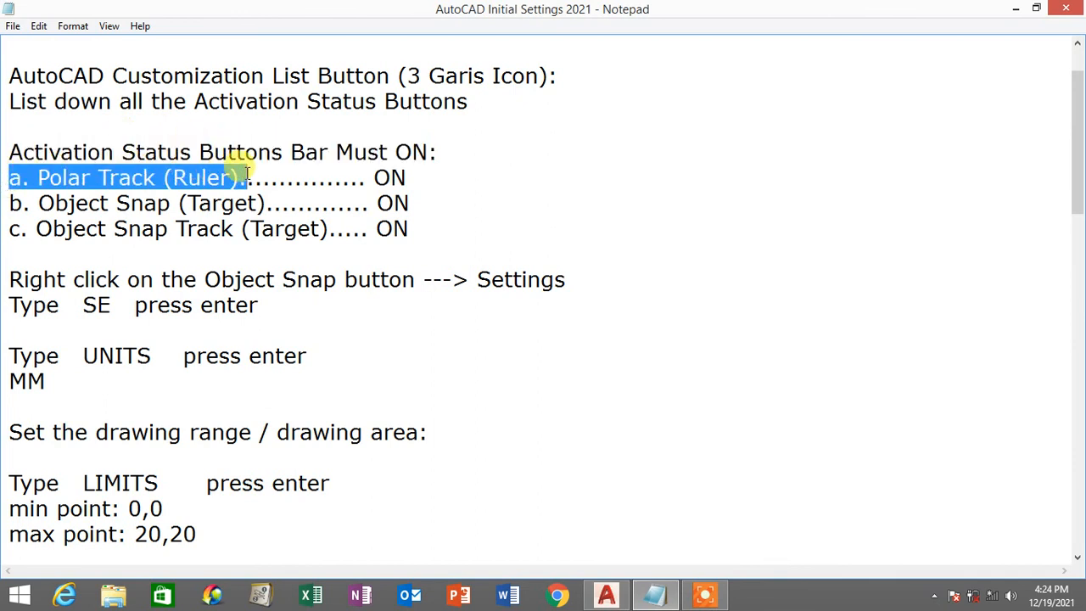
pyautogui.moveTo(10, 202); pyautogui.dragTo(266, 202)
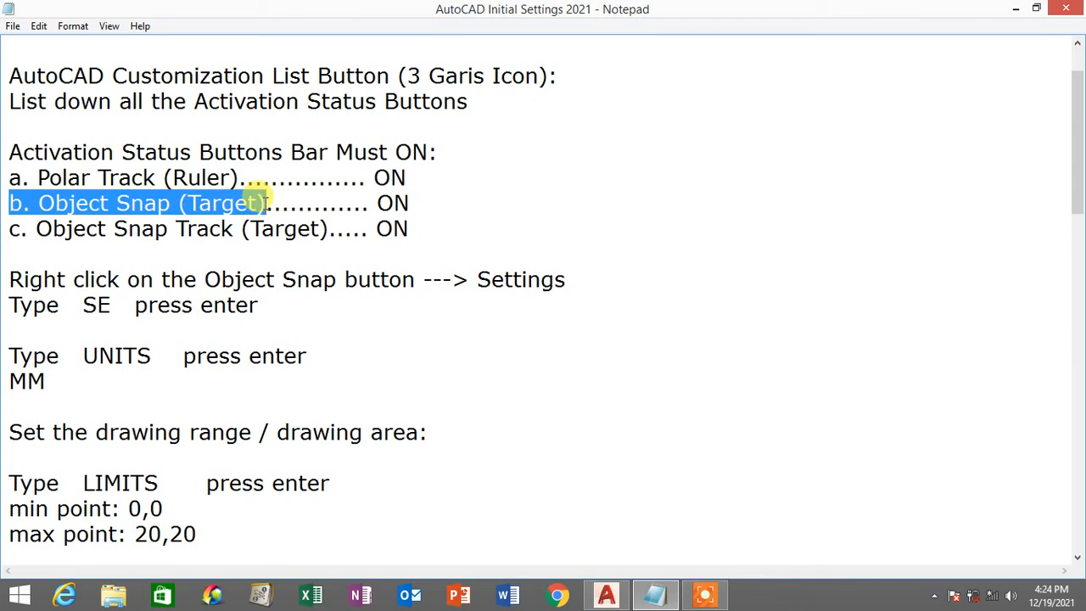
pyautogui.moveTo(10, 230); pyautogui.dragTo(327, 229)
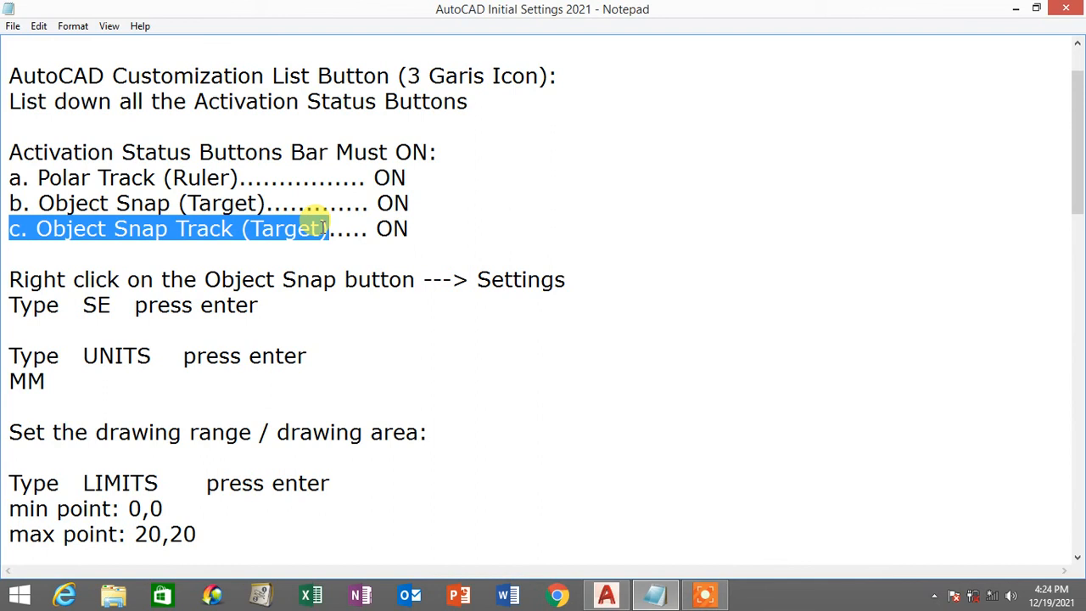
pyautogui.moveTo(9, 177); pyautogui.dragTo(456, 212)
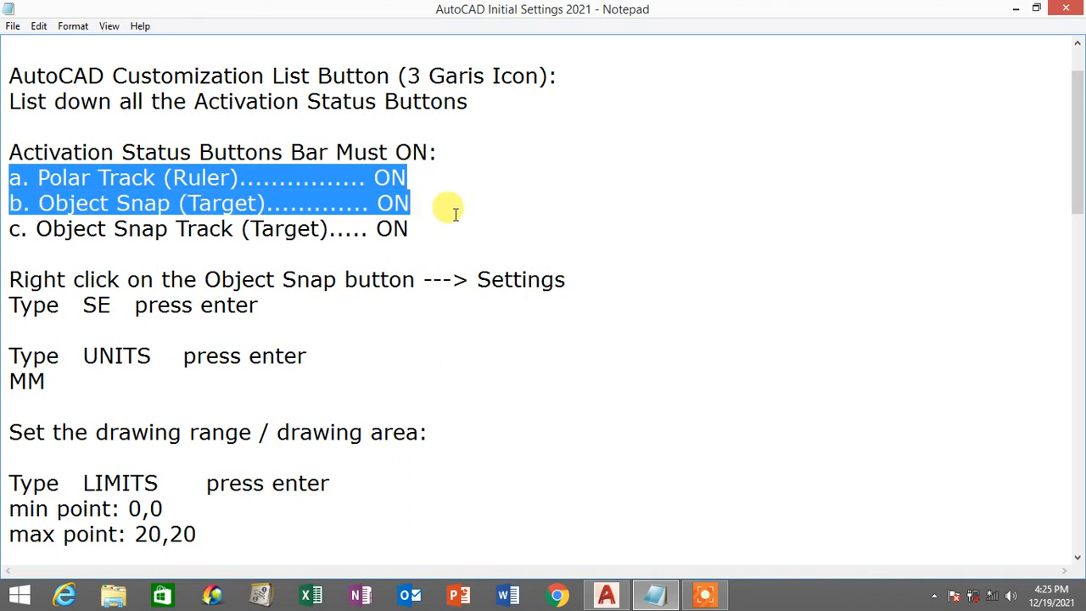
pyautogui.moveTo(456, 212); pyautogui.dragTo(454, 229)
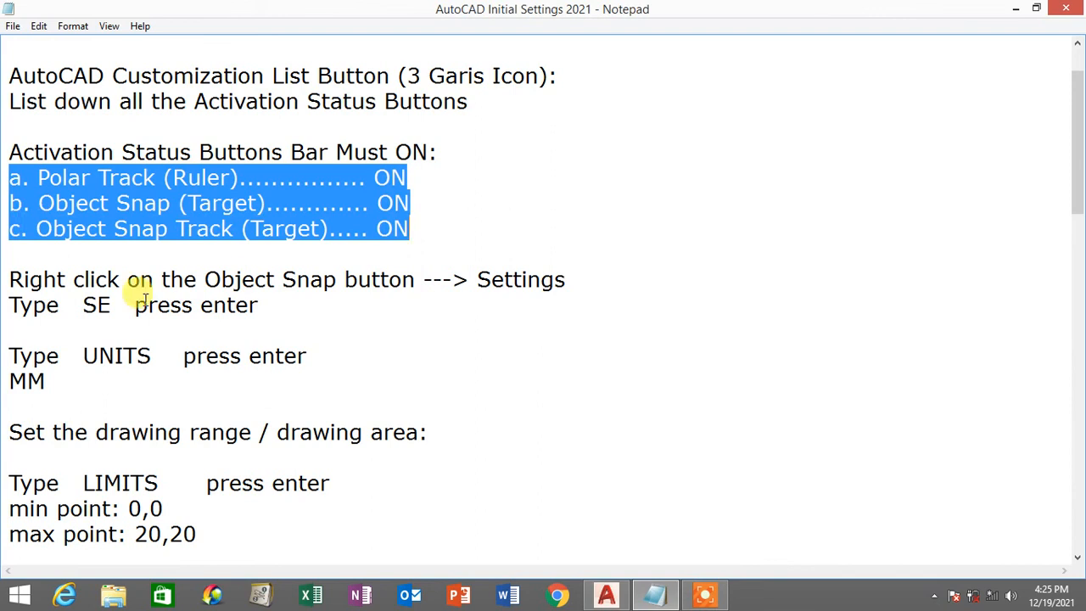
# Step: Read the note on reaching the Object Snap settings, return to AutoCAD and open the Object Snap settings dialog
pyautogui.moveTo(8, 280); pyautogui.dragTo(418, 279)
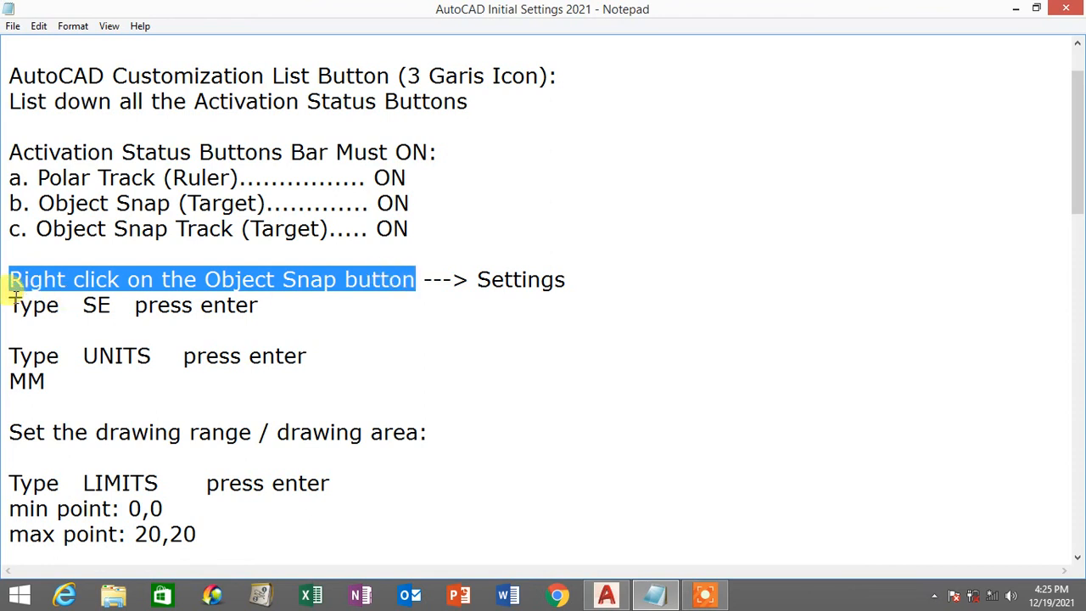
pyautogui.moveTo(8, 279); pyautogui.dragTo(580, 278)
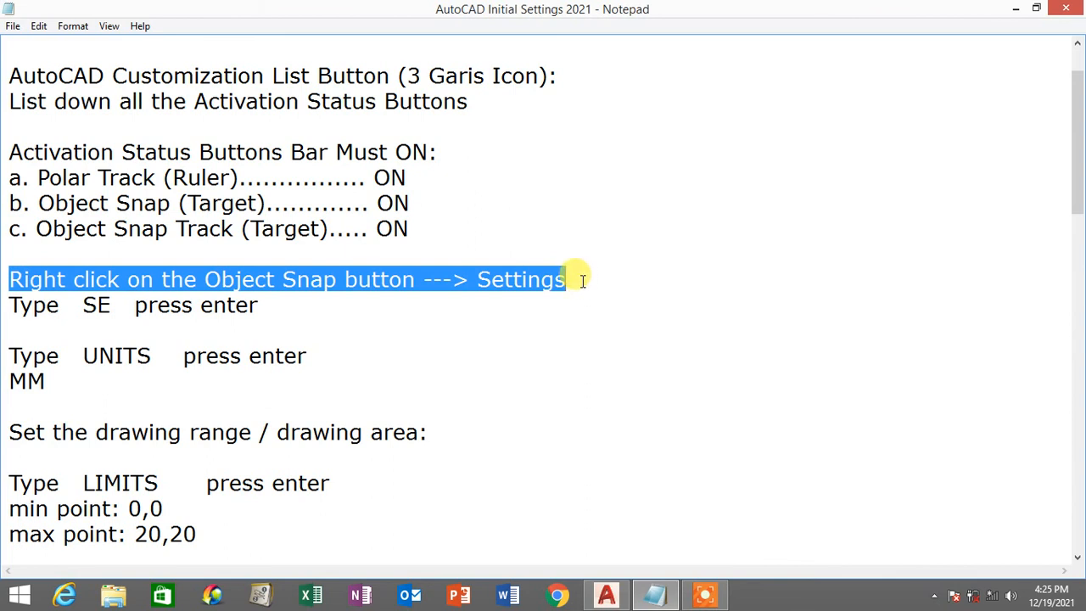
pyautogui.click(607, 596)
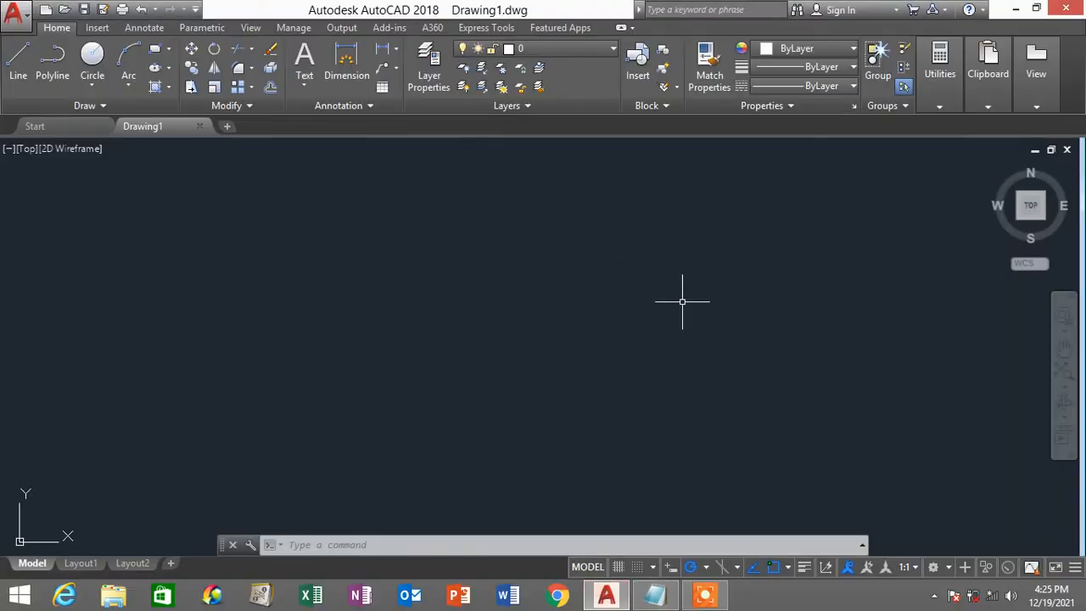
pyautogui.rightClick(774, 570)
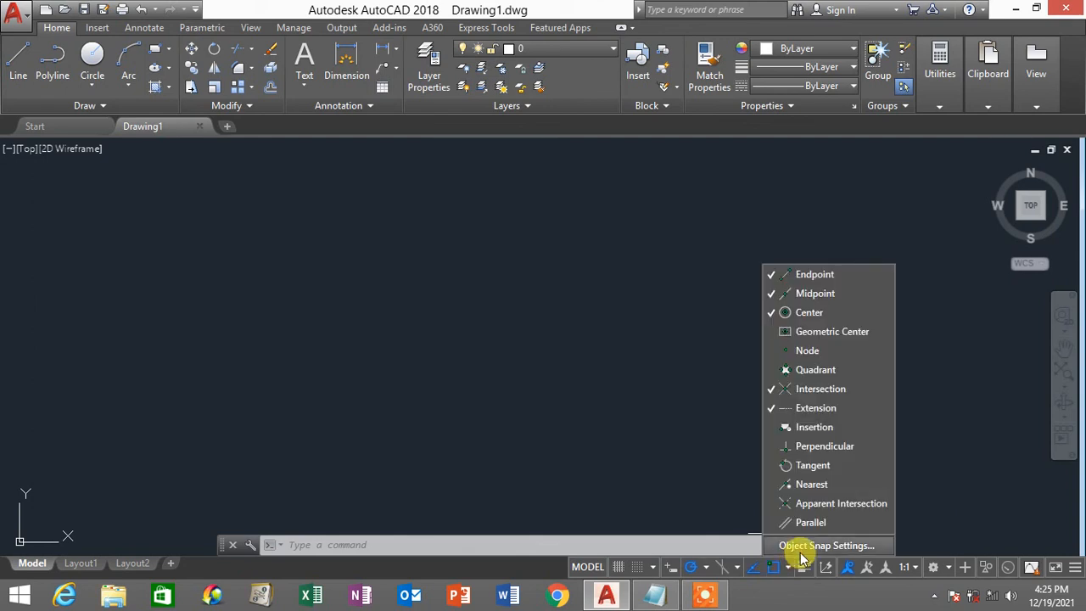
pyautogui.click(801, 546)
pyautogui.moveTo(533, 107)
pyautogui.mouseDown()
pyautogui.moveTo(481, 117)
pyautogui.moveTo(515, 112)
pyautogui.mouseUp()
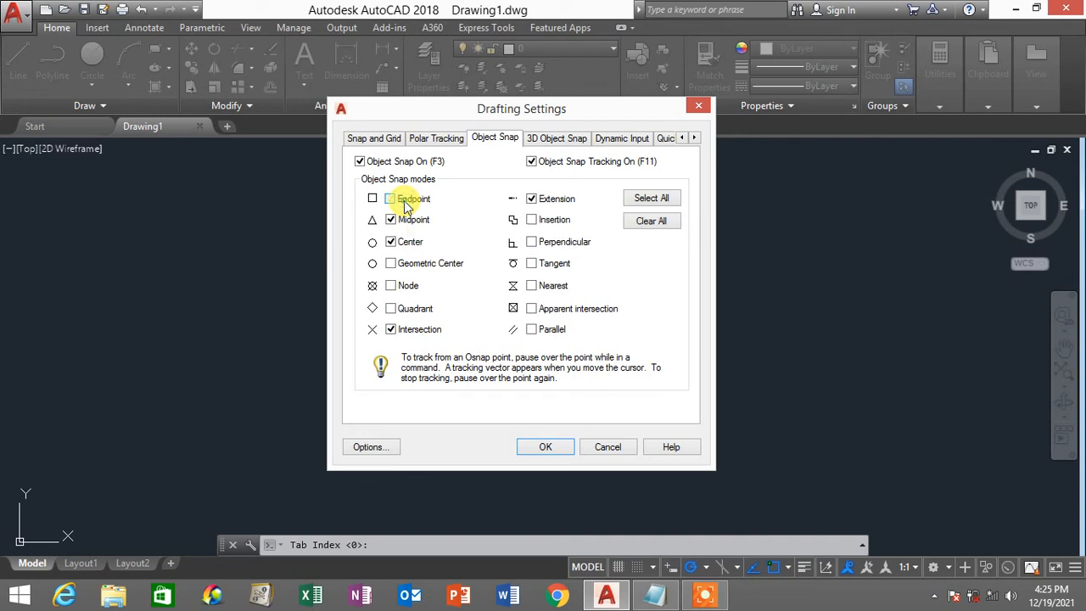
# Step: Toggle the Midpoint, Center, Intersection and Extension snap modes, leave them enabled along with Endpoint, and accept the drafting settings
pyautogui.click(408, 221)
pyautogui.click(408, 222)
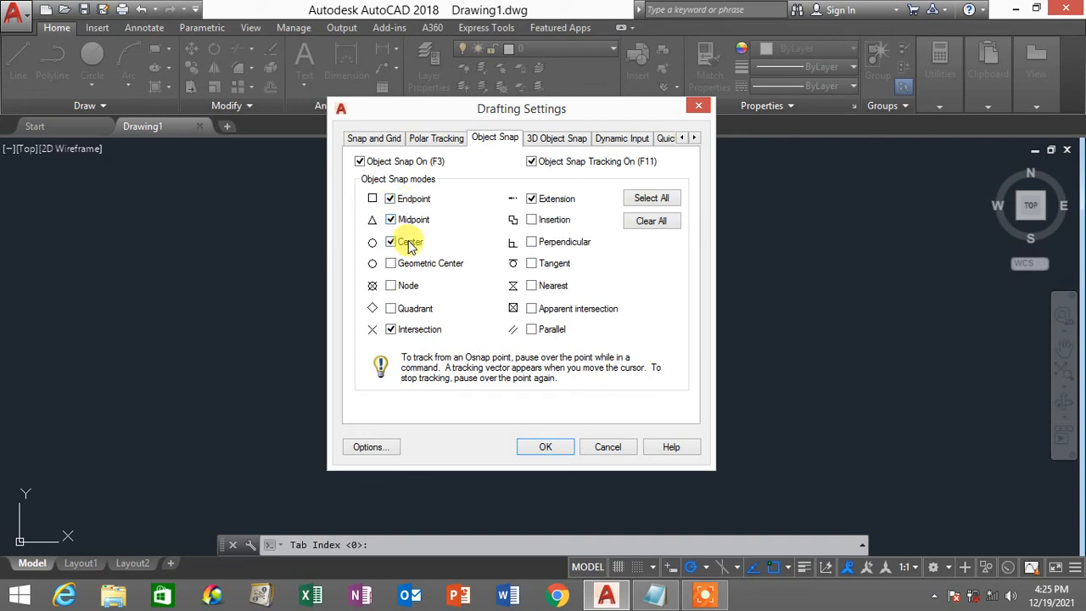
pyautogui.click(409, 241)
pyautogui.click(409, 242)
pyautogui.click(419, 329)
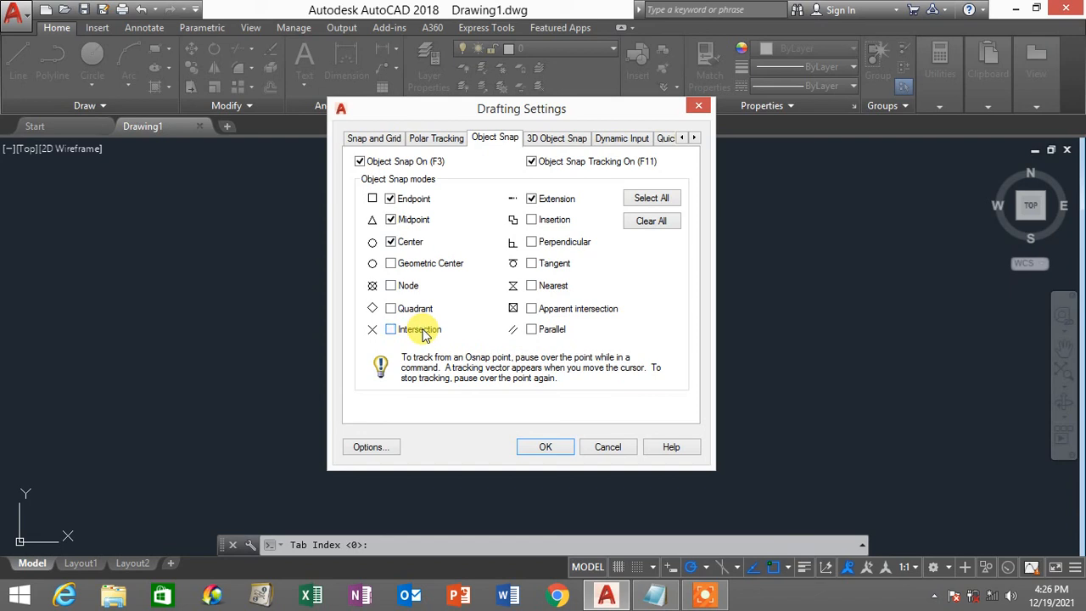
pyautogui.click(419, 328)
pyautogui.click(542, 199)
pyautogui.click(542, 199)
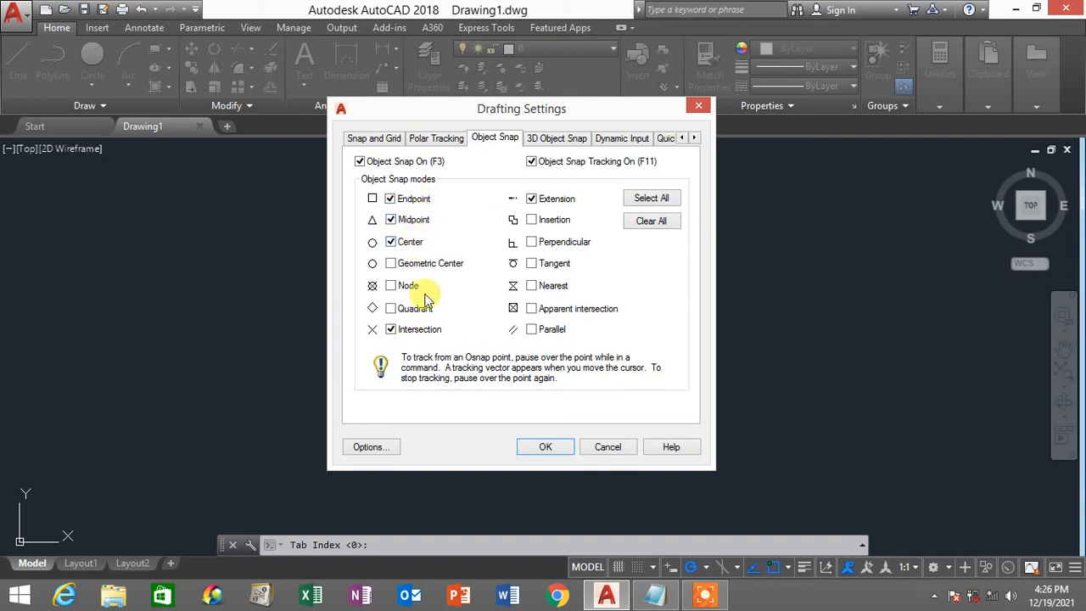
pyautogui.moveTo(554, 199)
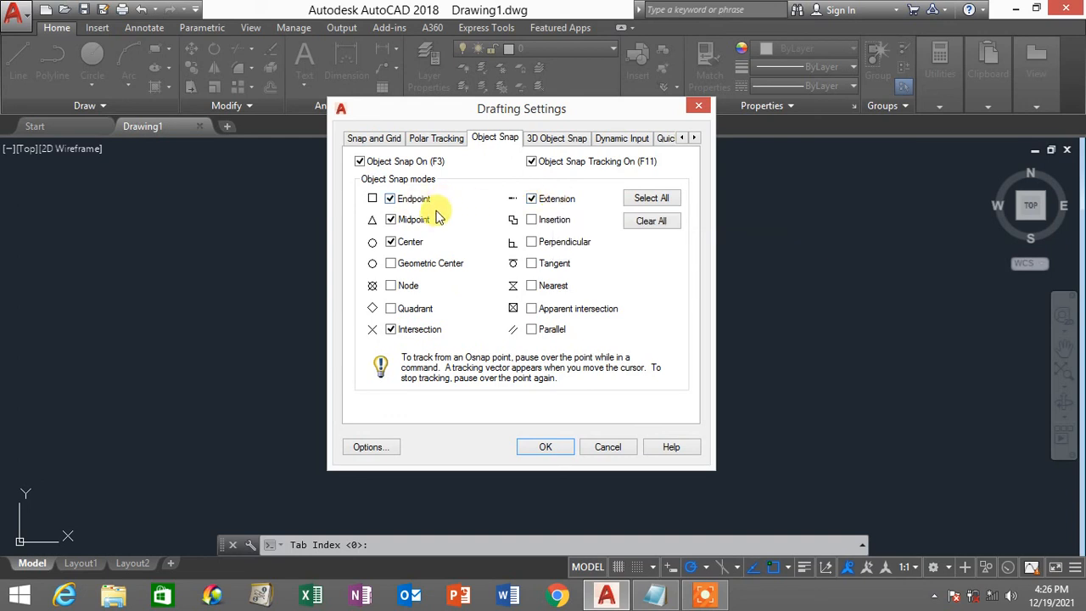
pyautogui.click(558, 449)
# Step: Switch to the Notepad notes and read the alternative SE command for reaching the object snap settings
pyautogui.click(655, 596)
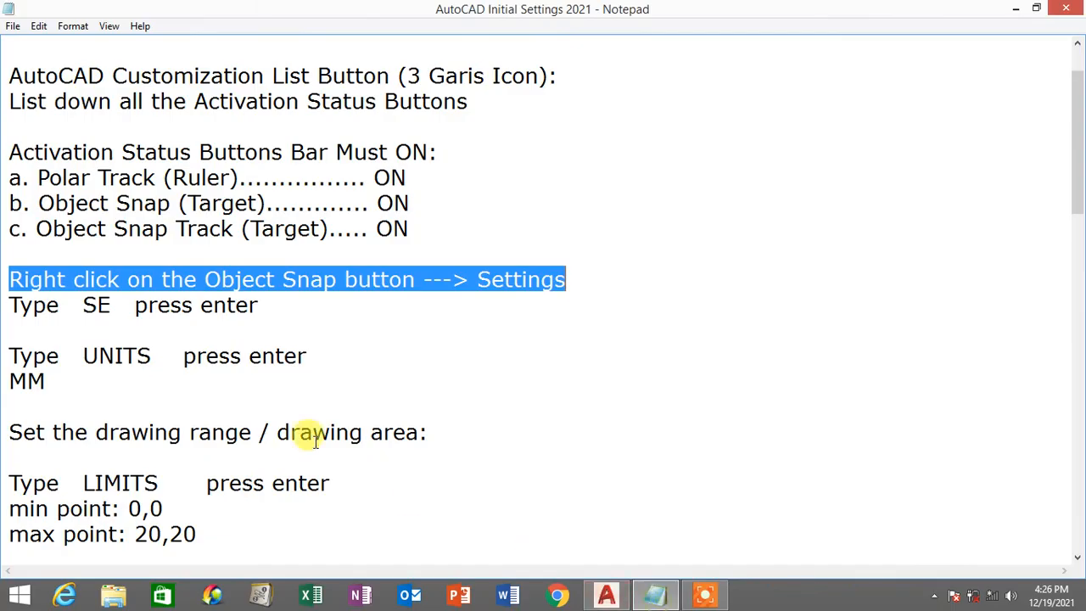
pyautogui.moveTo(207, 280); pyautogui.dragTo(415, 280)
pyautogui.moveTo(9, 303); pyautogui.dragTo(274, 306)
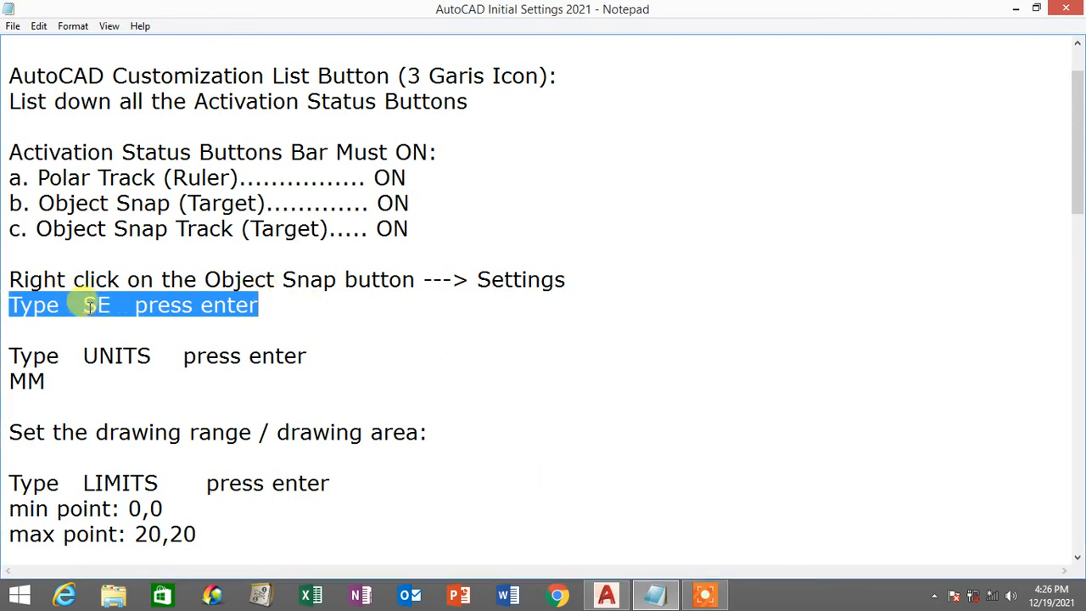
pyautogui.doubleClick(95, 306)
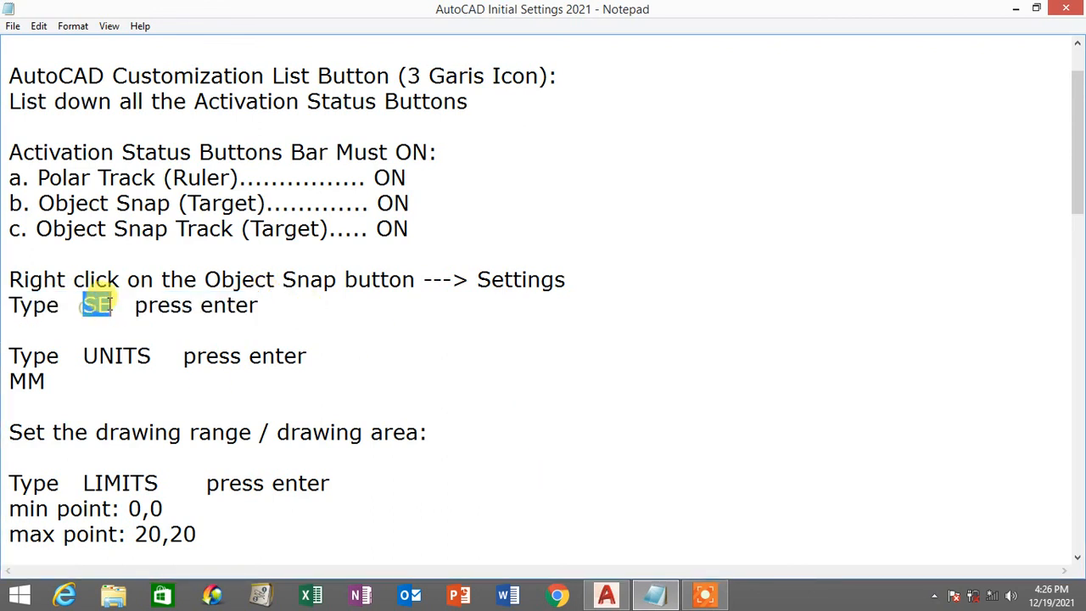
# Step: Return to AutoCAD, open the drafting settings with the SE command, review the object snap modes and accept them
pyautogui.click(603, 592)
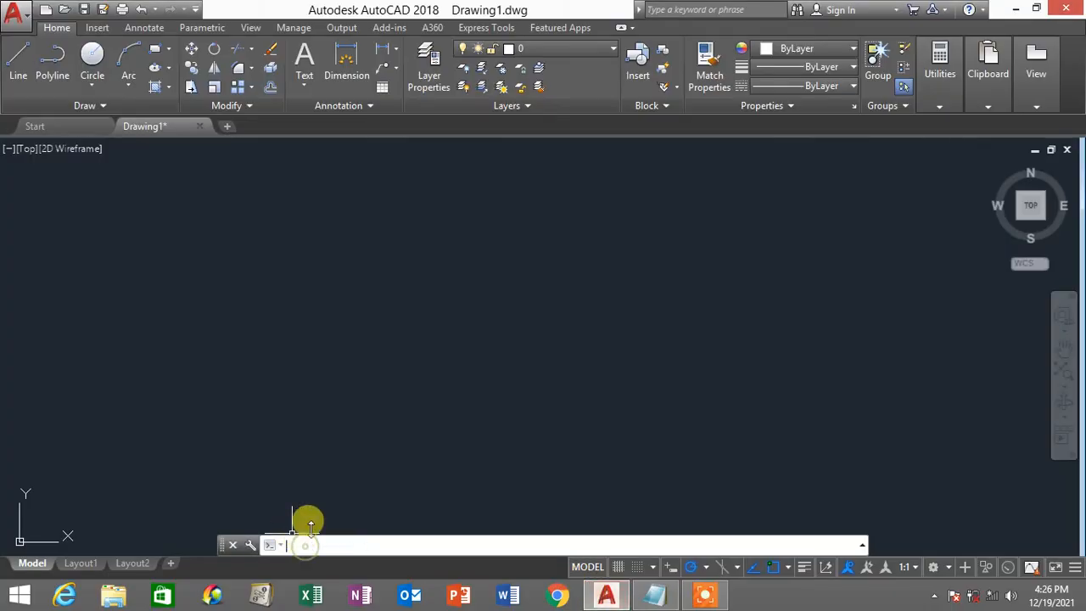
pyautogui.write('SE')
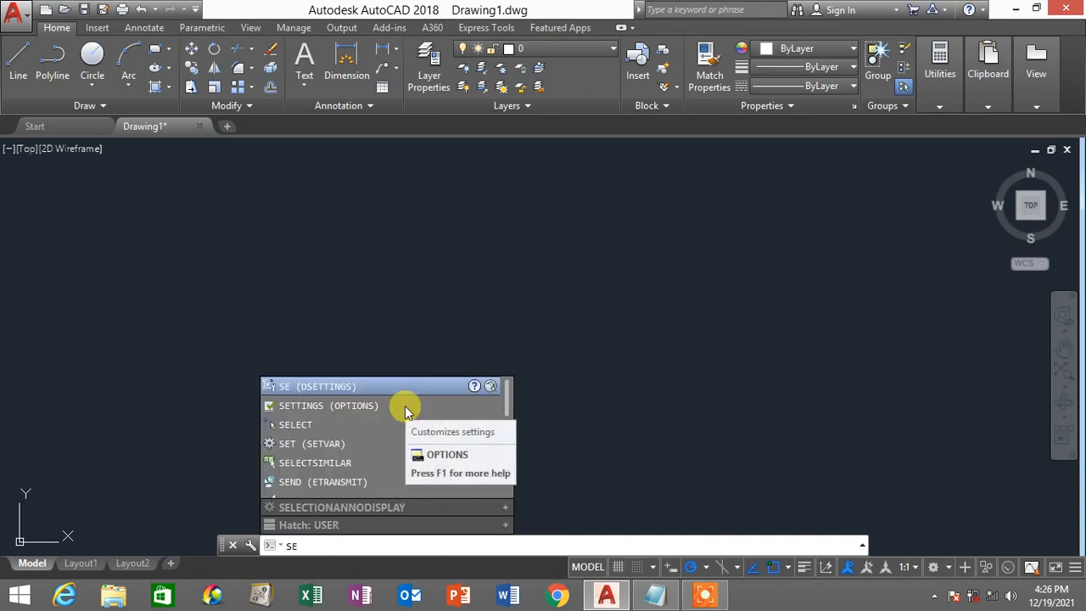
pyautogui.press('Return')
pyautogui.moveTo(497, 108); pyautogui.dragTo(515, 124)
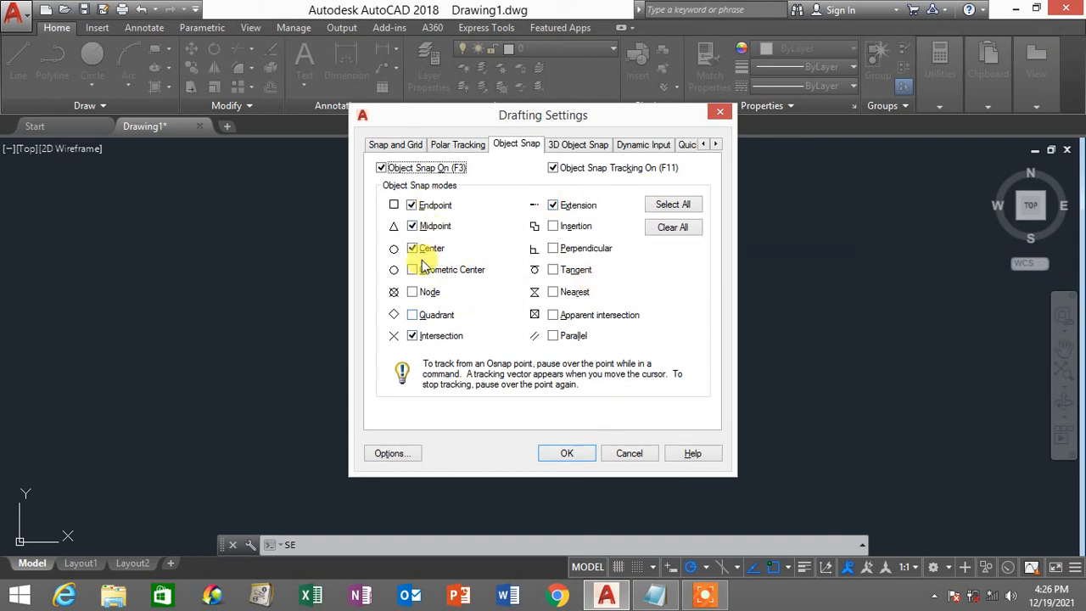
pyautogui.click(566, 454)
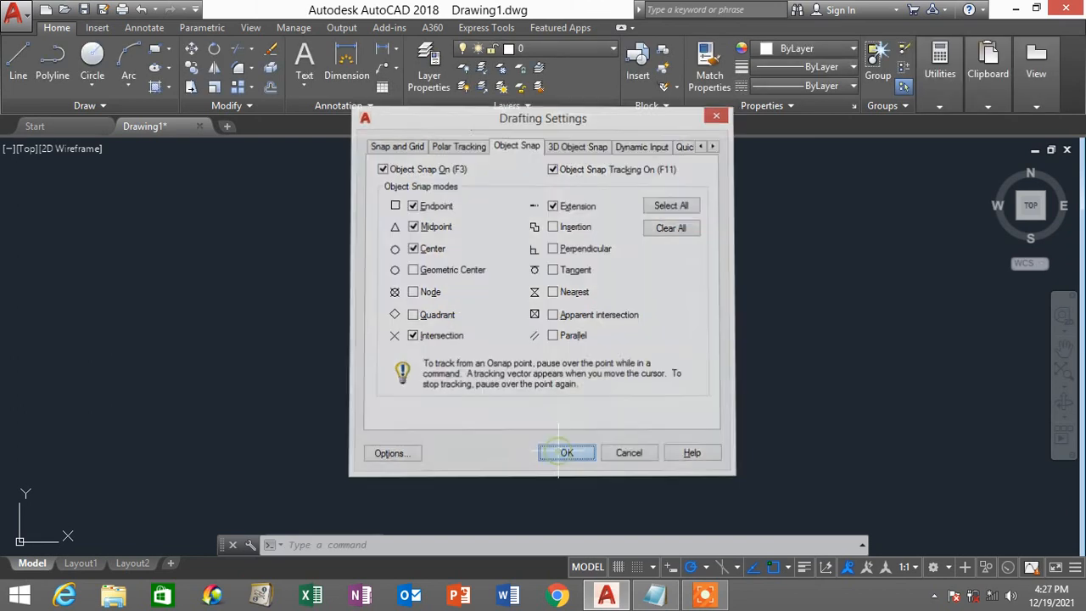
# Step: Switch to the Notepad notes and read the instructions for the drawing area, the LIMITS command and the UNITS command
pyautogui.click(654, 594)
pyautogui.scroll(-2, 479, 290)
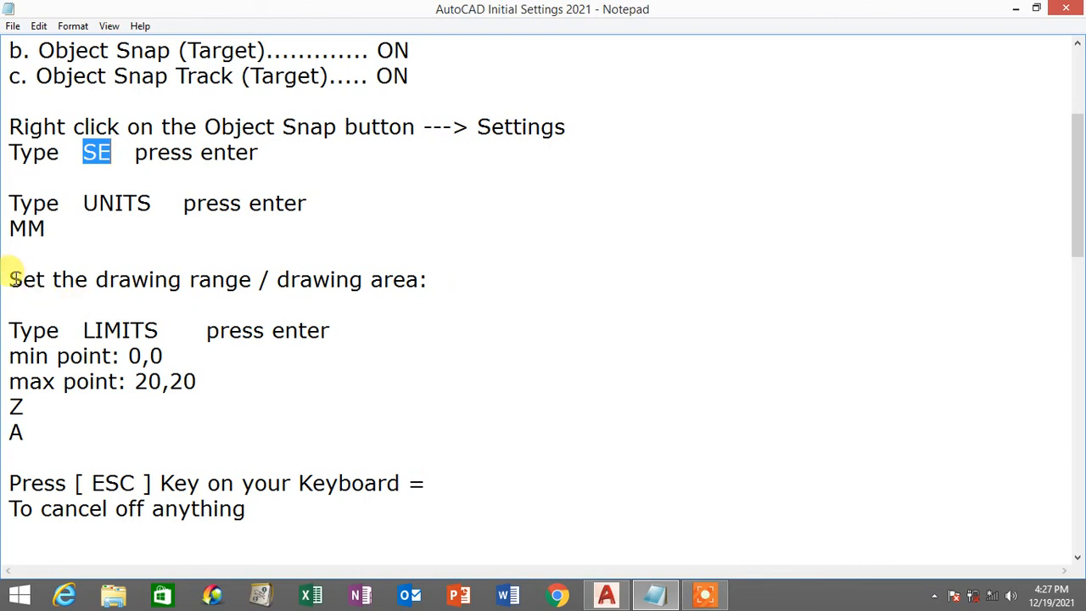
pyautogui.moveTo(9, 279); pyautogui.dragTo(429, 280)
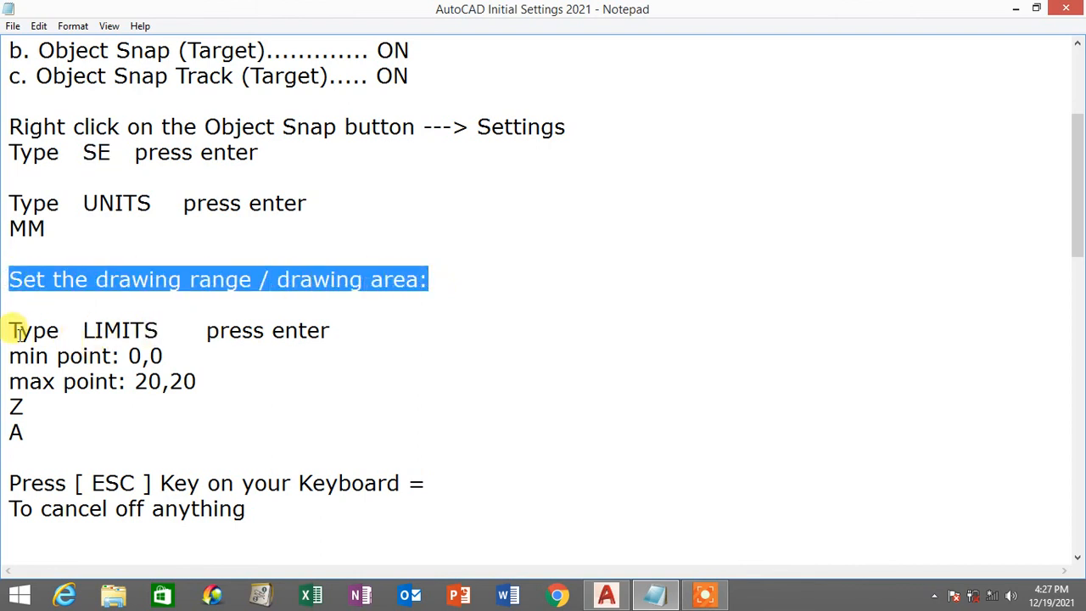
pyautogui.moveTo(10, 330); pyautogui.dragTo(372, 321)
pyautogui.click(373, 321)
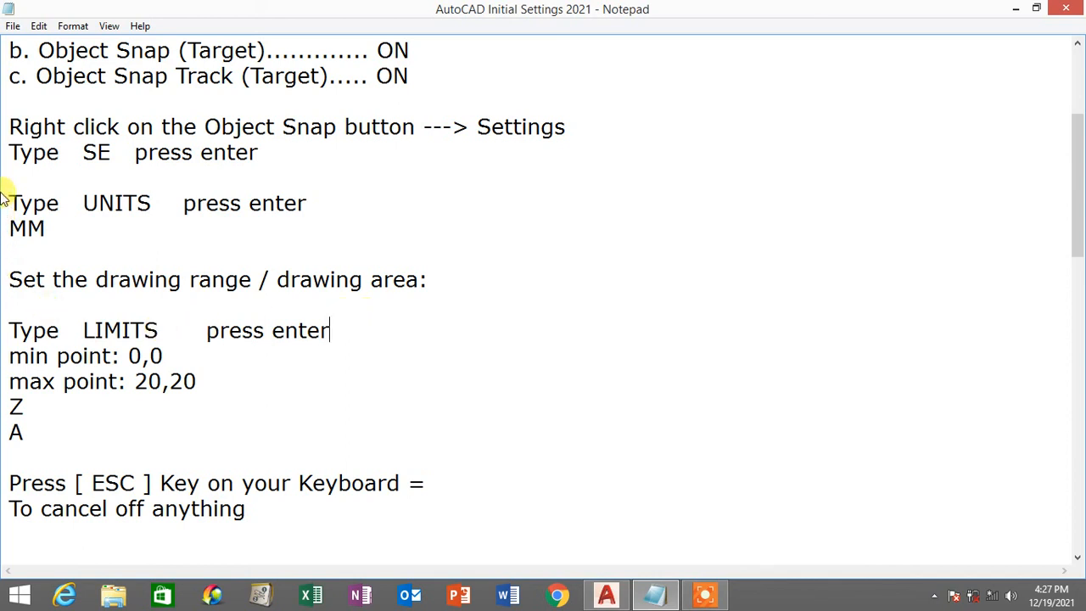
pyautogui.moveTo(7, 203); pyautogui.dragTo(338, 196)
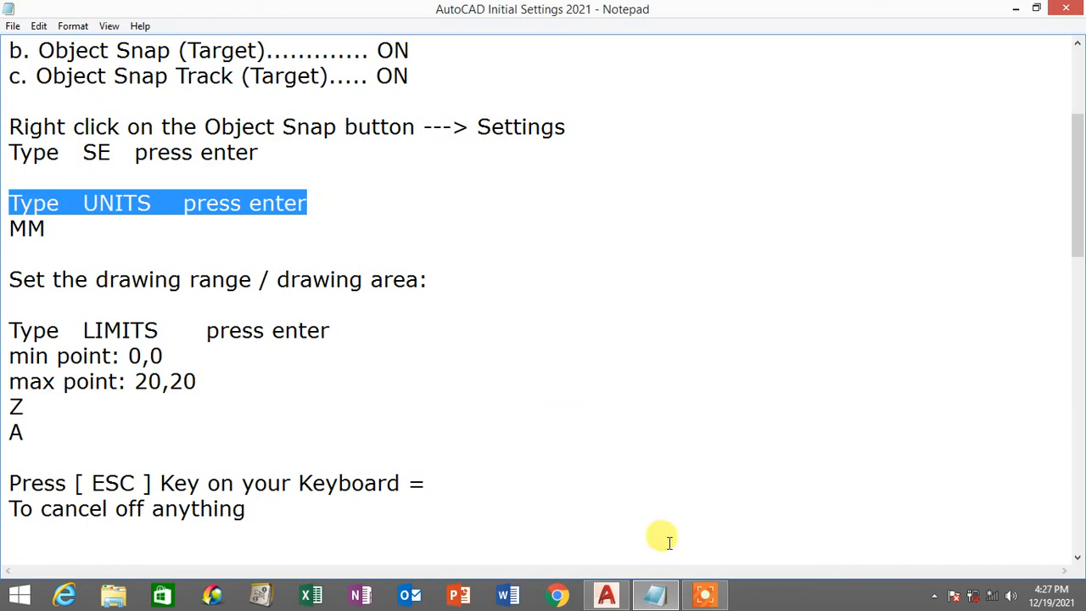
# Step: Return to AutoCAD, run the UNITS command and set the insertion scale to Millimeters
pyautogui.click(607, 596)
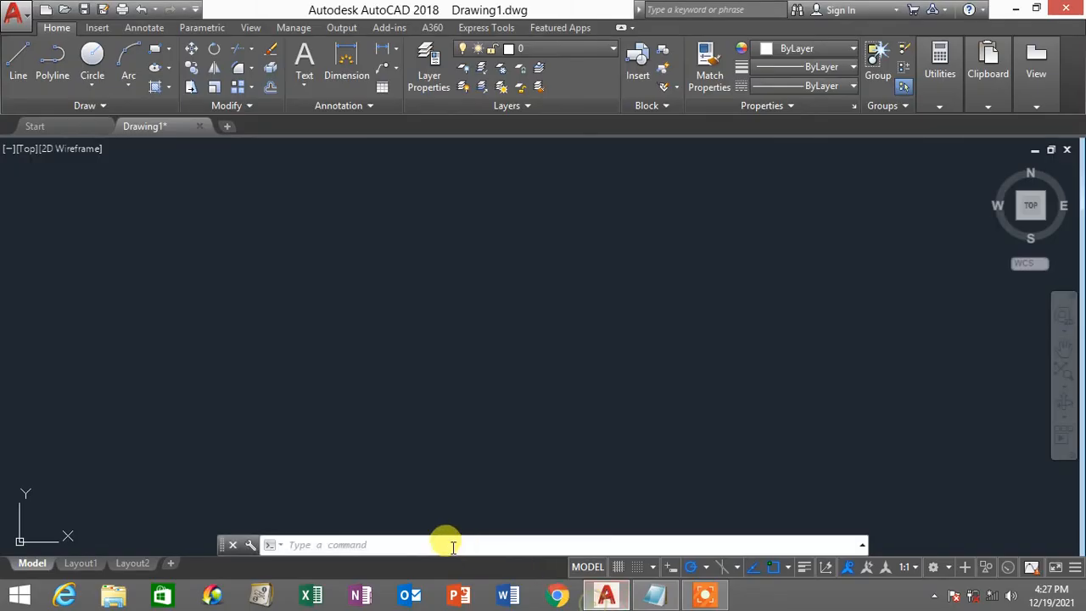
pyautogui.click(305, 545)
pyautogui.write('UNITS')
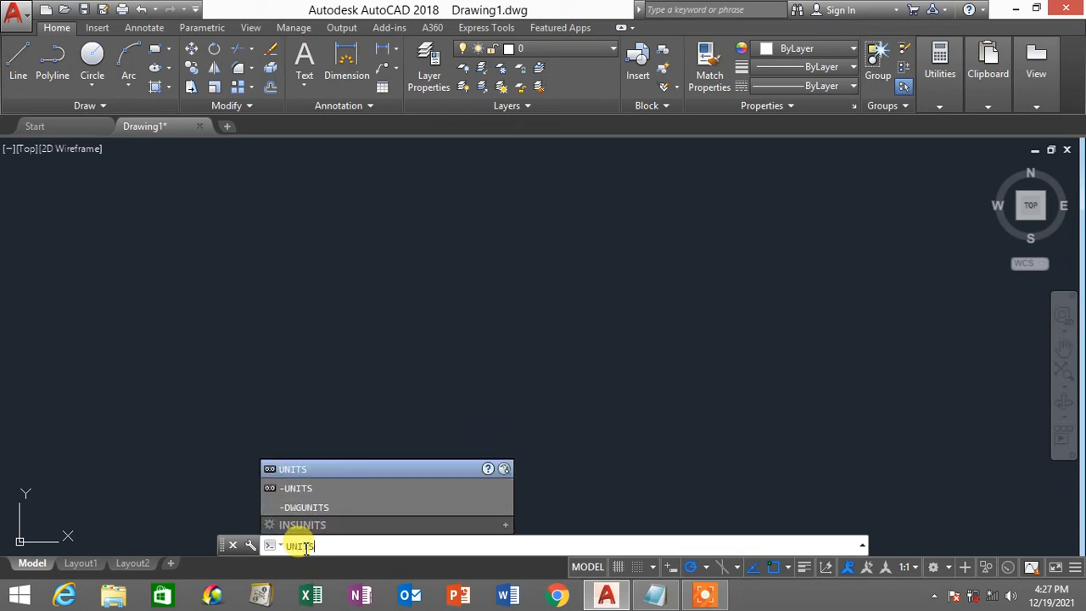
pyautogui.press('Return')
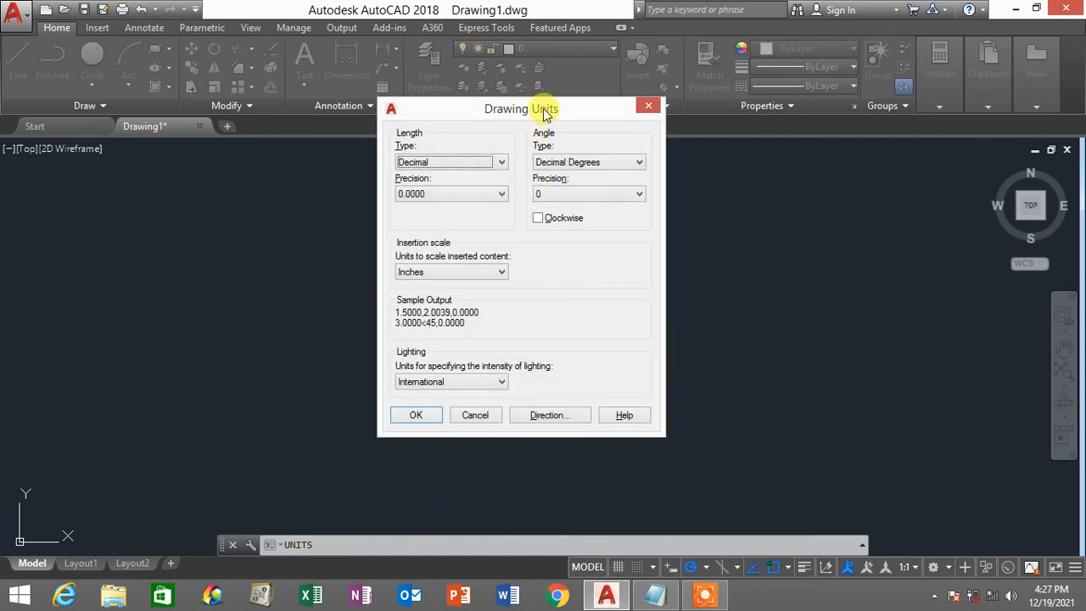
pyautogui.moveTo(540, 108); pyautogui.dragTo(560, 121)
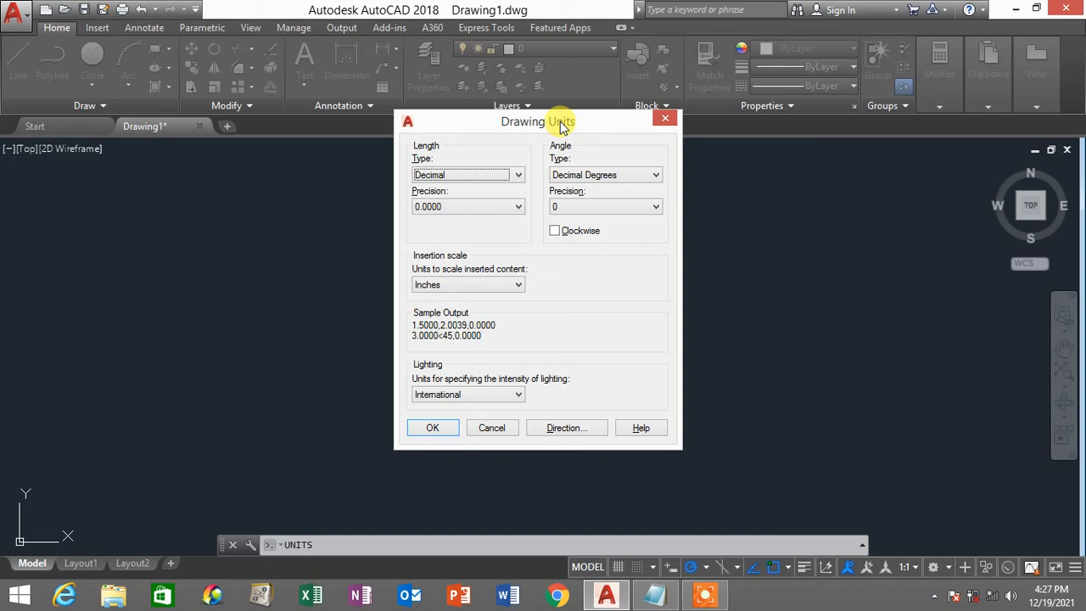
pyautogui.click(462, 286)
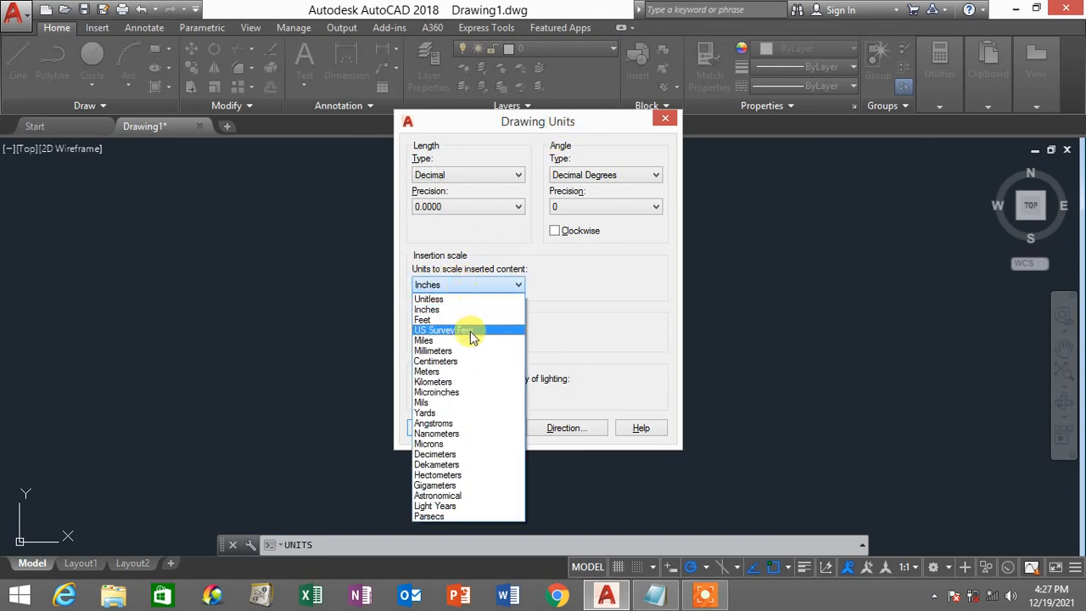
pyautogui.click(471, 350)
pyautogui.click(469, 285)
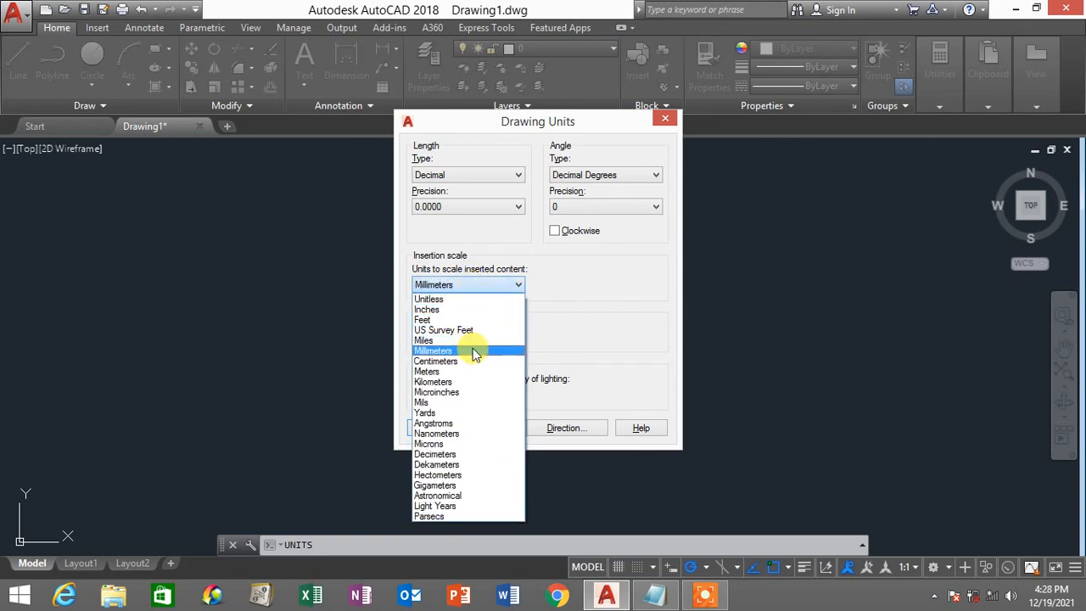
pyautogui.click(474, 355)
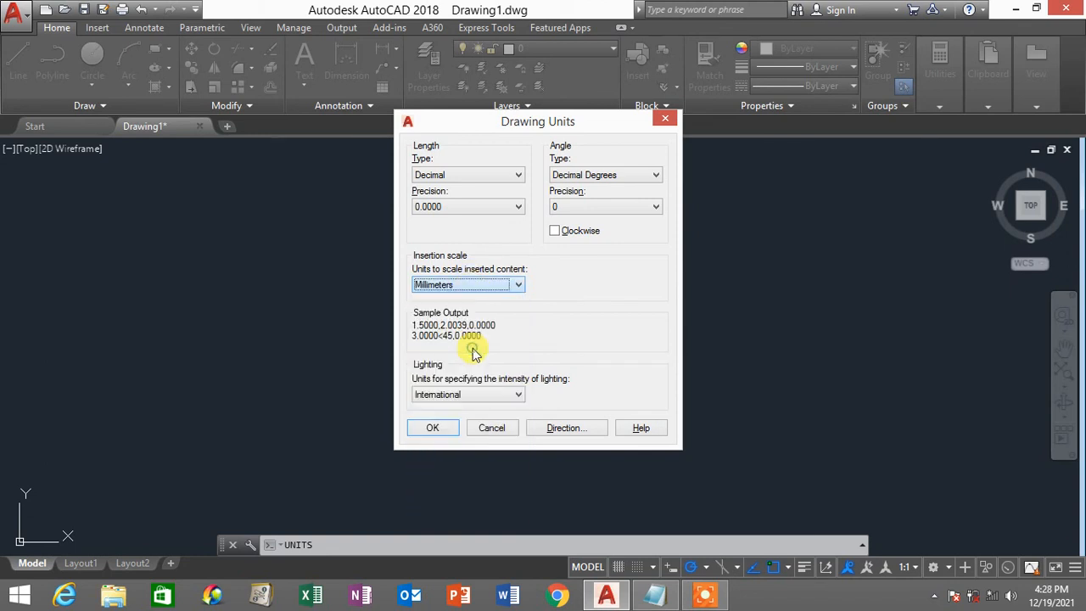
# Step: Select Decimal as the length type for the drawing units
pyautogui.click(478, 174)
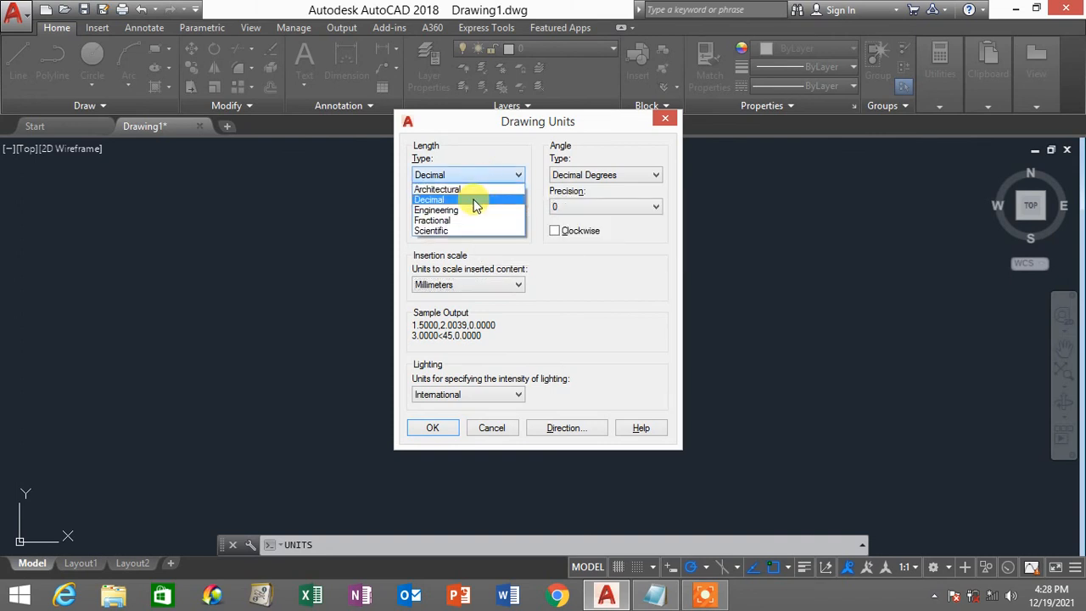
pyautogui.click(473, 203)
pyautogui.click(473, 178)
pyautogui.click(471, 200)
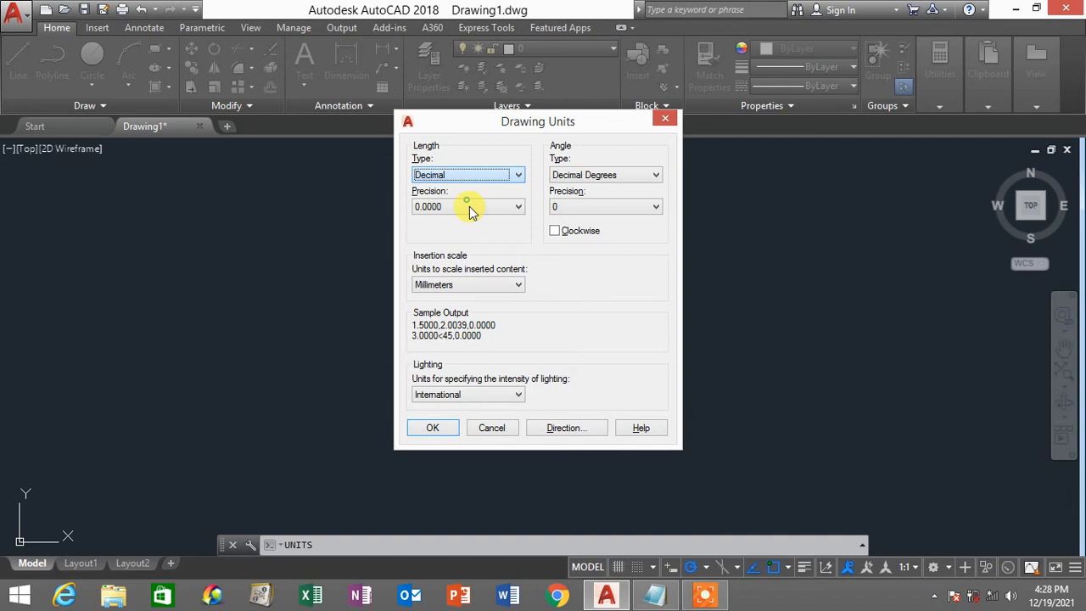
# Step: Try Meters as the insertion scale, and switch back to Millimeters with the Decimal length type
pyautogui.click(482, 286)
pyautogui.click(481, 286)
pyautogui.click(482, 287)
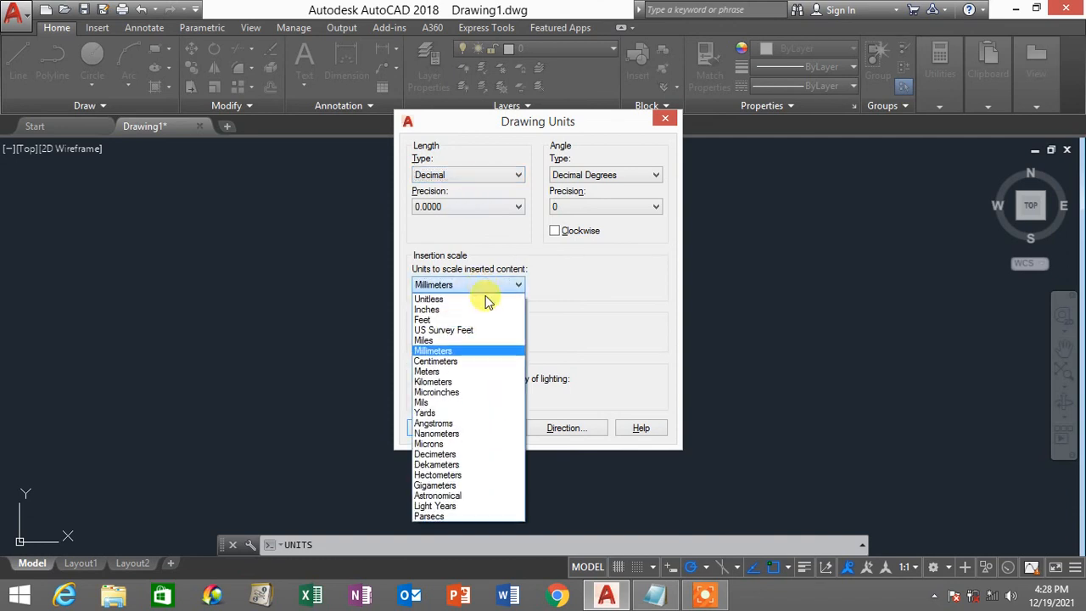
pyautogui.click(489, 375)
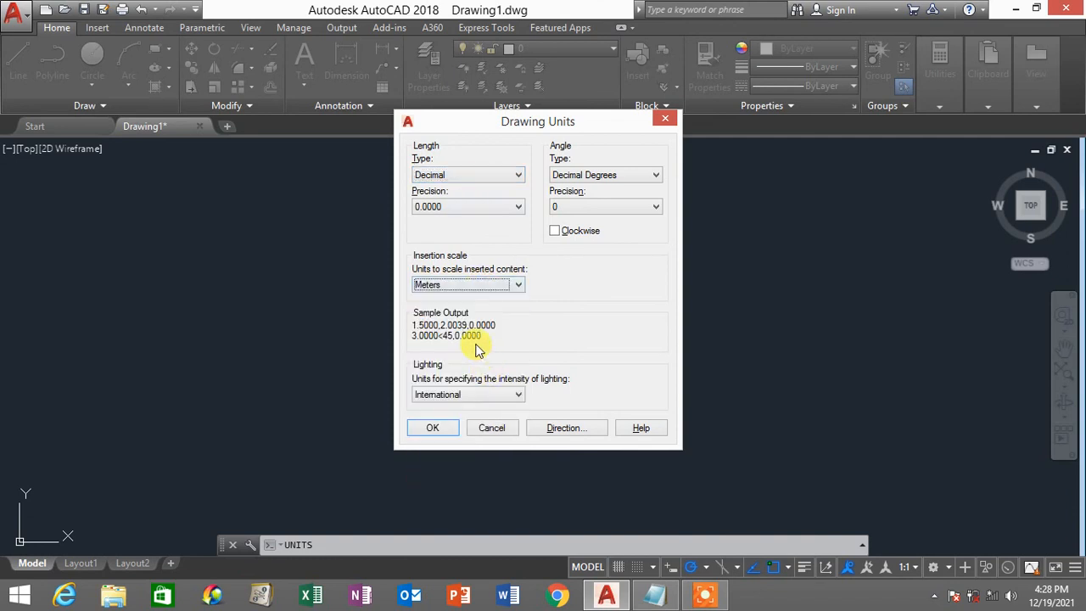
pyautogui.click(454, 290)
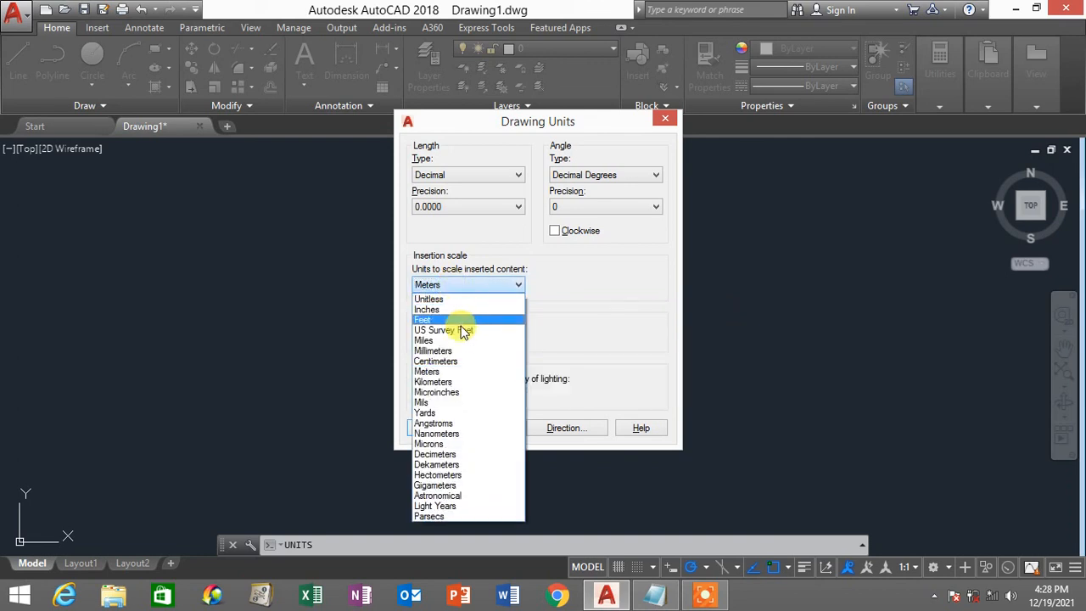
pyautogui.click(458, 351)
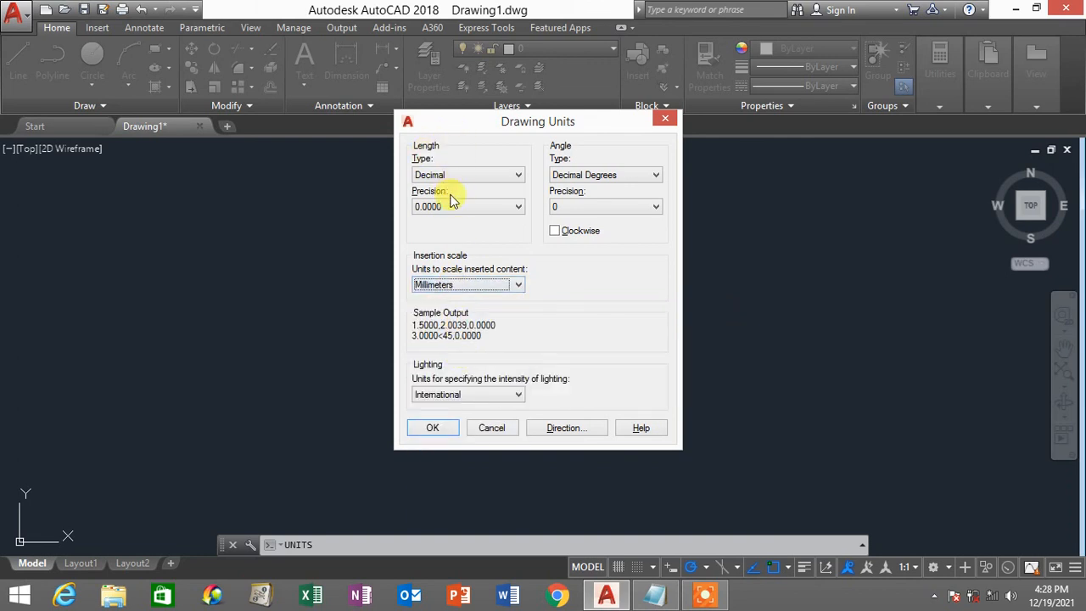
pyautogui.click(457, 176)
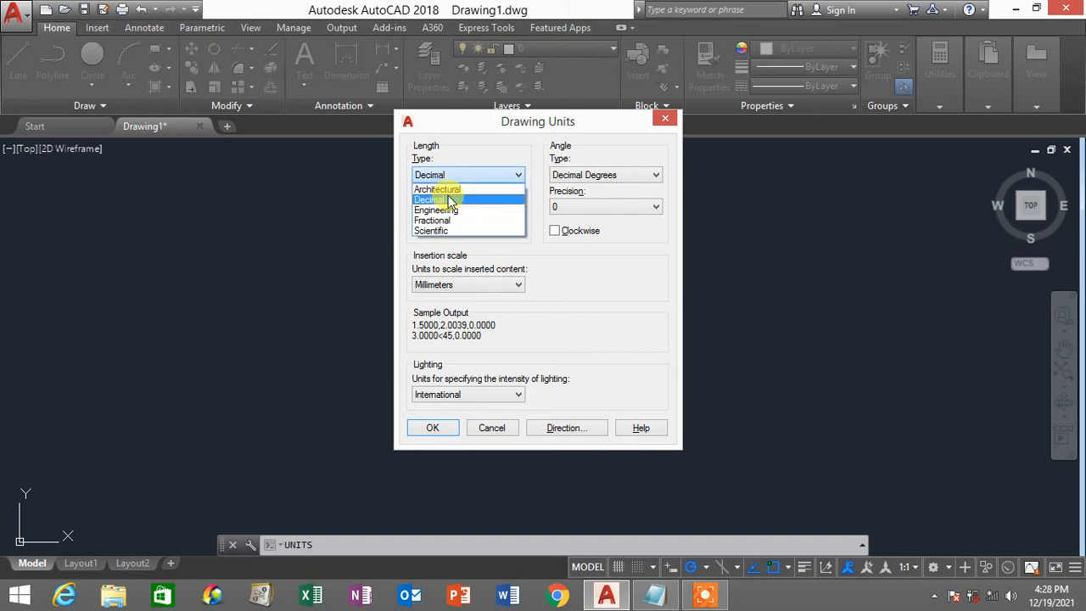
pyautogui.click(451, 199)
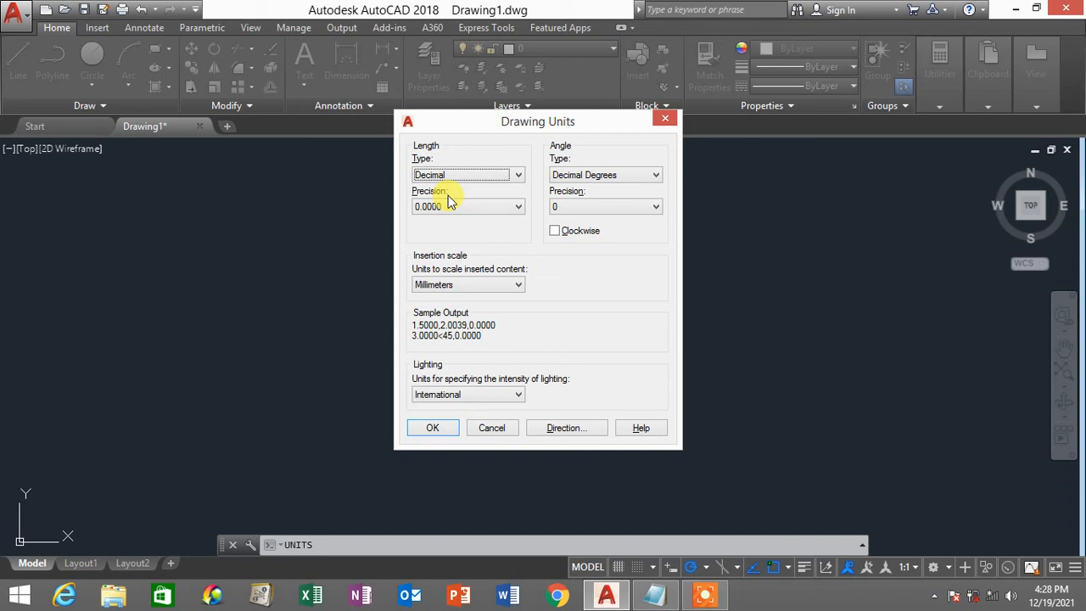
# Step: Set the insertion scale to Inches and the length type to Architectural, and view the available precision options
pyautogui.click(470, 284)
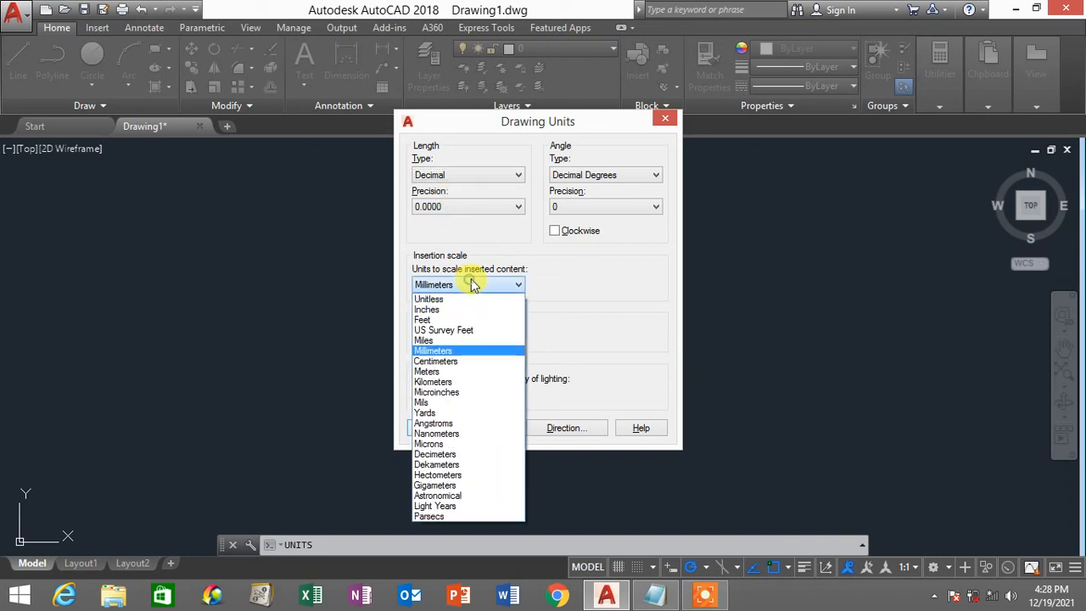
pyautogui.click(472, 309)
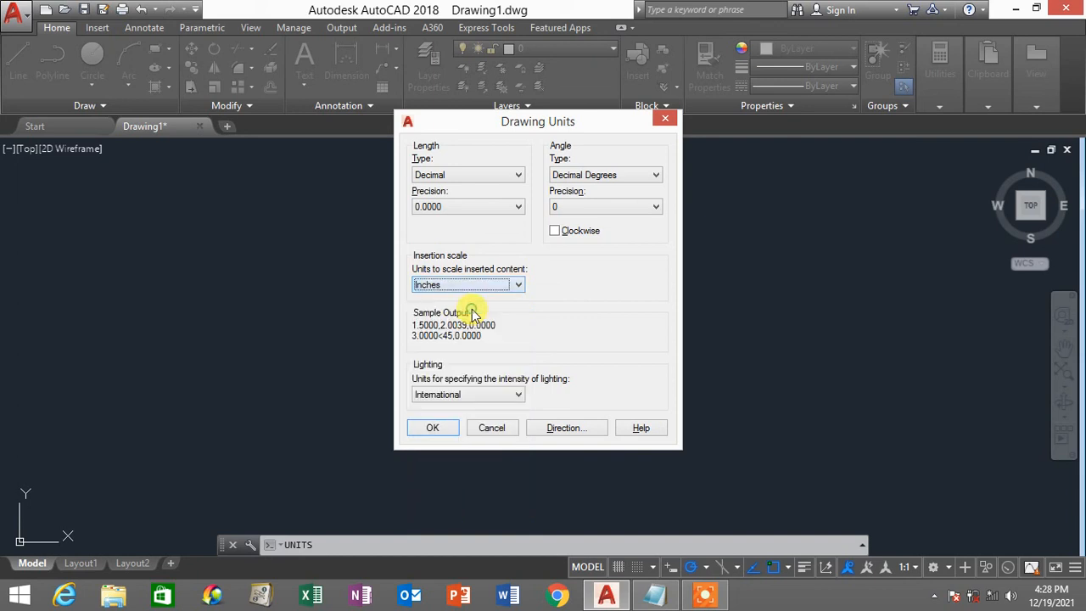
pyautogui.click(461, 178)
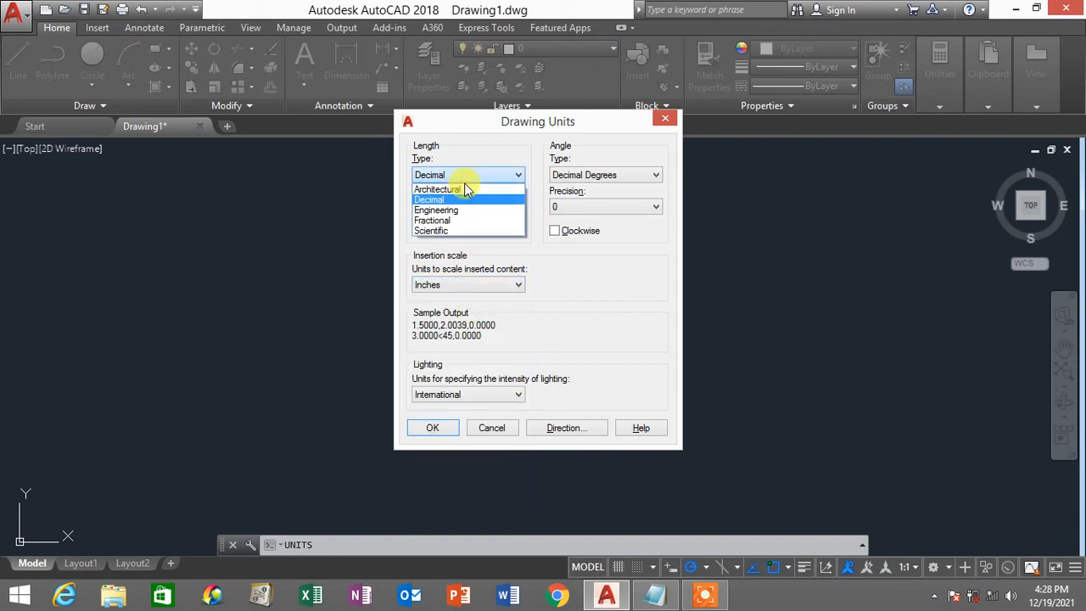
pyautogui.click(465, 189)
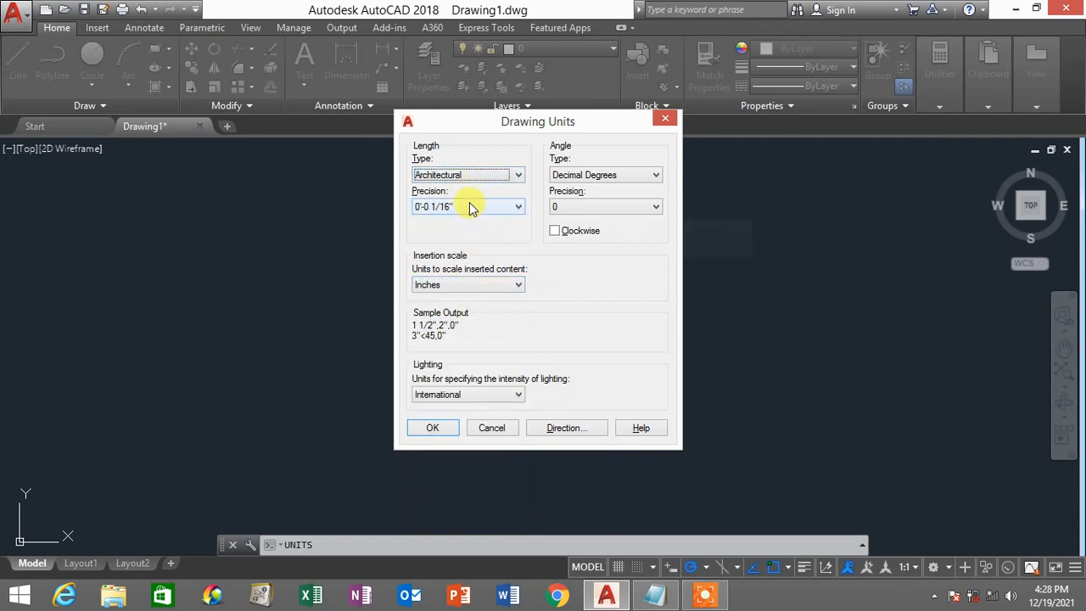
pyautogui.click(440, 207)
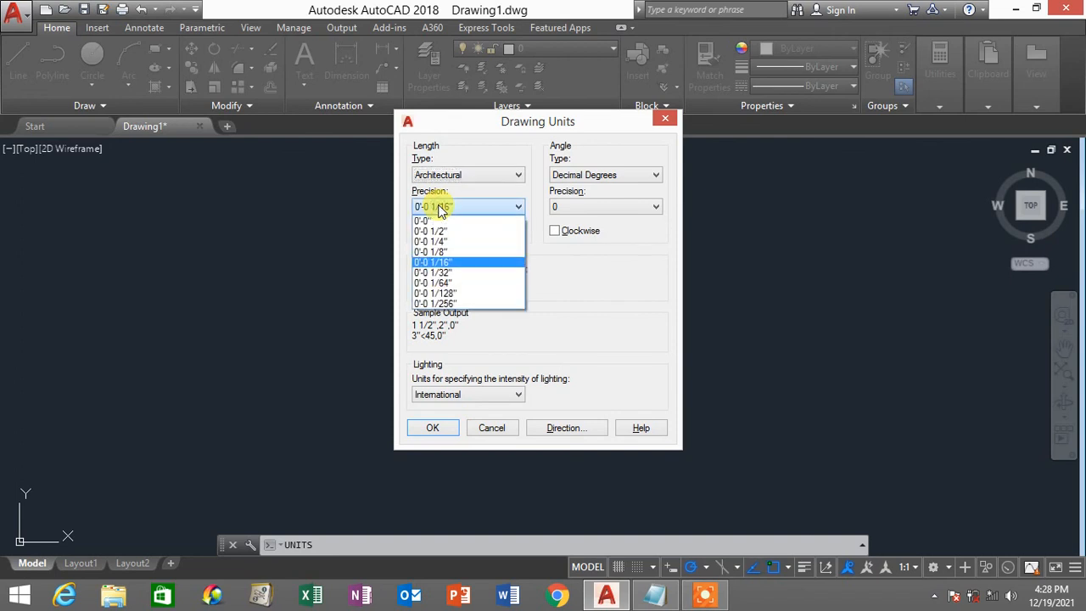
pyautogui.click(440, 207)
# Step: Try Engineering as the length type and view the available insertion scale units
pyautogui.click(458, 175)
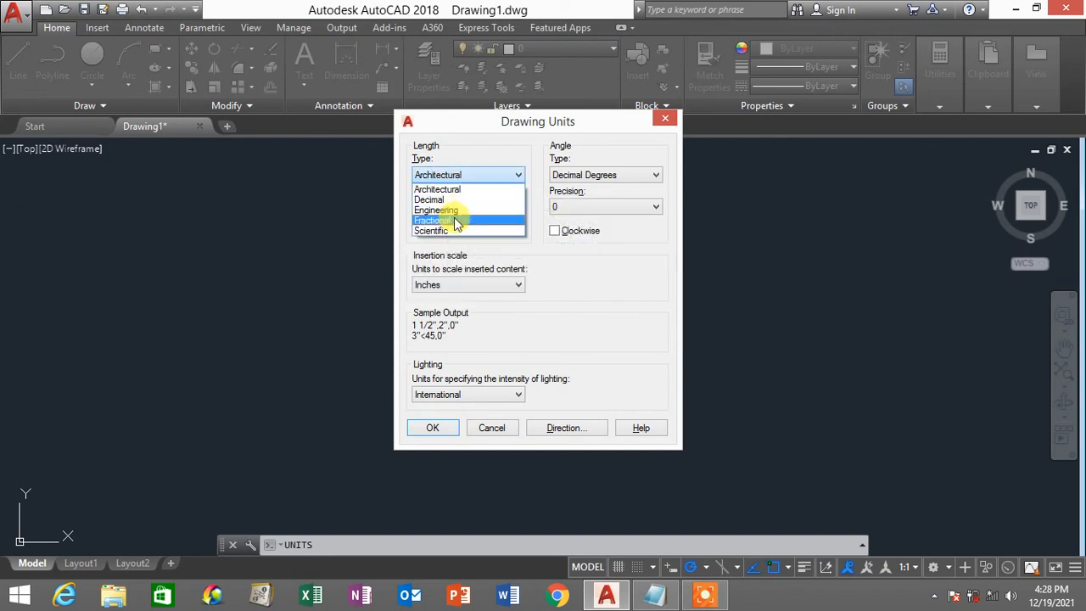
pyautogui.click(443, 210)
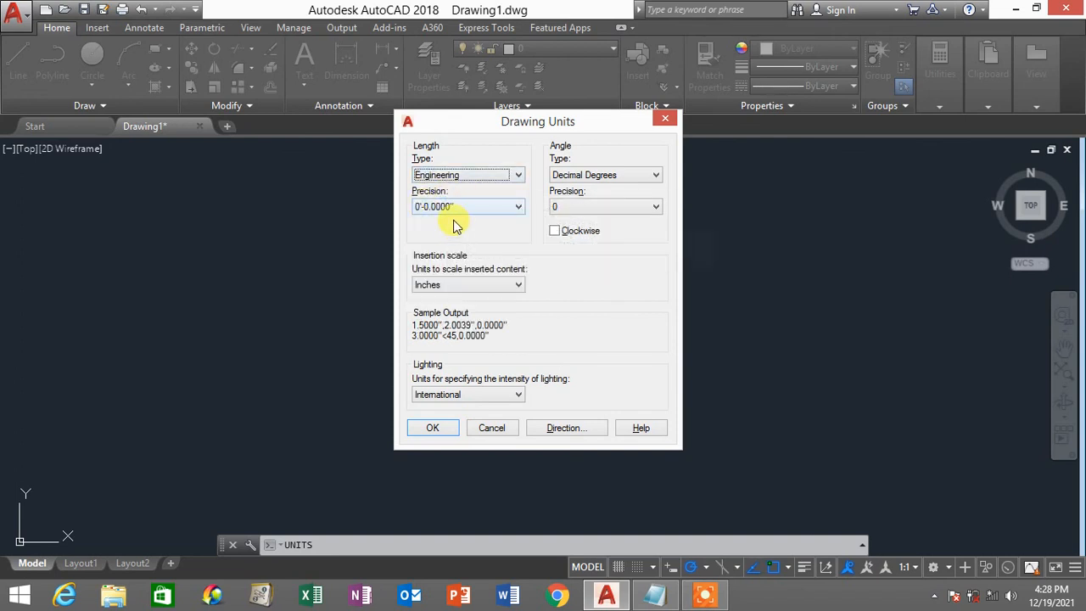
pyautogui.click(449, 287)
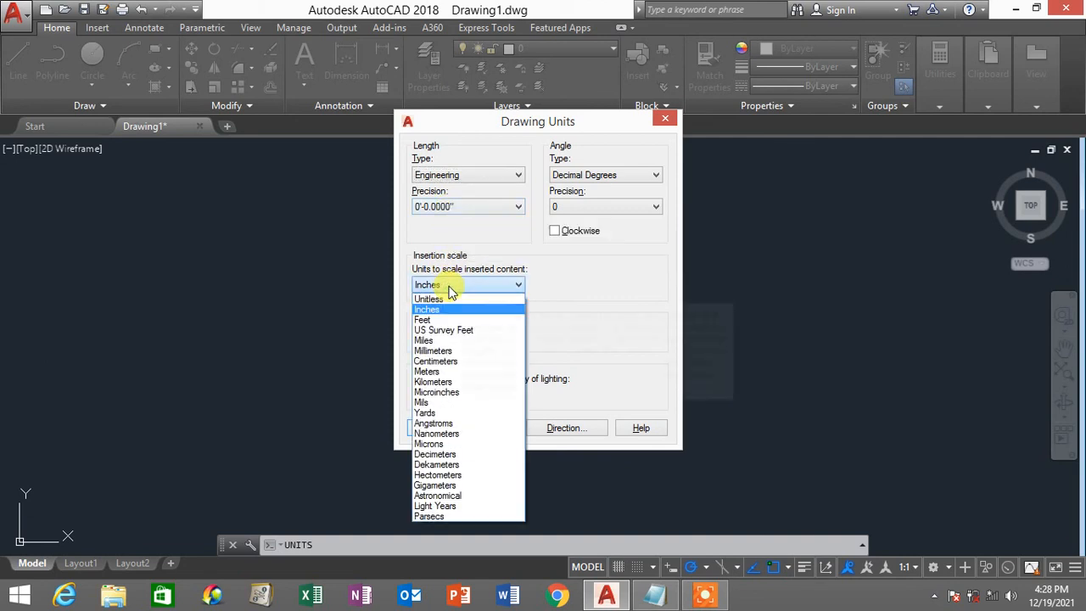
pyautogui.click(449, 285)
pyautogui.click(459, 175)
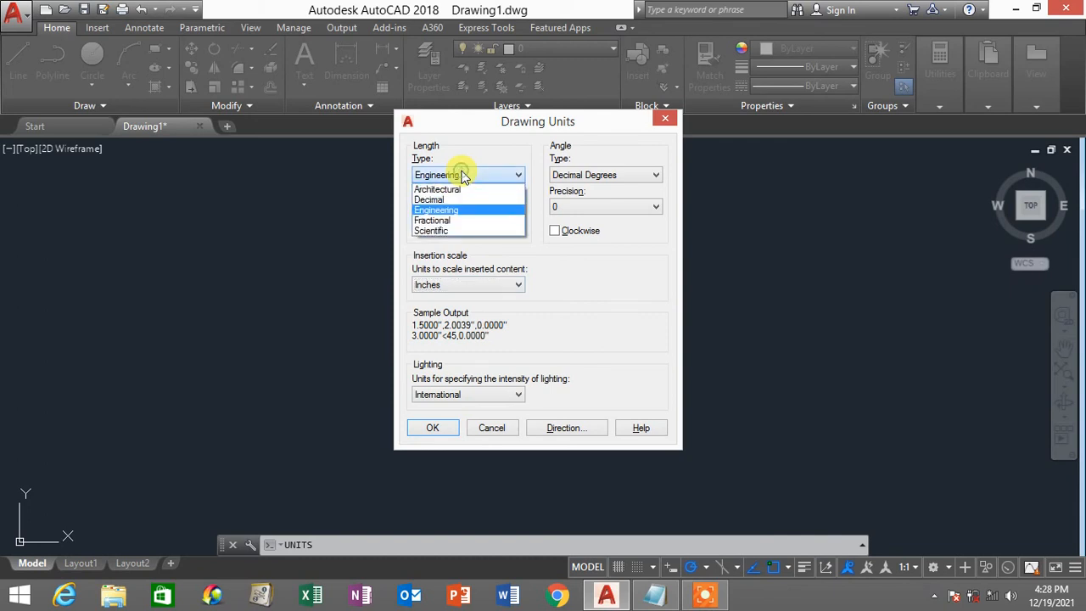
pyautogui.click(453, 212)
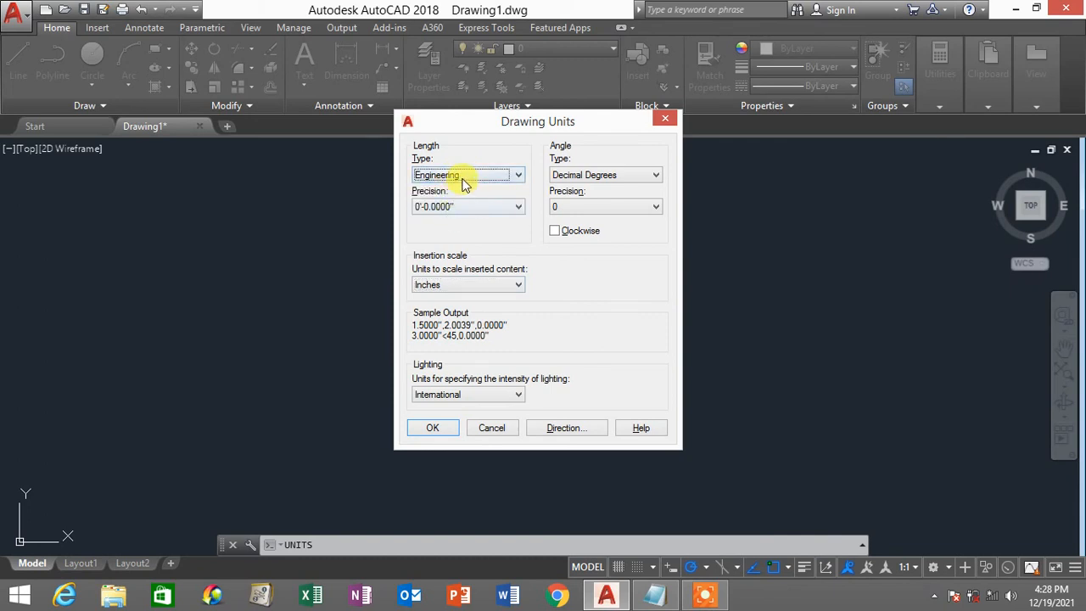
# Step: Try Architectural as the length type, and accept the drawing units with Millimeters as insertion scale and Decimal as length type
pyautogui.click(451, 176)
pyautogui.click(454, 189)
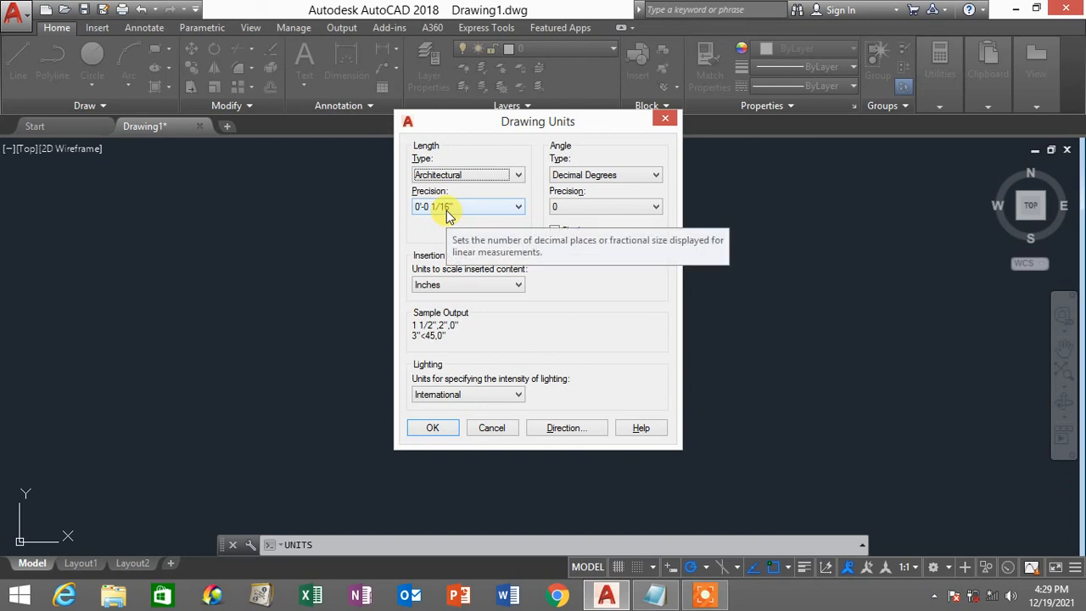
pyautogui.click(479, 289)
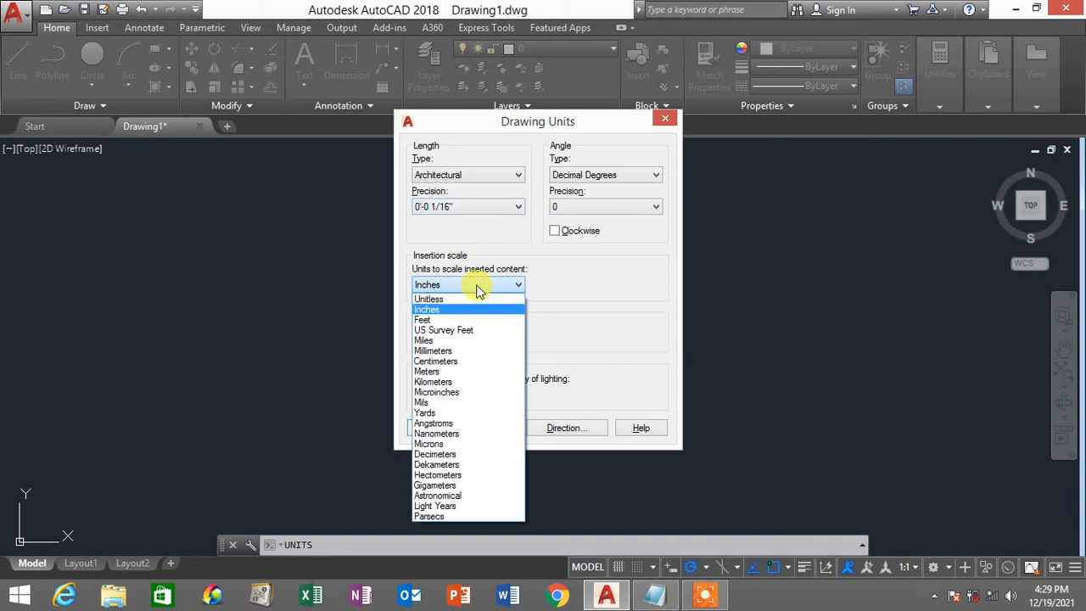
pyautogui.click(457, 350)
pyautogui.click(458, 176)
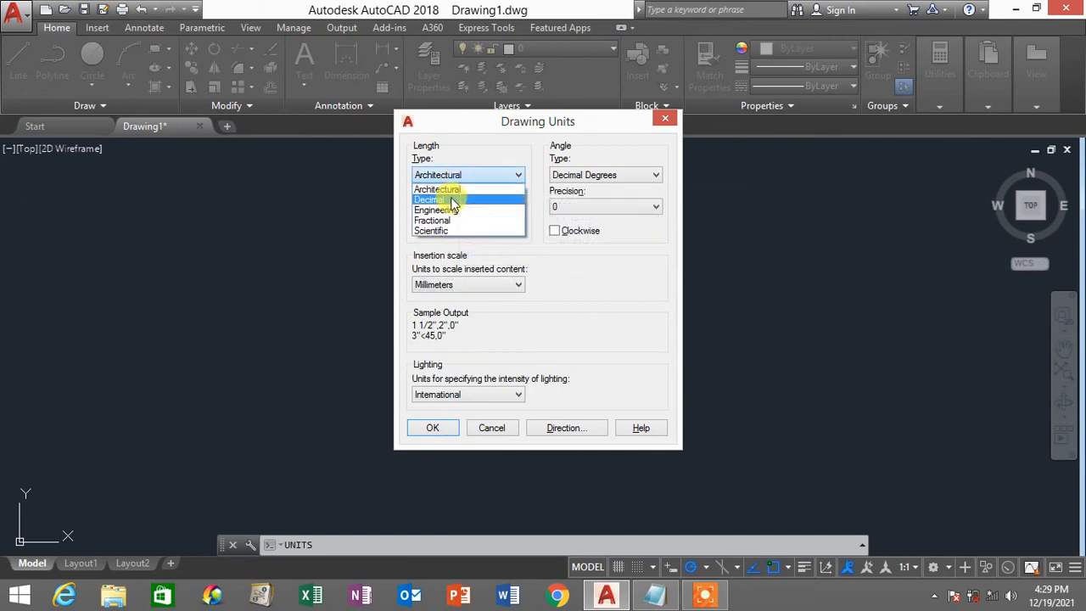
pyautogui.click(452, 201)
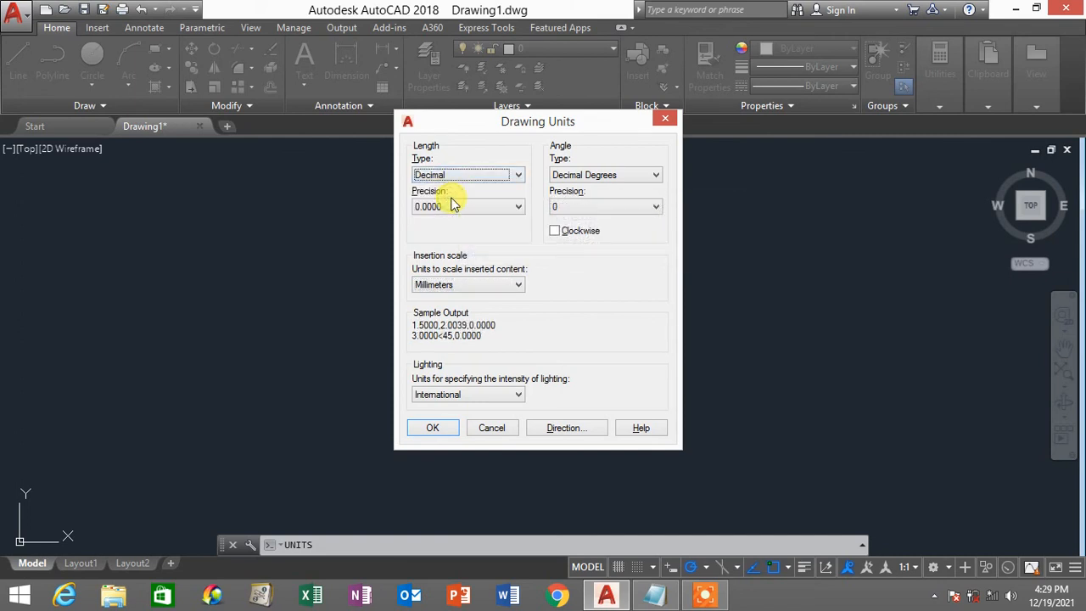
pyautogui.click(432, 429)
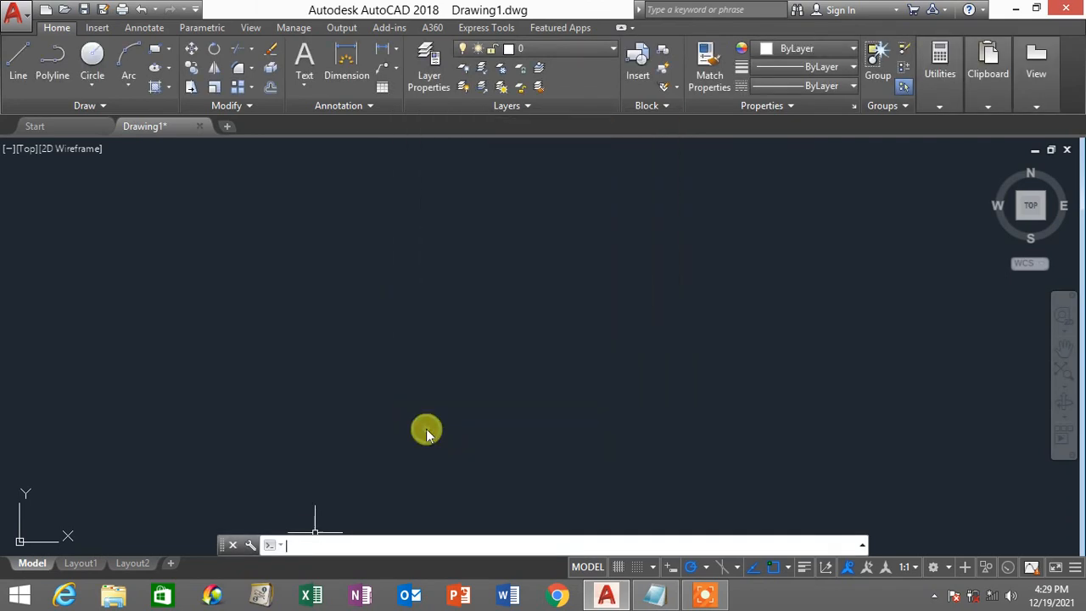
# Step: Switch to the Notepad notes and examine the lines on the UNITS command and on cancelling with ESC
pyautogui.click(669, 599)
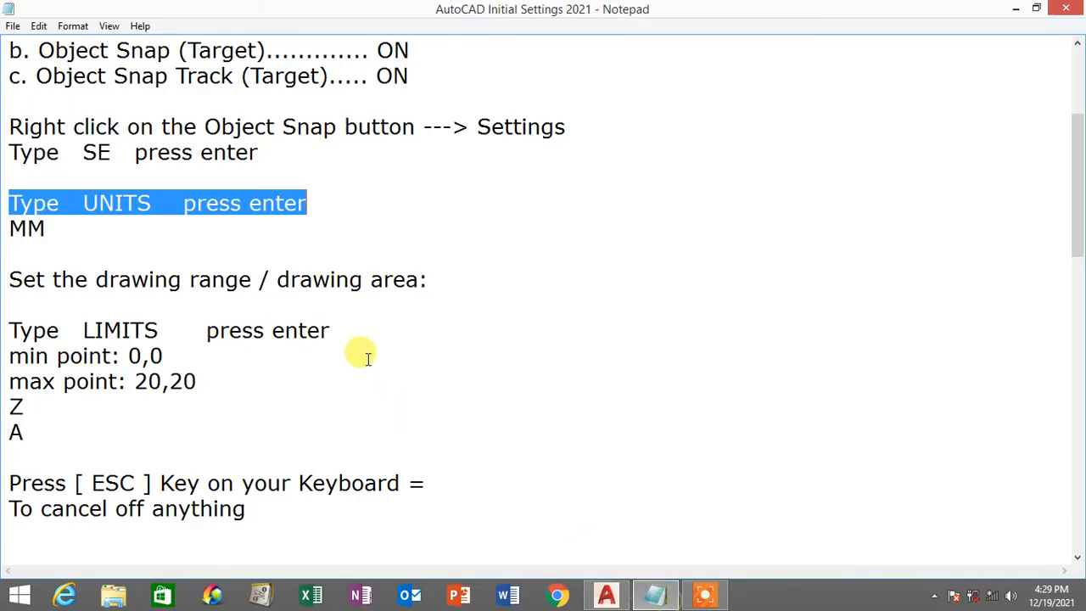
pyautogui.scroll(-1, 348, 331)
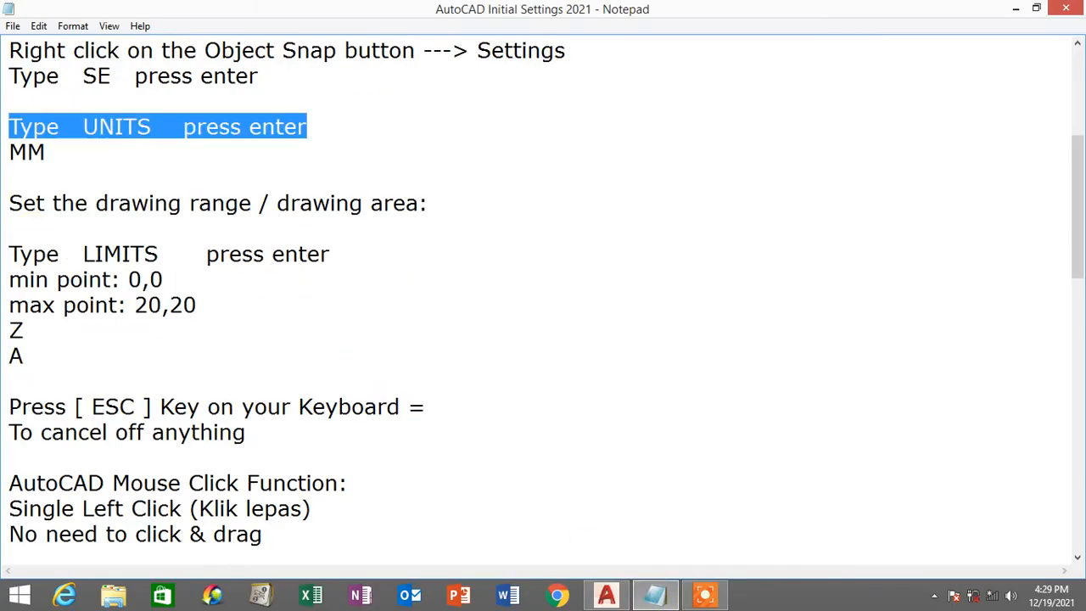
pyautogui.moveTo(8, 126); pyautogui.dragTo(357, 148)
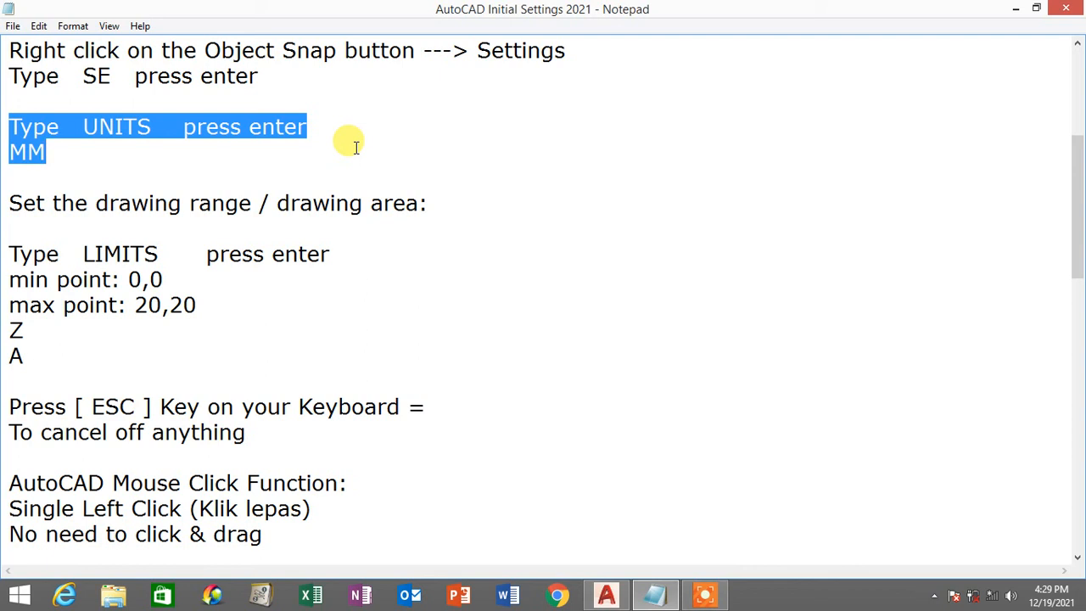
pyautogui.scroll(-1, 356, 148)
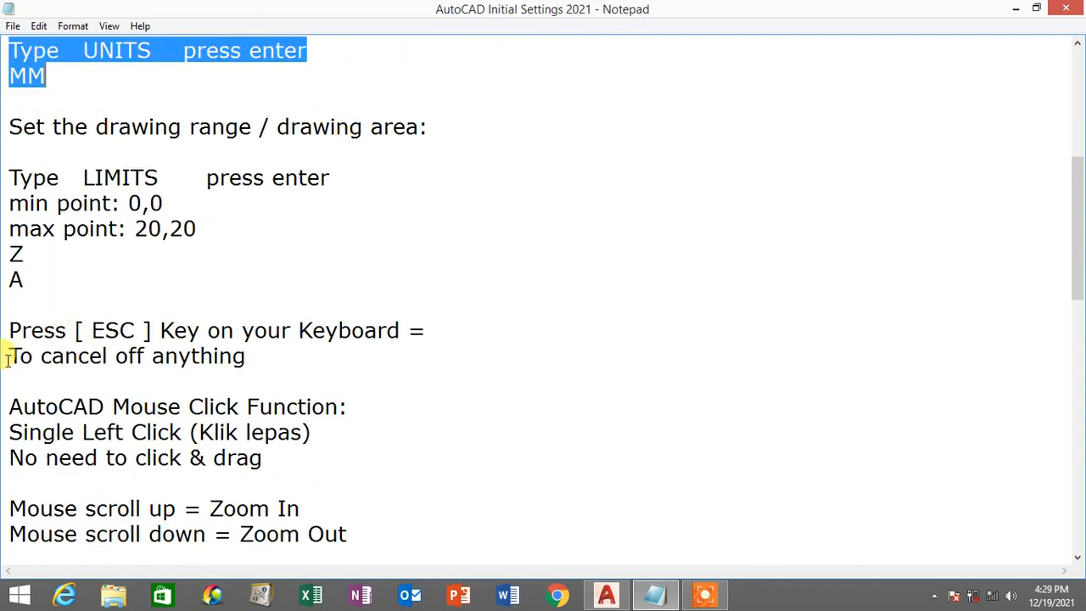
pyautogui.moveTo(9, 330); pyautogui.dragTo(444, 330)
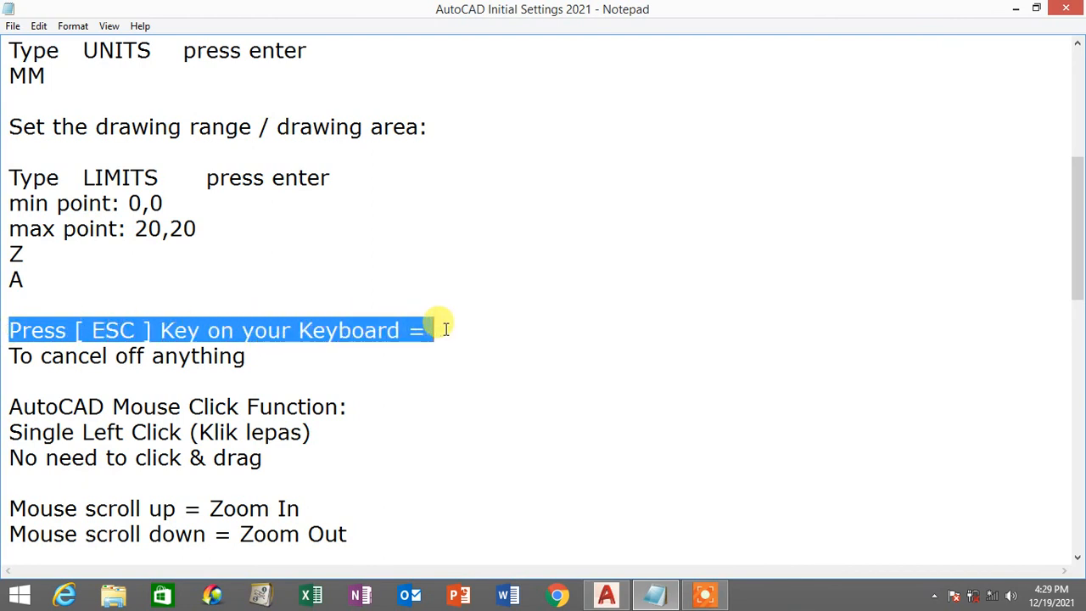
pyautogui.moveTo(10, 356); pyautogui.dragTo(269, 357)
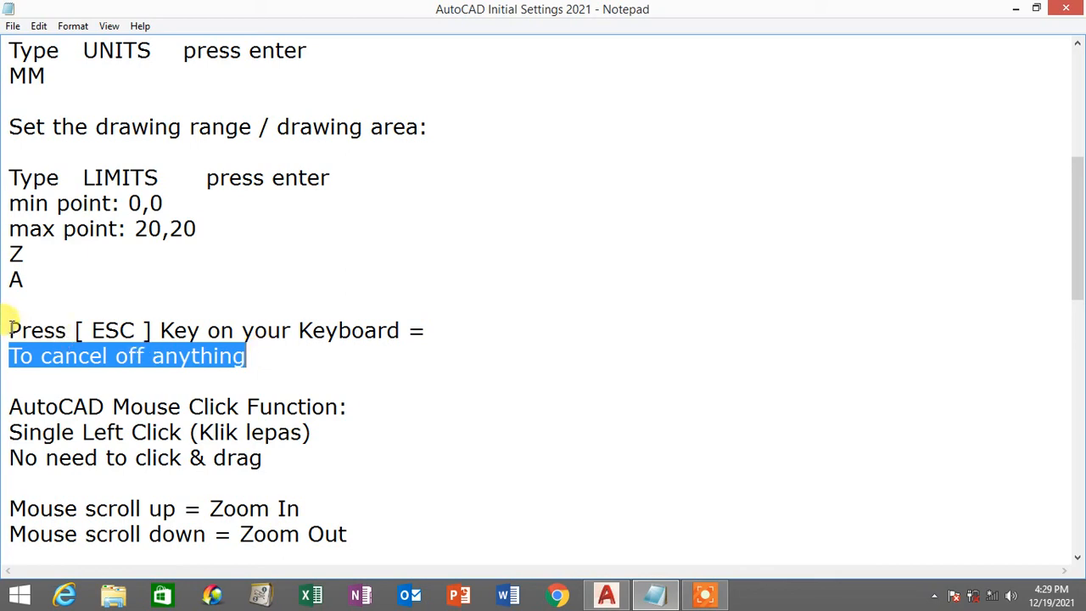
pyautogui.moveTo(10, 330); pyautogui.dragTo(416, 316)
pyautogui.scroll(1, 311, 284)
pyautogui.moveTo(10, 126); pyautogui.dragTo(327, 146)
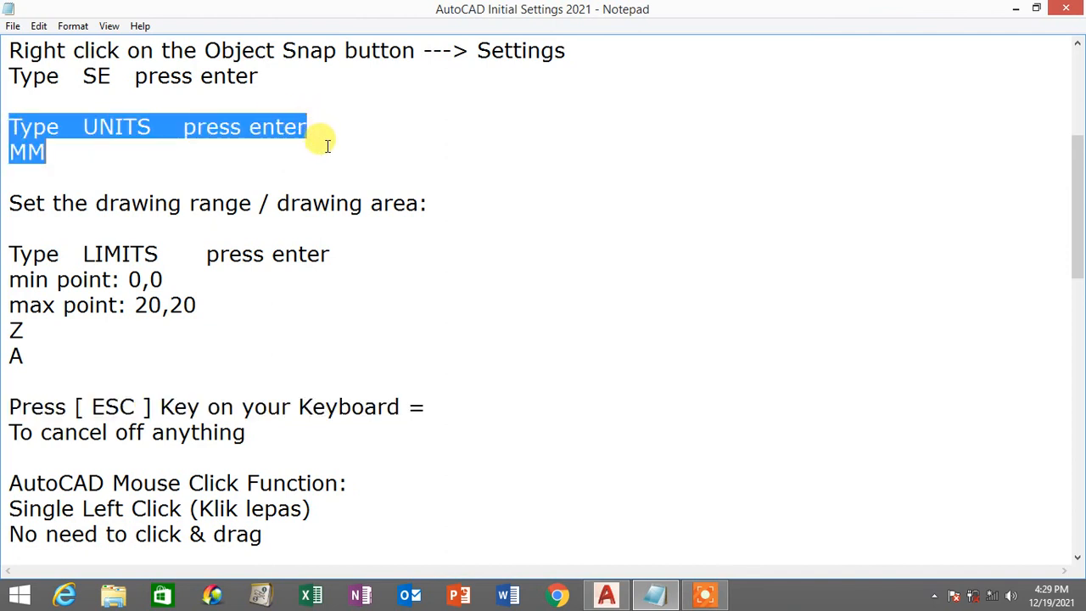
# Step: Switch to AutoCAD, start the UNITS command and cancel out of the Drawing Units dialog
pyautogui.click(607, 594)
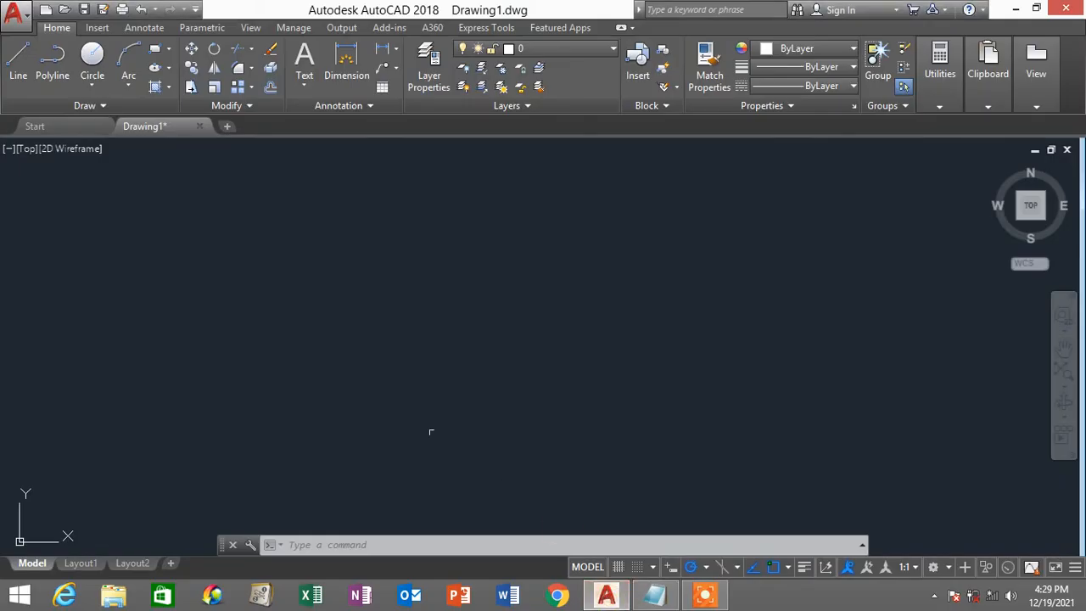
pyautogui.click(330, 545)
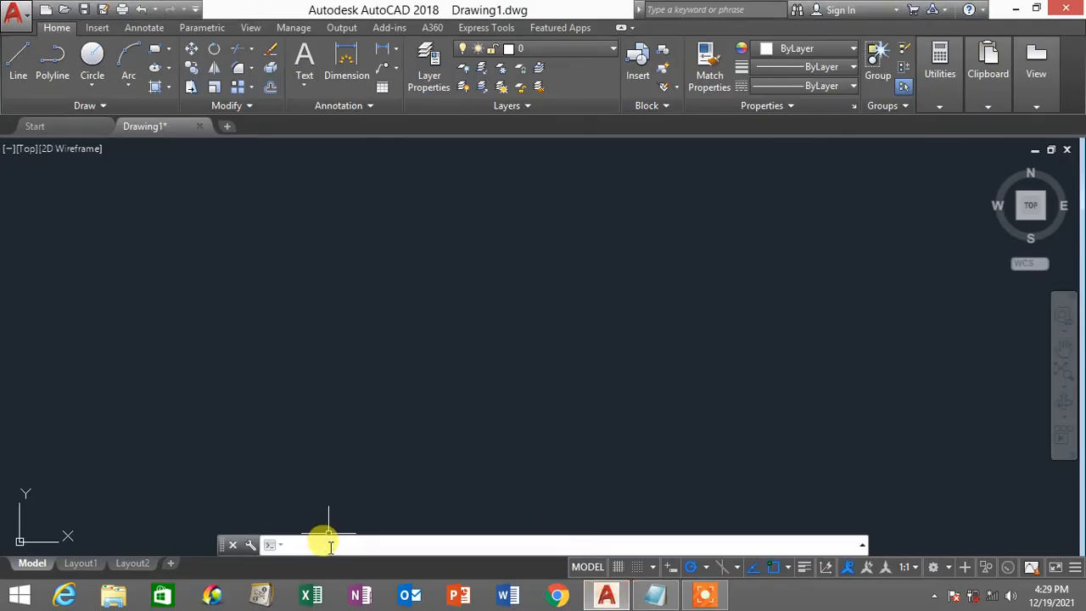
pyautogui.write('UNITS')
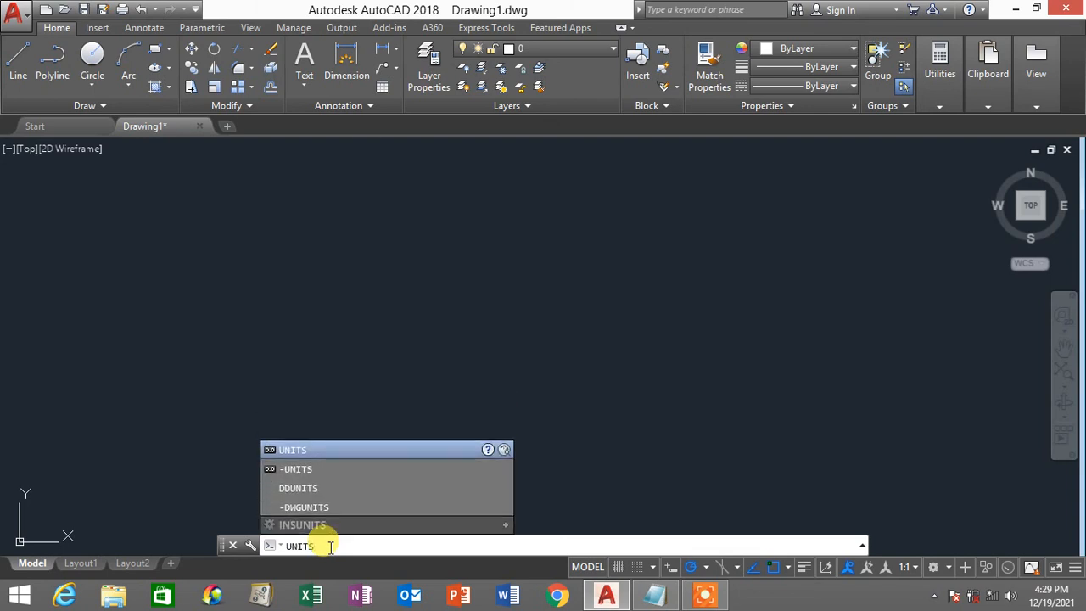
pyautogui.press('Return')
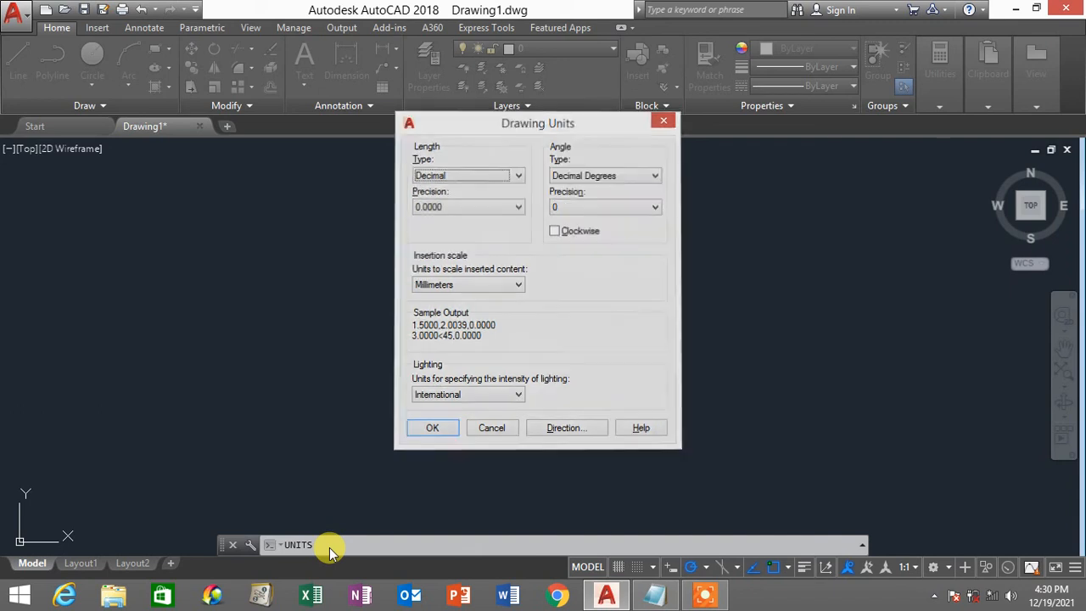
pyautogui.press('Escape')
pyautogui.press('Escape')
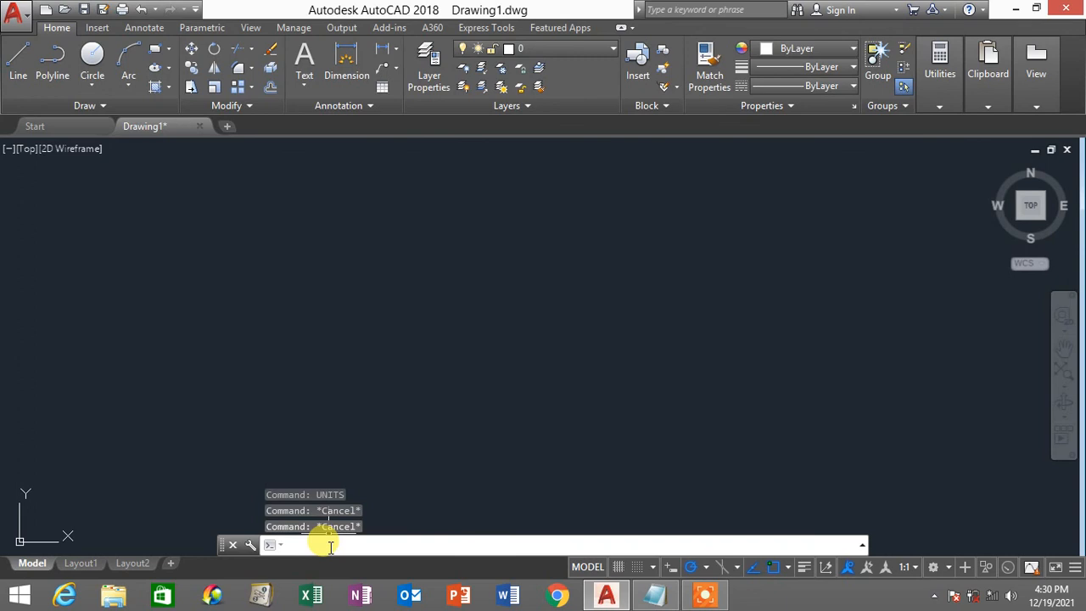
pyautogui.press('Escape')
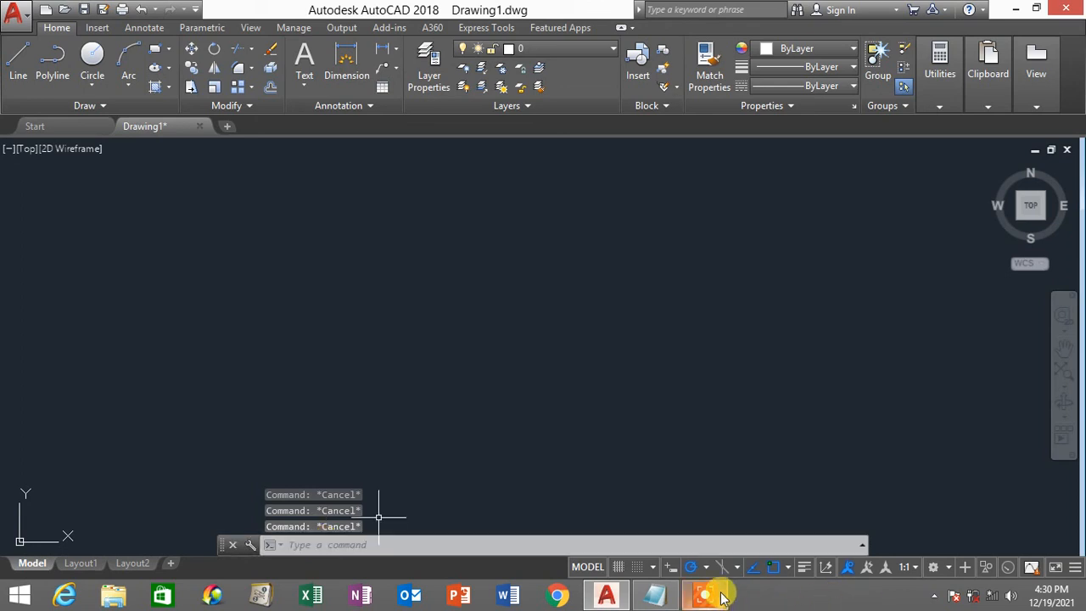
# Step: Switch to the Notepad notes and examine the drawing area section with the LIMITS command and its minimum and maximum points
pyautogui.click(656, 598)
pyautogui.scroll(-1, 157, 250)
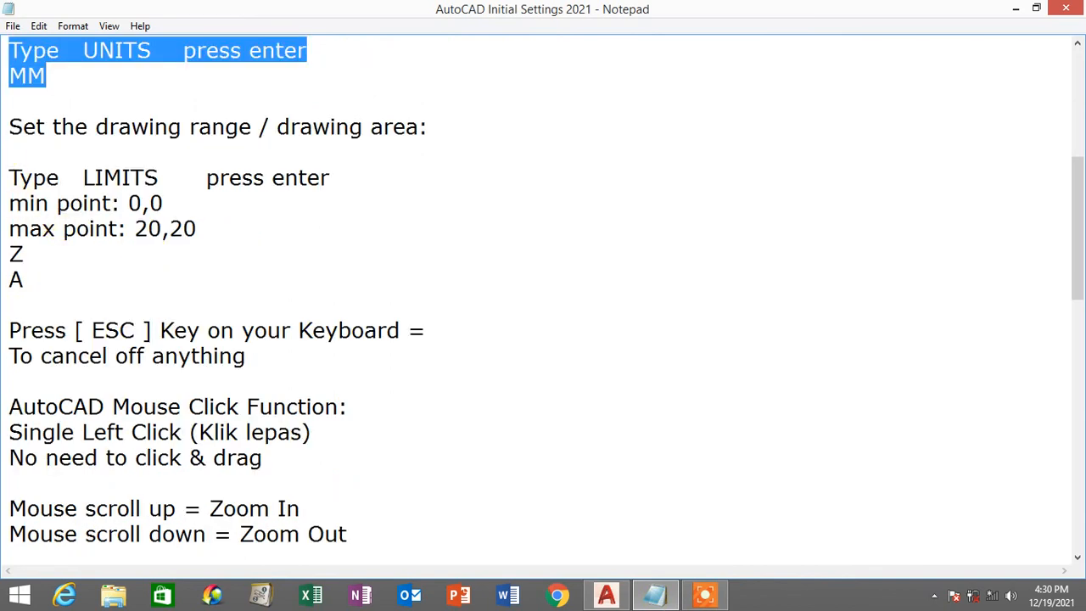
pyautogui.moveTo(10, 127); pyautogui.dragTo(454, 129)
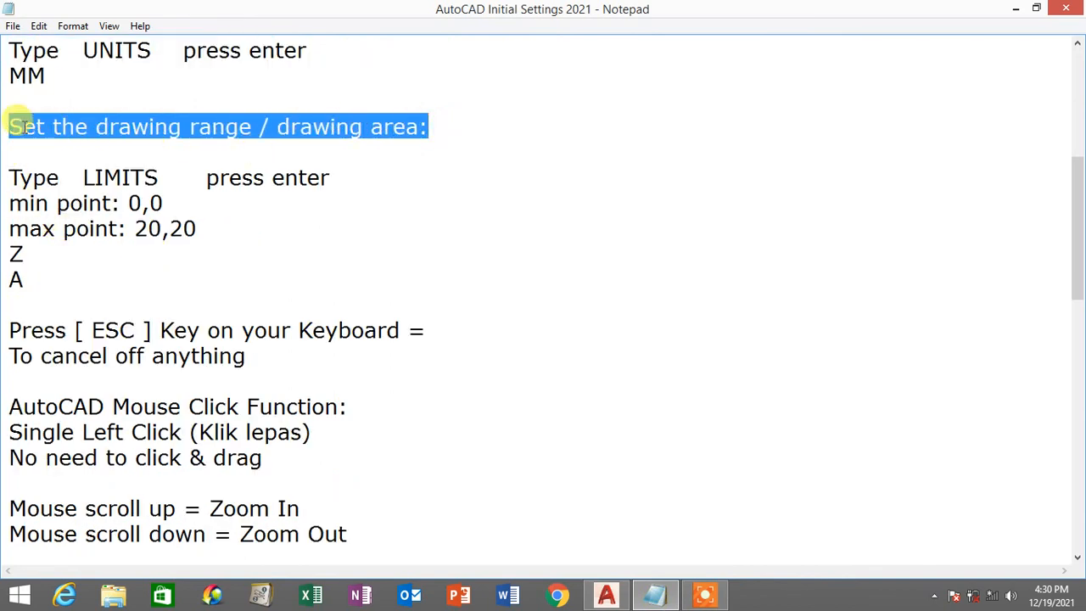
pyautogui.moveTo(11, 127); pyautogui.dragTo(436, 123)
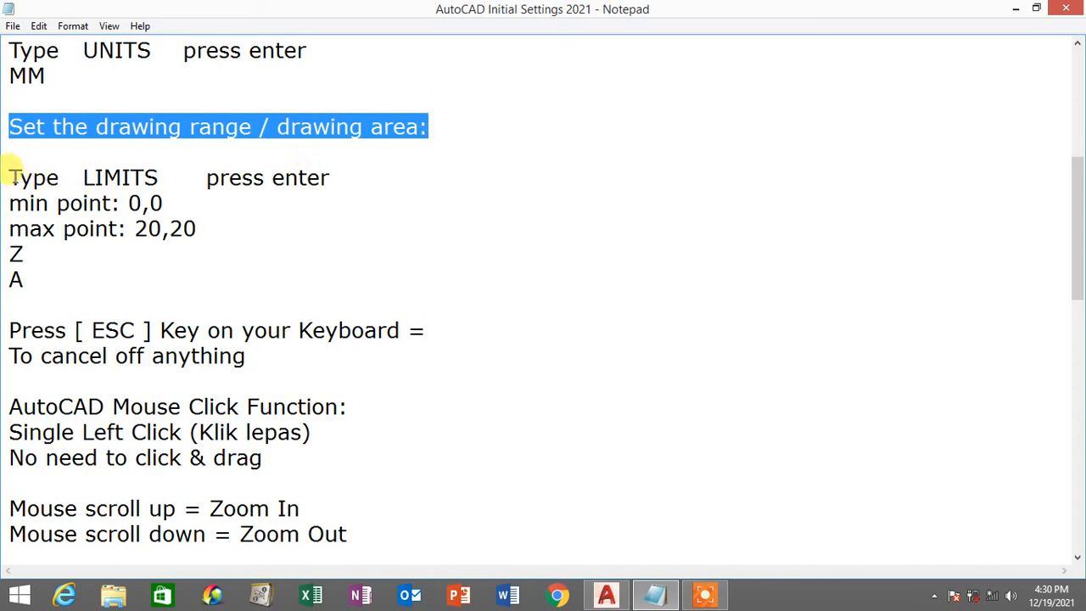
pyautogui.moveTo(9, 175); pyautogui.dragTo(359, 175)
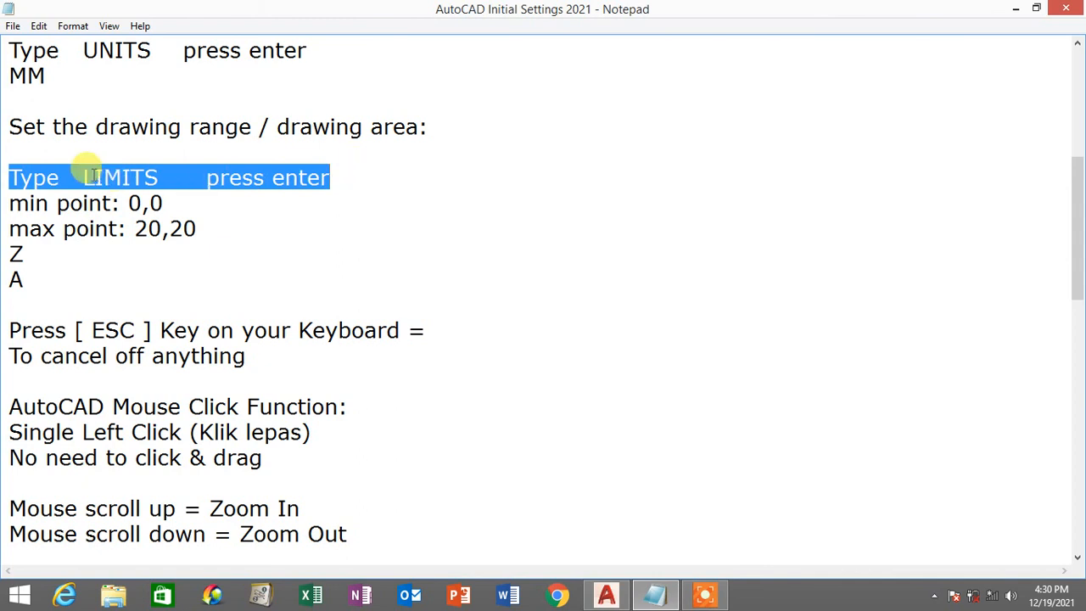
pyautogui.moveTo(10, 174); pyautogui.dragTo(354, 178)
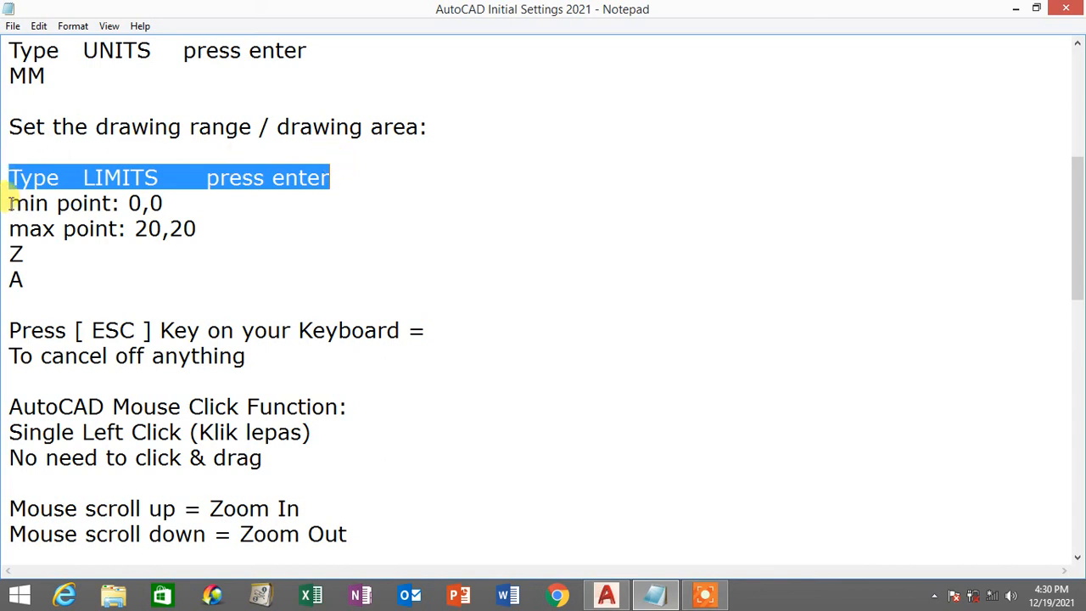
pyautogui.moveTo(8, 202); pyautogui.dragTo(179, 203)
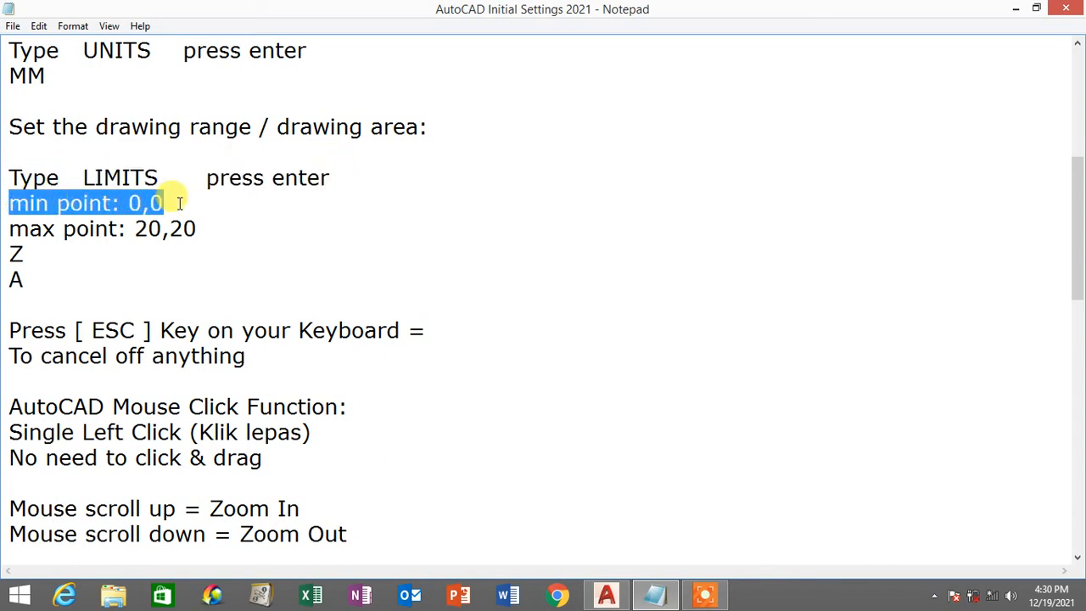
pyautogui.moveTo(8, 228); pyautogui.dragTo(125, 227)
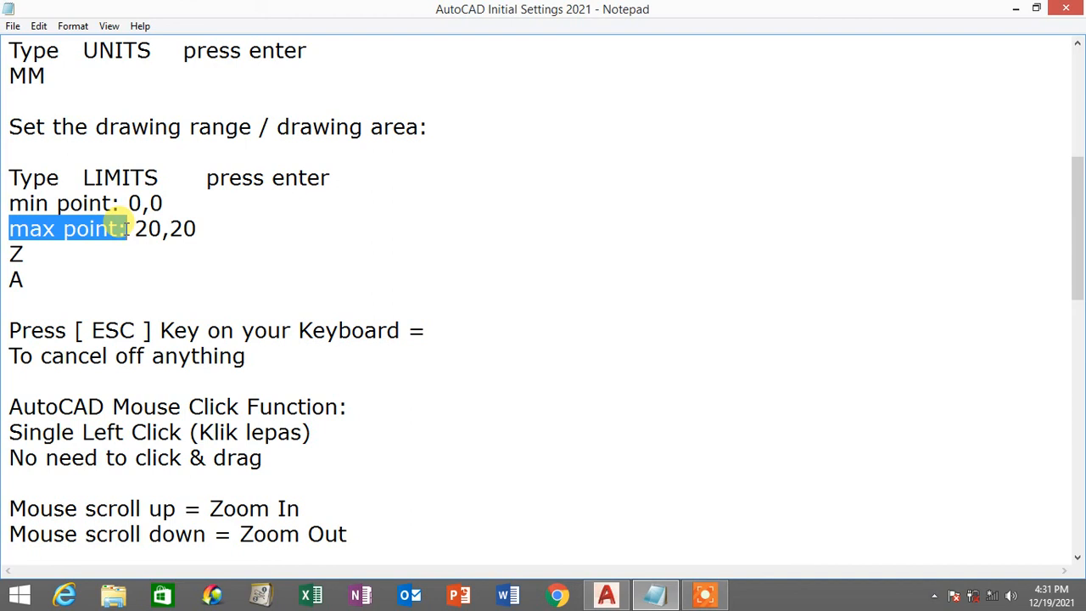
pyautogui.moveTo(134, 227); pyautogui.dragTo(7, 226)
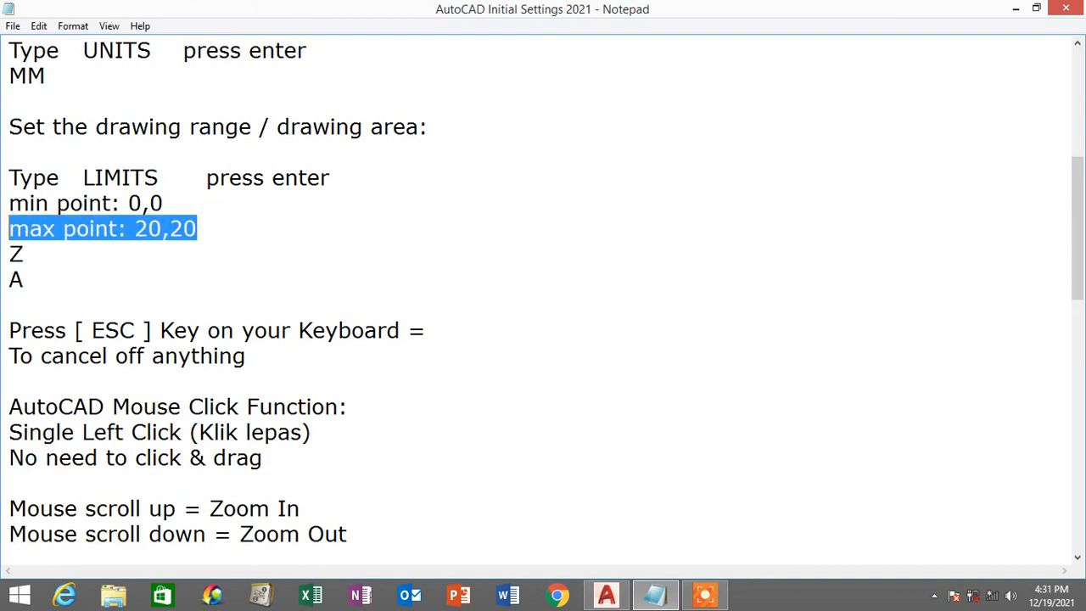
pyautogui.moveTo(108, 227); pyautogui.dragTo(95, 228)
pyautogui.moveTo(5, 228); pyautogui.dragTo(217, 229)
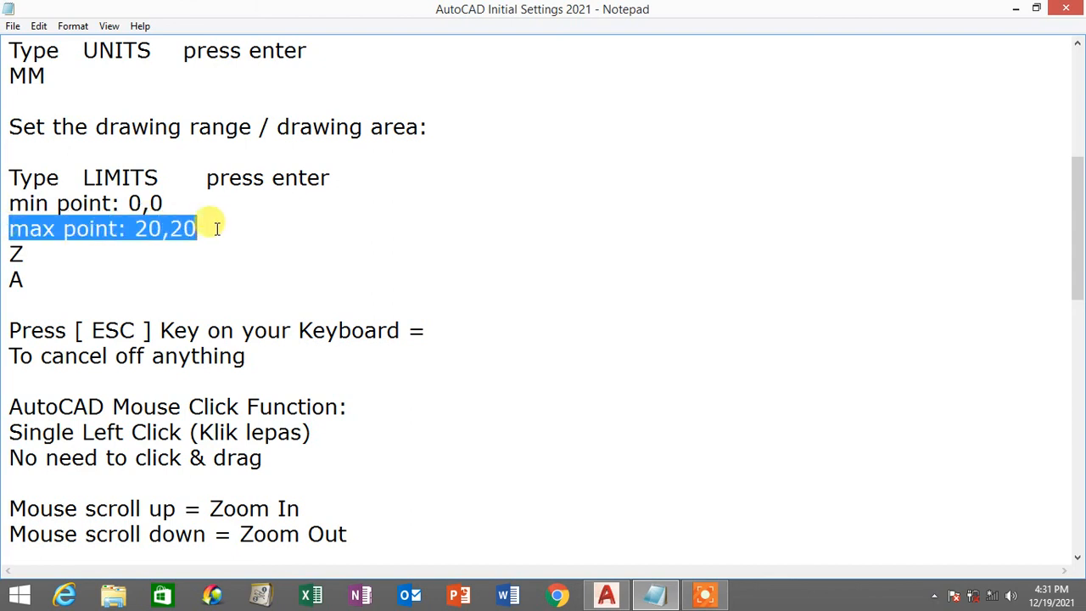
# Step: Examine the Z and A entries in the notes and highlight the whole block from the LIMITS line through A
pyautogui.doubleClick(16, 254)
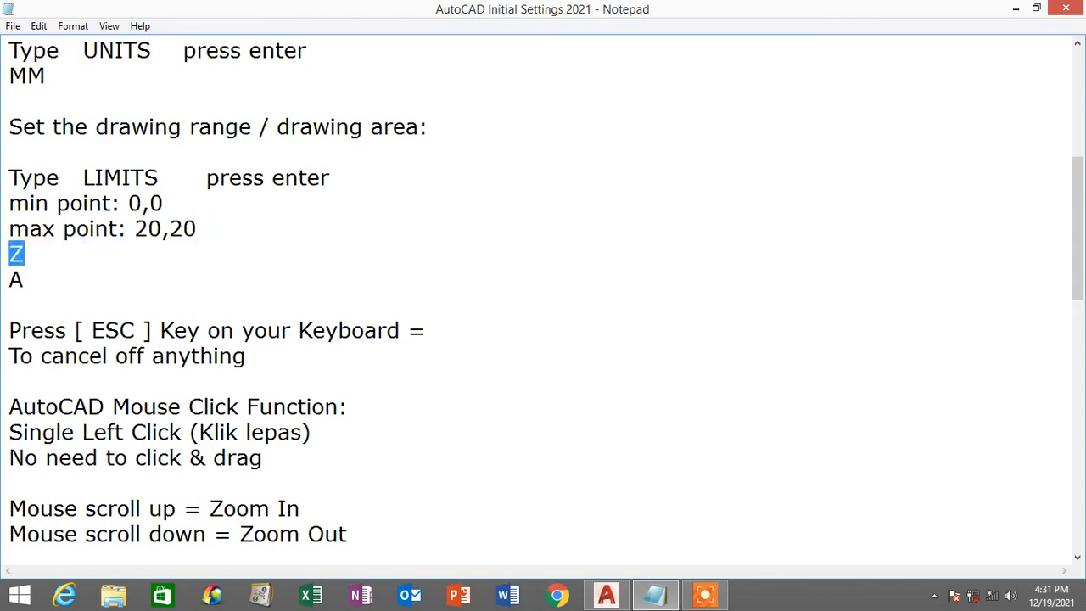
pyautogui.doubleClick(7, 276)
pyautogui.doubleClick(5, 257)
pyautogui.click(5, 283)
pyautogui.moveTo(4, 169); pyautogui.dragTo(329, 282)
pyautogui.click(189, 280)
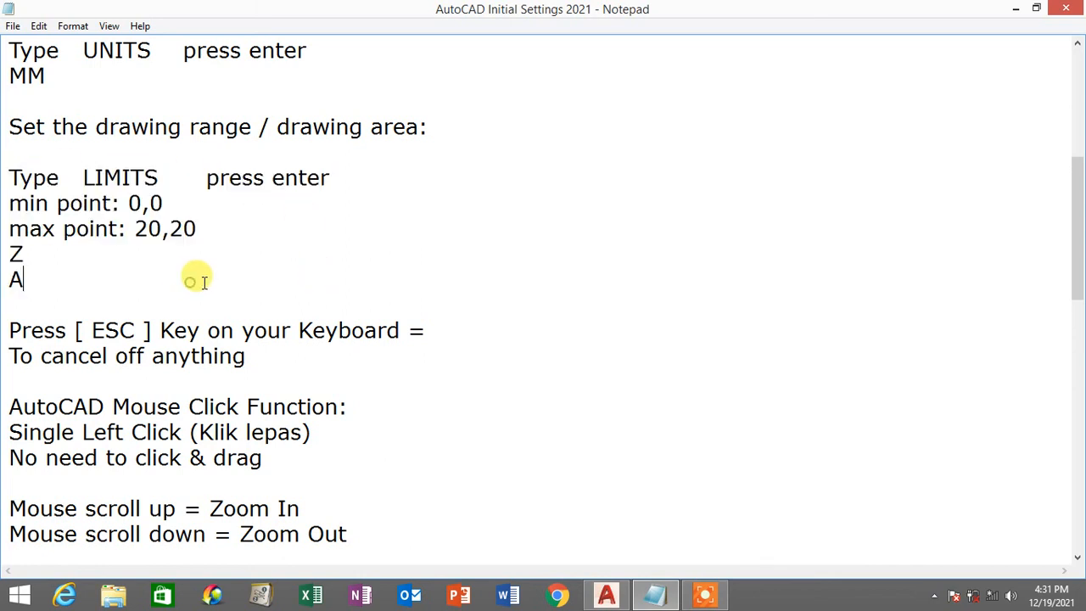
pyautogui.hotkey('shift', 'Left')
pyautogui.hotkey('shift', 'Up')
pyautogui.hotkey('shift', 'Up')
pyautogui.hotkey('shift', 'Up')
pyautogui.moveTo(3, 202); pyautogui.dragTo(2, 187)
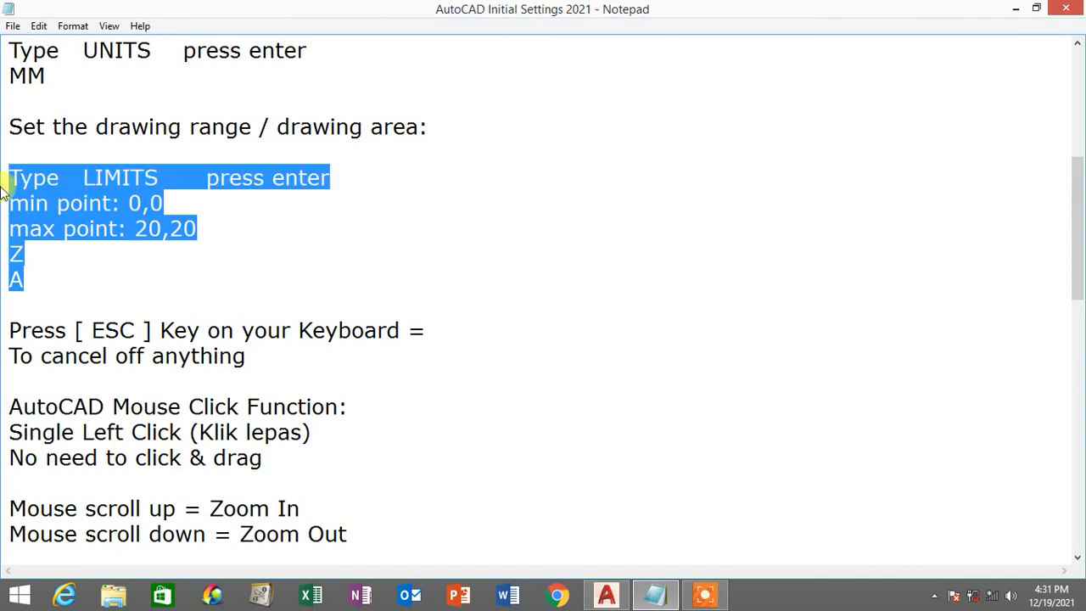
pyautogui.click(65, 247)
pyautogui.moveTo(65, 281); pyautogui.dragTo(6, 256)
pyautogui.hotkey('shift', 'Up')
pyautogui.hotkey('shift', 'Up')
pyautogui.hotkey('shift', 'Up')
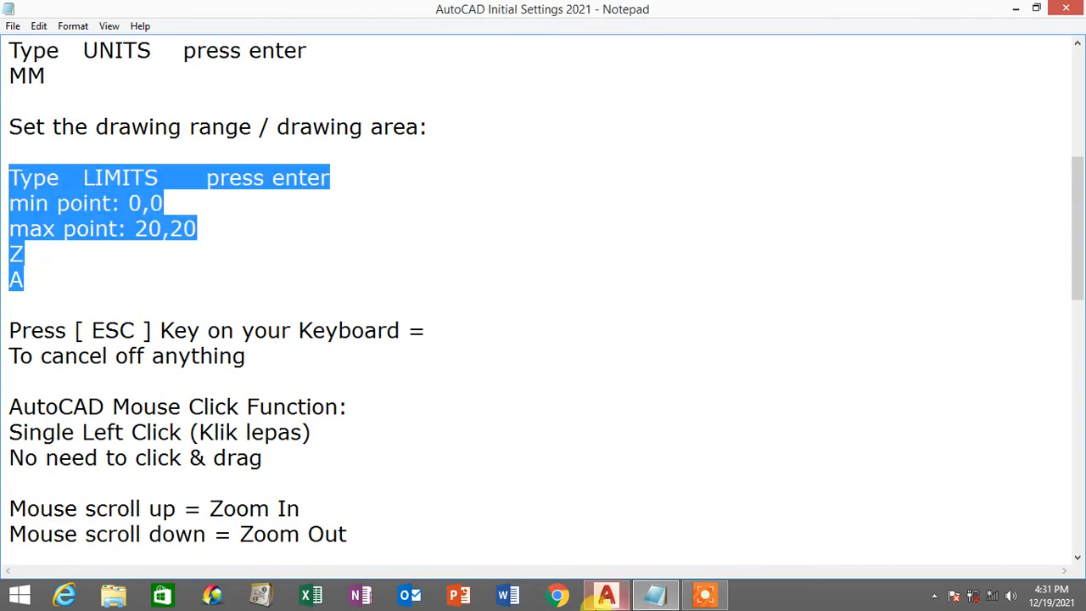
# Step: Switch to AutoCAD, start the LIMITS command, and highlight the min point line in the Notepad notes
pyautogui.click(606, 595)
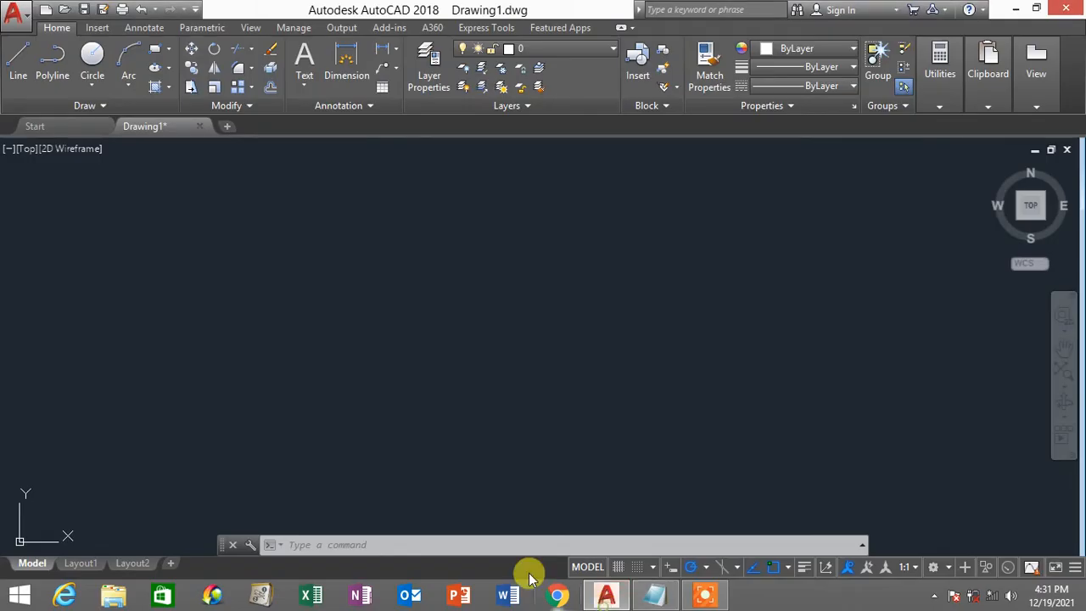
pyautogui.click(313, 544)
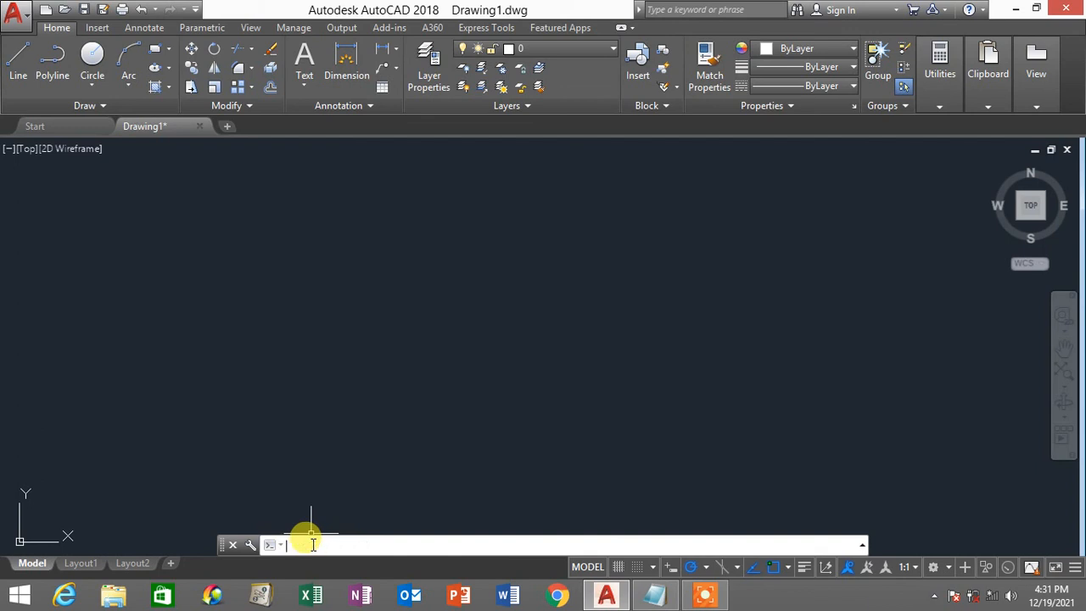
pyautogui.write('LIMITS')
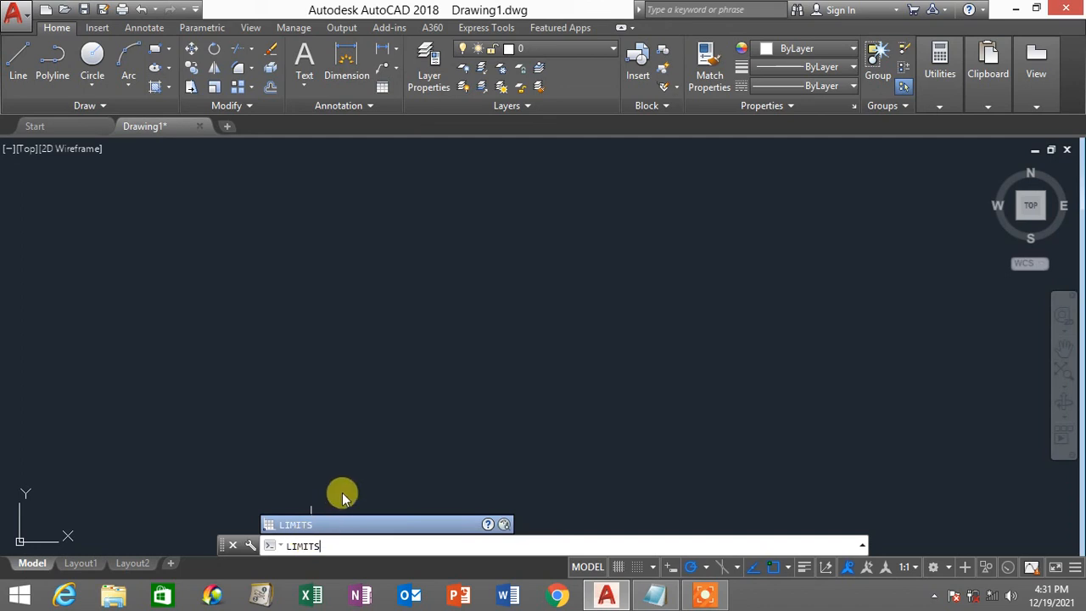
pyautogui.press('Return')
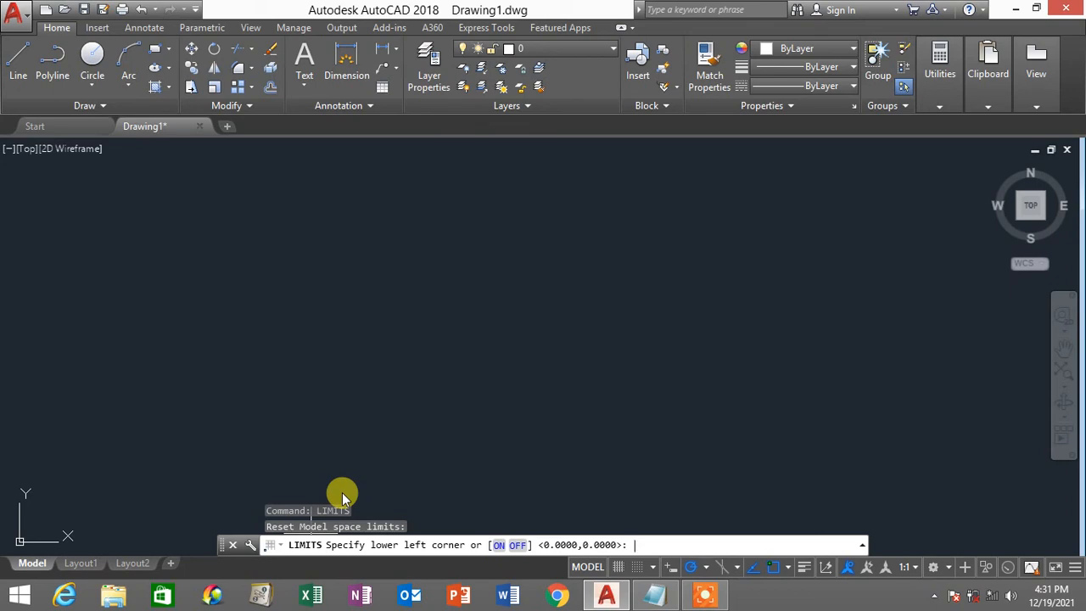
pyautogui.click(655, 596)
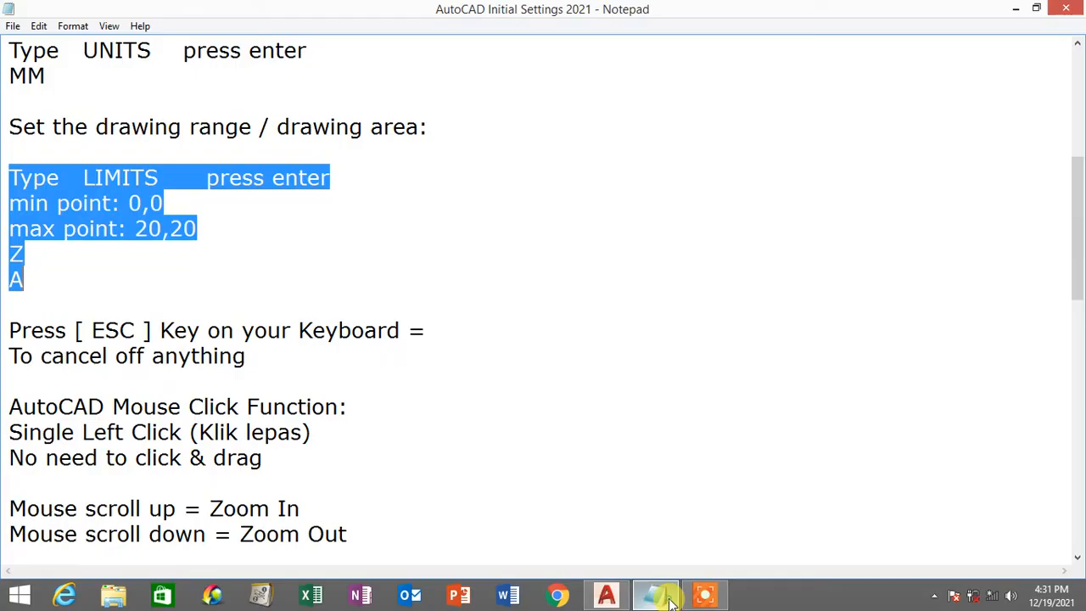
pyautogui.moveTo(12, 200); pyautogui.dragTo(205, 201)
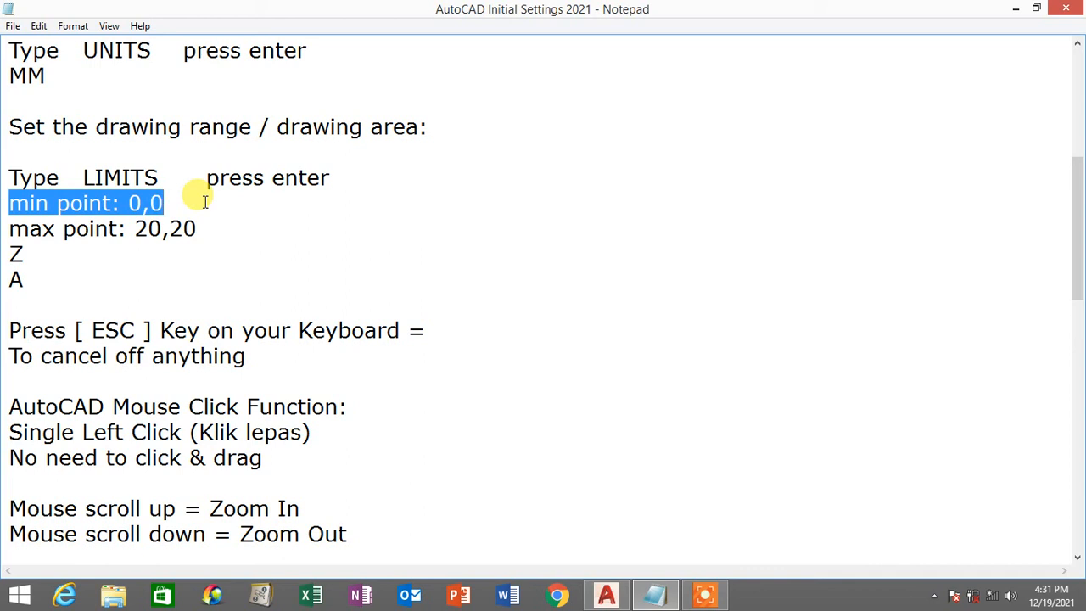
# Step: Return to AutoCAD and set the drawing limits with lower left corner 0,0 and upper right corner 20,20
pyautogui.click(606, 595)
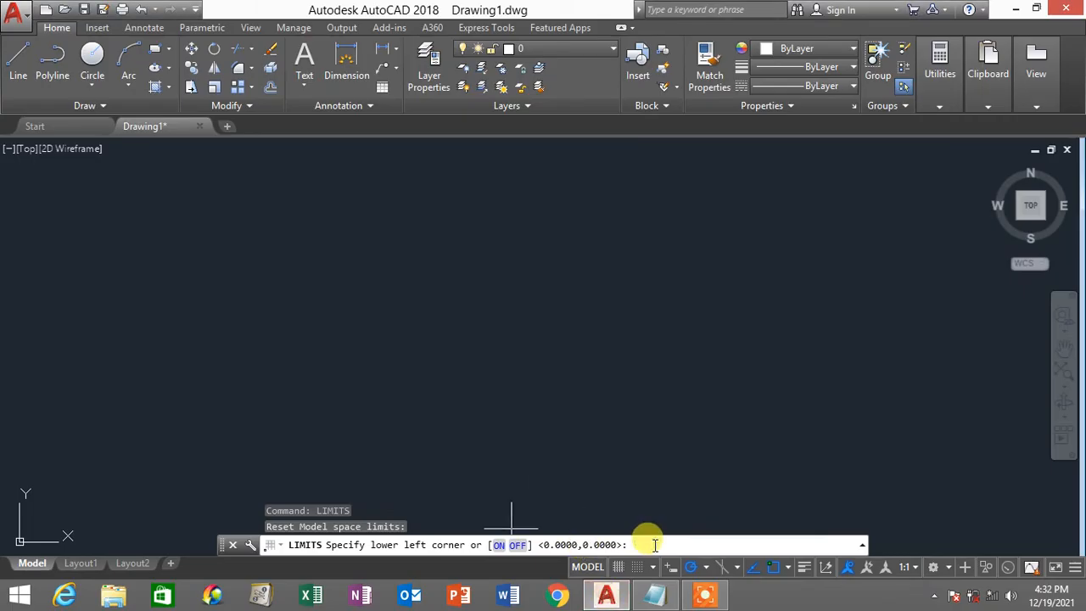
pyautogui.write('0,0')
pyautogui.press('Return')
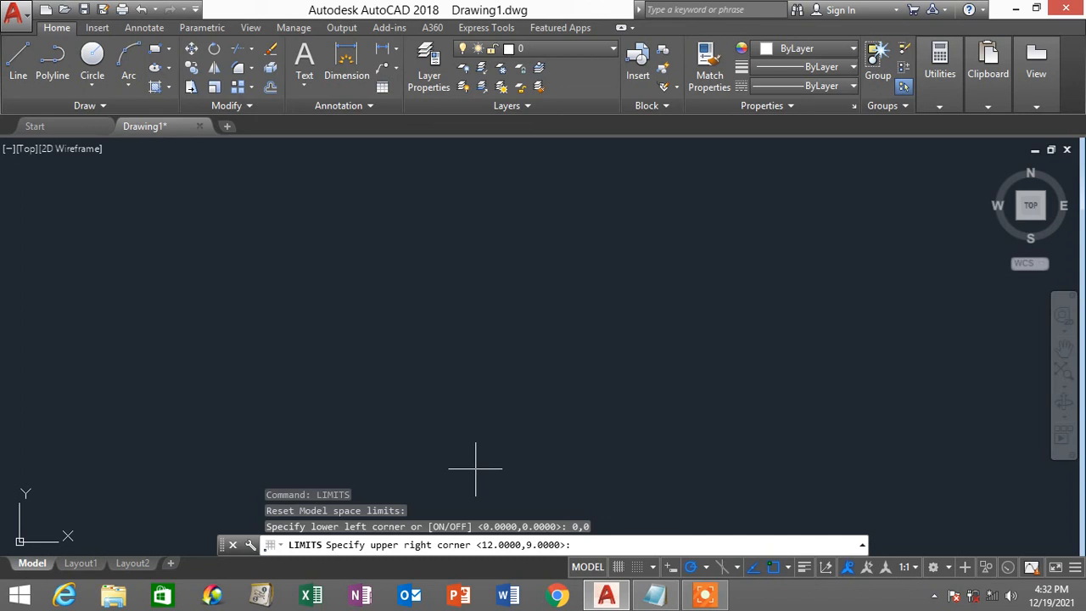
pyautogui.write('20,20')
pyautogui.press('Return')
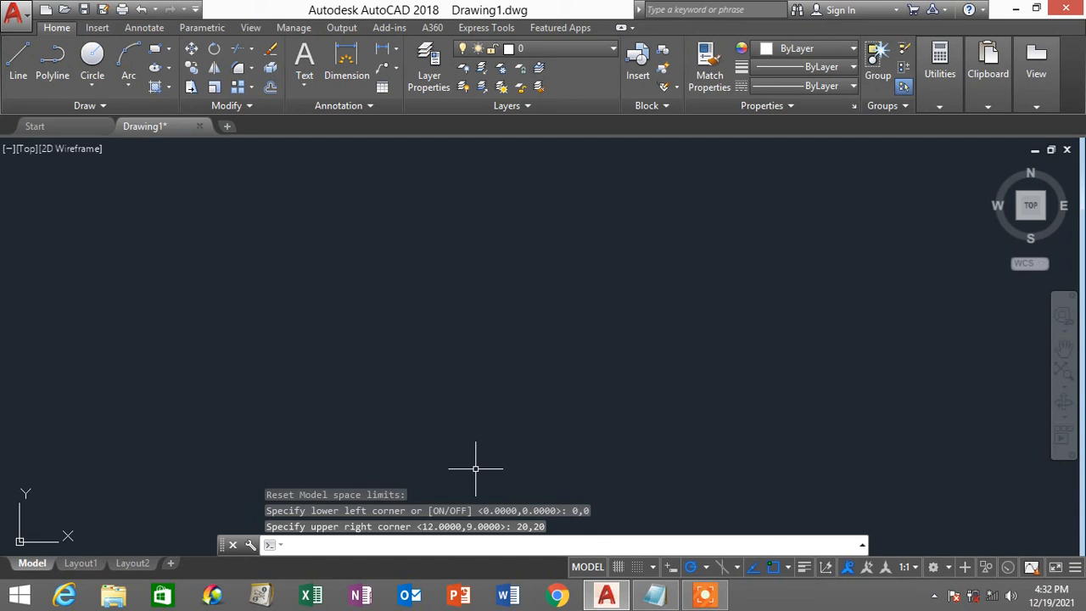
# Step: Fit the drawing limits in the view with the ZOOM command's All option, running it twice
pyautogui.write('z')
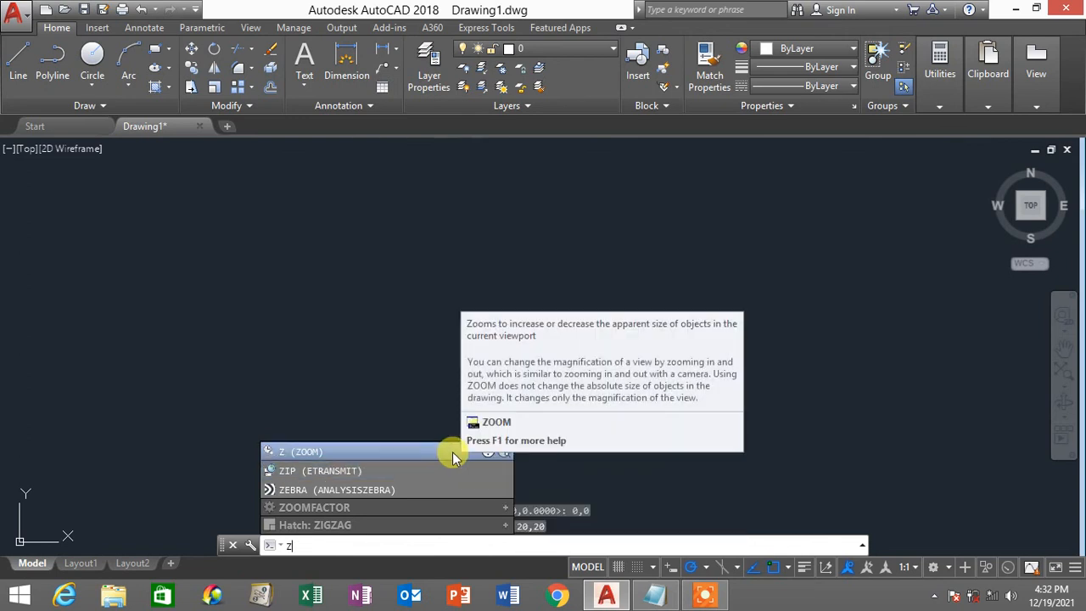
pyautogui.click(452, 455)
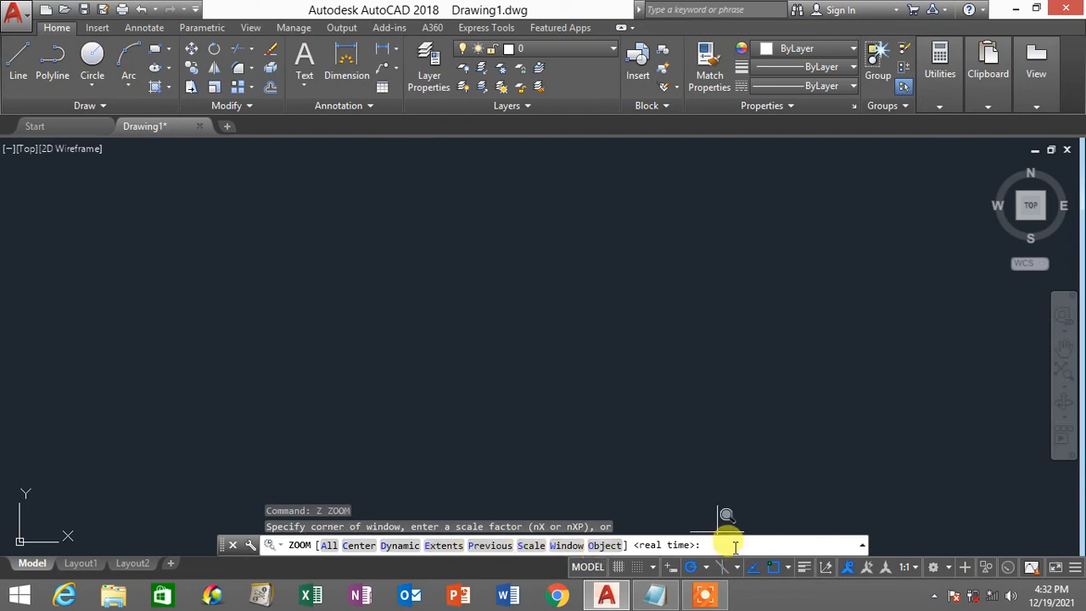
pyautogui.write('A')
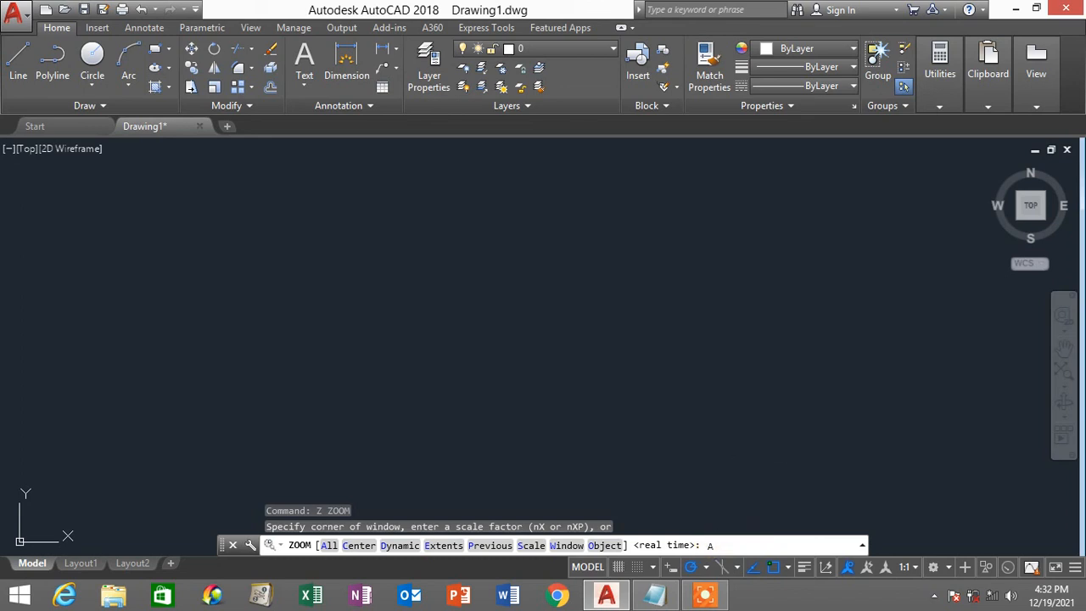
pyautogui.press('Return')
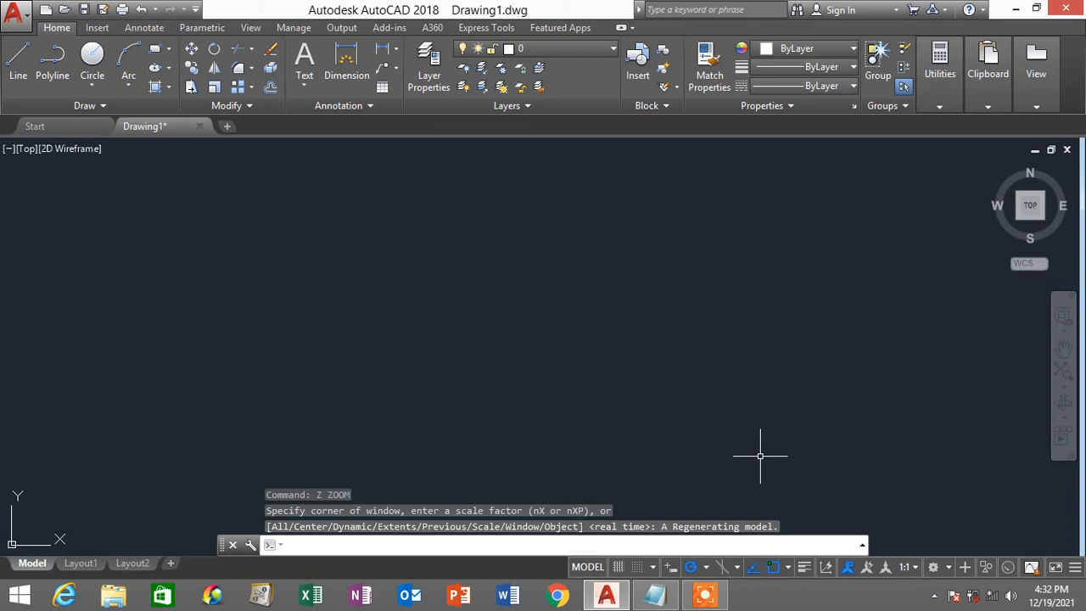
pyautogui.write('z')
pyautogui.press('Return')
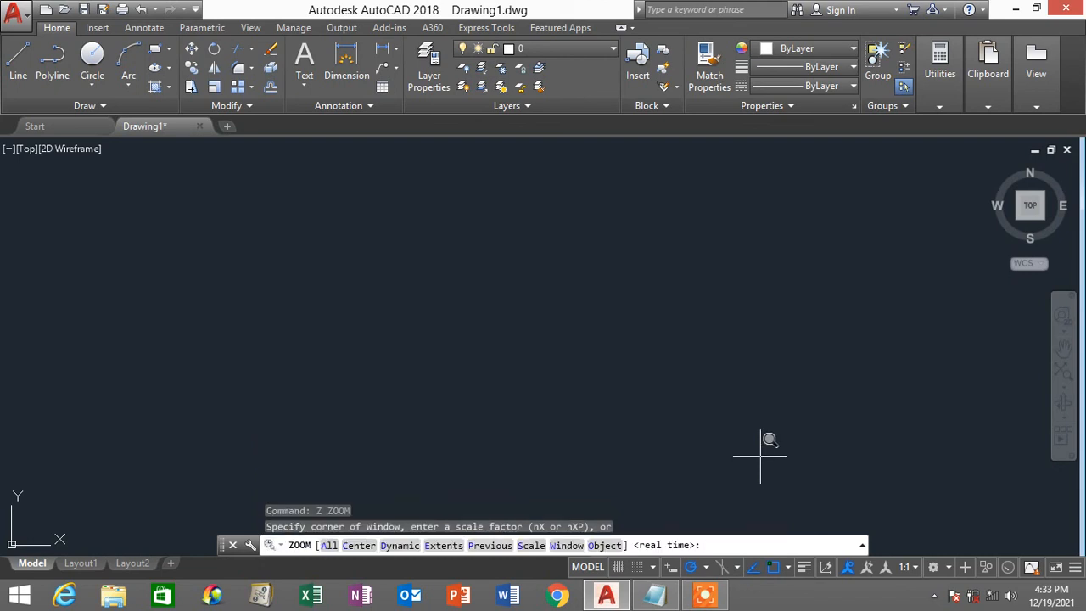
pyautogui.write('A')
pyautogui.press('Return')
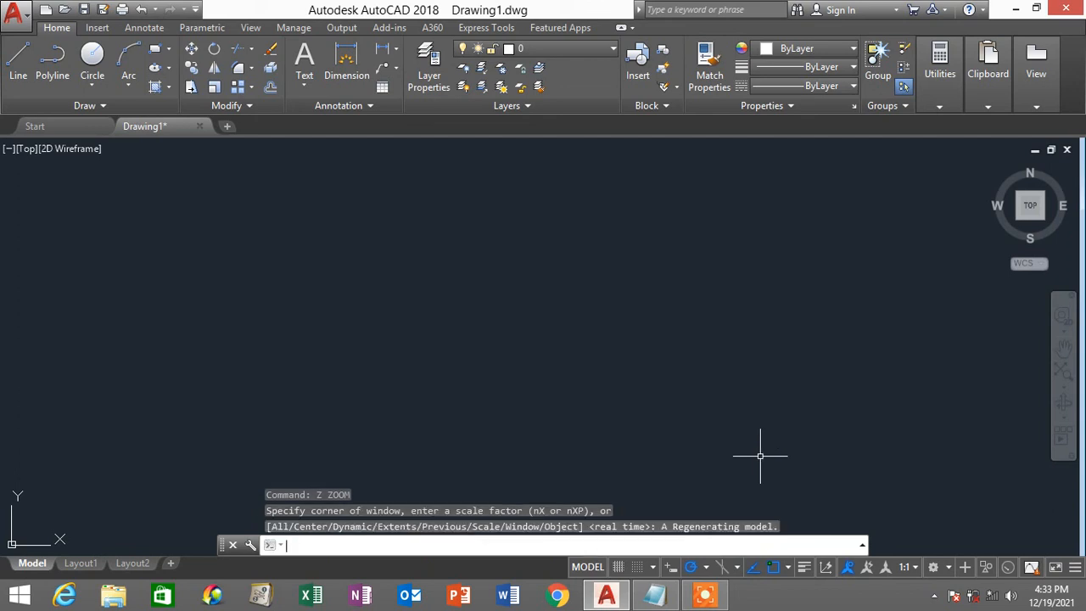
# Step: Switch to the Notepad notes and highlight the words on the ESC key below the limits section
pyautogui.click(654, 594)
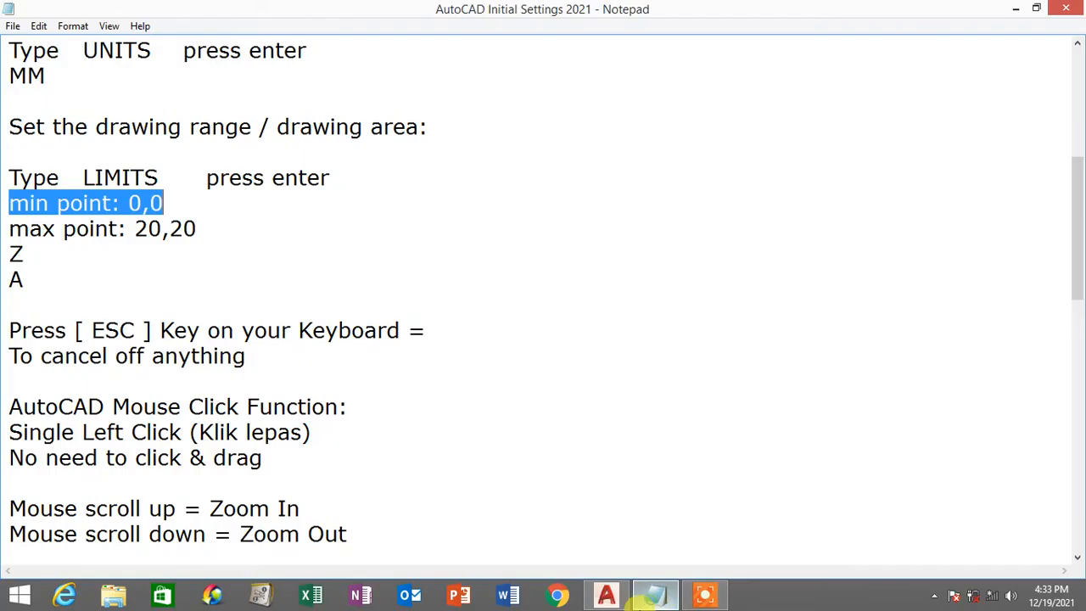
pyautogui.scroll(-2, 517, 307)
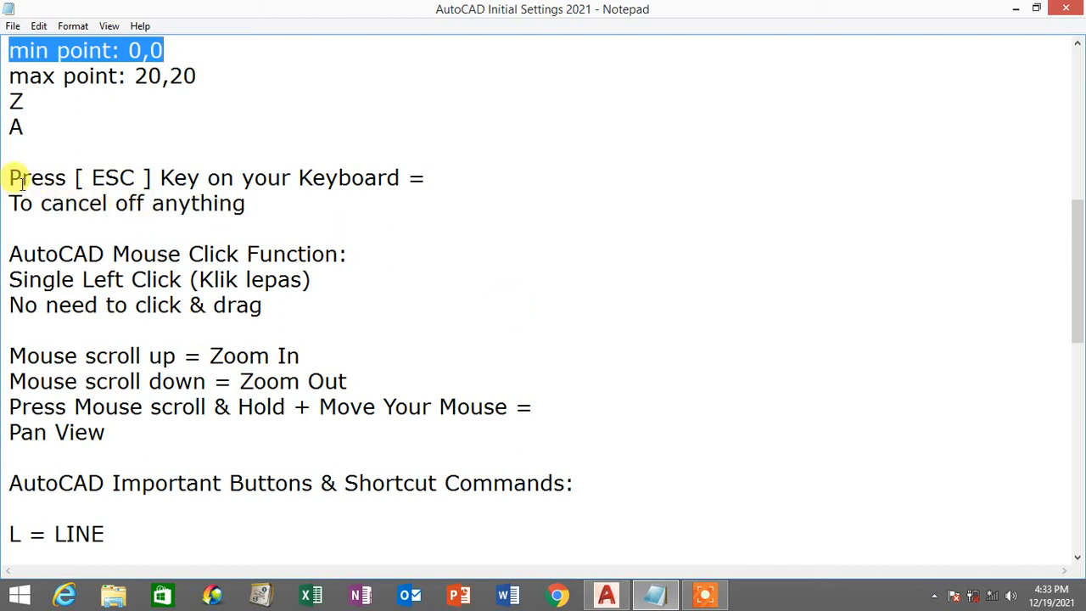
pyautogui.moveTo(7, 177); pyautogui.dragTo(197, 175)
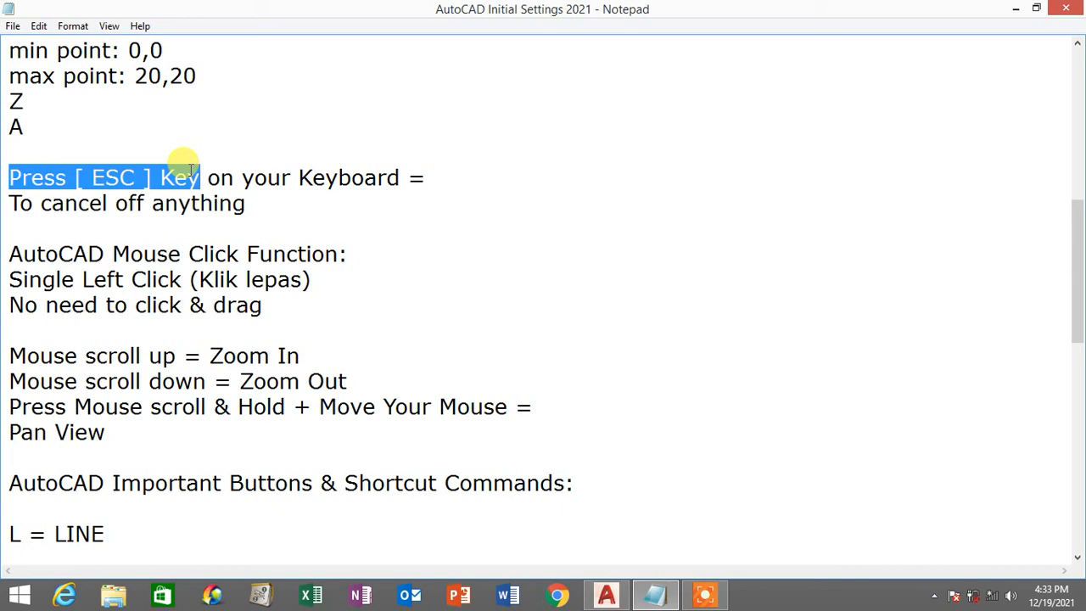
# Step: Examine the AutoCAD Mouse Click Function section of the notes, highlighting its heading, the single left click line and the no-drag line
pyautogui.scroll(-2, 187, 166)
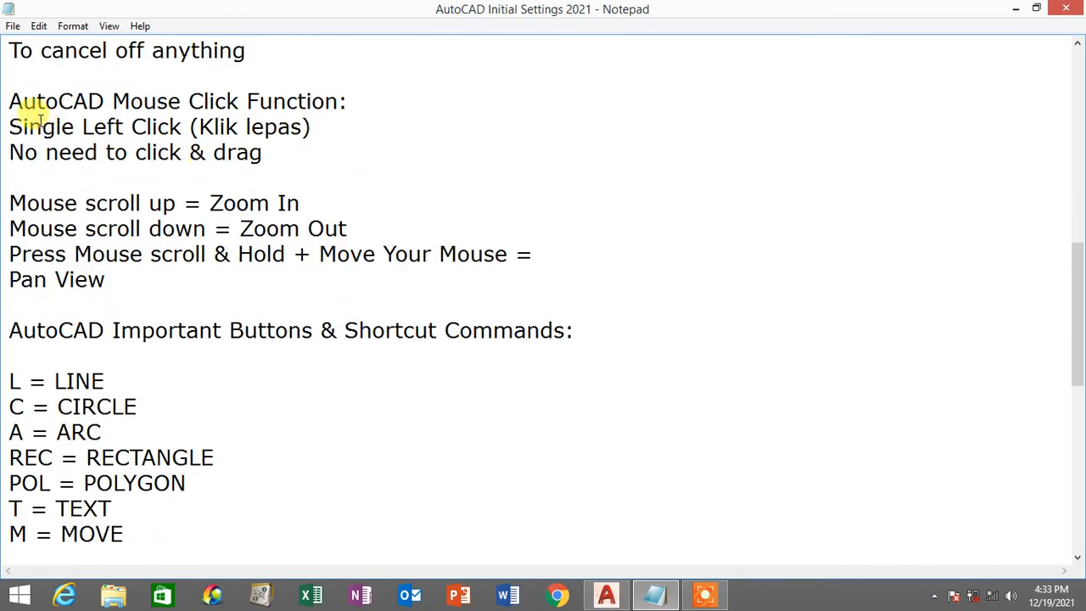
pyautogui.moveTo(9, 101); pyautogui.dragTo(367, 98)
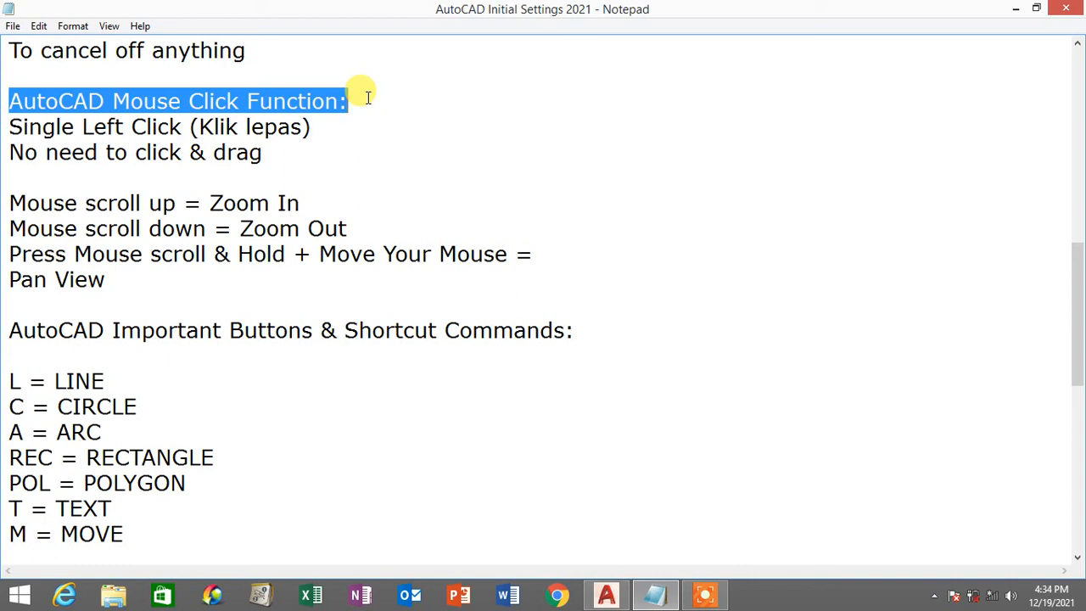
pyautogui.moveTo(10, 126); pyautogui.dragTo(180, 124)
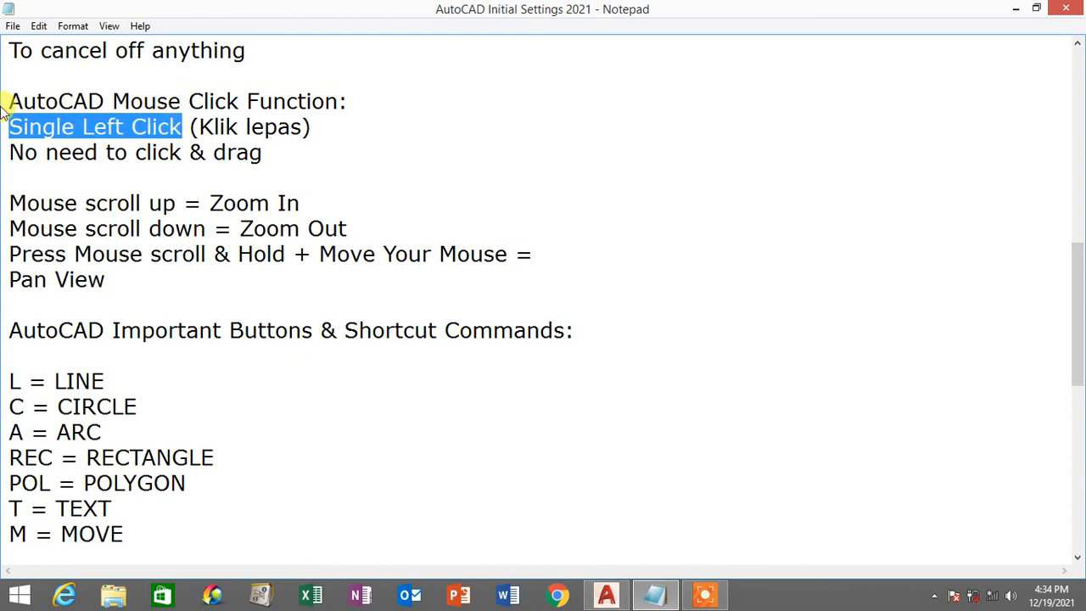
pyautogui.click(7, 70)
pyautogui.moveTo(9, 101); pyautogui.dragTo(354, 101)
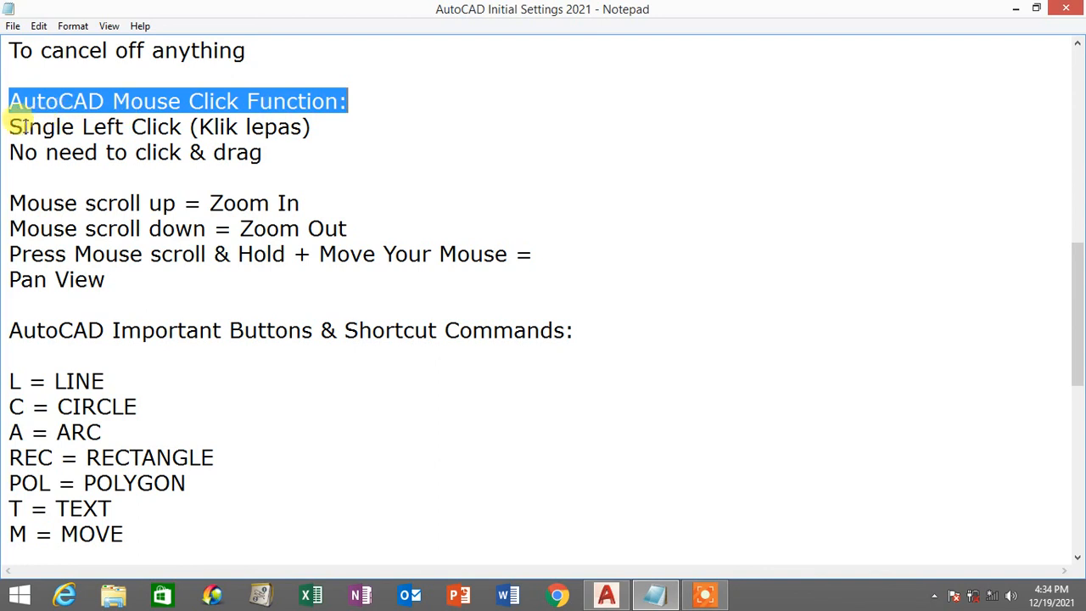
pyautogui.moveTo(8, 127); pyautogui.dragTo(182, 125)
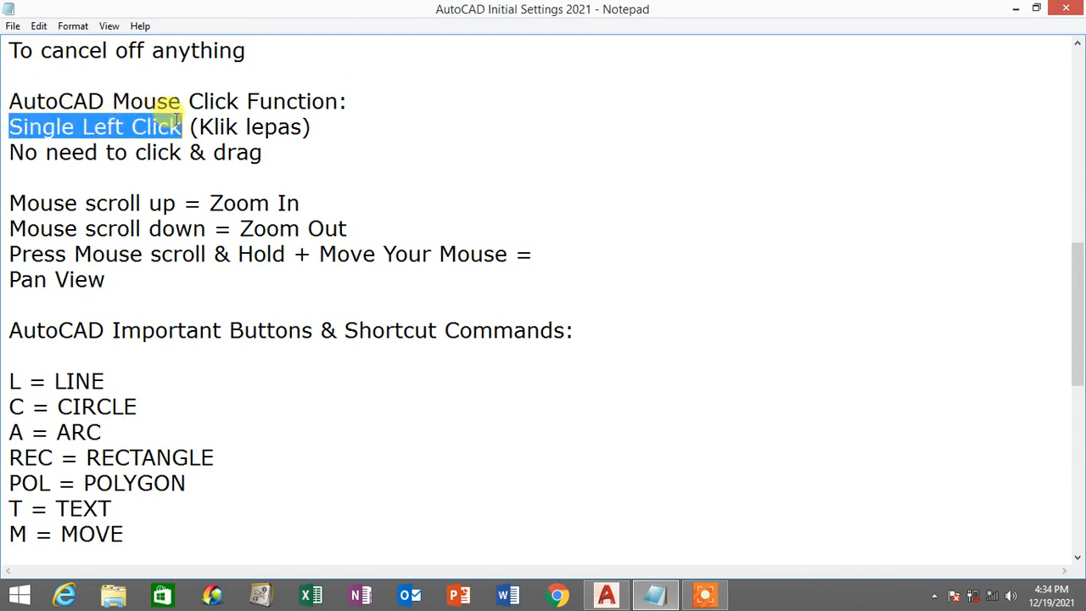
pyautogui.moveTo(12, 152); pyautogui.dragTo(278, 151)
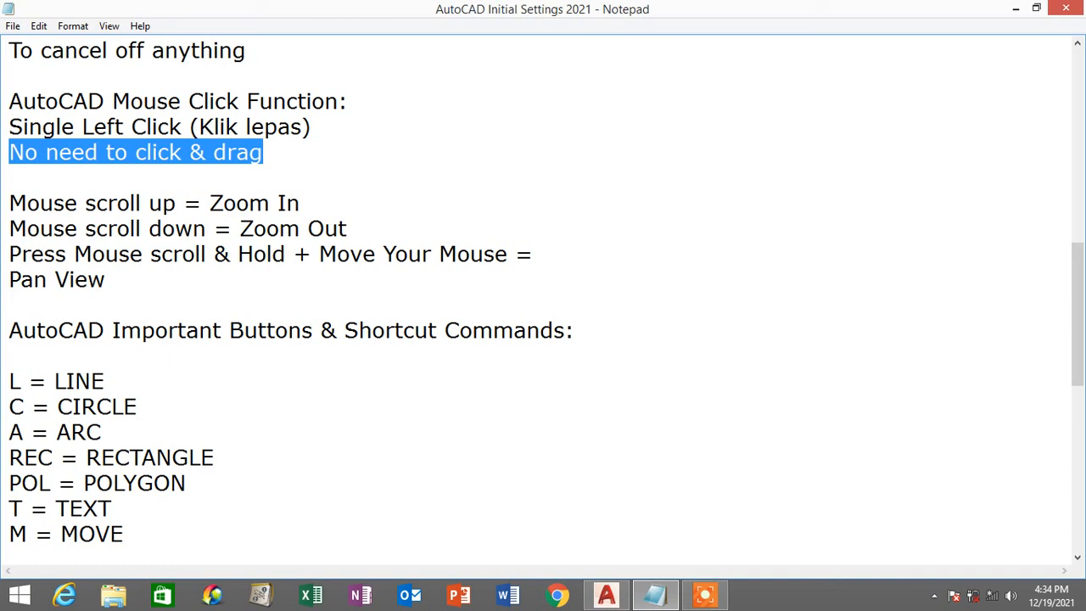
# Step: Highlight the notes on zooming in and zooming out with the mouse scroll, one line at a time
pyautogui.moveTo(10, 204); pyautogui.dragTo(176, 204)
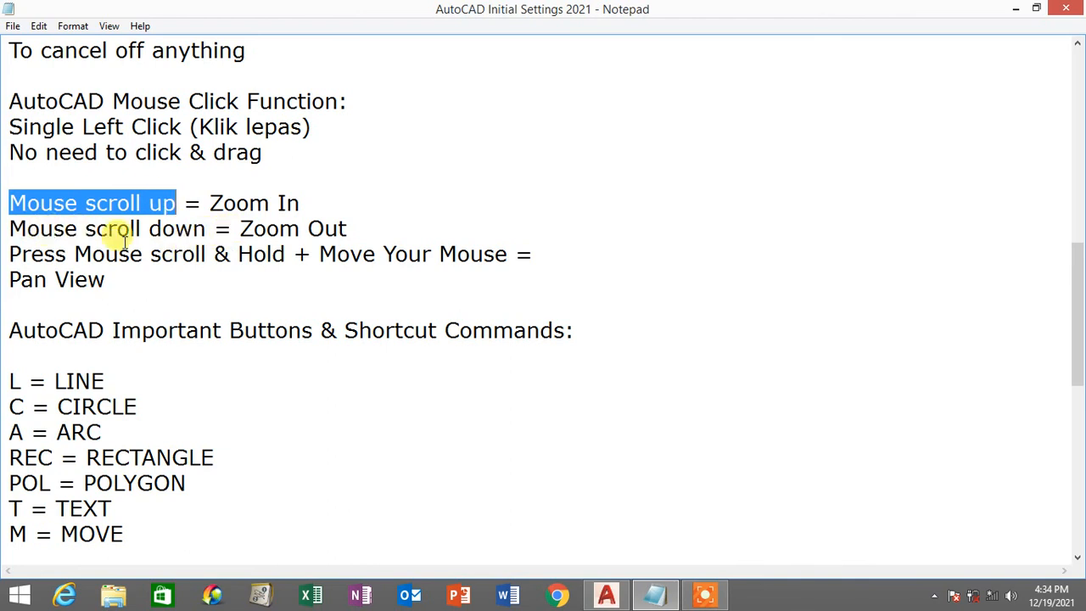
pyautogui.moveTo(10, 227); pyautogui.dragTo(368, 226)
pyautogui.moveTo(10, 202); pyautogui.dragTo(351, 192)
pyautogui.moveTo(10, 226); pyautogui.dragTo(365, 225)
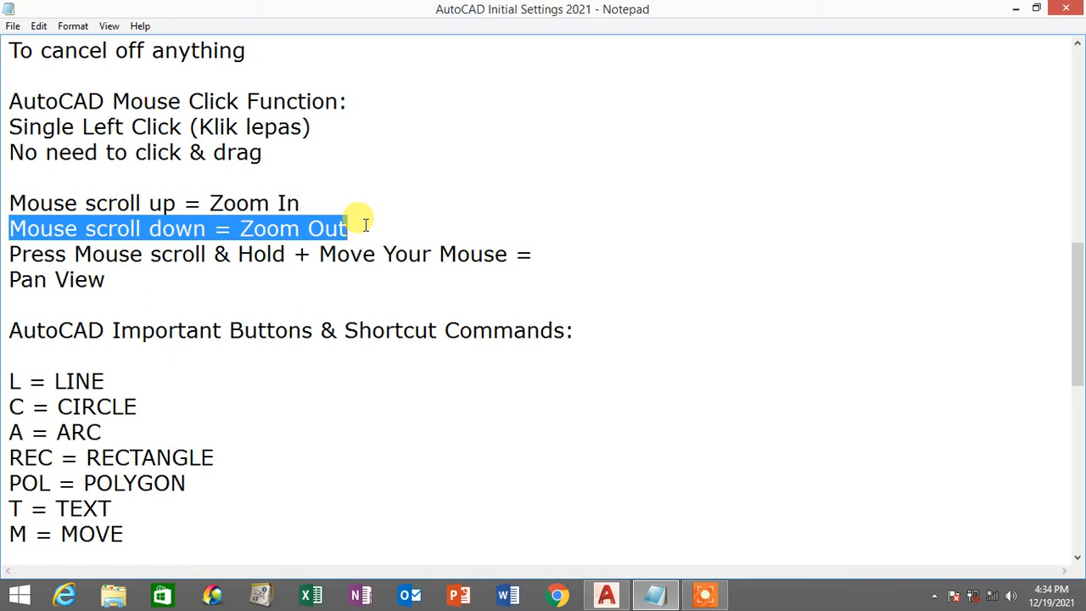
# Step: Examine the notes on panning the view with the held mouse scroll, highlighting the instruction and the words Pan View
pyautogui.moveTo(9, 254); pyautogui.dragTo(589, 252)
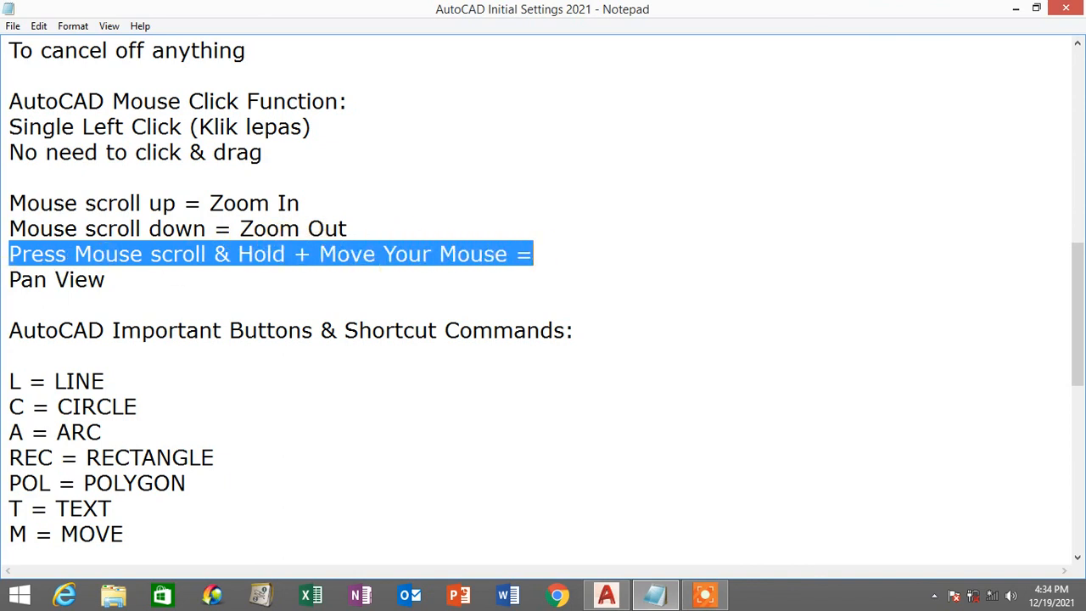
pyautogui.moveTo(10, 279); pyautogui.dragTo(107, 279)
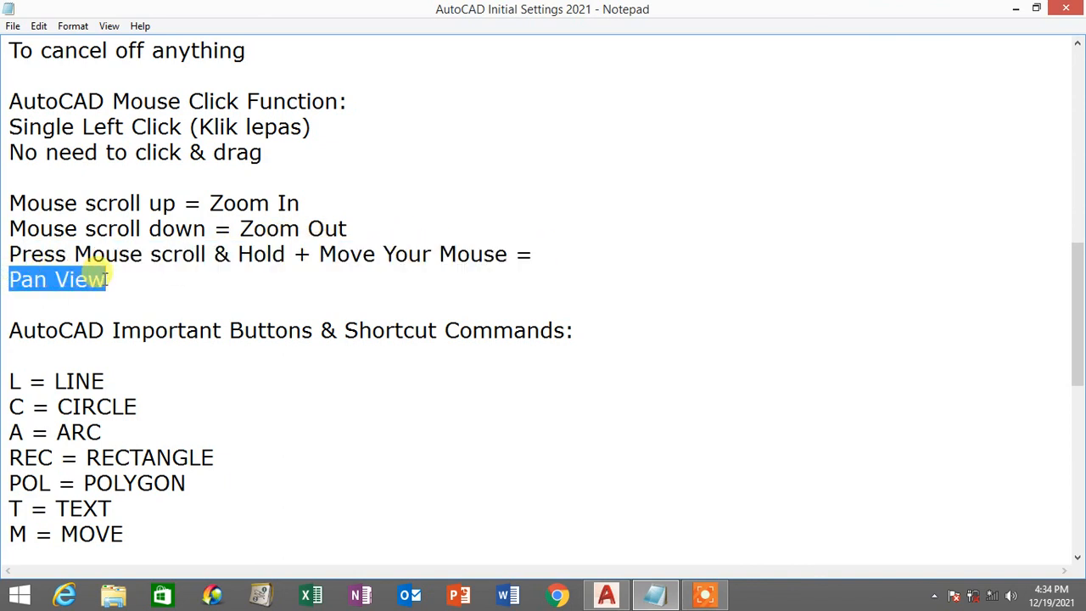
pyautogui.click(11, 280)
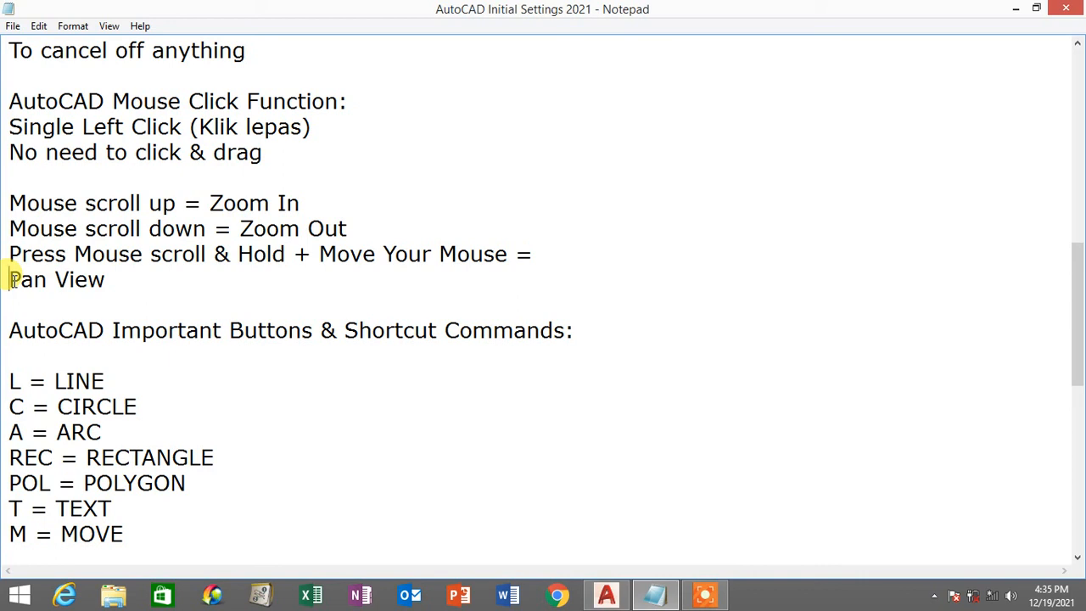
pyautogui.moveTo(13, 279); pyautogui.dragTo(107, 280)
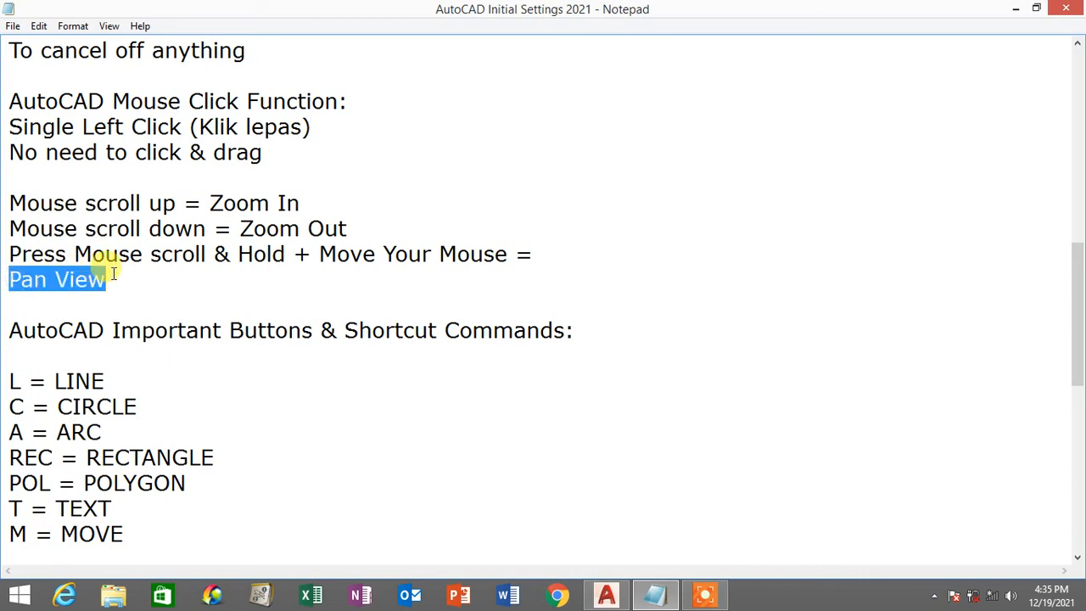
pyautogui.moveTo(9, 253); pyautogui.dragTo(553, 245)
pyautogui.click(170, 280)
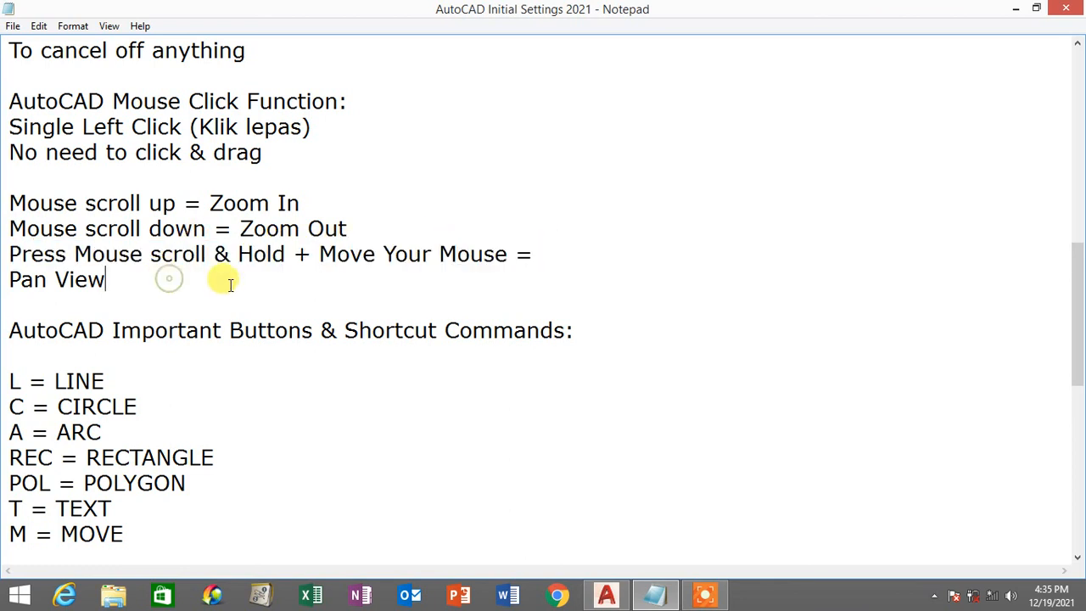
pyautogui.hotkey('shift', 'Home')
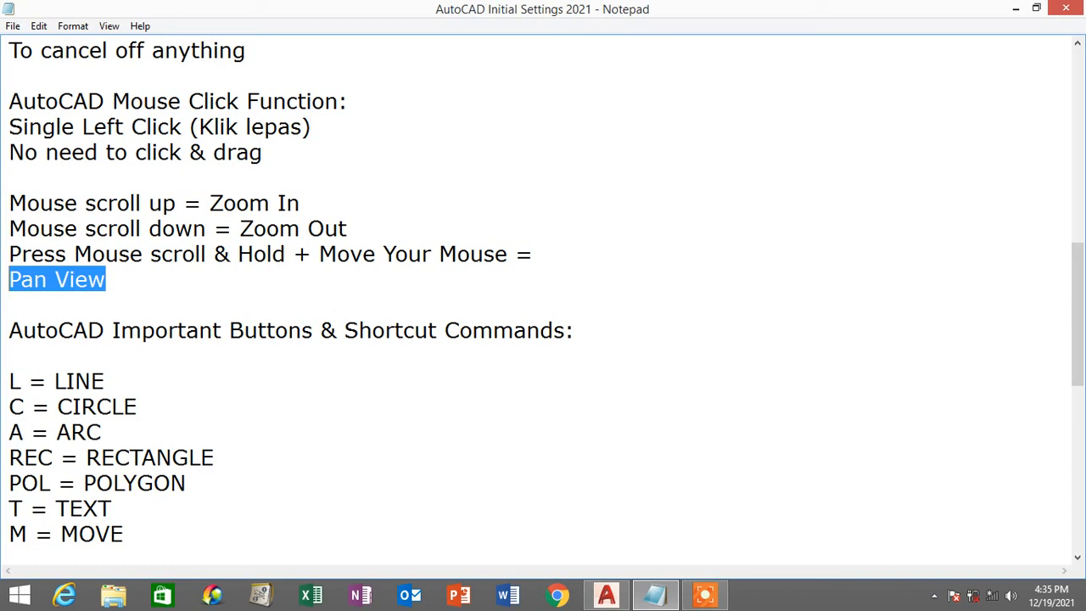
# Step: Highlight the shortcut commands heading and the list from L = LINE through MI = MIRROR in the notes, and return to AutoCAD
pyautogui.moveTo(10, 331); pyautogui.dragTo(587, 330)
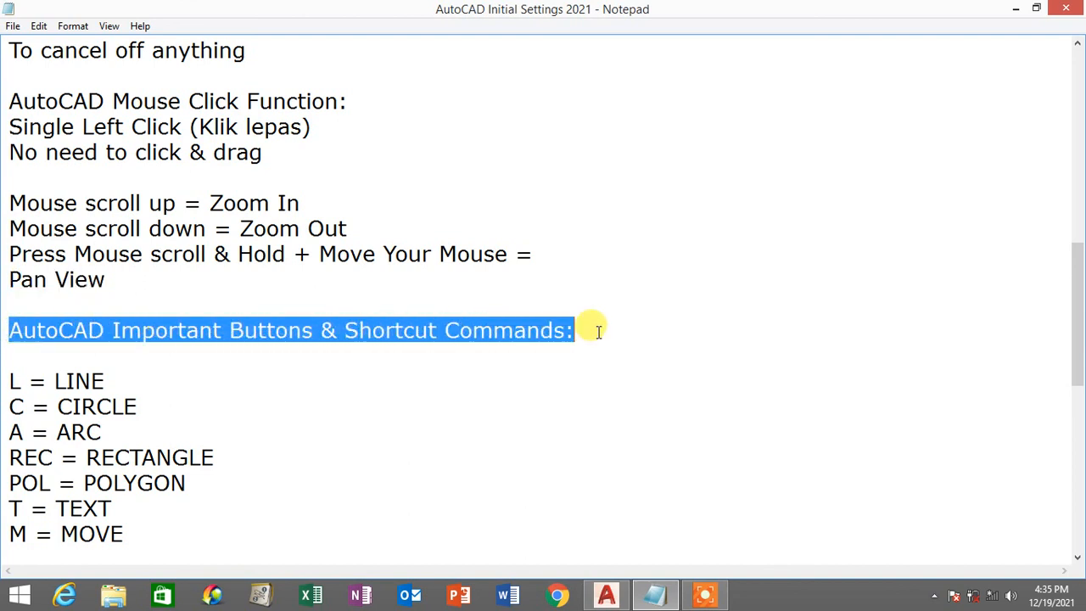
pyautogui.scroll(-1, 447, 327)
pyautogui.moveTo(11, 304); pyautogui.dragTo(256, 520)
pyautogui.scroll(-2, 243, 423)
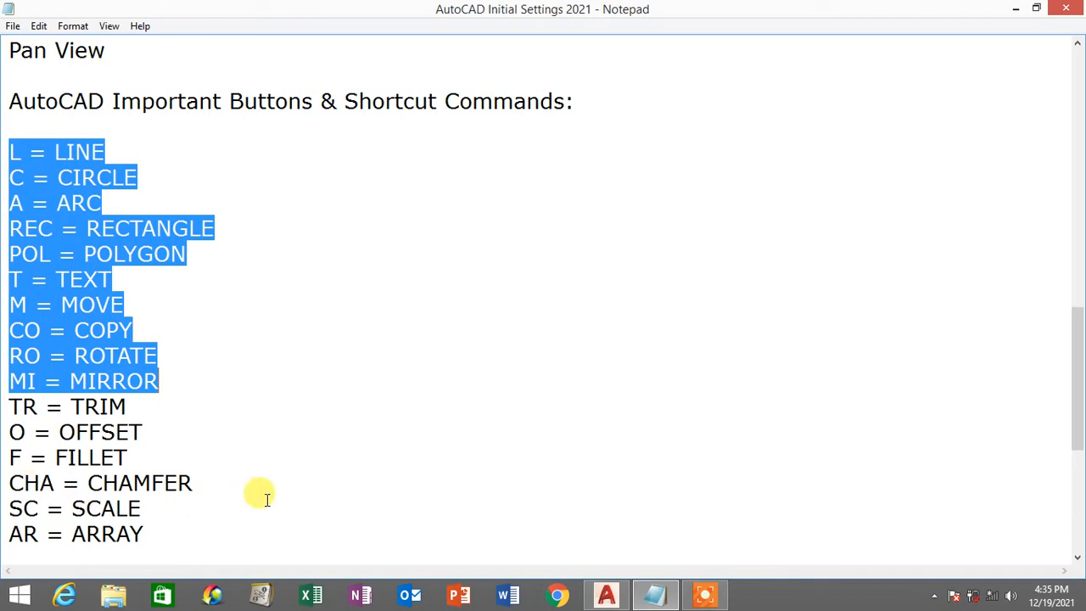
pyautogui.click(608, 598)
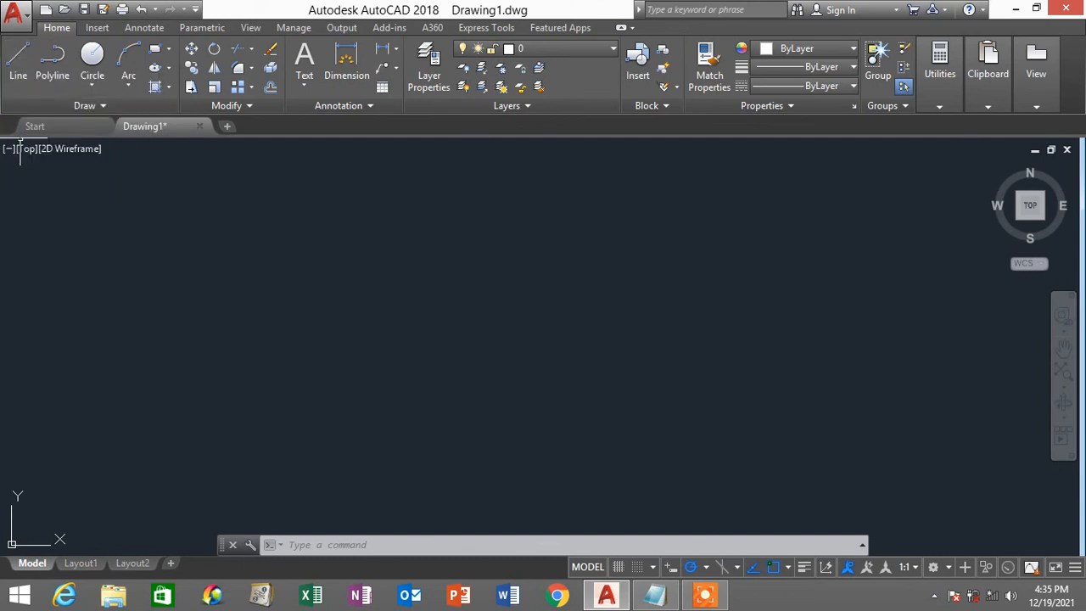
# Step: Draw a horizontal line with a vertical line down from its right end, toggling polar tracking off and back on before placing the second point
pyautogui.click(21, 73)
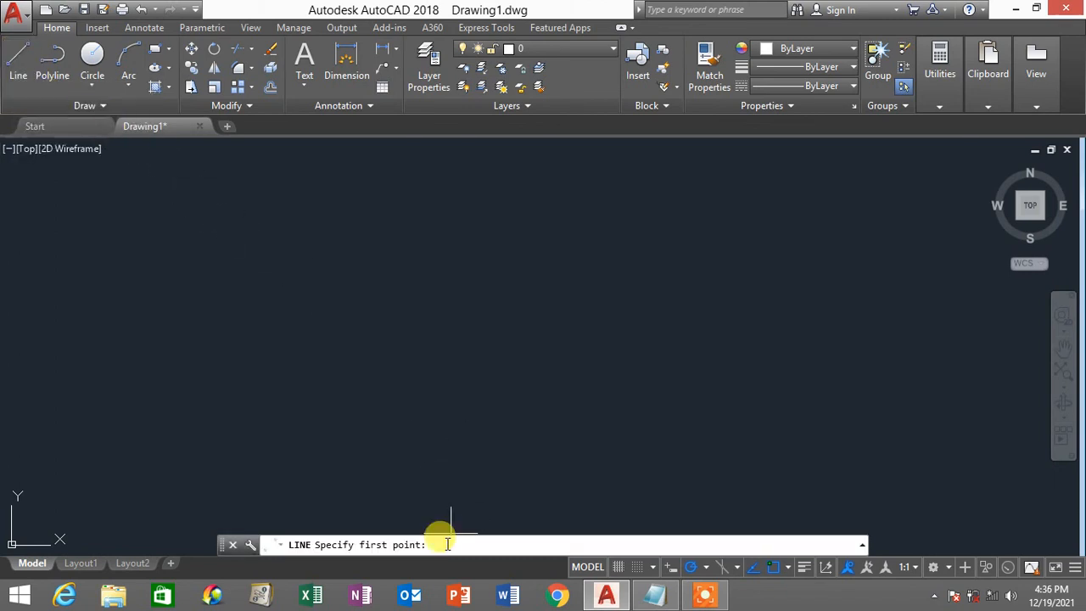
pyautogui.click(15, 65)
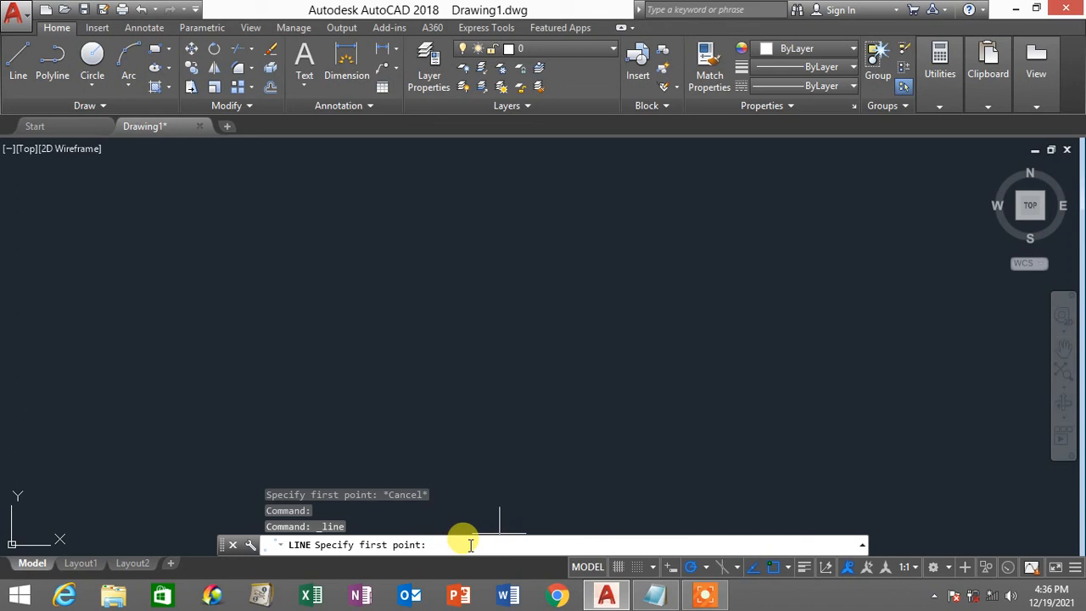
pyautogui.click(280, 195)
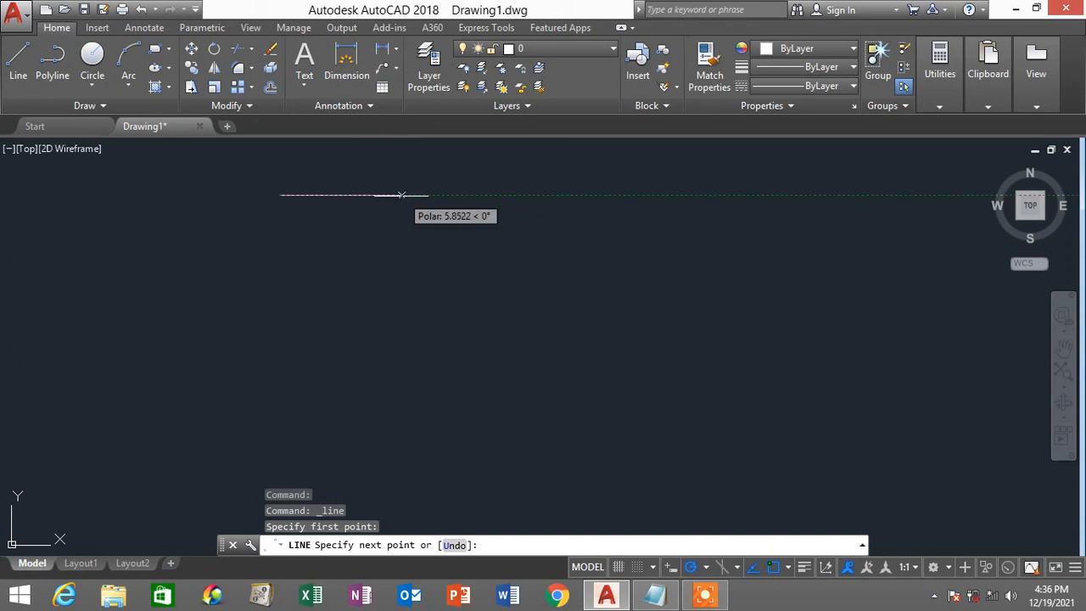
pyautogui.click(693, 568)
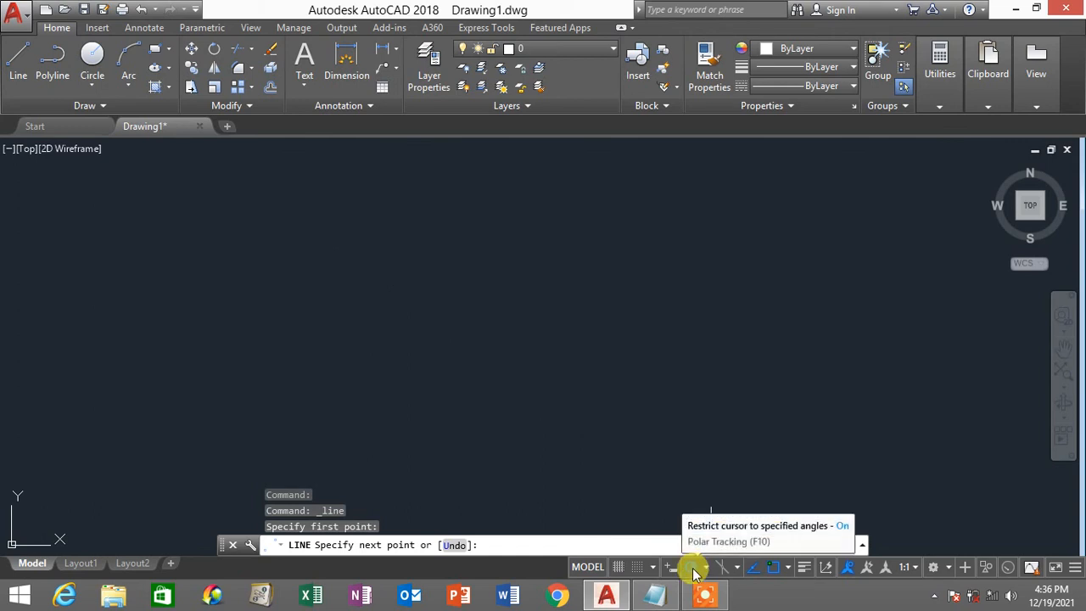
pyautogui.click(694, 572)
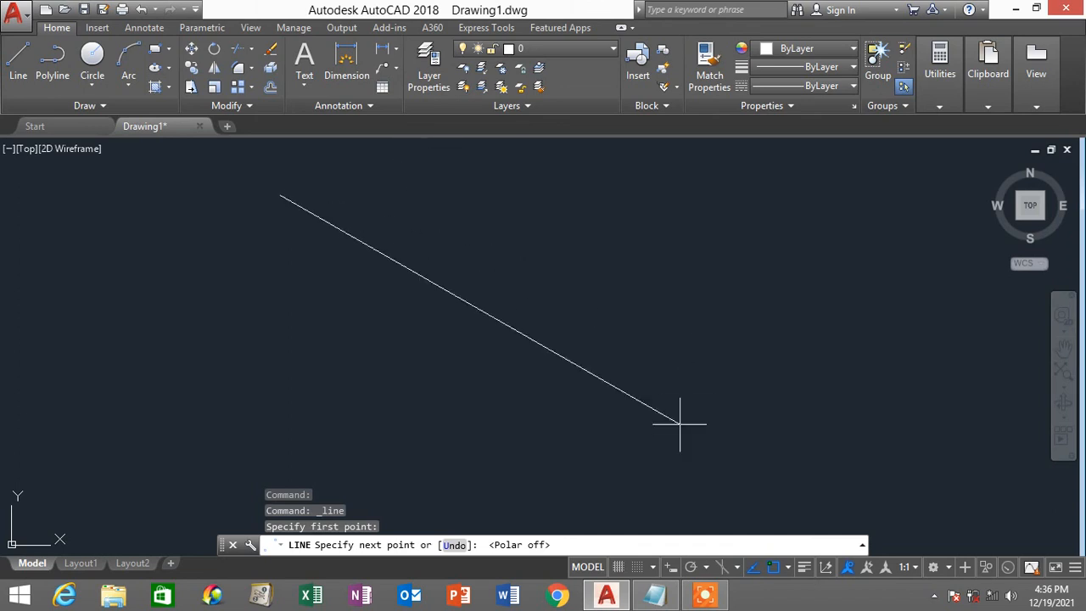
pyautogui.click(691, 568)
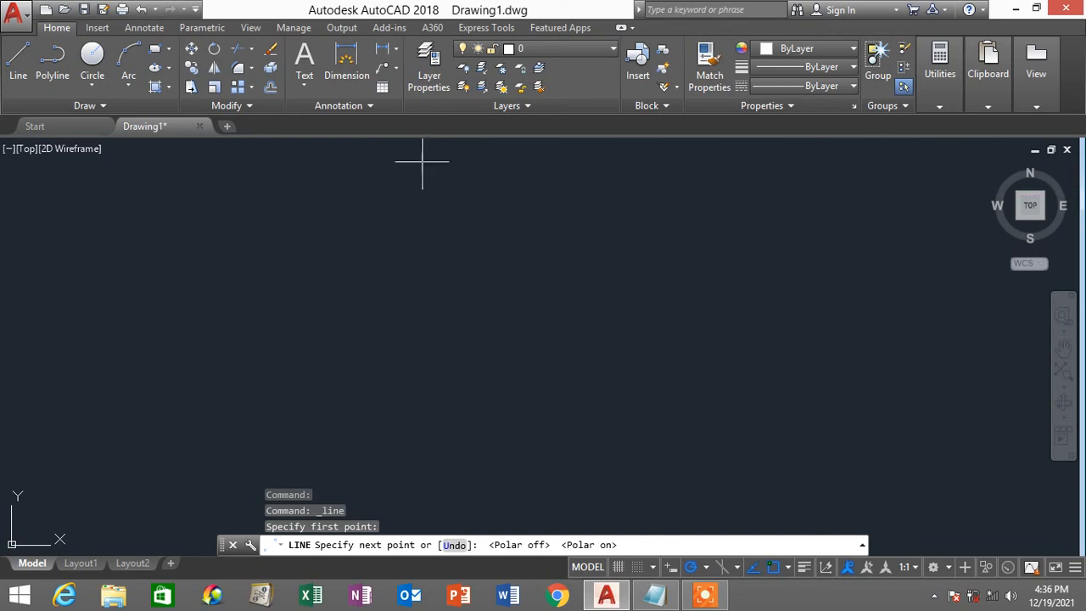
pyautogui.click(498, 194)
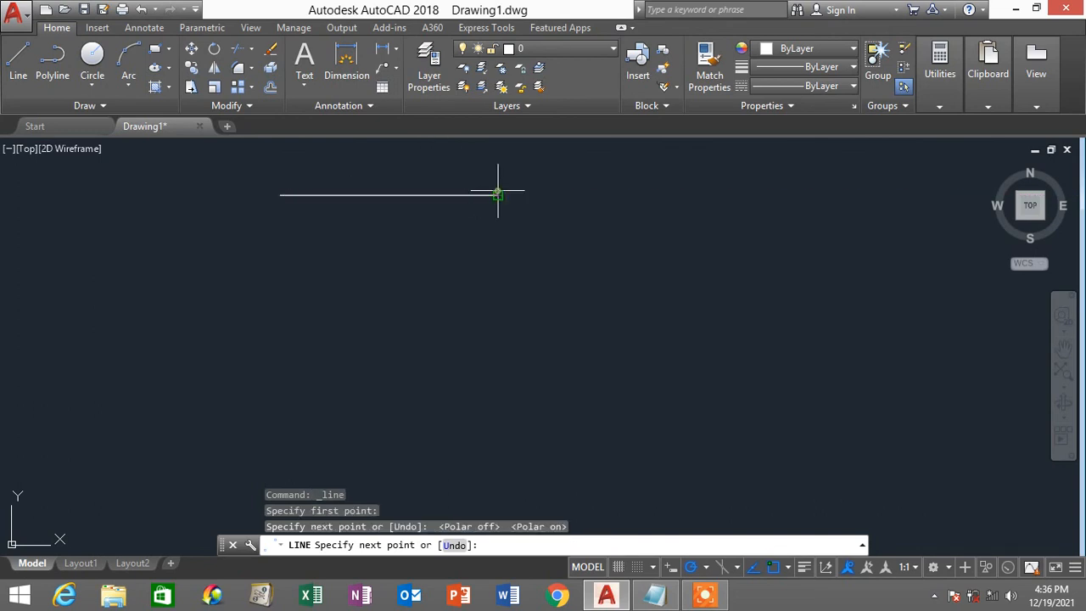
pyautogui.click(499, 384)
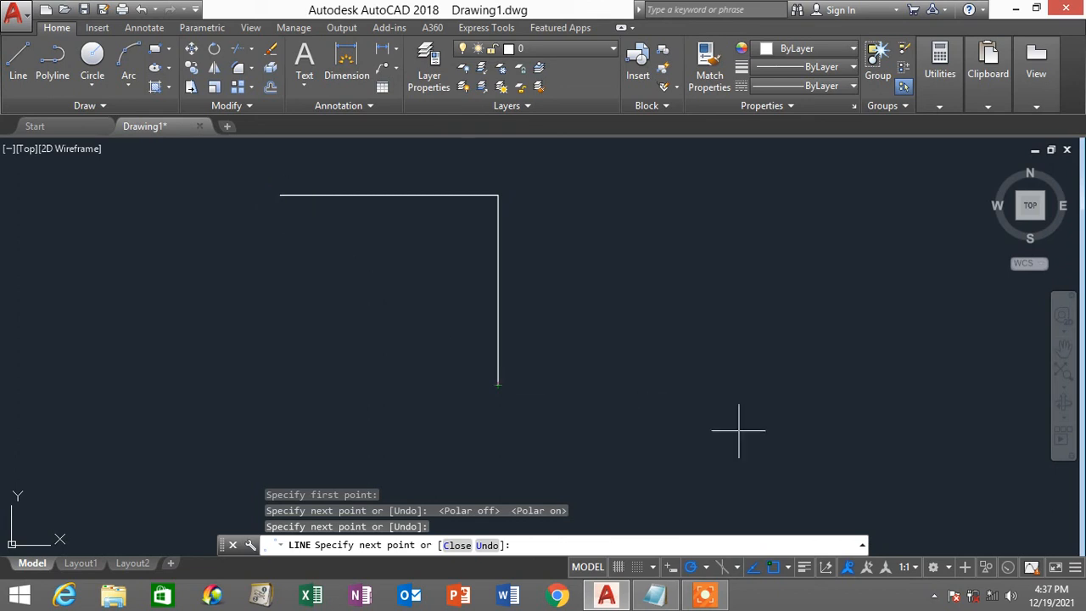
# Step: Toggle object snap tracking and object snap off and back on, and close the triangle at the horizontal line's left endpoint
pyautogui.click(757, 570)
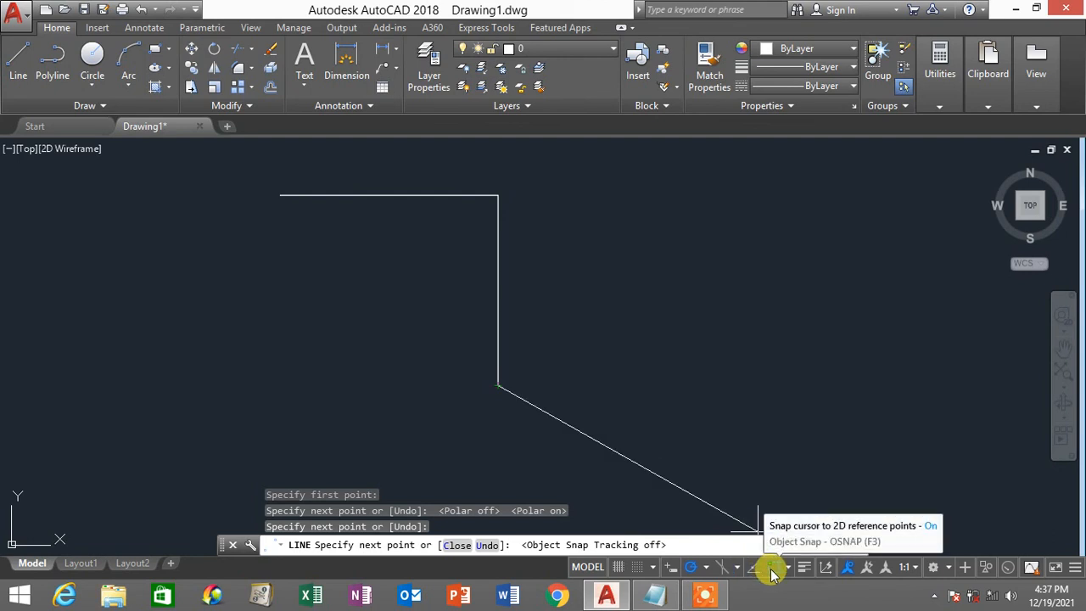
pyautogui.click(772, 573)
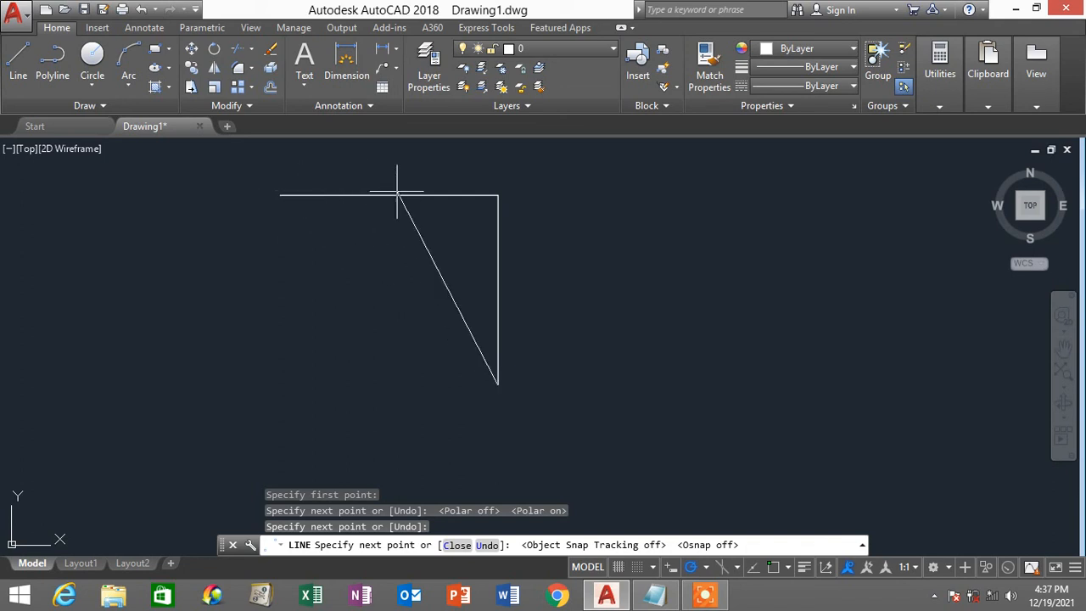
pyautogui.click(755, 574)
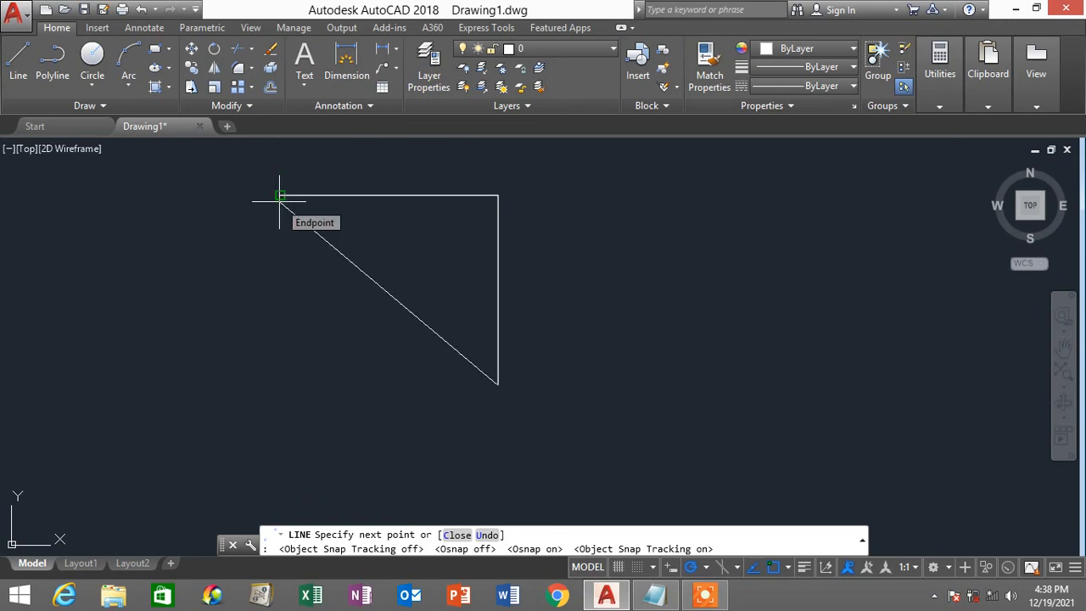
pyautogui.click(280, 197)
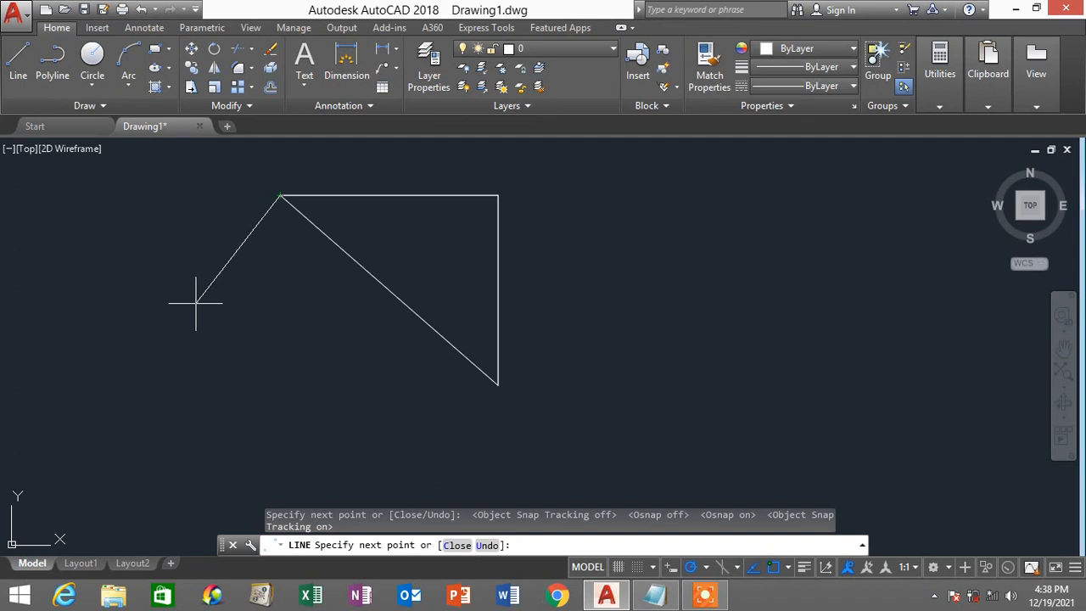
pyautogui.press('Escape')
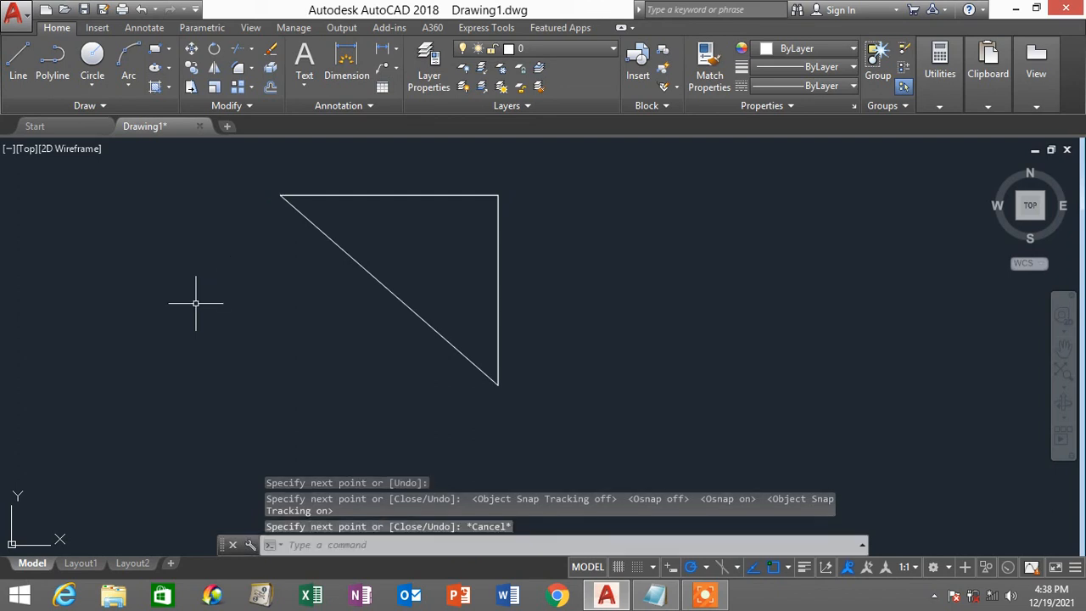
# Step: Review the AutoCAD Mouse Click Function section in the Notepad notes, highlighting its heading, no-drag line and single left click line, and return to AutoCAD
pyautogui.click(660, 597)
pyautogui.scroll(5, 393, 303)
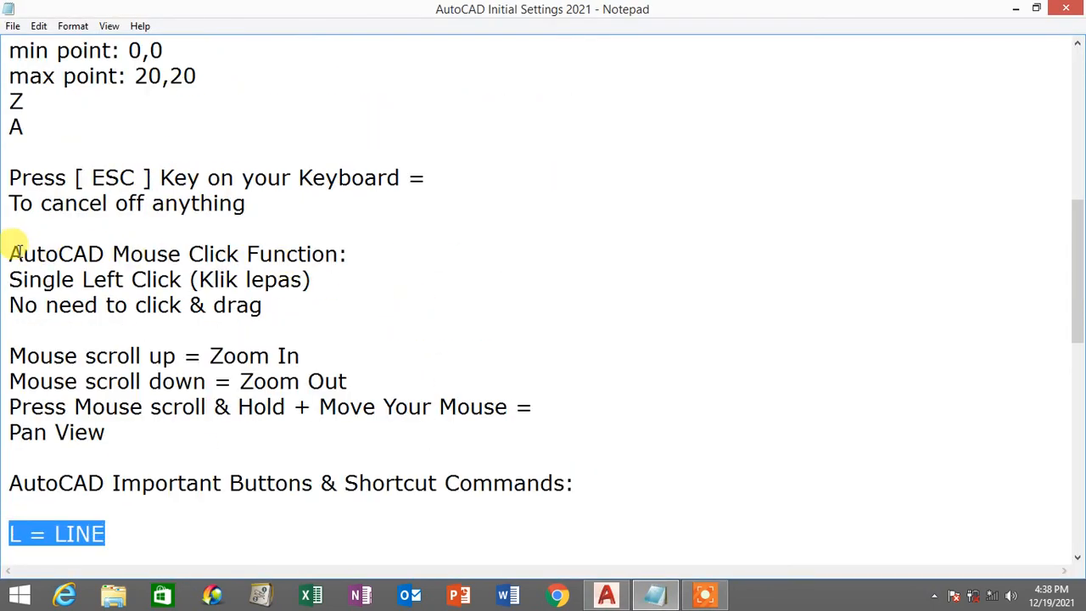
pyautogui.moveTo(8, 246); pyautogui.dragTo(364, 245)
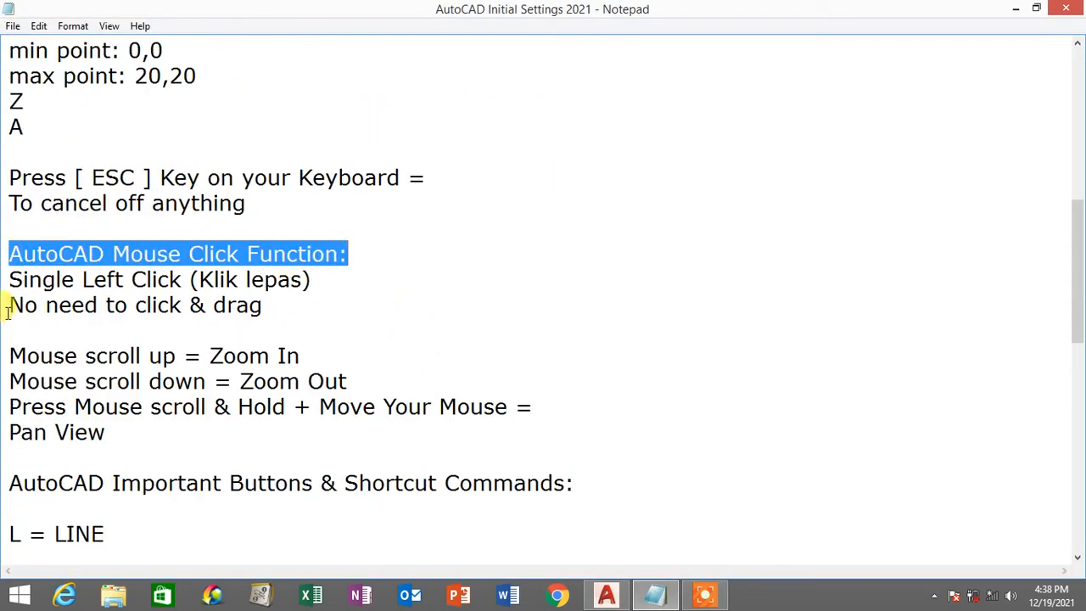
pyautogui.moveTo(8, 310); pyautogui.dragTo(308, 311)
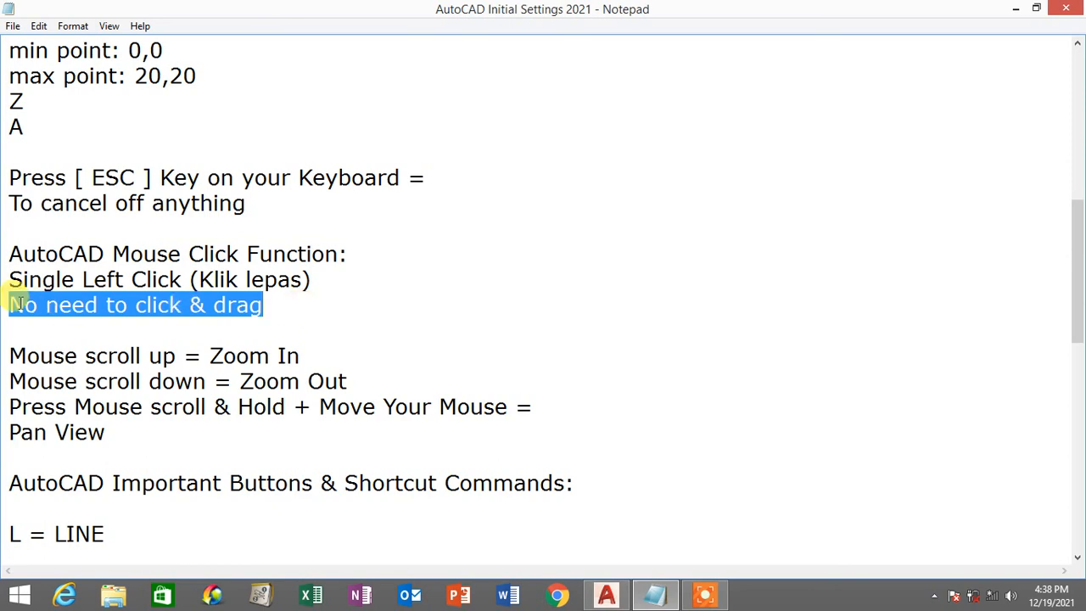
pyautogui.moveTo(8, 280); pyautogui.dragTo(314, 280)
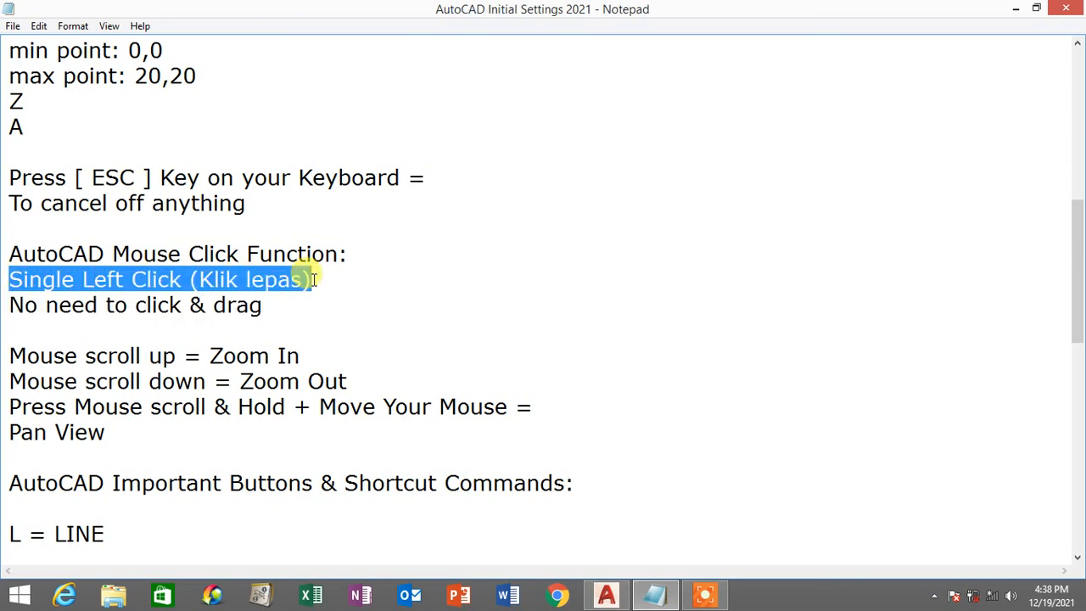
pyautogui.click(606, 595)
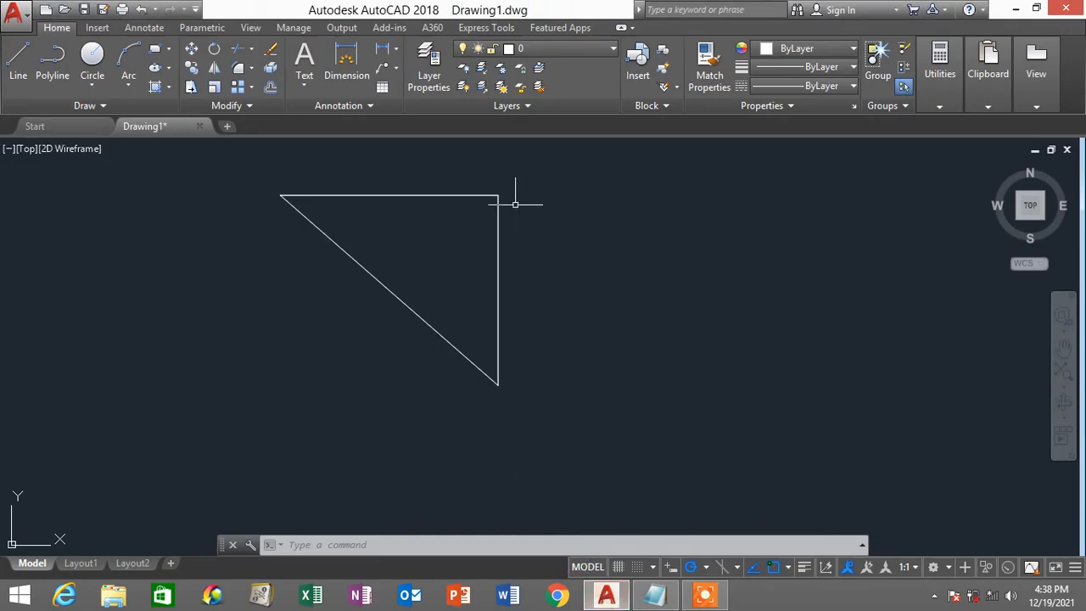
# Step: Erase the triangle's horizontal line, erase the vertical and sloped lines together, and undo both erasures
pyautogui.click(380, 194)
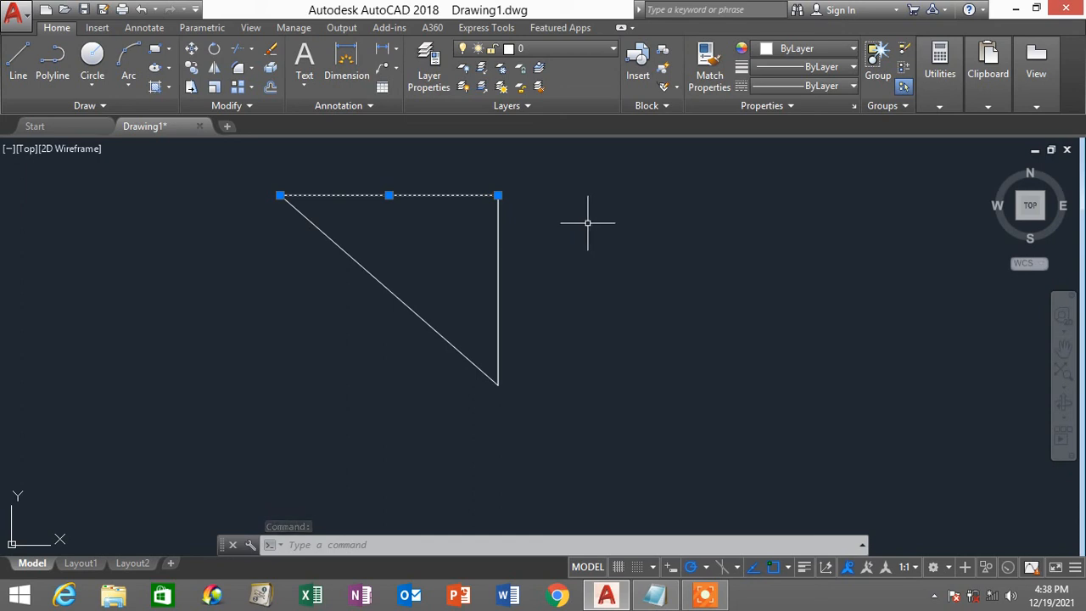
pyautogui.press('Delete')
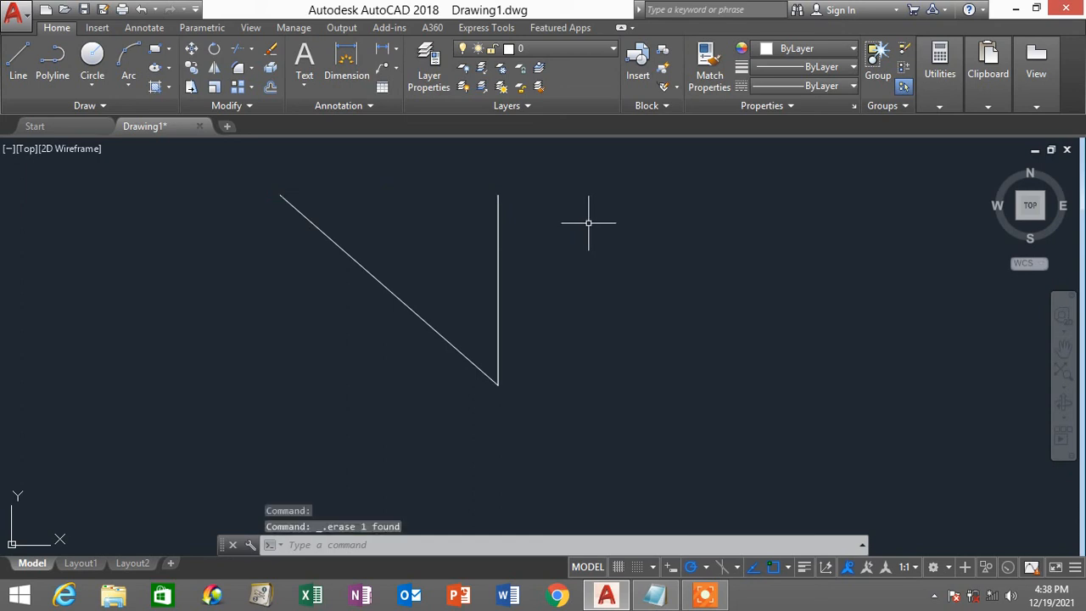
pyautogui.click(498, 292)
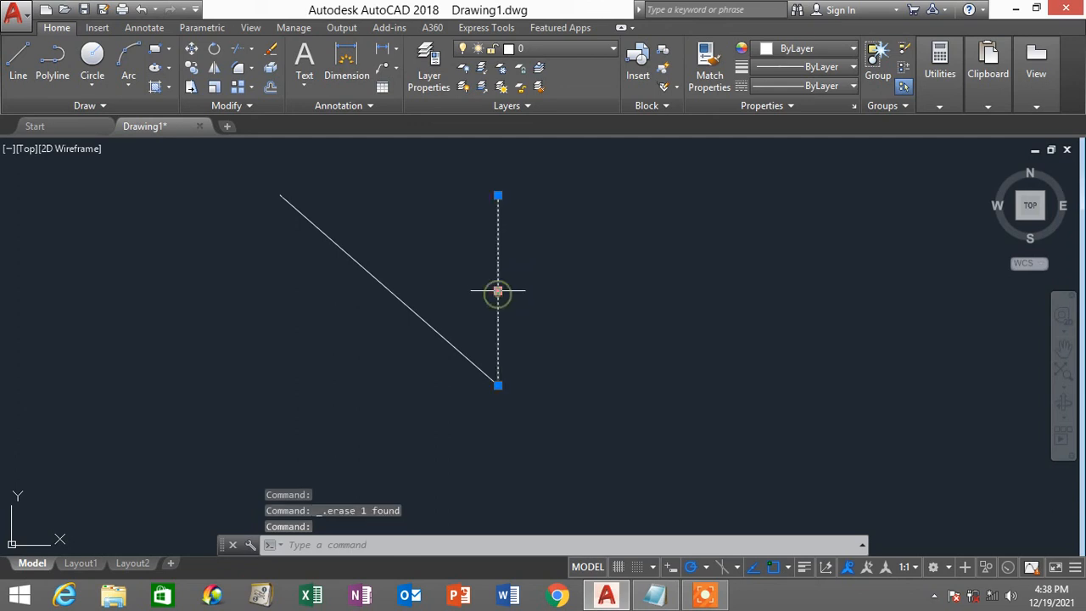
pyautogui.click(431, 326)
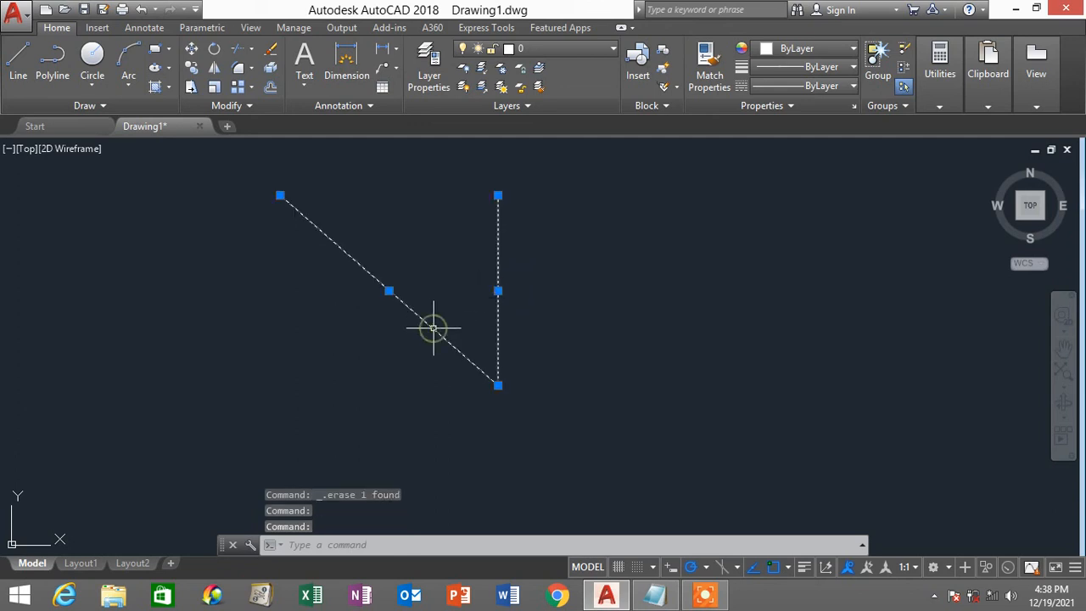
pyautogui.press('Delete')
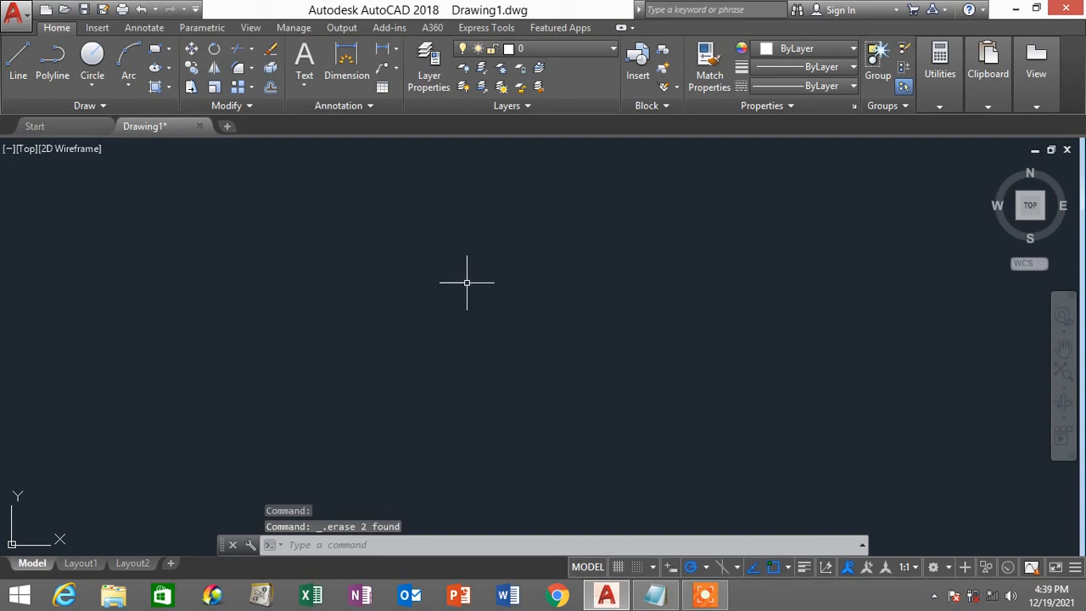
pyautogui.click(141, 10)
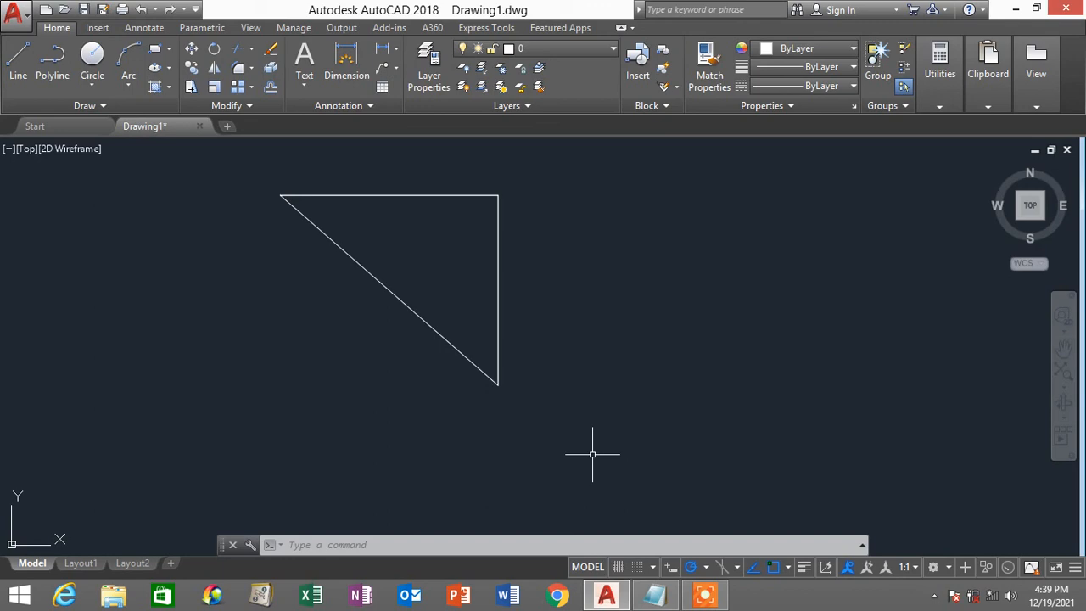
# Step: Switch to the Notepad notes, highlight the no-drag line and the words Single Left Click, and return to AutoCAD
pyautogui.click(654, 594)
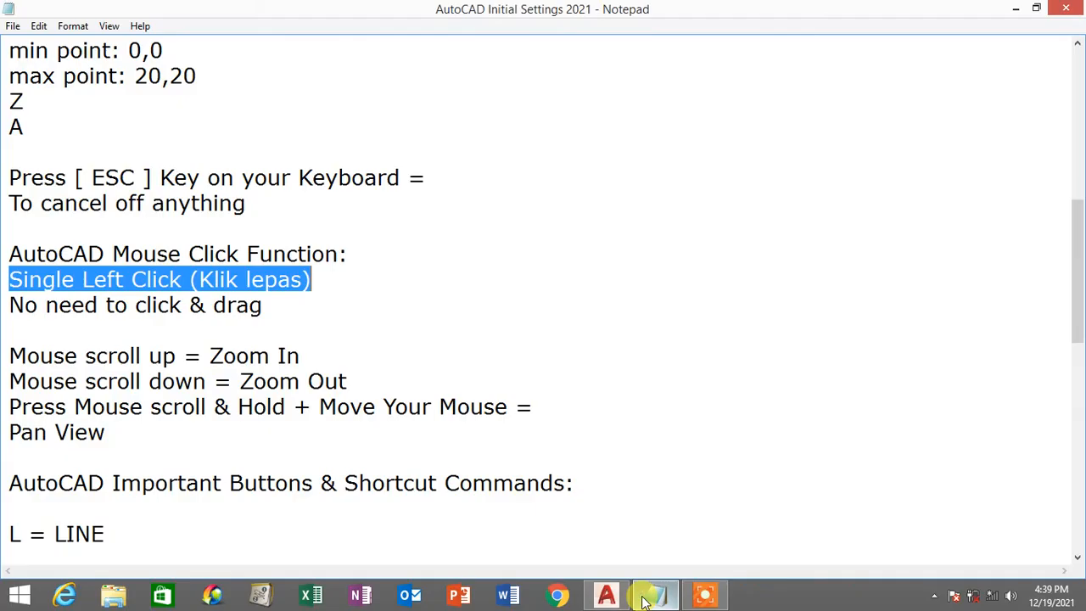
pyautogui.moveTo(11, 305); pyautogui.dragTo(291, 309)
pyautogui.moveTo(9, 279); pyautogui.dragTo(181, 279)
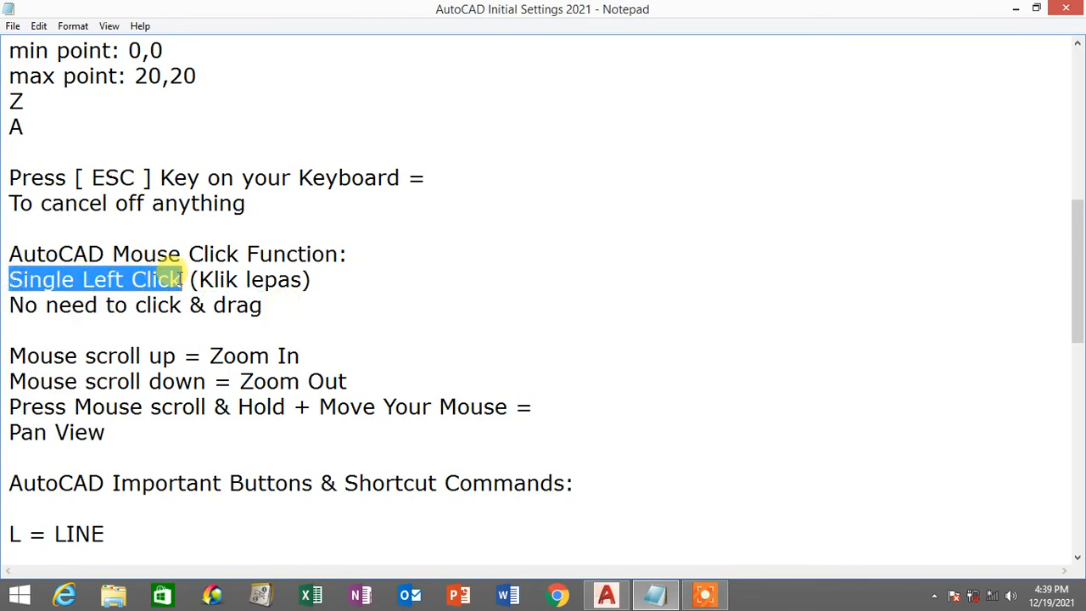
pyautogui.click(1018, 9)
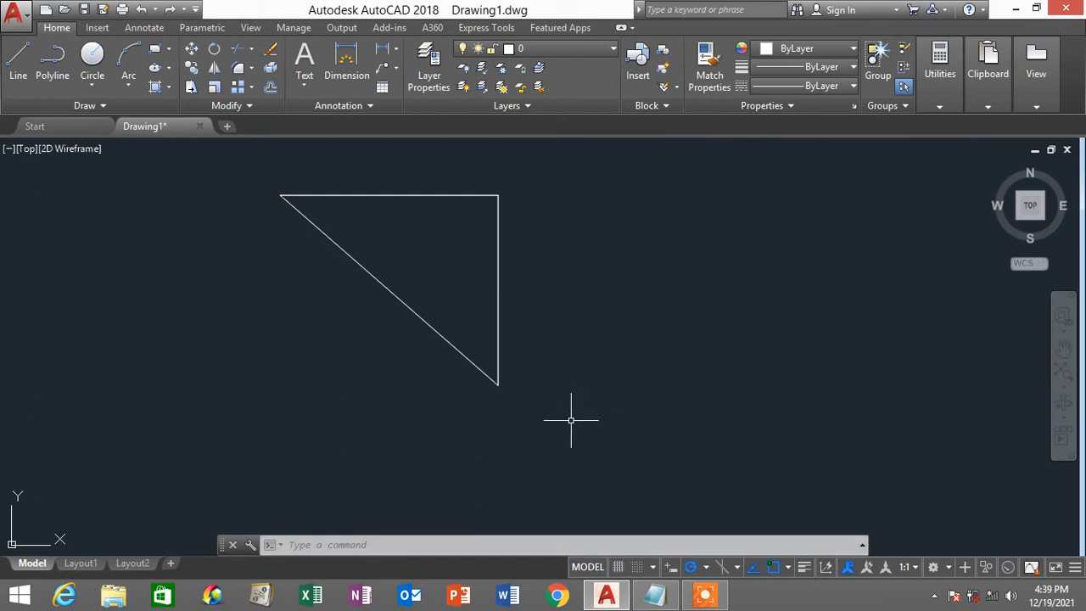
# Step: Select the whole triangle with a crossing window and erase it
pyautogui.click(571, 419)
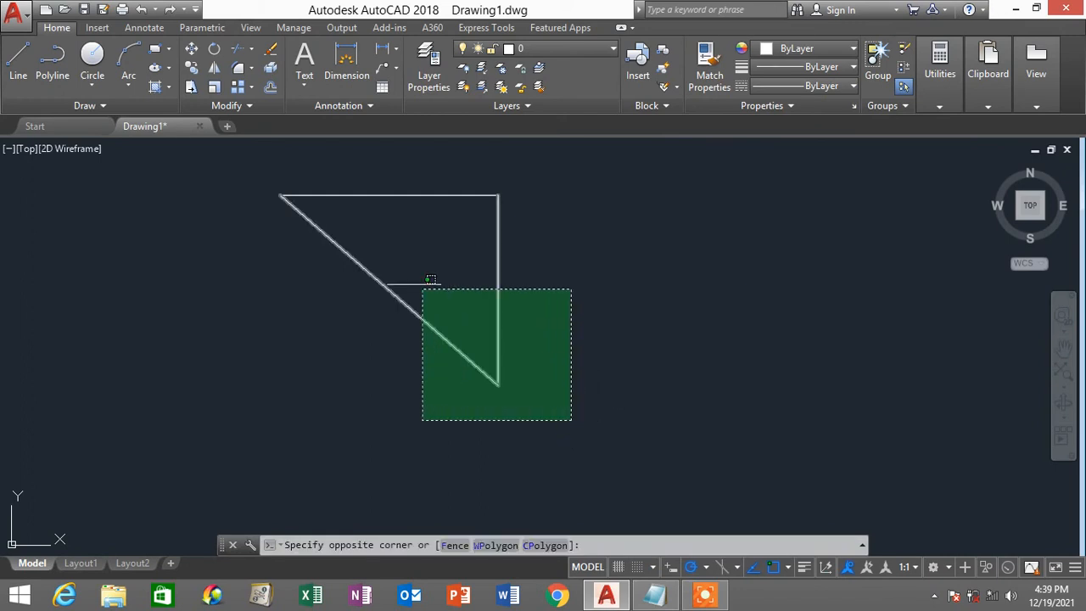
pyautogui.click(225, 160)
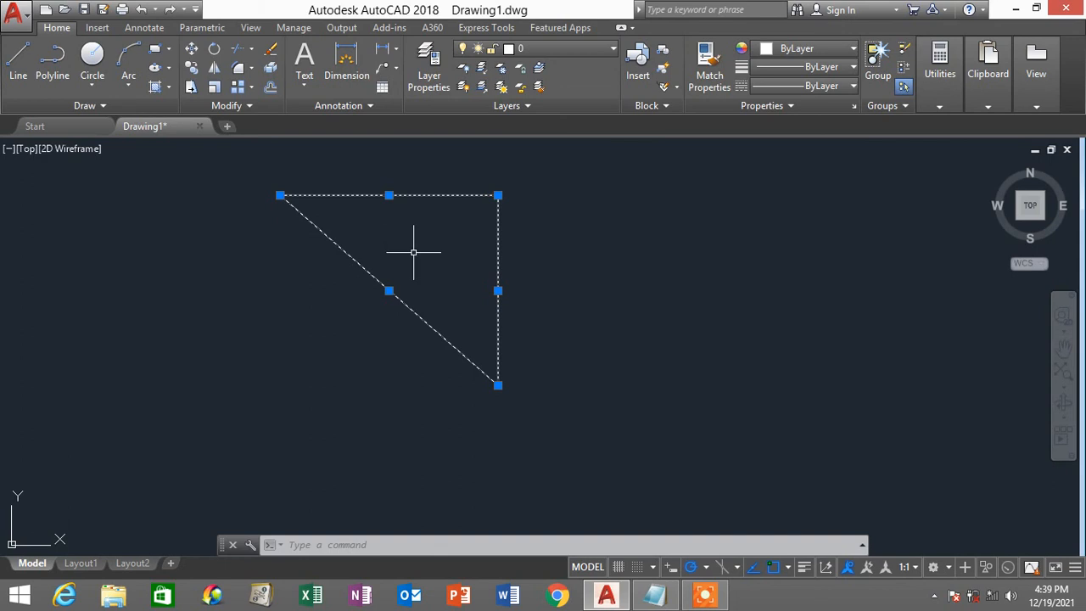
pyautogui.press('Delete')
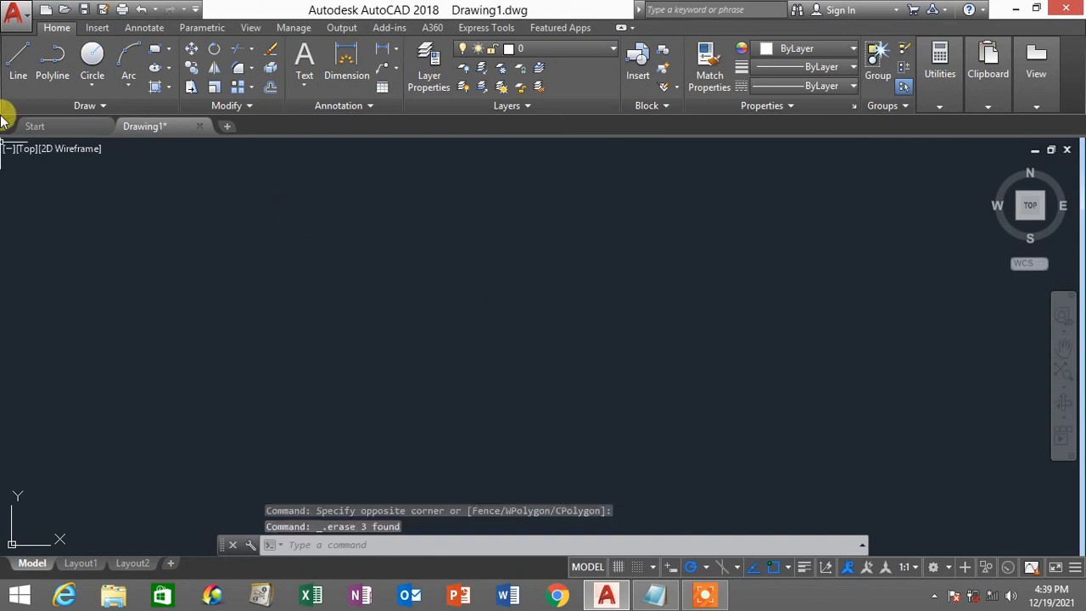
# Step: Draw a horizontal line 10 units long to the right, followed by a vertical line 8 units long downward
pyautogui.click(15, 63)
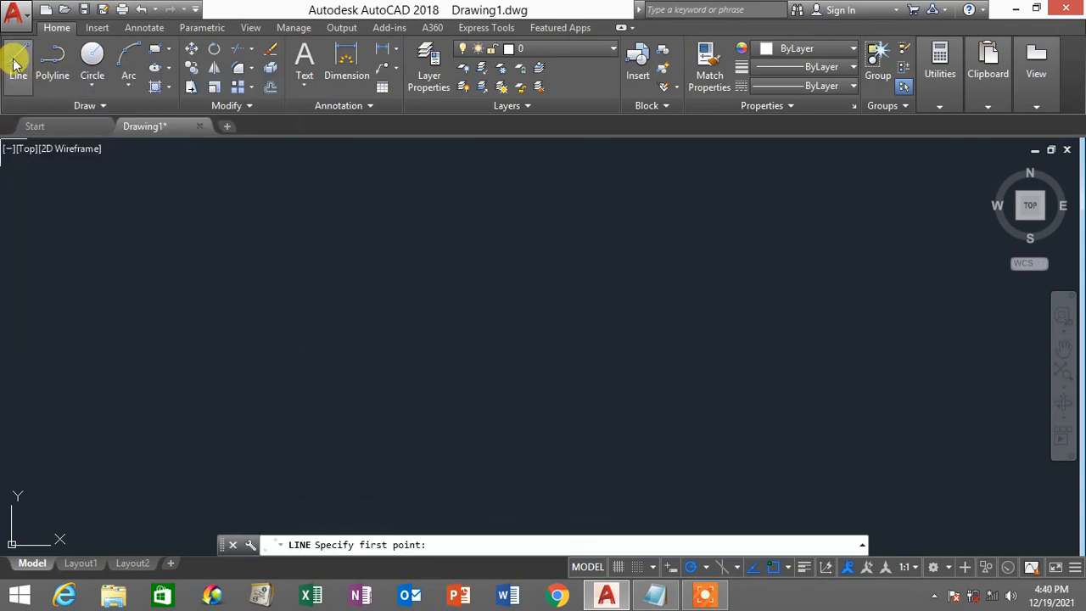
pyautogui.click(278, 212)
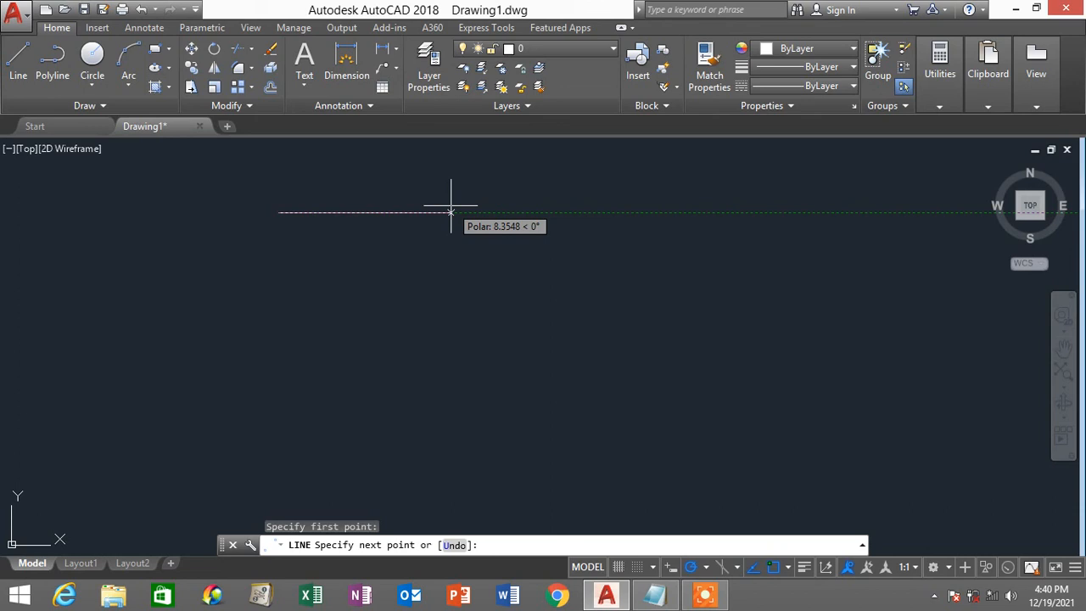
pyautogui.write('10')
pyautogui.press('Return')
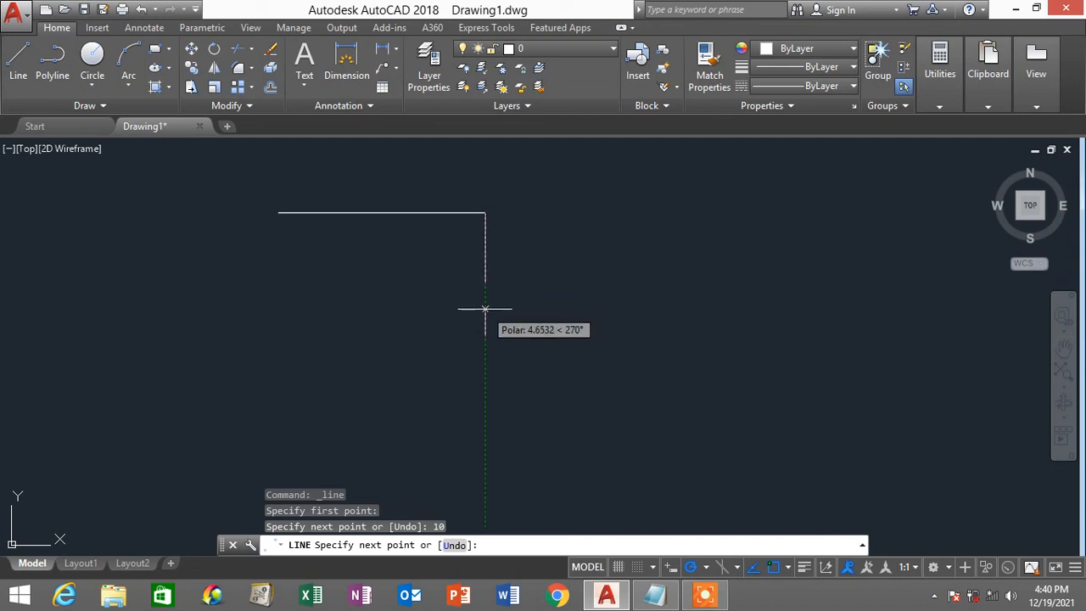
pyautogui.write('8')
pyautogui.press('Return')
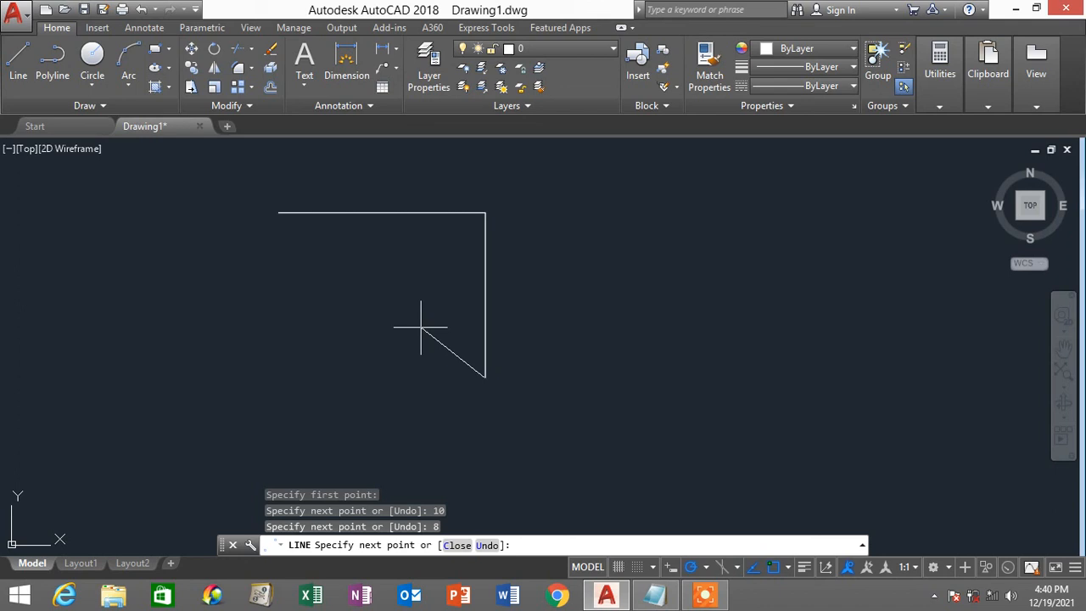
# Step: Continue the line chain to the horizontal line's midpoint, a free point at the lower left, and the chain's starting endpoint, and end the command
pyautogui.click(382, 213)
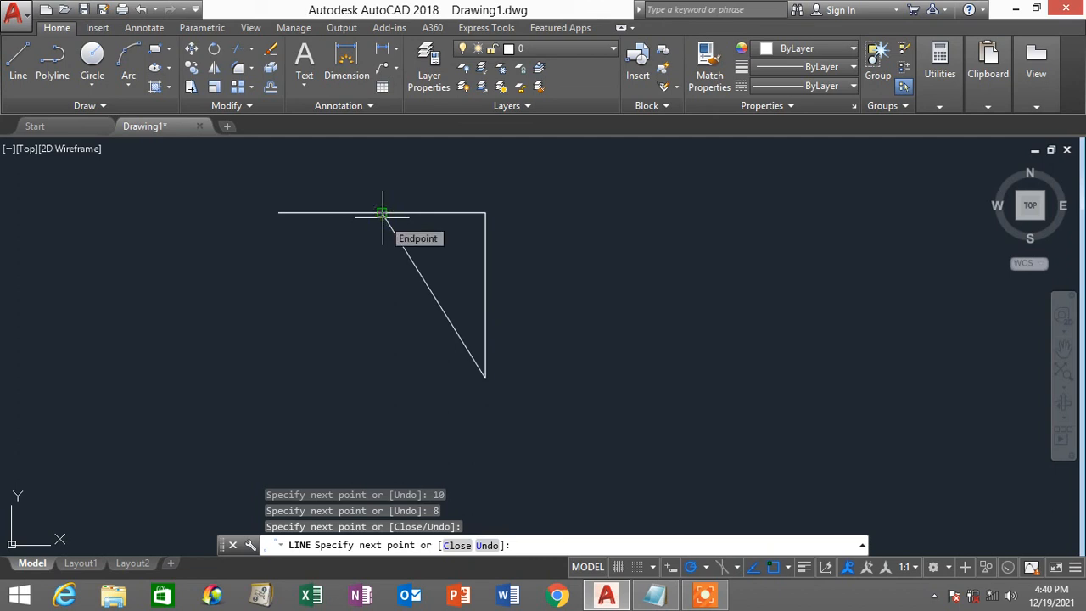
pyautogui.click(301, 376)
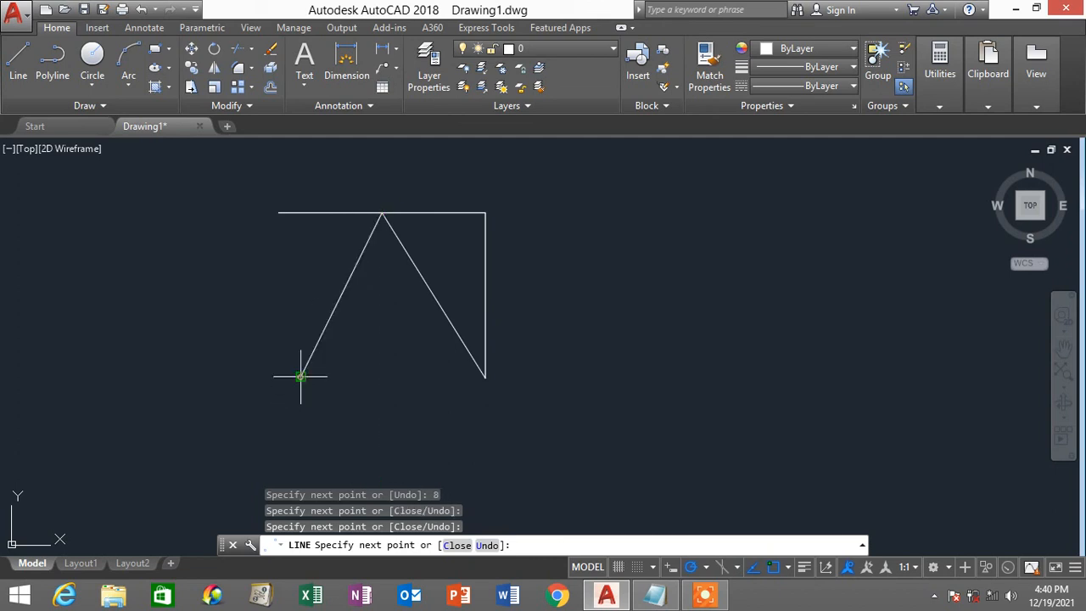
pyautogui.click(279, 213)
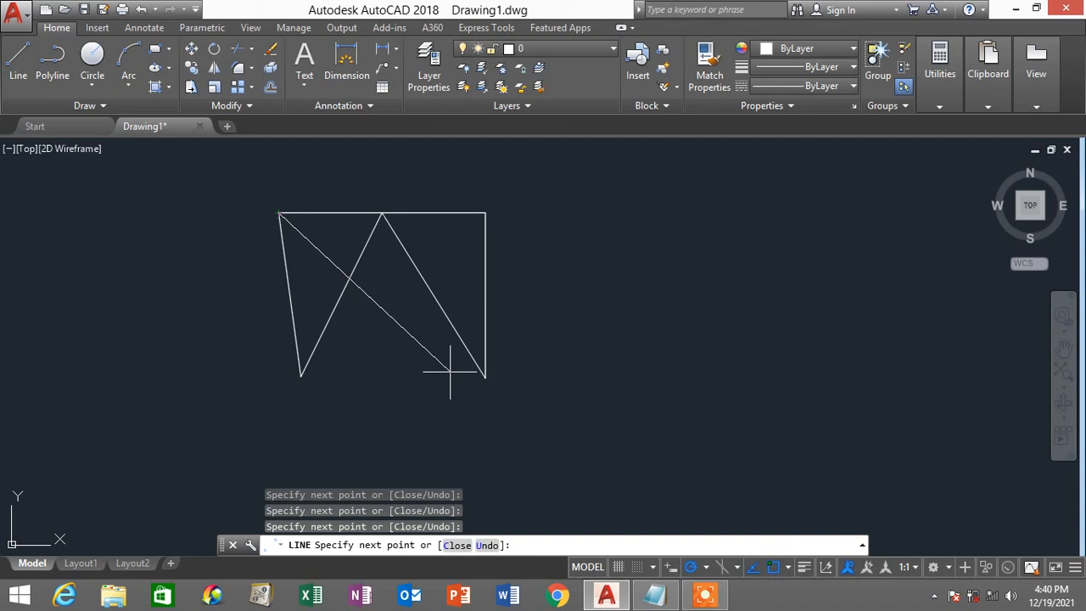
pyautogui.press('Escape')
# Step: Select the whole zigzag figure with a crossing window and erase it
pyautogui.click(578, 399)
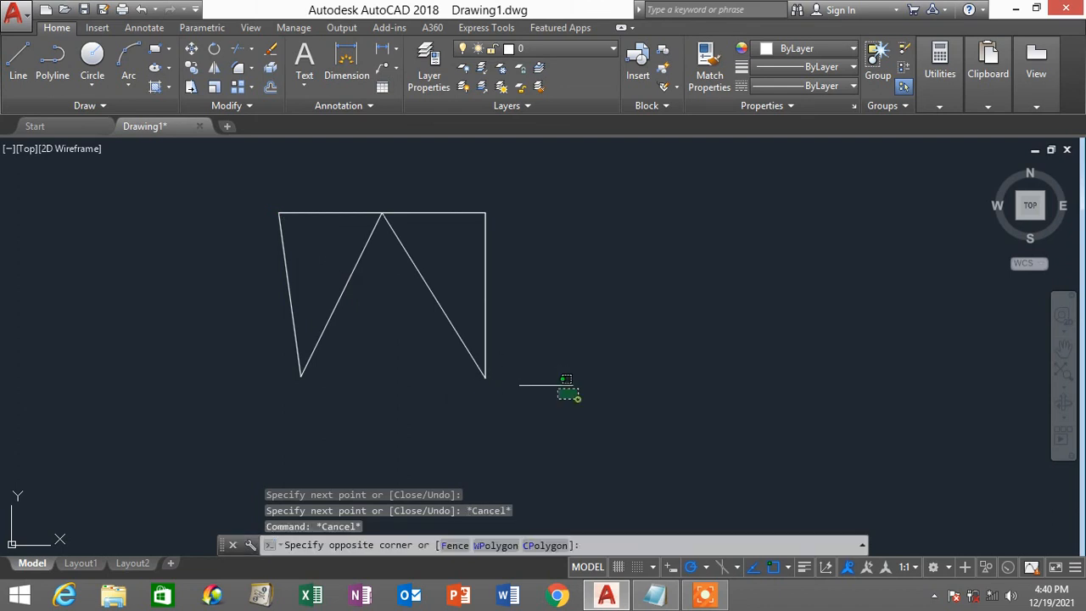
pyautogui.click(265, 190)
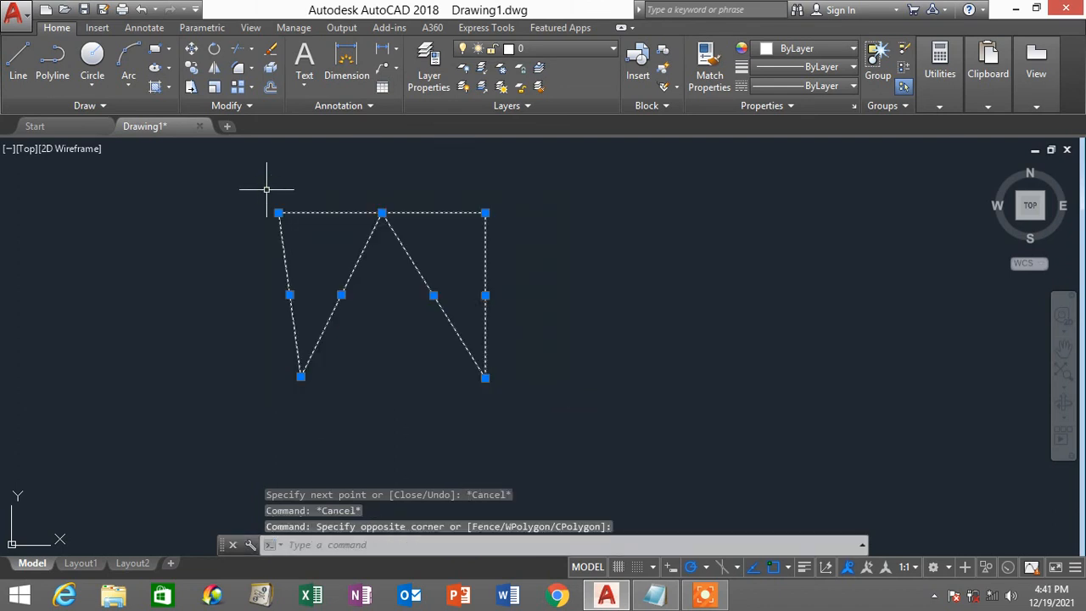
pyautogui.press('Delete')
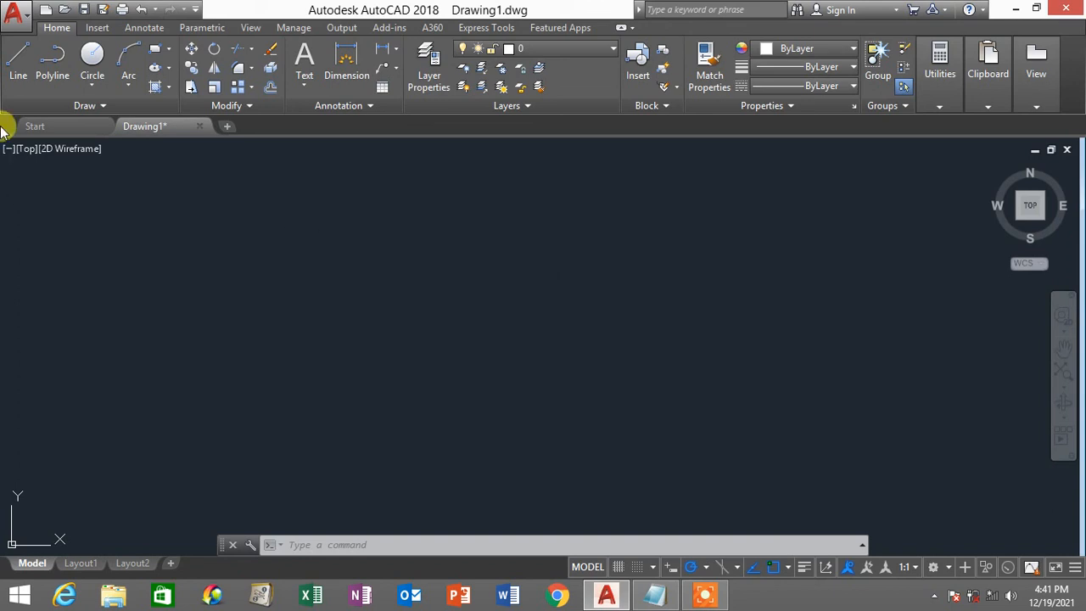
# Step: Draw a horizontal line 8.67 units long to the right, followed by a vertical line 16.87 units long downward
pyautogui.click(21, 54)
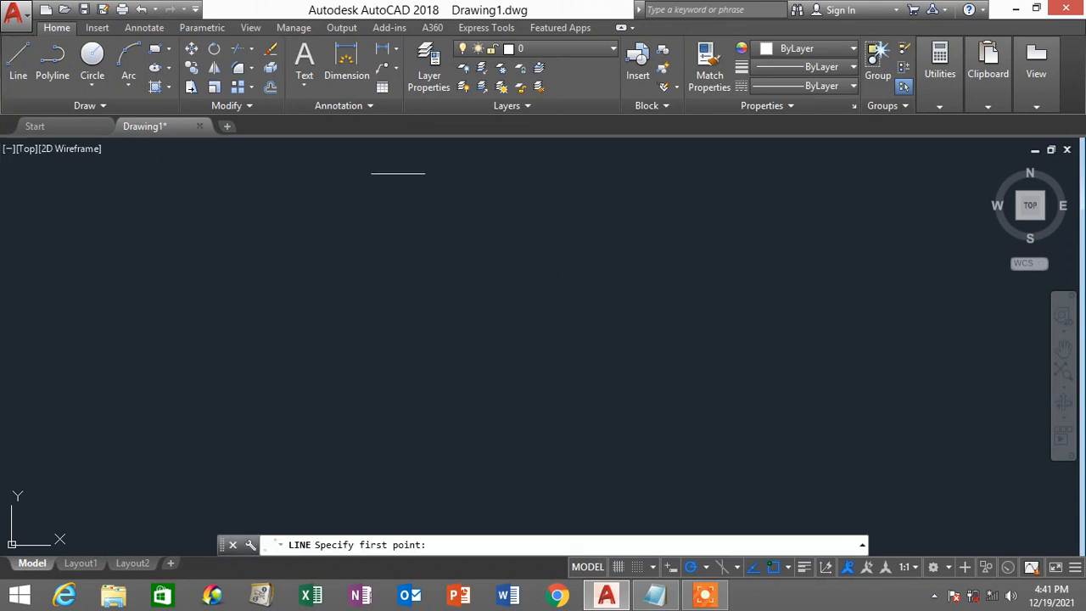
pyautogui.click(366, 177)
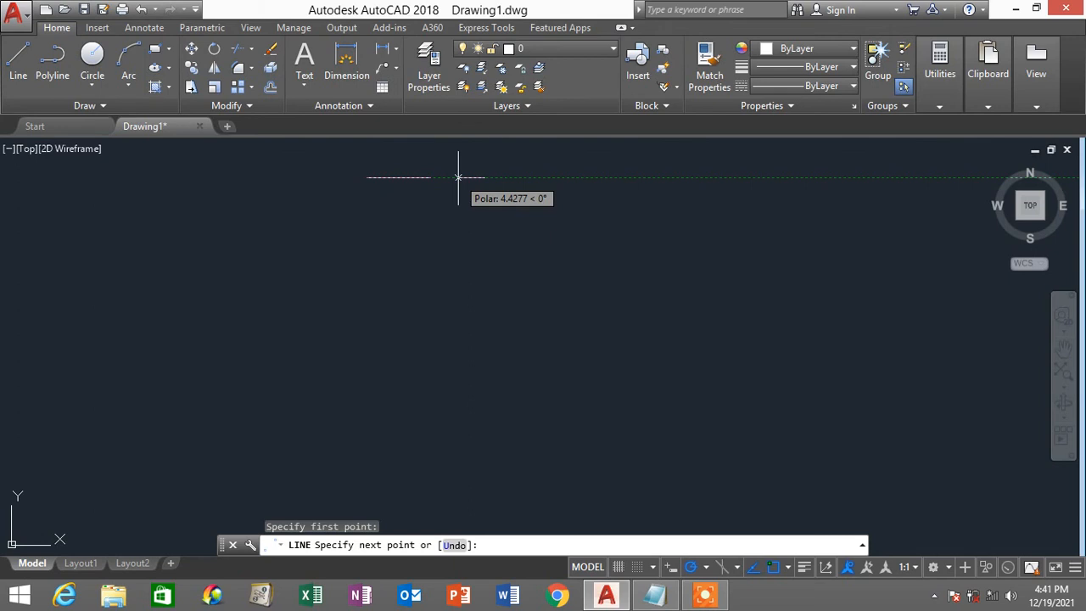
pyautogui.write('8.67')
pyautogui.press('Return')
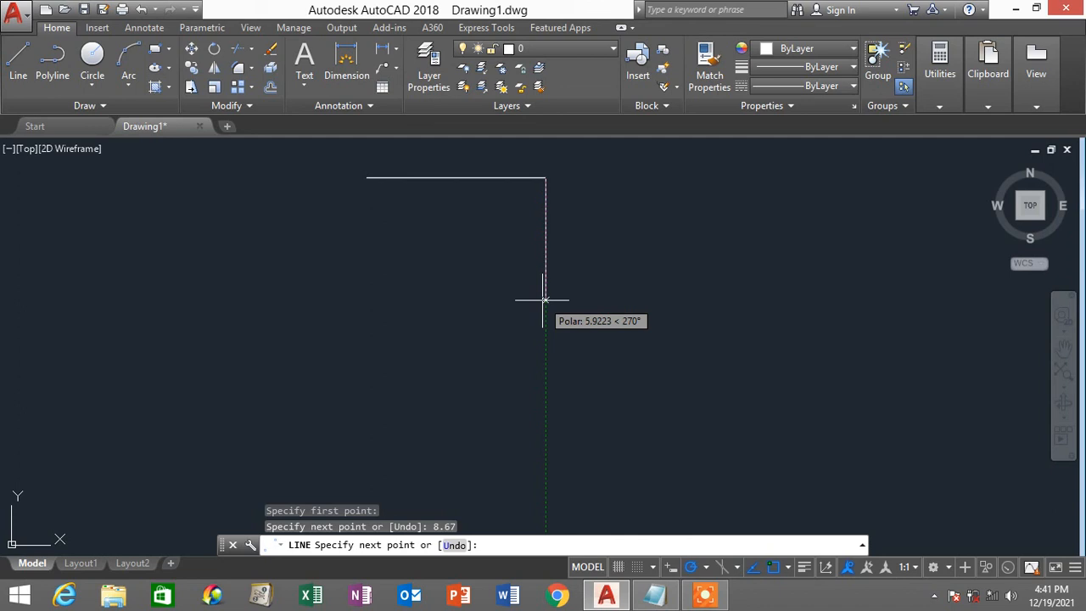
pyautogui.write('16.87')
pyautogui.press('Return')
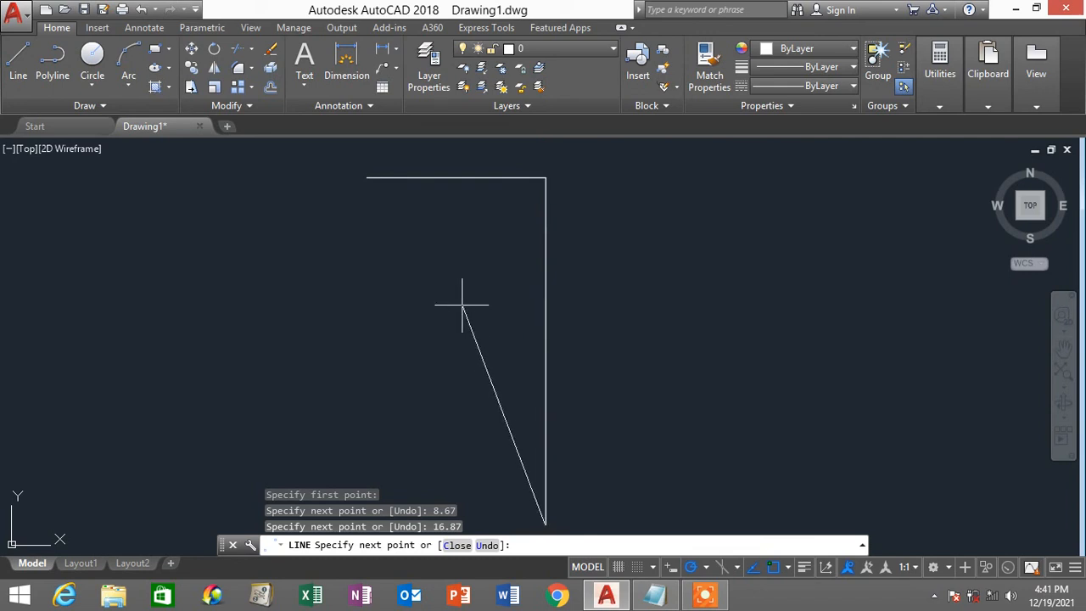
# Step: Complete the rectangle by tracking the bottom line to the point below the start point, closing the left side, and ending the command
pyautogui.moveTo(475, 303); pyautogui.dragTo(577, 285, button='middle')
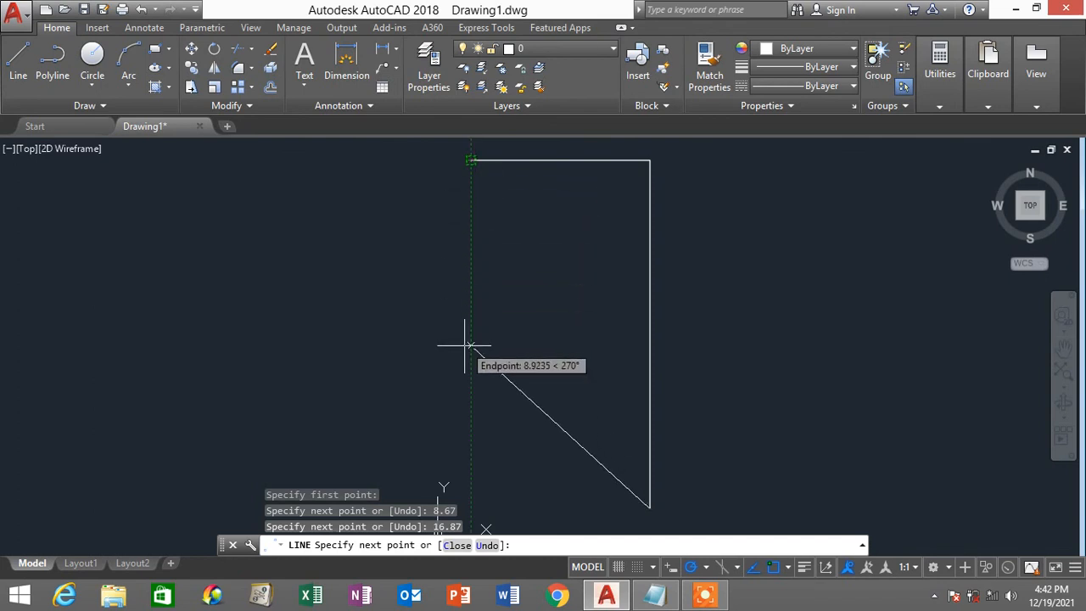
pyautogui.moveTo(451, 383); pyautogui.dragTo(571, 377, button='middle')
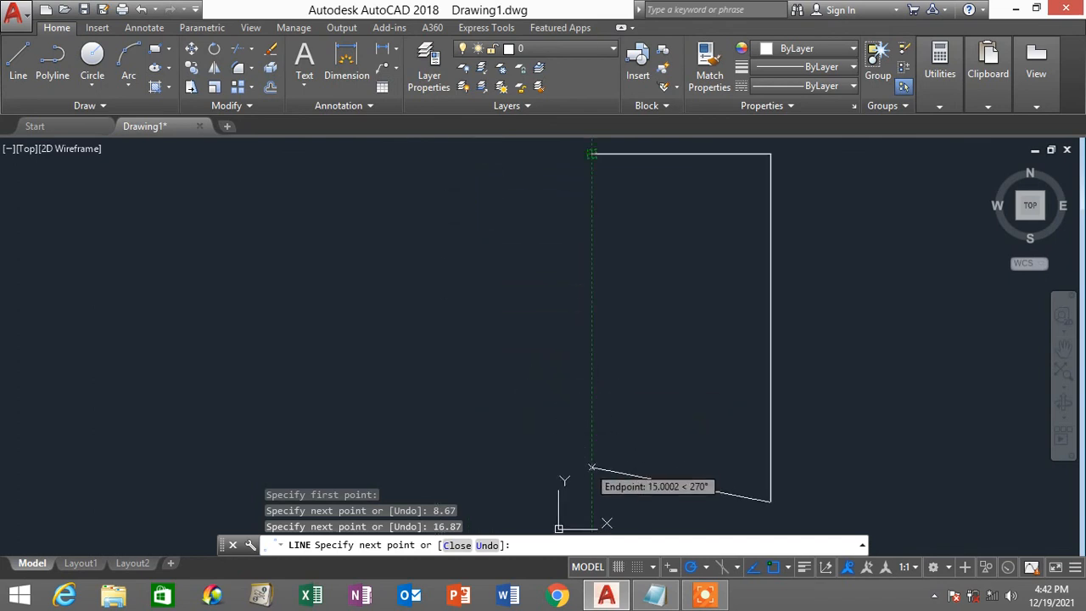
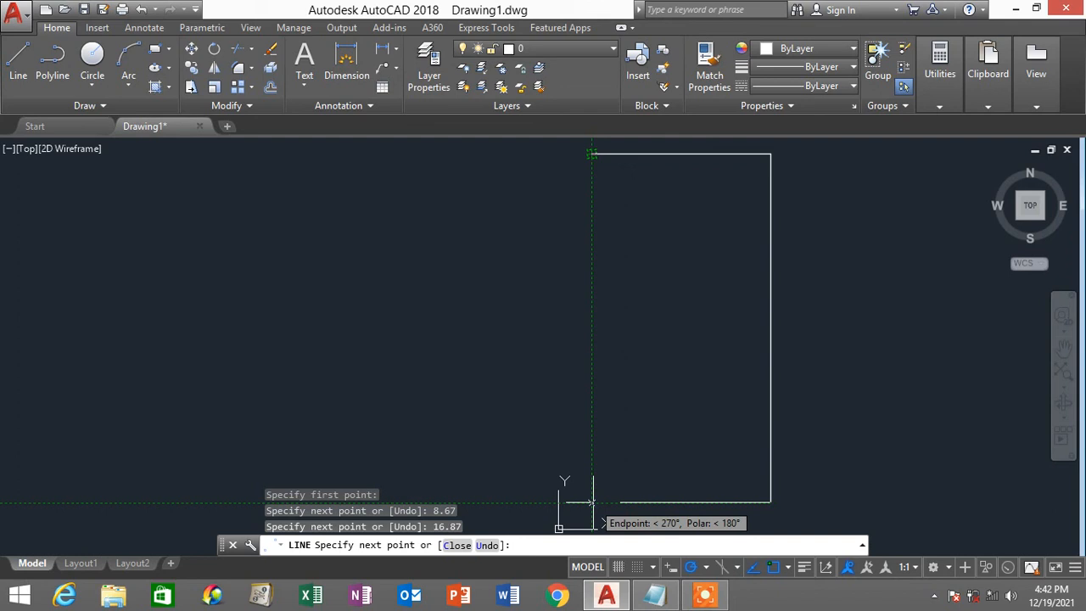
pyautogui.click(592, 502)
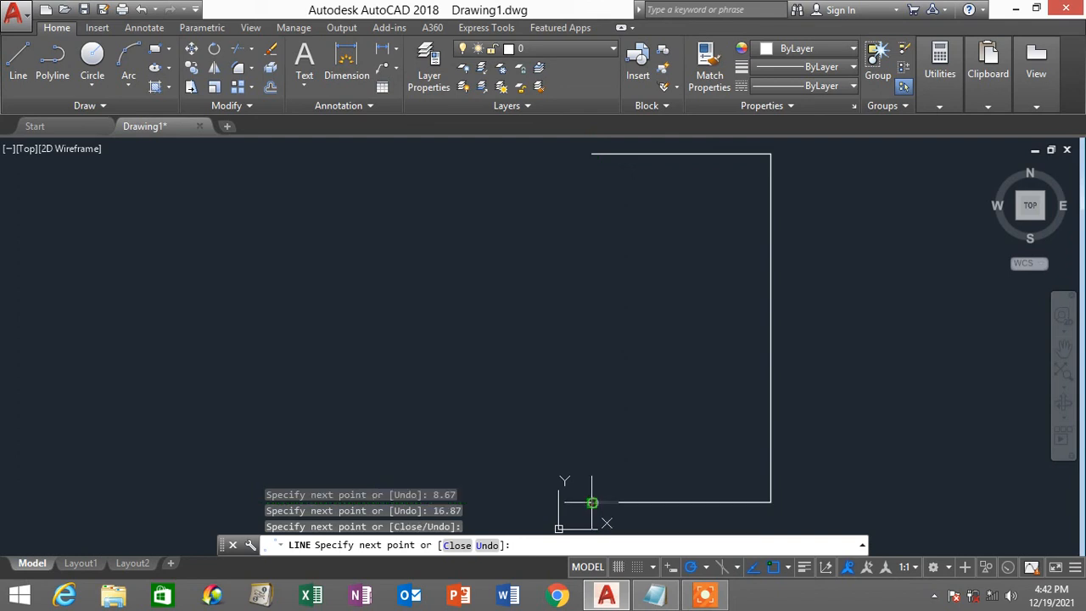
pyautogui.click(592, 156)
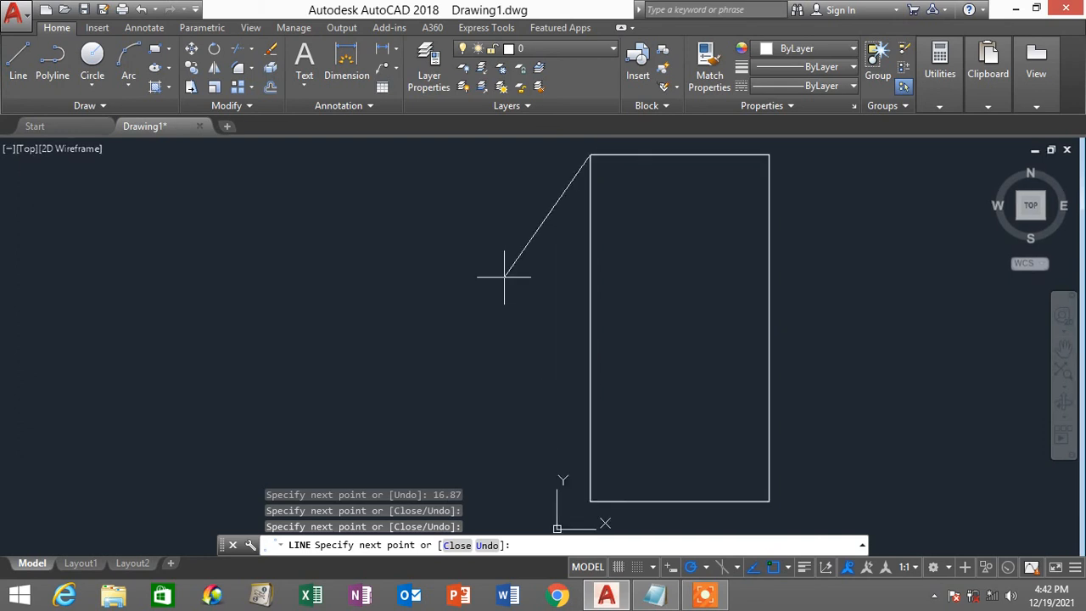
pyautogui.press('Escape')
pyautogui.press('Escape')
pyautogui.press('Escape')
pyautogui.moveTo(504, 276); pyautogui.dragTo(414, 278, button='middle')
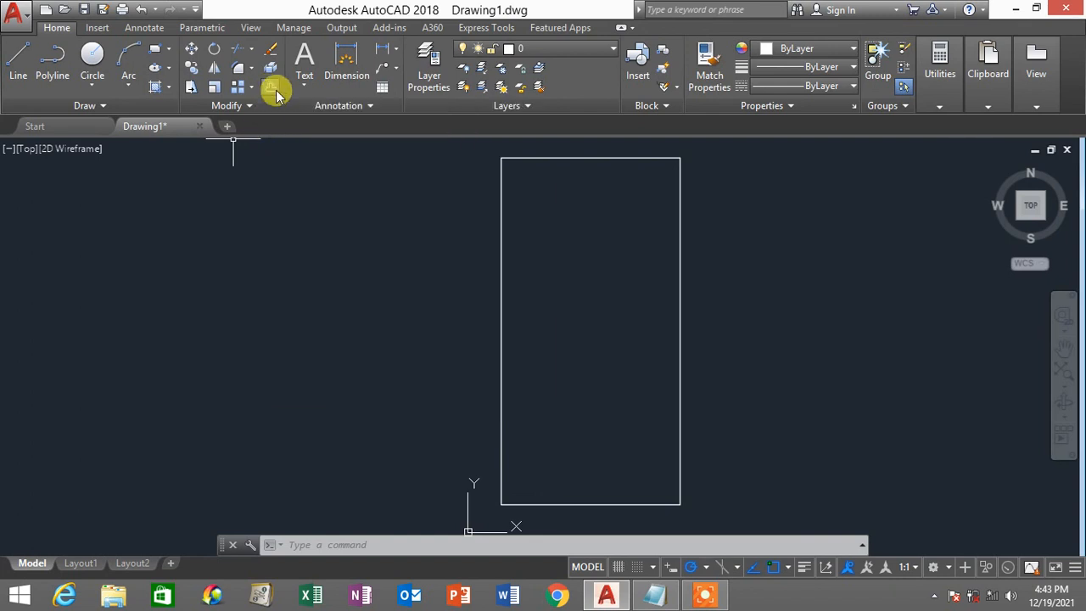
# Step: Offset the rectangle's top and right edges inward by 0.45
pyautogui.click(275, 91)
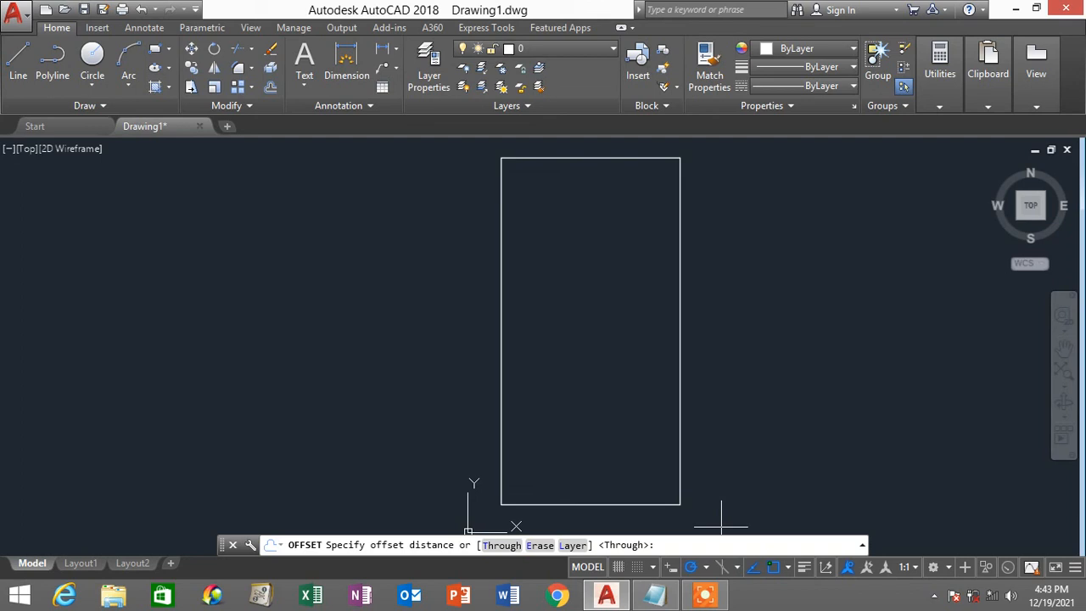
pyautogui.write('0.45')
pyautogui.press('Return')
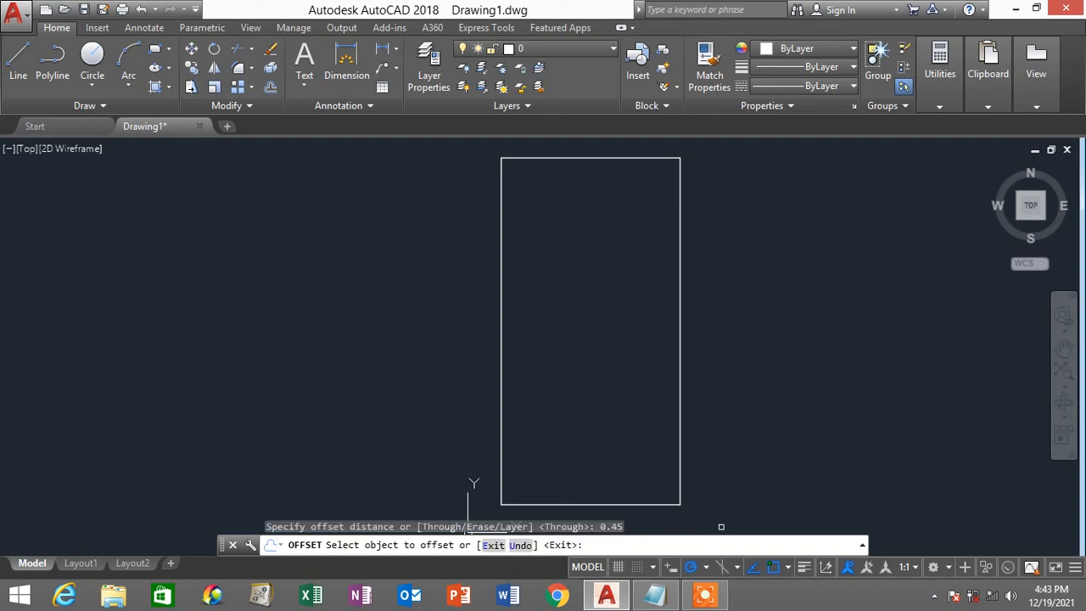
pyautogui.click(598, 159)
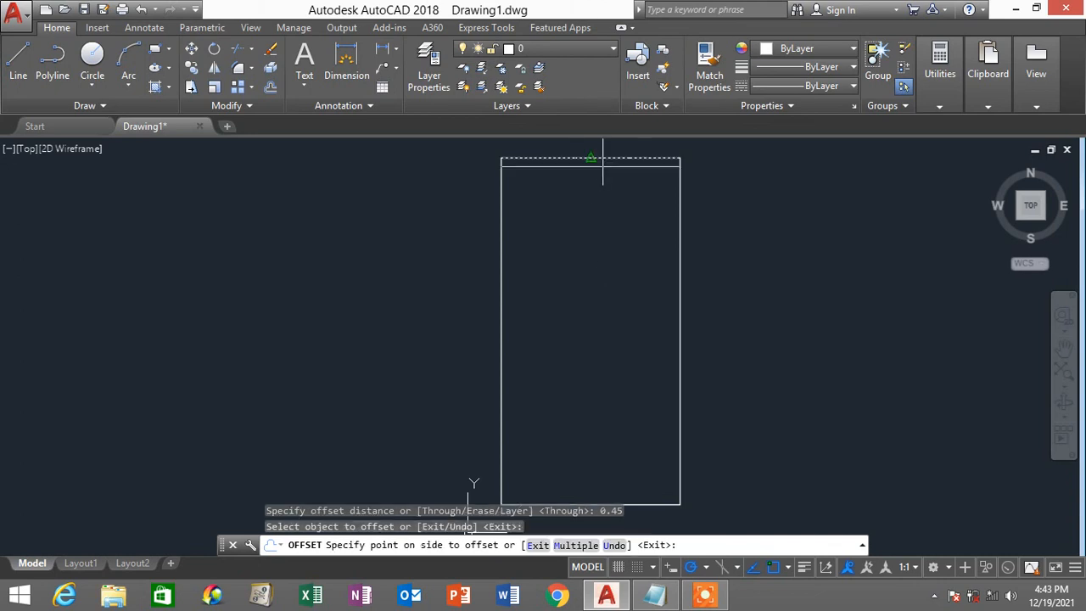
pyautogui.click(600, 337)
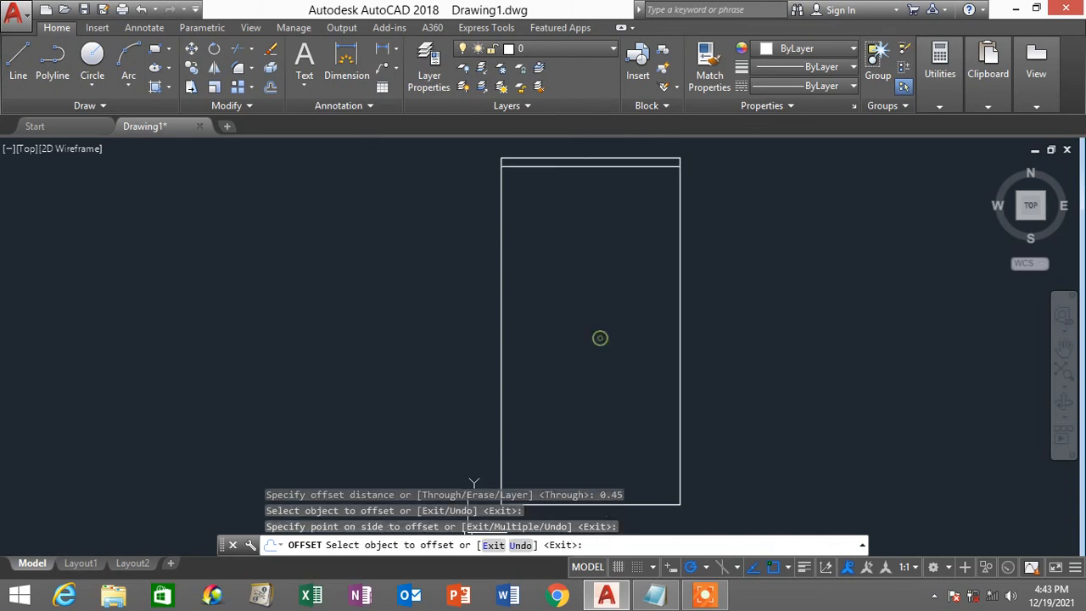
pyautogui.click(678, 200)
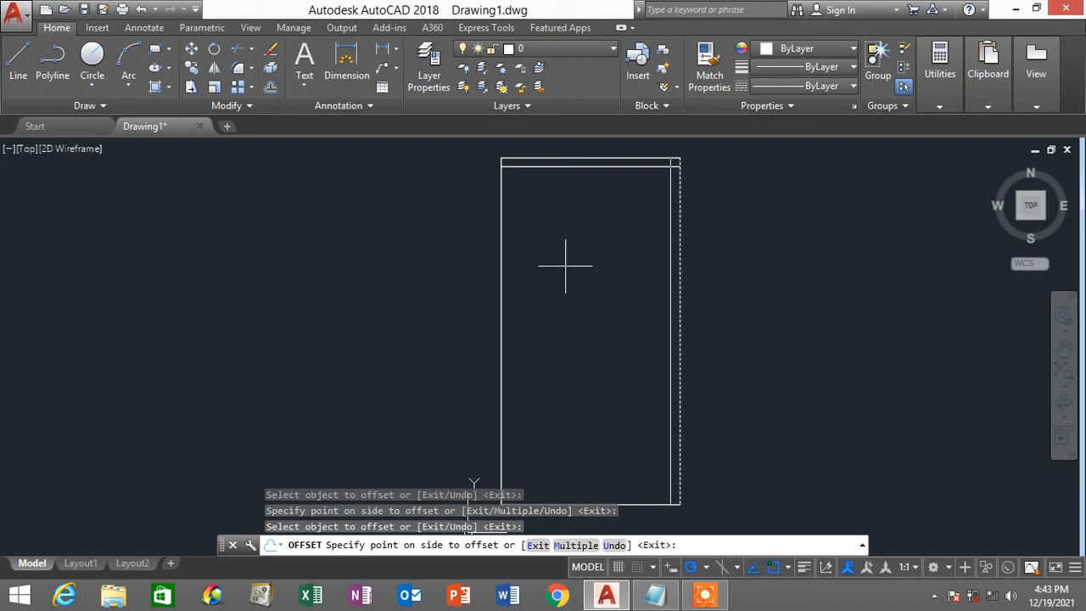
pyautogui.click(565, 265)
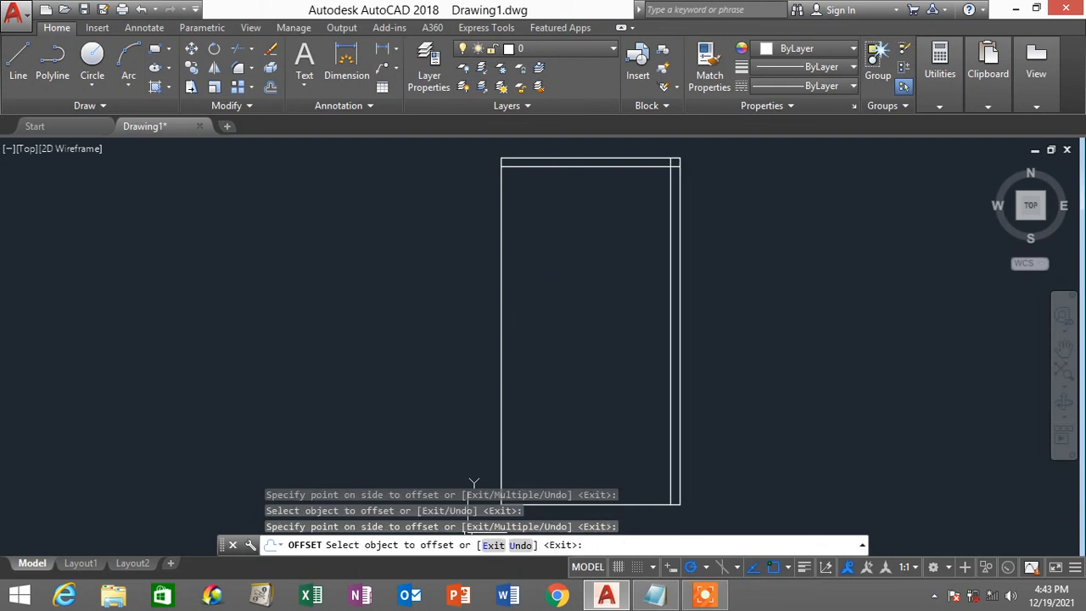
# Step: Offset the rectangle's left and bottom edges inward by the same distance and end the command
pyautogui.click(502, 335)
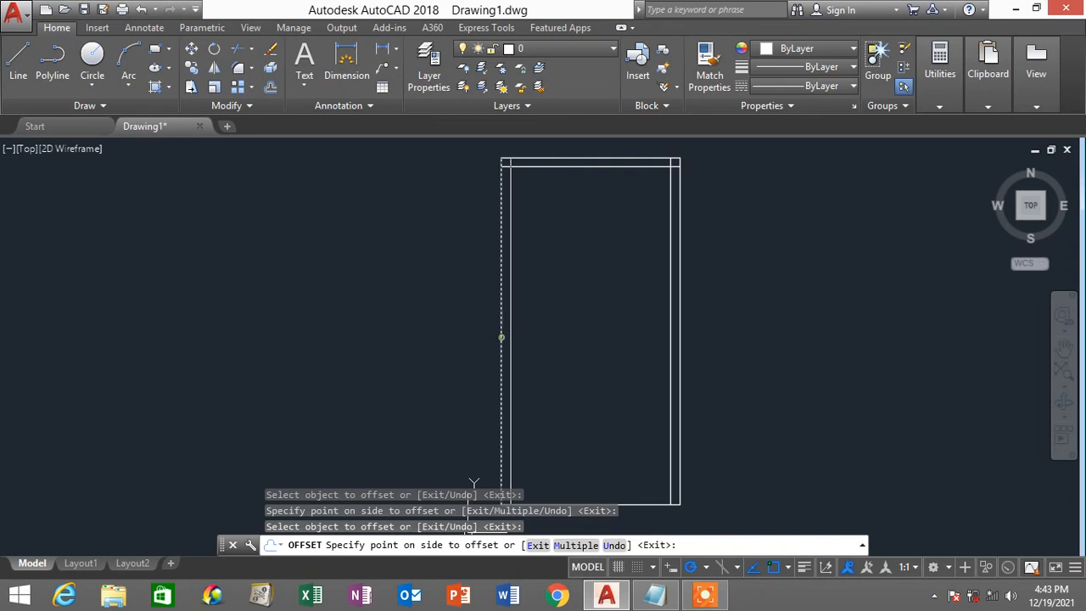
pyautogui.click(623, 306)
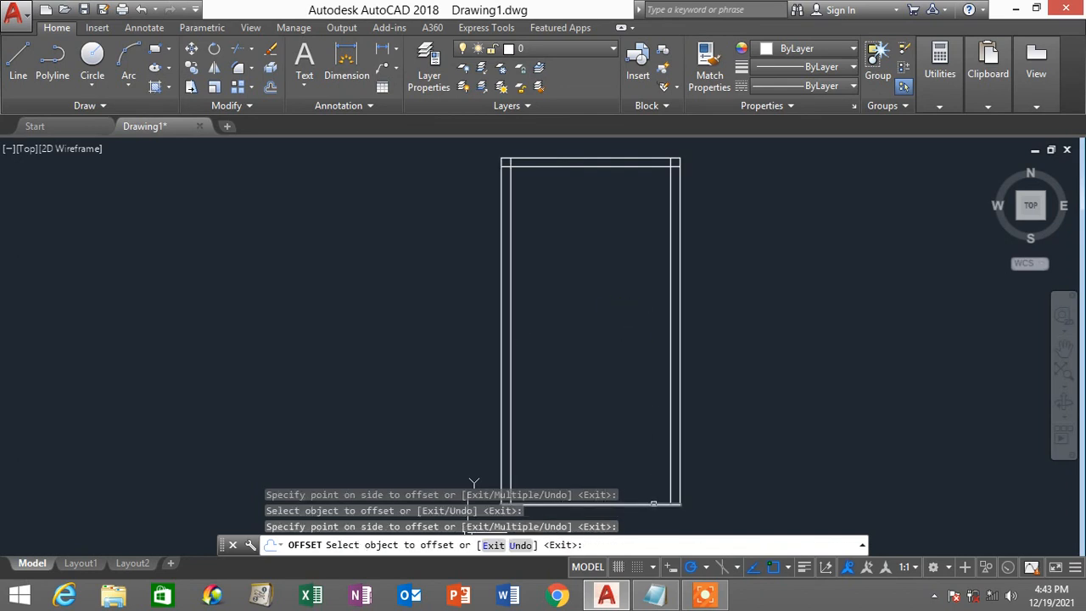
pyautogui.click(653, 504)
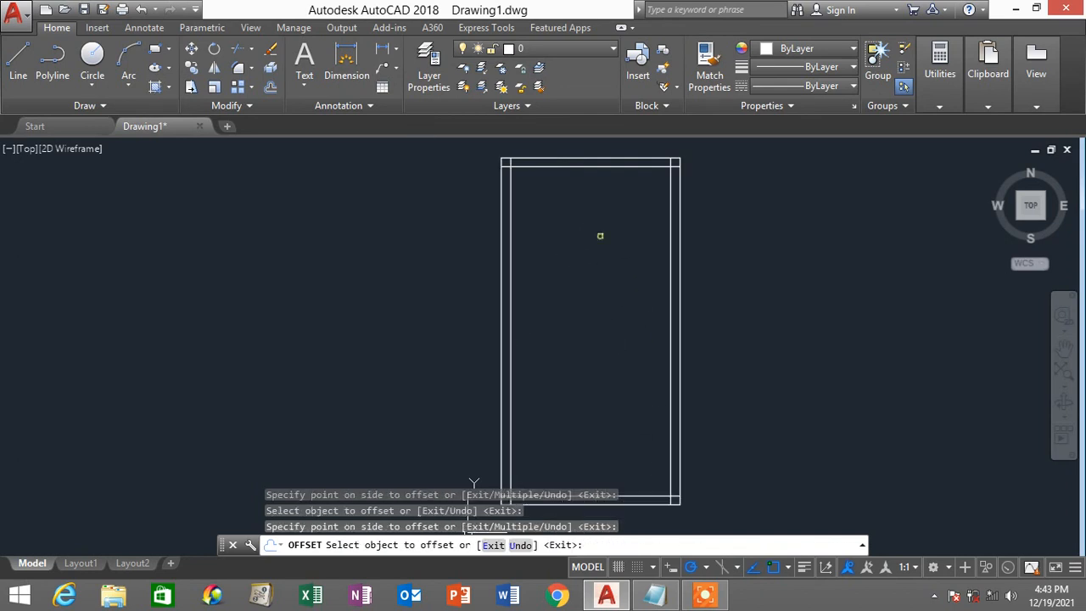
pyautogui.click(598, 235)
pyautogui.press('Escape')
pyautogui.press('Escape')
pyautogui.press('Escape')
pyautogui.scroll(-4, 602, 278)
pyautogui.scroll(4, 602, 278)
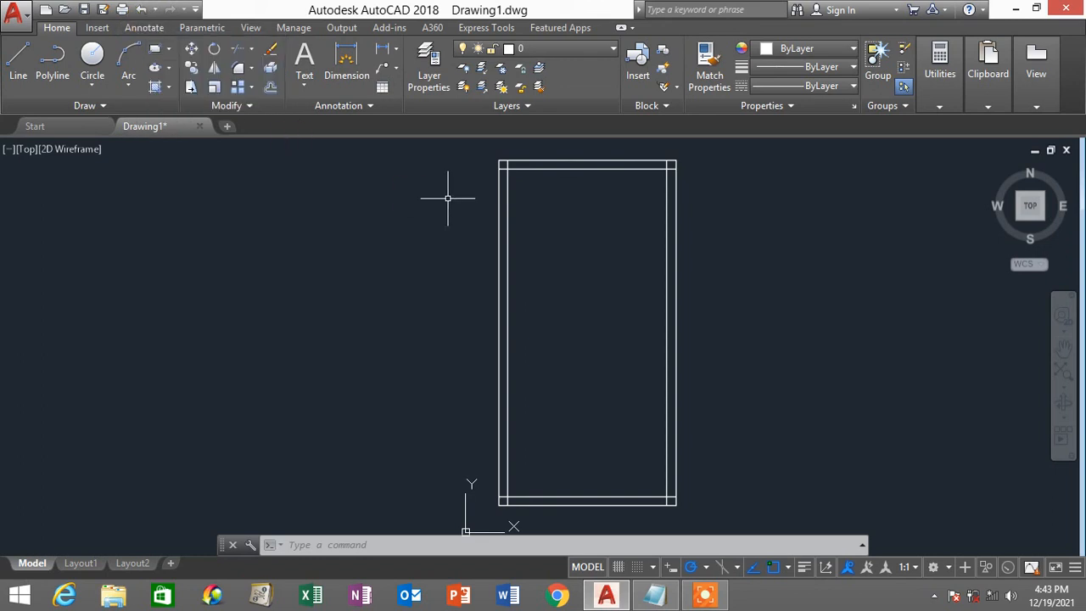
# Step: Undo the edge offsets and restore them with Redo
pyautogui.write('u')
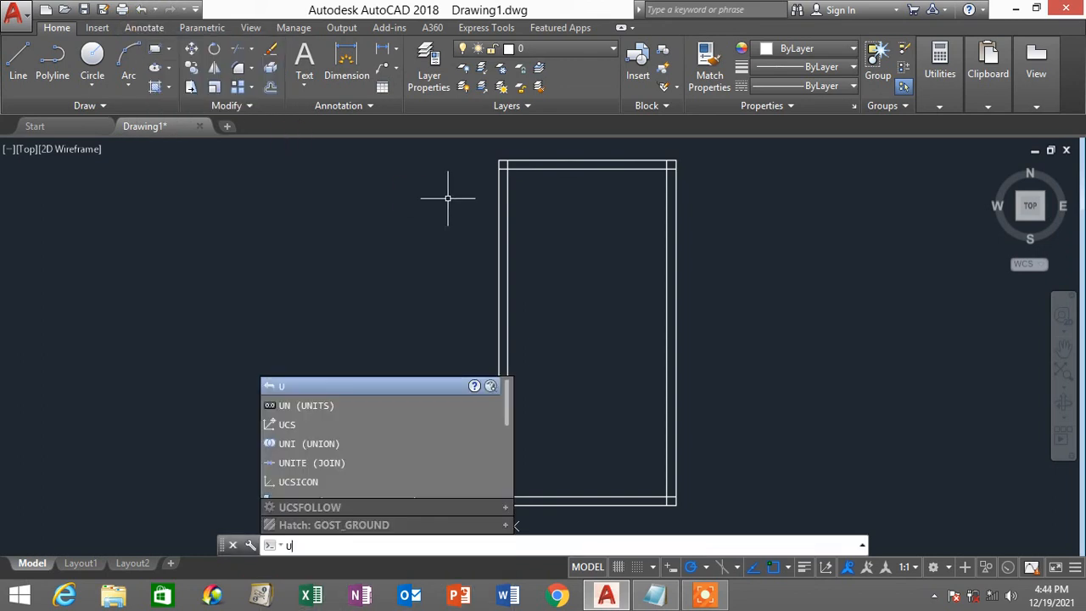
pyautogui.press('Return')
pyautogui.write('u')
pyautogui.press('Return')
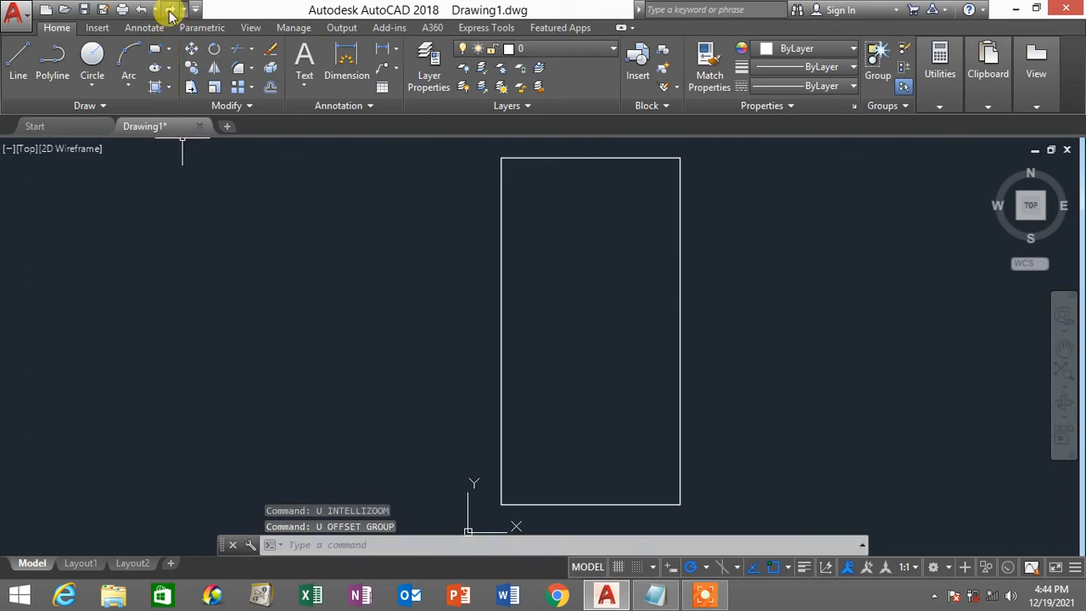
pyautogui.click(170, 15)
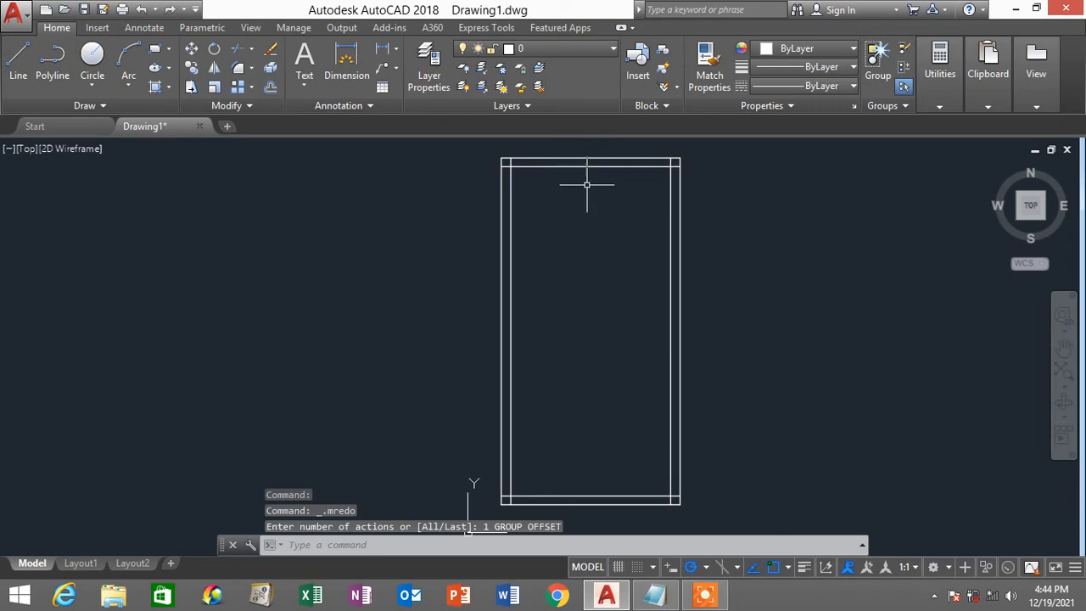
# Step: Trim the overhanging ends of the offset lines at the two upper corners, using all objects as cutting edges
pyautogui.scroll(2, 586, 179)
pyautogui.moveTo(586, 180); pyautogui.dragTo(543, 240, button='middle')
pyautogui.scroll(2, 543, 240)
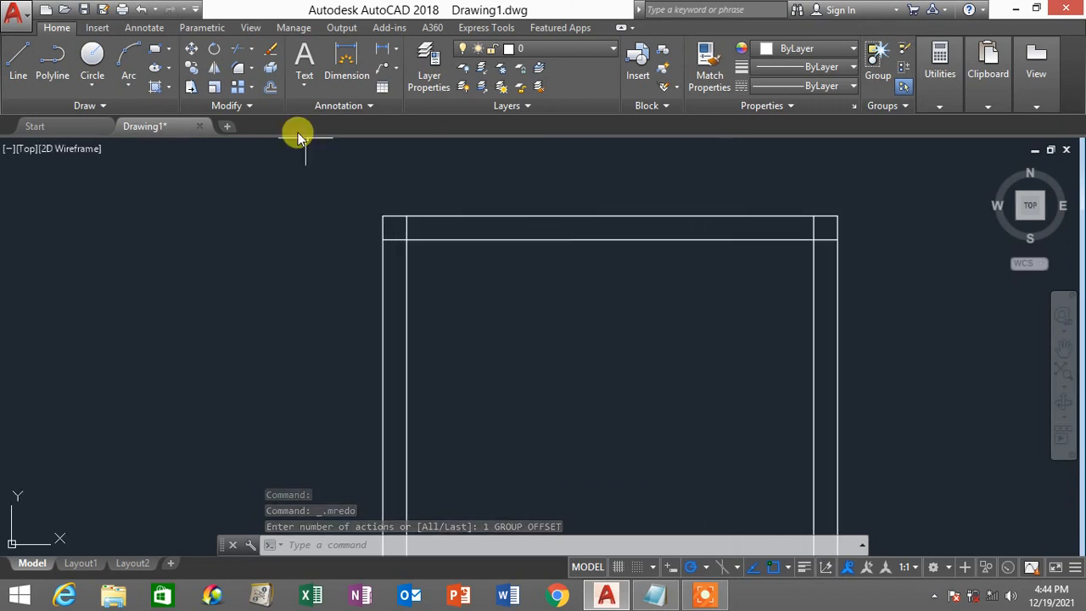
pyautogui.click(242, 56)
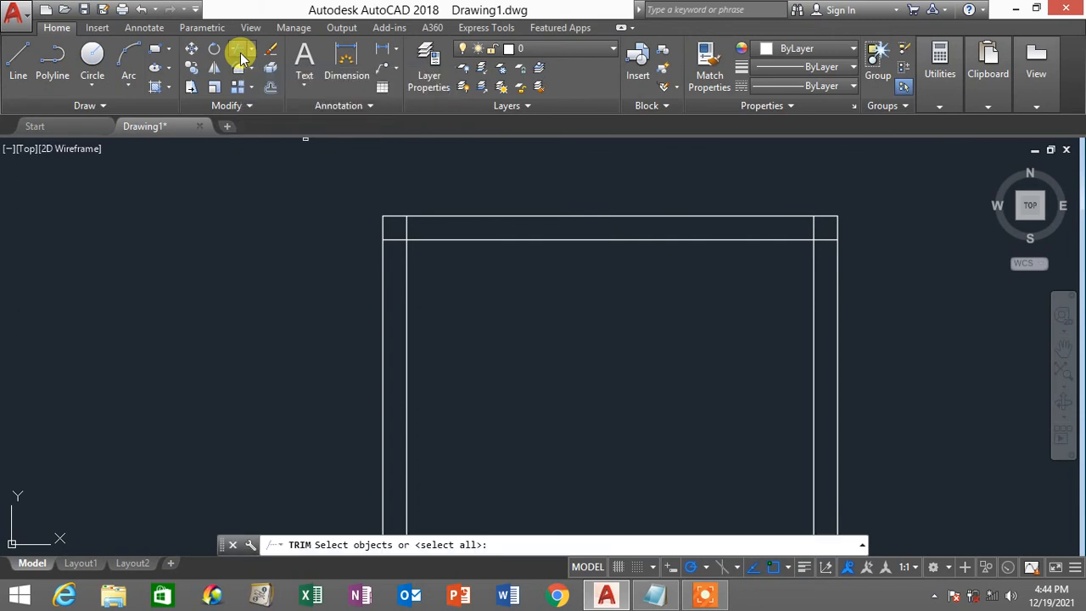
pyautogui.press('Return')
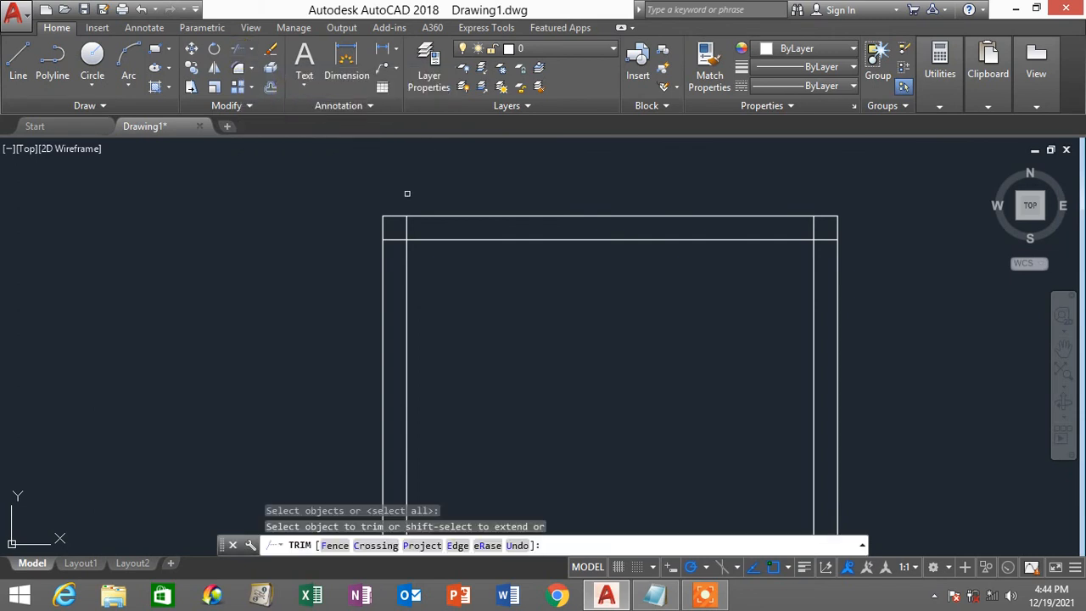
pyautogui.click(406, 227)
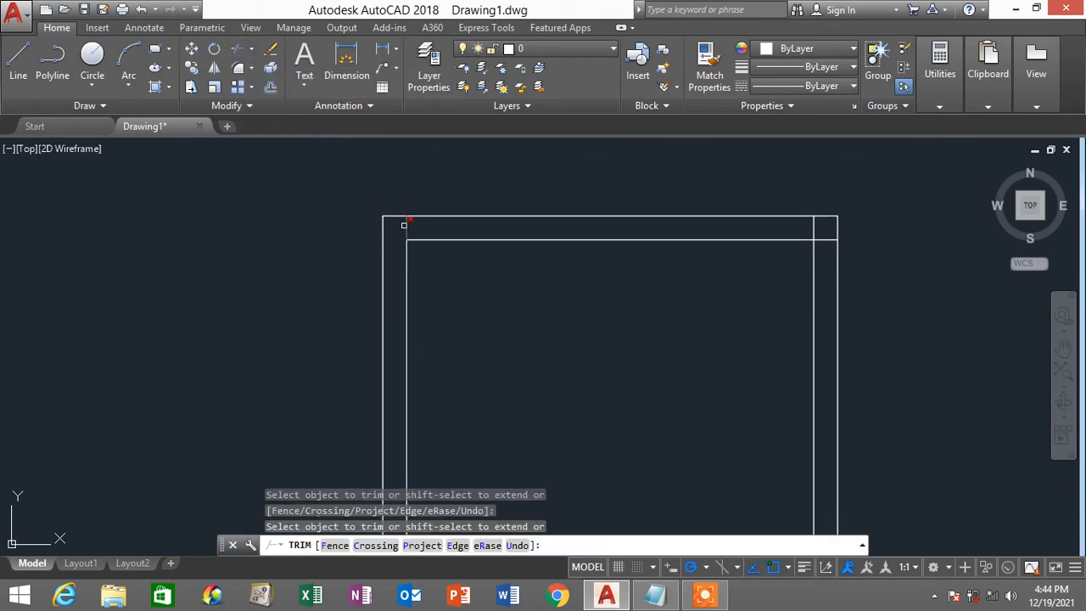
pyautogui.click(814, 226)
pyautogui.click(828, 240)
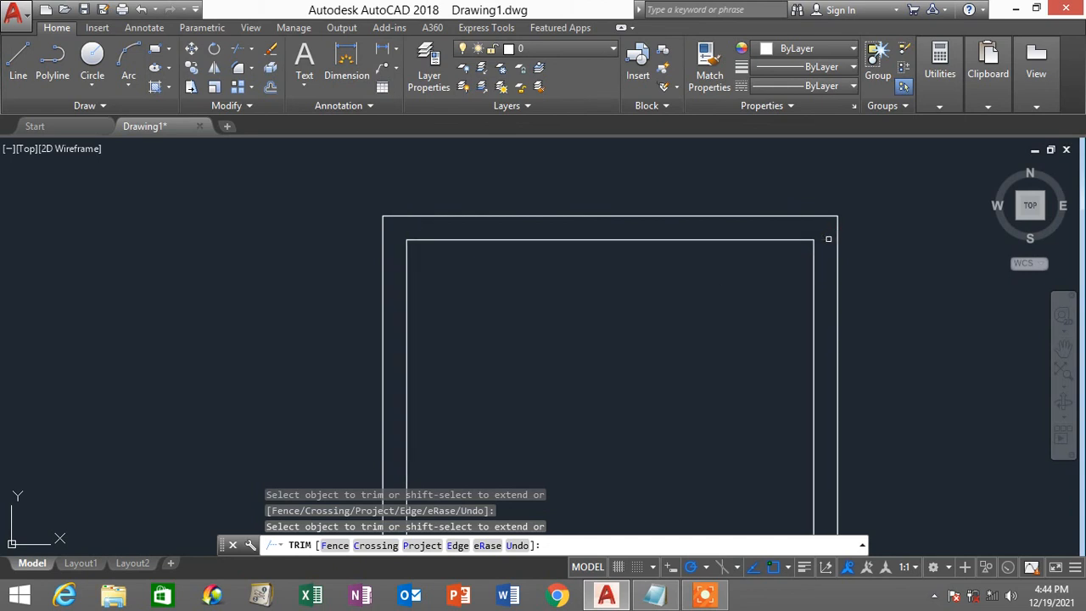
# Step: Trim the overhanging offset line ends at the two lower corners and end the Trim command
pyautogui.scroll(-2, 746, 315)
pyautogui.scroll(3, 642, 260)
pyautogui.scroll(3, 572, 472)
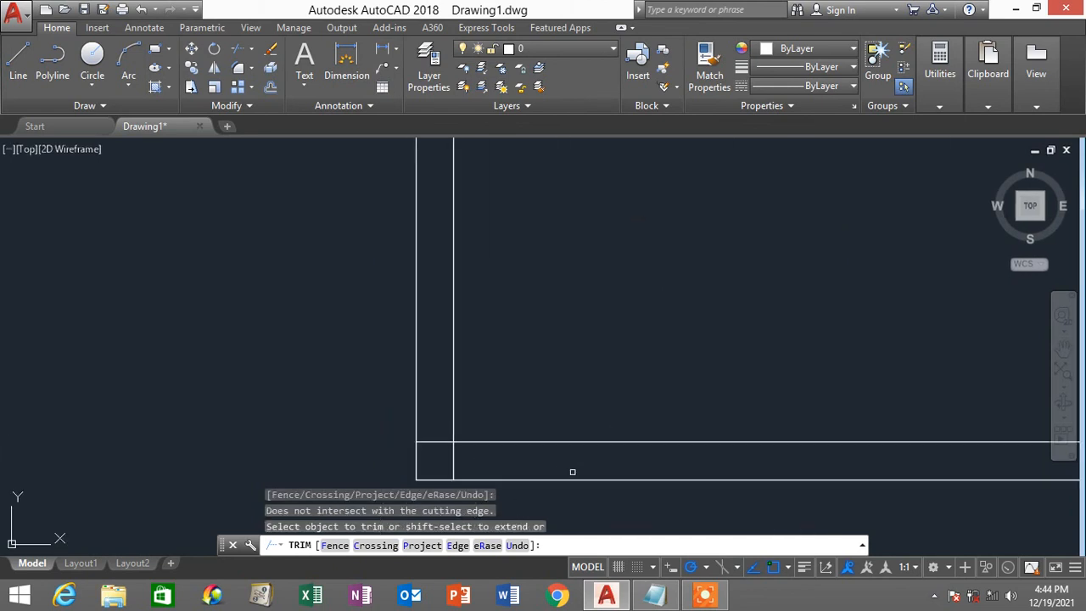
pyautogui.click(424, 438)
pyautogui.click(455, 458)
pyautogui.scroll(-3, 459, 454)
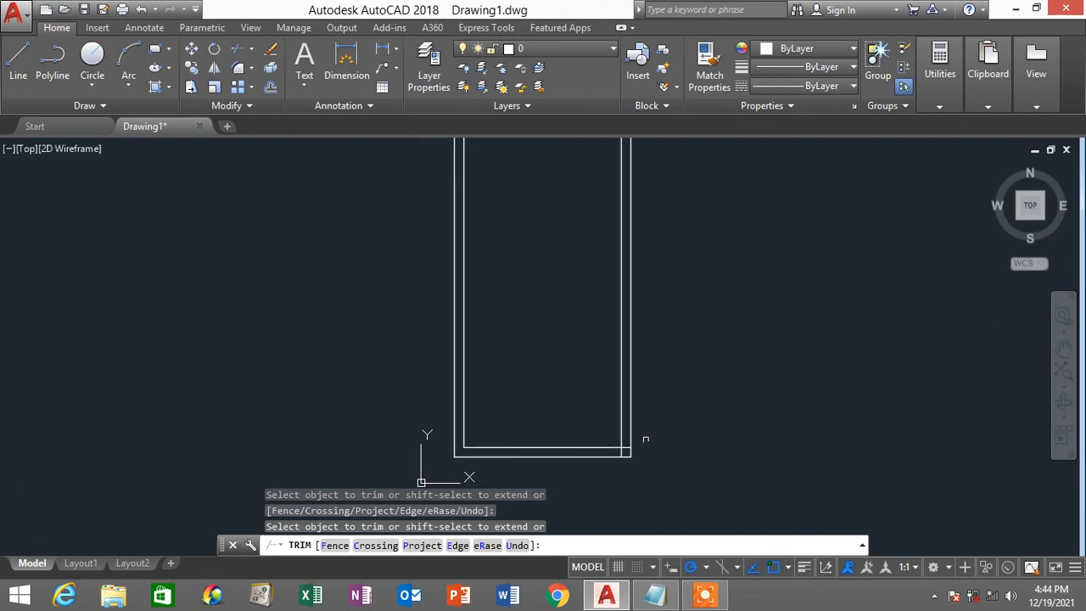
pyautogui.scroll(3, 615, 452)
pyautogui.click(640, 443)
pyautogui.click(630, 458)
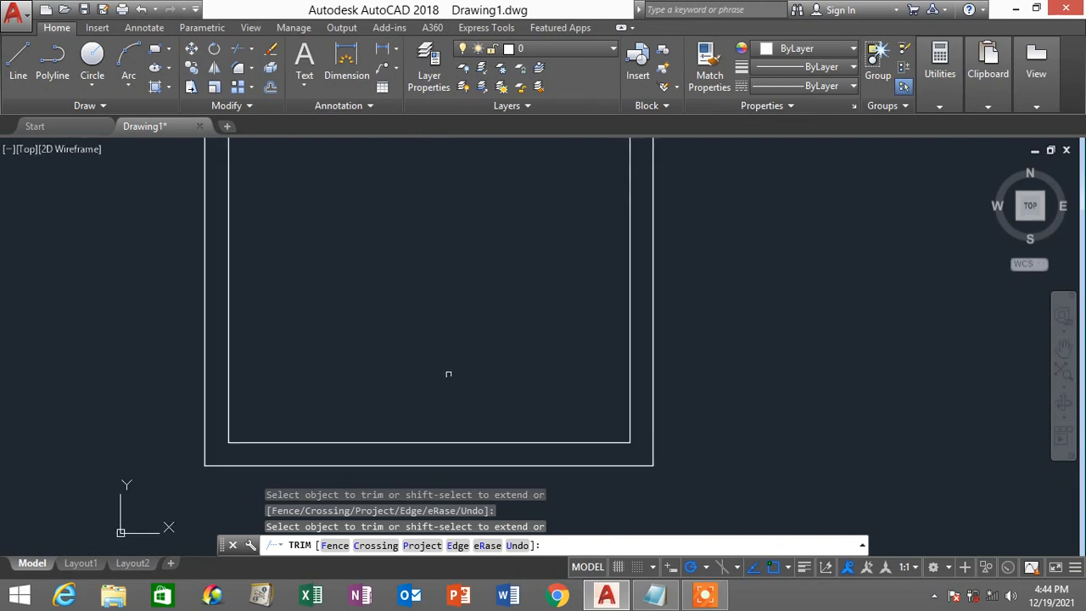
pyautogui.press('Return')
pyautogui.scroll(-3, 455, 352)
pyautogui.scroll(-1, 483, 361)
pyautogui.moveTo(509, 371)
pyautogui.mouseDown(button='middle')
pyautogui.moveTo(532, 409)
pyautogui.moveTo(548, 398)
pyautogui.moveTo(636, 395)
pyautogui.mouseUp(button='middle')
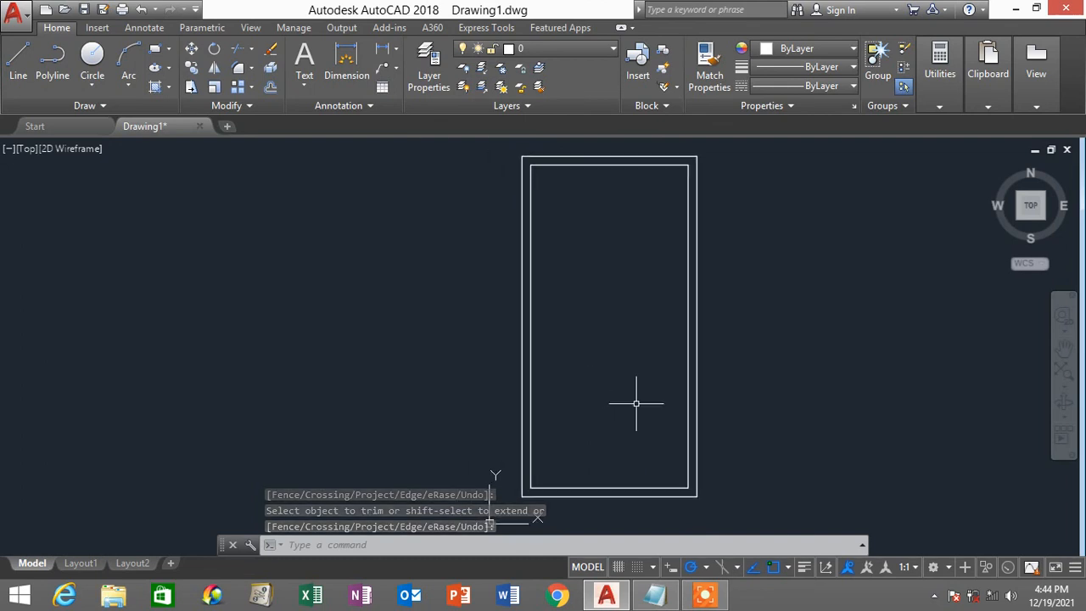
# Step: Undo the corner trims
pyautogui.write('u')
pyautogui.press('Return')
pyautogui.write('u')
pyautogui.press('Return')
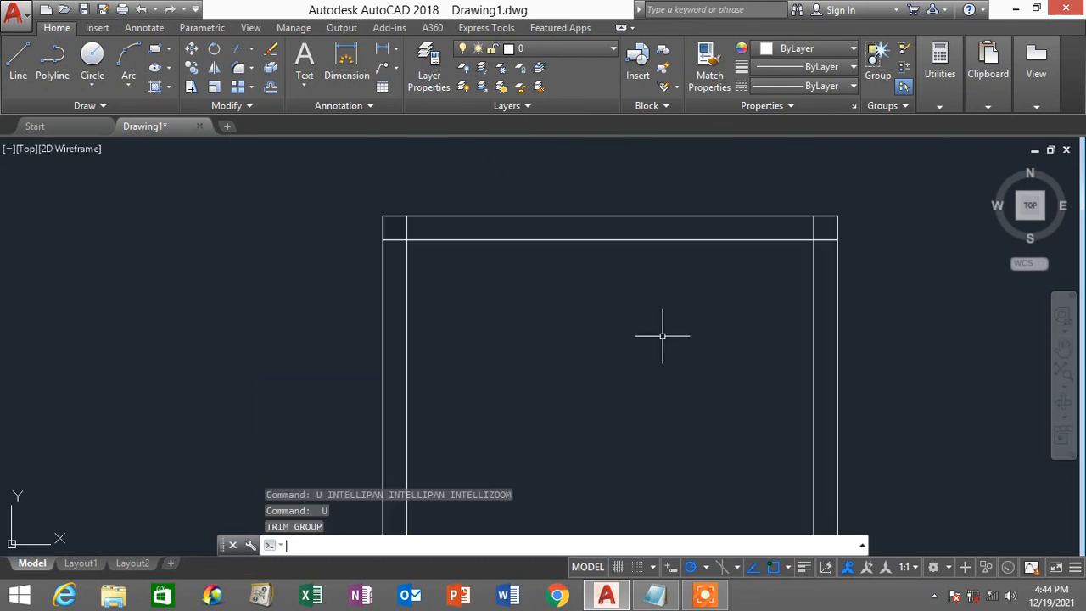
# Step: Trim the offset line ends again at both upper corners, with all objects as cutting edges
pyautogui.click(241, 56)
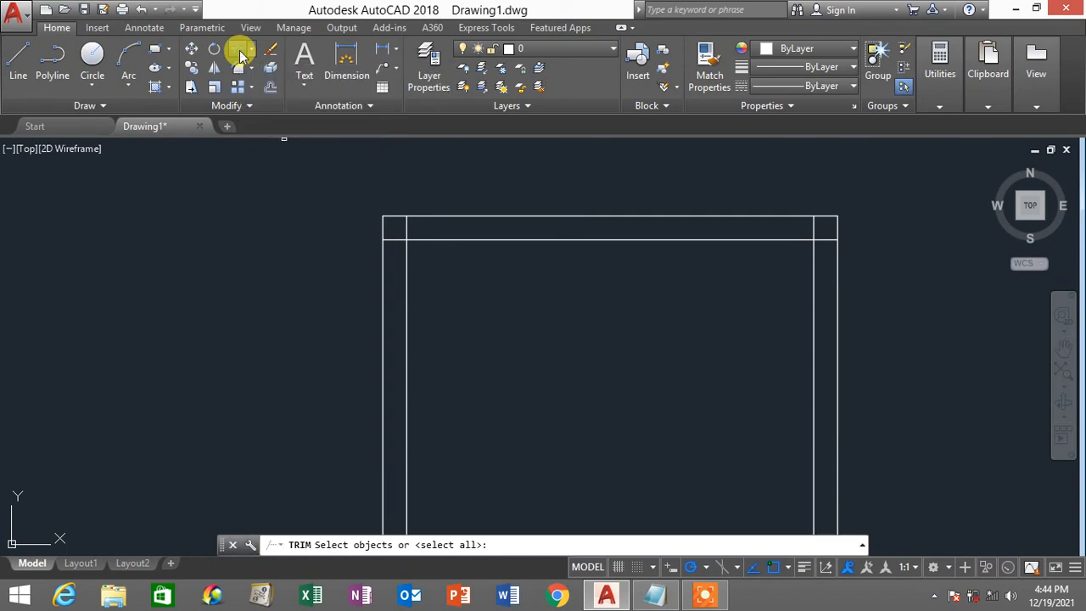
pyautogui.press('Return')
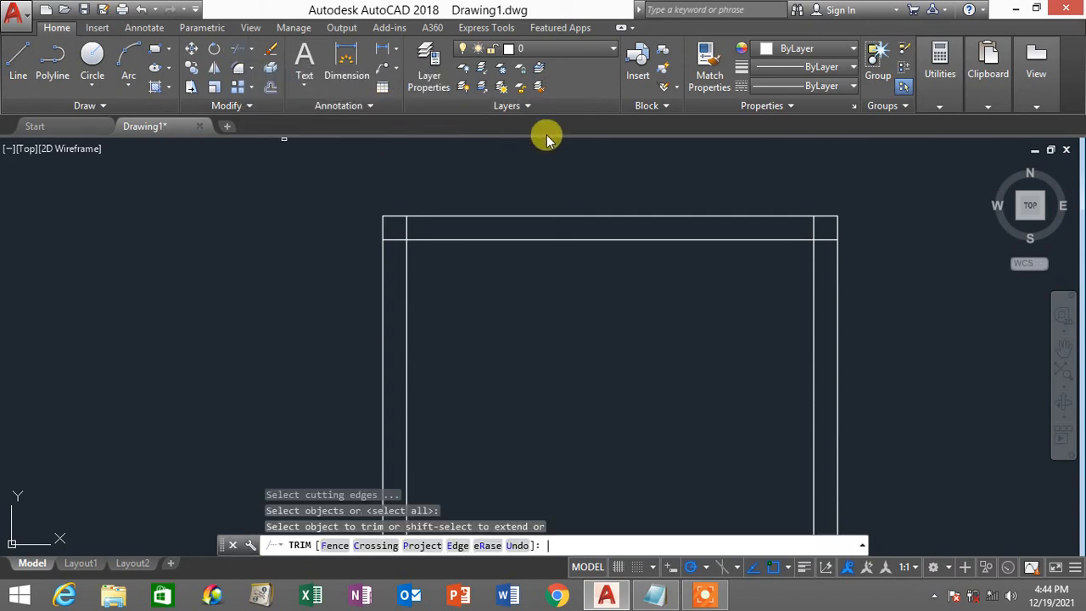
pyautogui.click(396, 238)
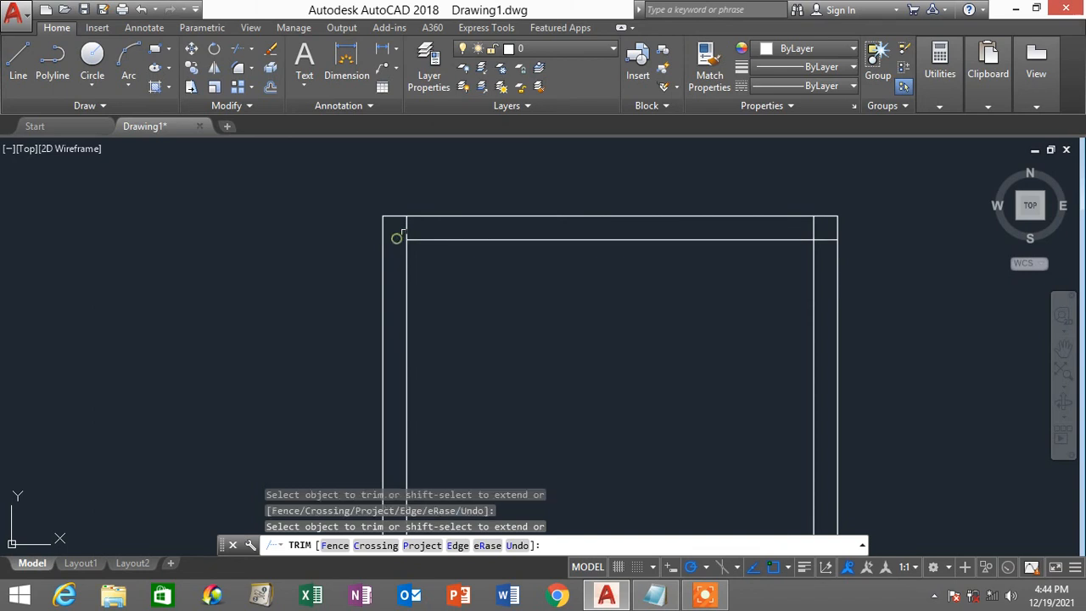
pyautogui.click(408, 226)
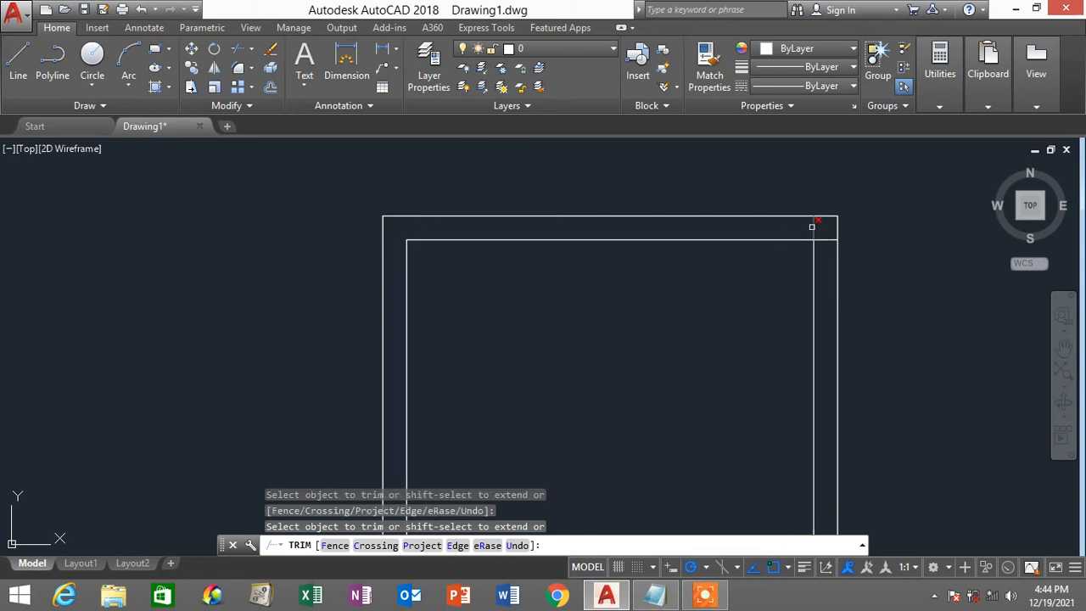
pyautogui.click(812, 226)
pyautogui.click(819, 238)
# Step: Trim the offset line ends at both lower corners to complete the inner rectangle, and end the command
pyautogui.scroll(-4, 776, 412)
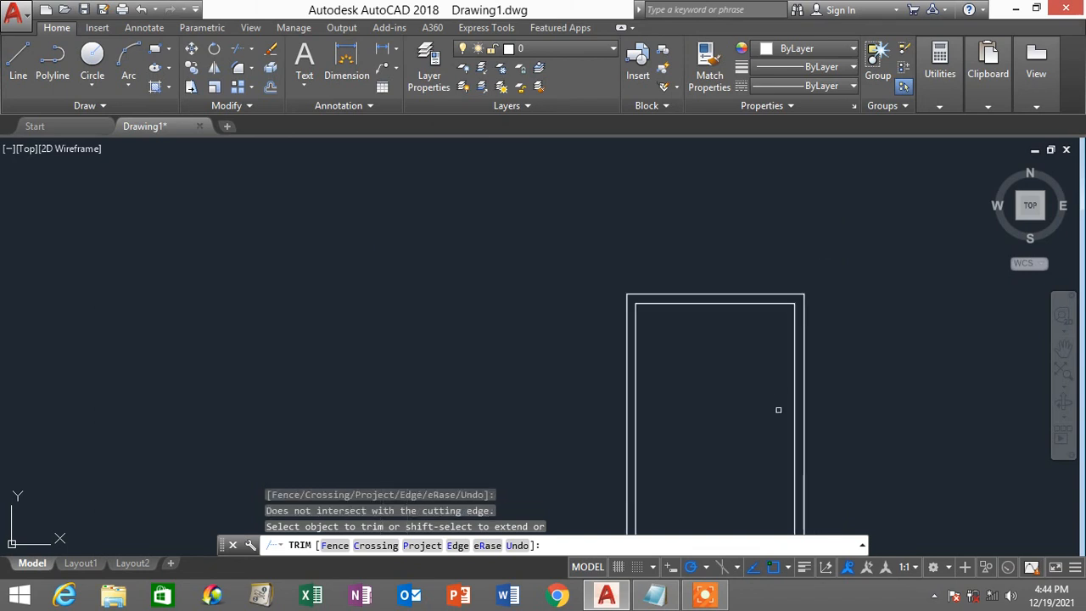
pyautogui.moveTo(776, 413); pyautogui.dragTo(671, 262, button='middle')
pyautogui.scroll(4, 703, 481)
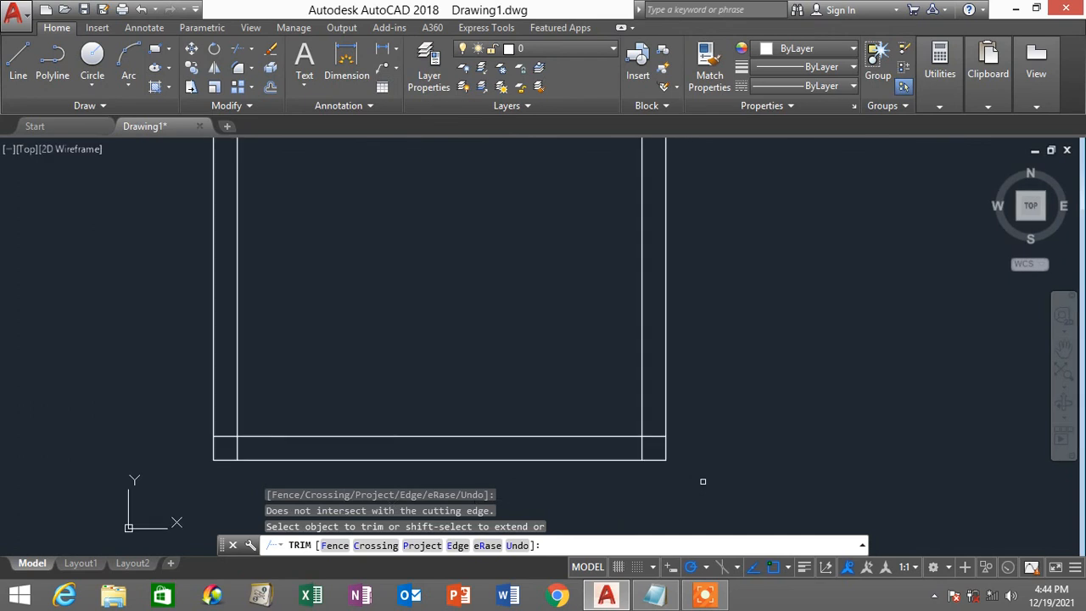
pyautogui.click(643, 448)
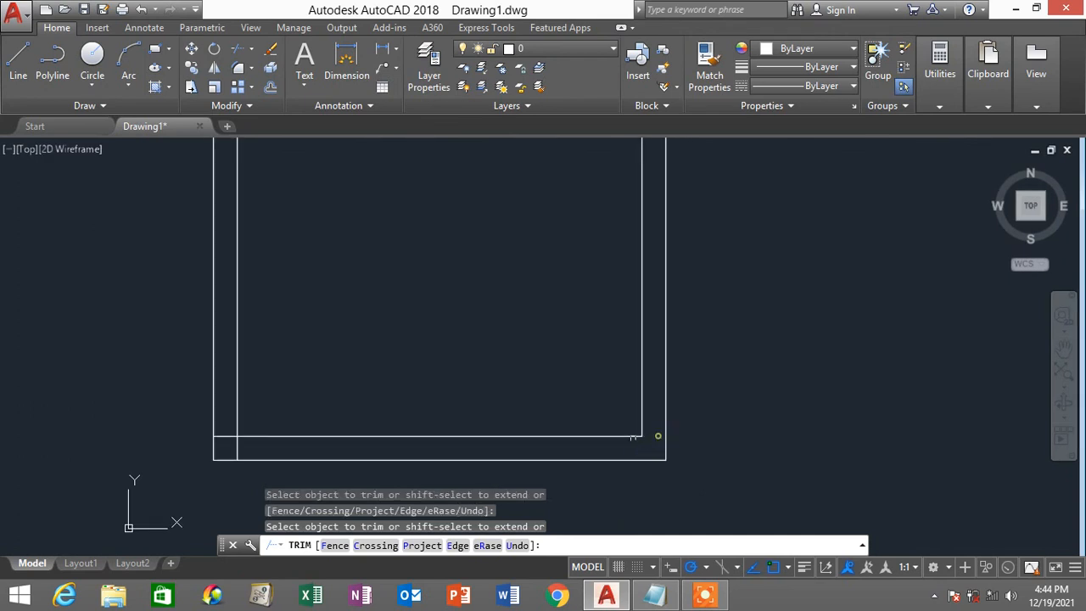
pyautogui.click(223, 438)
pyautogui.click(235, 454)
pyautogui.scroll(-5, 285, 411)
pyautogui.scroll(2, 320, 337)
pyautogui.moveTo(319, 337); pyautogui.dragTo(586, 369, button='middle')
pyautogui.press('Escape')
pyautogui.press('Escape')
pyautogui.press('Escape')
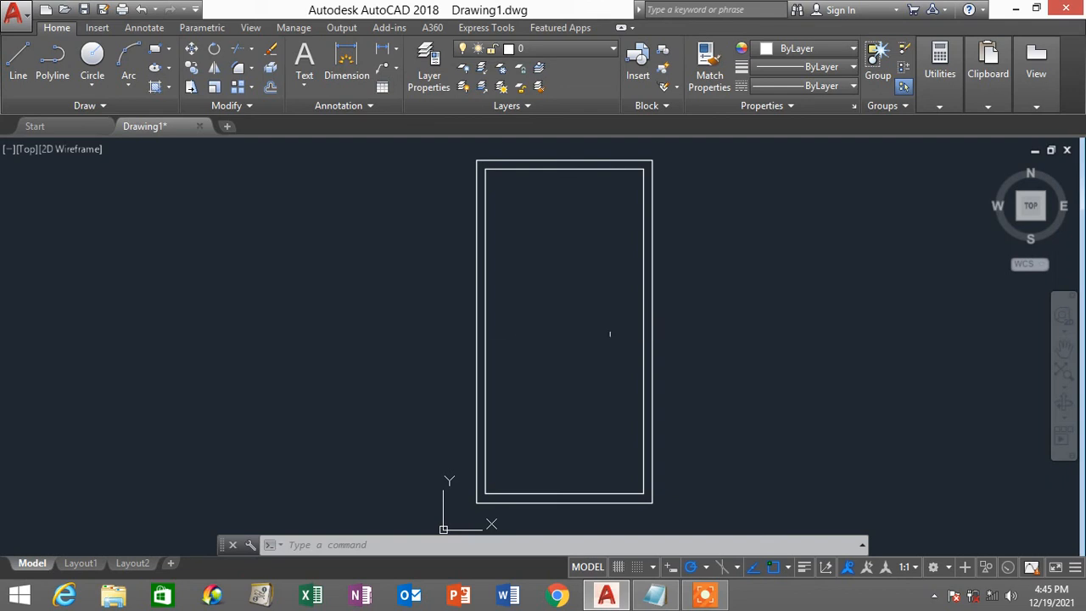
# Step: Draw a 0.67 line horizontally inward from the midpoint of the inner rectangle's right side
pyautogui.click(22, 68)
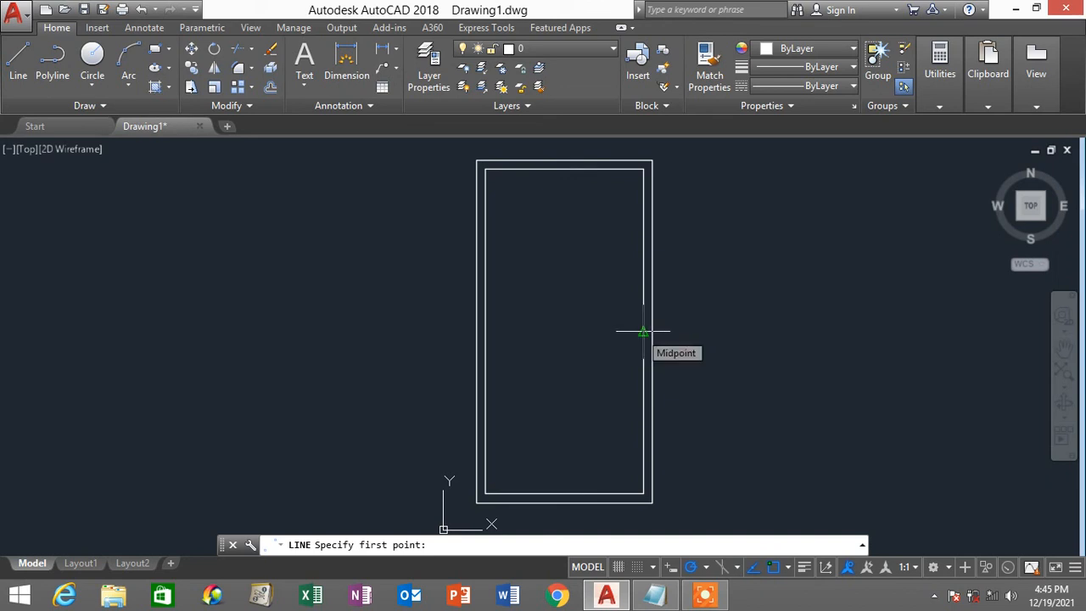
pyautogui.click(644, 331)
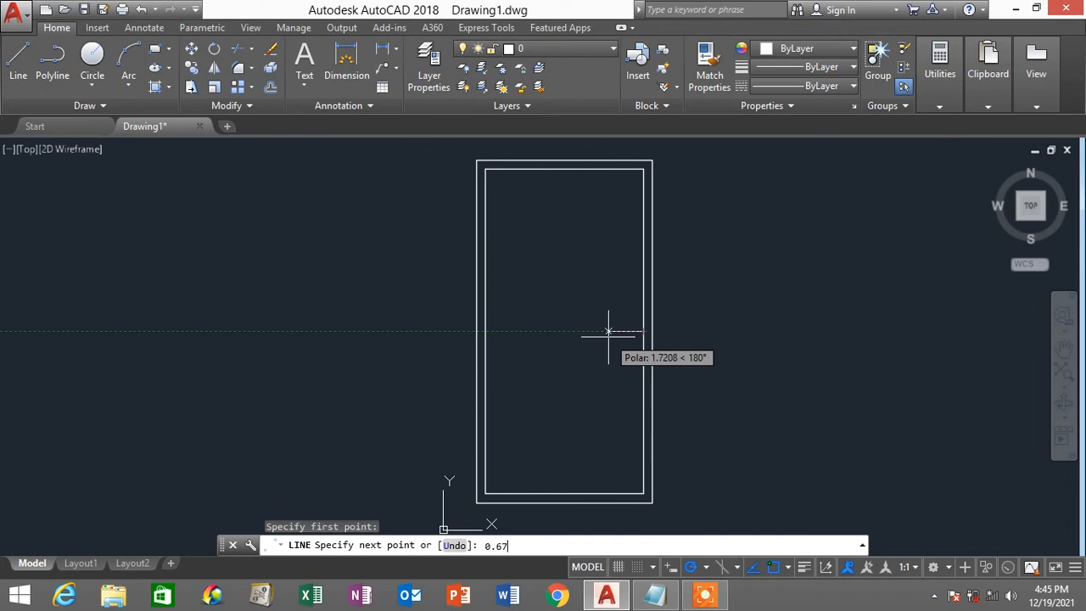
pyautogui.write('0.67')
pyautogui.press('Return')
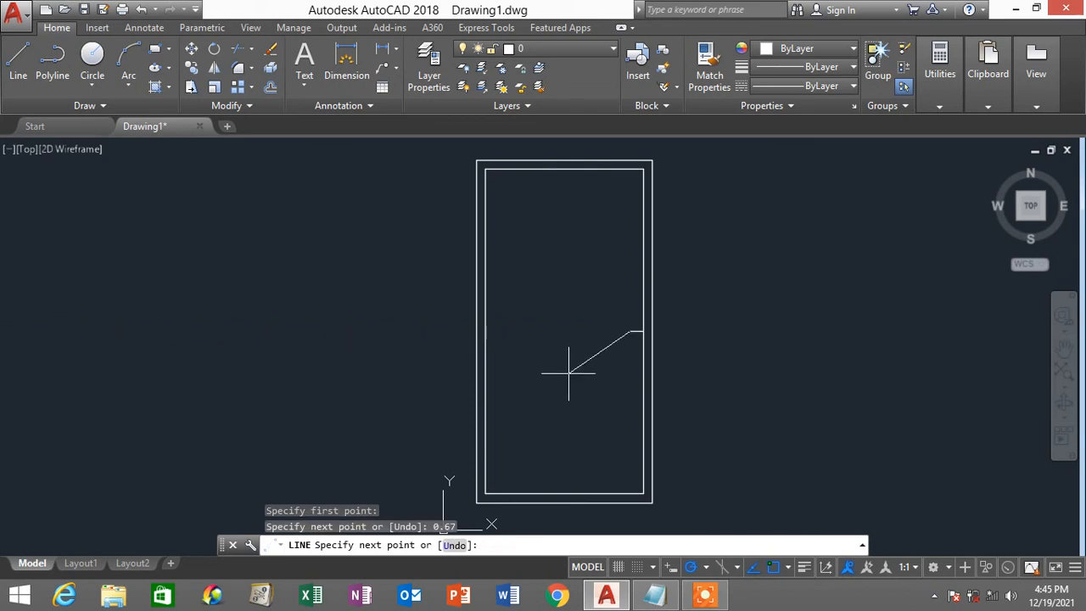
pyautogui.press('Escape')
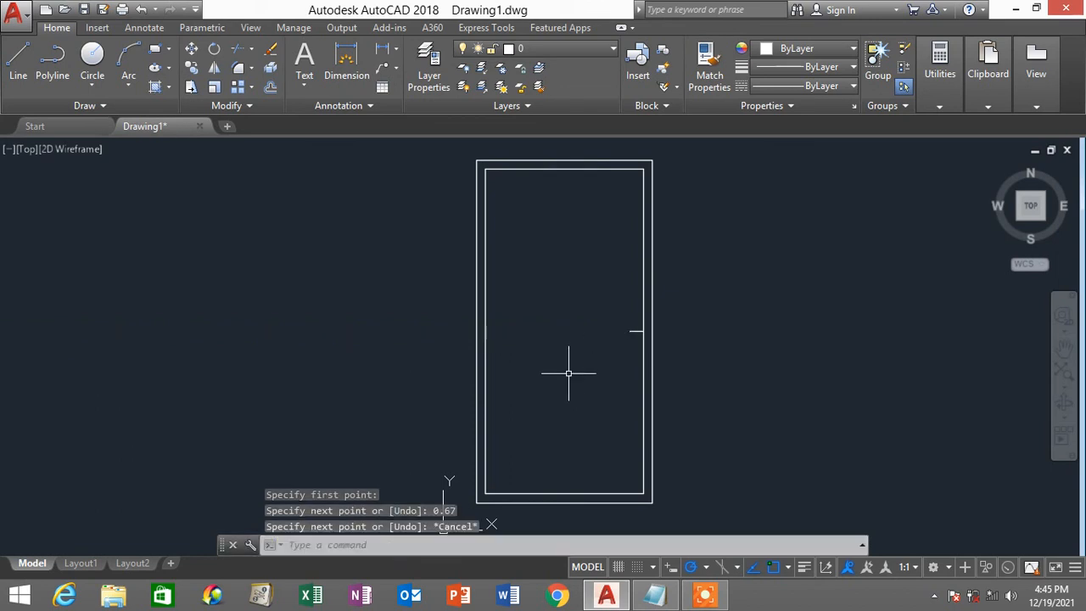
# Step: Draw a small upright rectangle inside the upper left part of the inner rectangle
pyautogui.click(156, 53)
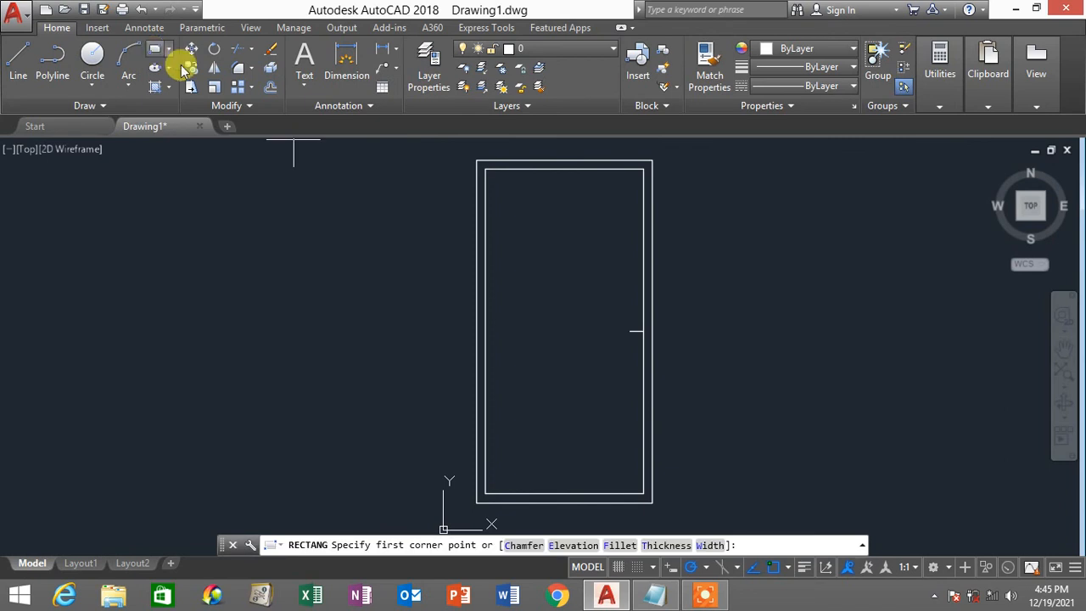
pyautogui.click(514, 232)
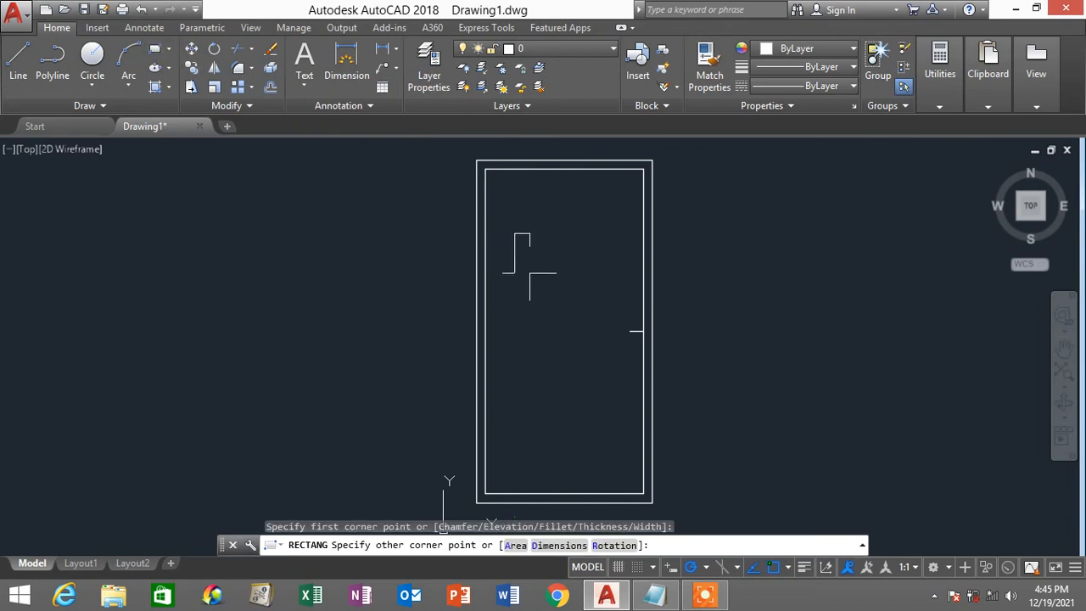
pyautogui.click(533, 276)
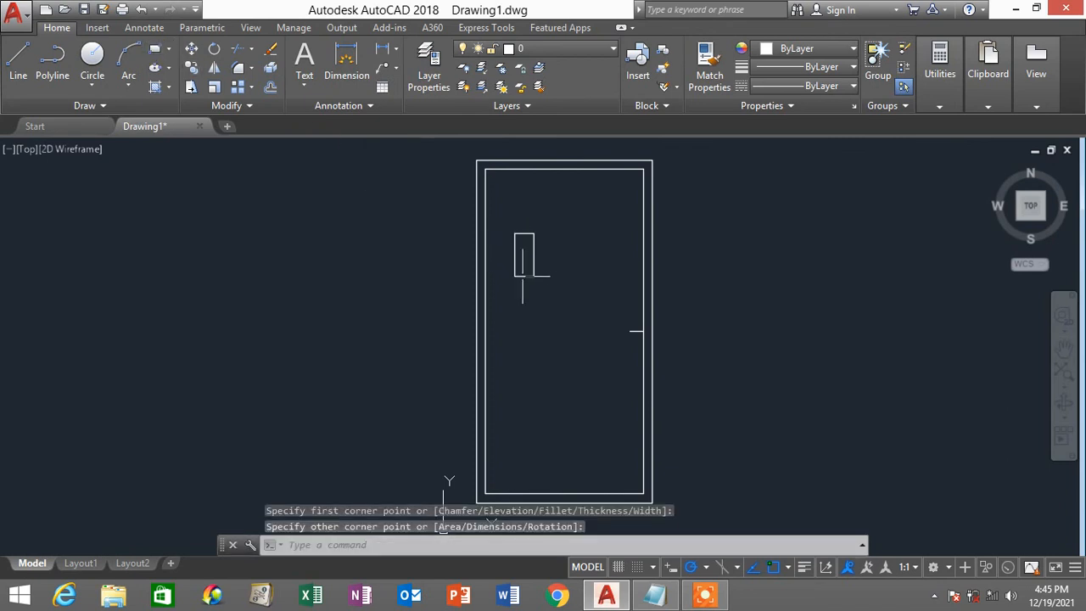
# Step: Draw a diagonal line from the small rectangle's upper left corner to its lower right corner
pyautogui.click(18, 64)
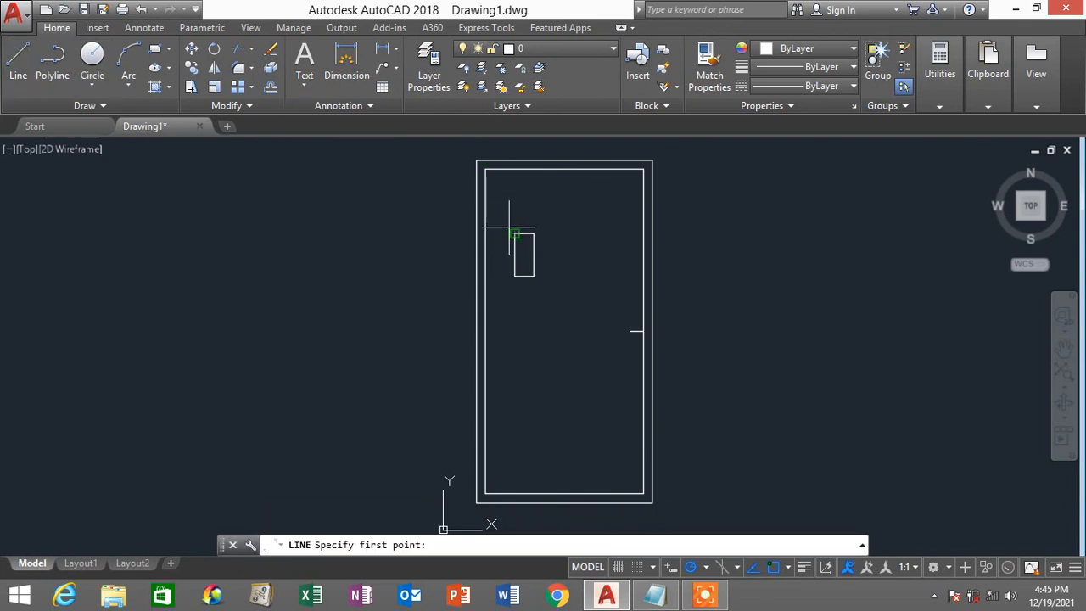
pyautogui.click(514, 233)
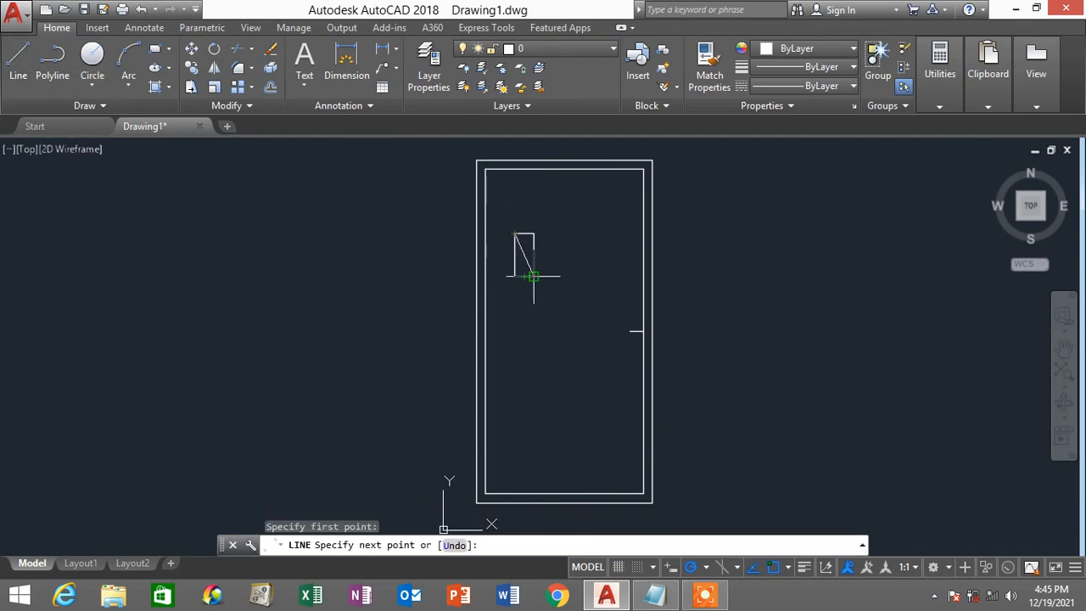
pyautogui.click(533, 275)
pyautogui.press('Return')
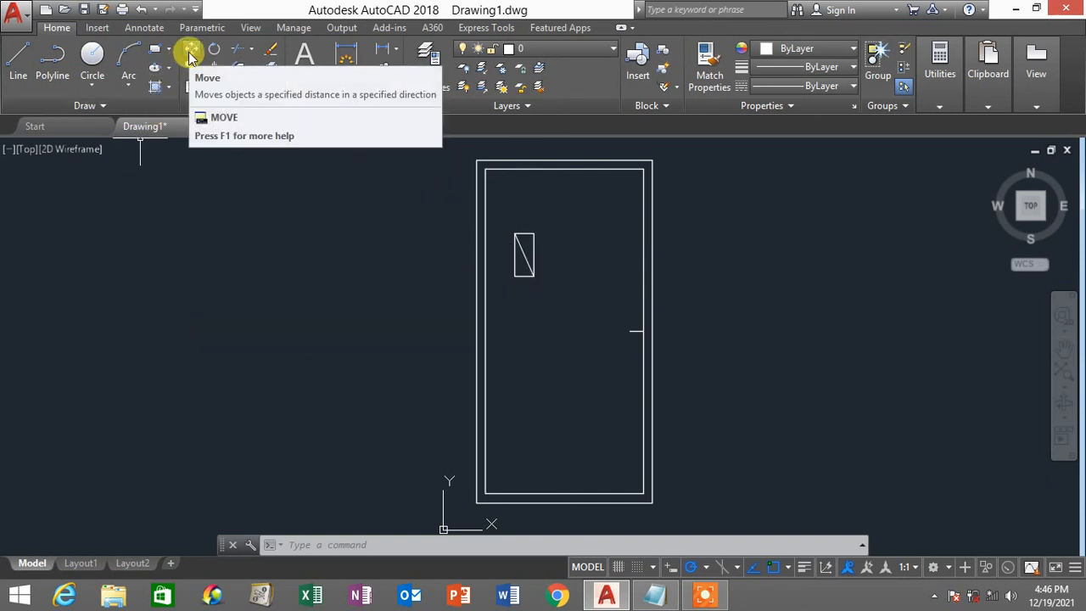
# Step: Move the small rectangle and its diagonal from the diagonal's midpoint to the inner end of the short horizontal line
pyautogui.click(190, 54)
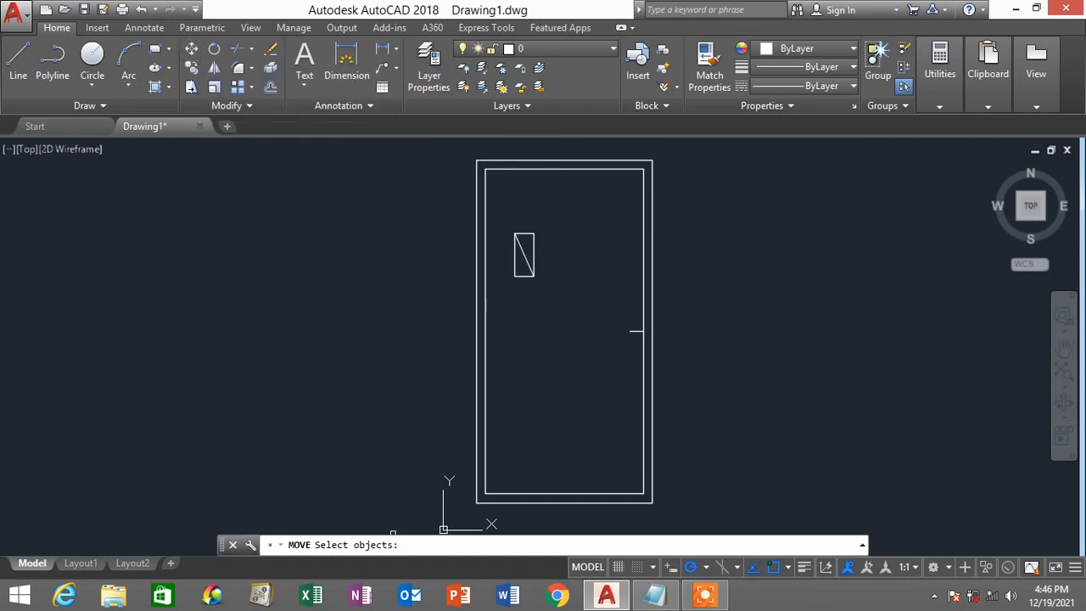
pyautogui.click(551, 295)
pyautogui.click(505, 217)
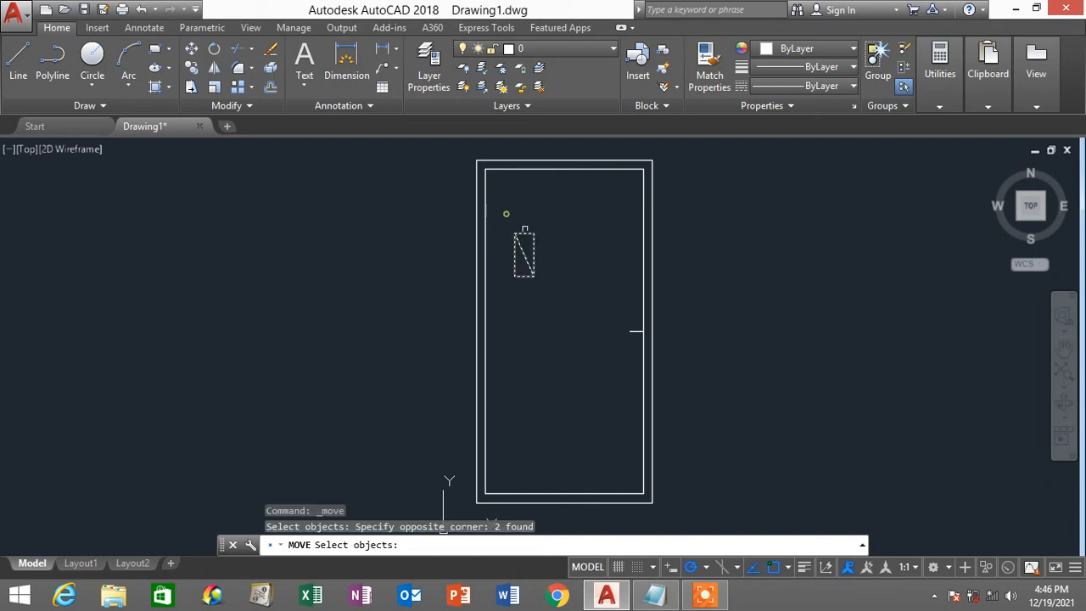
pyautogui.click(560, 313)
pyautogui.click(499, 218)
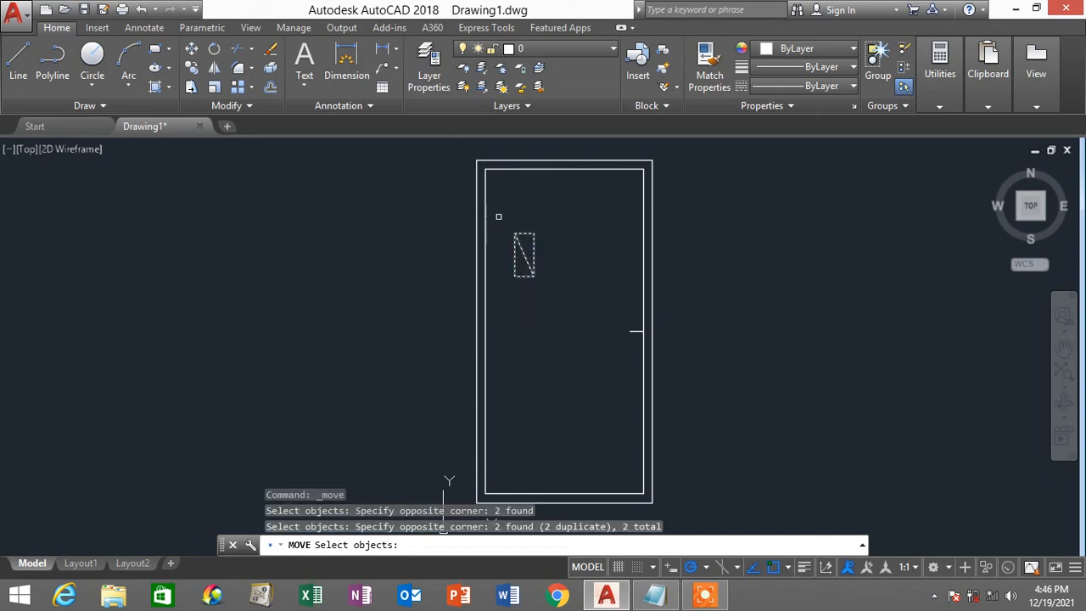
pyautogui.click(550, 296)
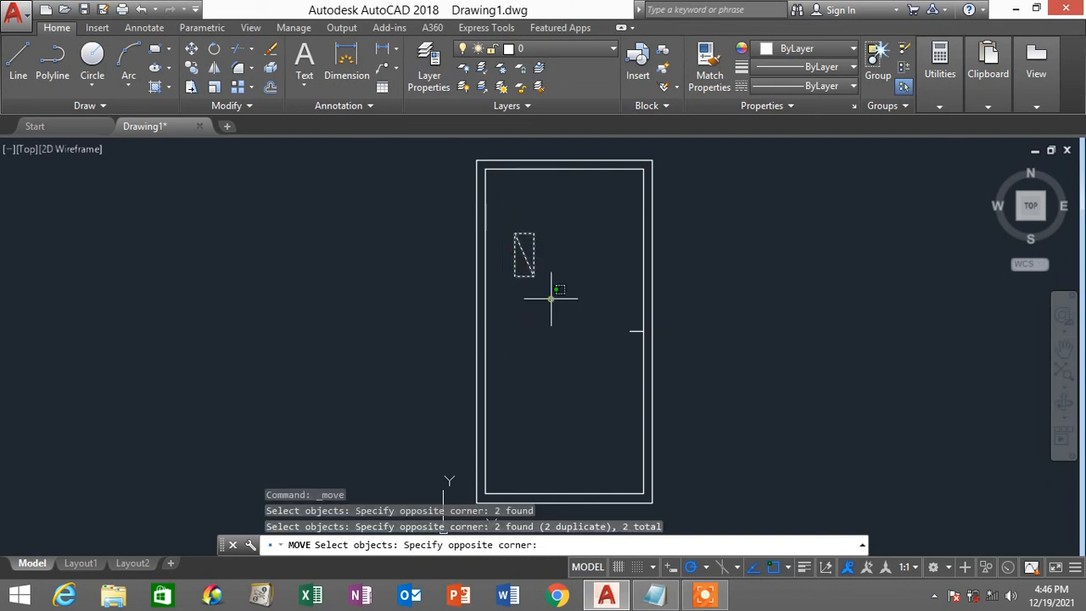
pyautogui.click(503, 219)
pyautogui.click(557, 313)
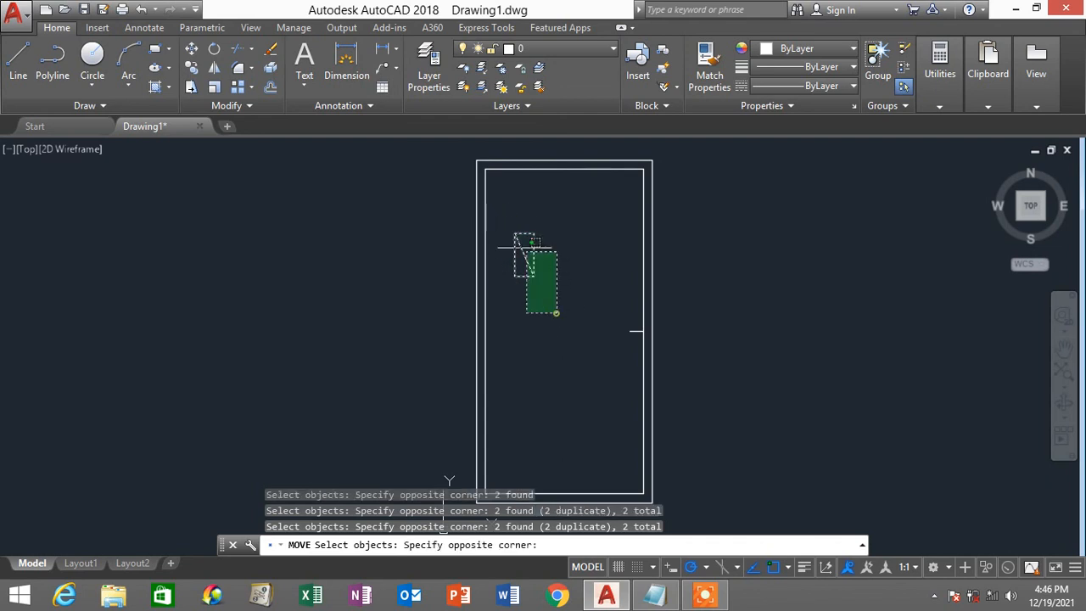
pyautogui.click(511, 208)
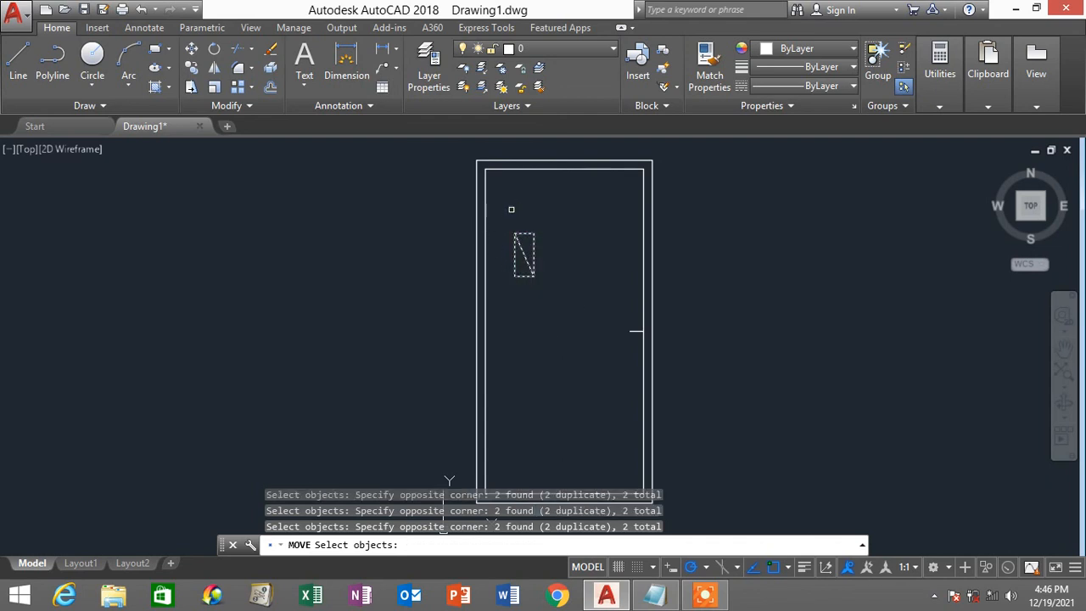
pyautogui.press('Return')
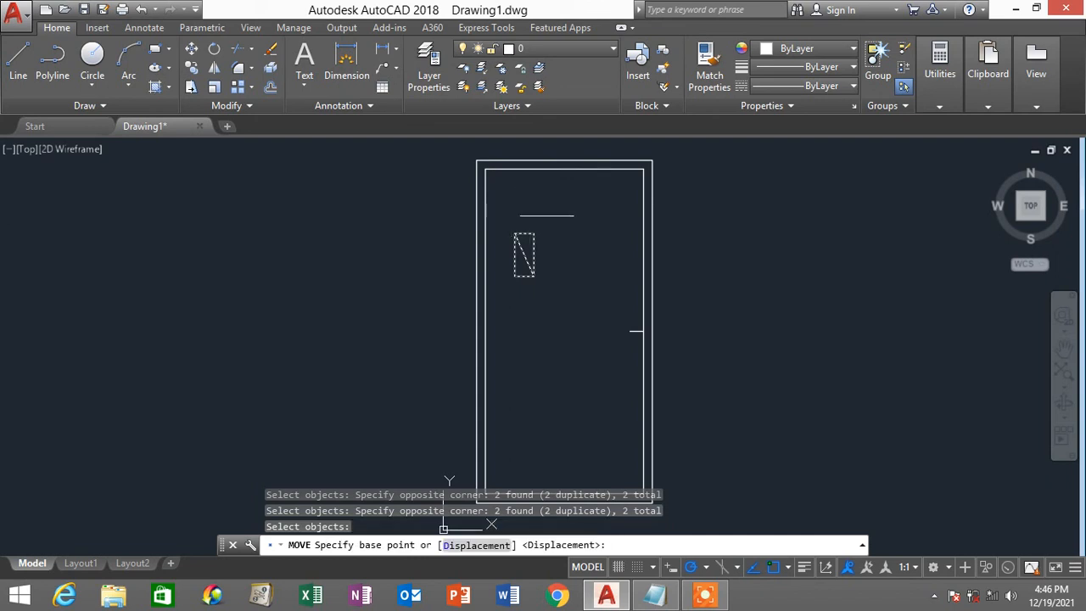
pyautogui.click(524, 254)
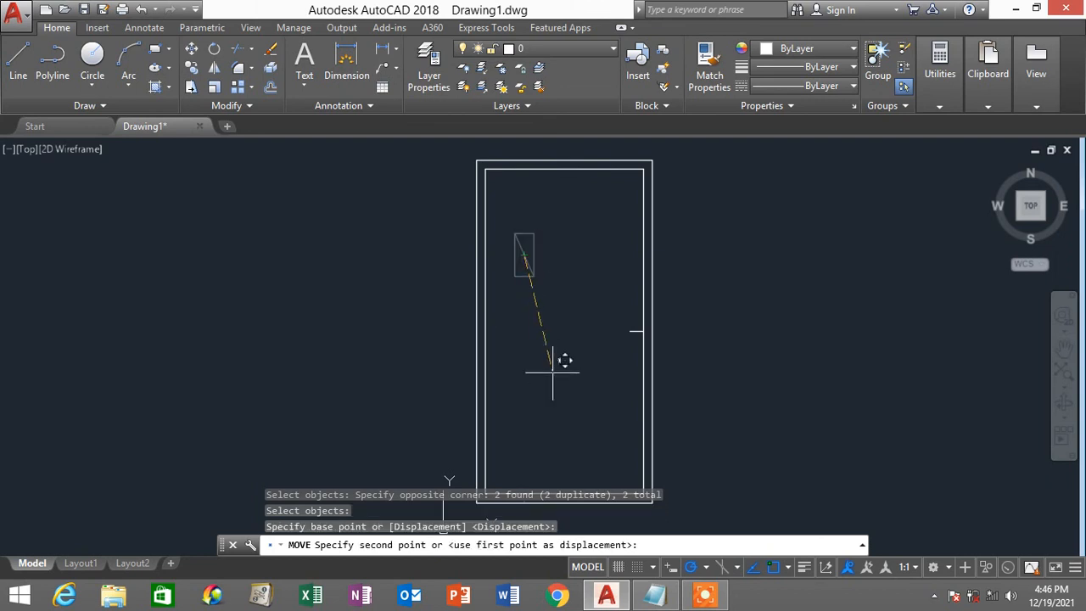
pyautogui.click(624, 329)
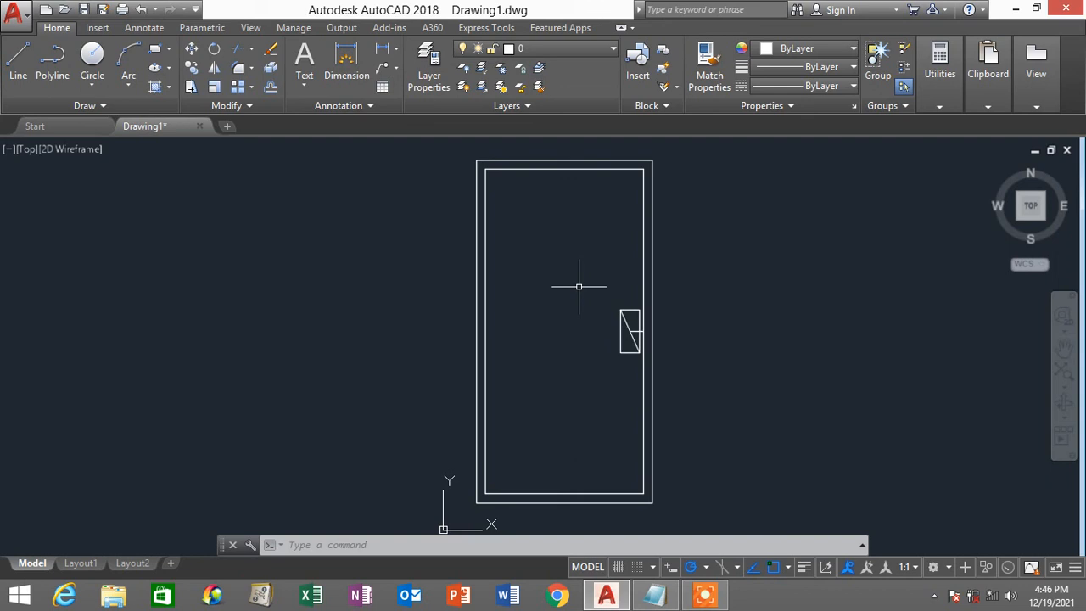
# Step: Add a linear dimension for the outer rectangle's width between its two upper corners, placed above the top edge
pyautogui.moveTo(579, 286); pyautogui.dragTo(442, 303, button='middle')
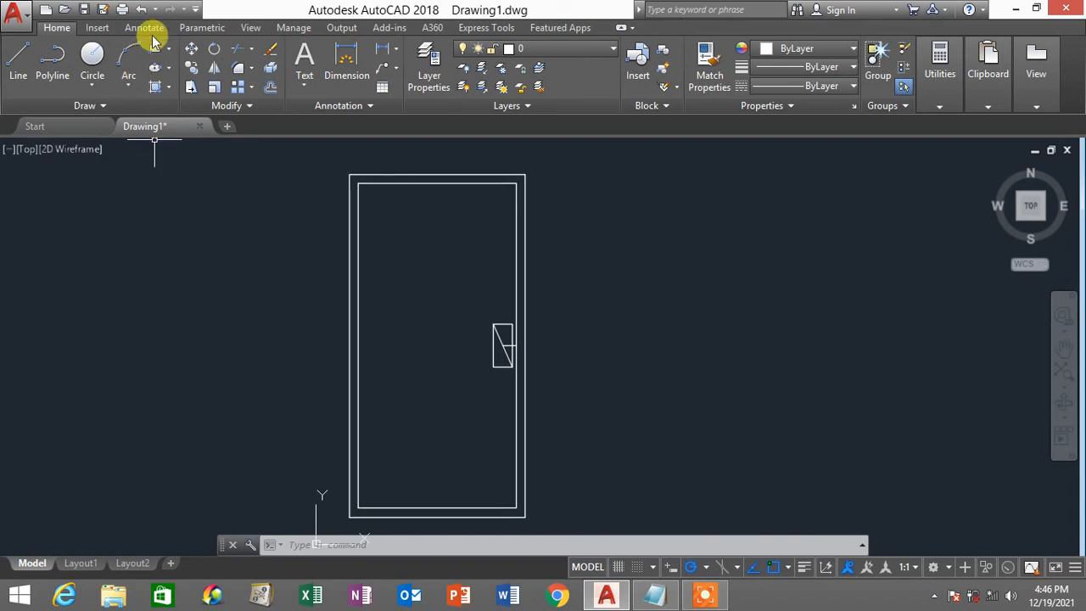
pyautogui.click(144, 28)
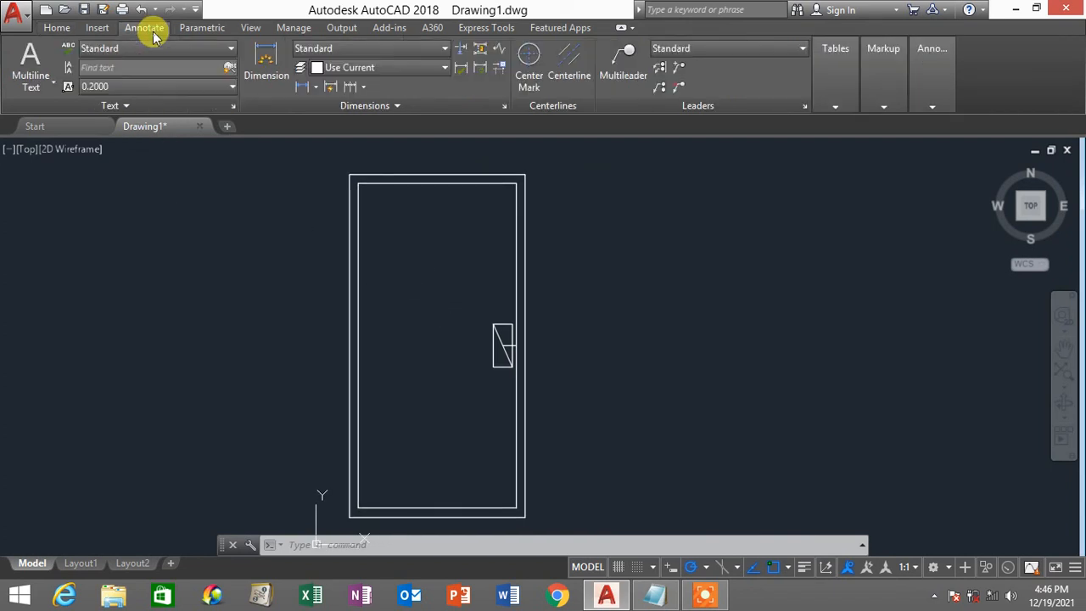
pyautogui.click(319, 88)
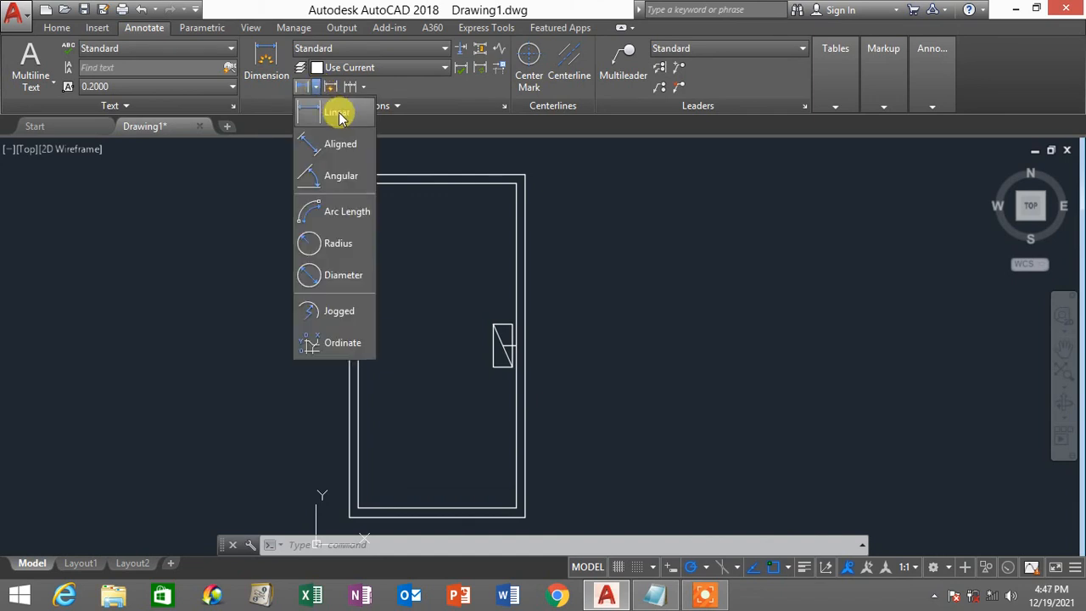
pyautogui.click(338, 114)
pyautogui.moveTo(416, 207); pyautogui.dragTo(404, 239, button='middle')
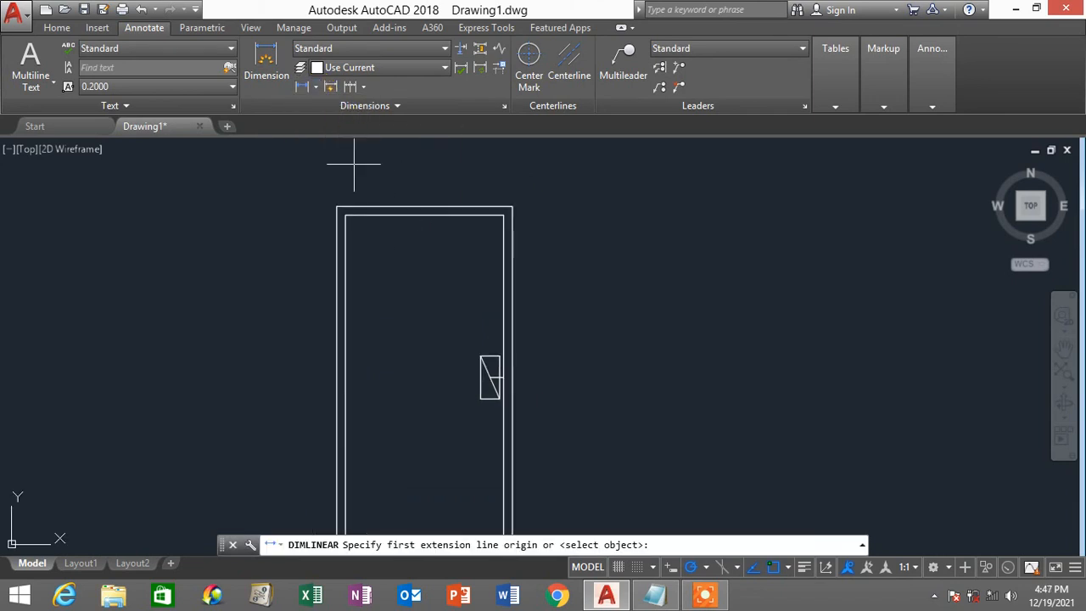
pyautogui.click(337, 206)
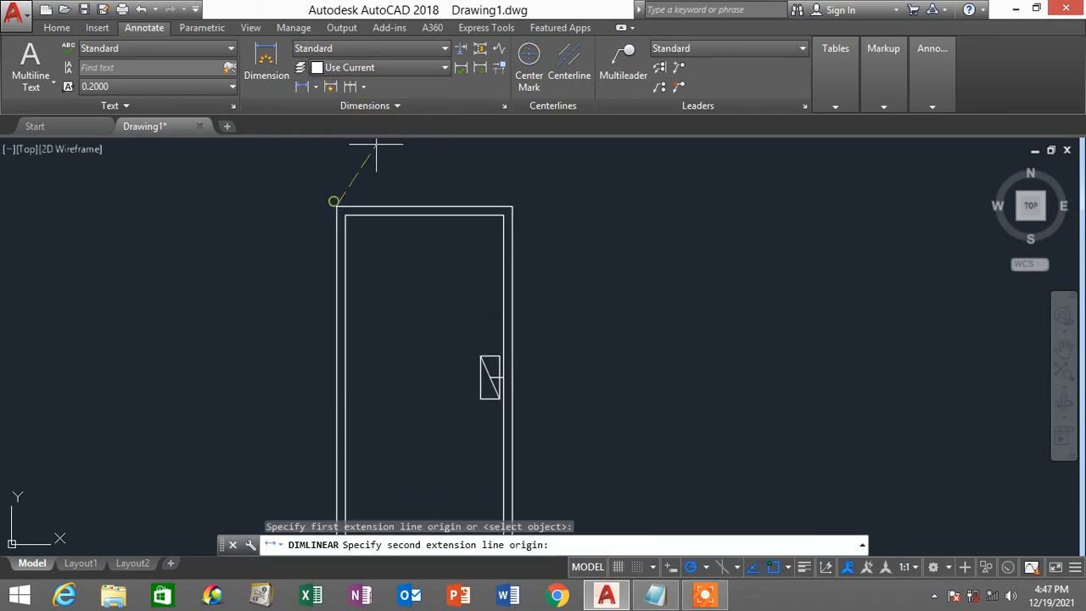
pyautogui.click(511, 206)
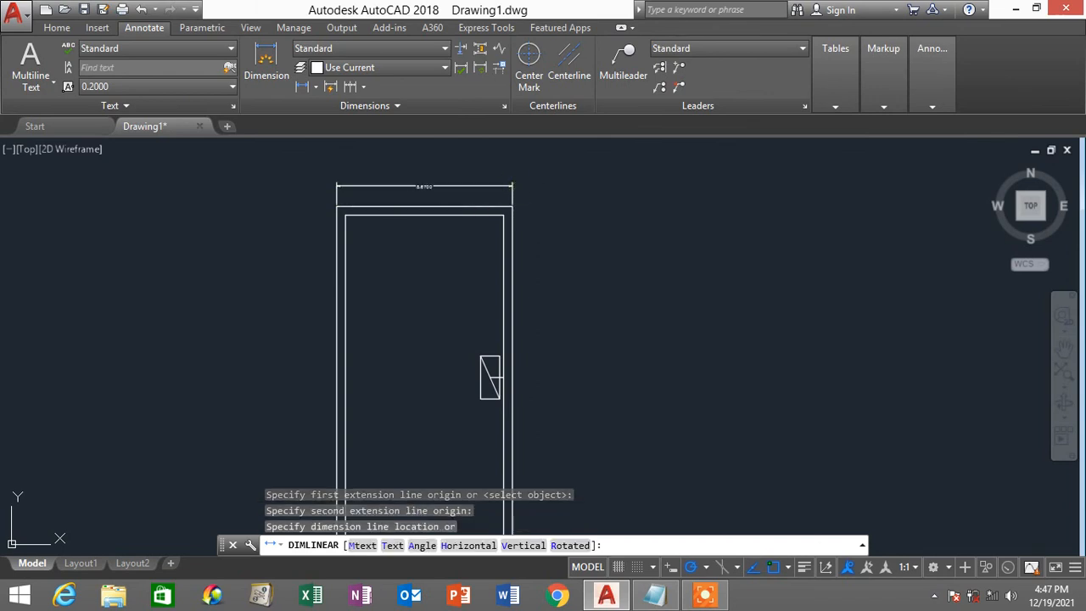
pyautogui.click(566, 184)
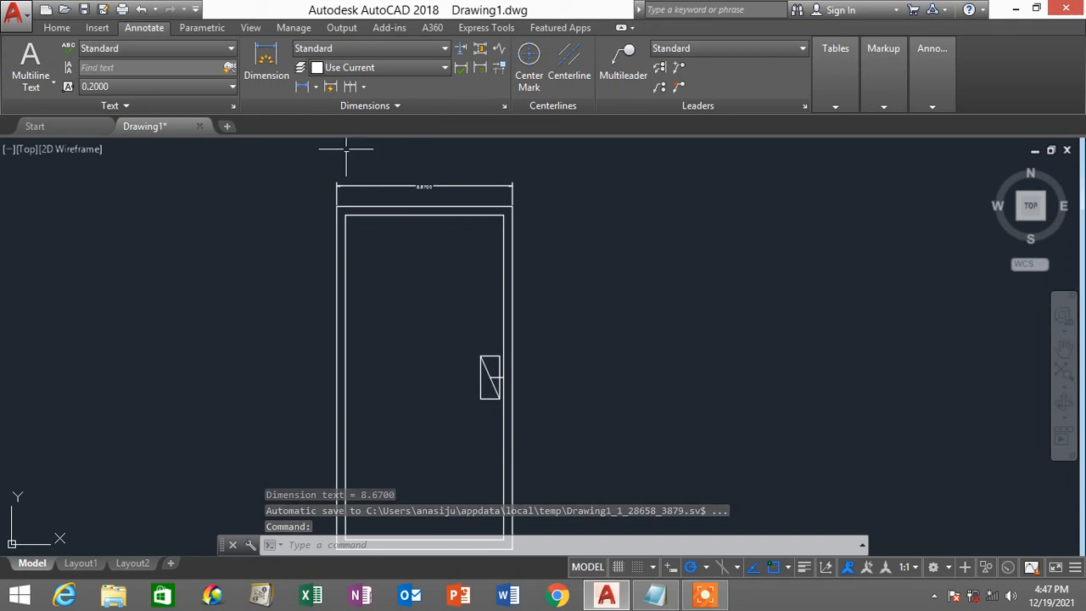
# Step: Add a linear dimension for the outer rectangle's height along its right side, starting from the upper right corner
pyautogui.click(314, 86)
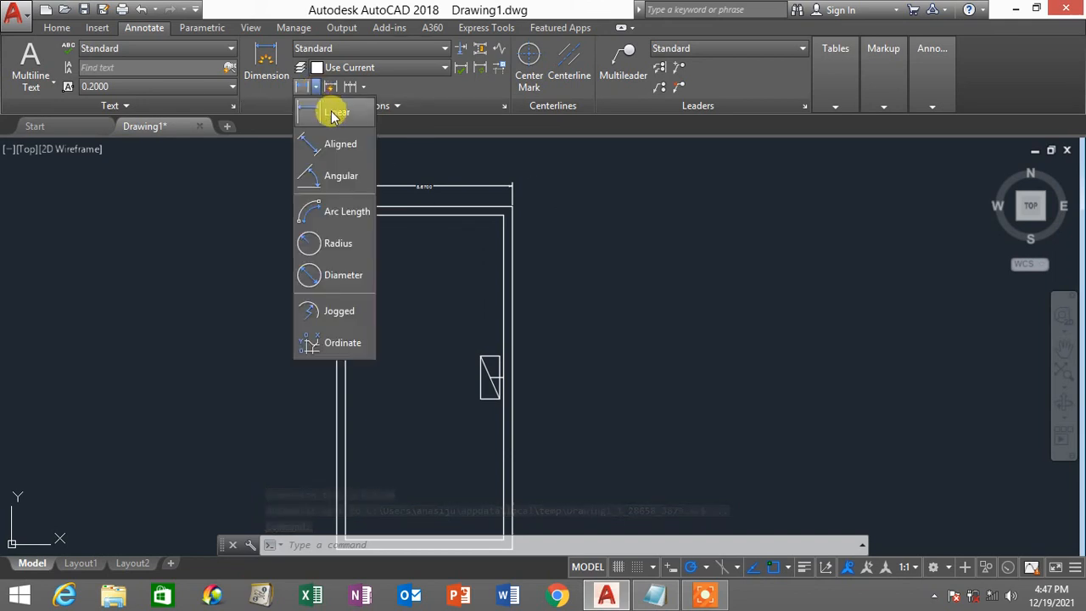
pyautogui.click(332, 117)
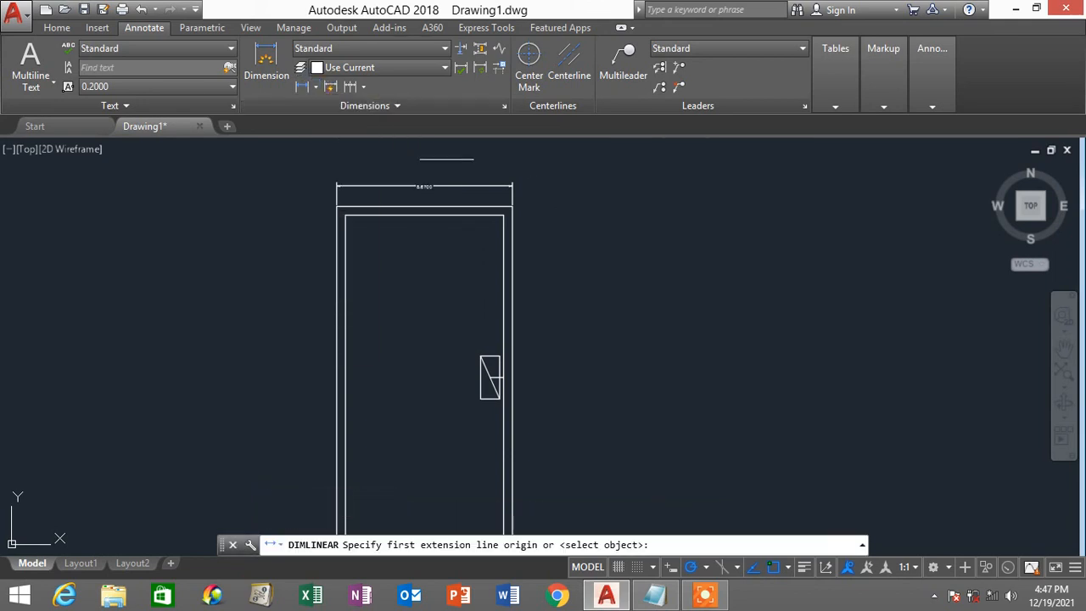
pyautogui.click(512, 206)
pyautogui.moveTo(599, 408); pyautogui.dragTo(650, 311, button='middle')
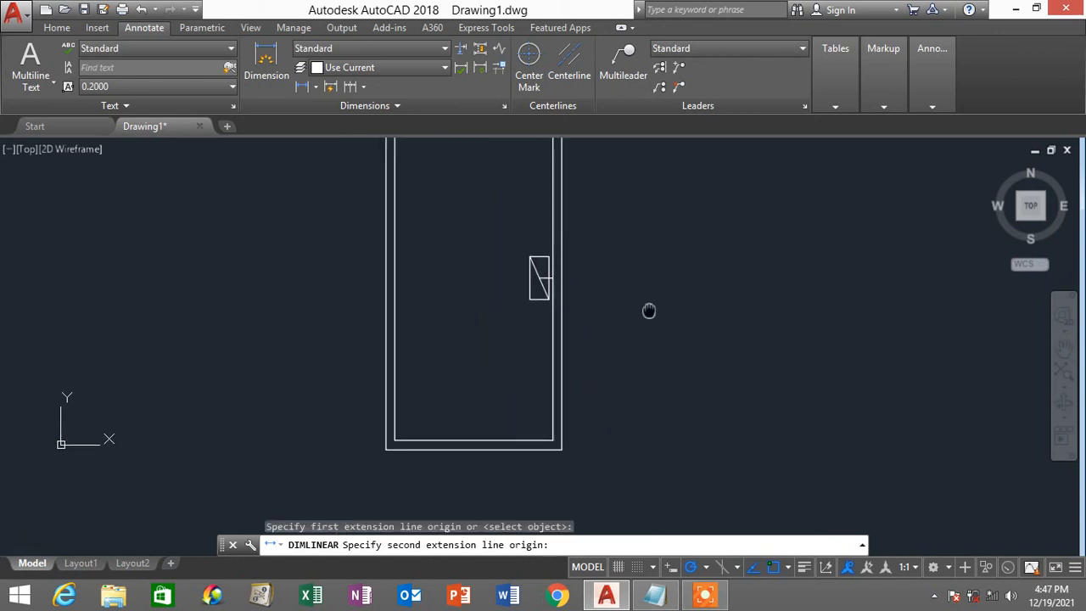
# Step: Finish the linear dimension of the door frame's full height and place it just outside the frame's right edge
pyautogui.click(564, 453)
pyautogui.click(586, 416)
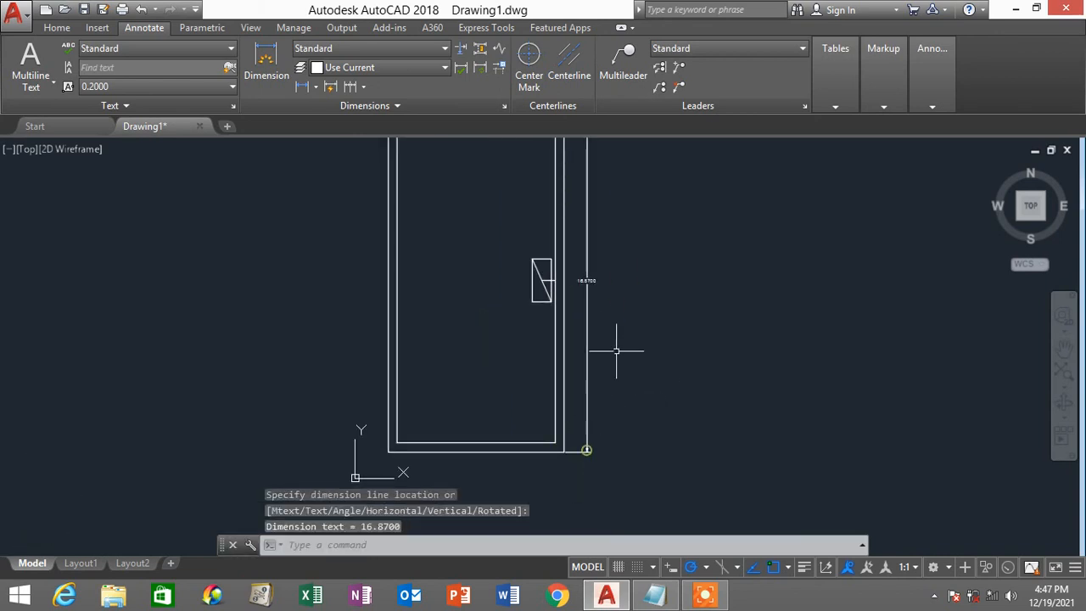
pyautogui.scroll(-3, 628, 373)
pyautogui.moveTo(608, 283); pyautogui.dragTo(610, 289, button='middle')
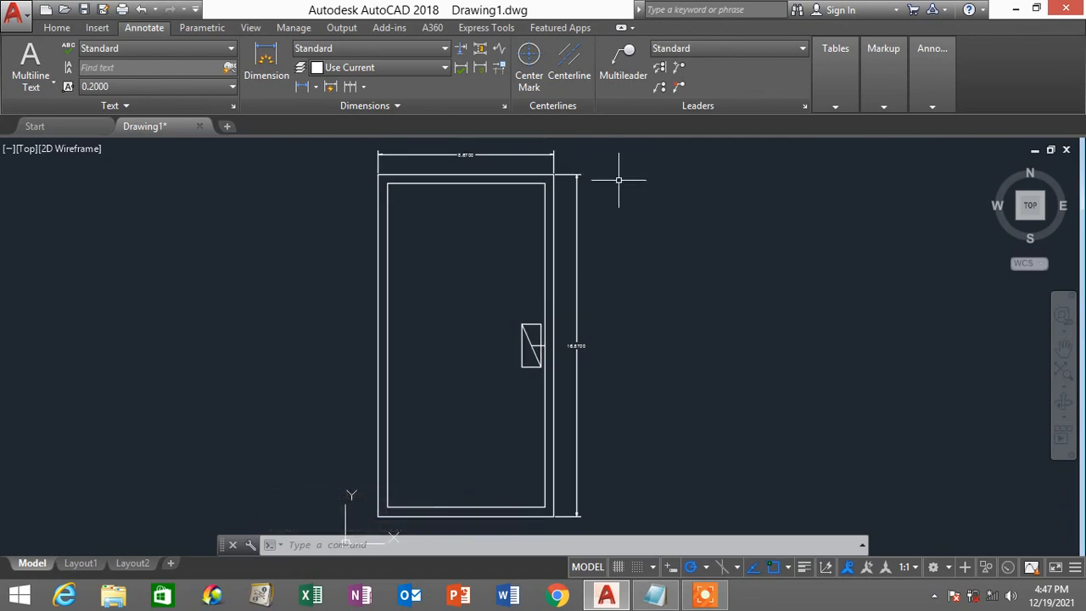
# Step: Set the arrow size of the width dimension above the door to 0.5 in its properties
pyautogui.click(559, 159)
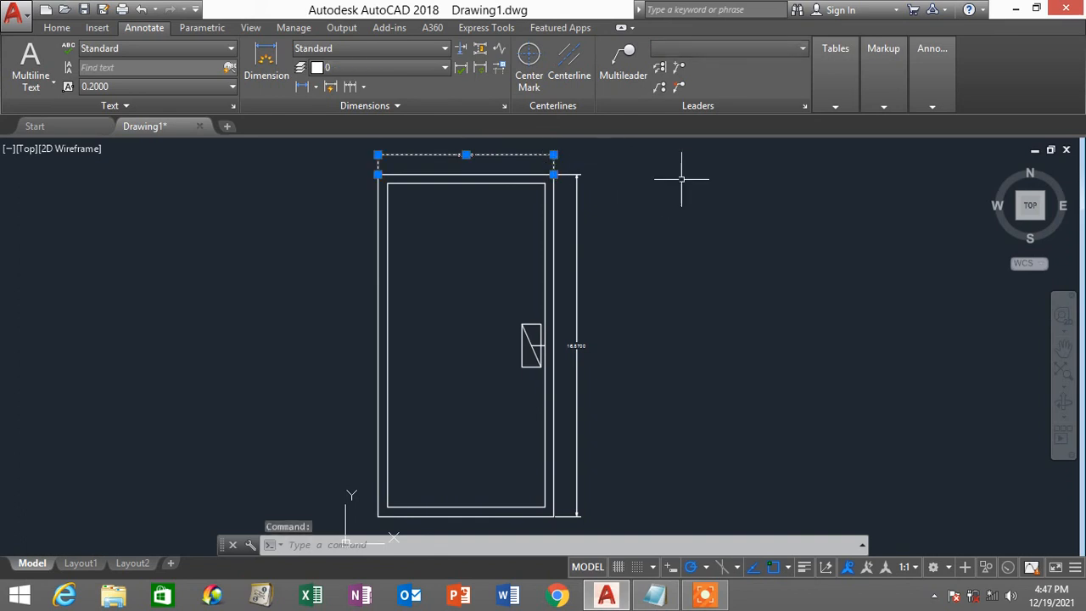
pyautogui.rightClick(710, 244)
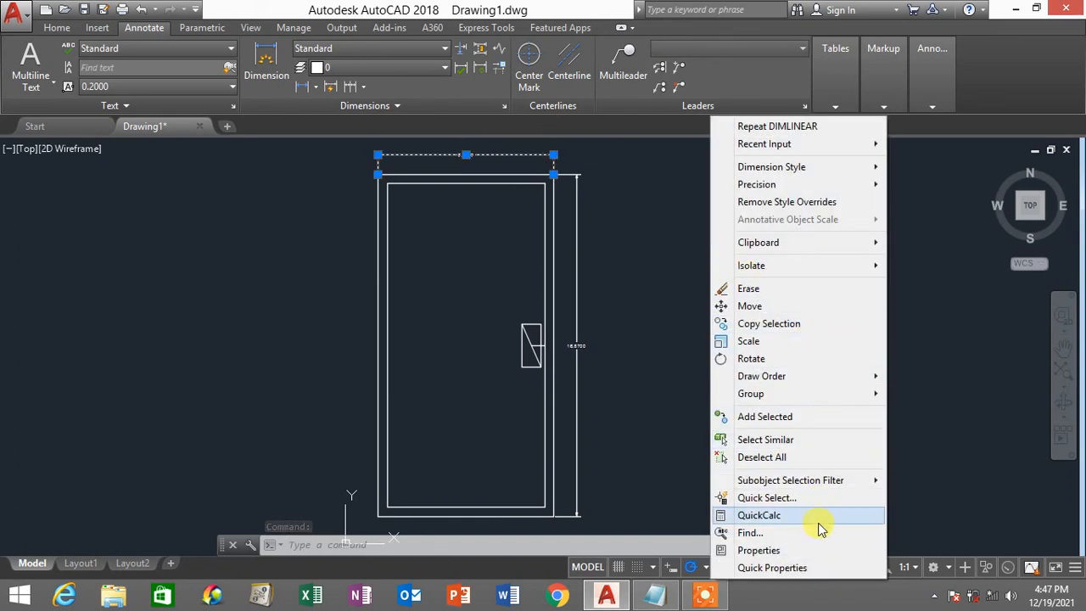
pyautogui.click(759, 550)
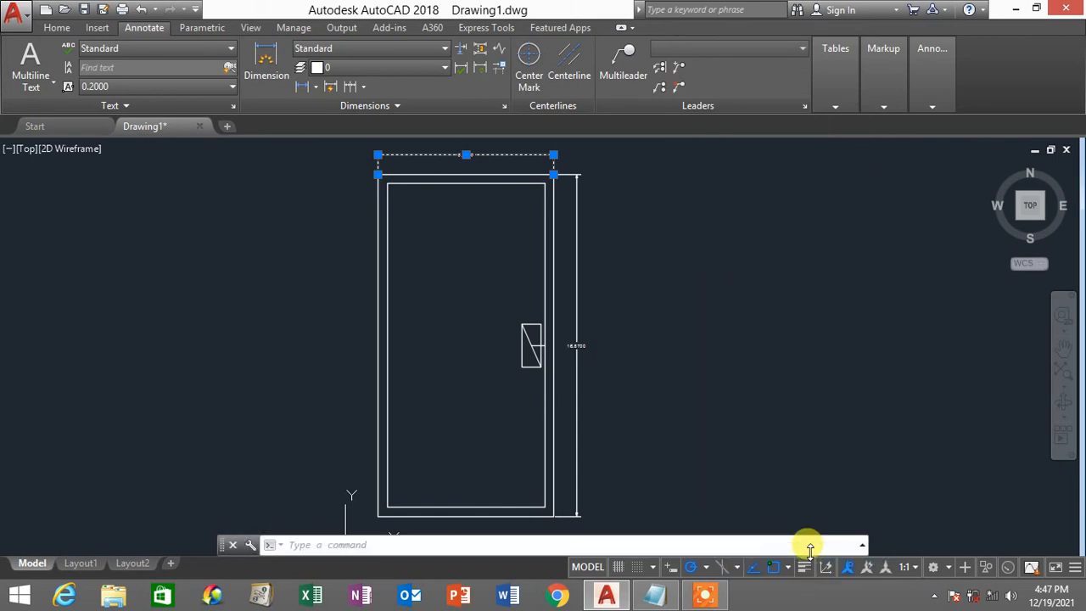
pyautogui.moveTo(486, 274); pyautogui.dragTo(654, 229)
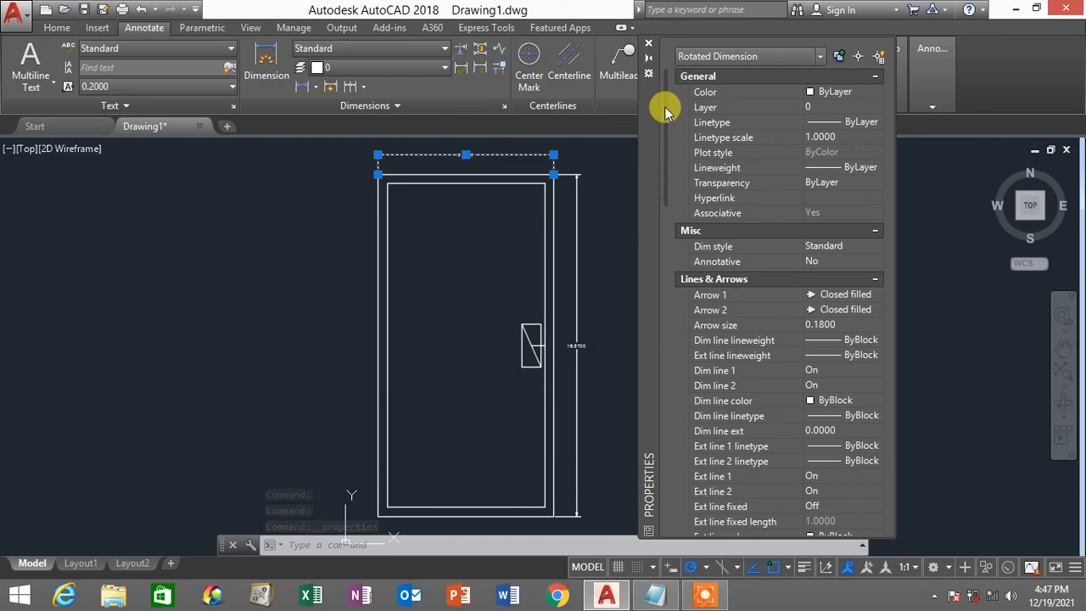
pyautogui.moveTo(660, 103); pyautogui.dragTo(669, 49)
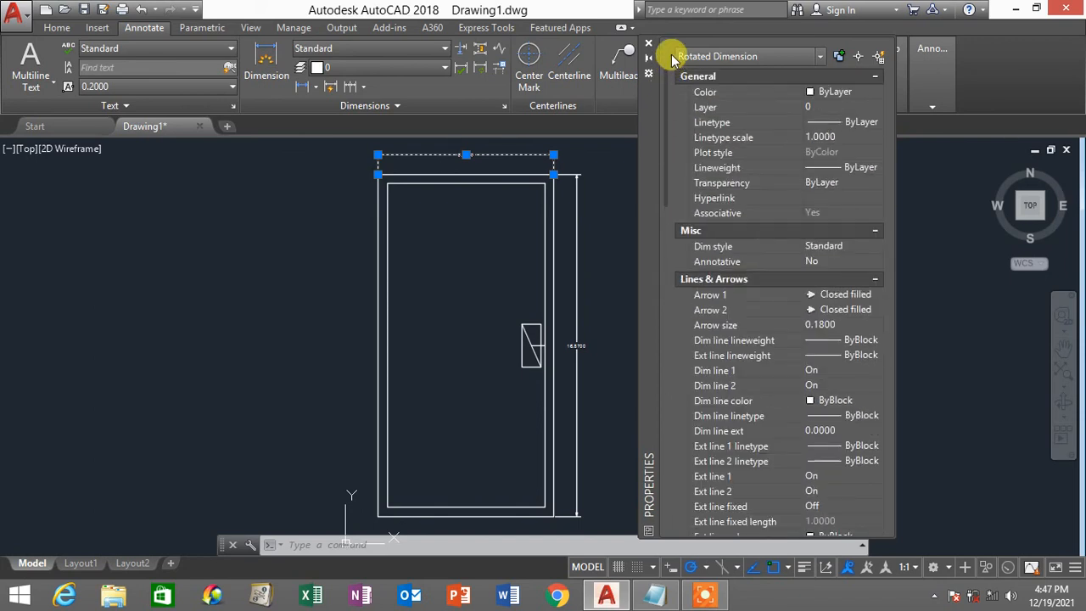
pyautogui.click(821, 322)
pyautogui.write('0.5')
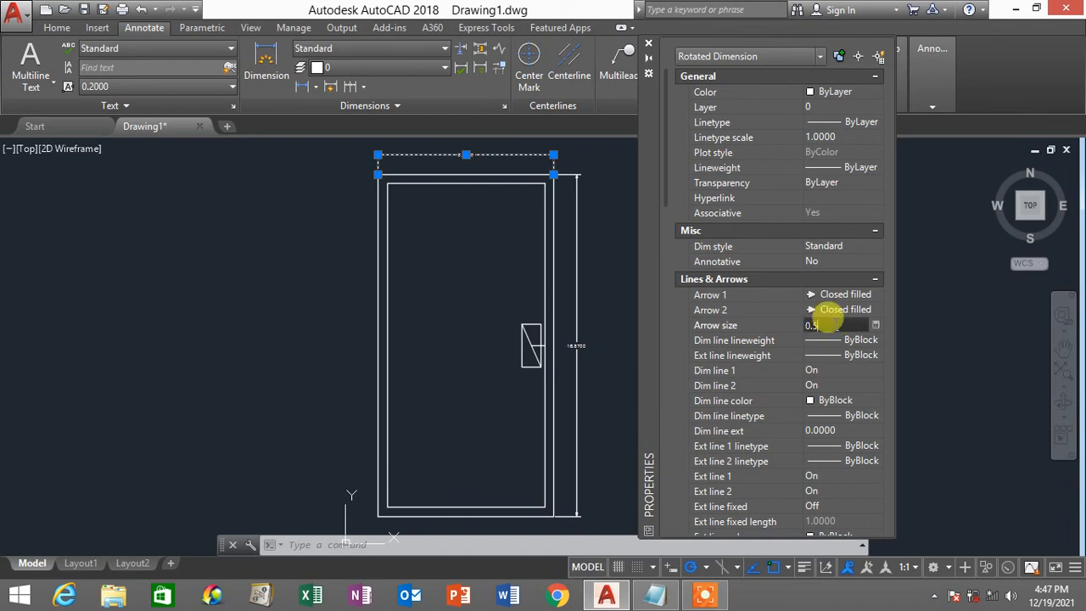
pyautogui.press('Return')
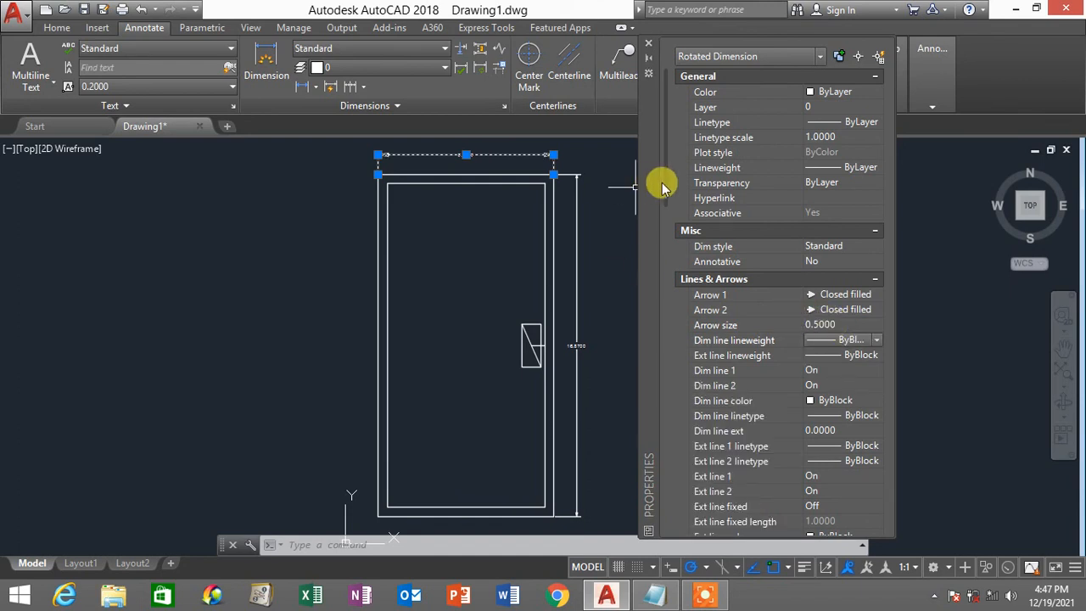
# Step: Set the text height of the door's width dimension to 0.5
pyautogui.moveTo(665, 187); pyautogui.dragTo(665, 308)
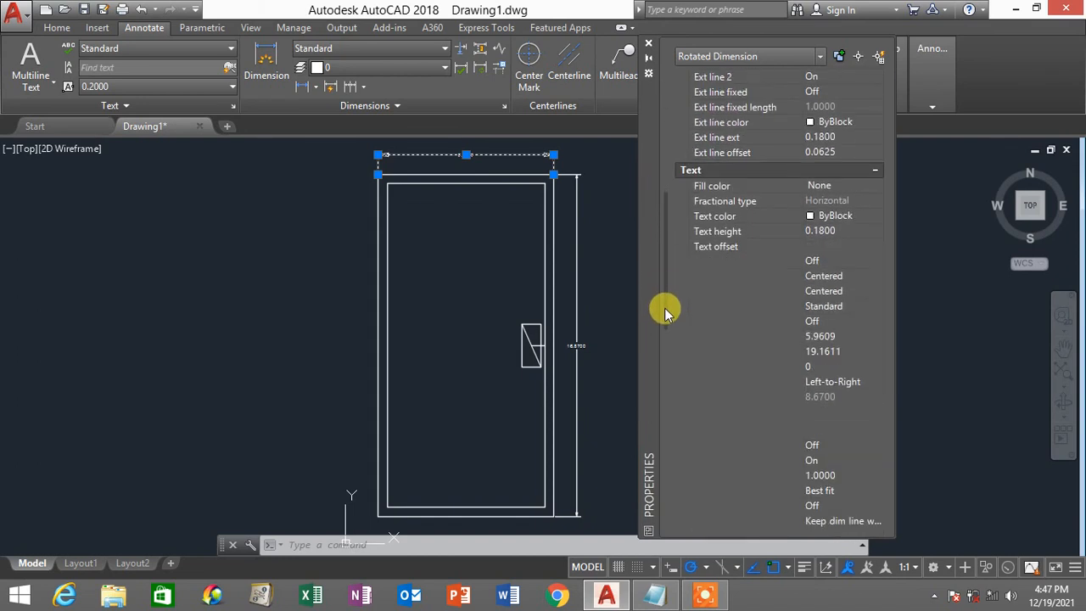
pyautogui.click(829, 231)
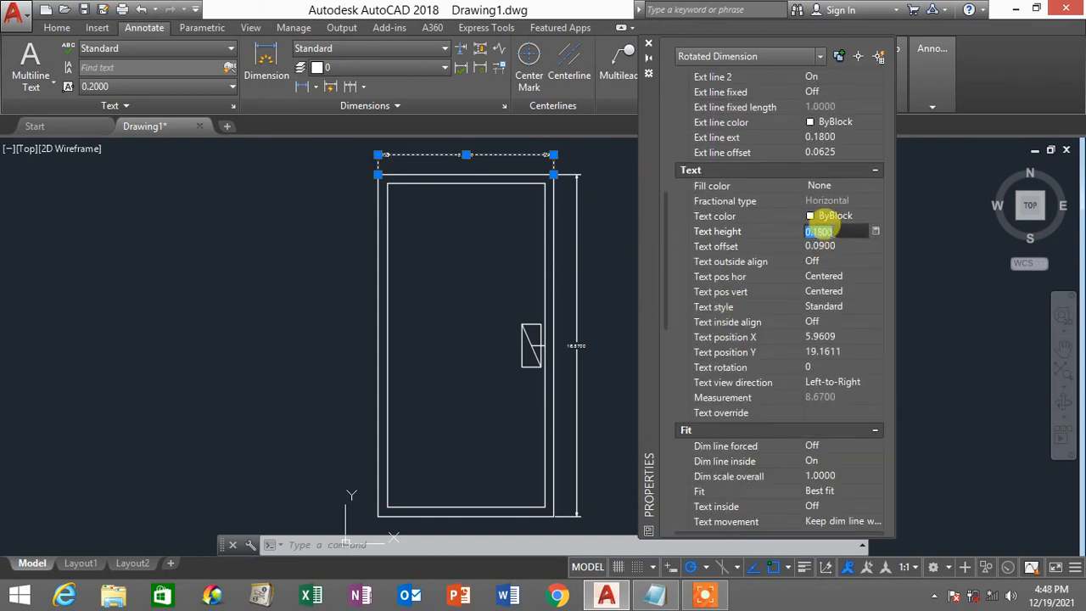
pyautogui.write('0.5')
pyautogui.click(830, 245)
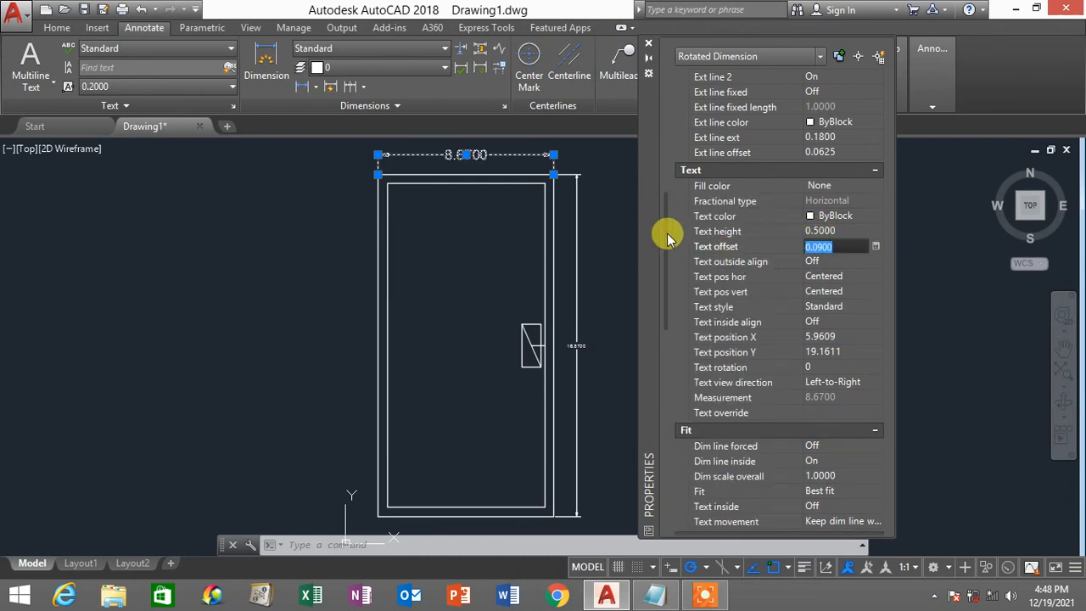
# Step: Set the width dimension's primary units precision to 0.00, then close its properties and deselect it
pyautogui.moveTo(667, 233); pyautogui.dragTo(666, 339)
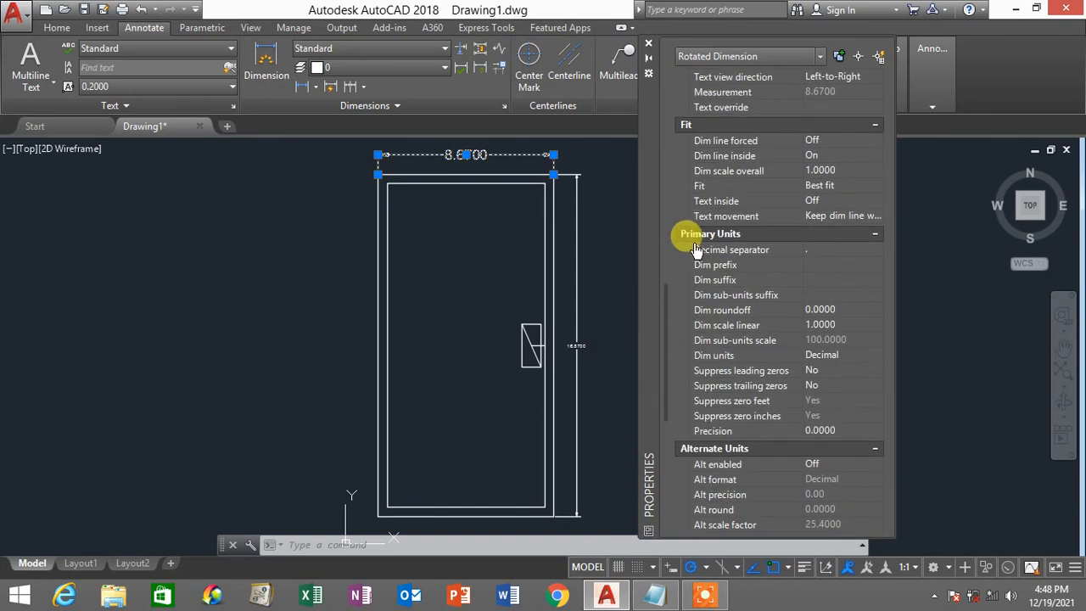
pyautogui.click(838, 431)
pyautogui.click(839, 431)
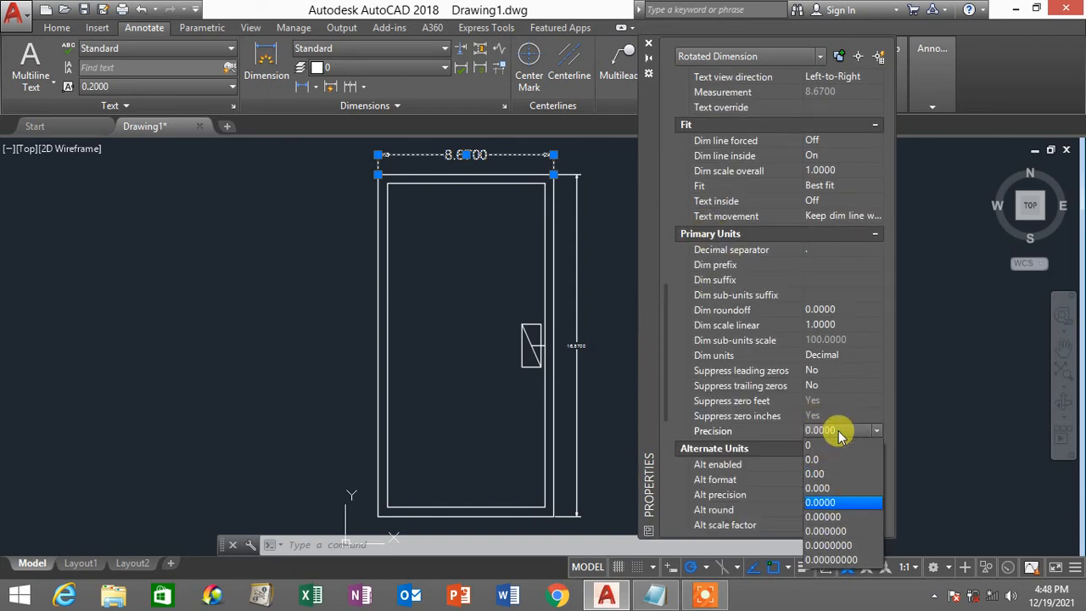
pyautogui.click(830, 474)
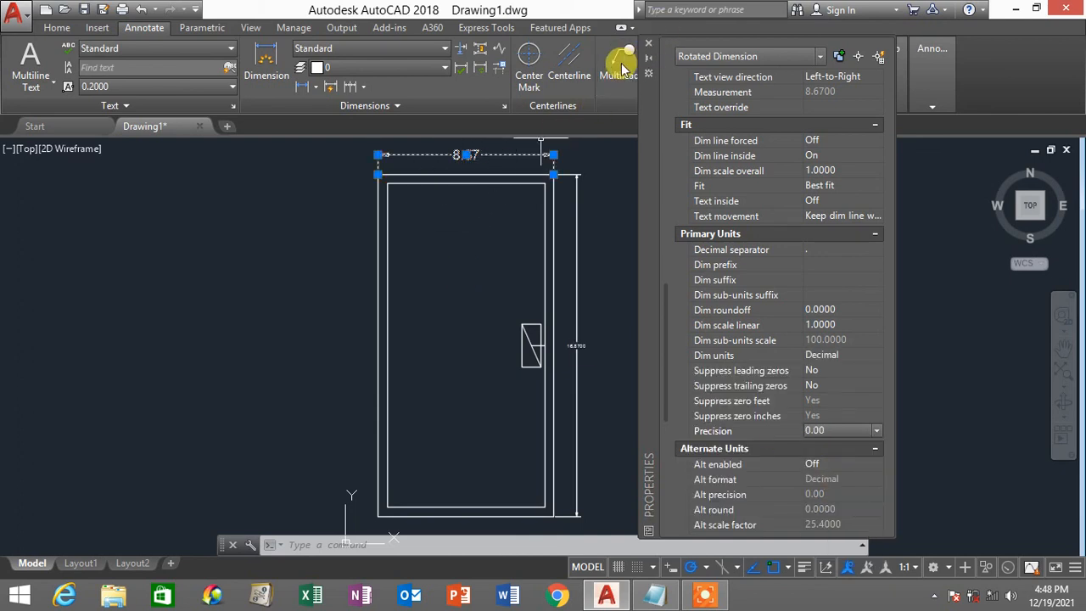
pyautogui.click(649, 49)
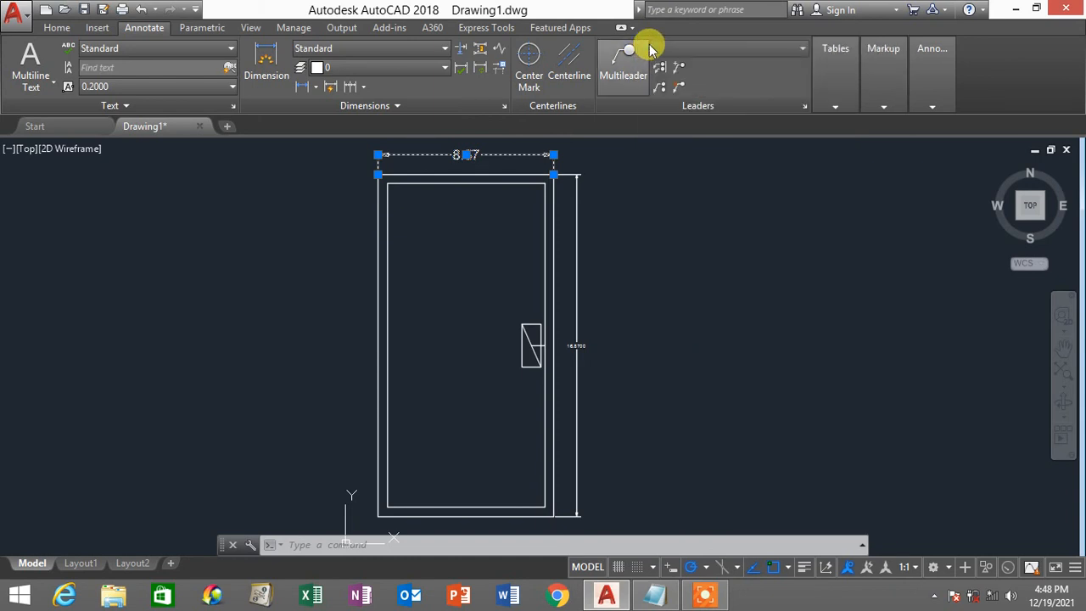
pyautogui.press('Escape')
pyautogui.press('Escape')
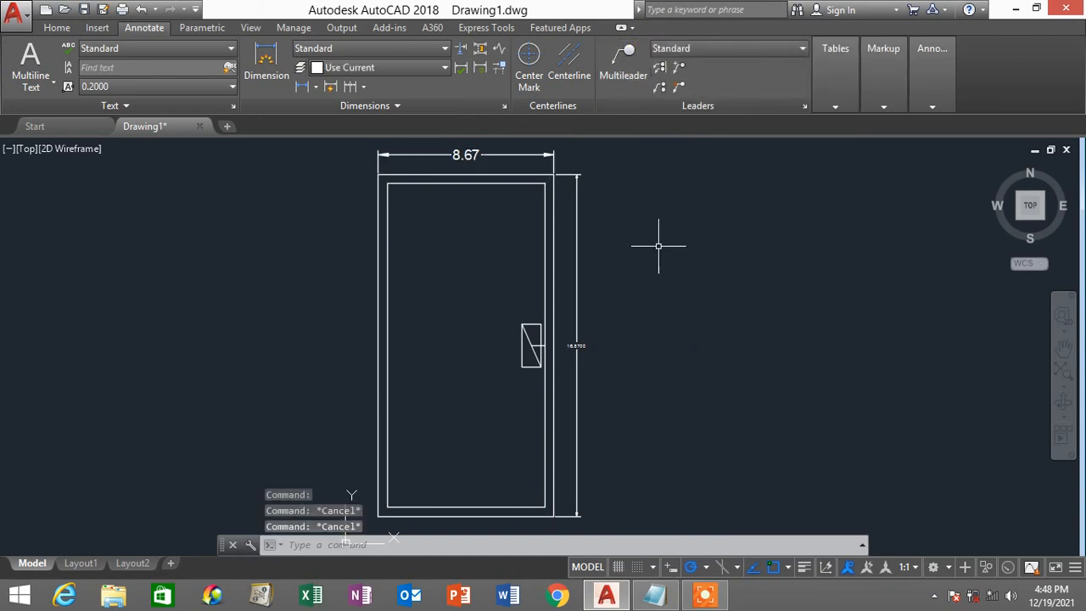
# Step: Set the arrow size of the vertical height dimension beside the door to 0.5 in its properties
pyautogui.click(575, 231)
pyautogui.rightClick(720, 233)
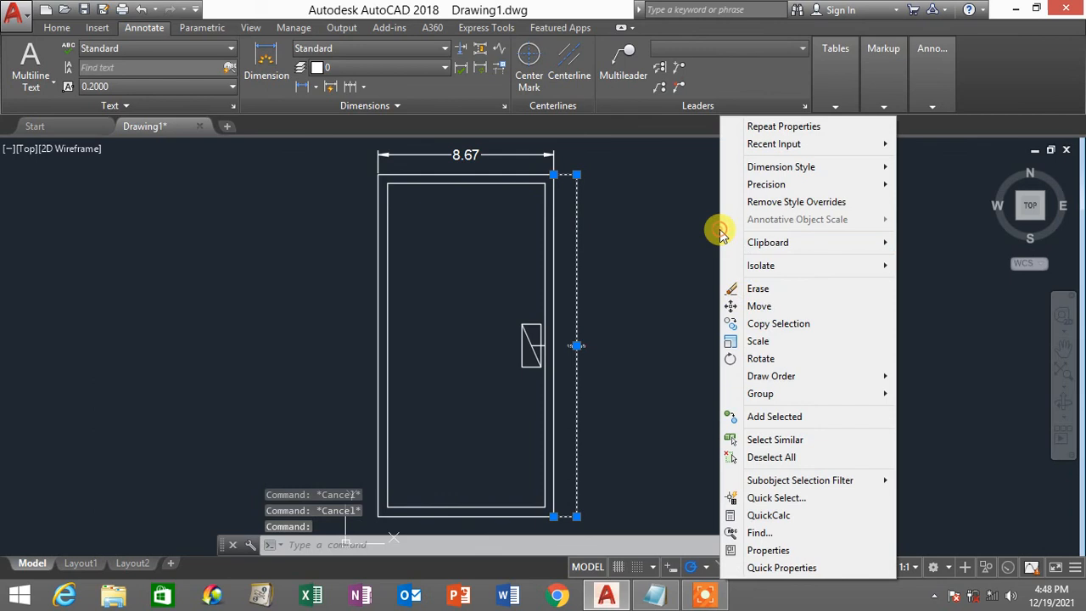
pyautogui.click(768, 549)
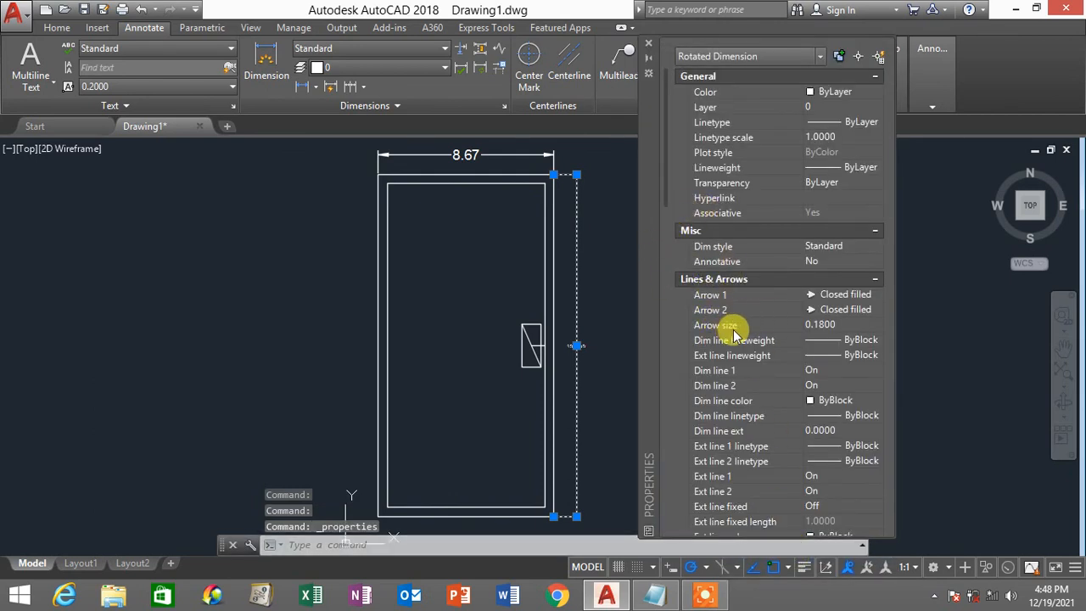
pyautogui.click(819, 325)
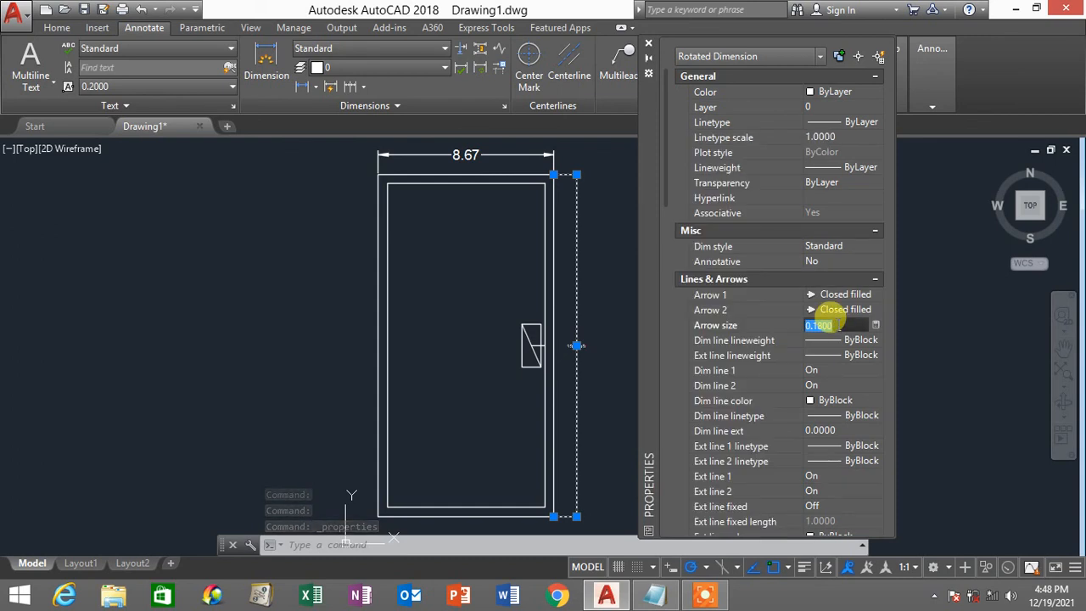
pyautogui.write('0.5')
pyautogui.press('Return')
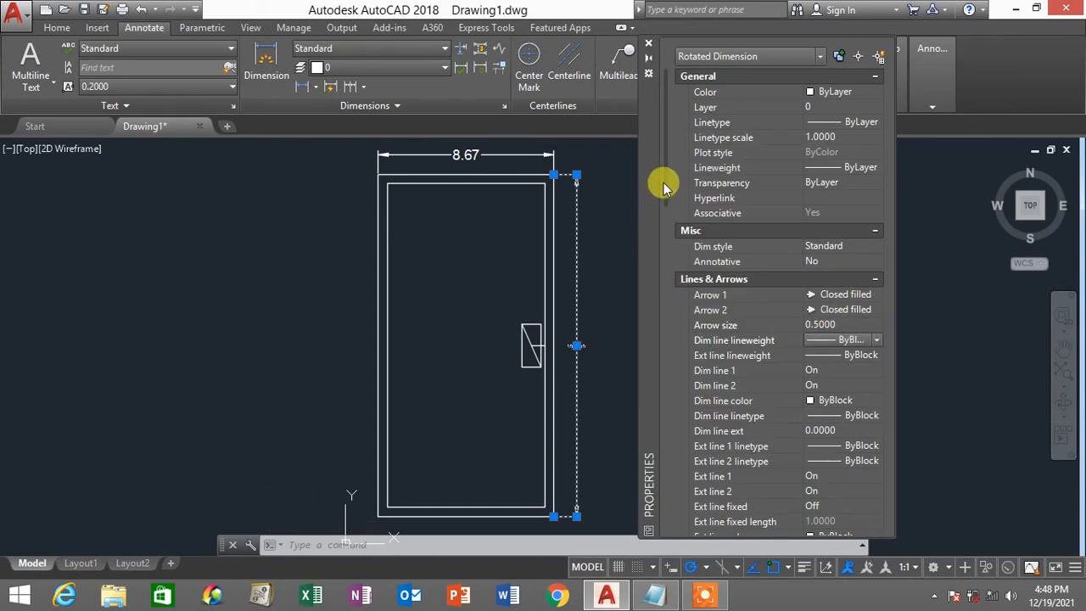
# Step: Set the text height of the door's height dimension to 0.5
pyautogui.scroll(-8, 665, 188)
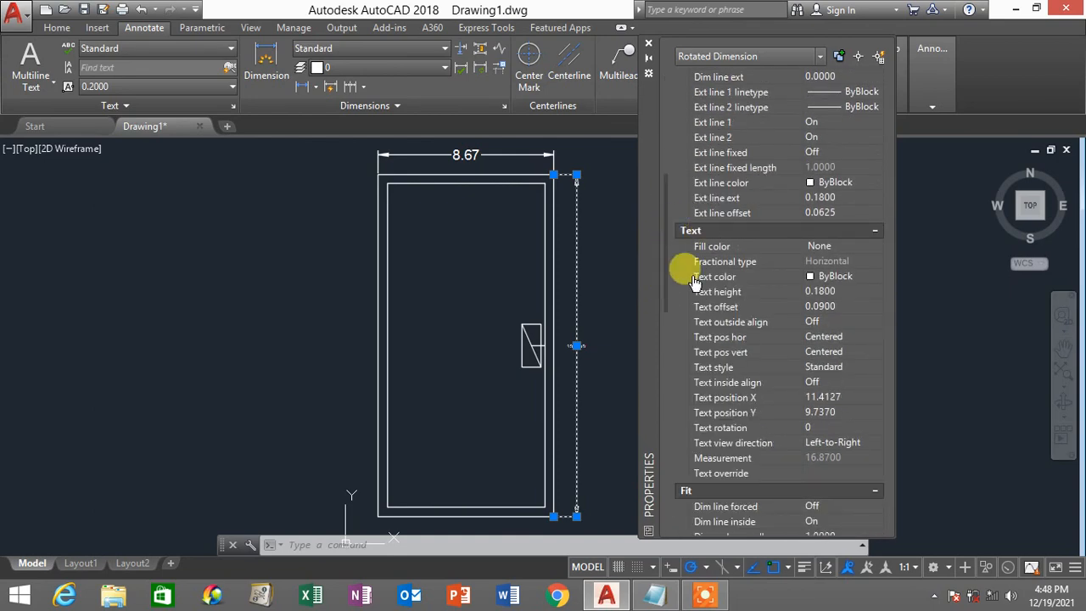
pyautogui.click(819, 291)
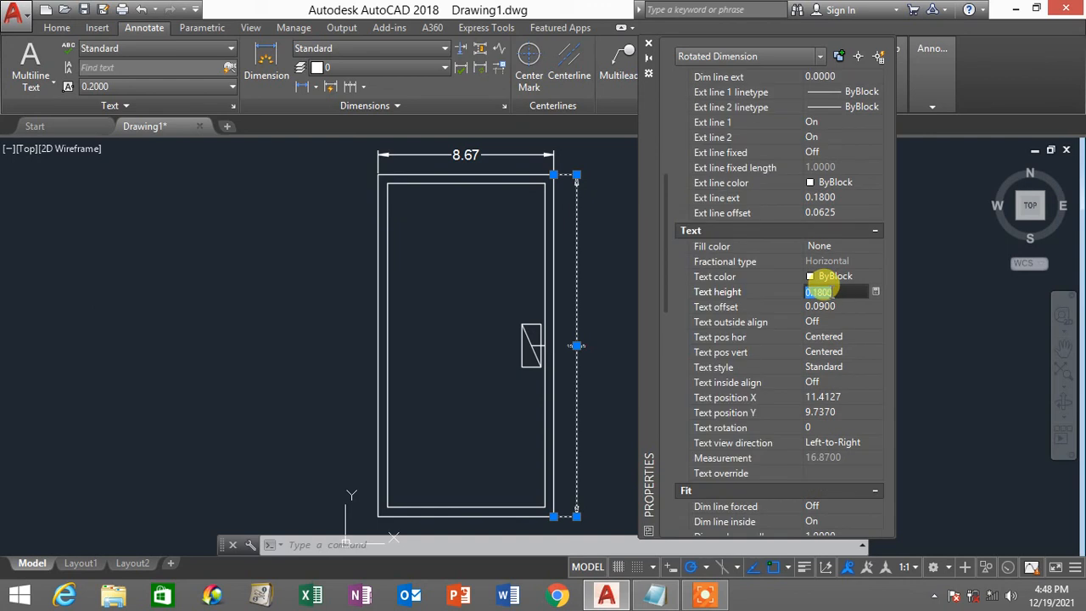
pyautogui.write('0.5')
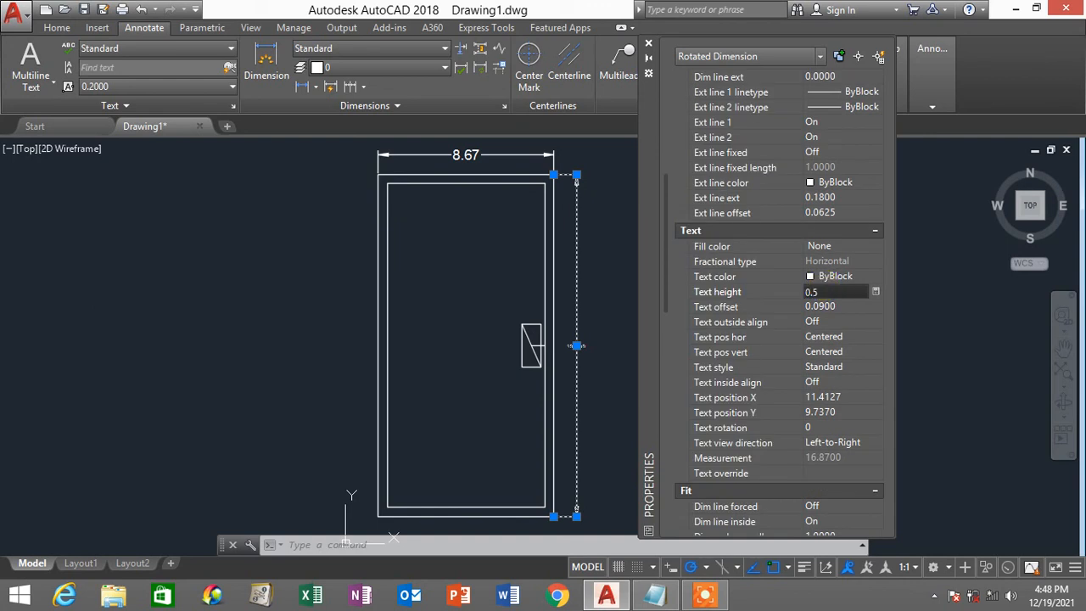
pyautogui.press('Return')
# Step: Set the height dimension's primary units precision to 0.00, then close its properties and deselect it
pyautogui.moveTo(664, 224); pyautogui.dragTo(662, 356)
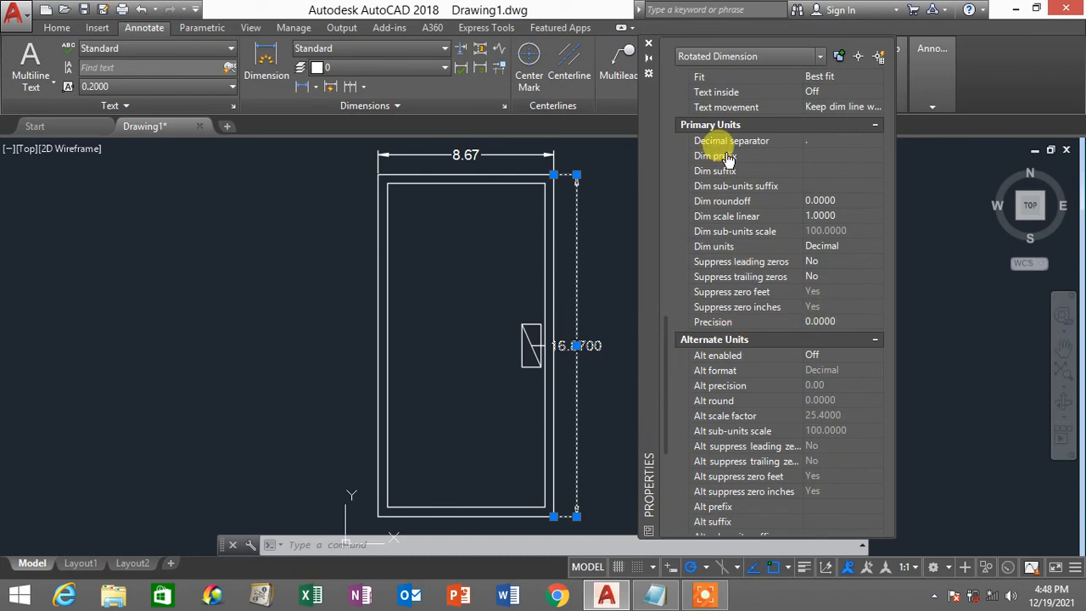
pyautogui.click(831, 327)
pyautogui.click(856, 328)
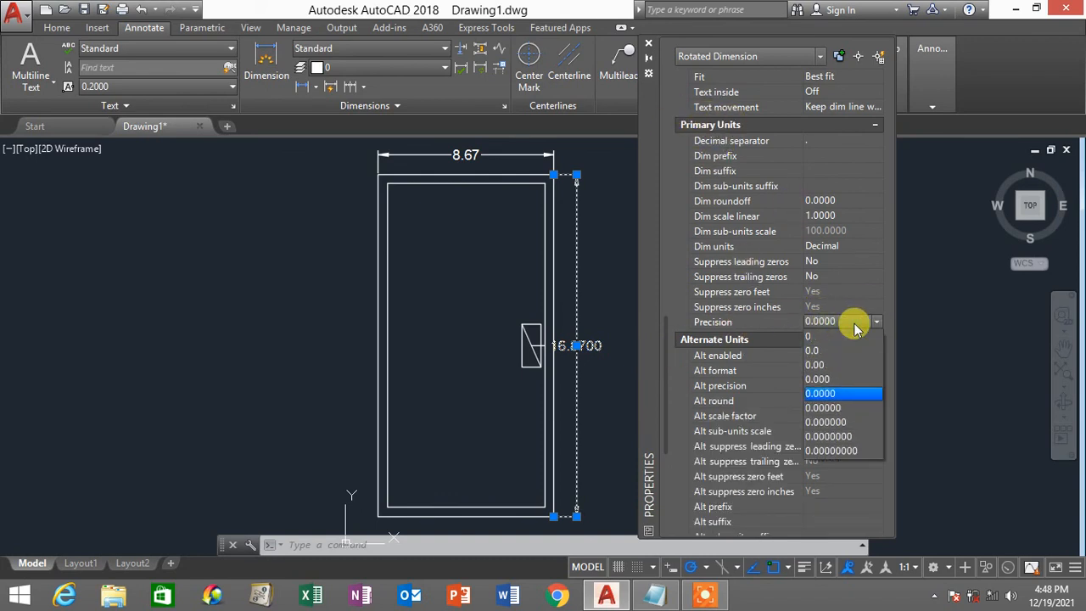
pyautogui.click(844, 366)
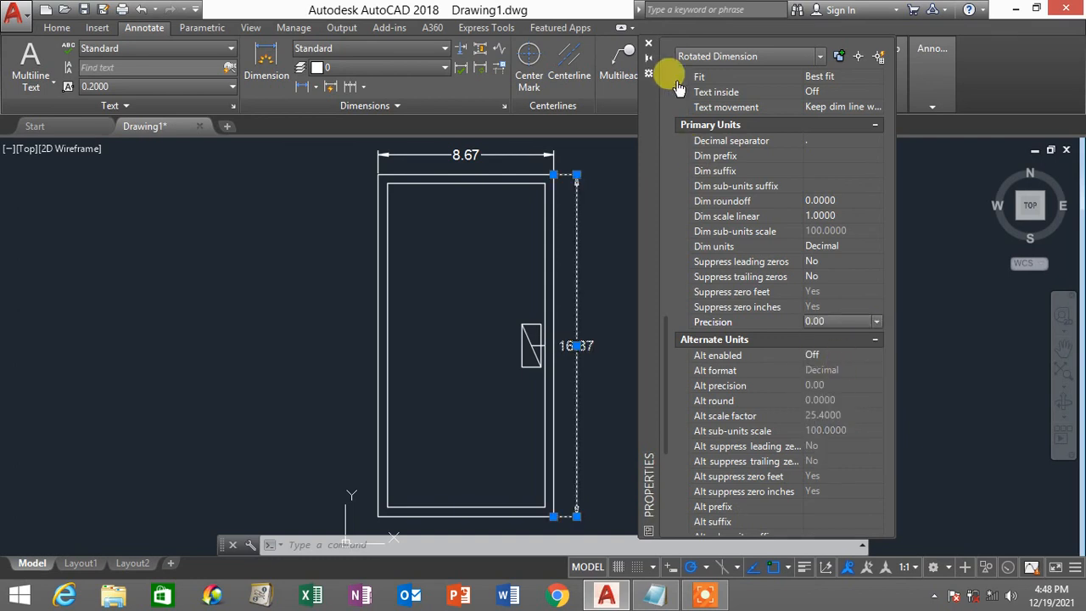
pyautogui.click(648, 42)
pyautogui.press('Escape')
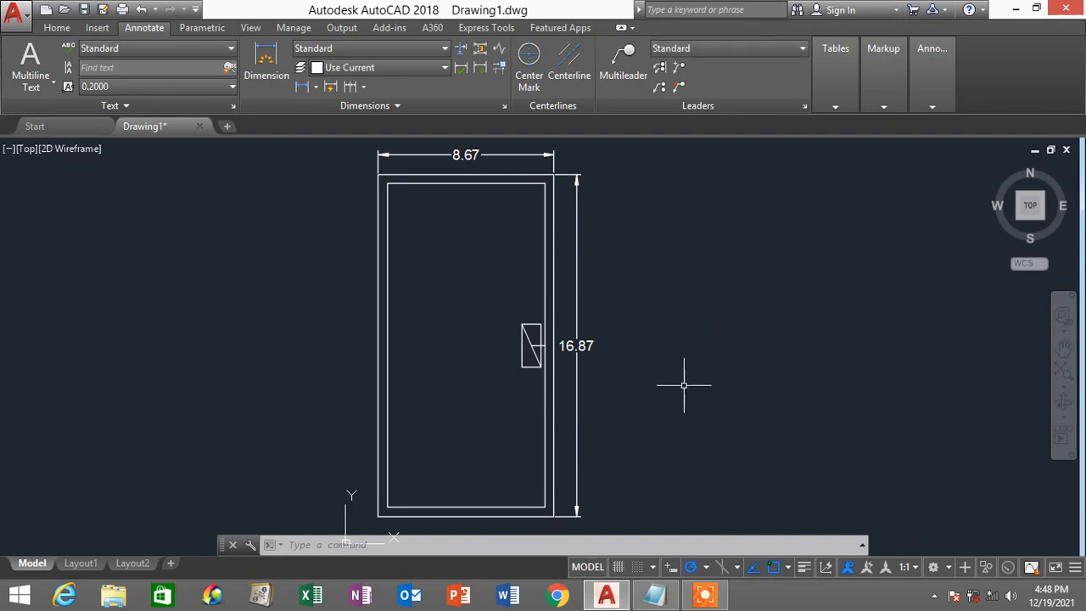
# Step: Add an aligned dimension along the diagonal of the door's handle rectangle, placed to the lower left of the rectangle
pyautogui.scroll(4, 574, 387)
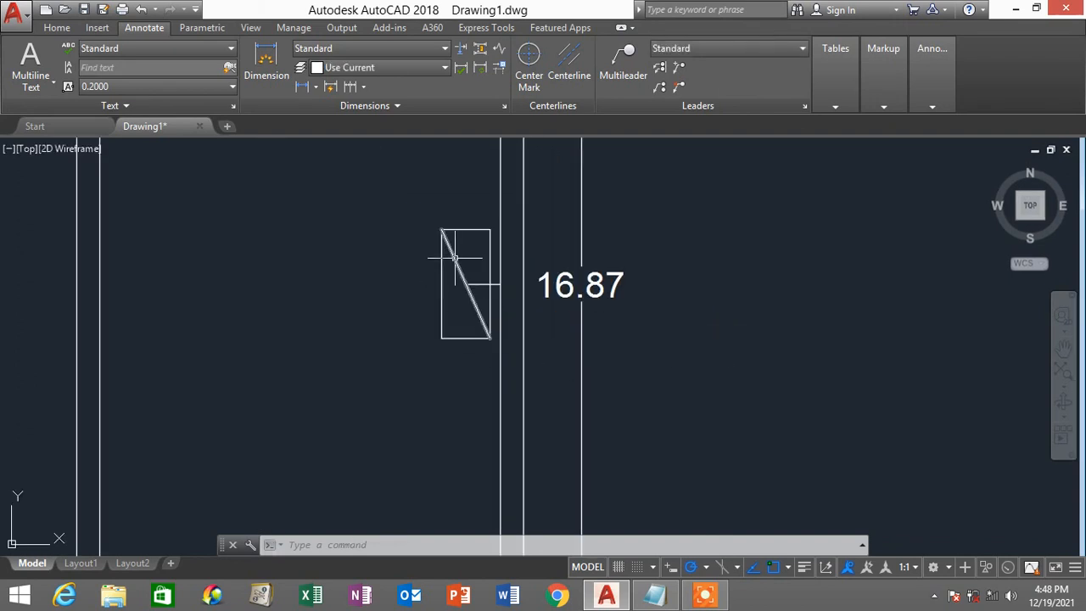
pyautogui.click(446, 244)
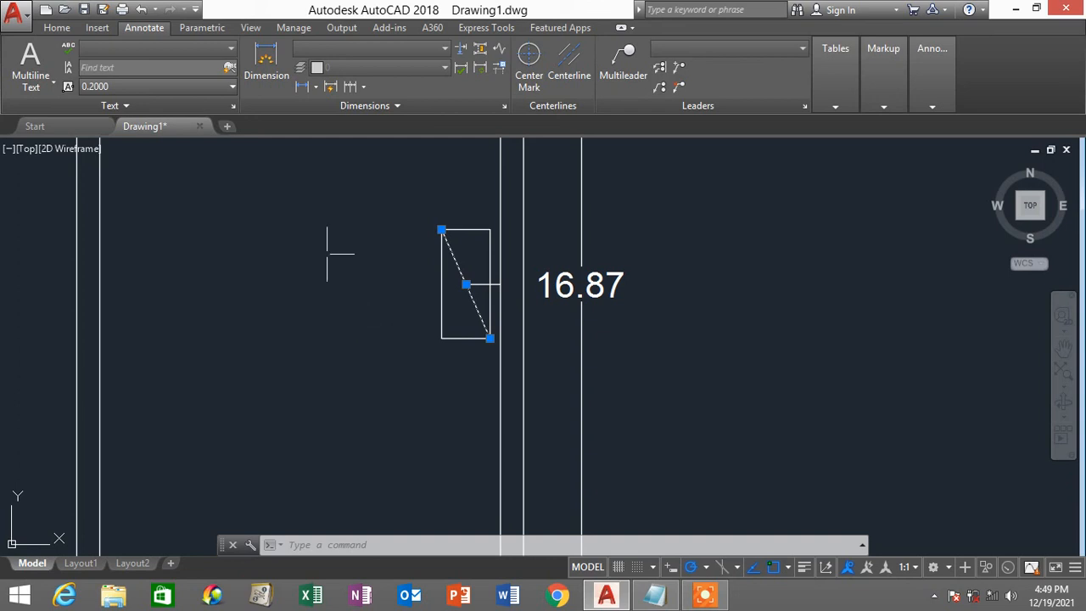
pyautogui.click(317, 89)
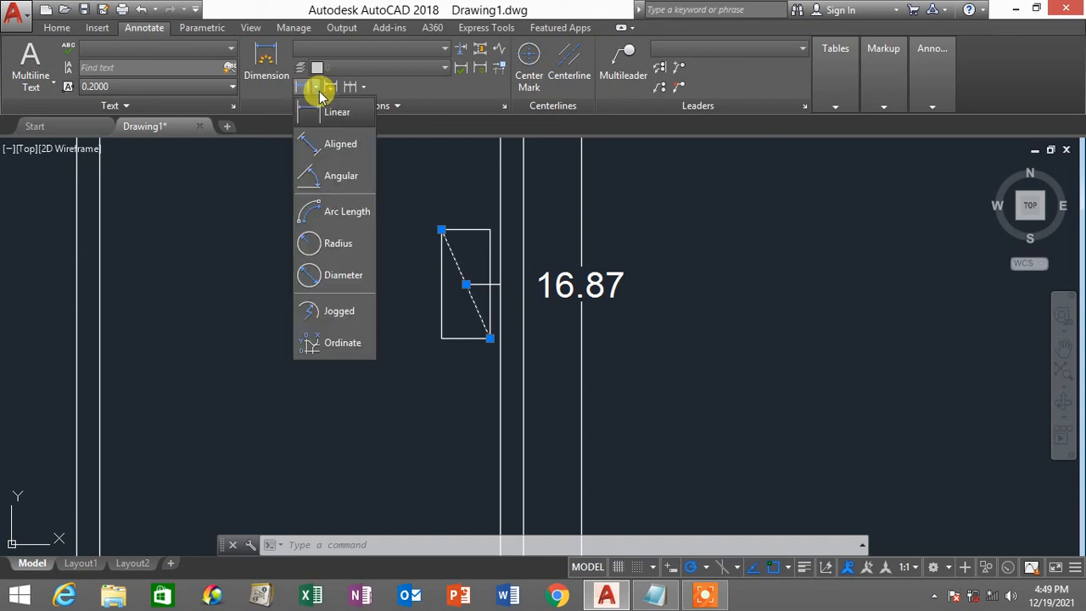
pyautogui.click(339, 146)
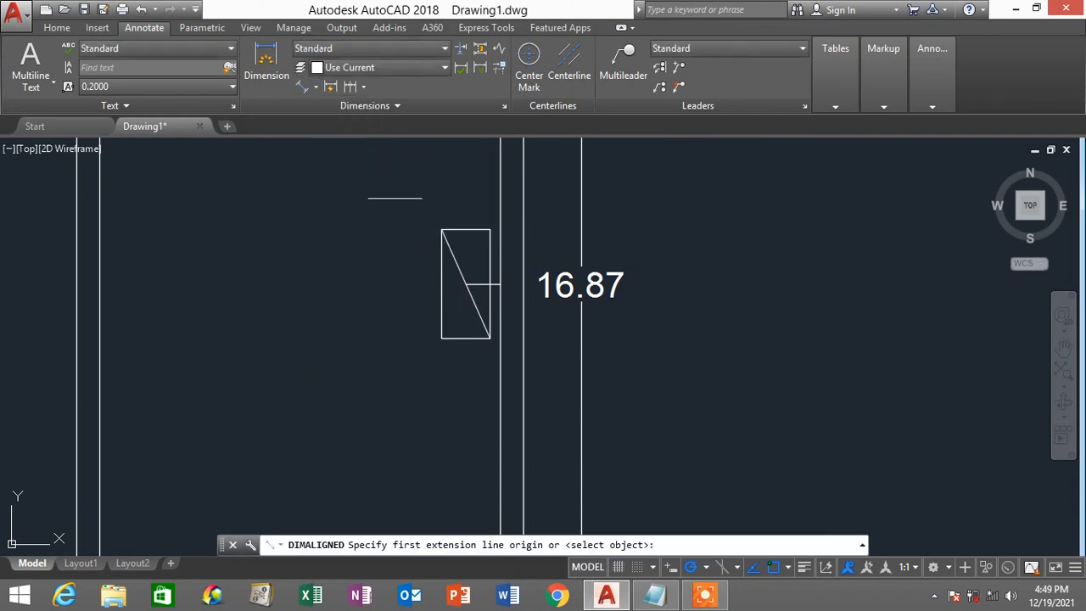
pyautogui.click(441, 225)
pyautogui.click(489, 337)
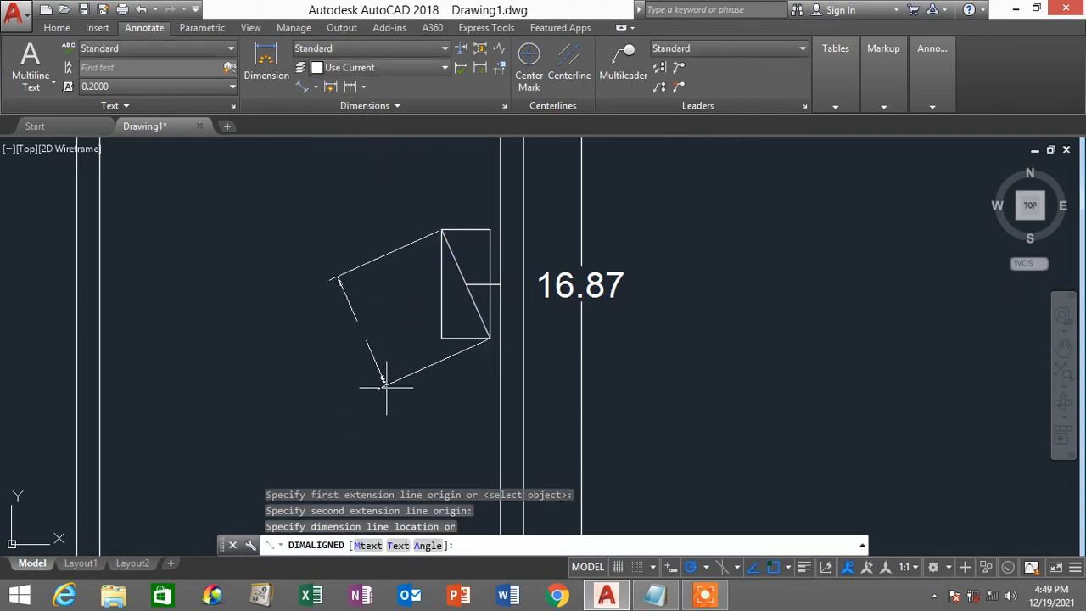
pyautogui.click(383, 396)
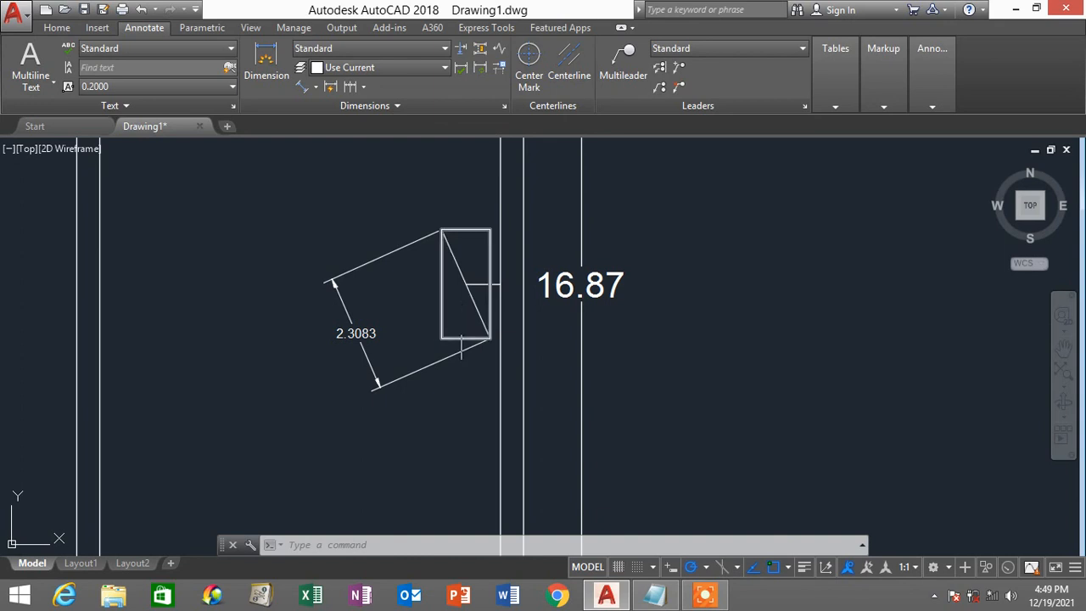
# Step: Add an angular dimension between the handle rectangle's diagonal and its bottom edge, placing the arc to the upper left of the rectangle
pyautogui.click(315, 88)
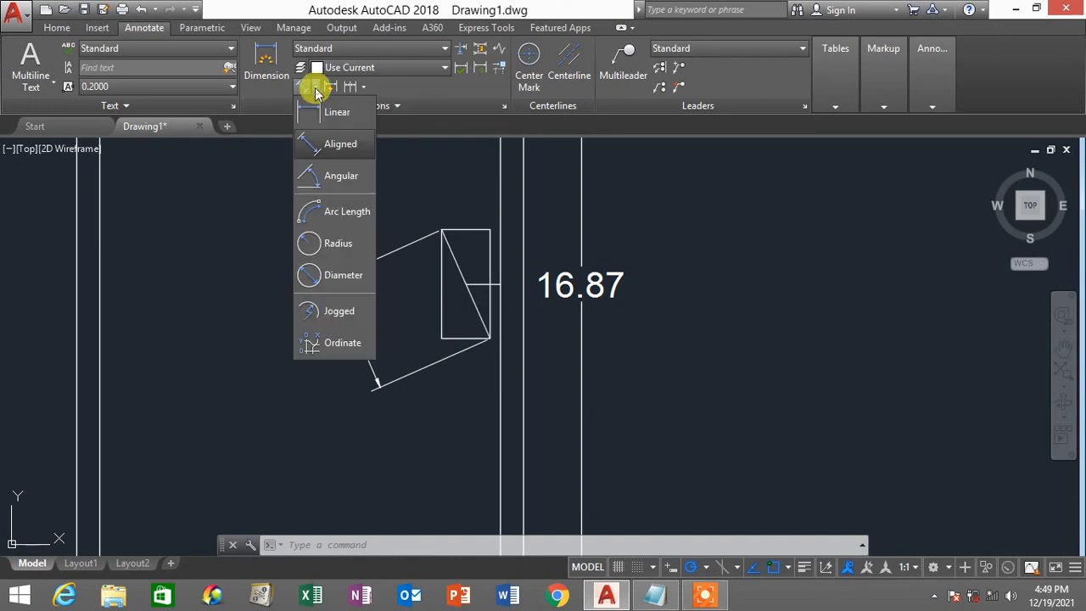
pyautogui.click(331, 177)
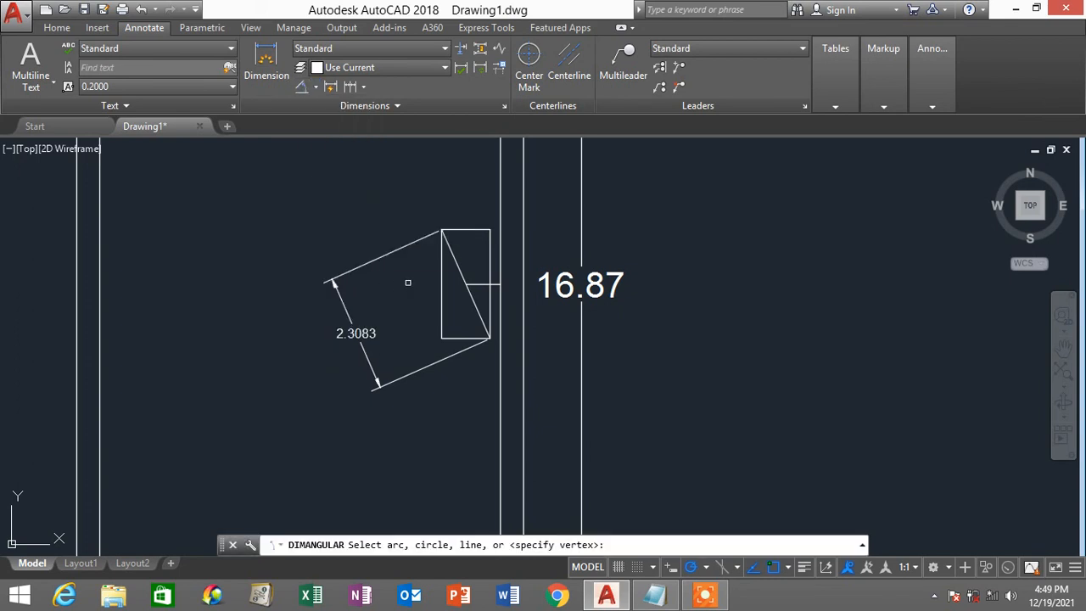
pyautogui.click(469, 299)
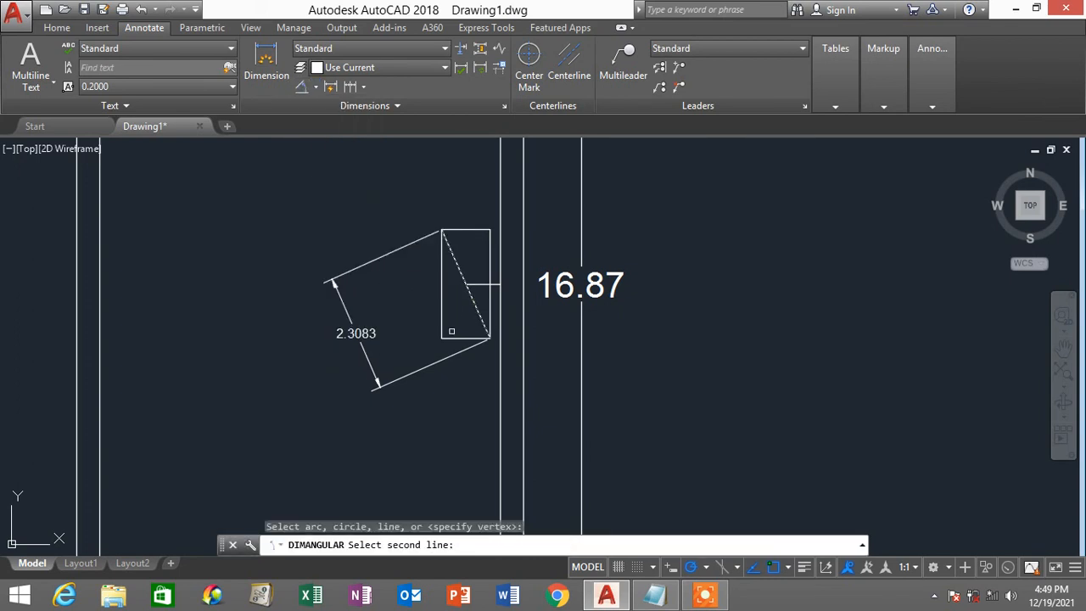
pyautogui.click(454, 338)
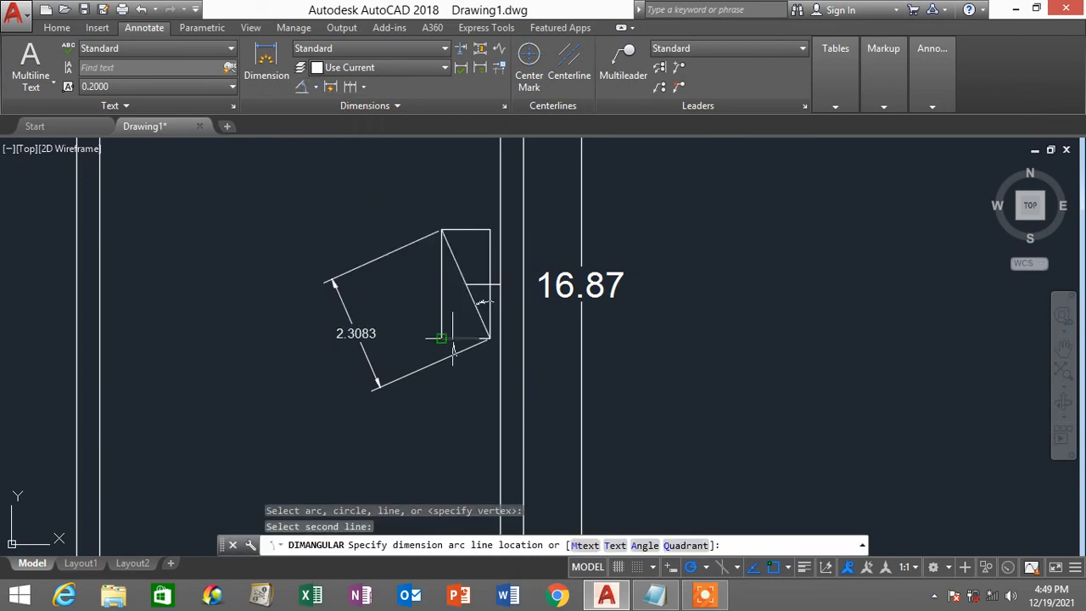
pyautogui.click(308, 206)
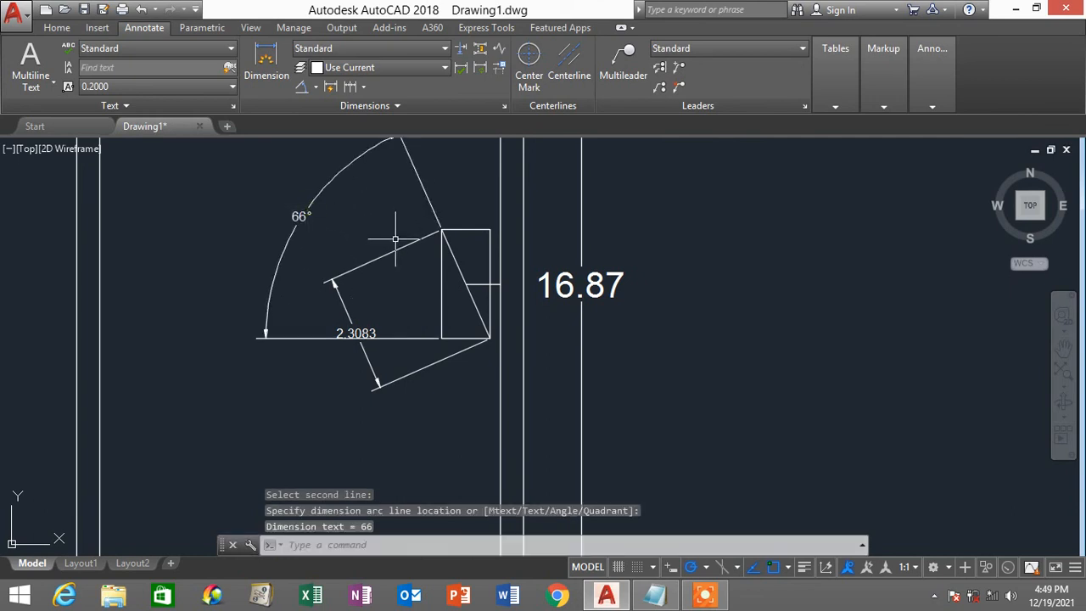
# Step: Set the arrow size of the handle's angular dimension to 0.5 in its properties
pyautogui.scroll(-2, 395, 239)
pyautogui.moveTo(387, 230); pyautogui.dragTo(452, 285, button='middle')
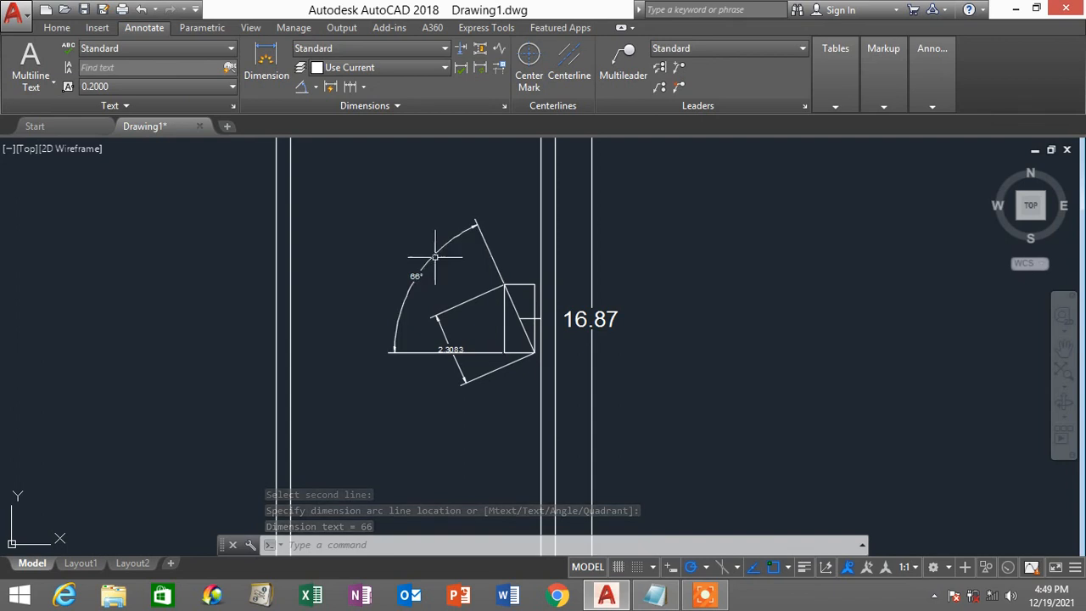
pyautogui.click(433, 254)
pyautogui.rightClick(665, 212)
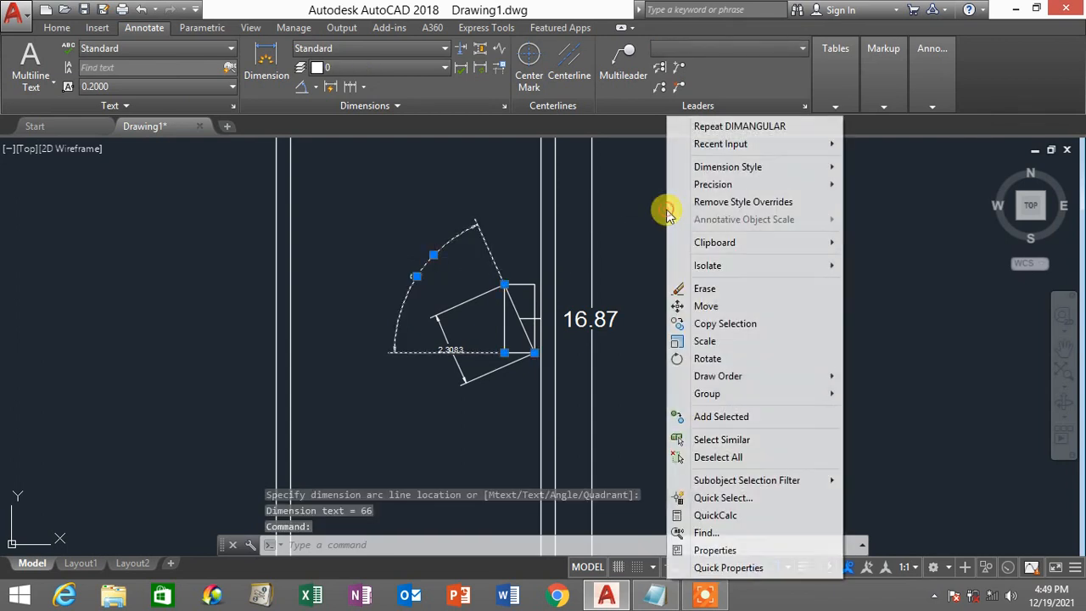
pyautogui.click(715, 548)
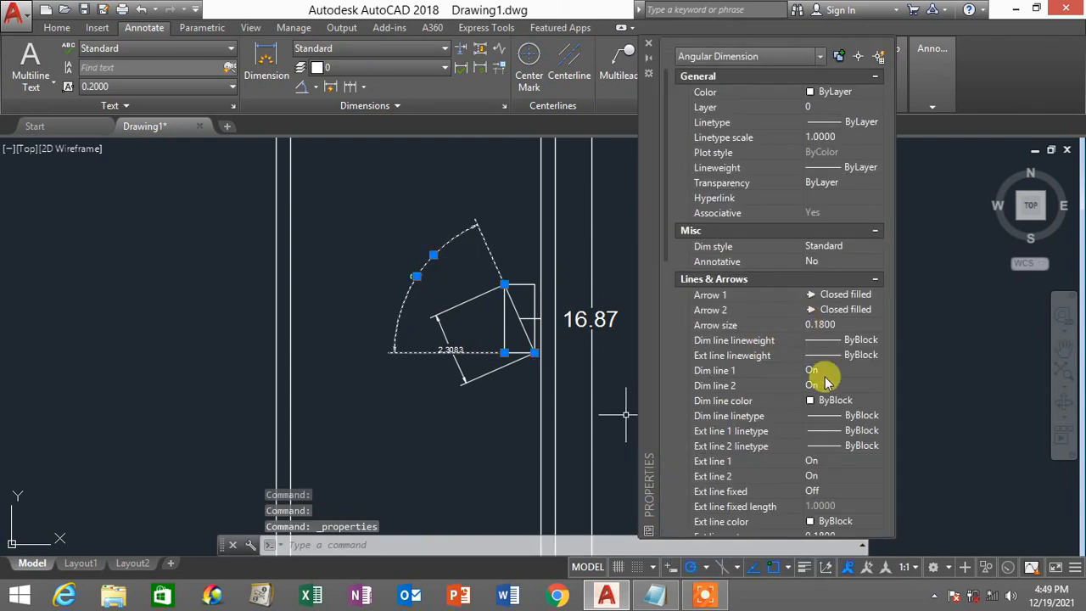
pyautogui.click(828, 325)
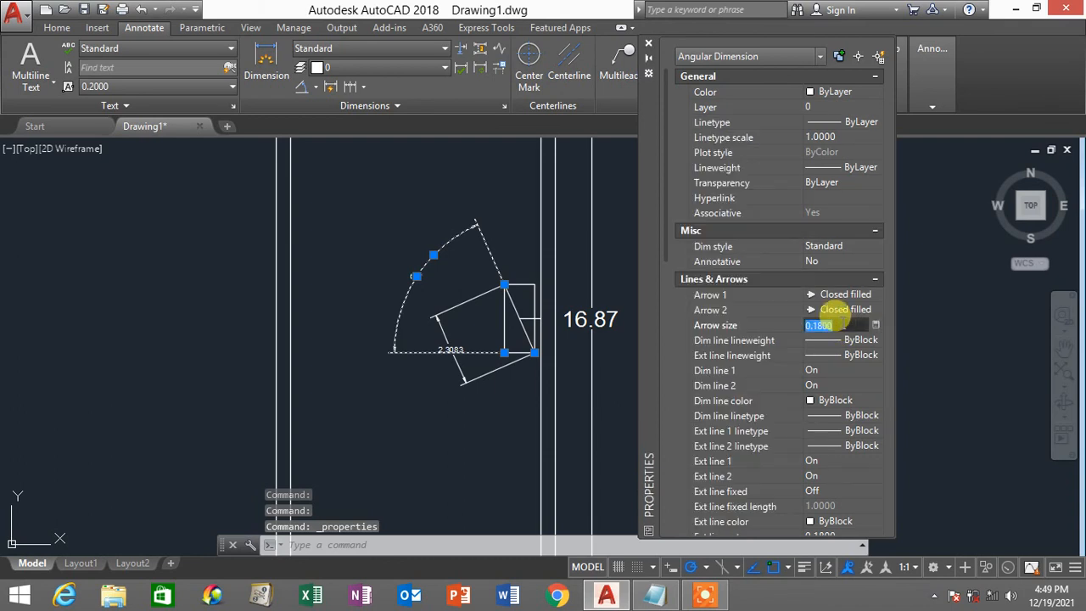
pyautogui.write('0.5')
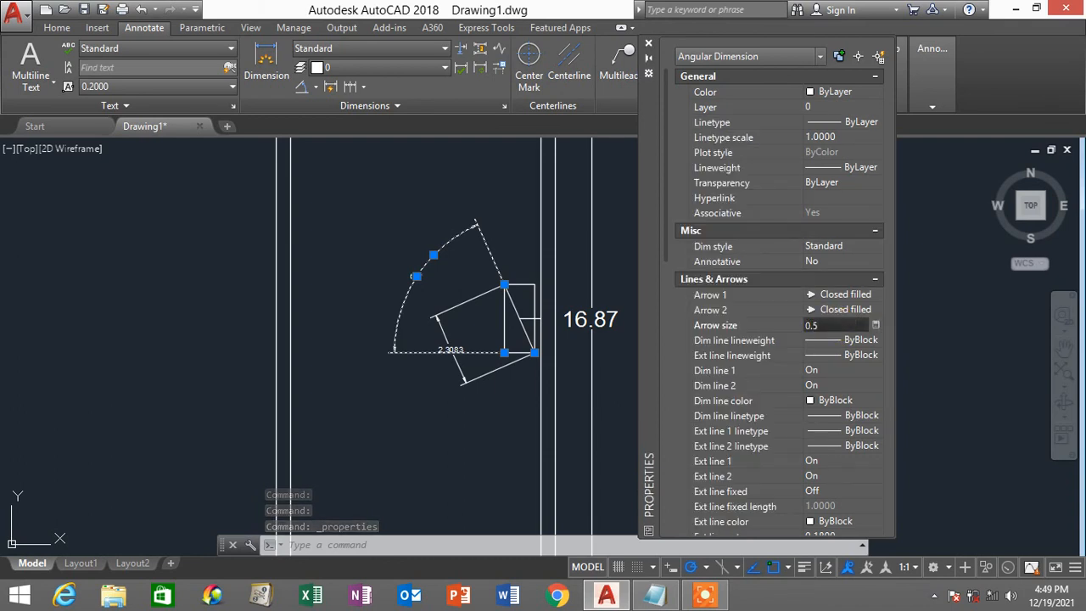
pyautogui.press('Return')
# Step: Set the angular dimension's text height to 0.5 and close its properties
pyautogui.moveTo(668, 187); pyautogui.dragTo(665, 336)
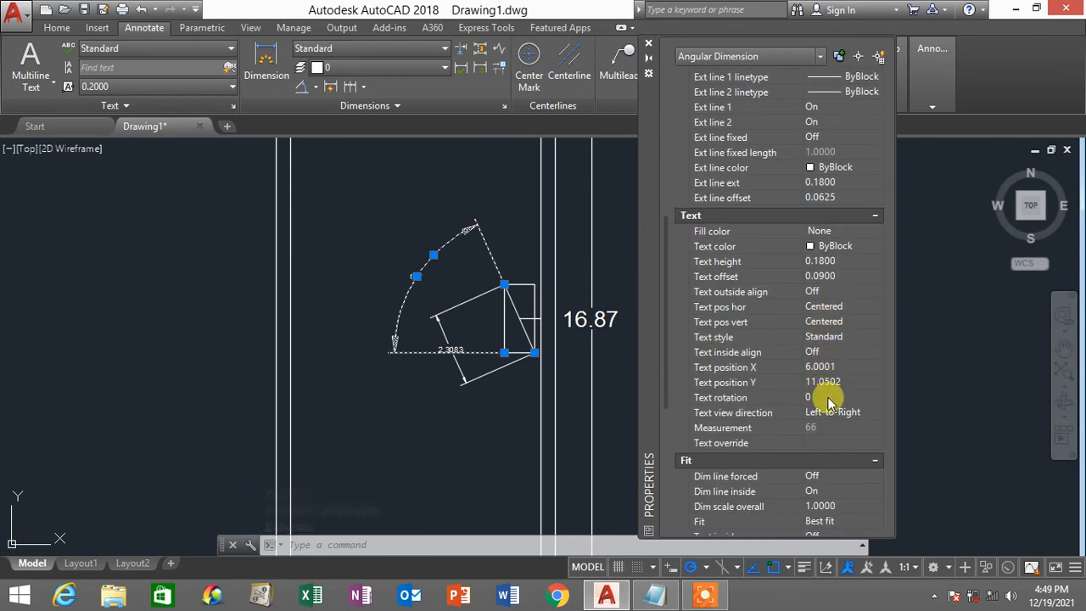
pyautogui.click(832, 260)
pyautogui.write('0.5')
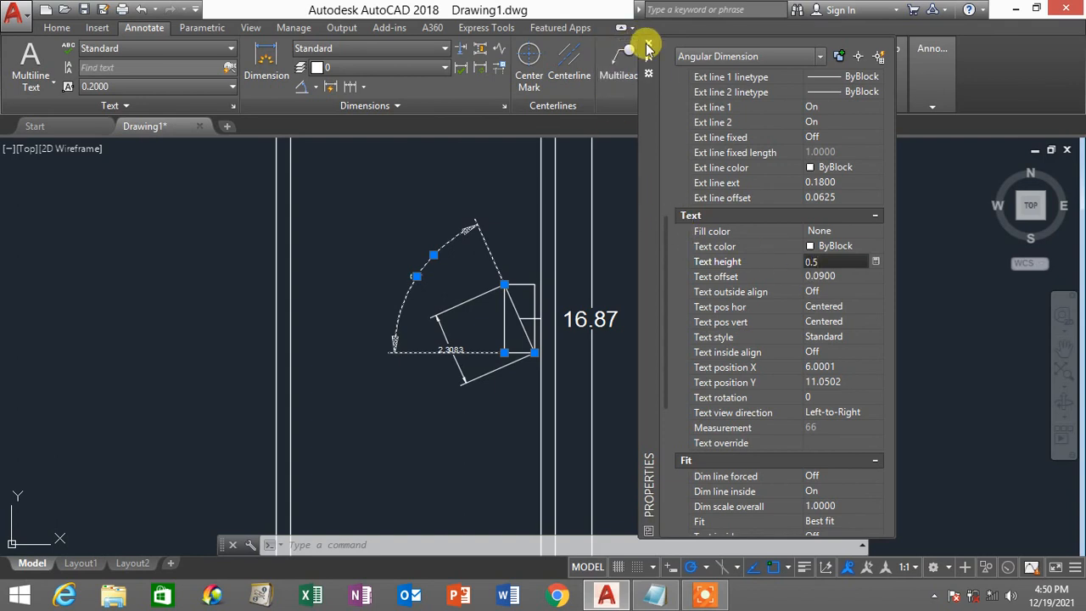
pyautogui.press('Return')
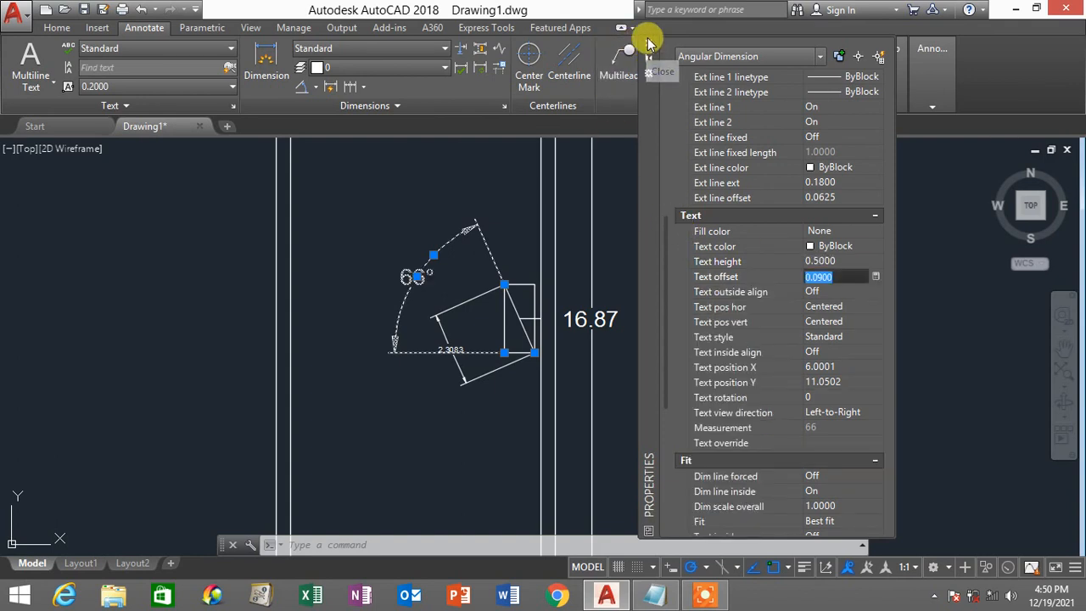
pyautogui.click(647, 46)
# Step: Set the arrow size of the aligned dimension along the handle's diagonal to 0.5 in its properties
pyautogui.scroll(-3, 462, 333)
pyautogui.scroll(5, 435, 290)
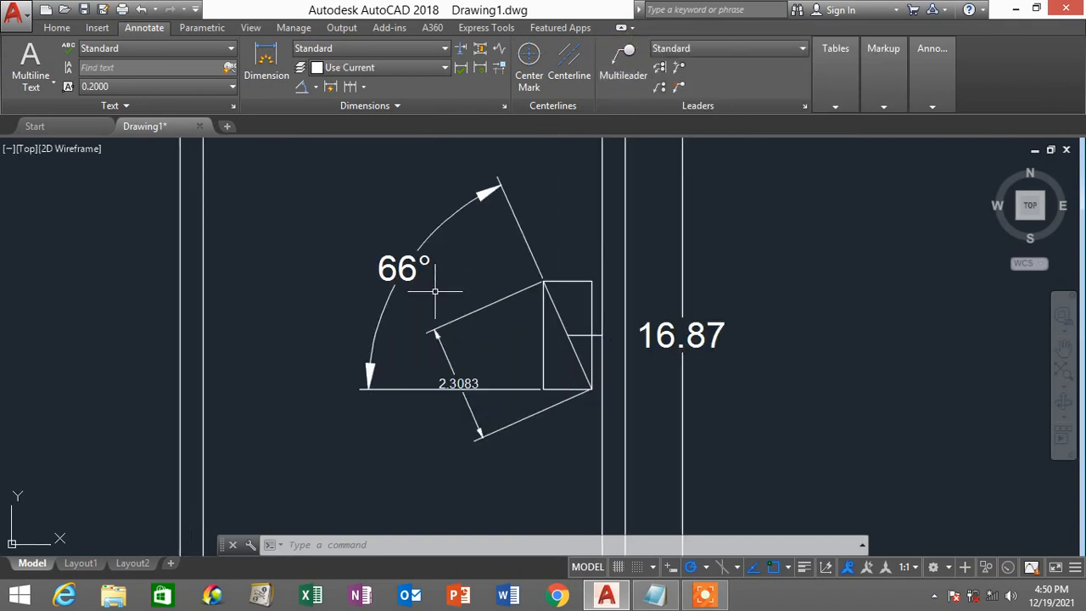
pyautogui.scroll(-2, 459, 341)
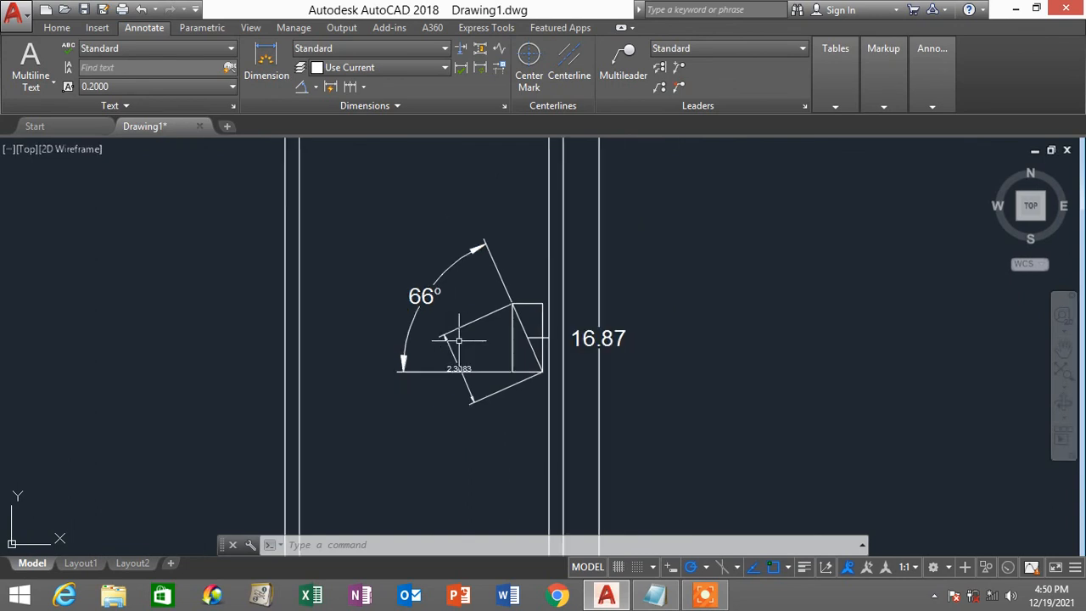
pyautogui.click(460, 340)
pyautogui.click(450, 315)
pyautogui.rightClick(813, 352)
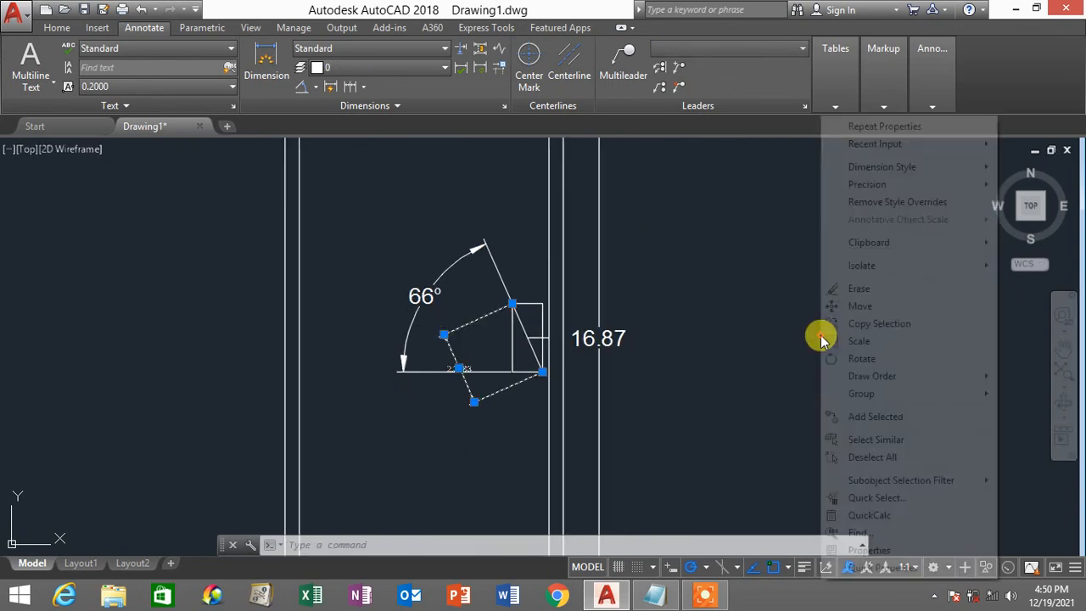
pyautogui.click(889, 554)
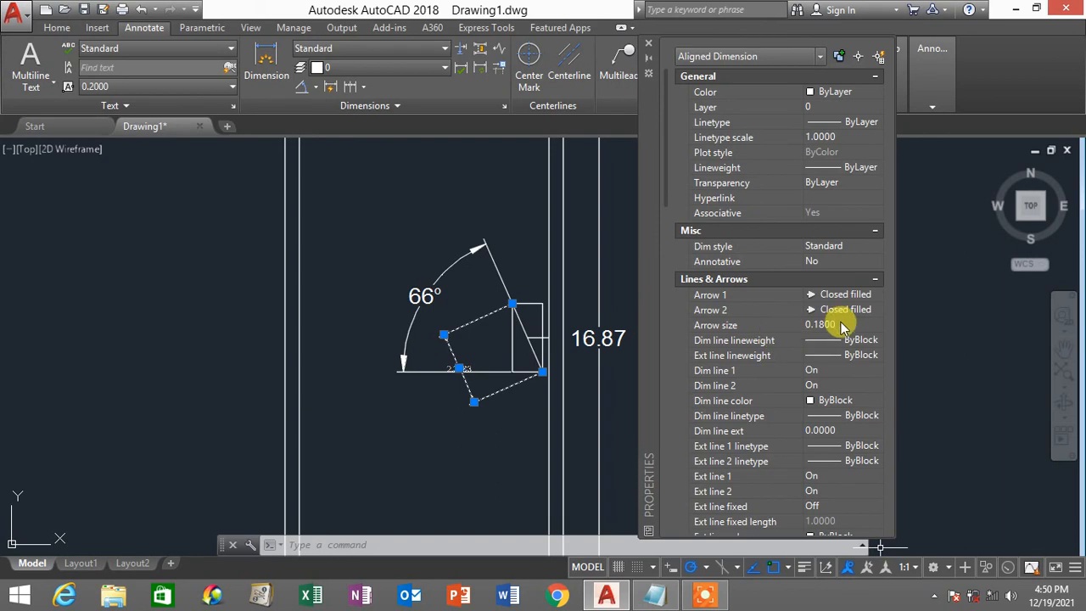
pyautogui.click(836, 325)
pyautogui.write('0.5')
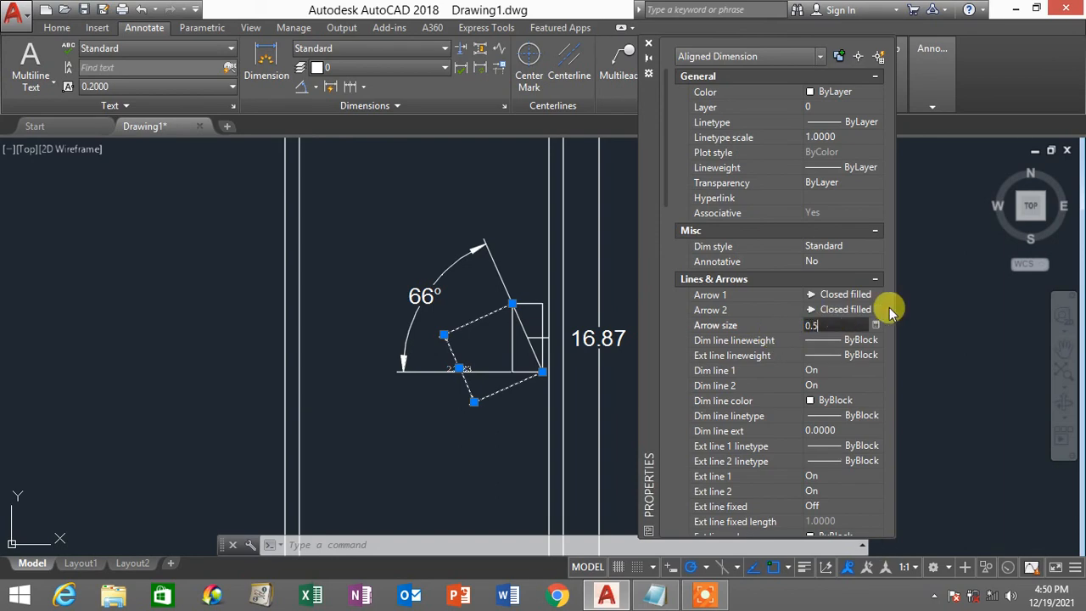
# Step: Set the text height of the handle's aligned dimension to 0.5
pyautogui.moveTo(664, 164); pyautogui.dragTo(662, 299)
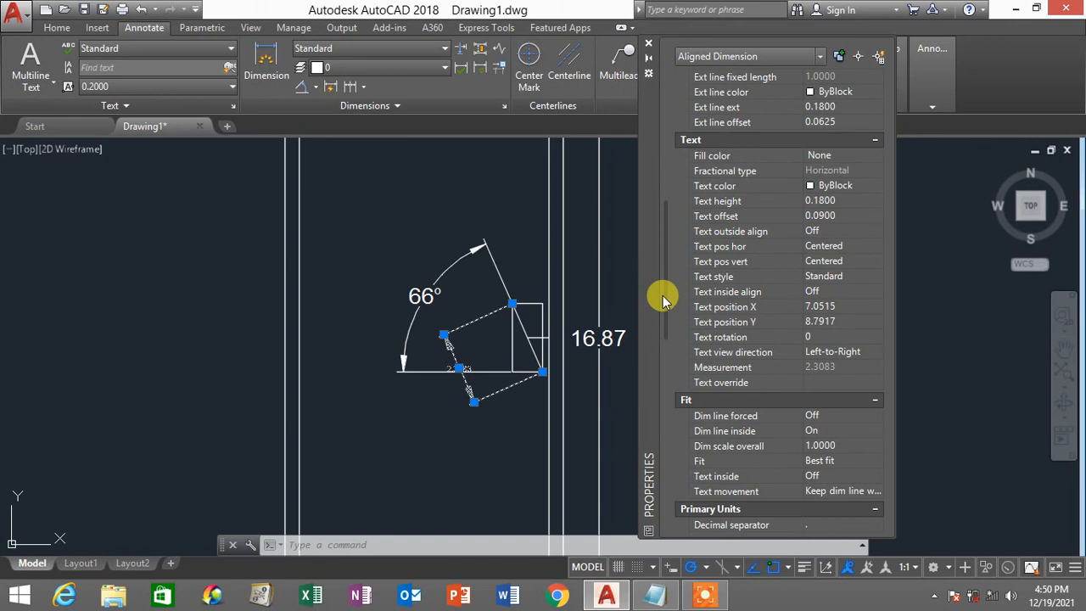
pyautogui.click(823, 201)
pyautogui.write('0')
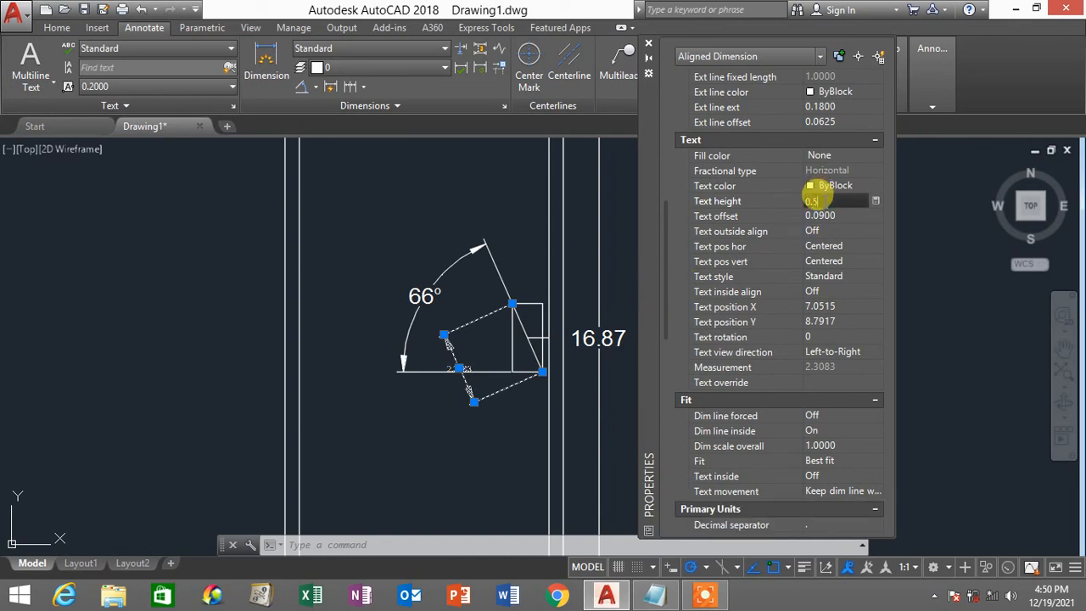
pyautogui.press('Return')
# Step: Set the aligned dimension's primary units precision to 0.00, then close its properties and deselect it
pyautogui.moveTo(662, 223); pyautogui.dragTo(662, 344)
pyautogui.click(831, 336)
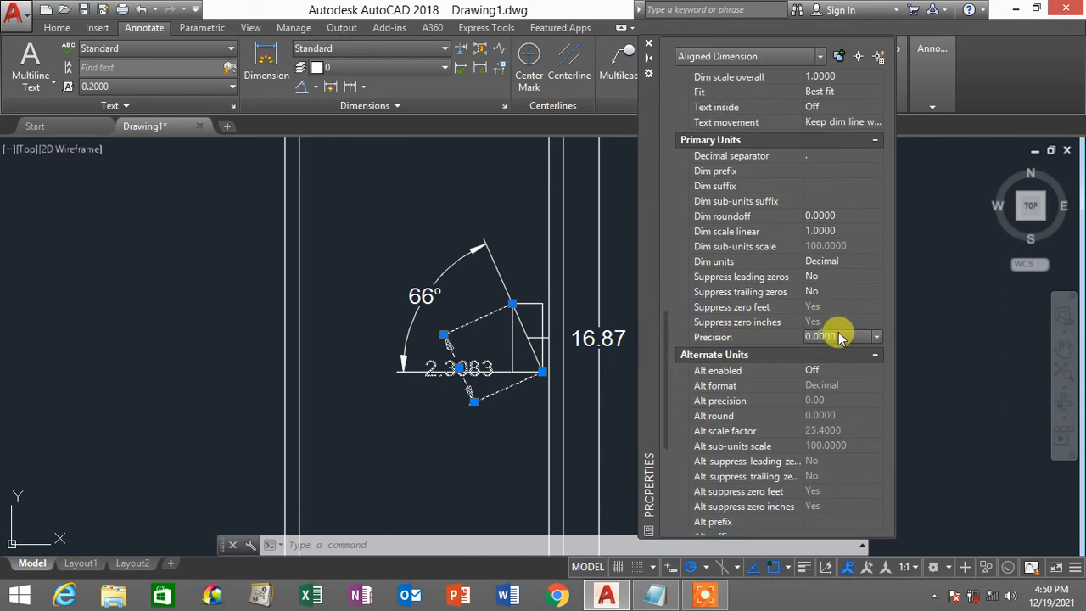
pyautogui.click(832, 337)
pyautogui.click(822, 380)
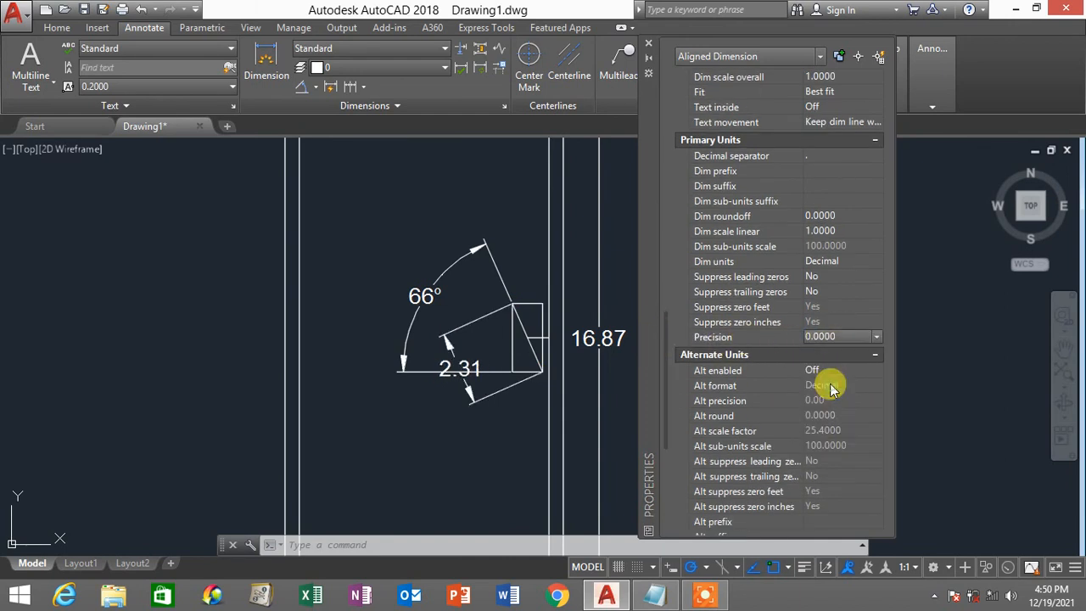
pyautogui.click(648, 43)
pyautogui.press('Escape')
pyautogui.scroll(-2, 653, 289)
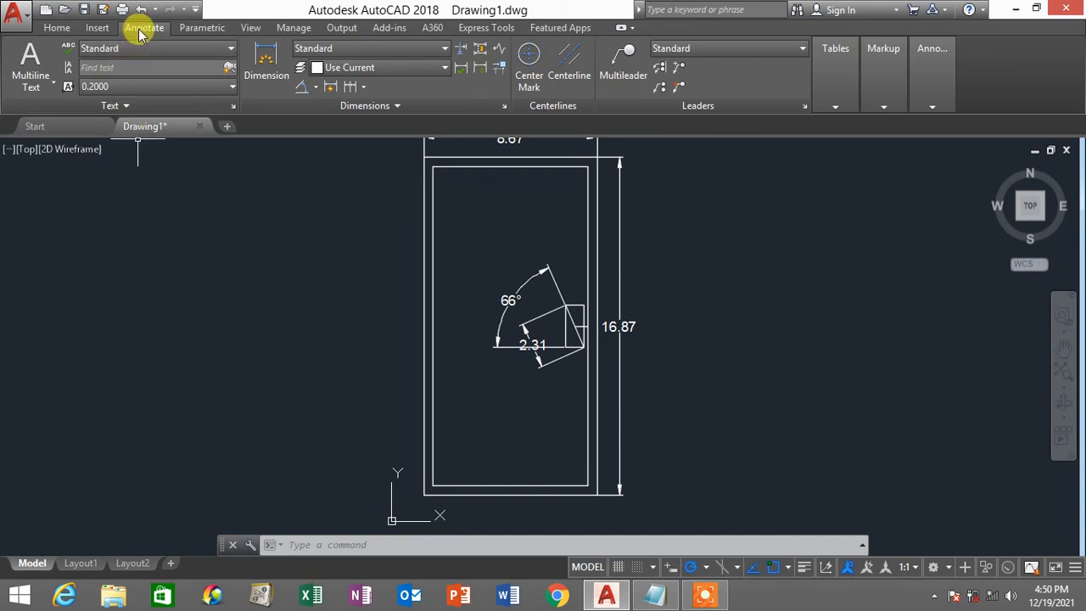
pyautogui.click(57, 30)
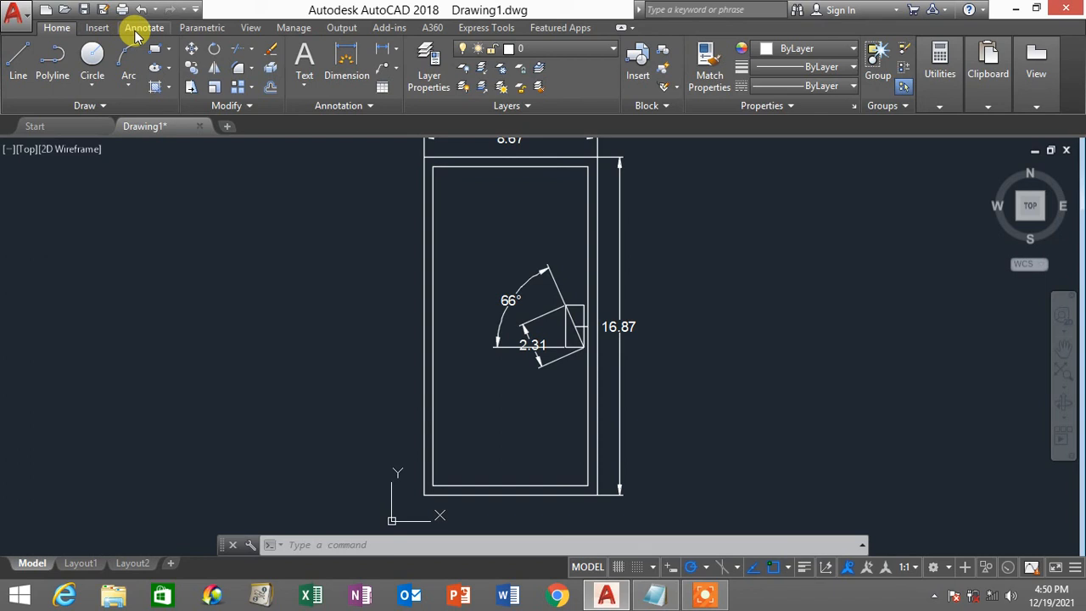
pyautogui.click(142, 28)
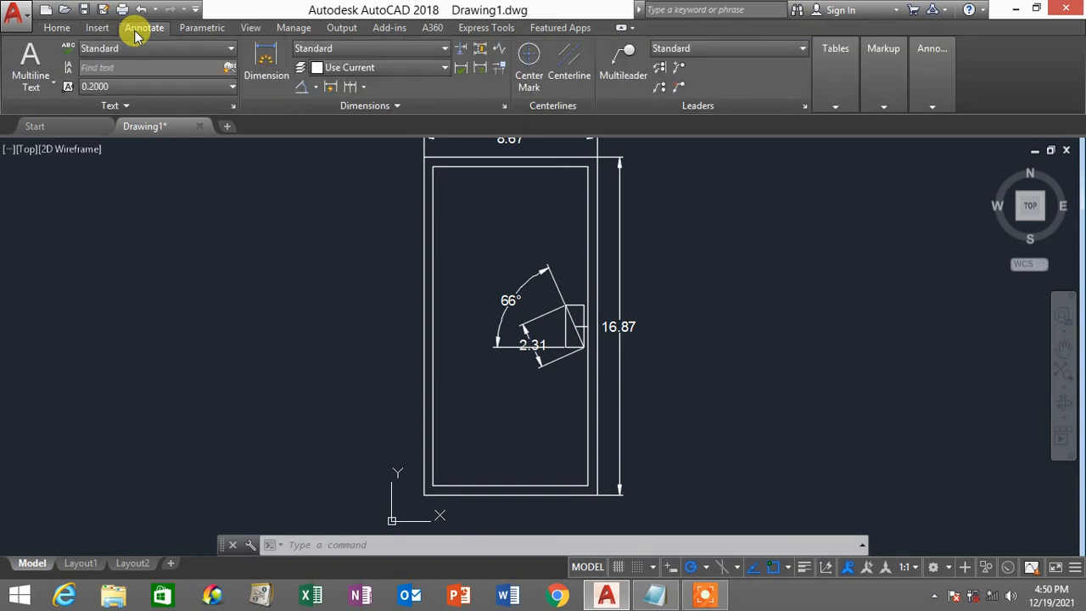
# Step: Add a multileader from the handle rectangle's upper-right corner to a landing outside the door's right edge, with the text DOOR HANDLE
pyautogui.moveTo(506, 290); pyautogui.dragTo(463, 315, button='middle')
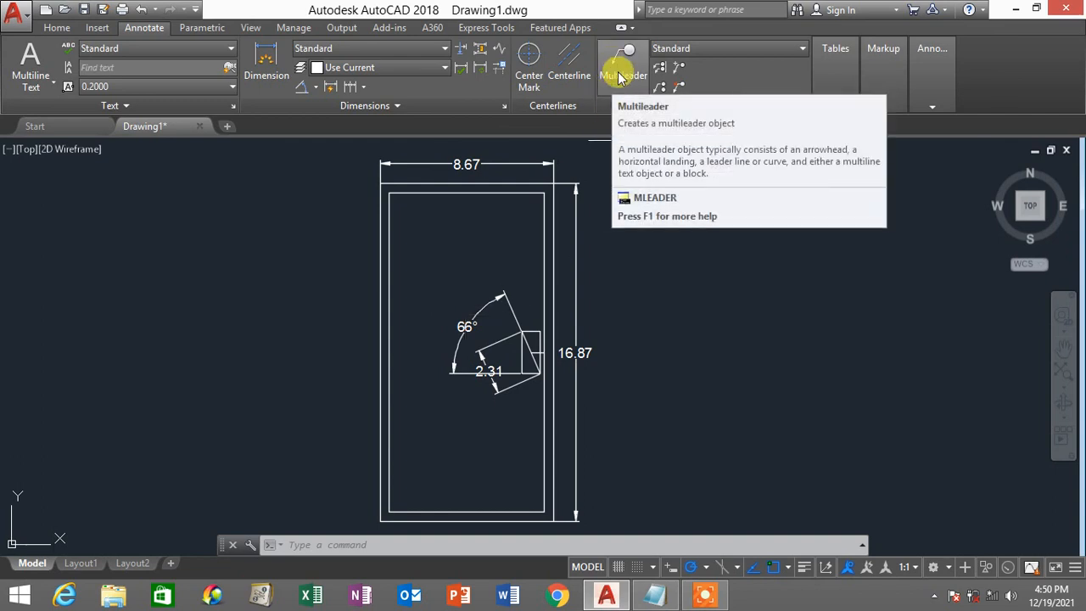
pyautogui.click(622, 63)
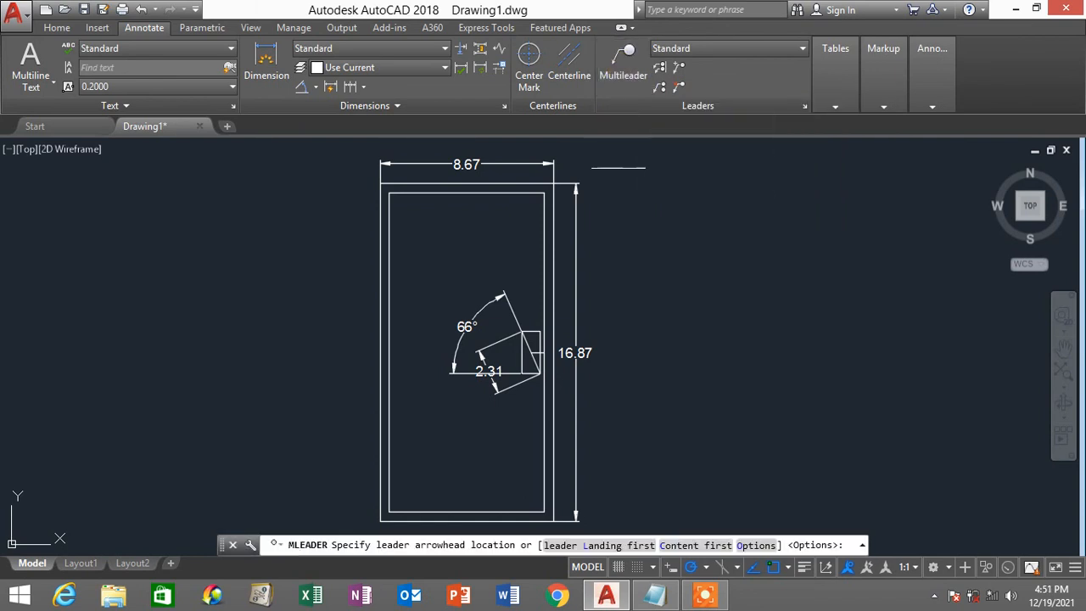
pyautogui.click(540, 330)
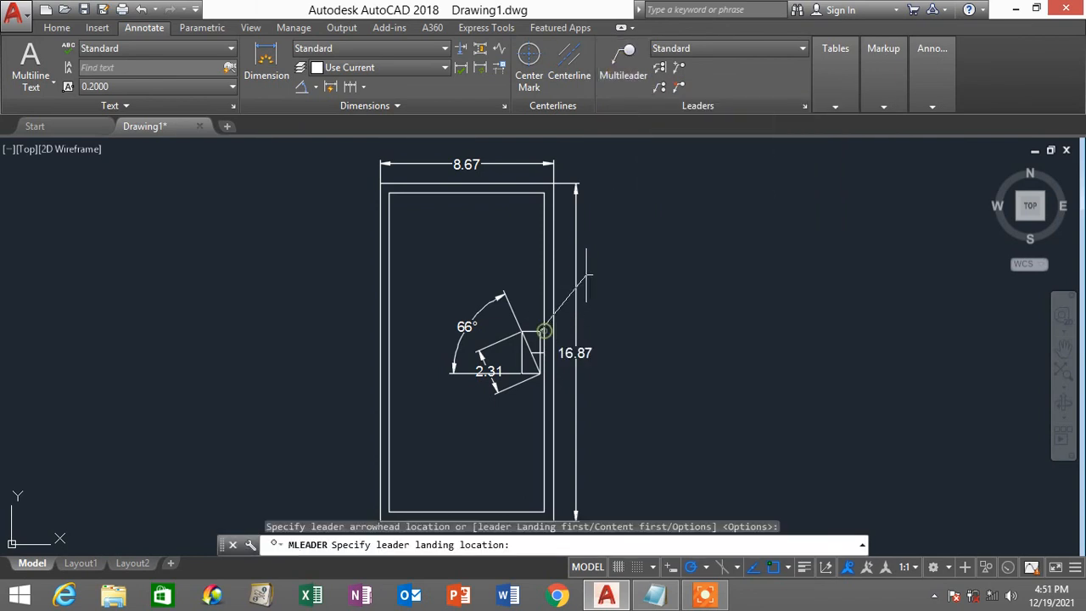
pyautogui.click(600, 270)
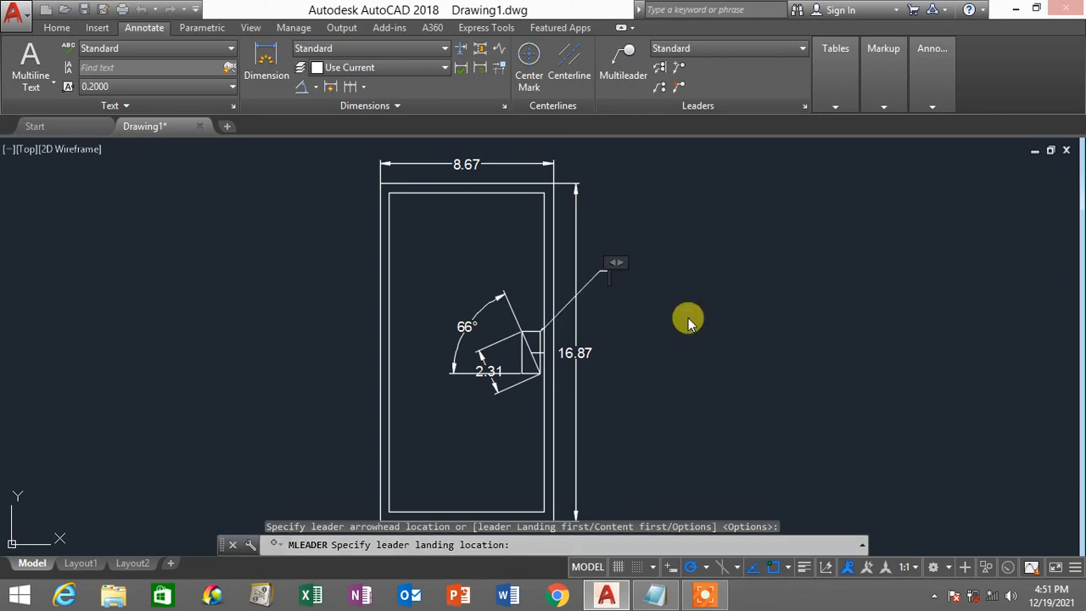
pyautogui.write('SHA')
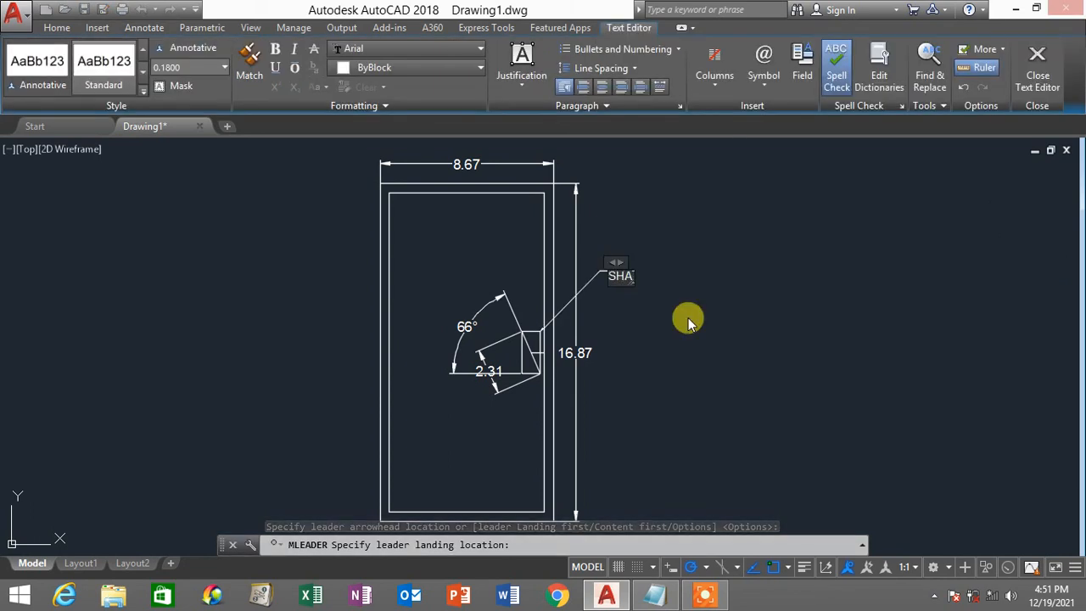
pyautogui.write('PE O')
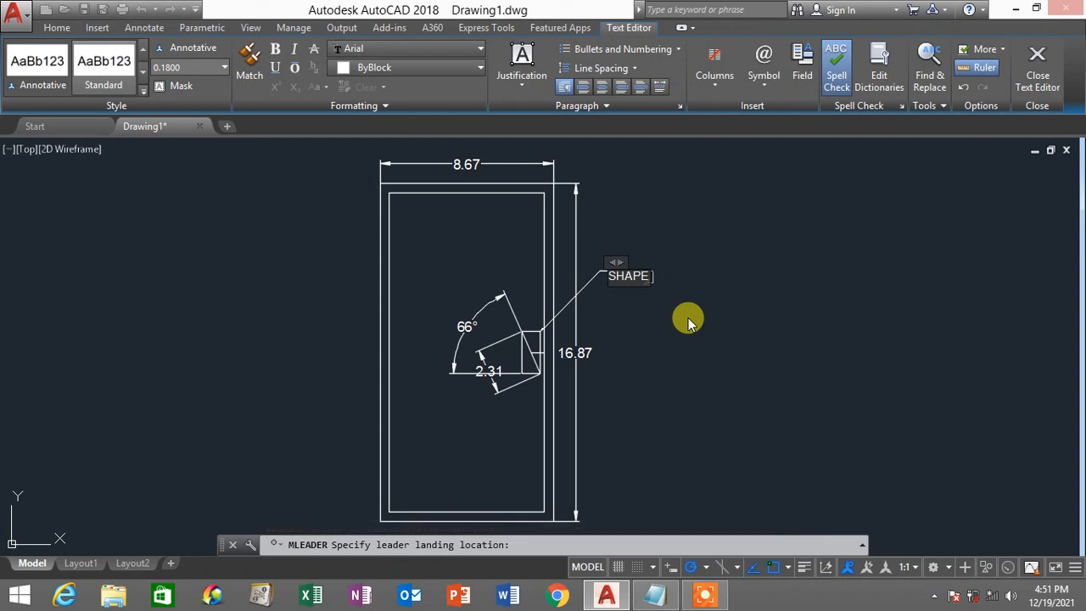
pyautogui.press('BackSpace')
pyautogui.press('BackSpace')
pyautogui.press('BackSpace')
pyautogui.press('BackSpace')
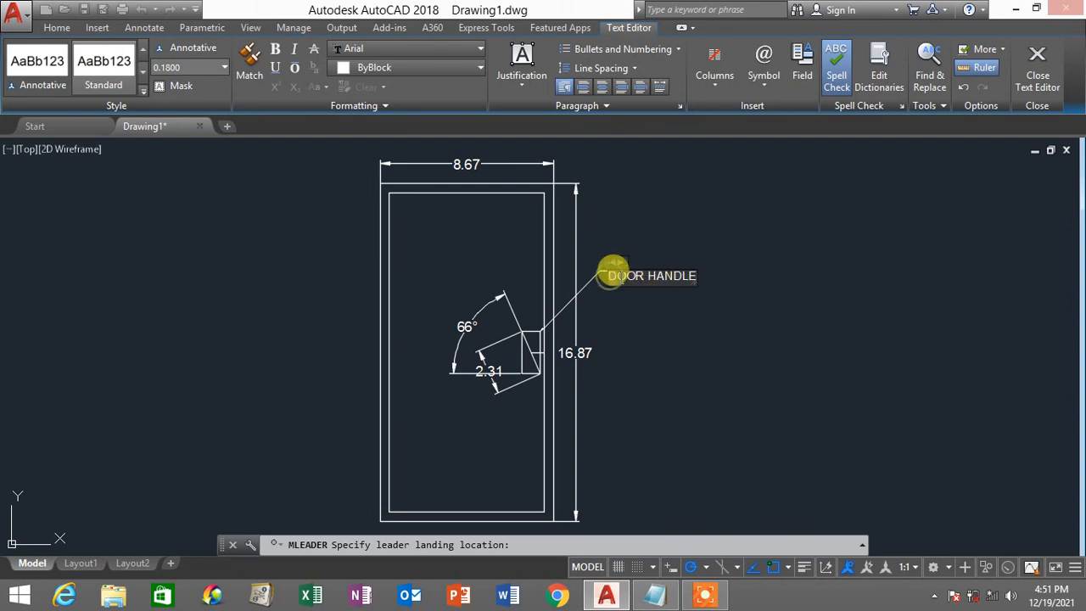
# Step: Set the text height of the DOOR HANDLE leader label to 0.5 and finish editing the text
pyautogui.moveTo(609, 273); pyautogui.dragTo(691, 272)
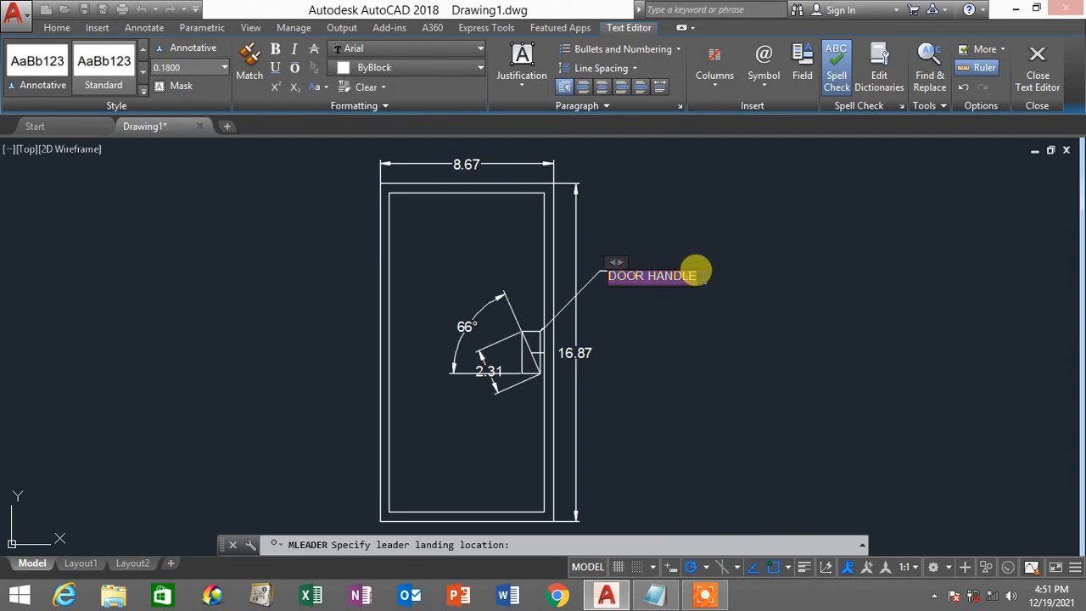
pyautogui.click(608, 273)
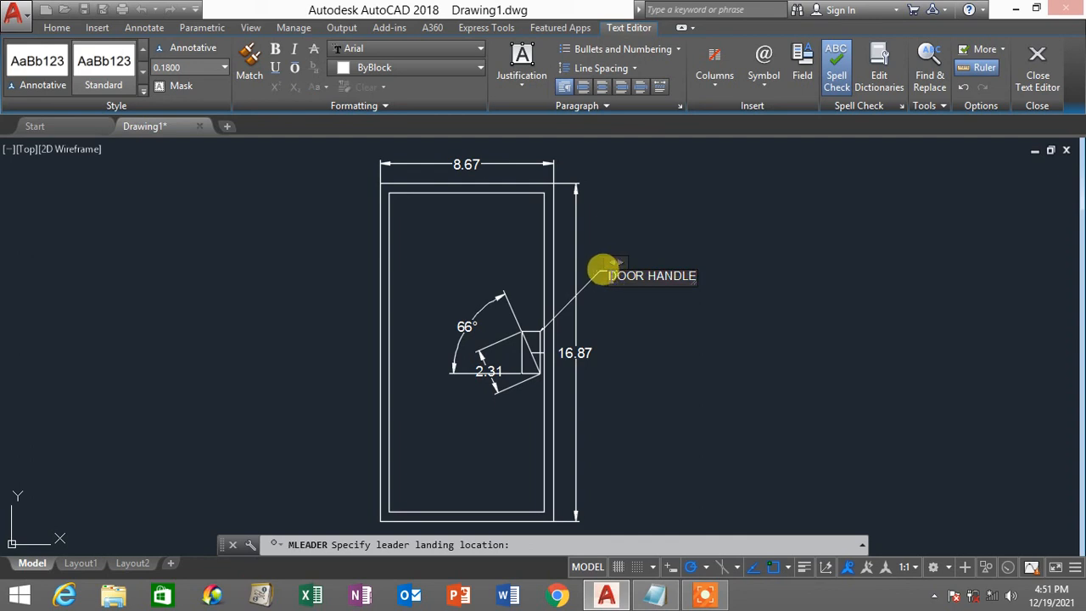
pyautogui.moveTo(602, 272); pyautogui.dragTo(688, 271)
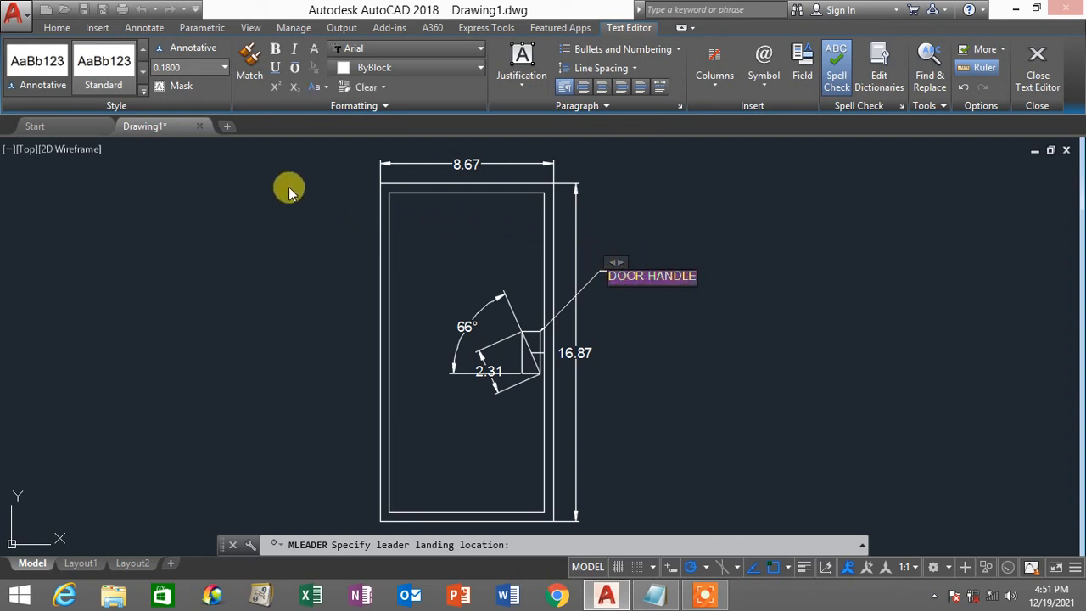
pyautogui.click(198, 67)
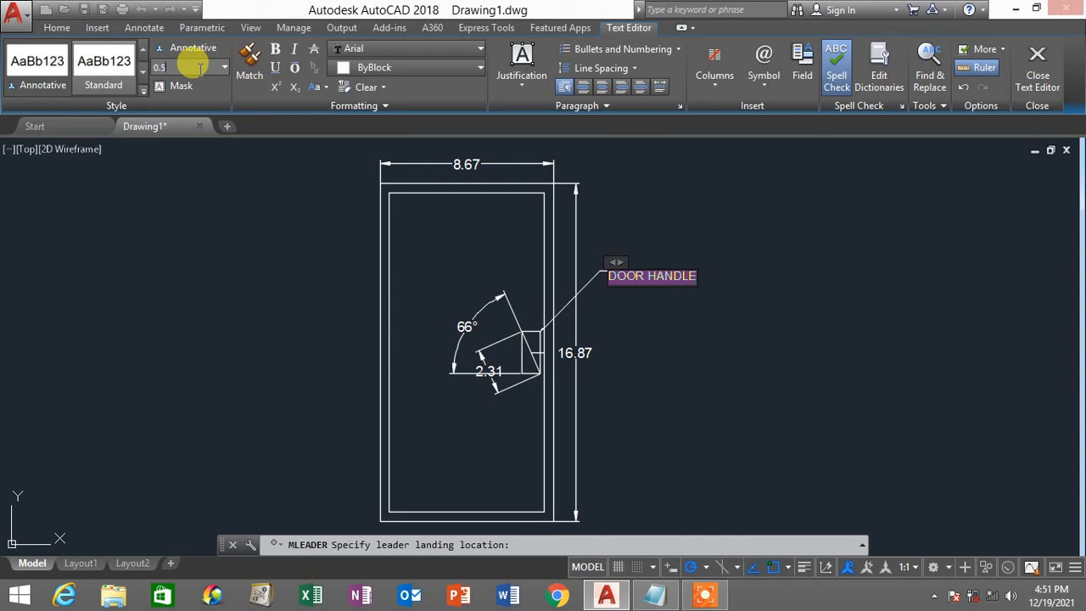
pyautogui.press('Return')
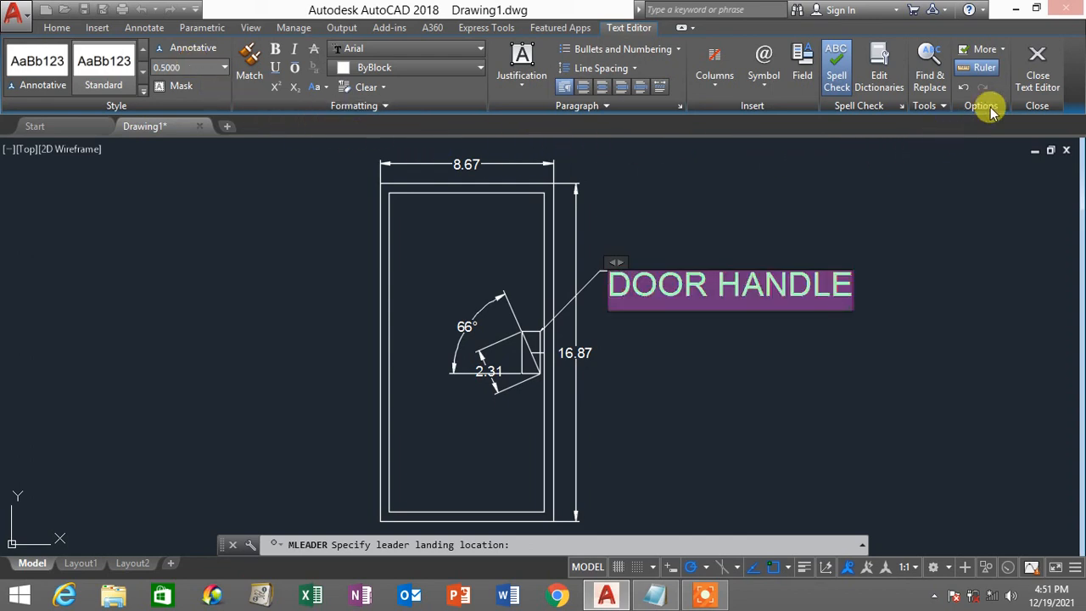
pyautogui.click(1042, 61)
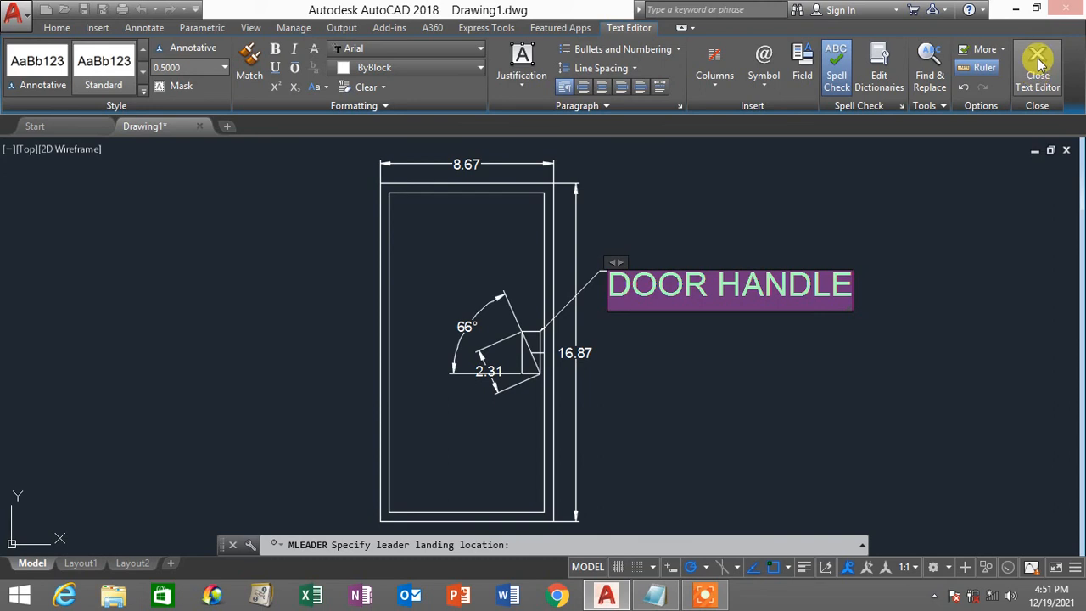
# Step: Set the DOOR HANDLE multileader's arrowhead size to 0.5 in its properties, then close the properties and deselect it
pyautogui.click(591, 281)
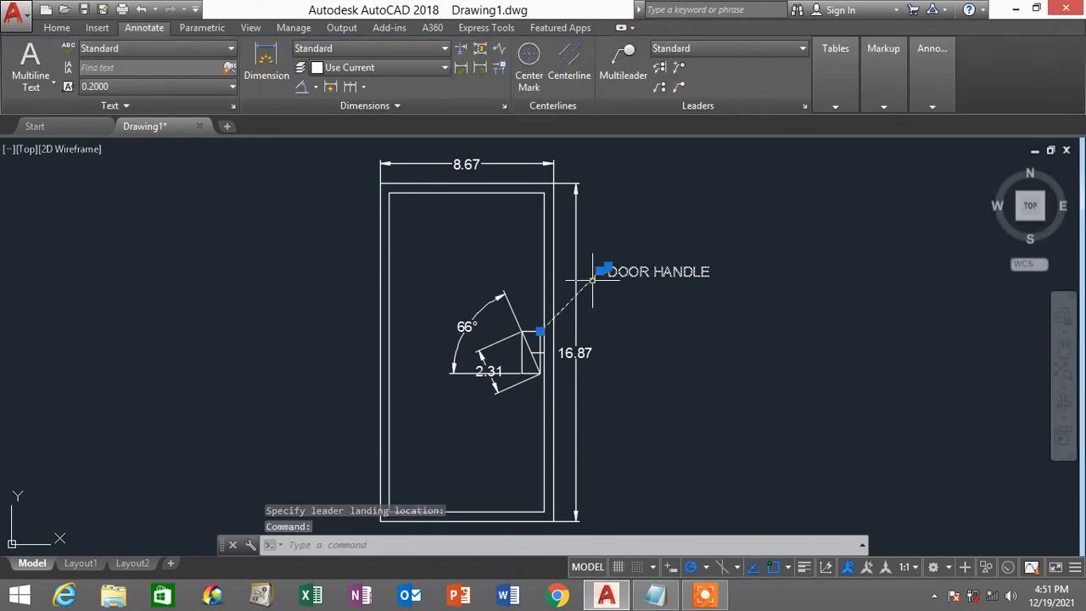
pyautogui.rightClick(817, 368)
pyautogui.click(870, 552)
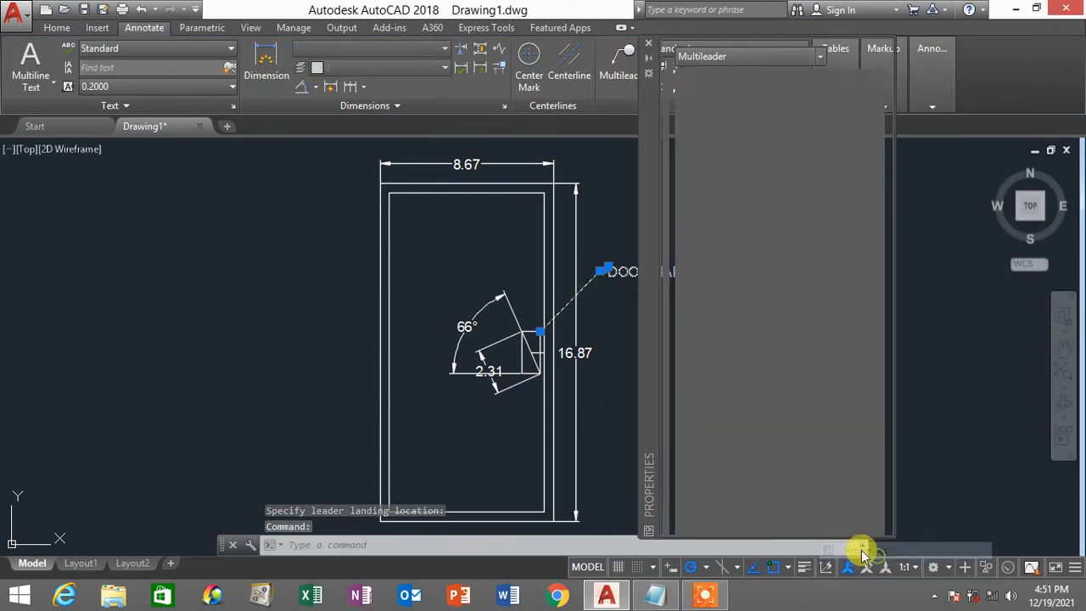
pyautogui.click(823, 370)
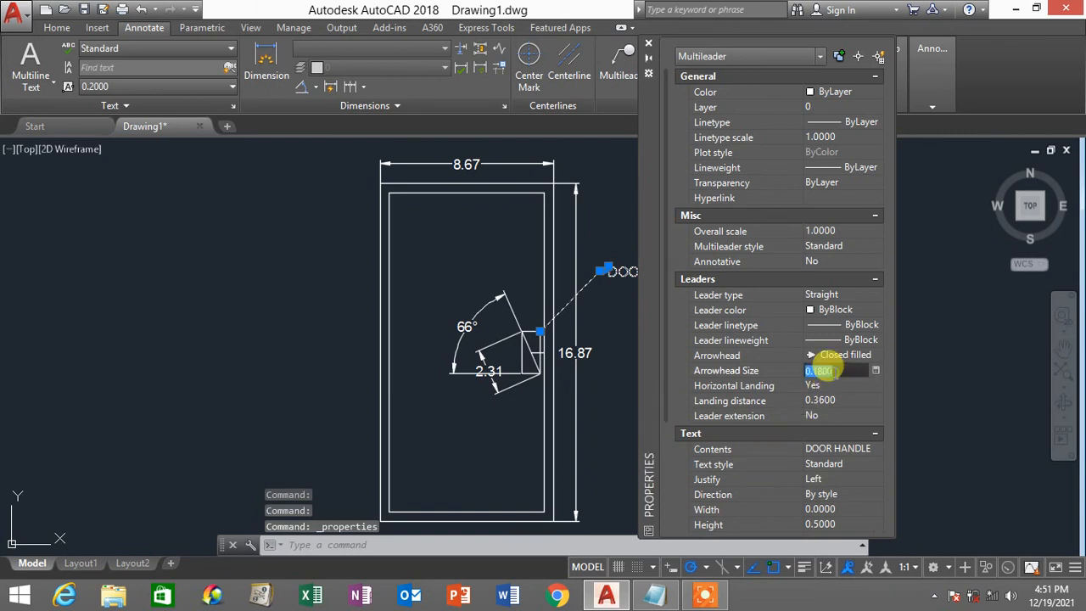
pyautogui.write('0.5')
pyautogui.press('Return')
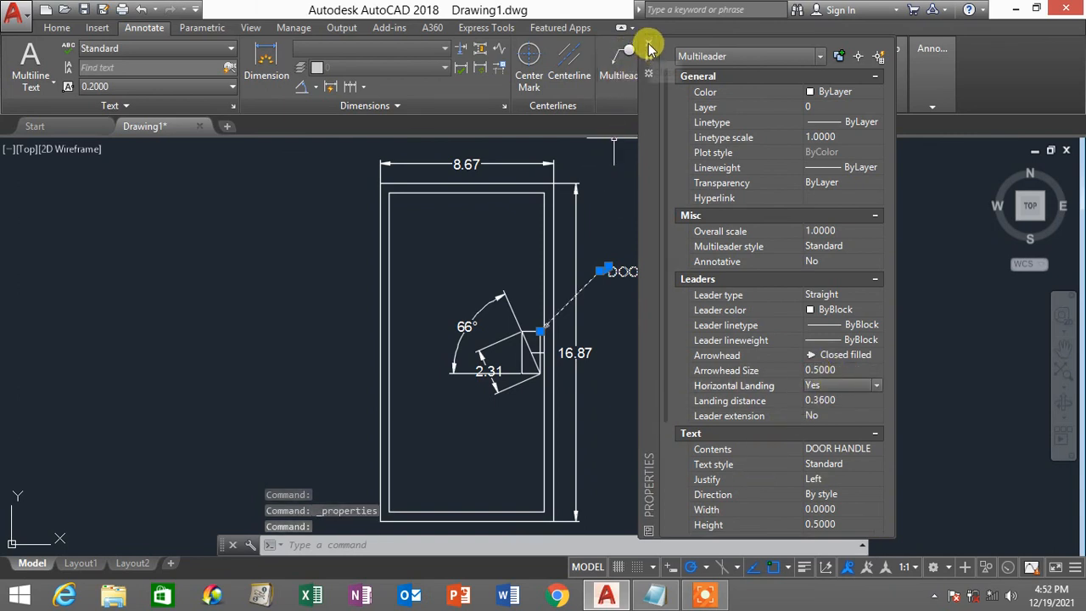
pyautogui.click(648, 42)
pyautogui.press('Escape')
pyautogui.press('Escape')
# Step: Add a multiline text reading SHAPE OF A DOOR in the empty area beside the door's left edge
pyautogui.scroll(-2, 726, 300)
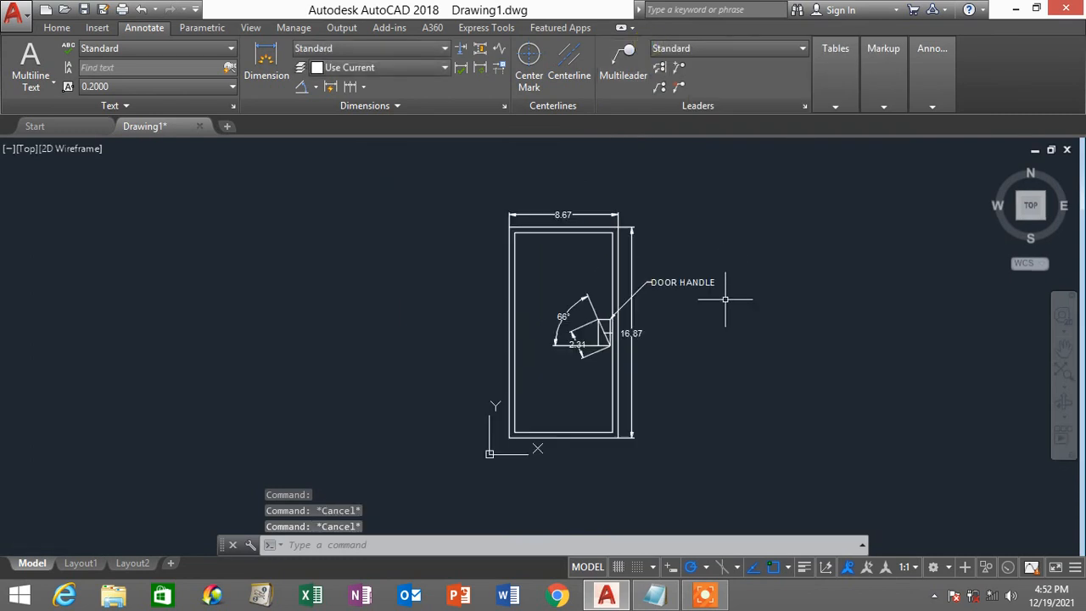
pyautogui.scroll(2, 726, 299)
pyautogui.moveTo(721, 307); pyautogui.dragTo(750, 275, button='middle')
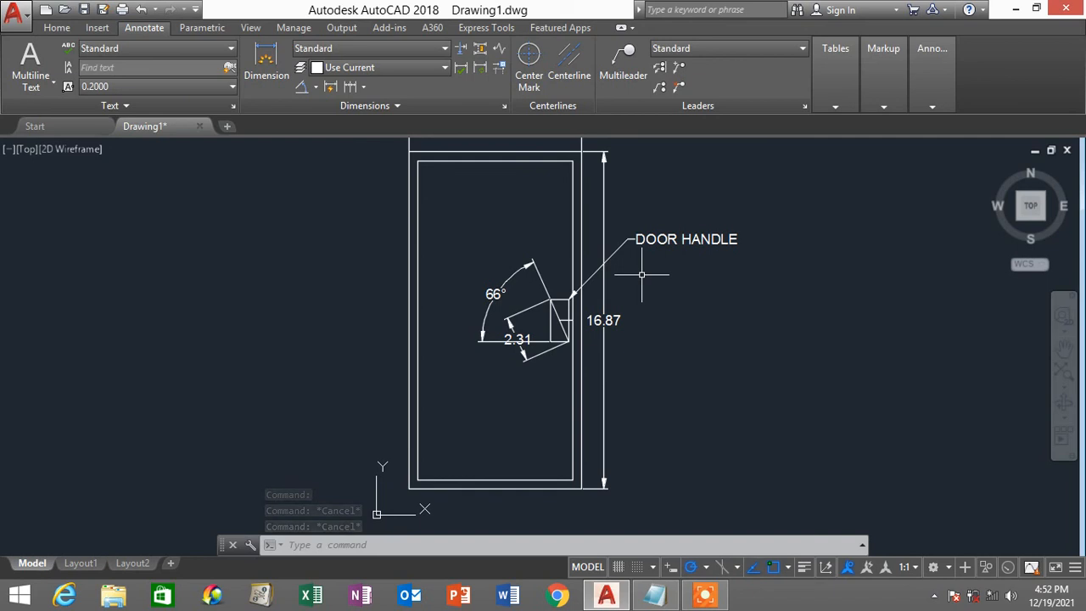
pyautogui.scroll(-2, 651, 286)
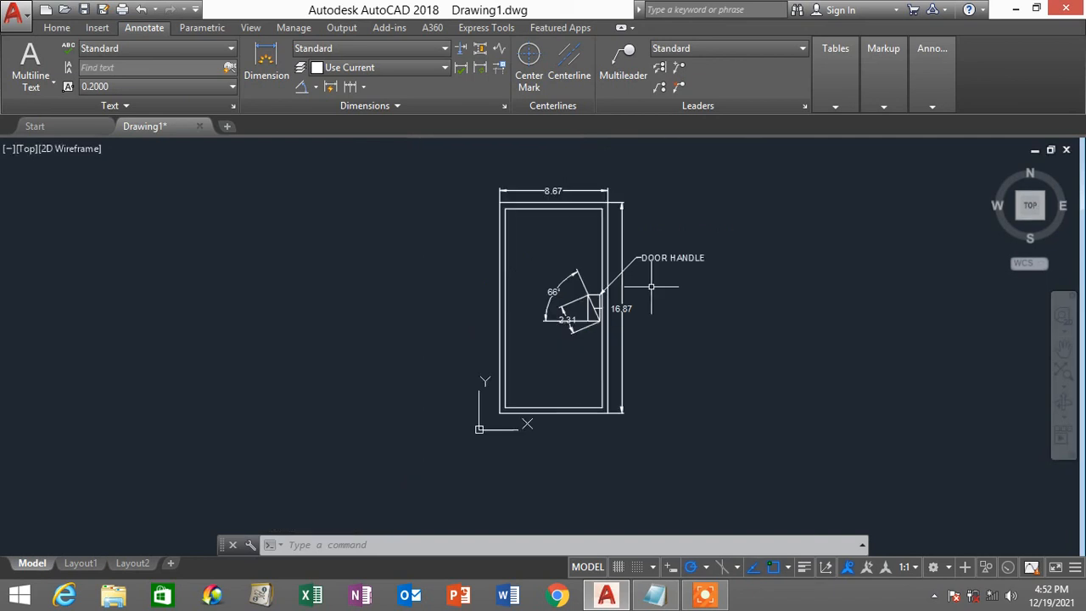
pyautogui.scroll(2, 650, 287)
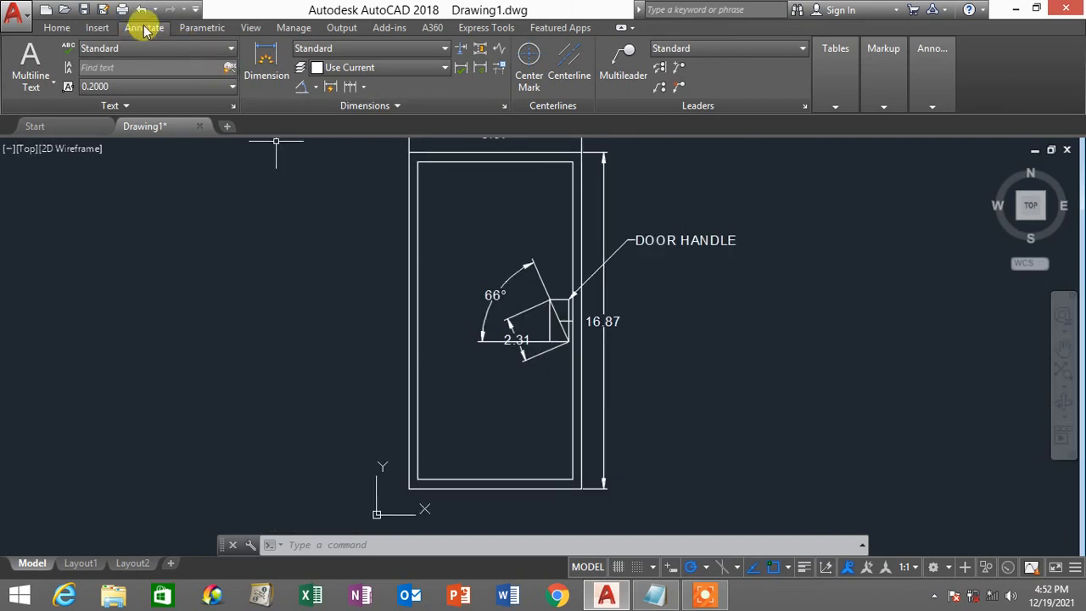
pyautogui.click(28, 57)
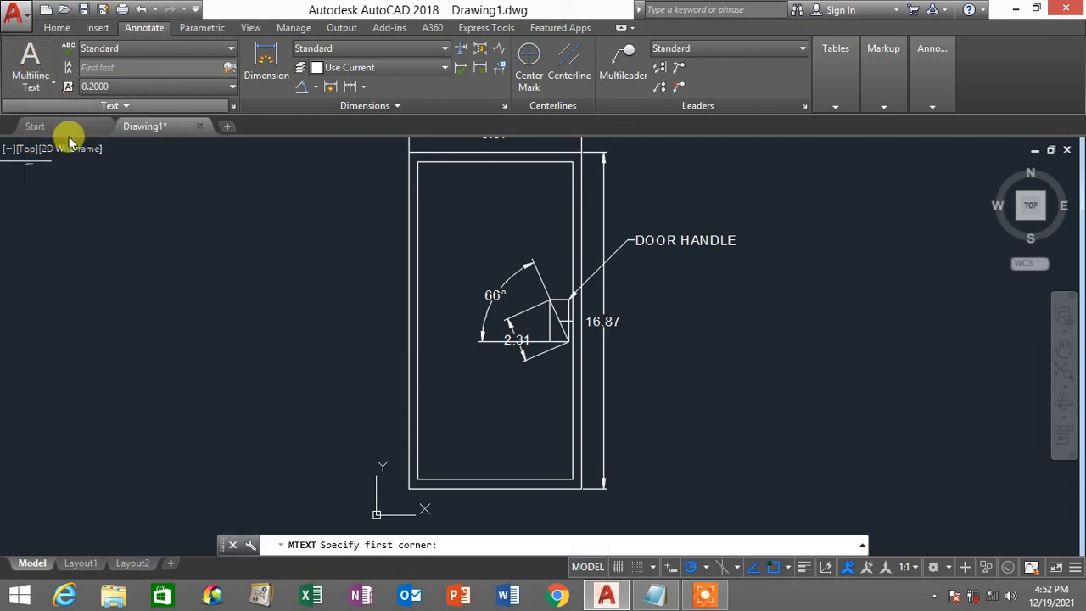
pyautogui.click(107, 249)
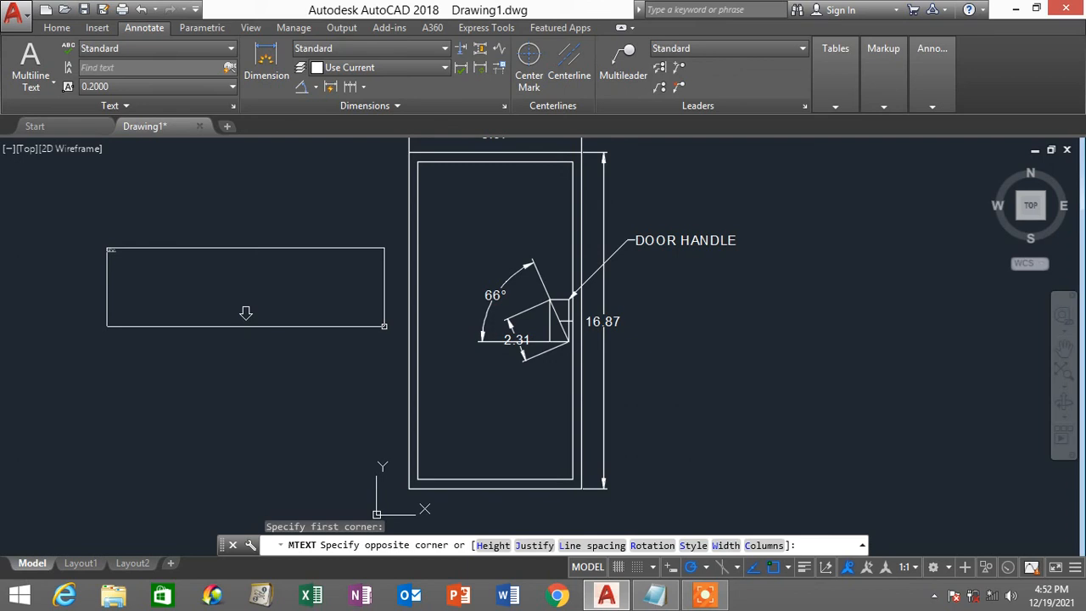
pyautogui.click(384, 327)
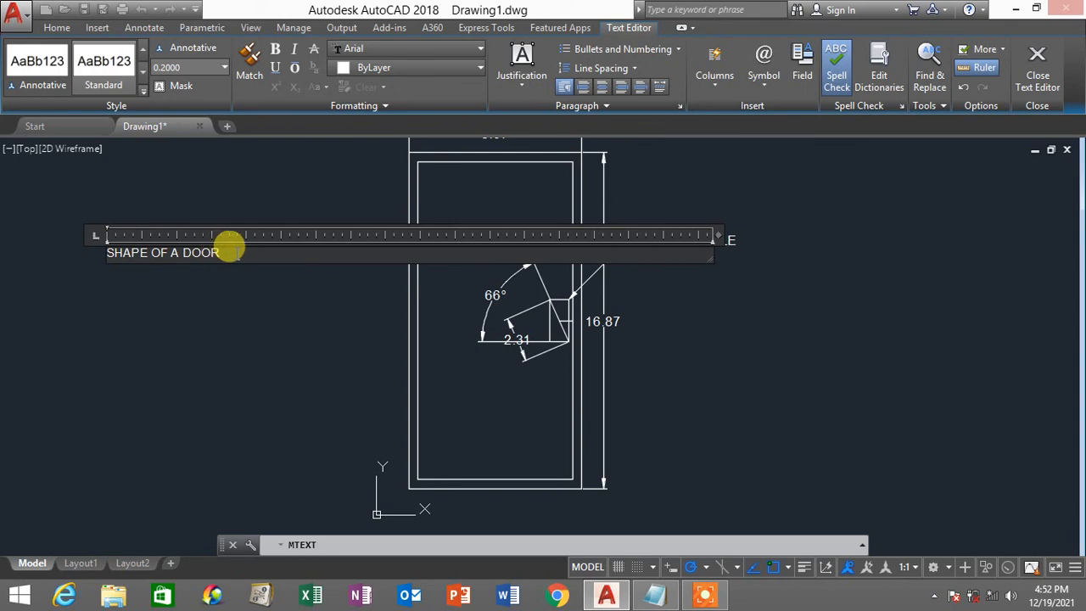
# Step: Set the text height of the whole SHAPE OF A DOOR title to 1 and finish editing the text
pyautogui.moveTo(259, 250); pyautogui.dragTo(98, 256)
pyautogui.click(252, 246)
pyautogui.moveTo(243, 245); pyautogui.dragTo(101, 235)
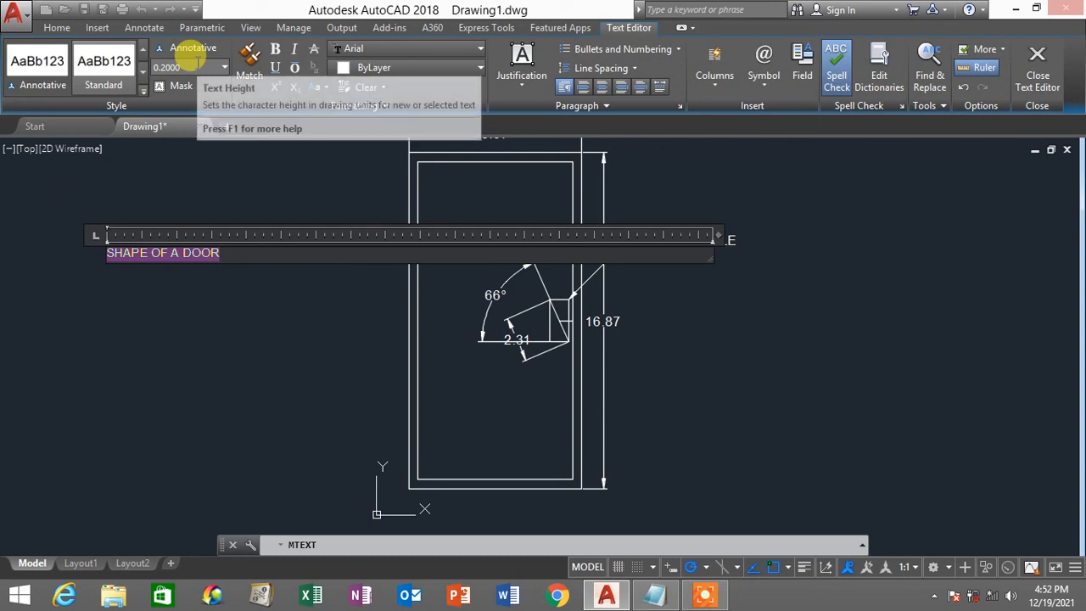
pyautogui.click(198, 65)
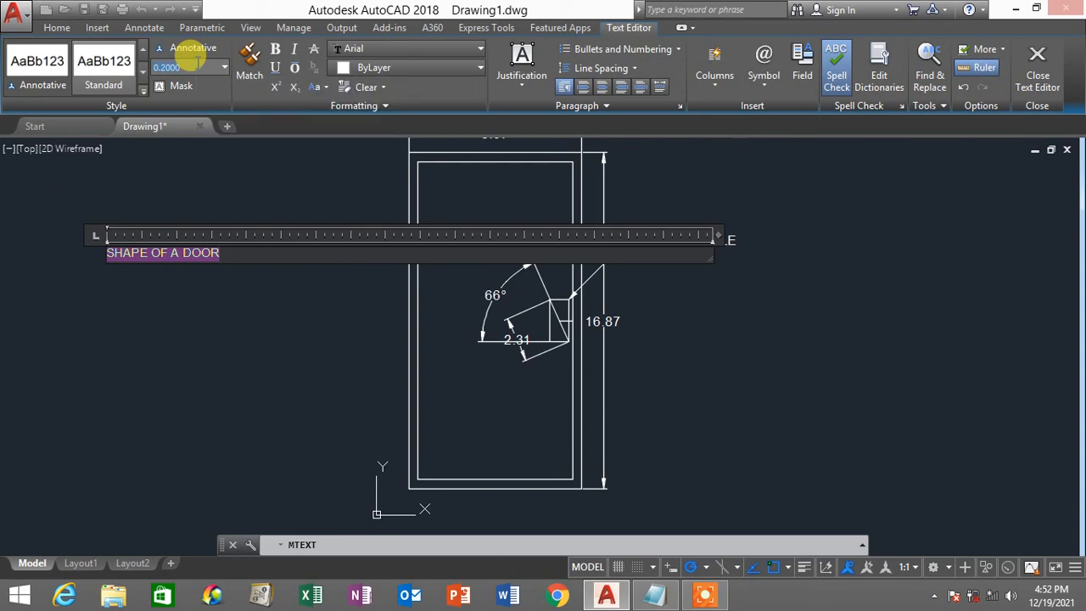
pyautogui.write('1')
pyautogui.press('Return')
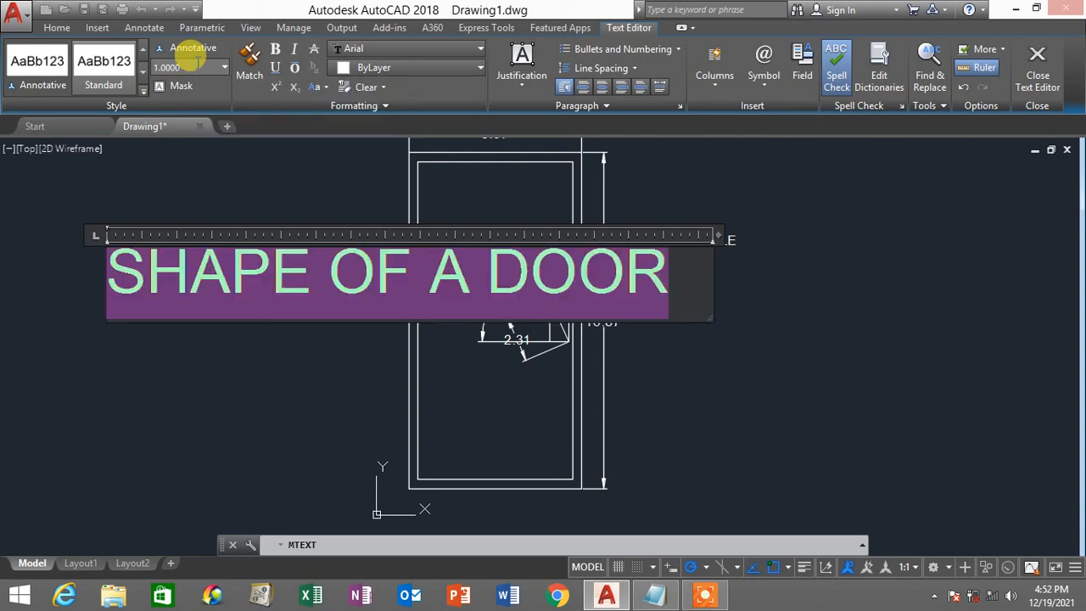
pyautogui.click(1042, 56)
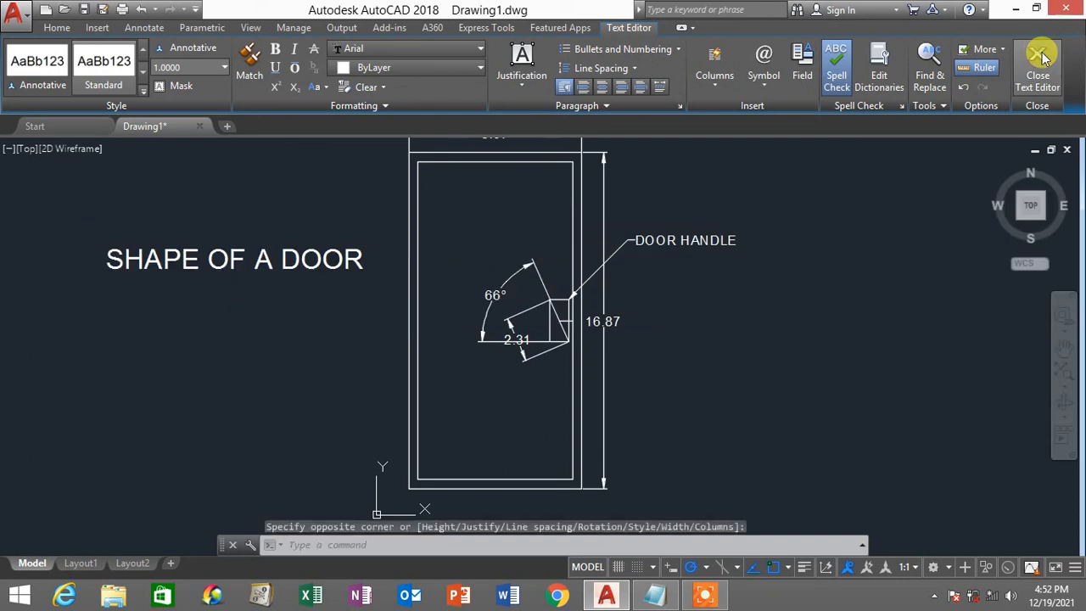
# Step: Move the SHAPE OF A DOOR title to just below the door's bottom edge by its location grip and deselect it
pyautogui.click(306, 259)
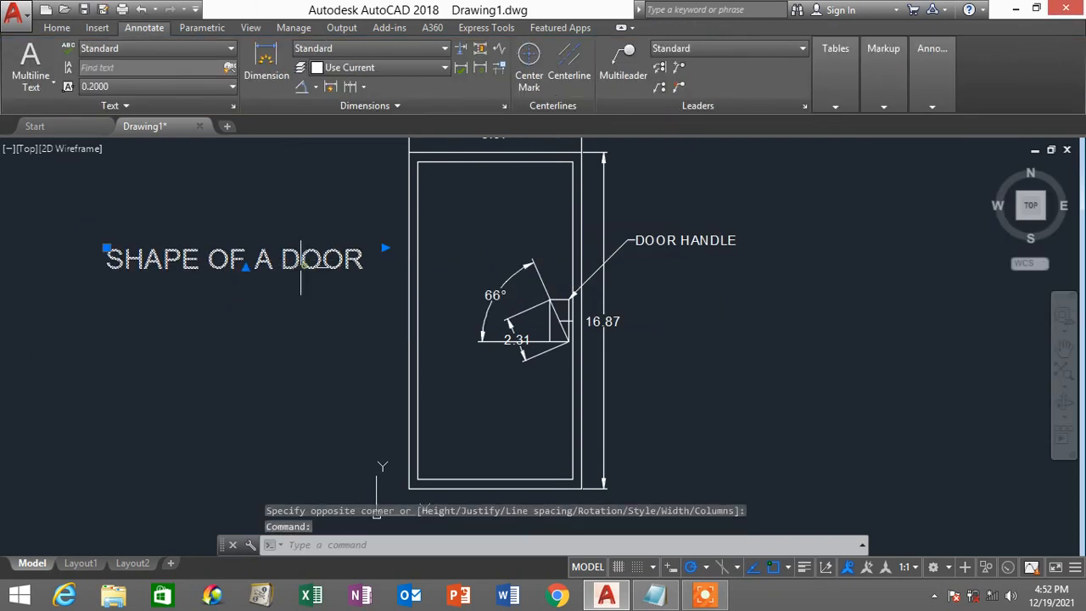
pyautogui.click(105, 247)
pyautogui.moveTo(417, 442); pyautogui.dragTo(417, 364, button='middle')
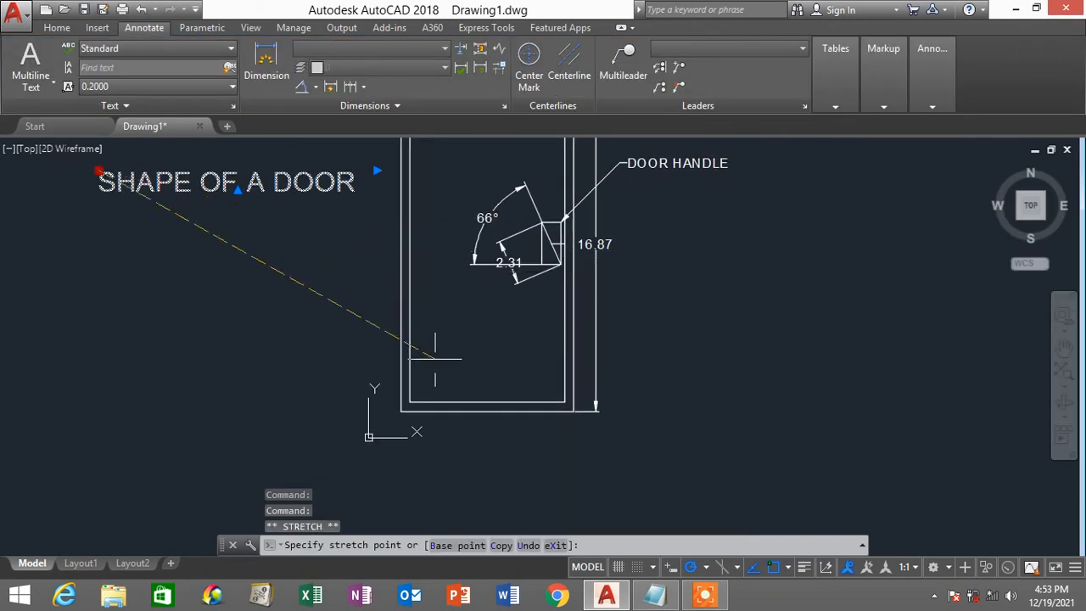
pyautogui.click(384, 435)
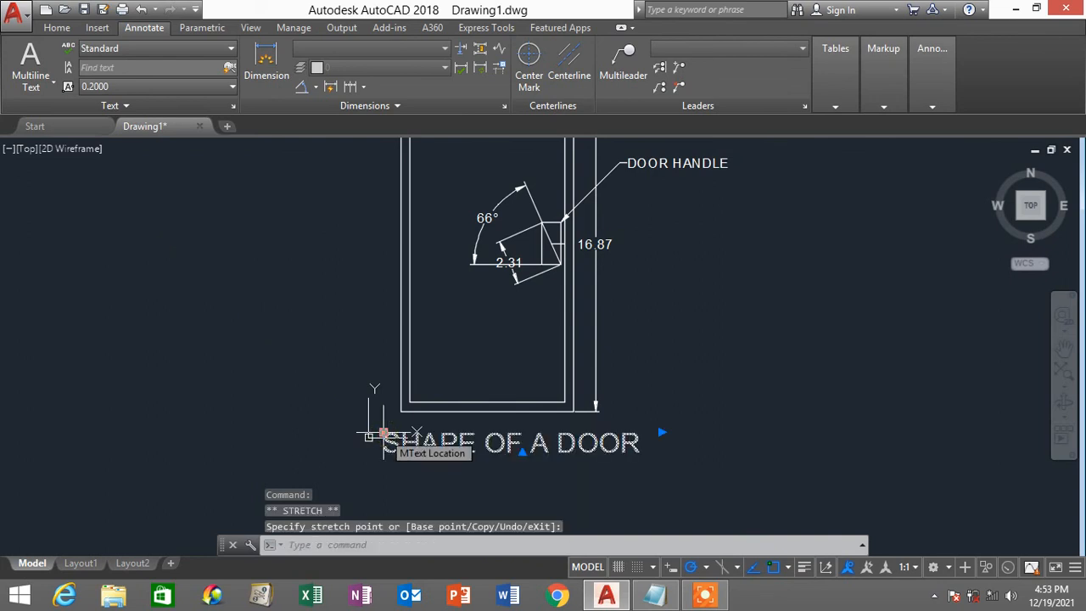
pyautogui.scroll(-4, 408, 407)
pyautogui.scroll(4, 455, 364)
pyautogui.scroll(-3, 465, 331)
pyautogui.scroll(4, 465, 331)
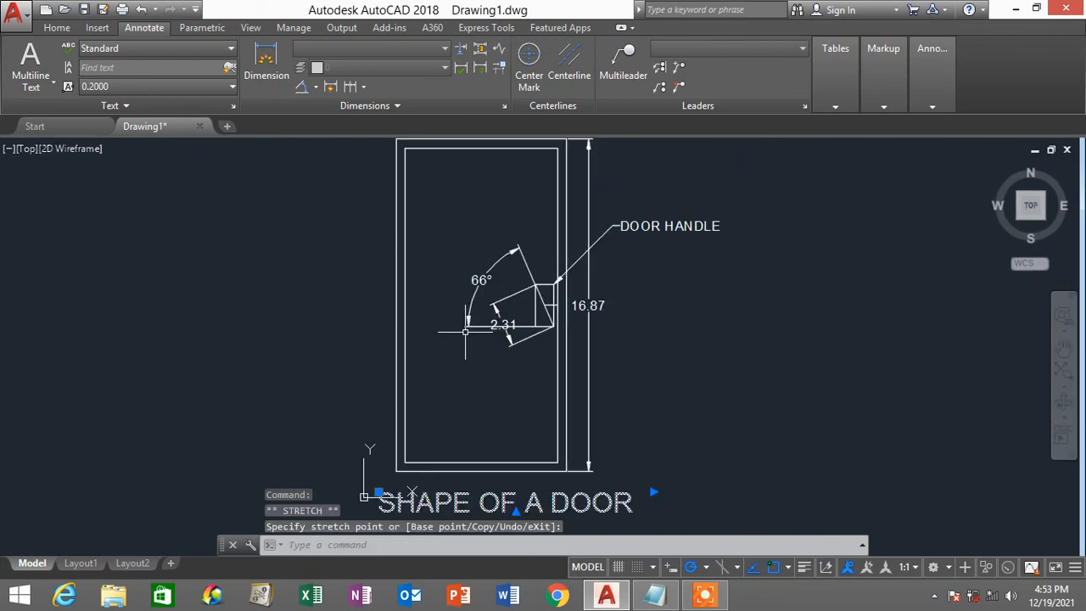
pyautogui.scroll(-2, 449, 340)
pyautogui.scroll(2, 449, 339)
pyautogui.moveTo(469, 334)
pyautogui.mouseDown(button='middle')
pyautogui.moveTo(520, 326)
pyautogui.moveTo(488, 341)
pyautogui.mouseUp(button='middle')
pyautogui.press('Escape')
pyautogui.scroll(-2, 489, 339)
pyautogui.scroll(2, 490, 340)
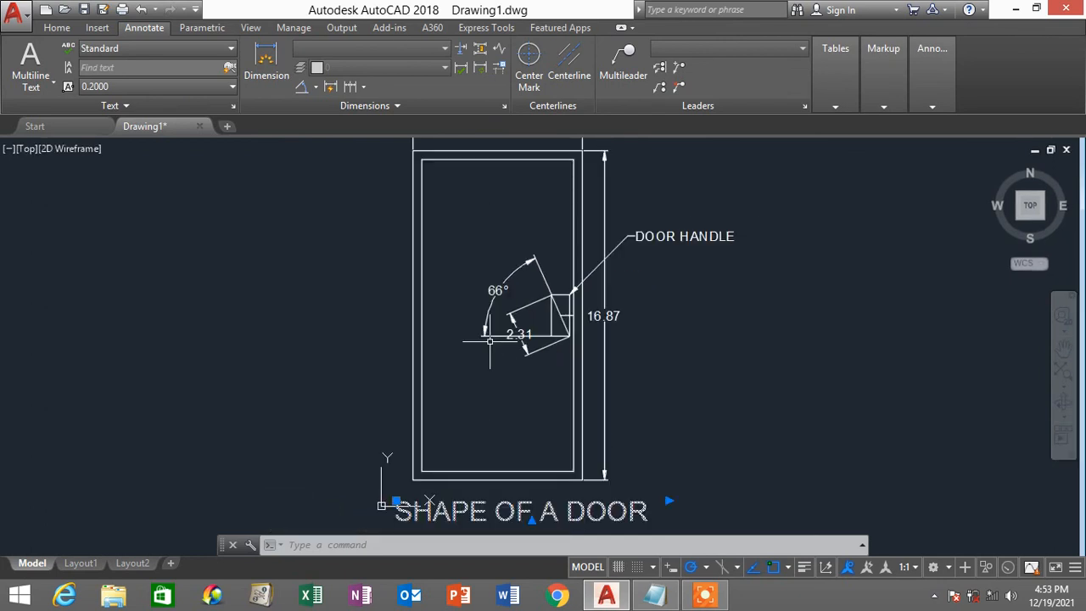
pyautogui.press('Escape')
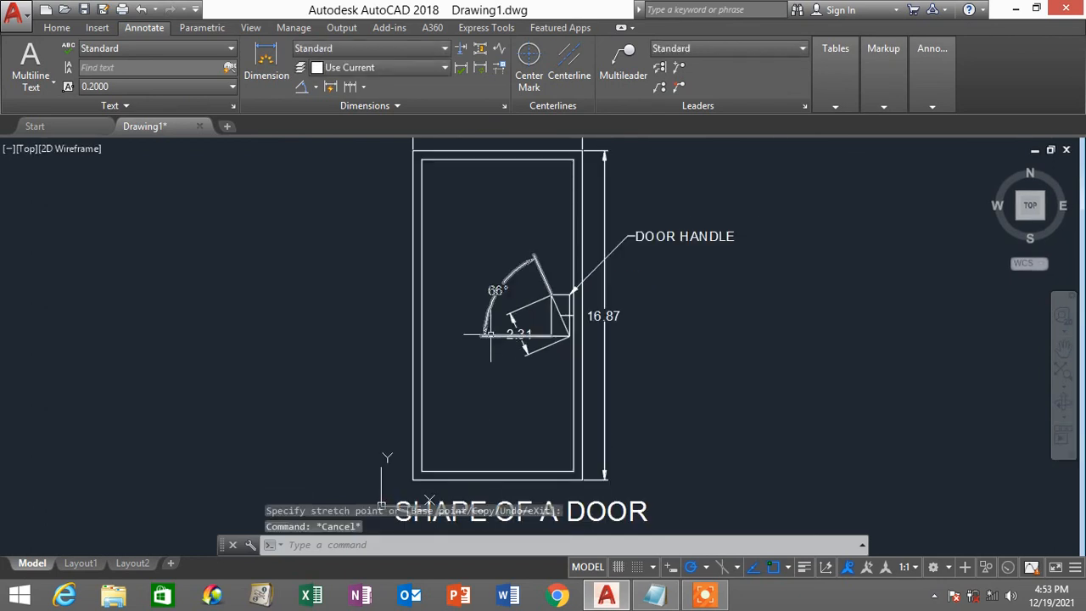
pyautogui.scroll(-2, 490, 339)
pyautogui.scroll(2, 490, 336)
pyautogui.moveTo(490, 334); pyautogui.dragTo(668, 344, button='middle')
pyautogui.scroll(-2, 650, 335)
pyautogui.scroll(2, 650, 335)
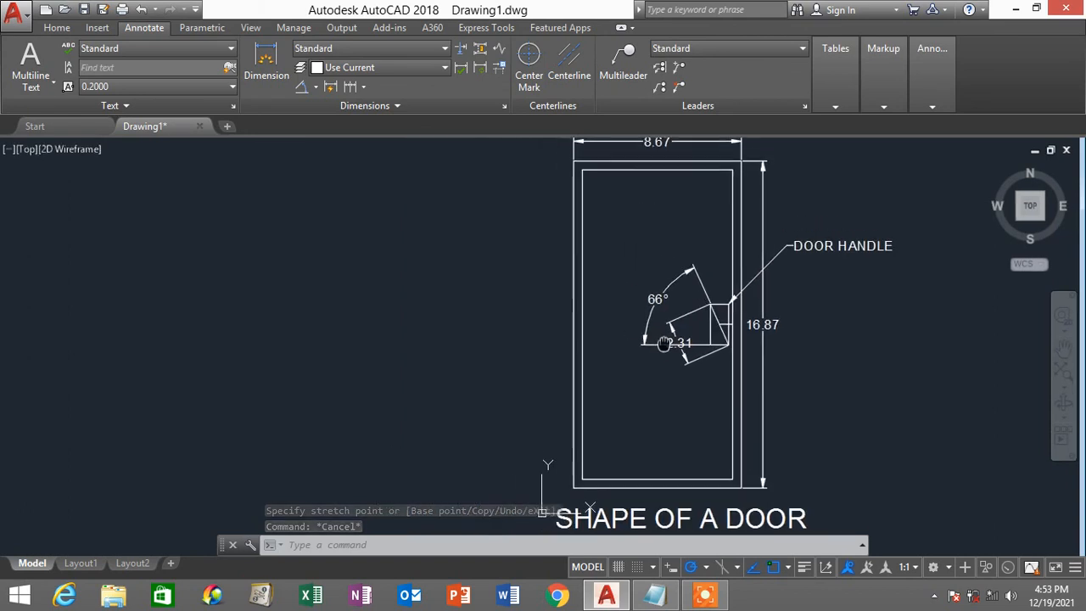
pyautogui.click(57, 29)
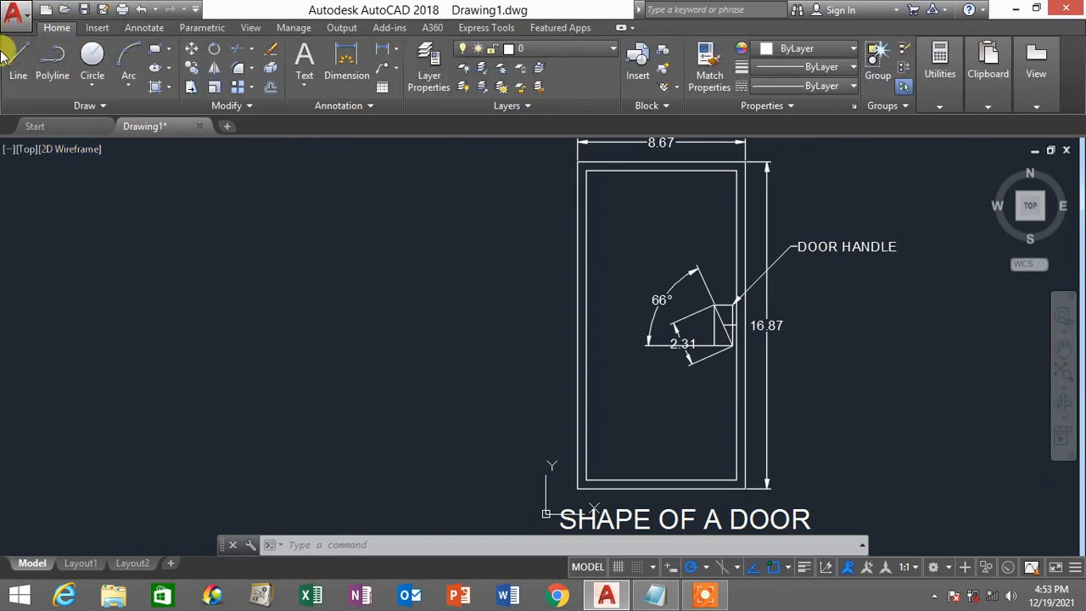
# Step: Switch to the AutoCAD Initial Settings 2021 notes in Notepad and review the command abbreviations for line, circle, arc and rectangle
pyautogui.click(655, 595)
pyautogui.scroll(-7, 374, 371)
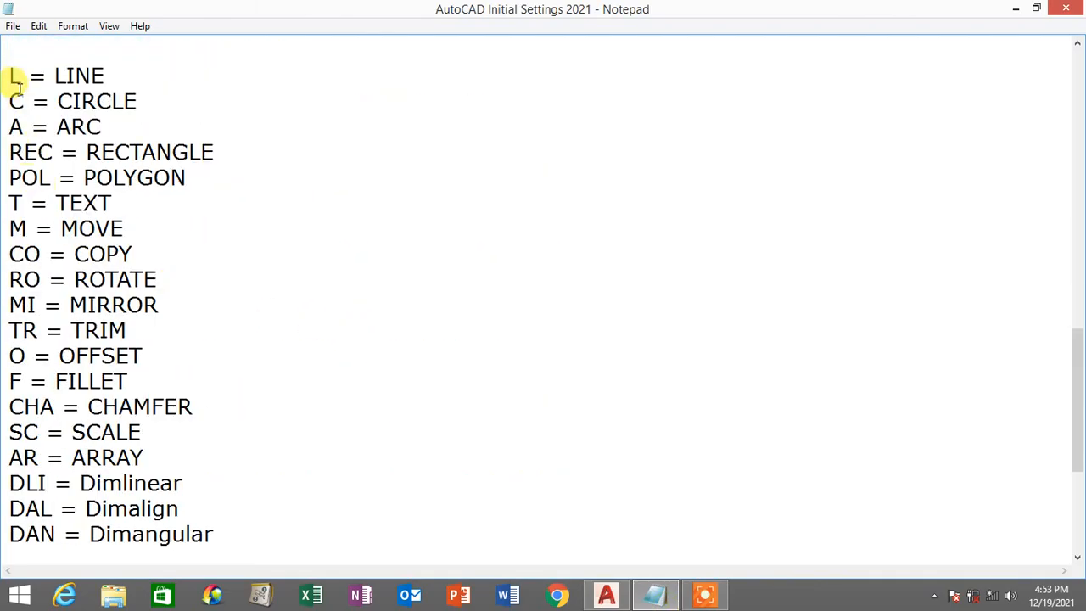
pyautogui.moveTo(10, 77); pyautogui.dragTo(95, 81)
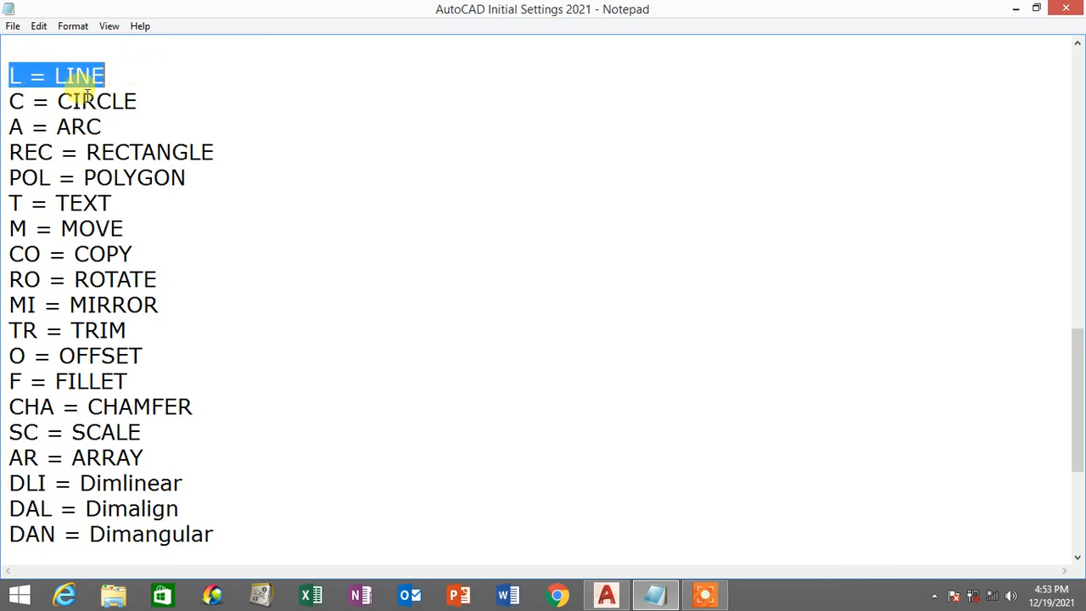
pyautogui.moveTo(9, 101); pyautogui.dragTo(151, 101)
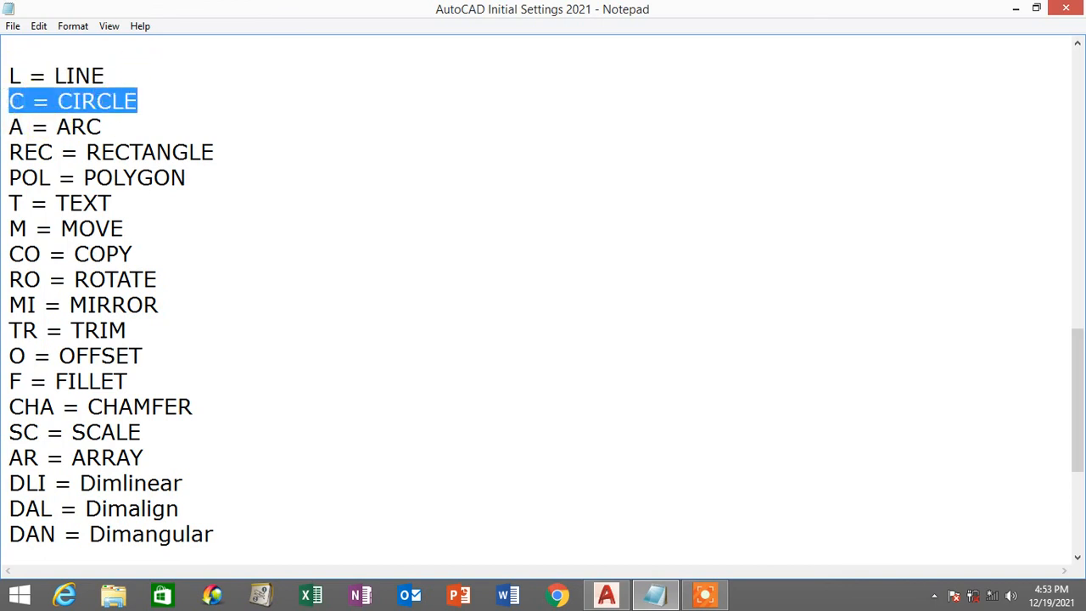
pyautogui.moveTo(9, 126); pyautogui.dragTo(102, 128)
pyautogui.moveTo(10, 152); pyautogui.dragTo(215, 153)
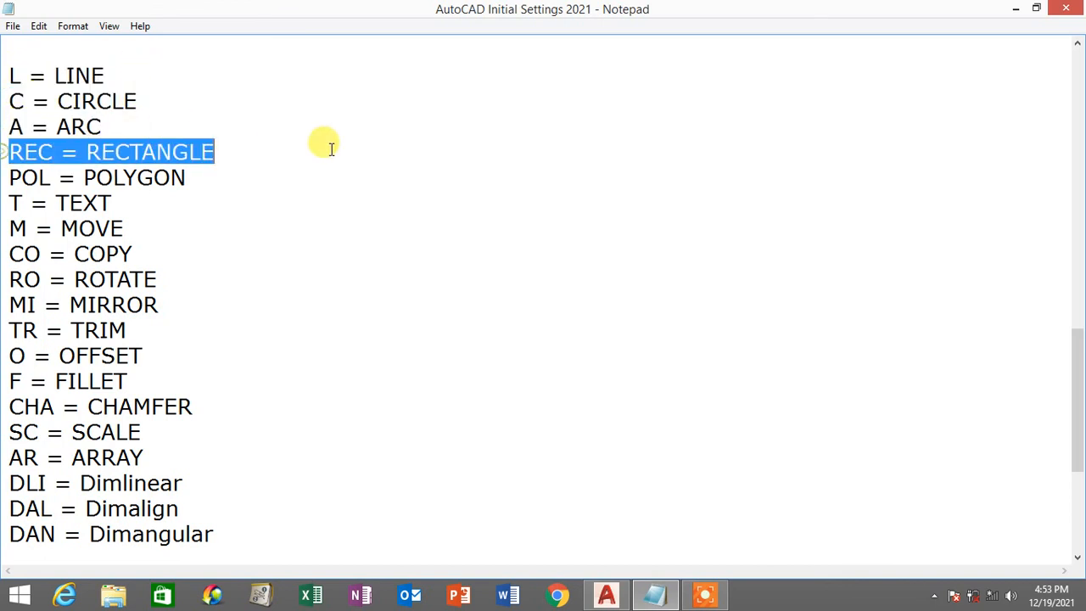
pyautogui.doubleClick(10, 77)
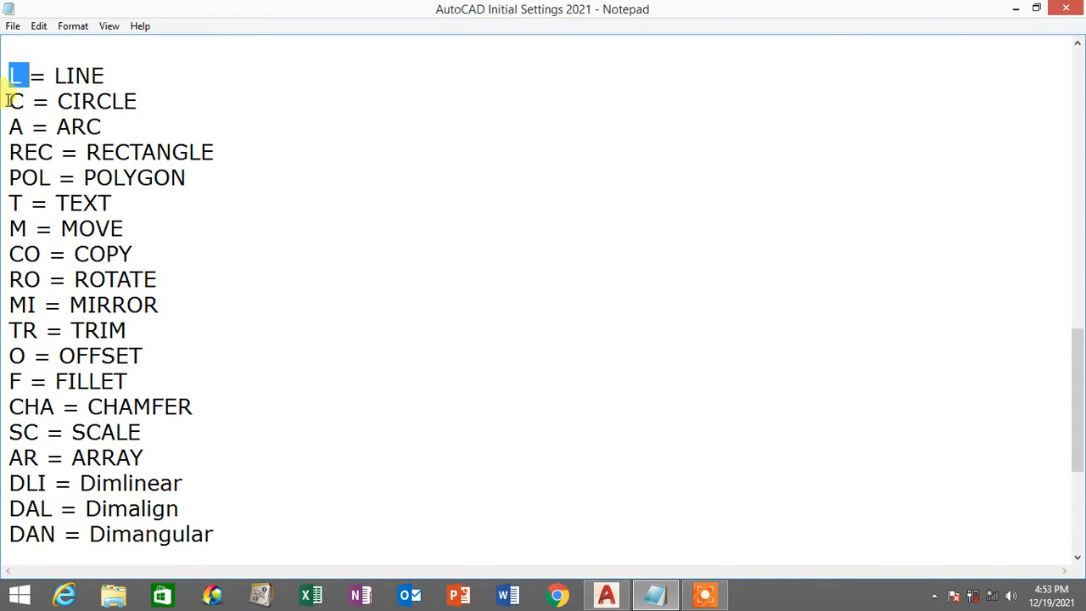
pyautogui.doubleClick(11, 101)
pyautogui.doubleClick(11, 126)
pyautogui.doubleClick(30, 151)
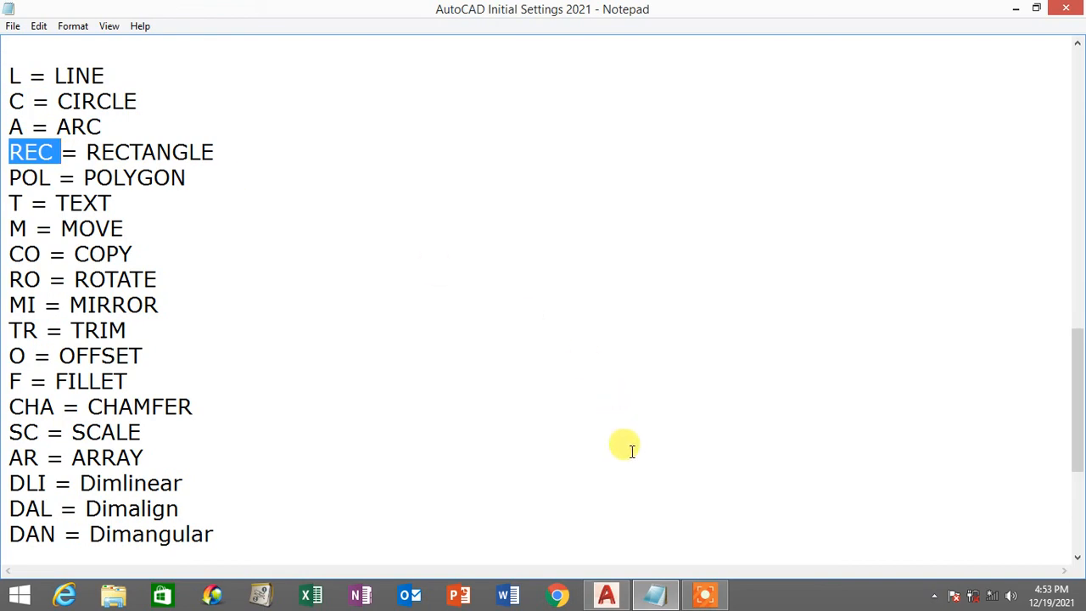
# Step: Switch to AutoCAD and draw a closed right triangle from three lines in the empty area beside the door
pyautogui.click(600, 599)
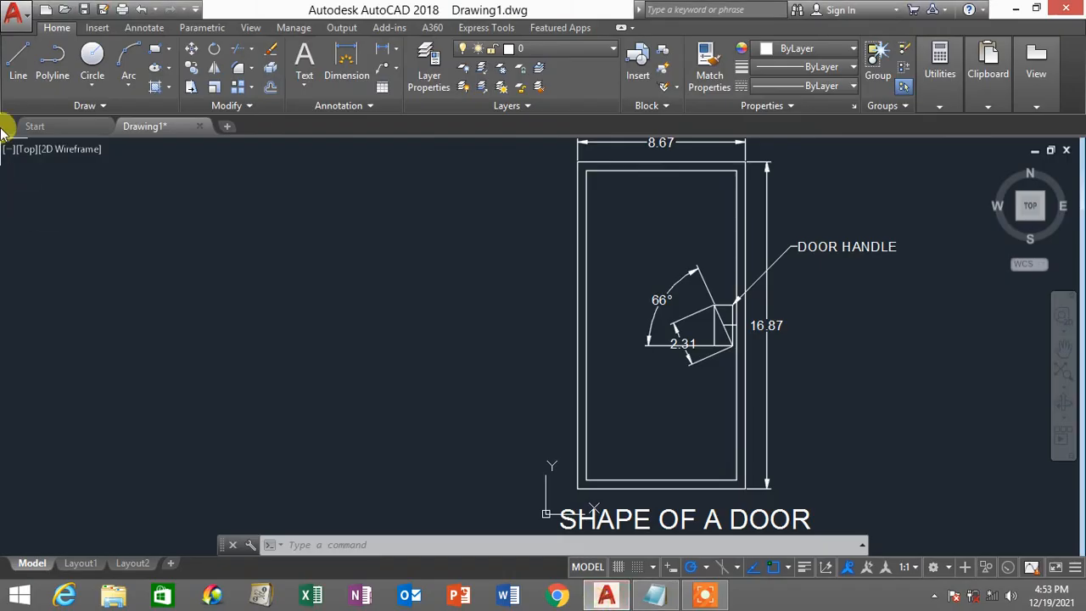
pyautogui.click(17, 66)
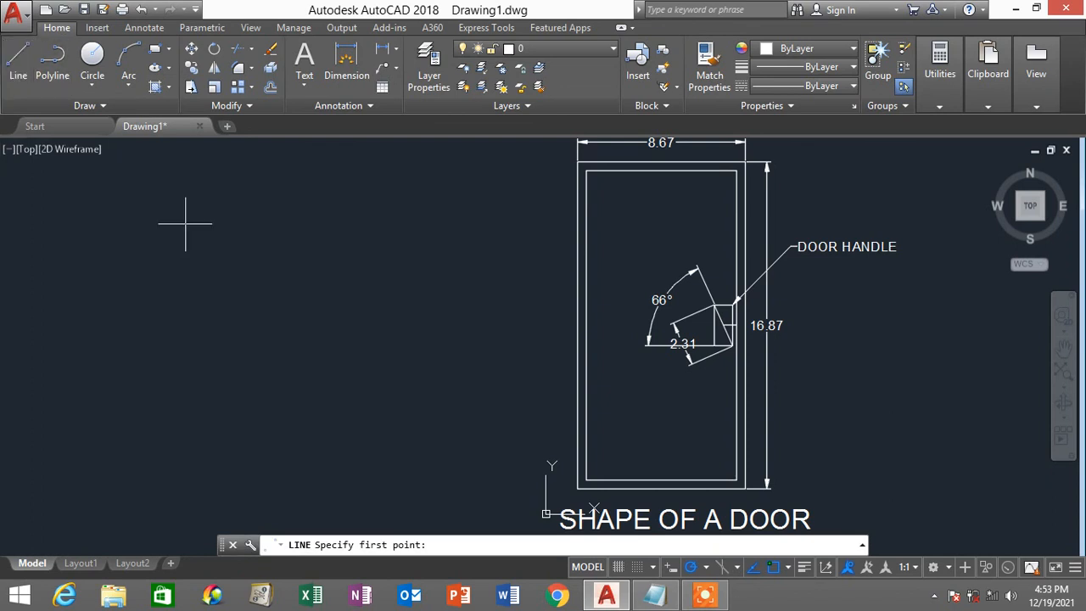
pyautogui.click(185, 224)
pyautogui.click(259, 224)
pyautogui.click(258, 302)
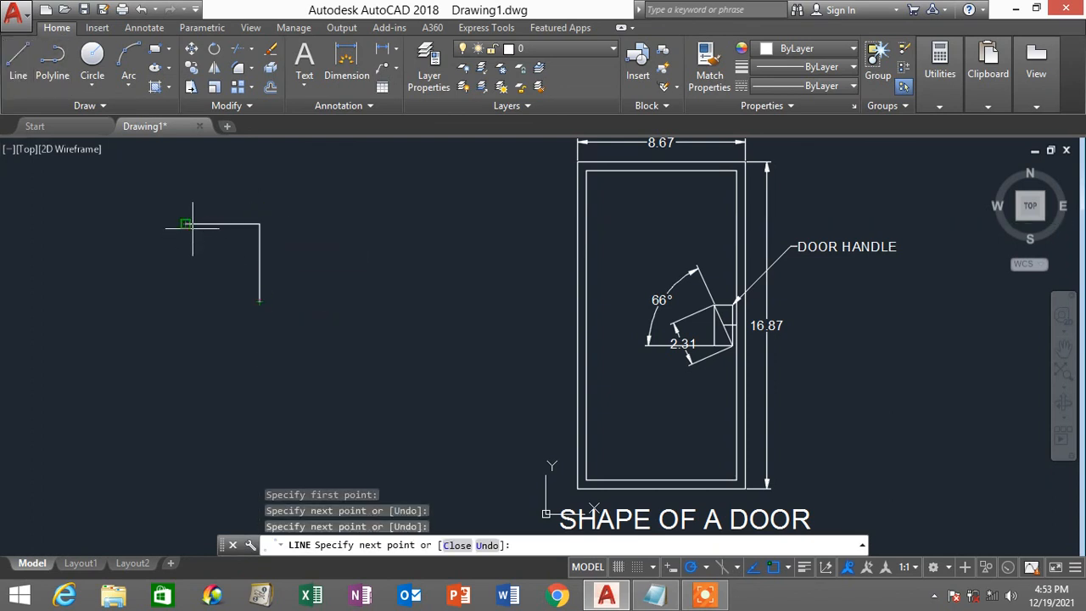
pyautogui.click(185, 224)
pyautogui.press('Escape')
pyautogui.press('Escape')
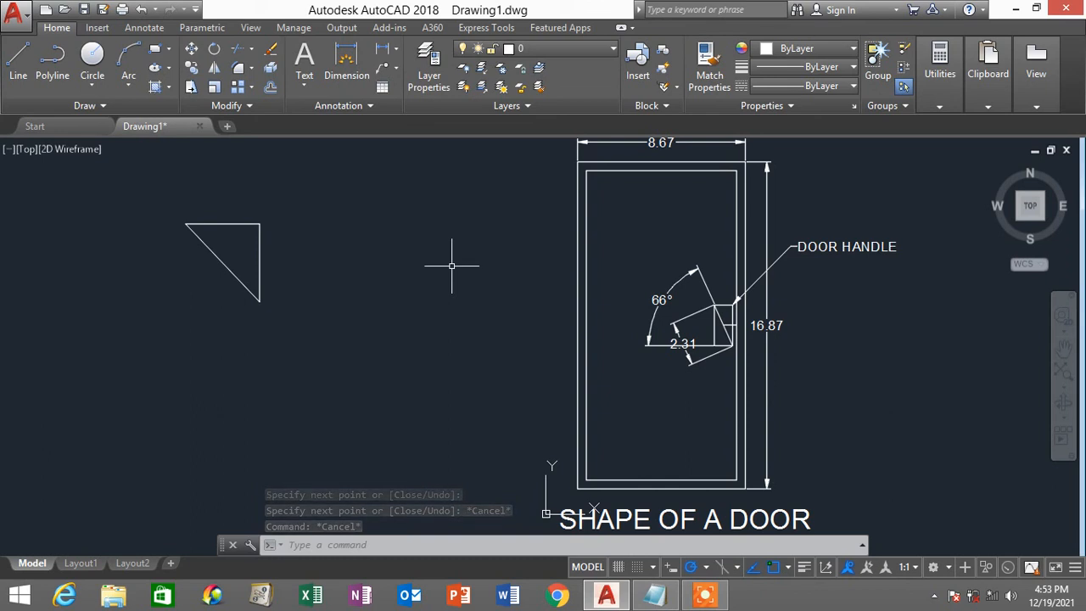
# Step: Draw a second, flatter closed right triangle with the Line command between the first triangle and the door
pyautogui.write('l')
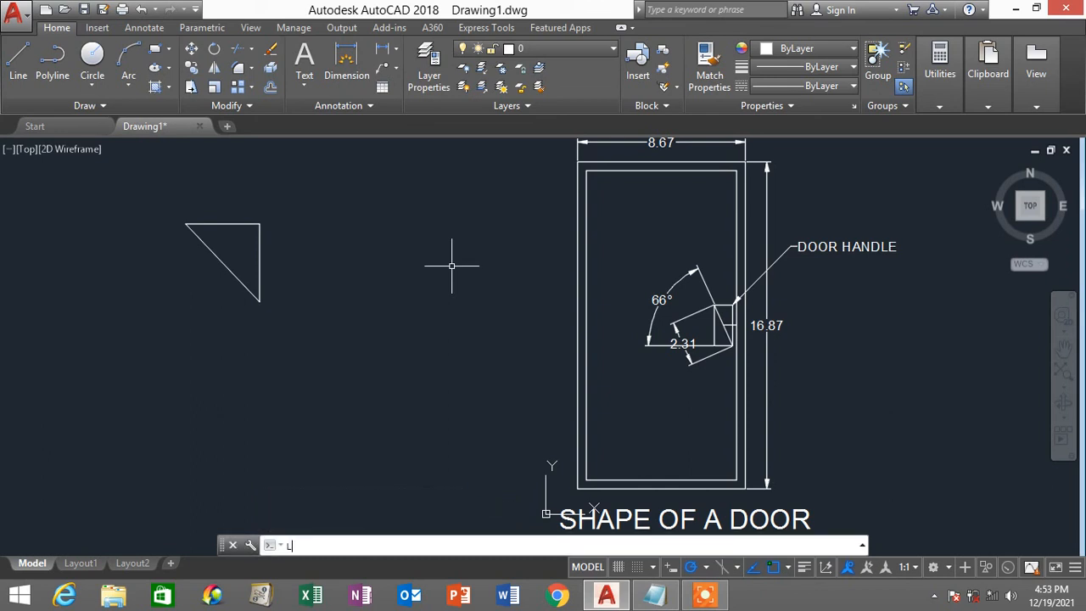
pyautogui.press('Return')
pyautogui.click(373, 204)
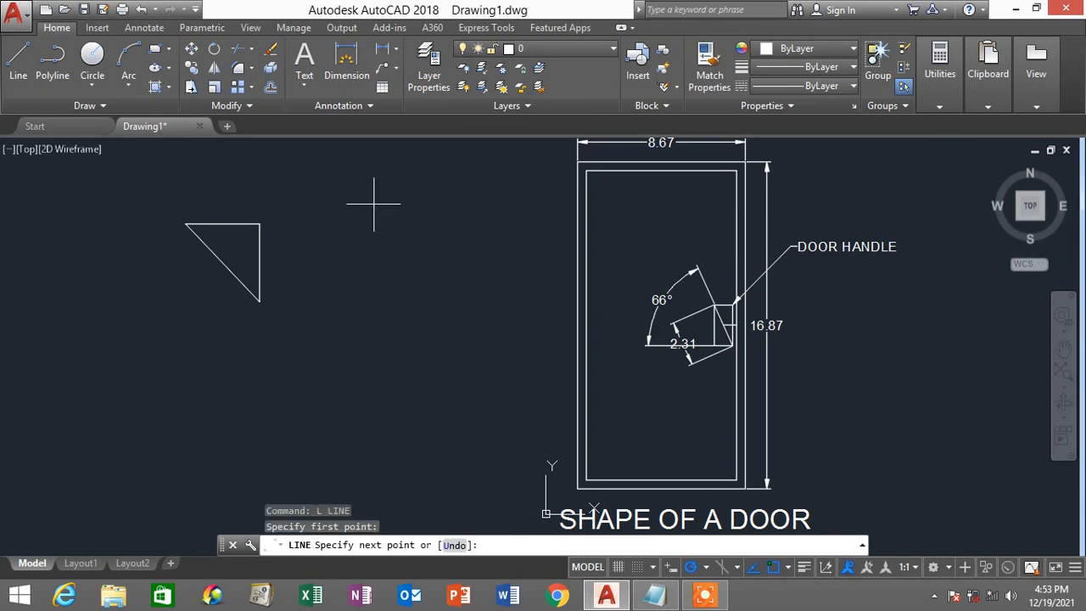
pyautogui.click(445, 205)
pyautogui.click(445, 251)
pyautogui.click(374, 206)
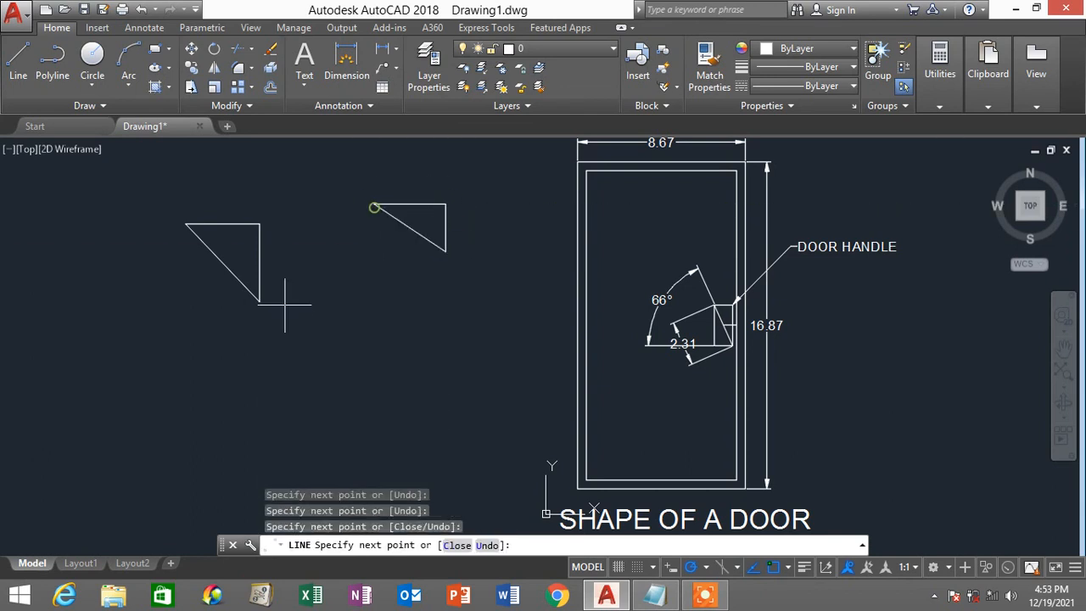
pyautogui.press('Escape')
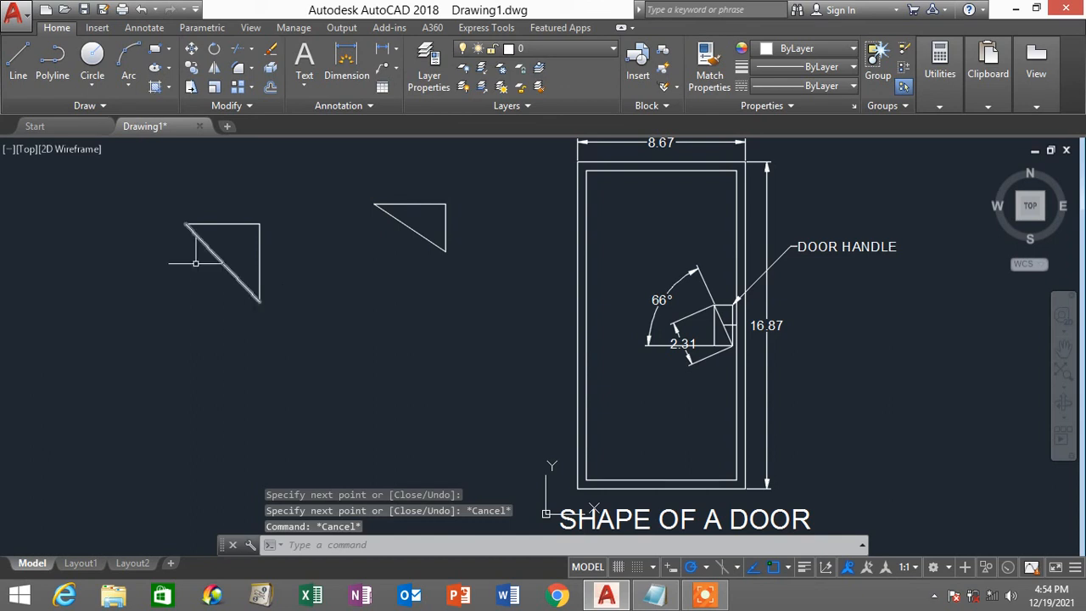
# Step: Draw a circle with a radius of about 1.74 between the two triangles
pyautogui.click(88, 57)
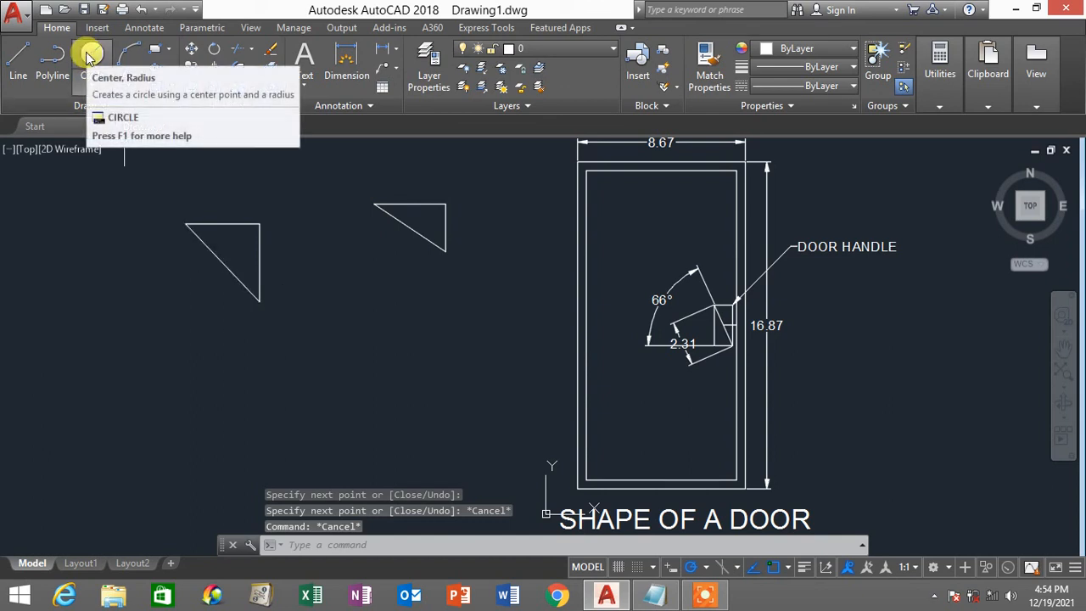
pyautogui.click(90, 56)
pyautogui.click(345, 257)
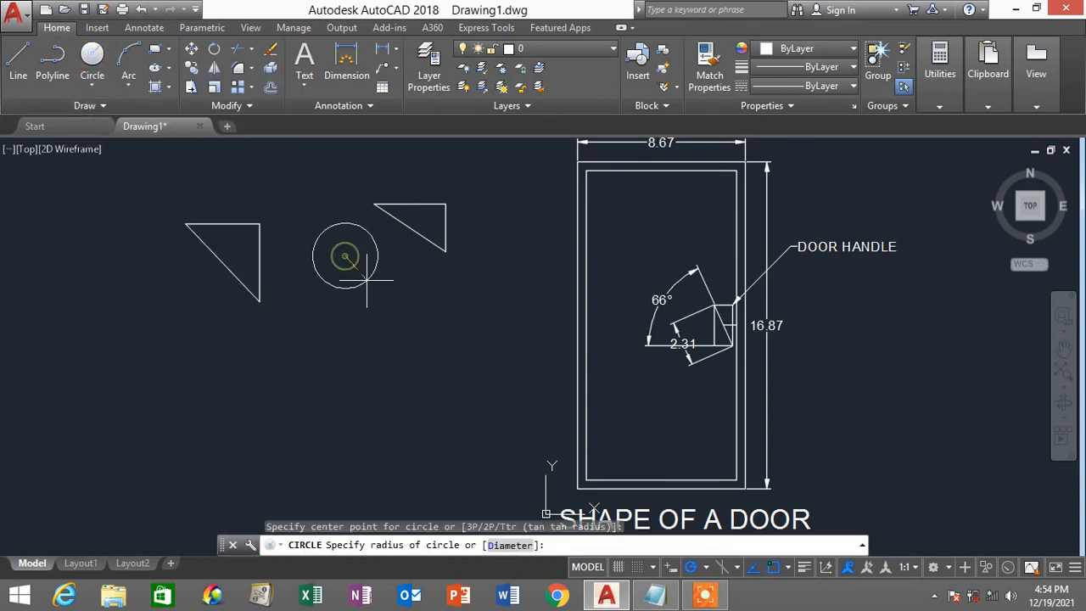
pyautogui.click(368, 281)
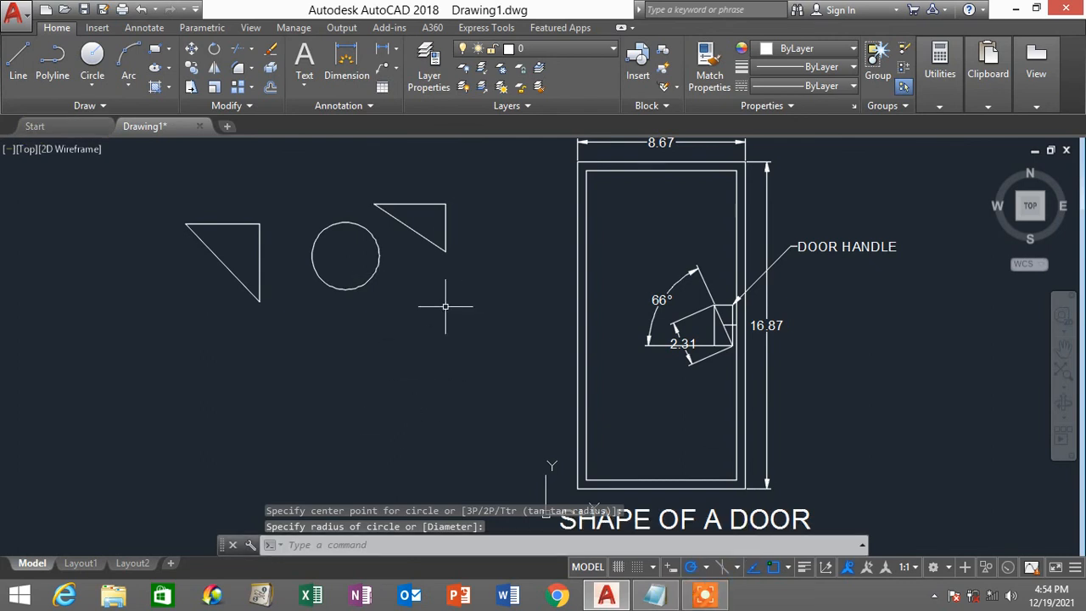
# Step: Draw a second, slightly smaller circle just below the flatter triangle
pyautogui.write('c')
pyautogui.press('Return')
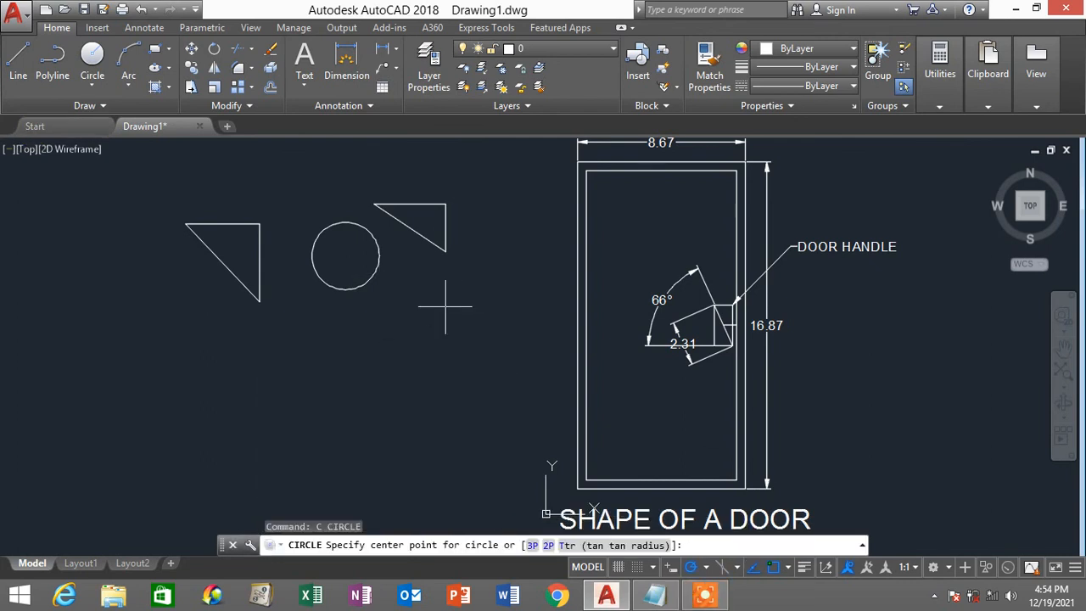
pyautogui.click(445, 308)
pyautogui.click(463, 331)
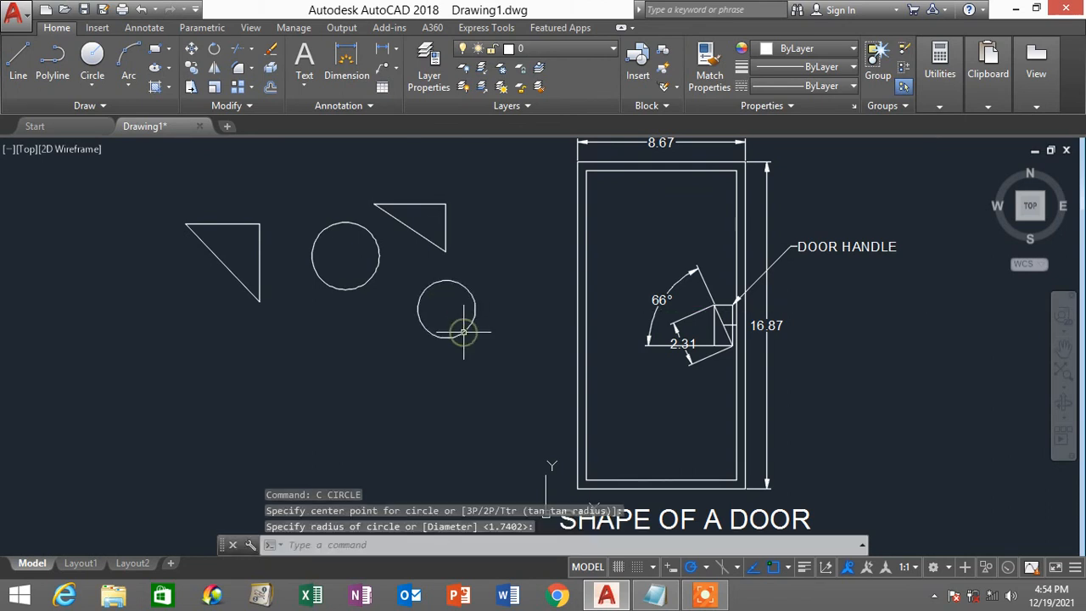
# Step: Switch to the Notepad notes and review the whole shortcut list under the AutoCAD Important Buttons & Shortcut Commands heading
pyautogui.click(655, 594)
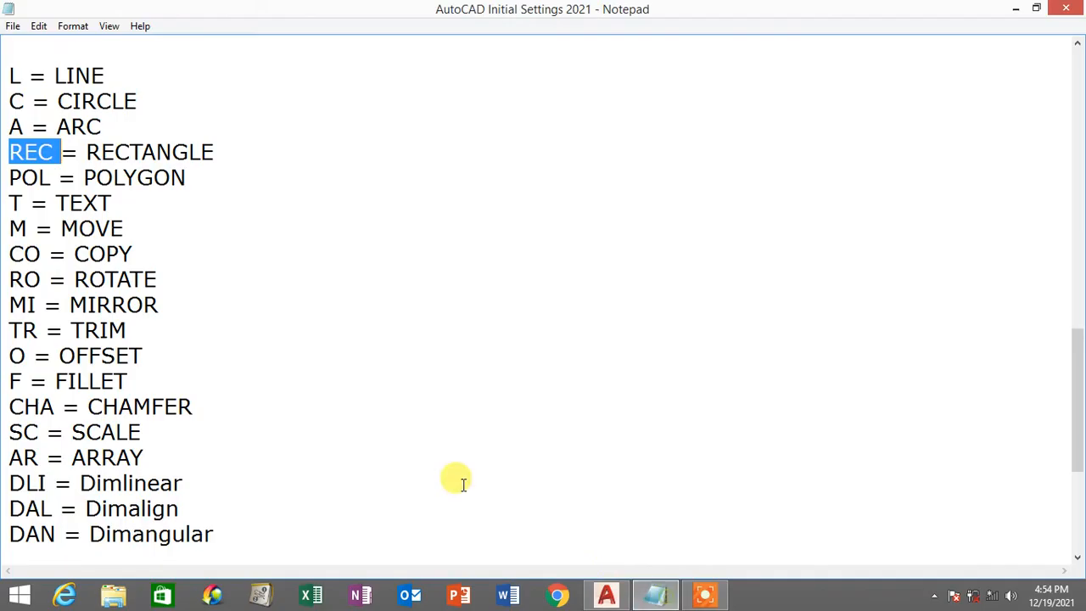
pyautogui.moveTo(9, 177); pyautogui.dragTo(23, 203)
pyautogui.moveTo(9, 75); pyautogui.dragTo(214, 527)
pyautogui.click(52, 146)
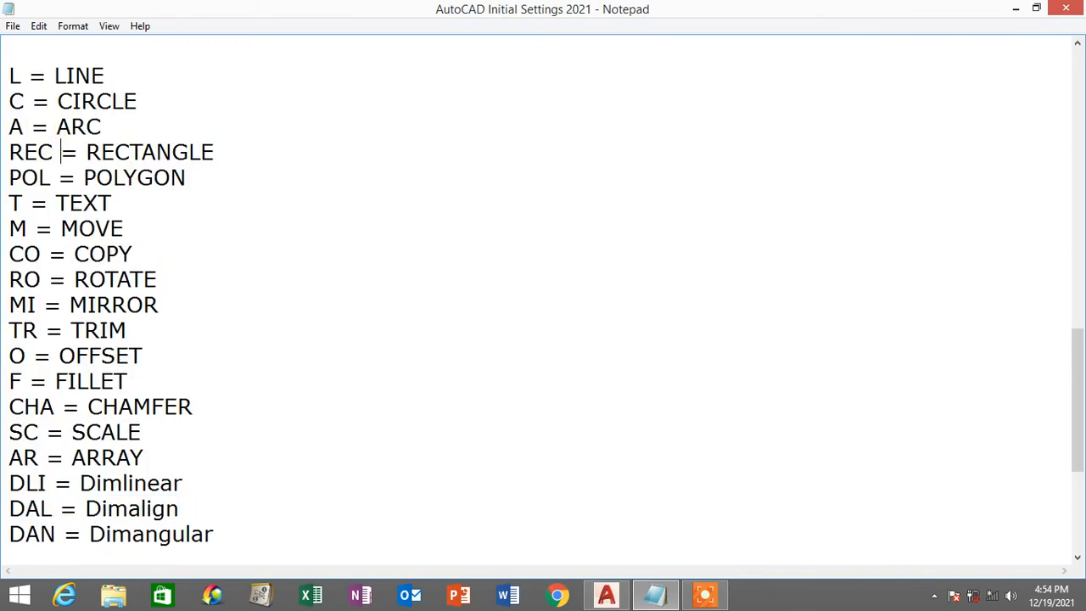
pyautogui.moveTo(10, 75); pyautogui.dragTo(359, 517)
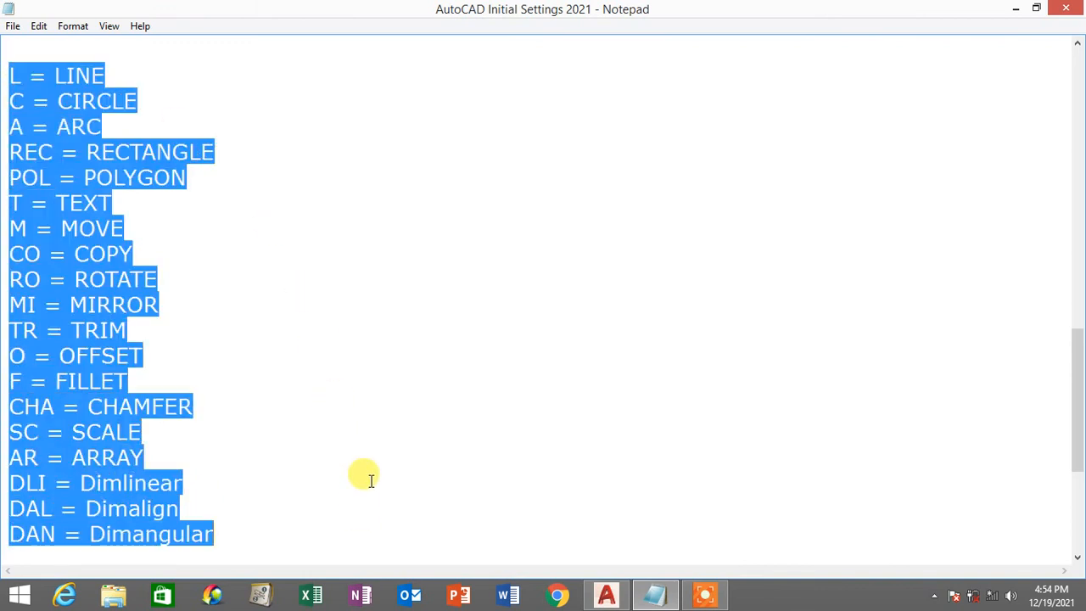
pyautogui.click(371, 480)
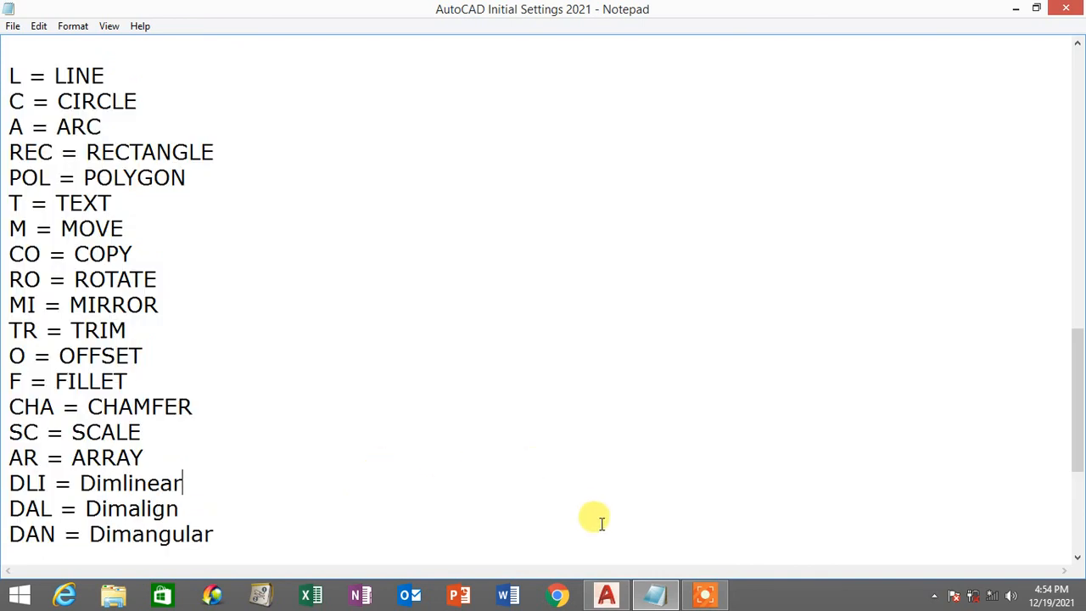
pyautogui.scroll(-1, 605, 388)
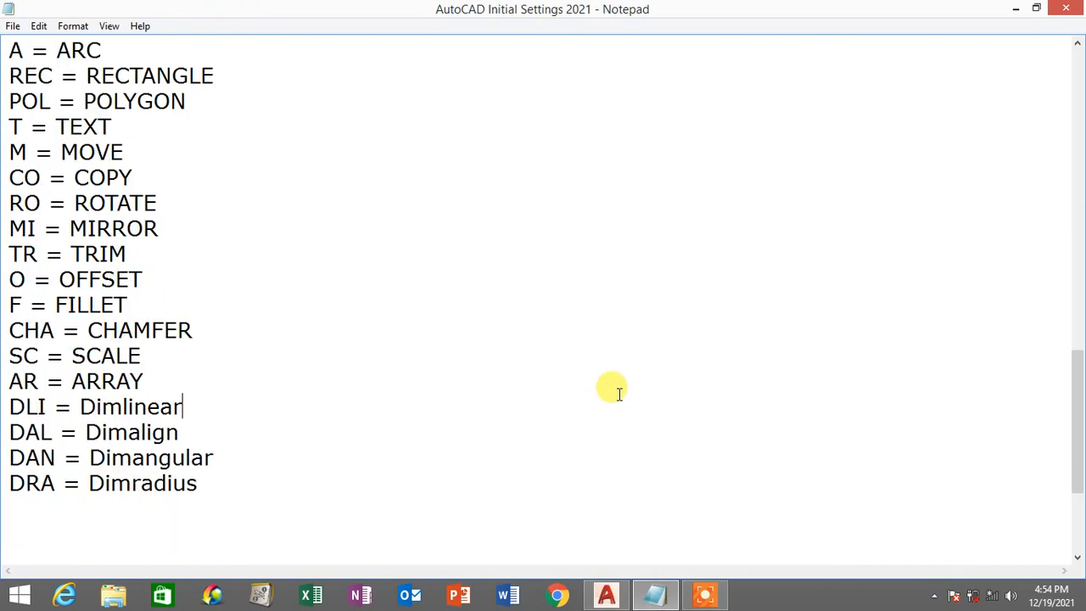
pyautogui.scroll(2, 613, 388)
pyautogui.scroll(-1, 619, 393)
pyautogui.scroll(1, 619, 393)
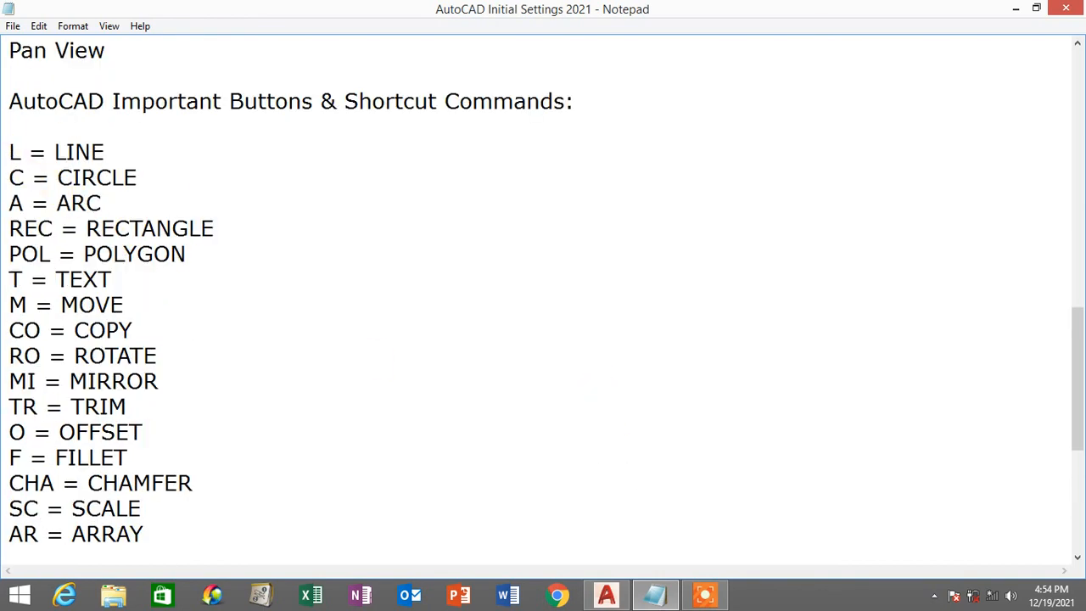
pyautogui.moveTo(8, 100); pyautogui.dragTo(674, 102)
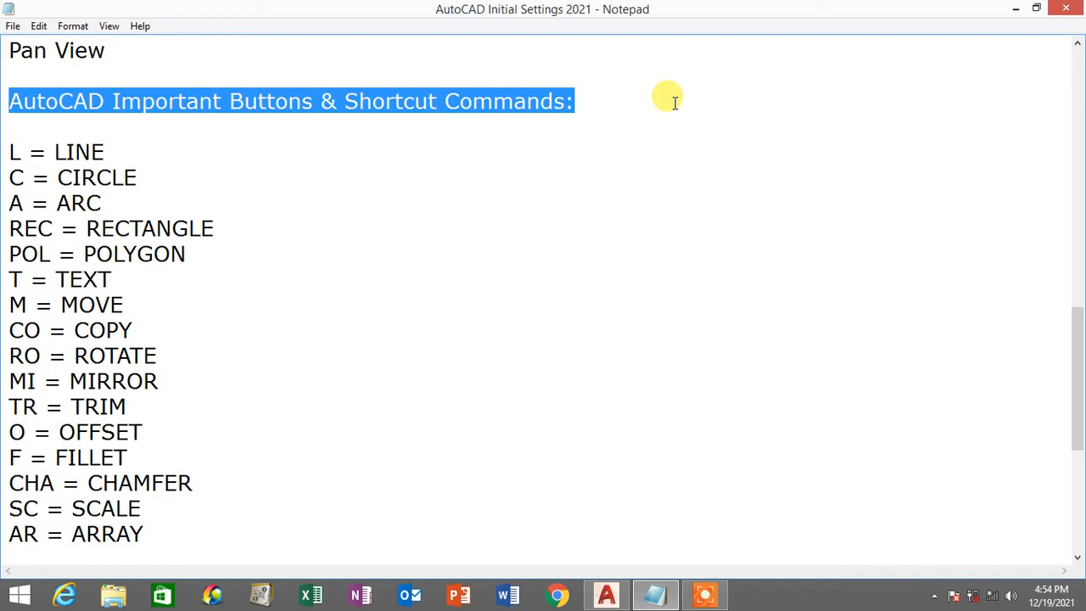
# Step: Return to AutoCAD, open the Express Tools command alias editor and look up the alias of the LINE command
pyautogui.click(606, 594)
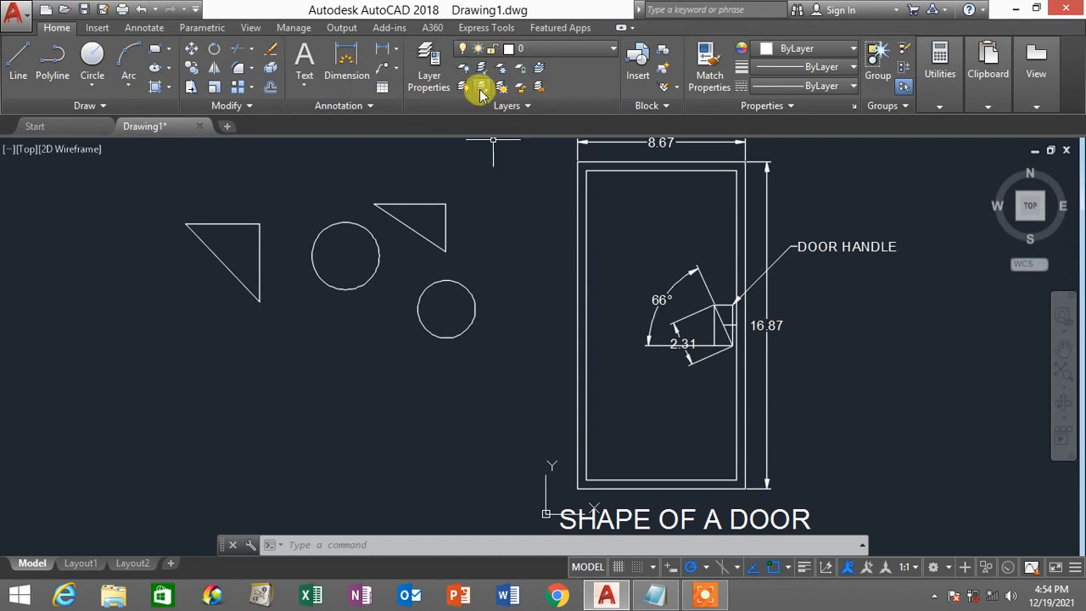
pyautogui.click(499, 31)
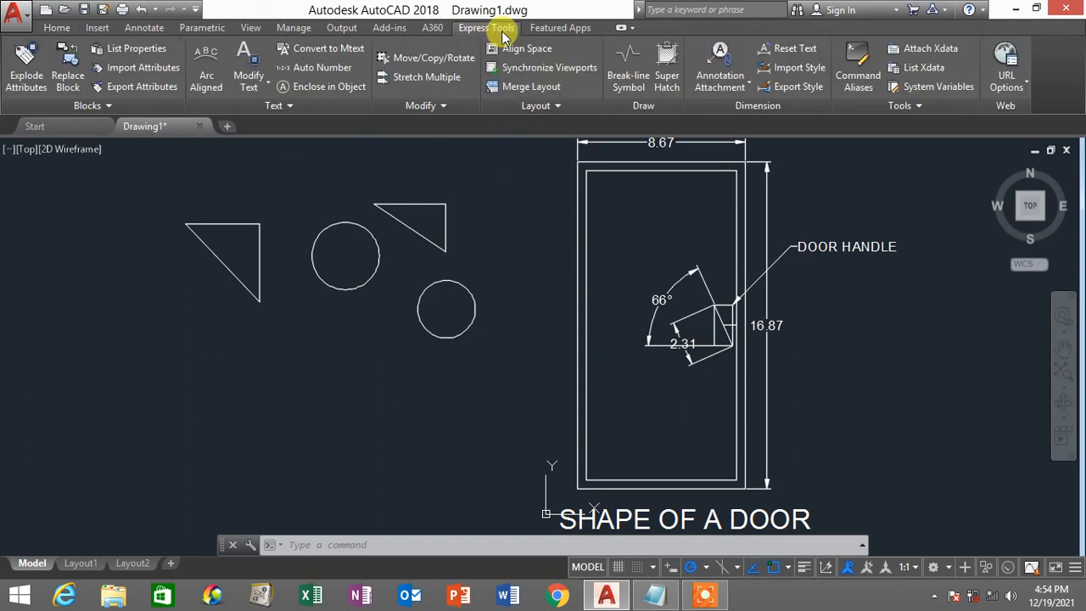
pyautogui.click(861, 71)
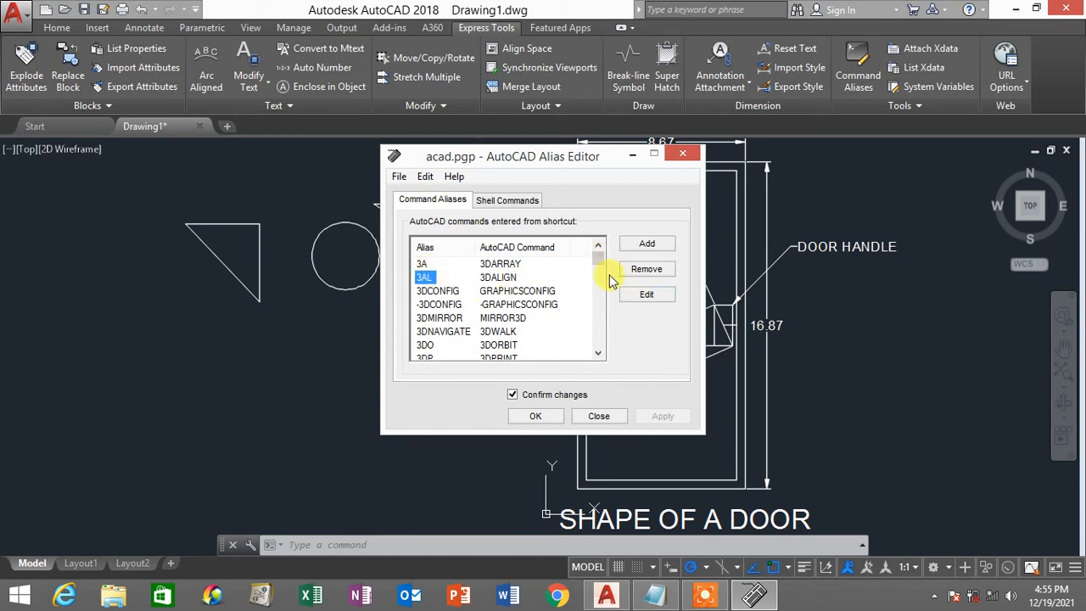
pyautogui.moveTo(597, 264); pyautogui.dragTo(595, 294)
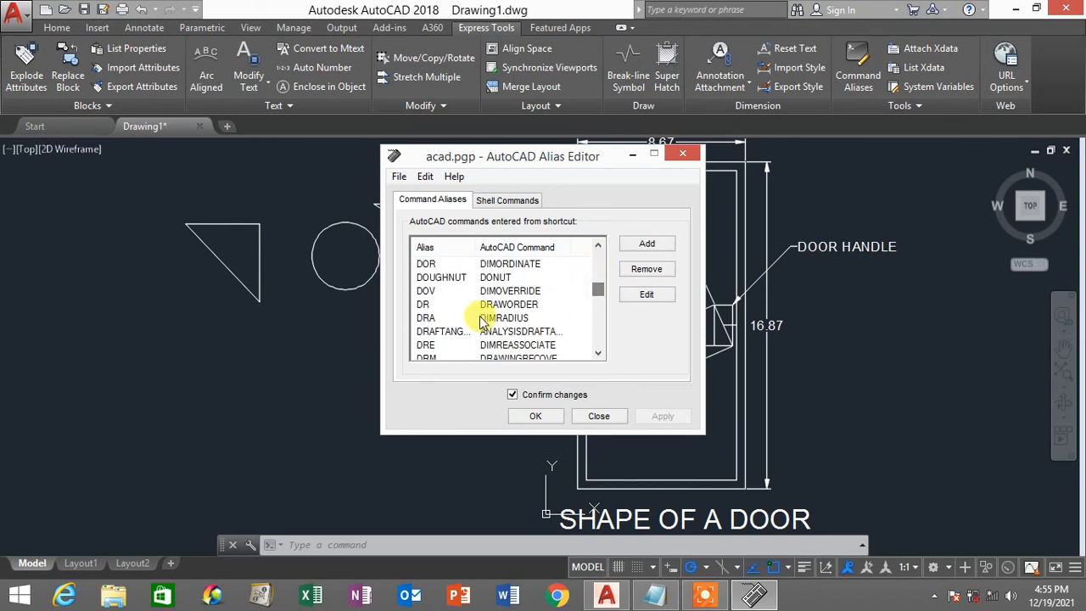
pyautogui.scroll(6, 433, 307)
pyautogui.scroll(3, 438, 305)
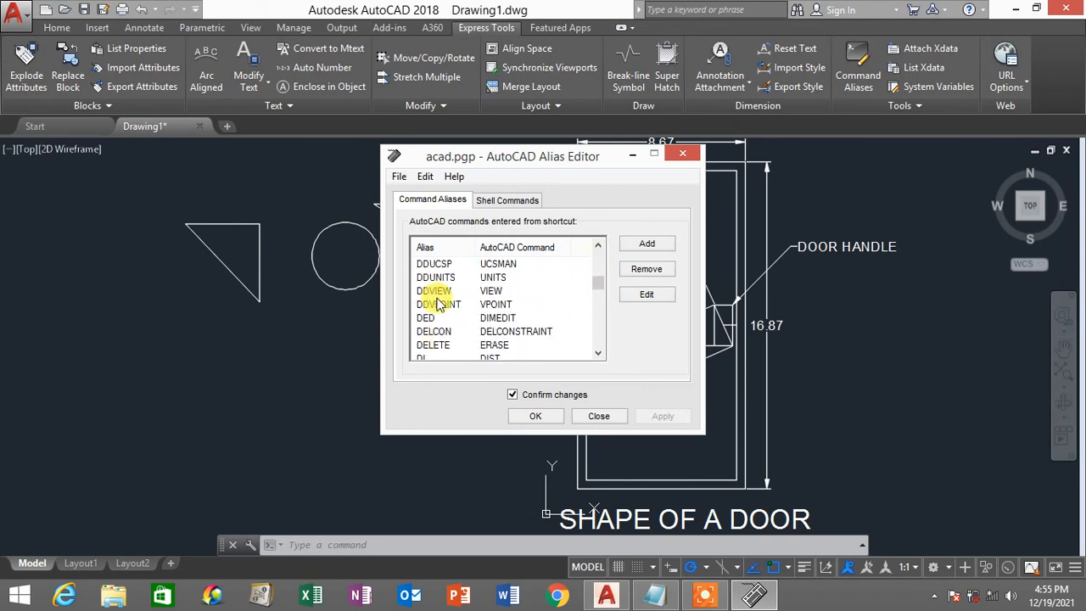
pyautogui.scroll(-20, 438, 306)
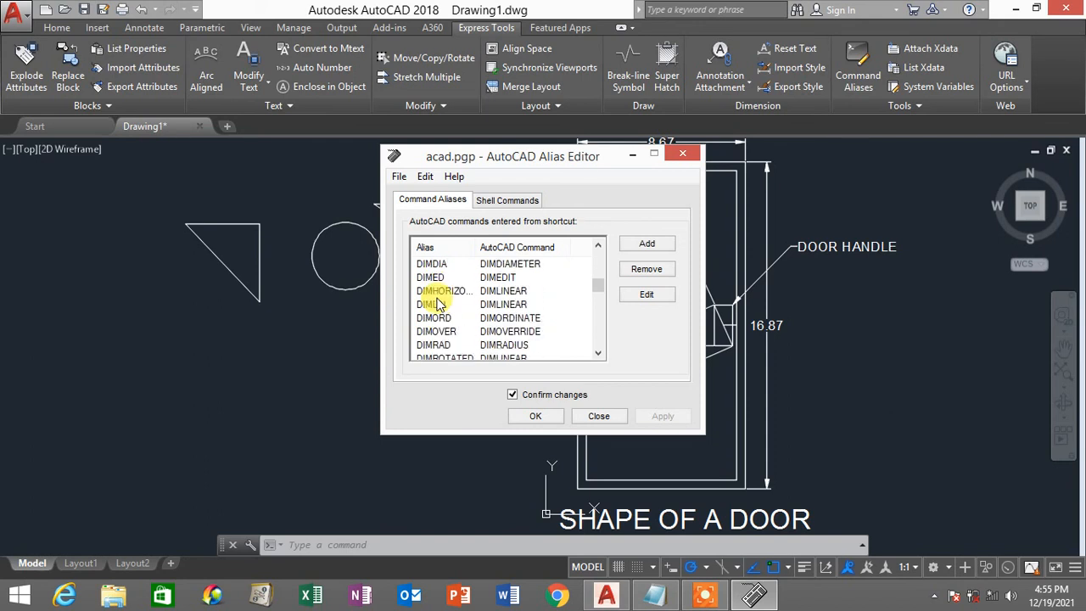
pyautogui.scroll(-12, 437, 306)
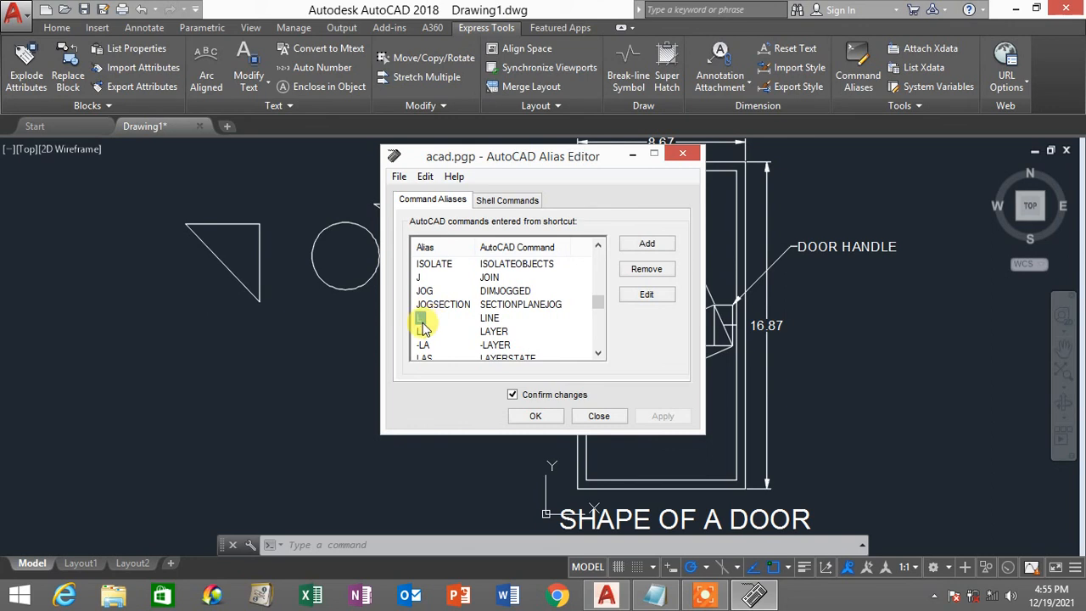
pyautogui.click(427, 320)
# Step: Browse the alias list again from its beginning to look up the aliases of the CIRCLE and COPY commands
pyautogui.moveTo(596, 303); pyautogui.dragTo(605, 243)
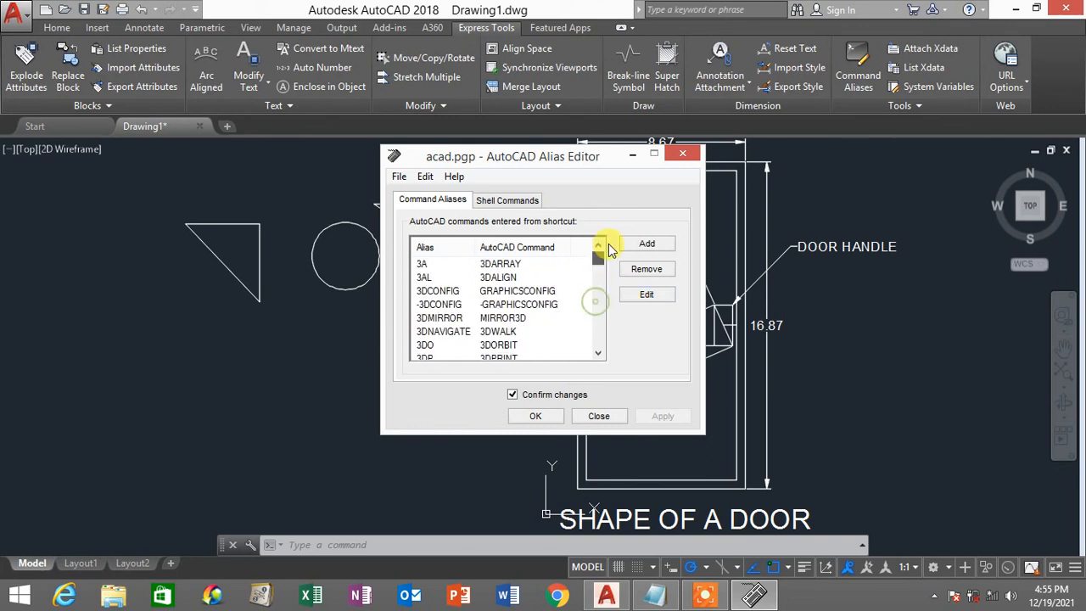
pyautogui.scroll(-4, 480, 337)
pyautogui.scroll(-1, 472, 330)
pyautogui.scroll(-12, 471, 334)
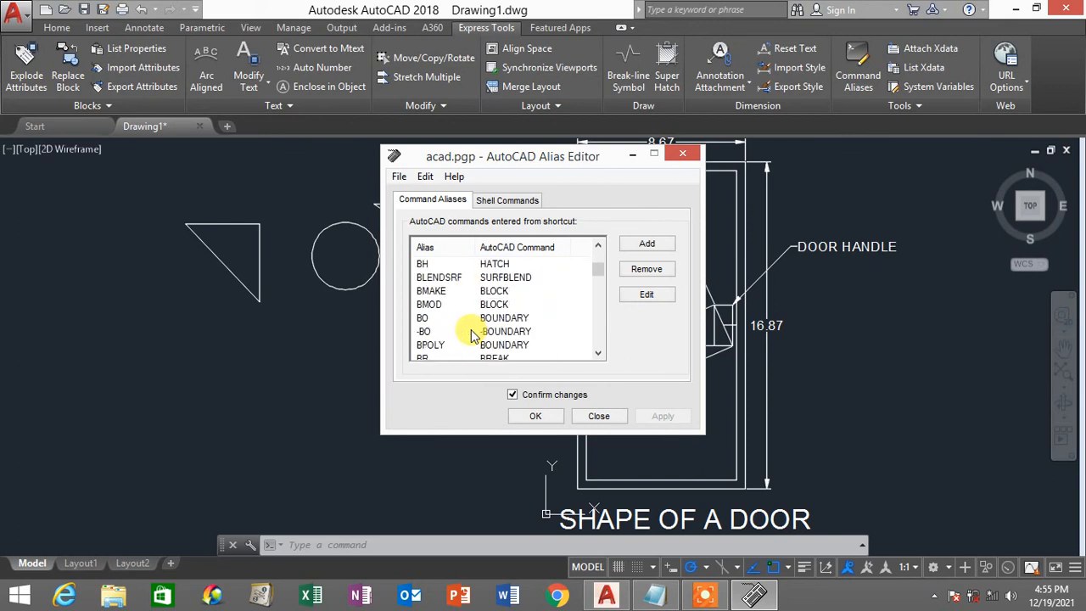
pyautogui.scroll(7, 472, 335)
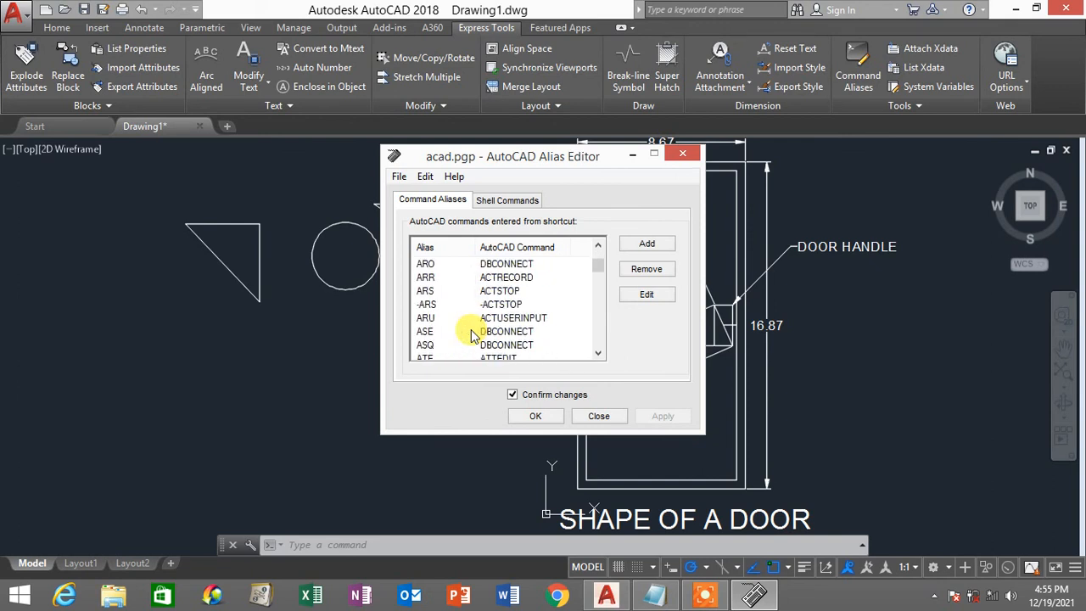
pyautogui.scroll(-15, 471, 334)
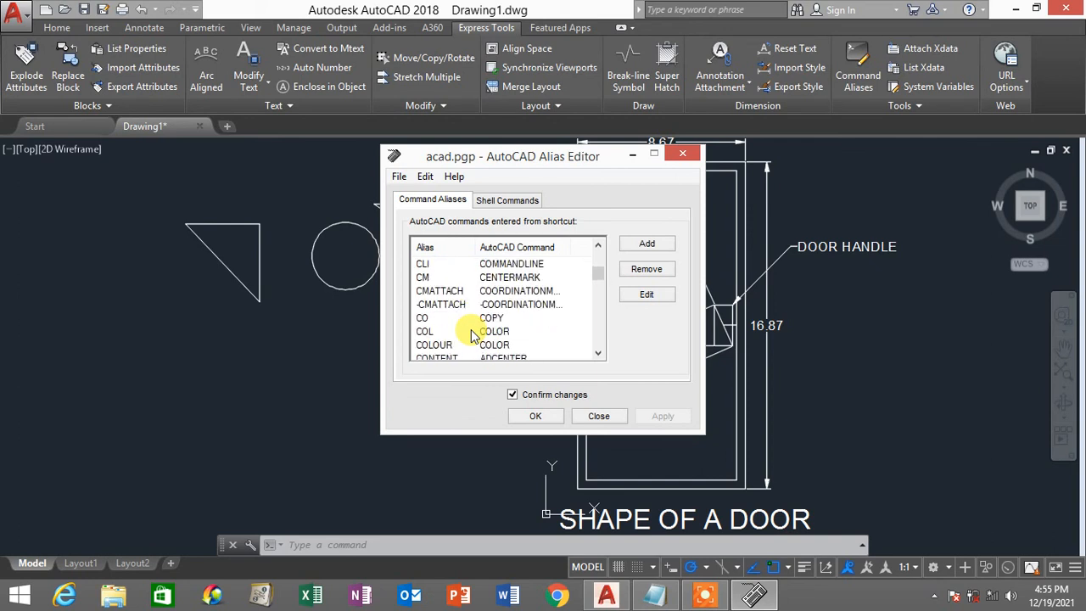
pyautogui.scroll(-2, 472, 335)
pyautogui.scroll(-6, 471, 334)
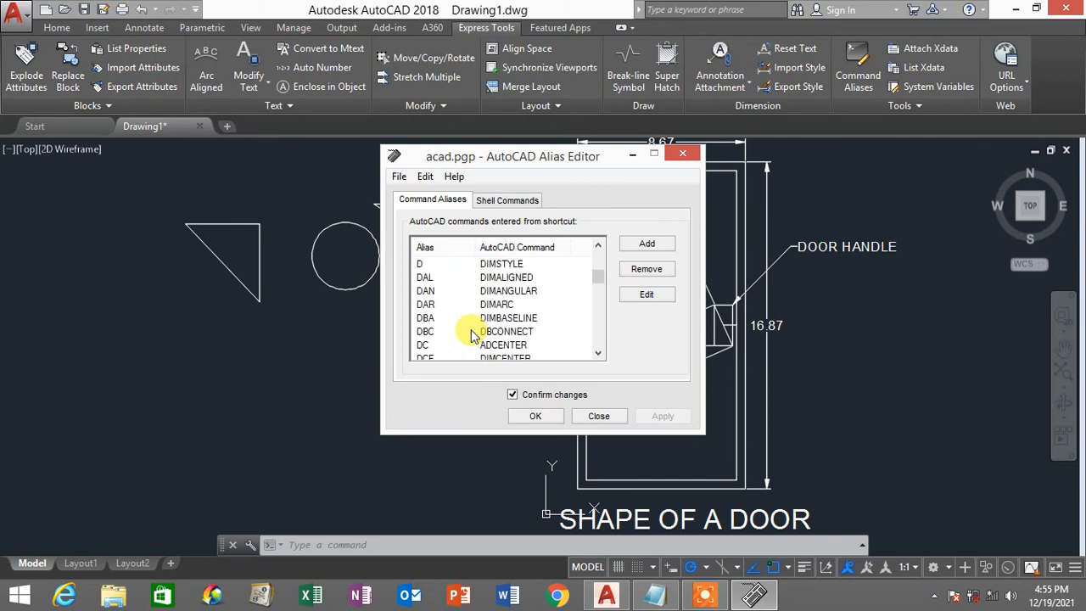
pyautogui.scroll(6, 472, 334)
pyautogui.scroll(5, 472, 334)
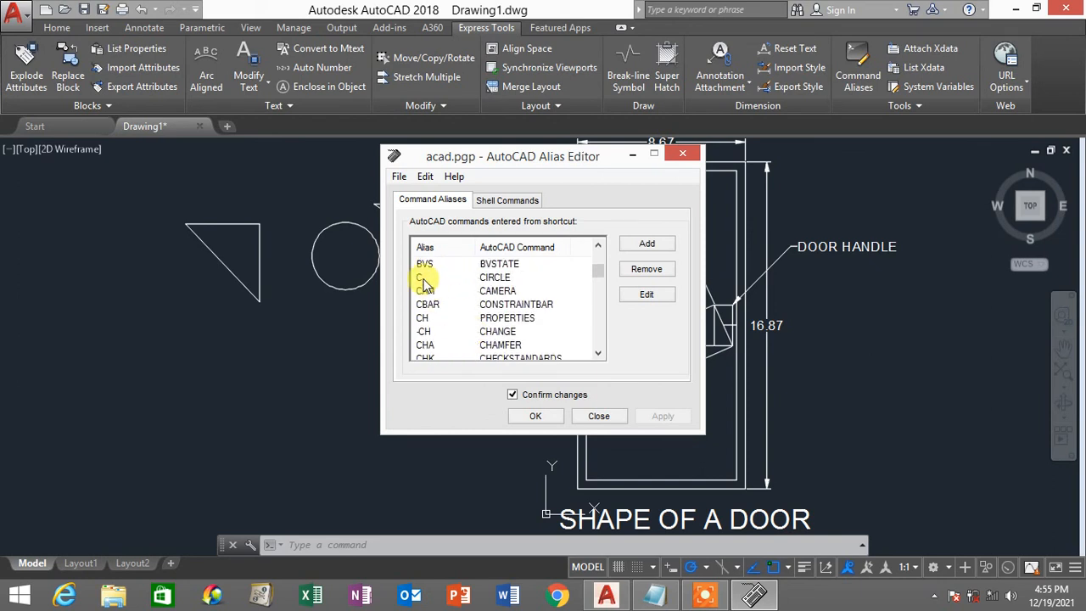
pyautogui.click(422, 278)
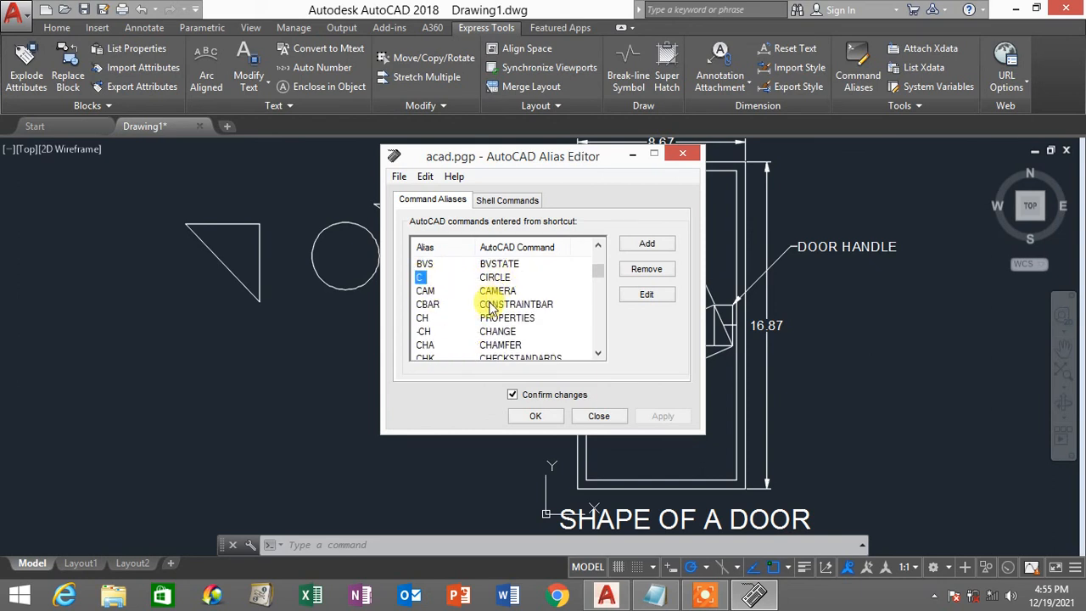
pyautogui.scroll(-4, 490, 308)
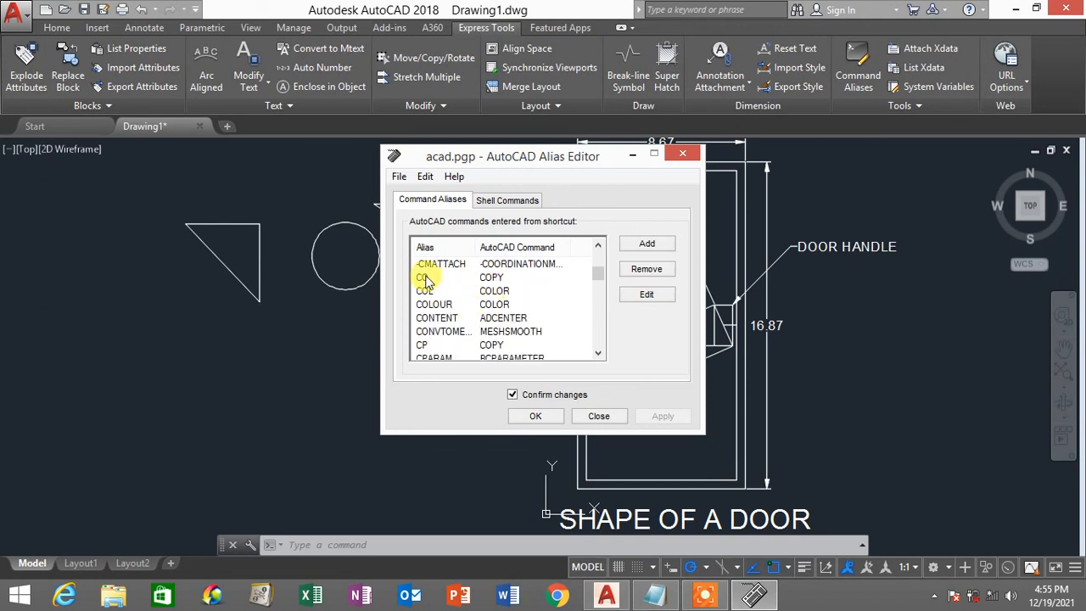
# Step: Close the alias editor and erase all the sample triangles and circles beside the door
pyautogui.click(429, 278)
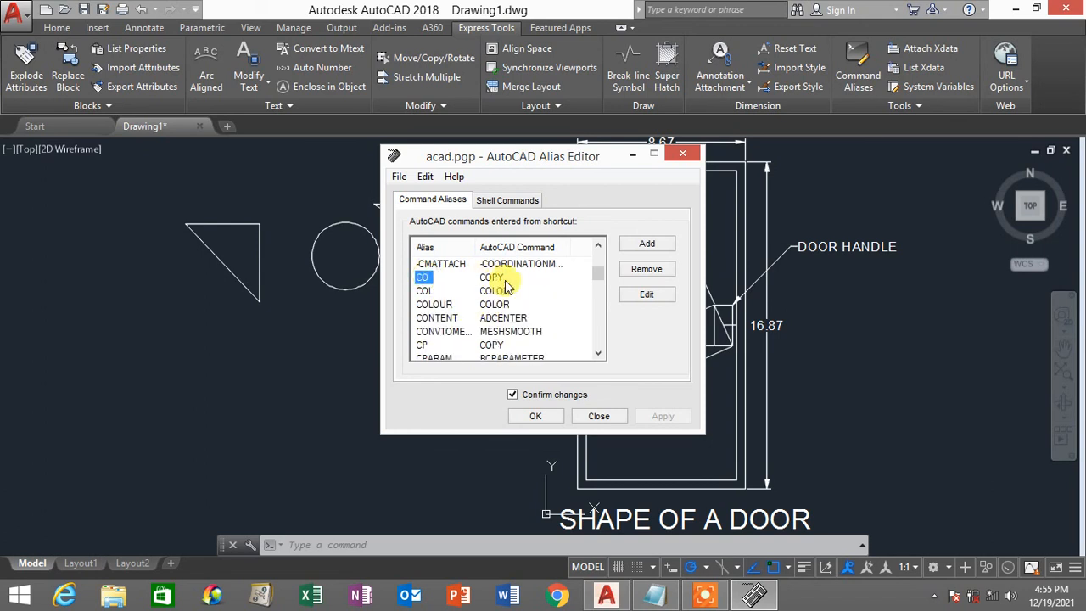
pyautogui.click(683, 153)
pyautogui.scroll(-2, 362, 319)
pyautogui.click(447, 353)
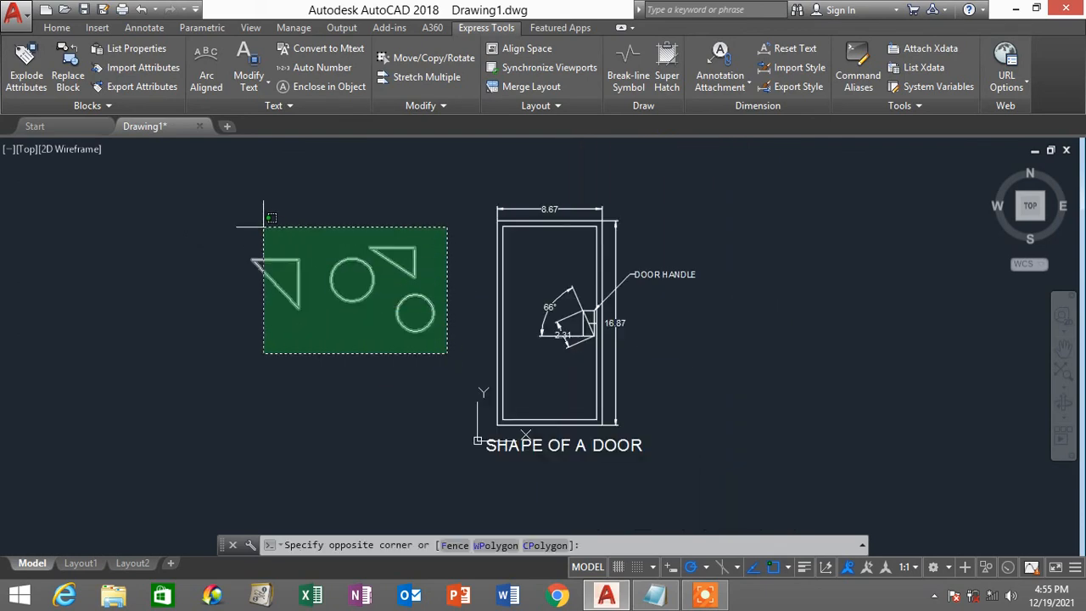
pyautogui.click(264, 227)
pyautogui.press('Delete')
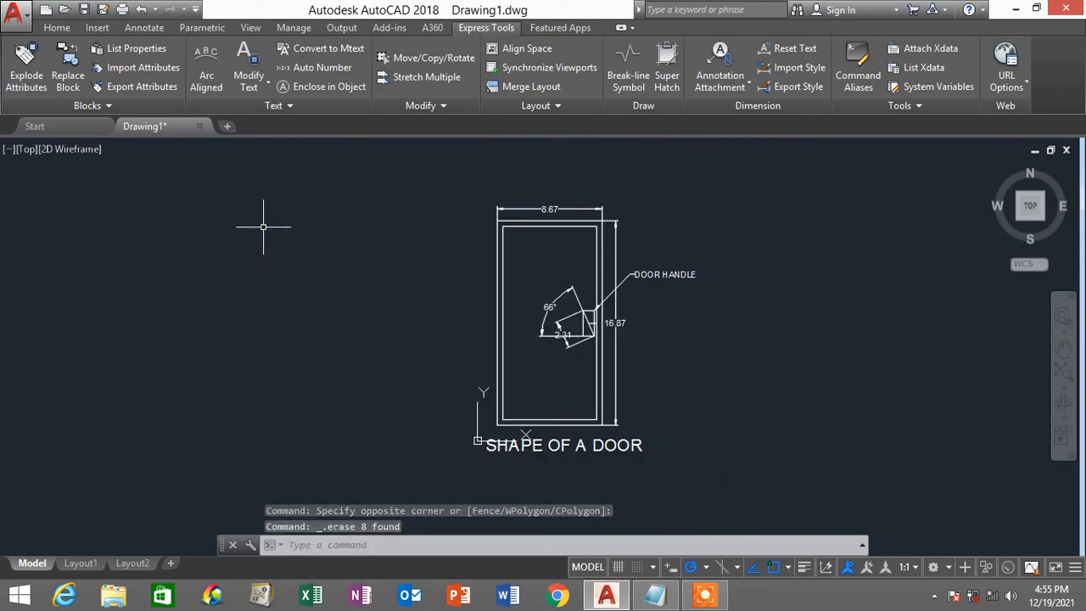
# Step: Draw a closed rectangle about 7.6 units wide from four lines in the empty area left of the door
pyautogui.click(51, 27)
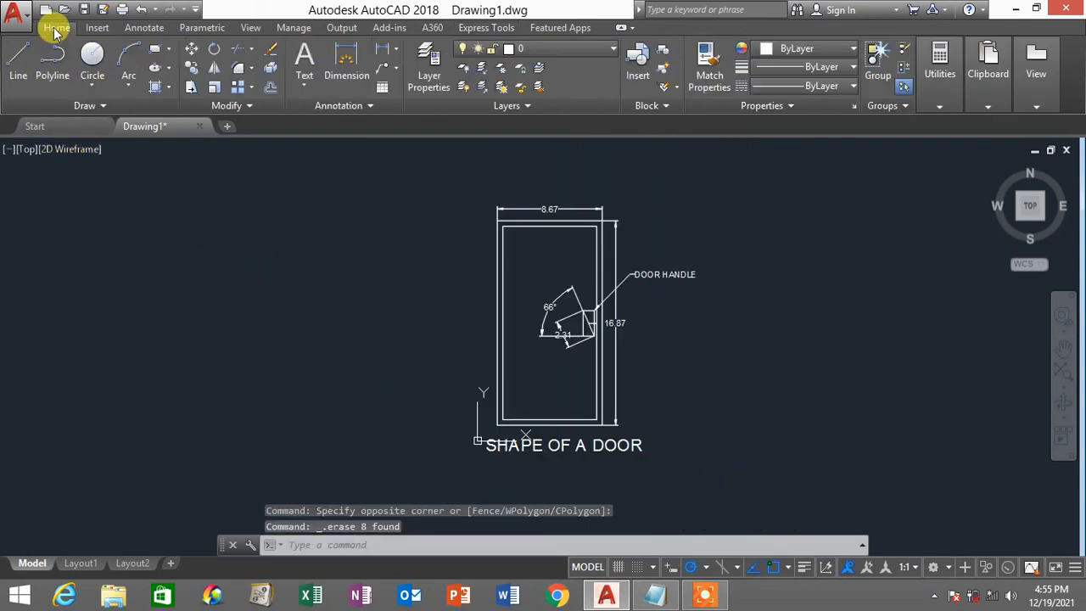
pyautogui.click(19, 74)
pyautogui.click(104, 213)
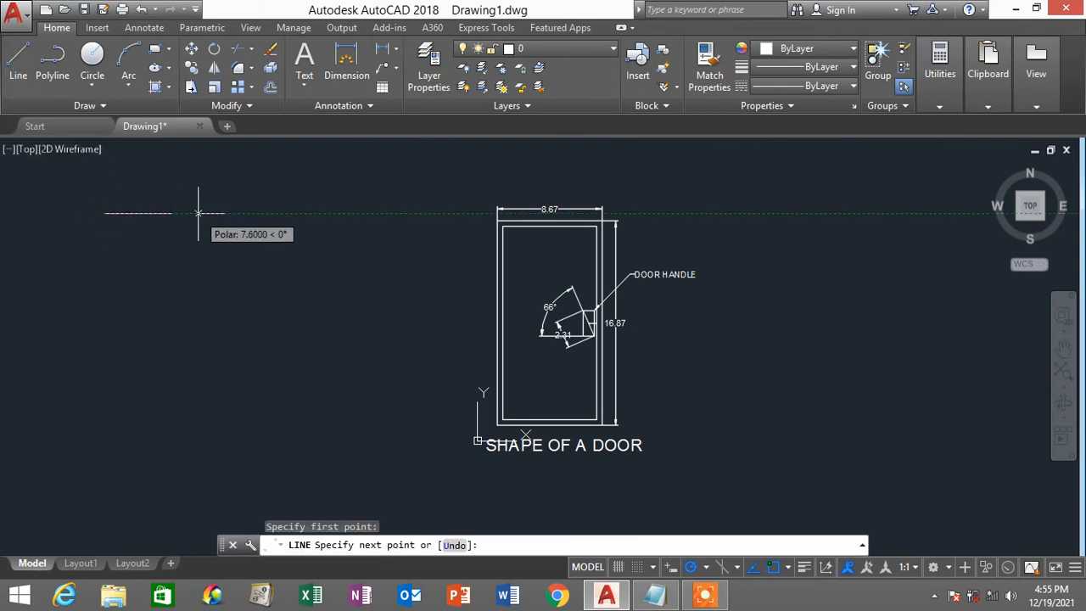
pyautogui.click(199, 259)
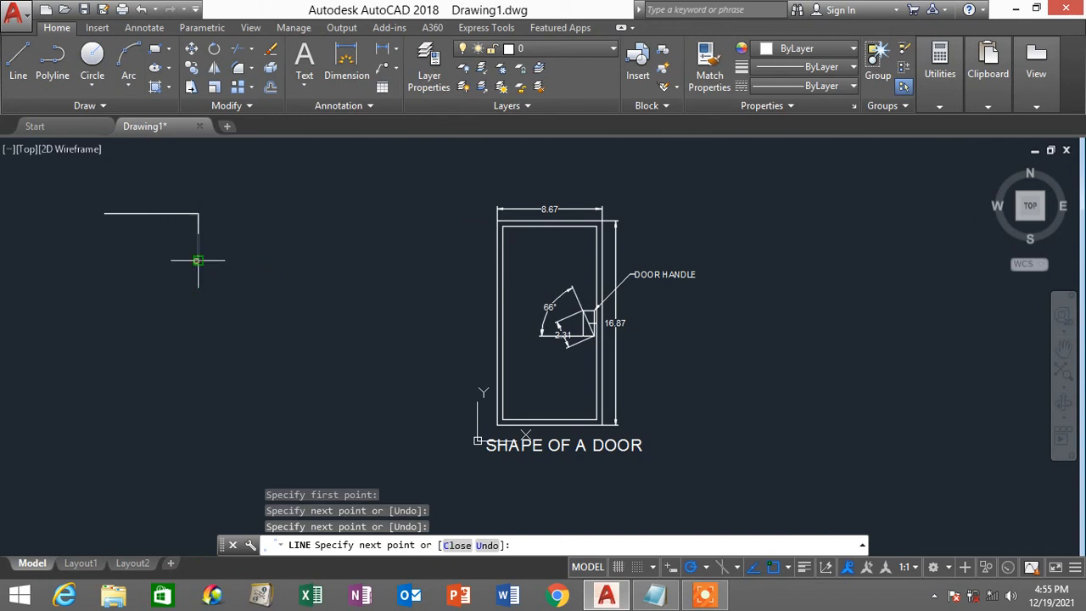
pyautogui.click(104, 260)
pyautogui.click(104, 214)
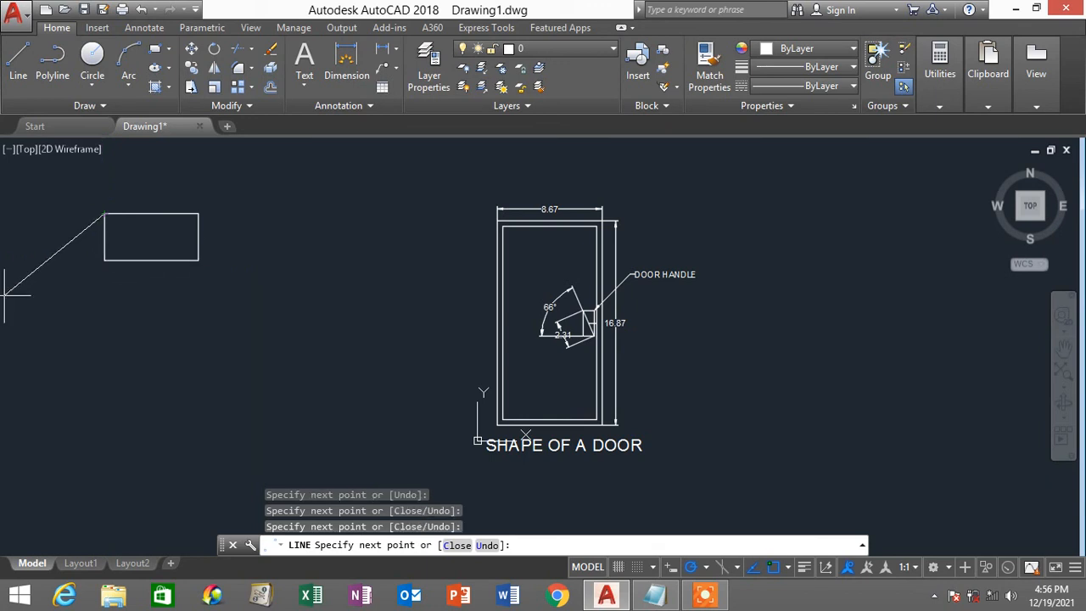
pyautogui.press('Escape')
pyautogui.press('Escape')
# Step: Draw a circle with a radius of 3 between the line-drawn rectangle and the door
pyautogui.click(93, 58)
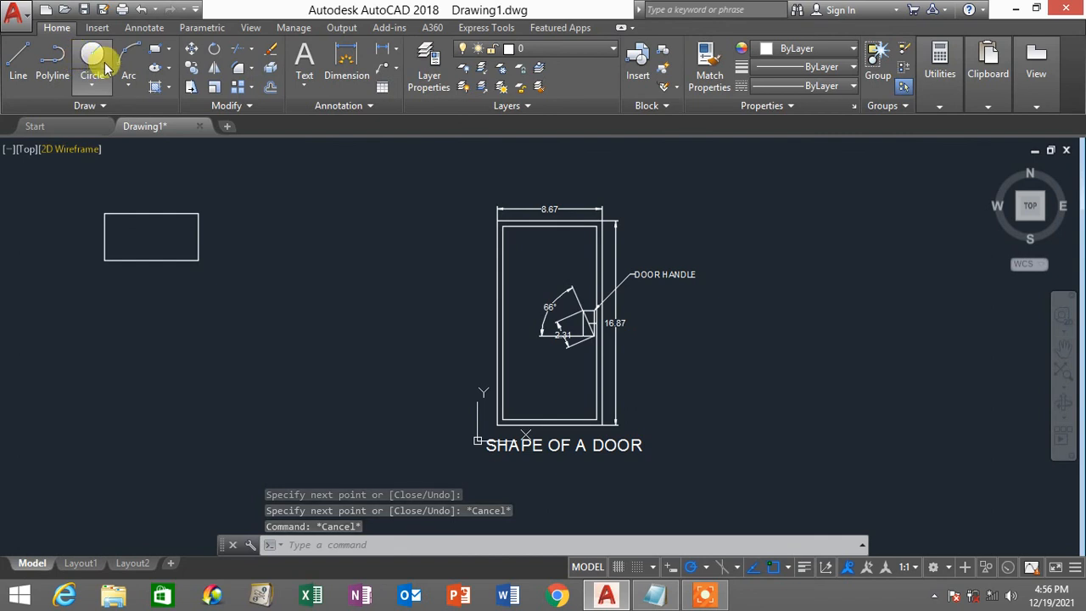
pyautogui.click(105, 65)
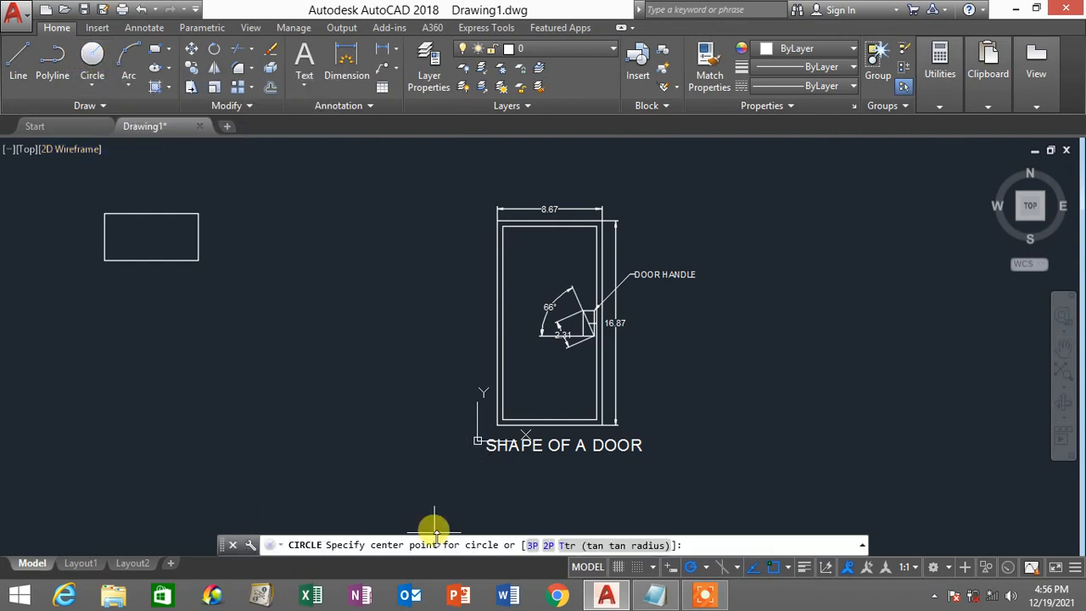
pyautogui.click(310, 252)
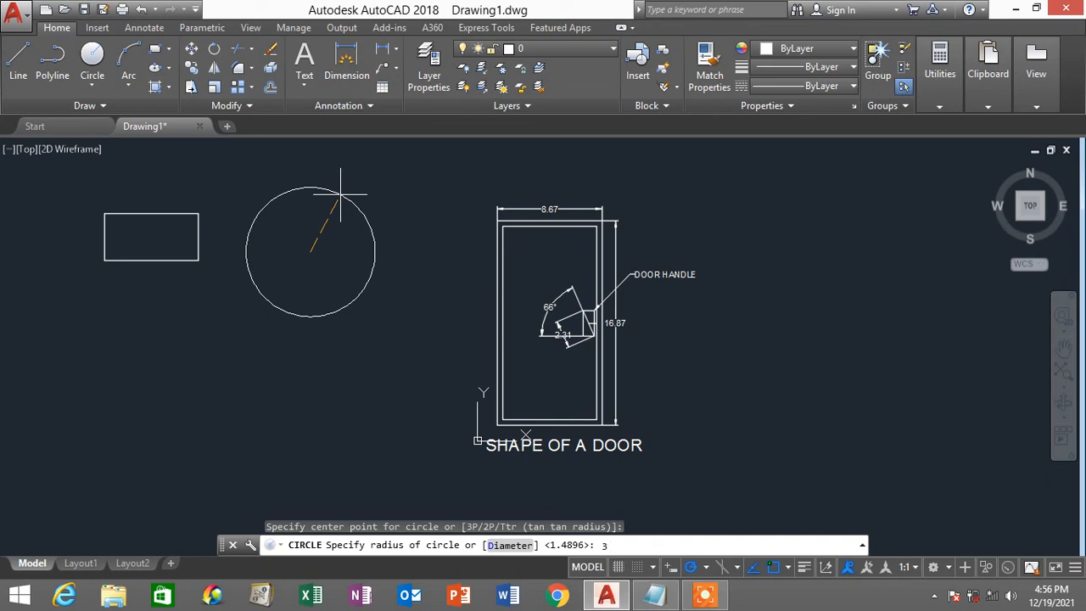
pyautogui.press('Return')
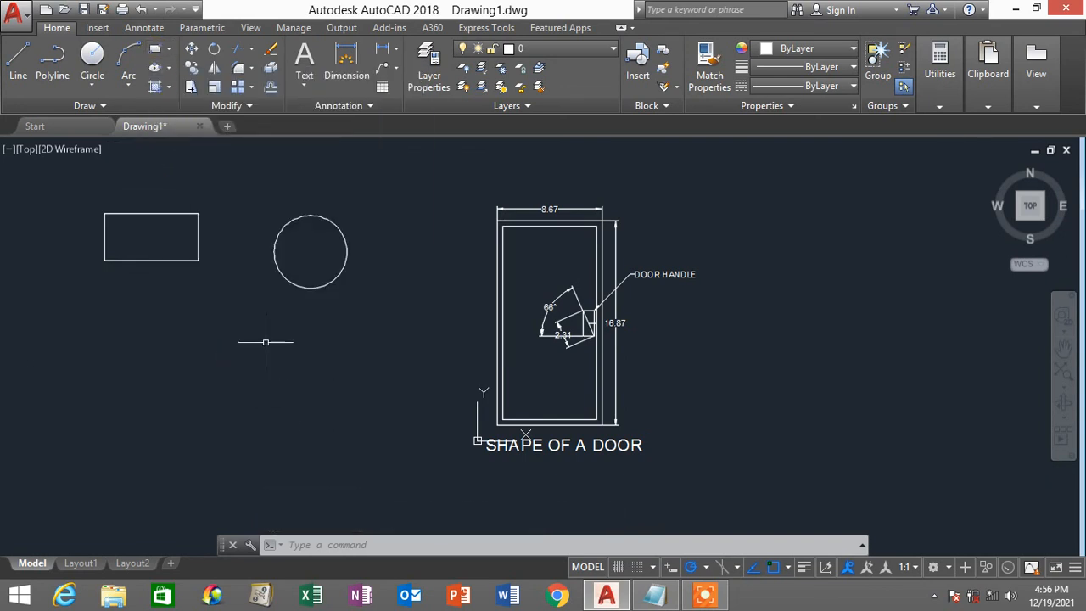
# Step: Use the REC alias to draw a flat rectangle below the first rectangle and the circle
pyautogui.write('REC')
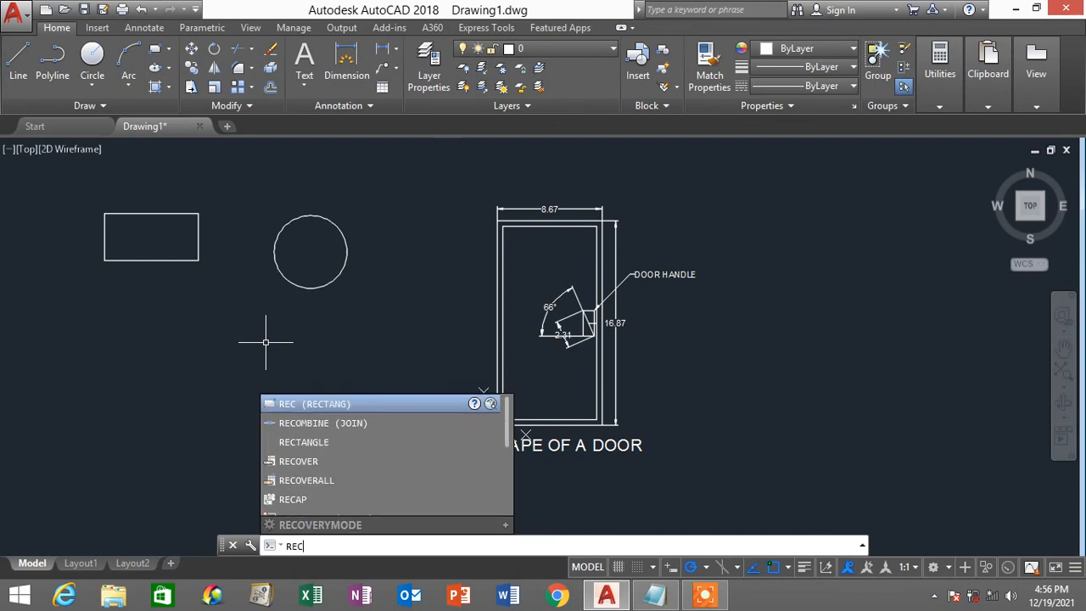
pyautogui.press('Return')
pyautogui.click(174, 321)
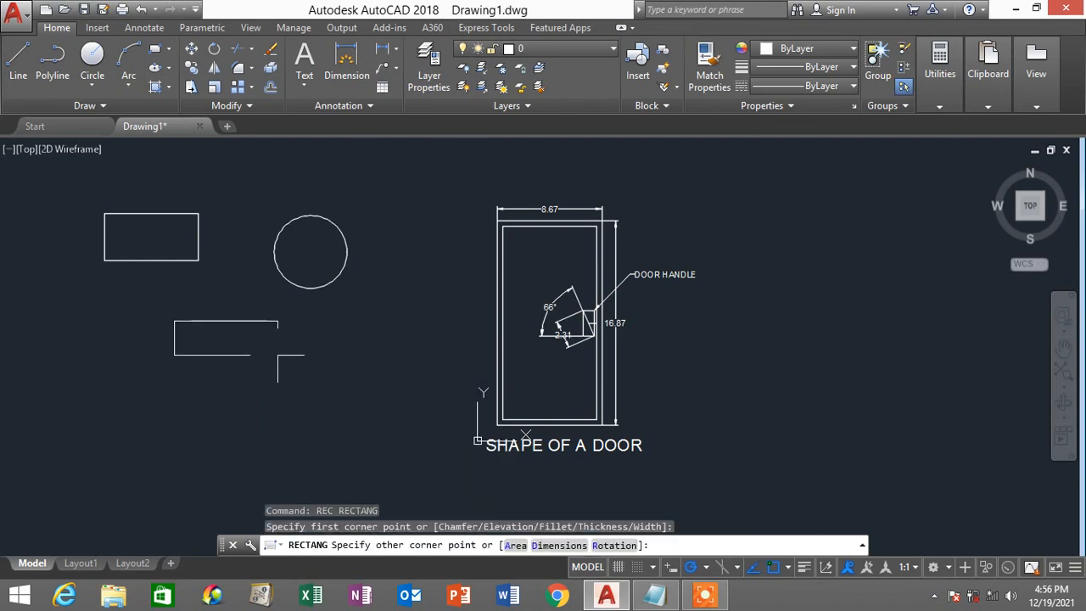
pyautogui.click(278, 354)
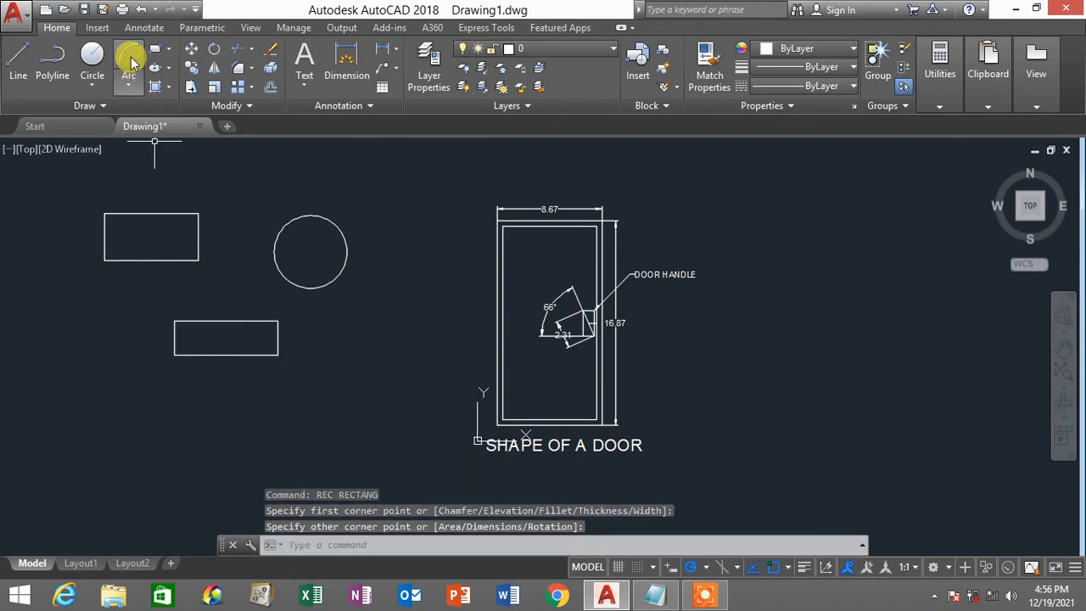
# Step: Draw a wide three-point arc from below the flat rectangle, bulging upward and ending near the door
pyautogui.click(131, 64)
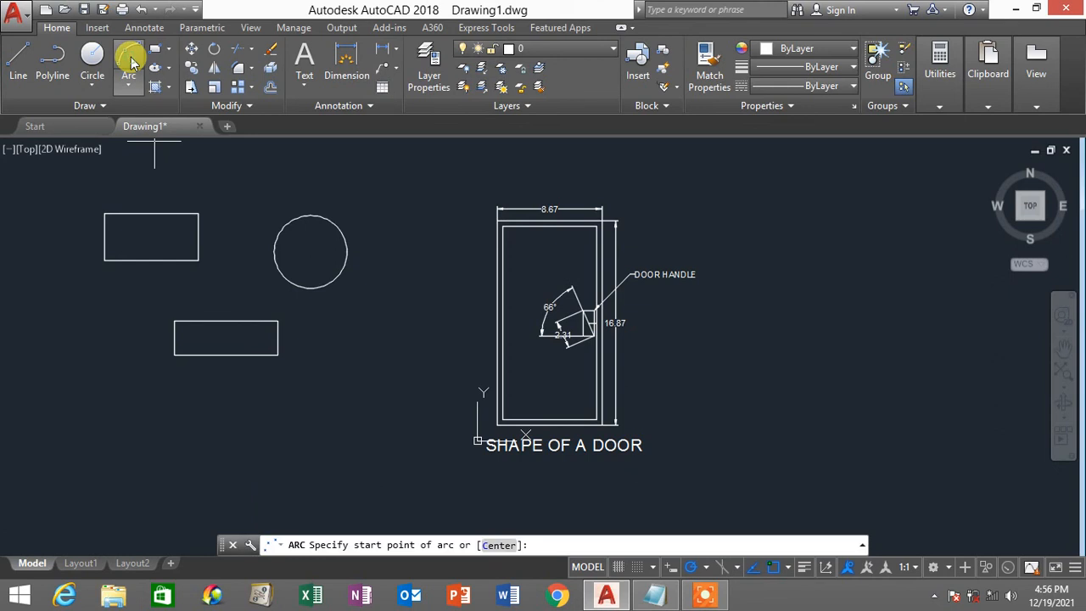
pyautogui.click(231, 423)
pyautogui.click(303, 341)
pyautogui.click(441, 353)
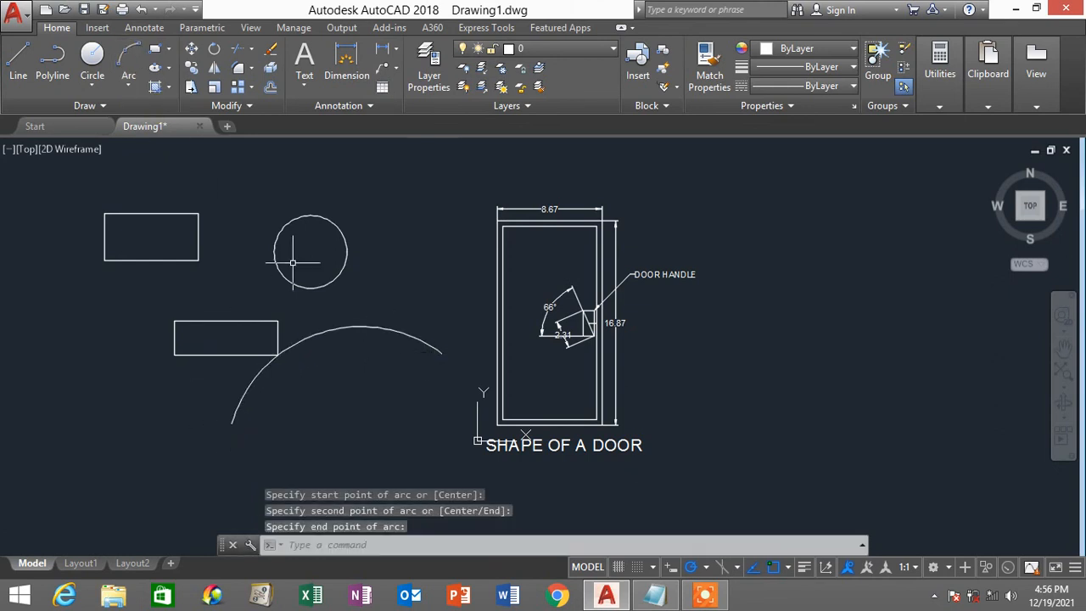
# Step: Erase both sample rectangles, the circle and the arc left of the door
pyautogui.scroll(-2, 357, 317)
pyautogui.click(384, 390)
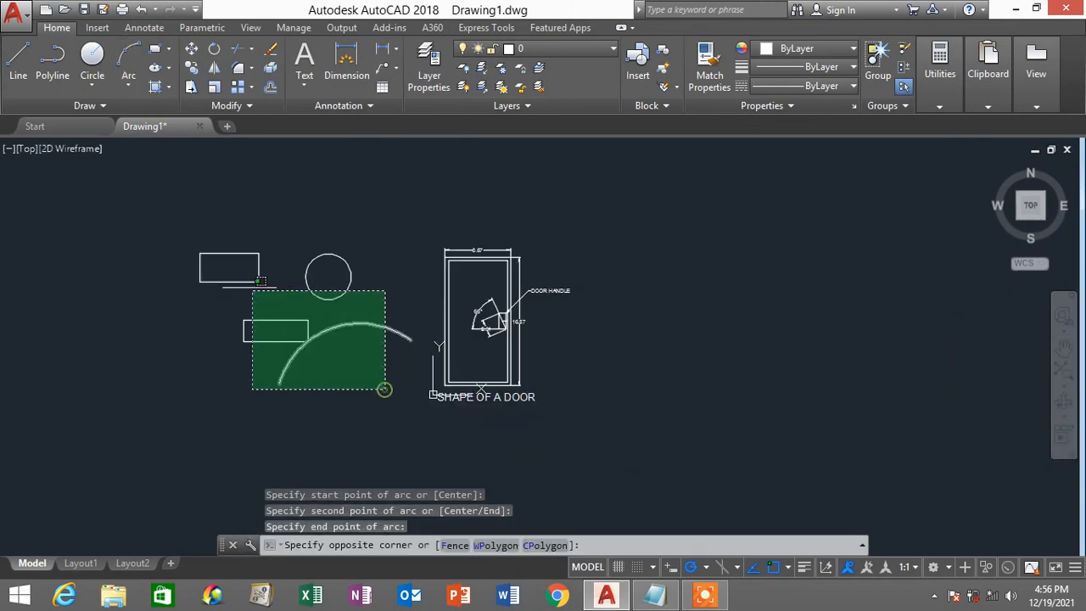
pyautogui.click(144, 188)
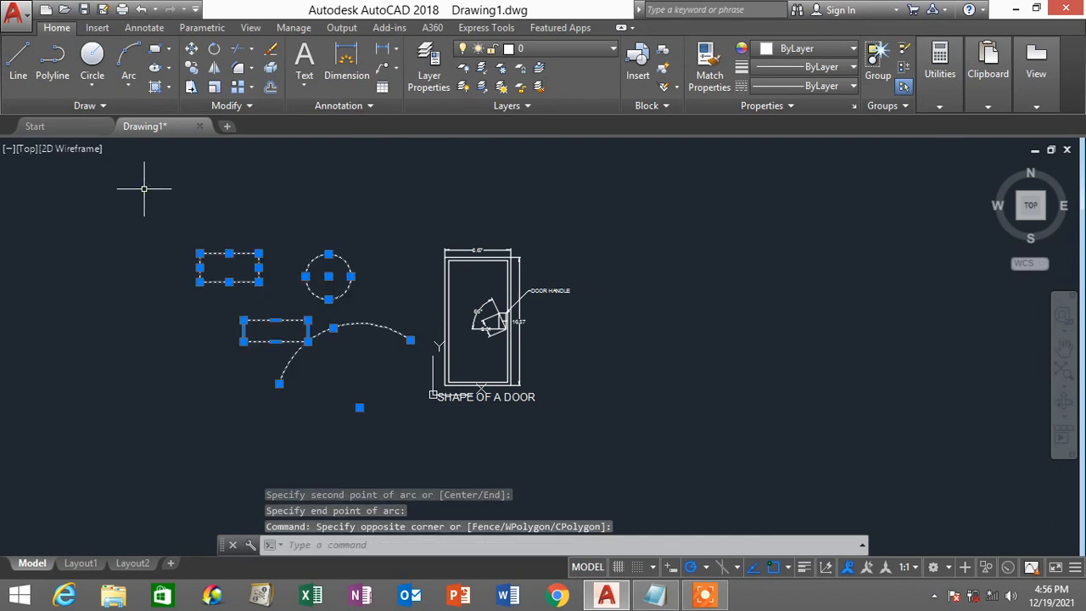
pyautogui.press('Delete')
# Step: Draw a closed L-shaped outline with the Line command right of the door, with a base about 4.8 units long
pyautogui.scroll(3, 587, 261)
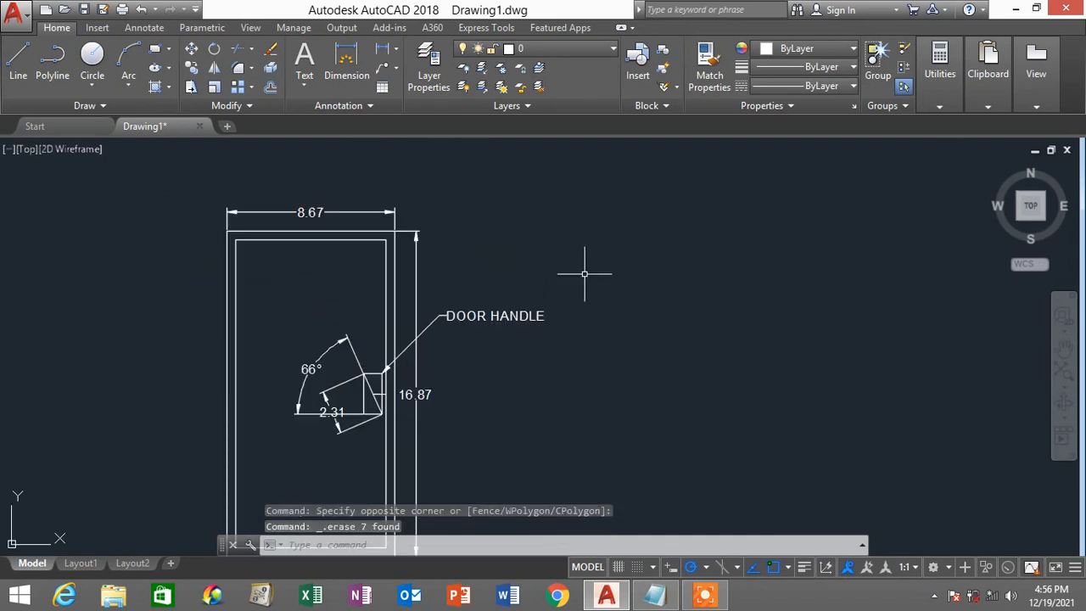
pyautogui.scroll(-2, 588, 286)
pyautogui.moveTo(589, 286); pyautogui.dragTo(478, 250, button='middle')
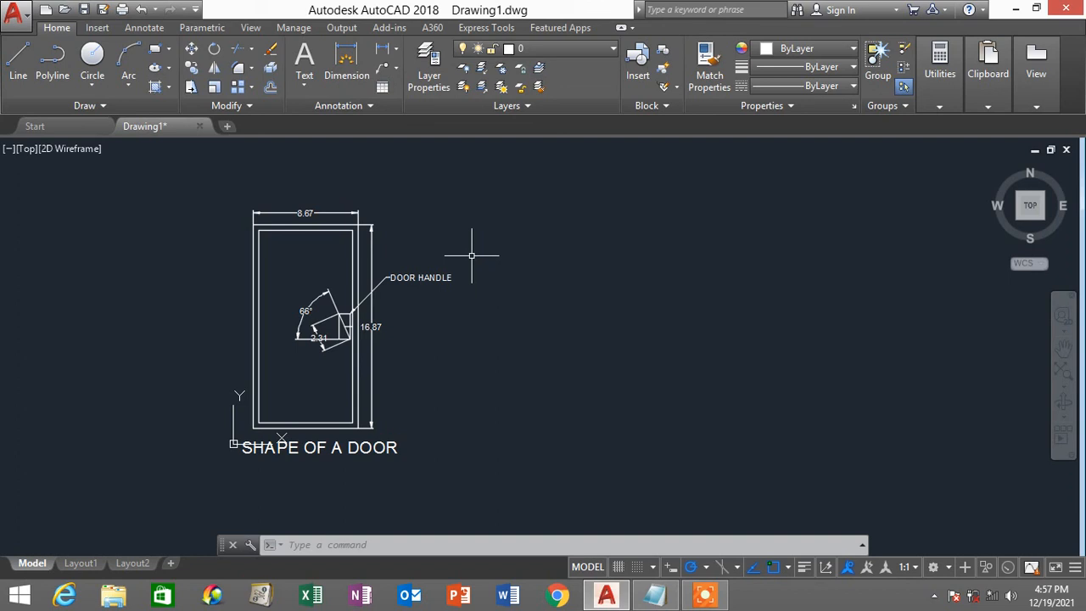
pyautogui.click(17, 55)
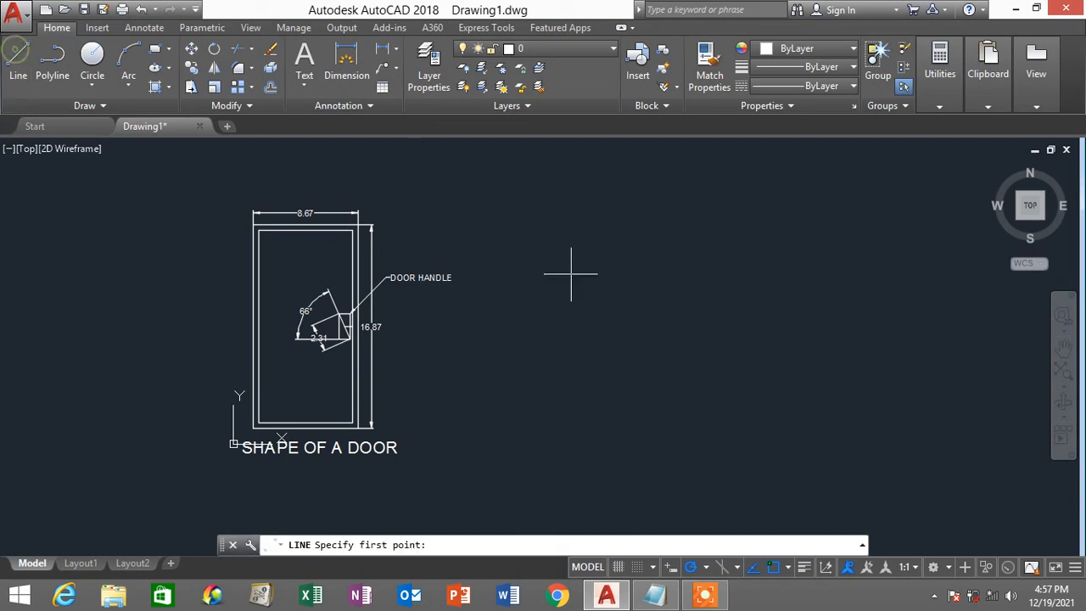
pyautogui.click(471, 207)
pyautogui.click(471, 256)
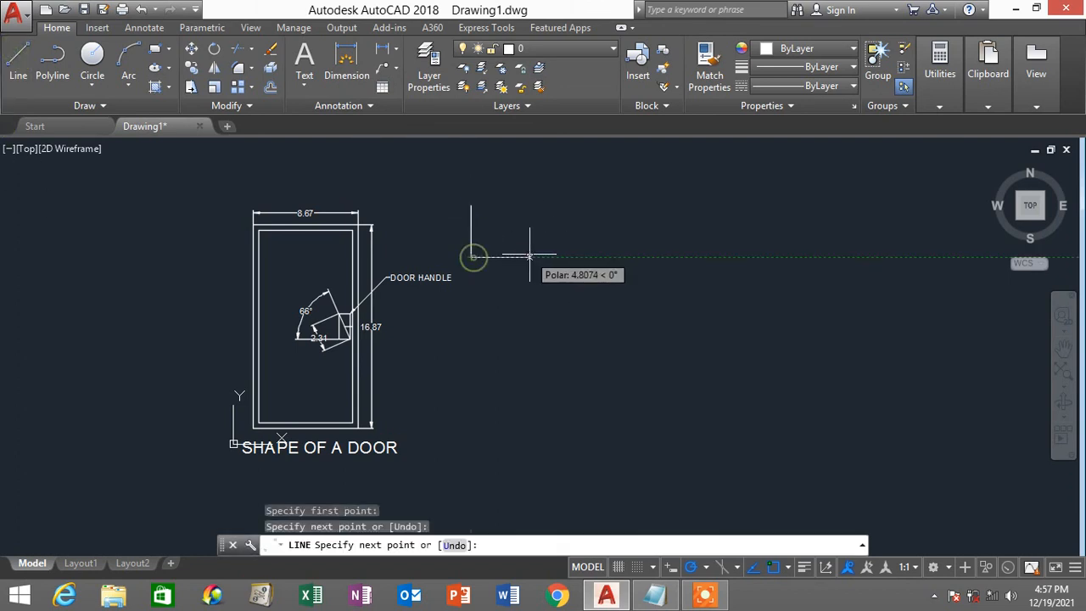
pyautogui.click(532, 256)
pyautogui.click(531, 237)
pyautogui.click(493, 237)
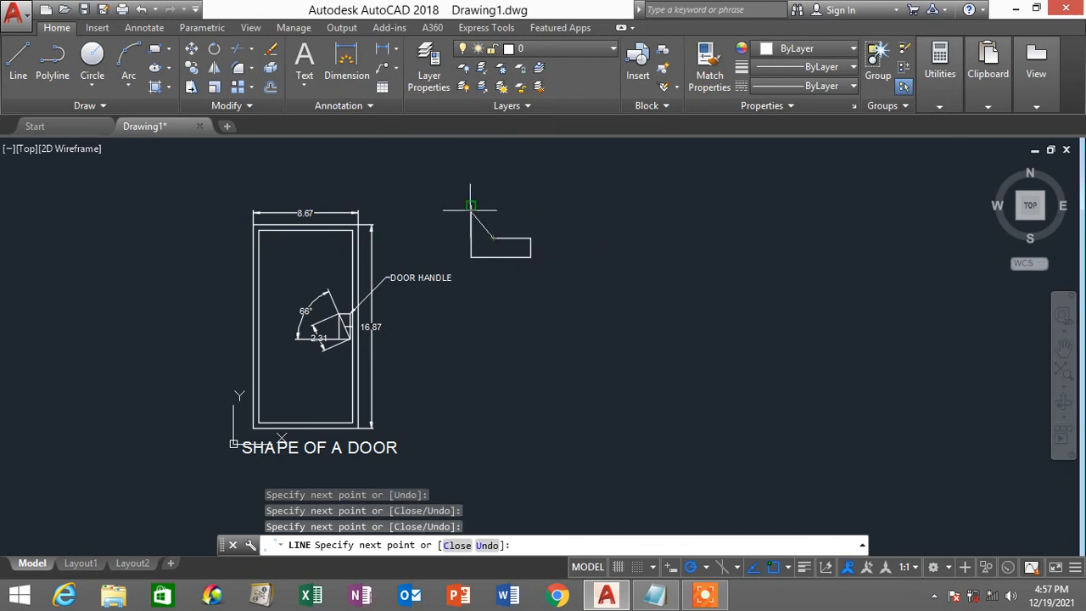
pyautogui.click(493, 206)
pyautogui.click(471, 207)
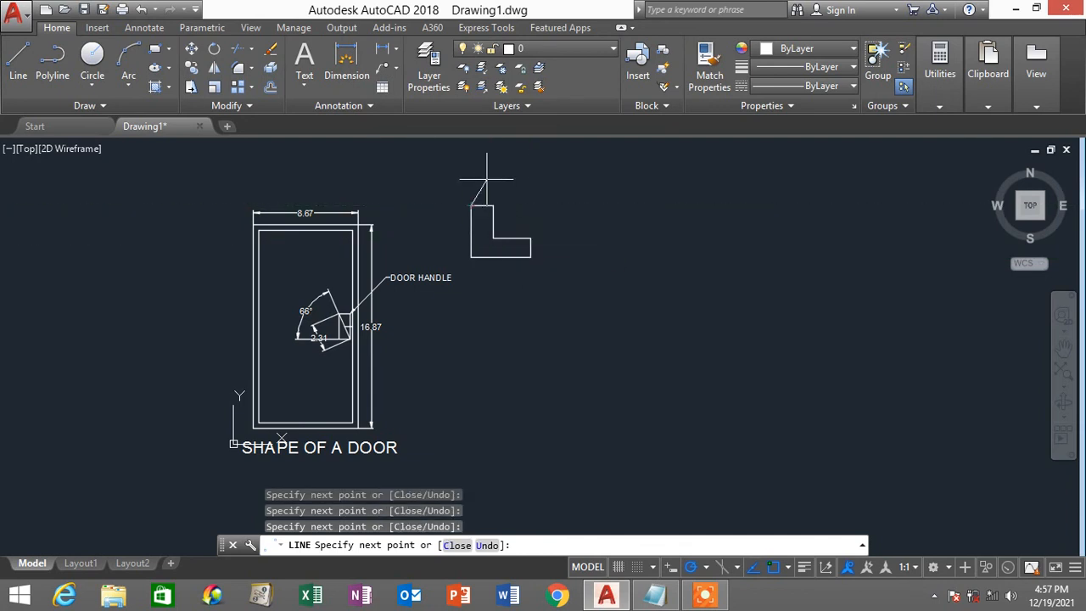
pyautogui.press('Escape')
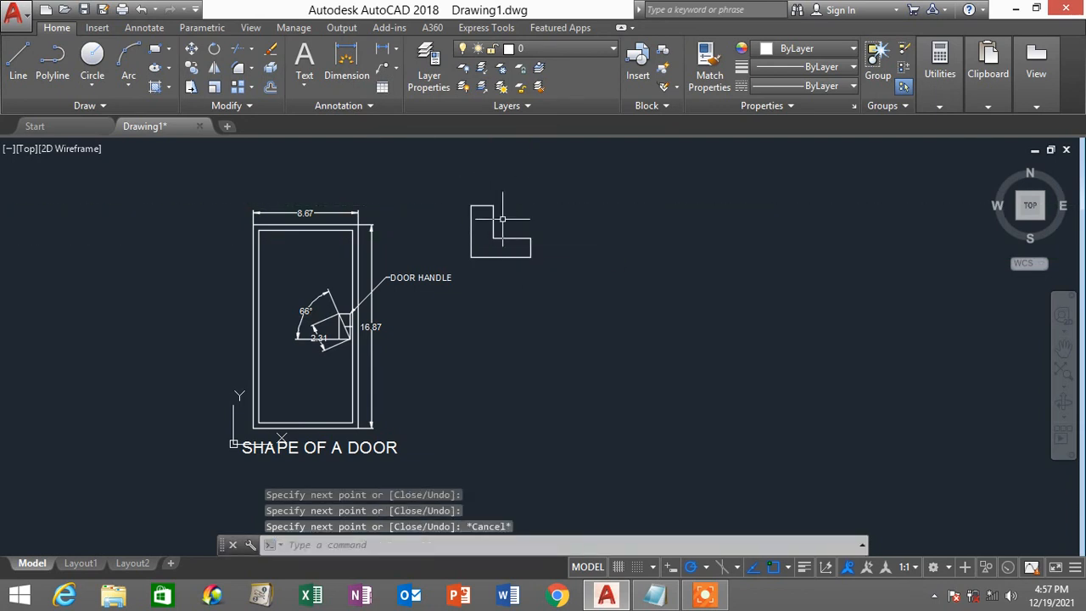
# Step: Move the whole L-shape about 9 units horizontally away from the door, using its inner corner as base point
pyautogui.click(191, 51)
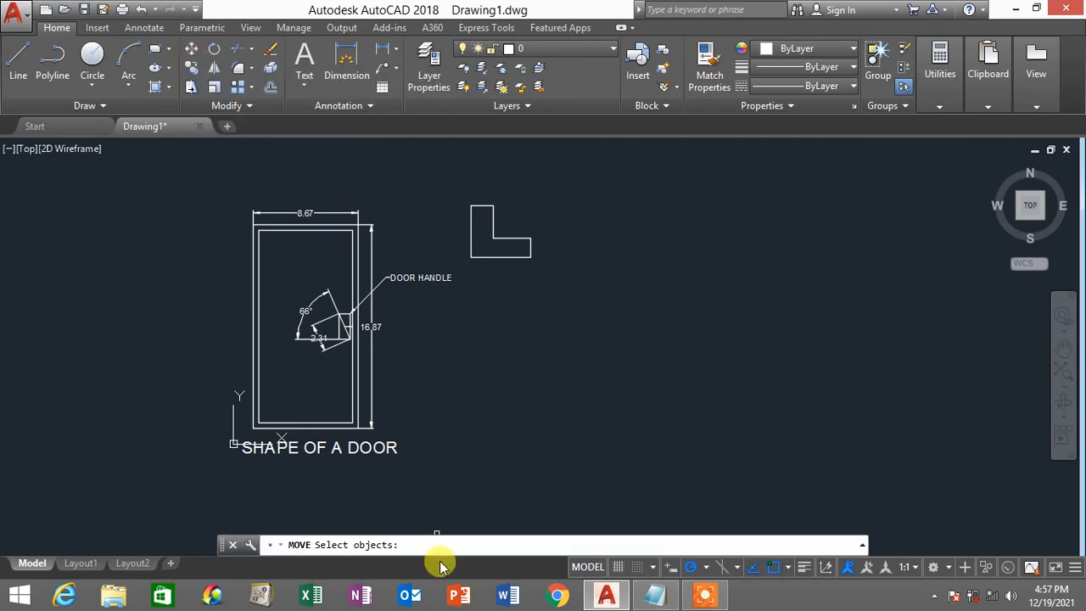
pyautogui.click(567, 299)
pyautogui.click(462, 188)
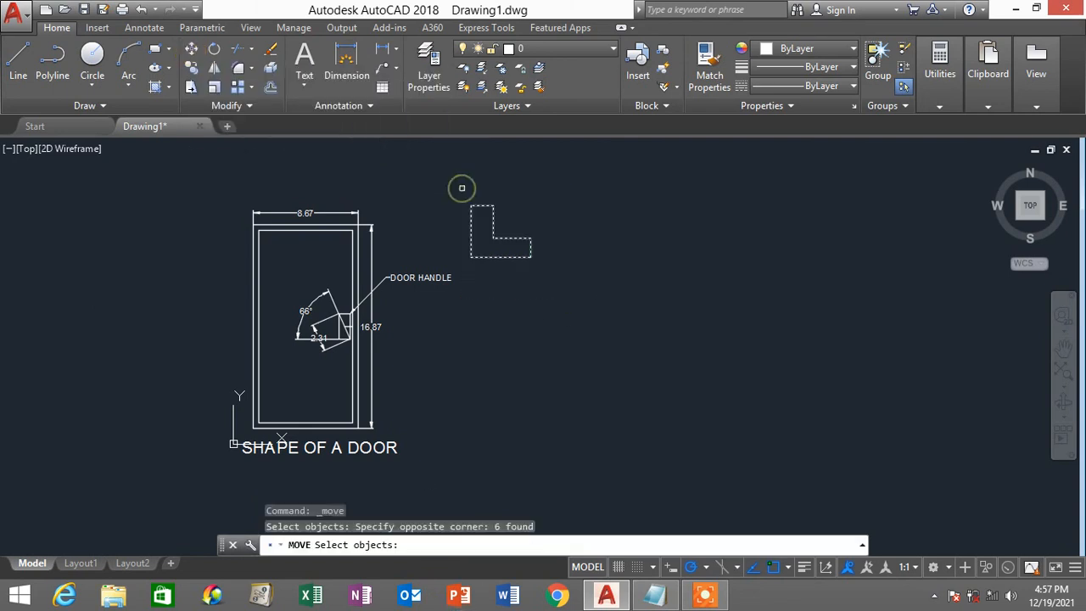
pyautogui.press('Return')
pyautogui.click(492, 240)
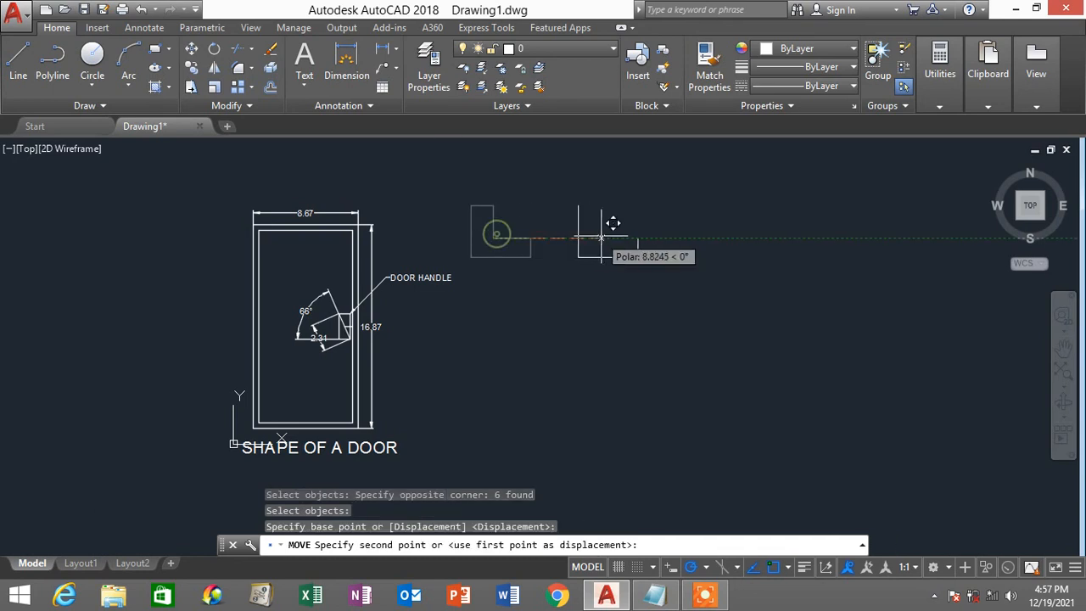
pyautogui.click(608, 237)
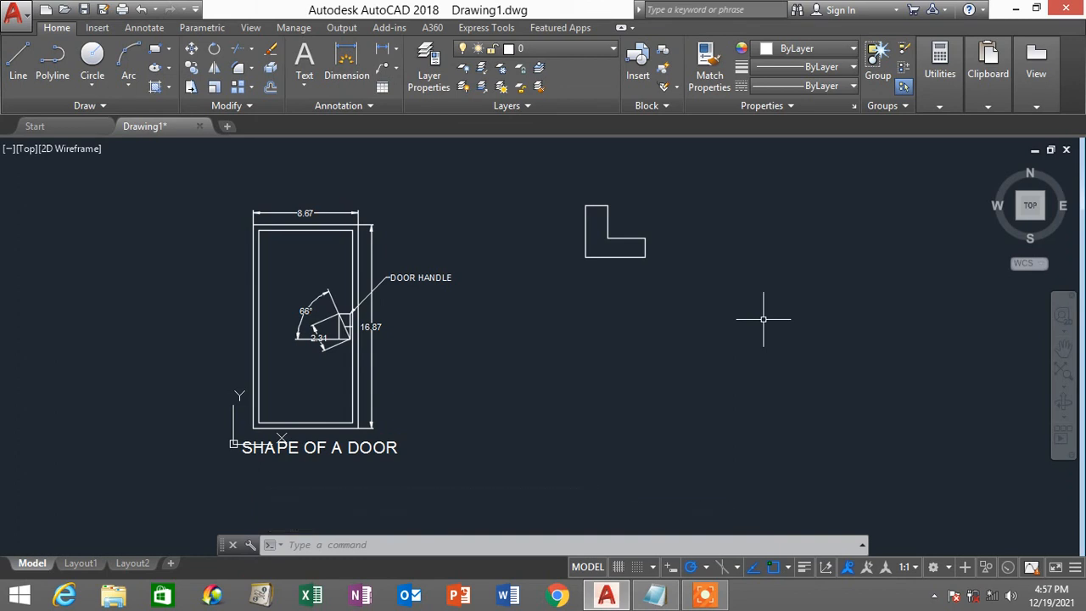
# Step: Use the M alias to move the L-shape farther right from its inner corner, keeping it at the same height
pyautogui.write('M')
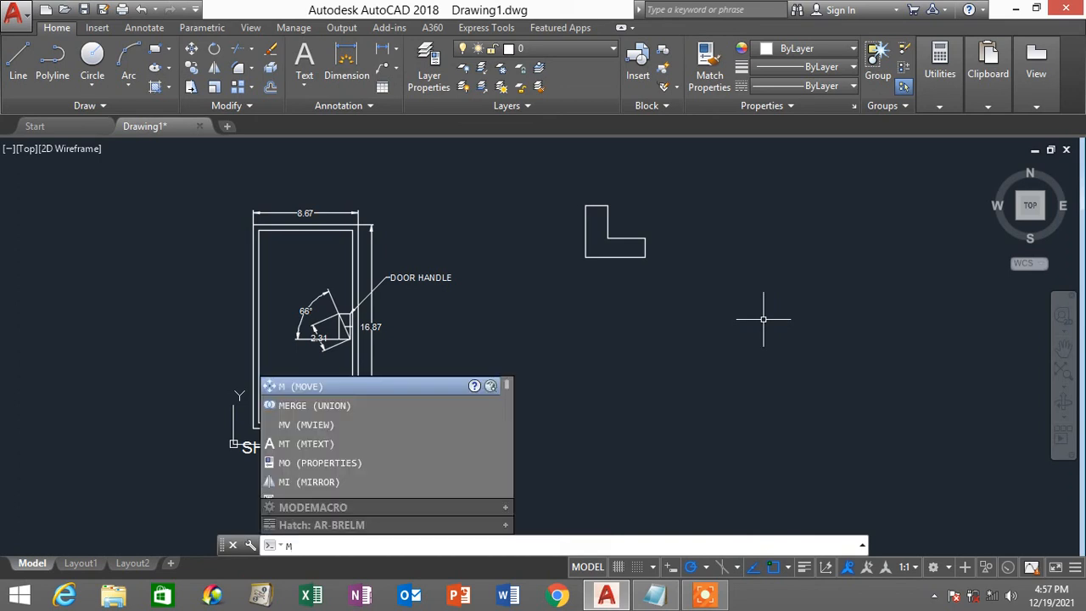
pyautogui.press('Return')
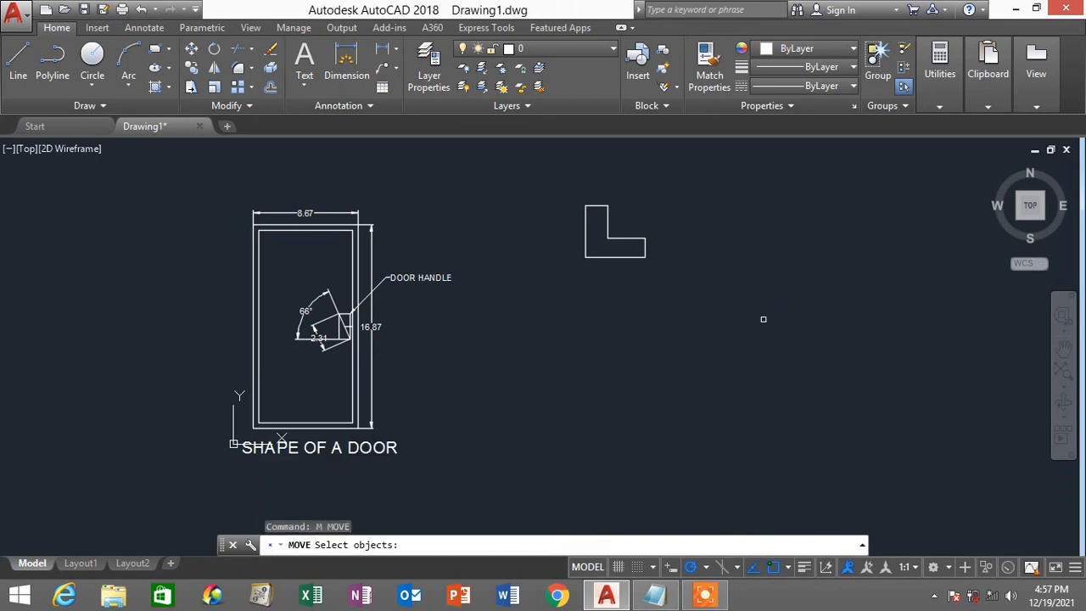
pyautogui.click(704, 295)
pyautogui.click(567, 175)
pyautogui.press('Return')
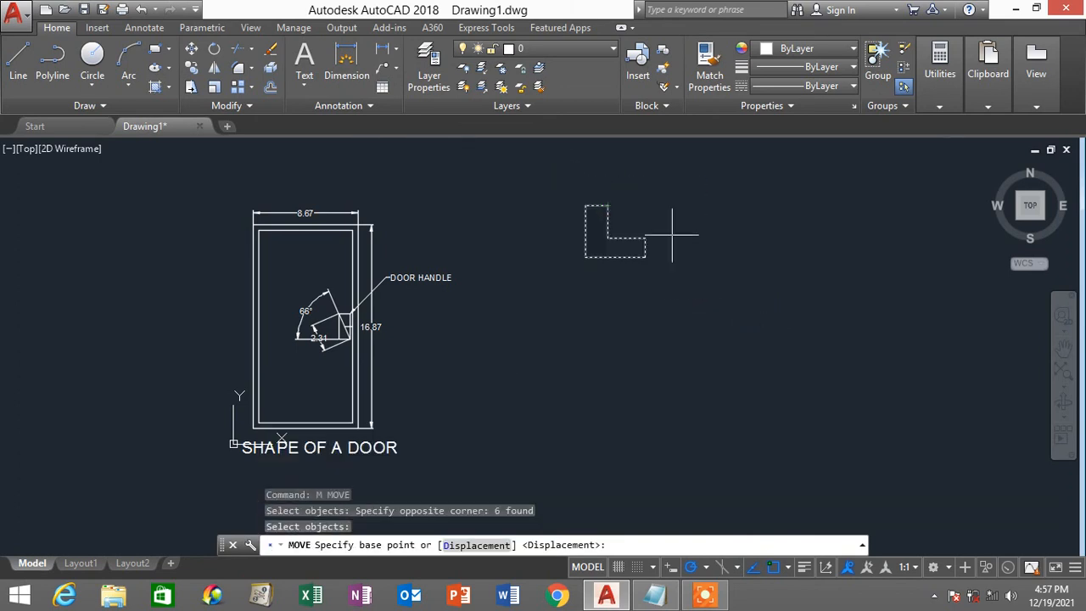
pyautogui.click(609, 236)
pyautogui.click(687, 236)
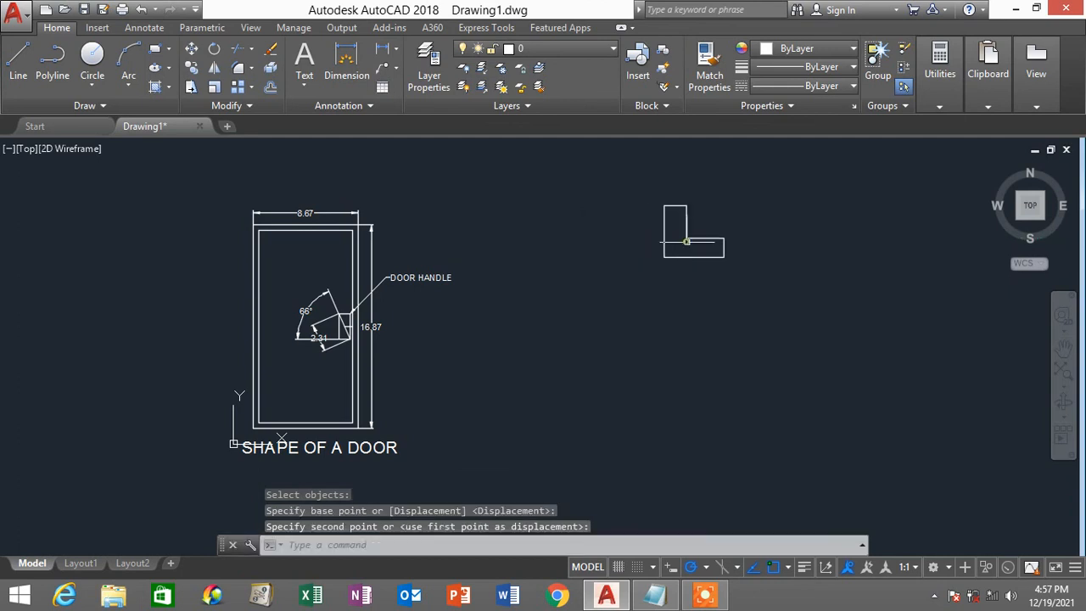
# Step: Move the L-shape horizontally back beside the door with the M alias, using its inner corner as base point
pyautogui.write('m')
pyautogui.press('Return')
pyautogui.click(785, 287)
pyautogui.click(606, 153)
pyautogui.press('Return')
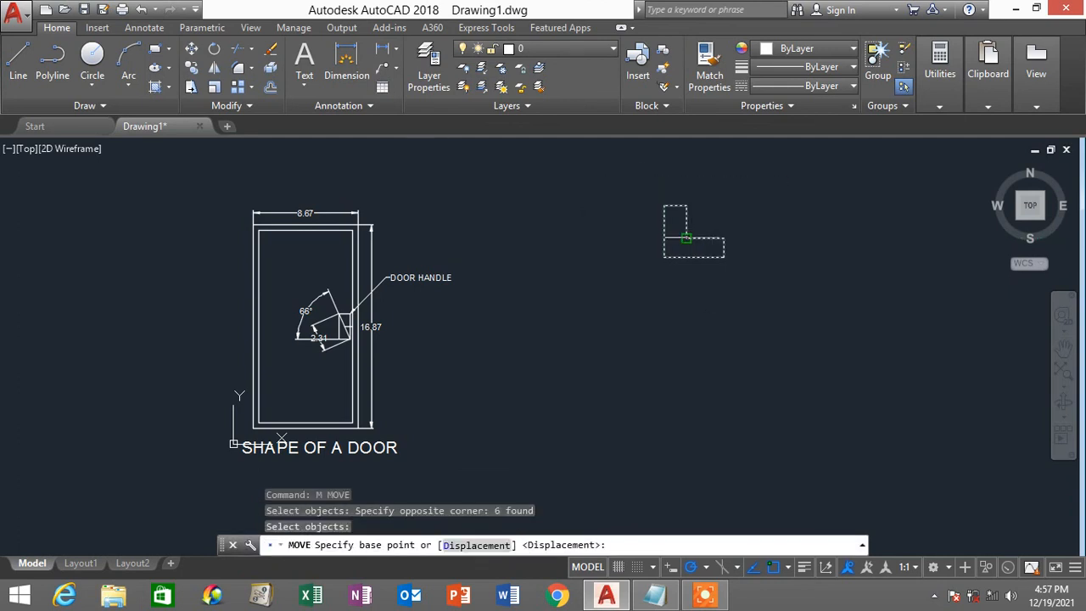
pyautogui.click(686, 237)
pyautogui.click(496, 237)
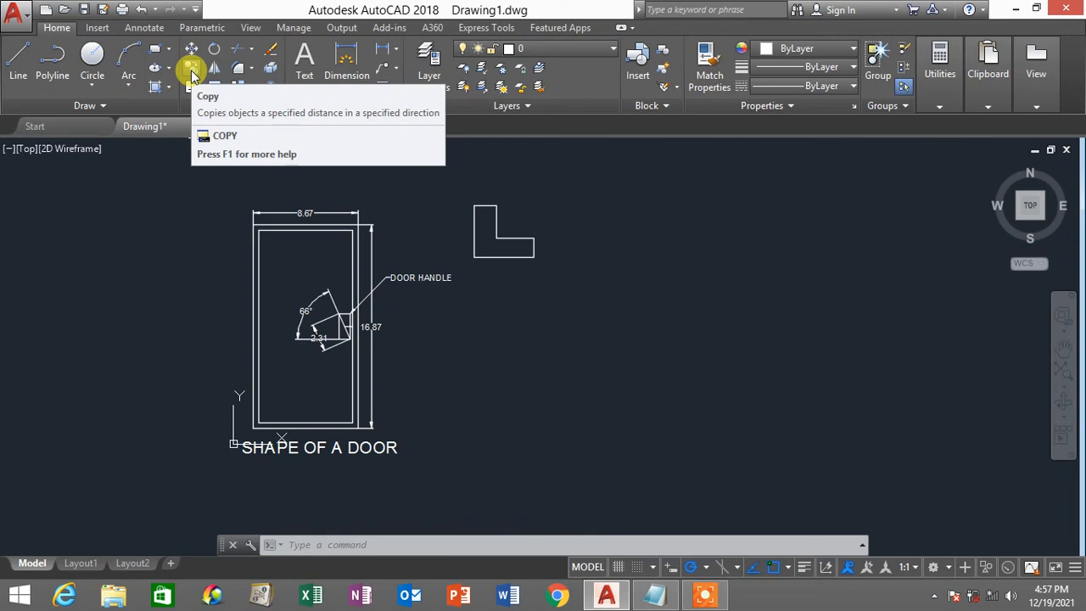
# Step: Copy the L-shape three times in a horizontal row away from the door with the CO alias, using its inner corner as base point
pyautogui.write('co')
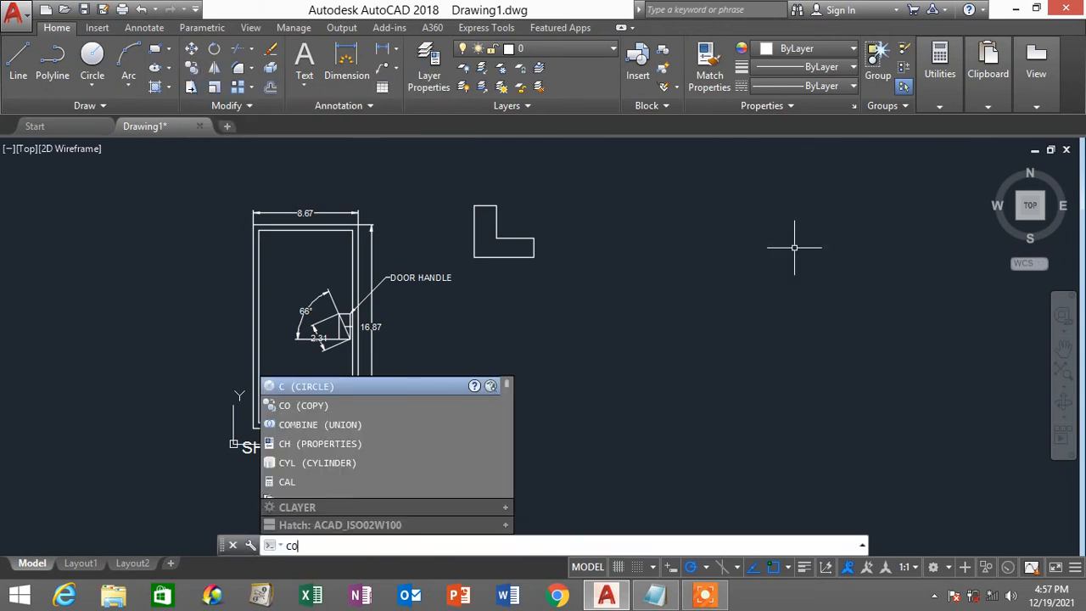
pyautogui.press('Return')
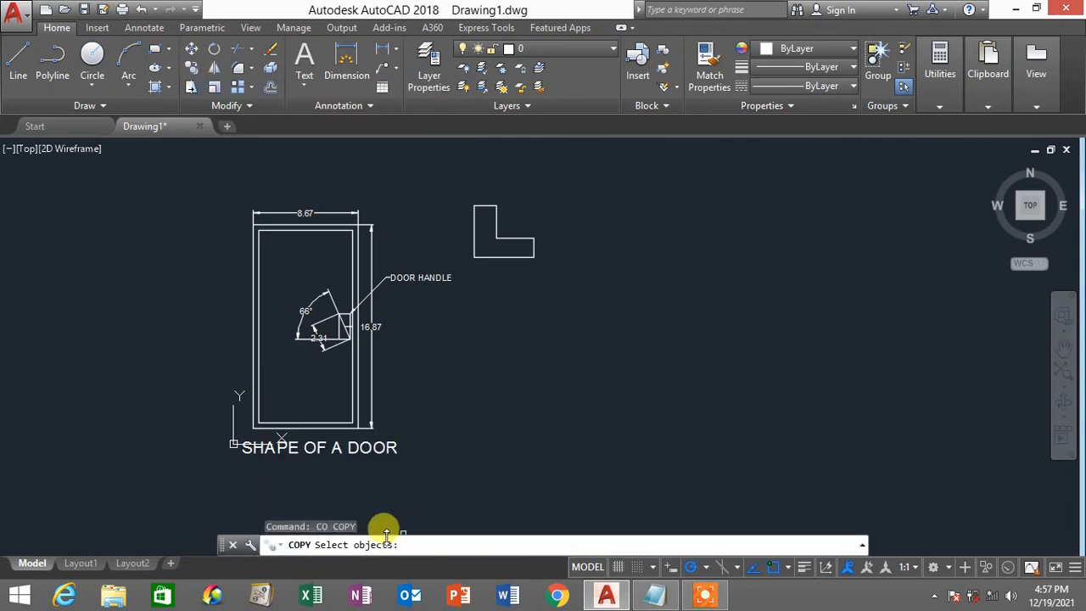
pyautogui.click(575, 274)
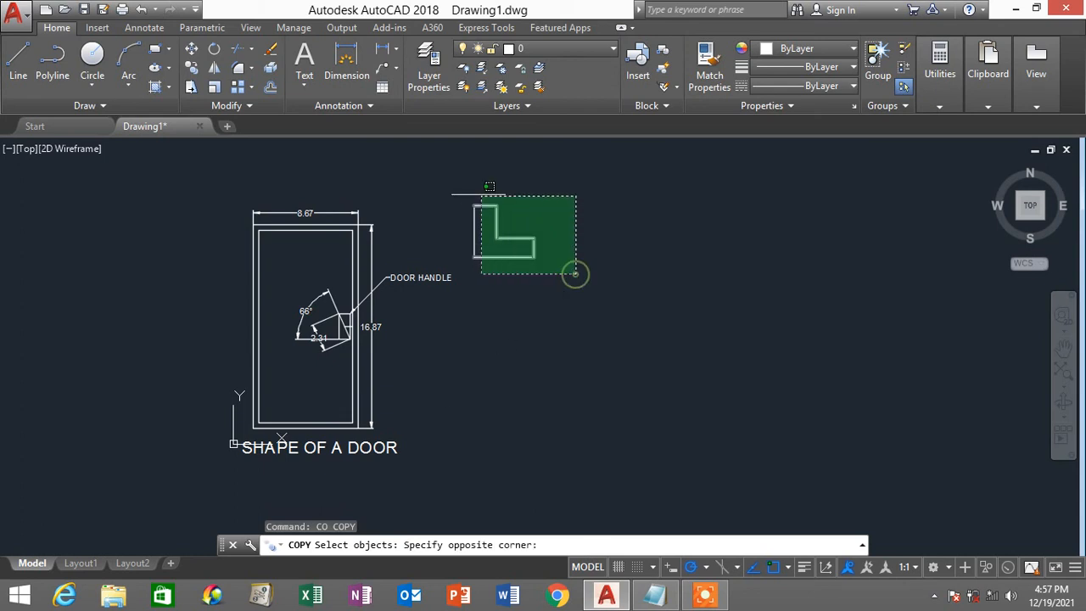
pyautogui.click(459, 182)
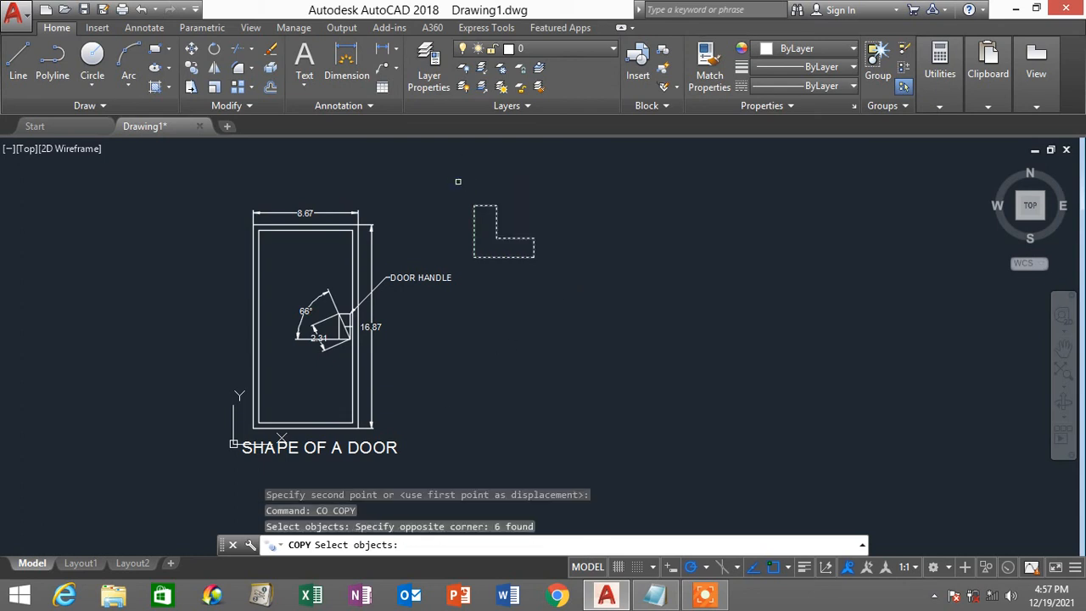
pyautogui.press('Return')
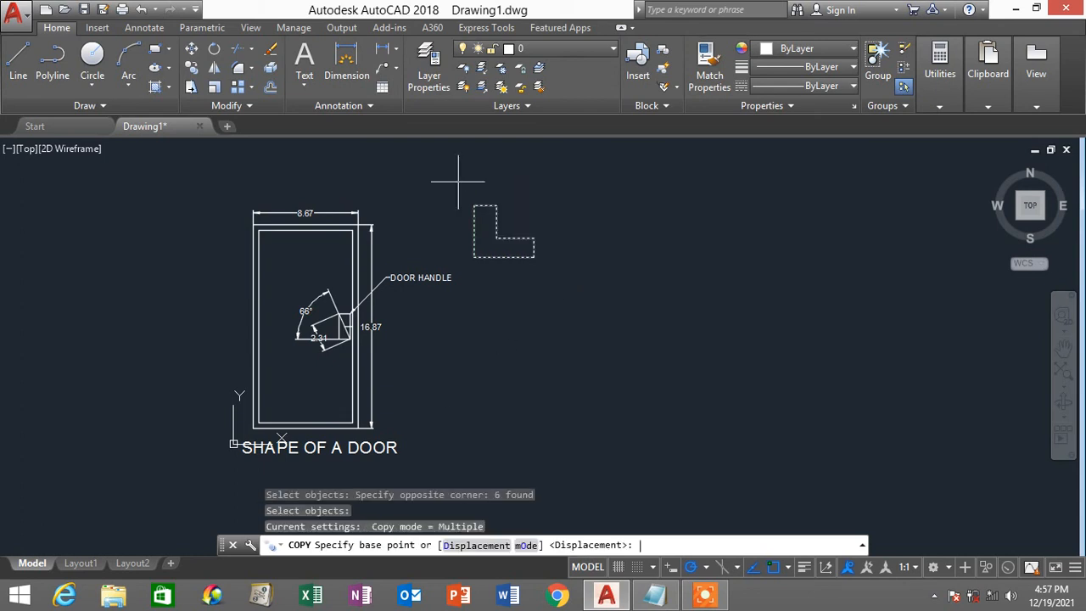
pyautogui.click(497, 239)
pyautogui.click(587, 239)
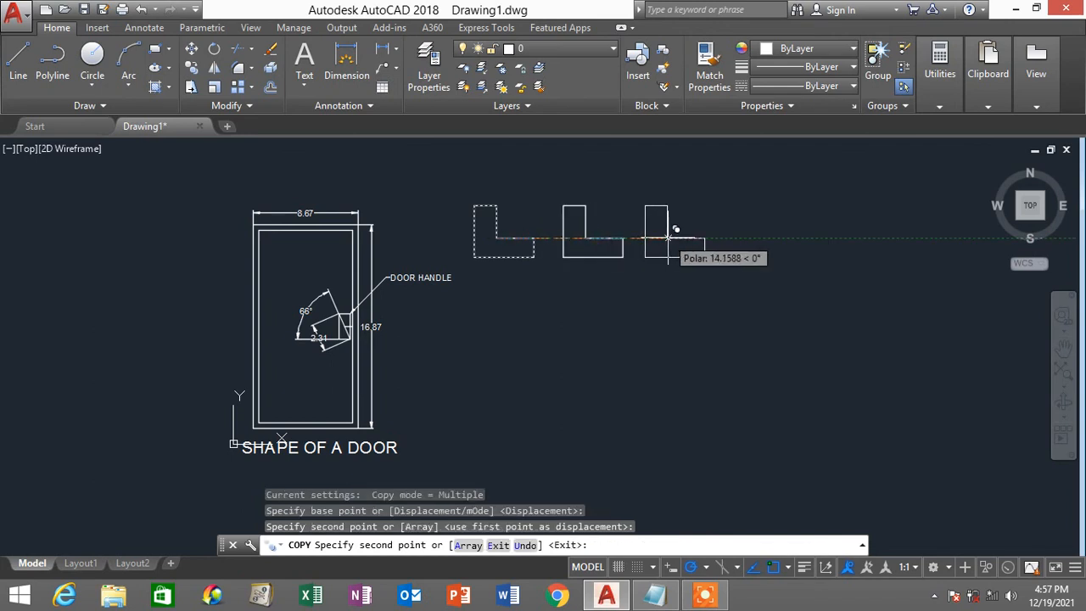
pyautogui.click(676, 239)
pyautogui.click(774, 239)
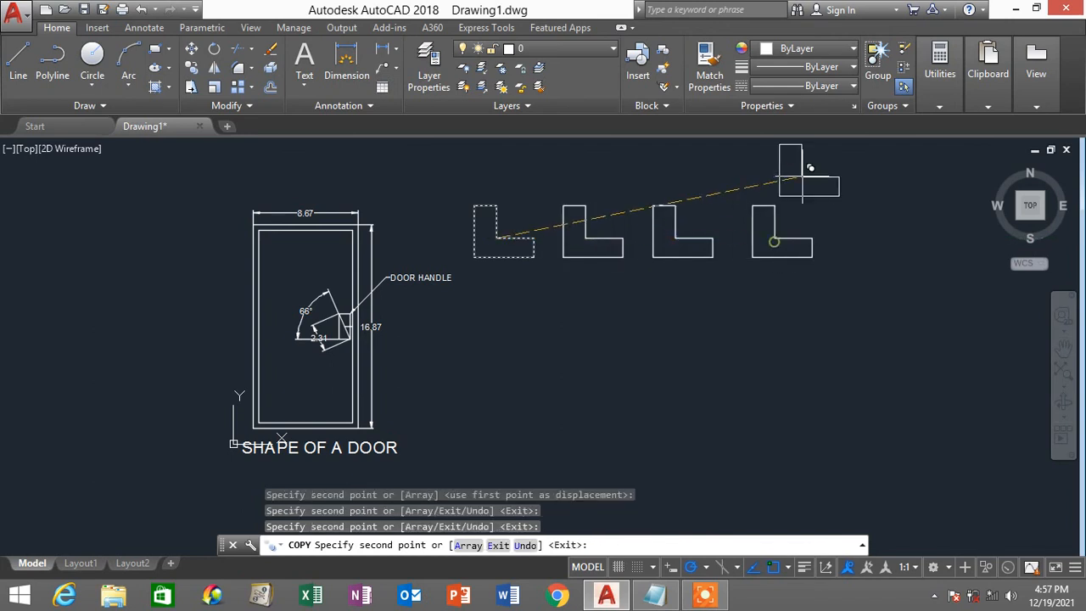
pyautogui.press('Escape')
pyautogui.press('Escape')
pyautogui.press('Escape')
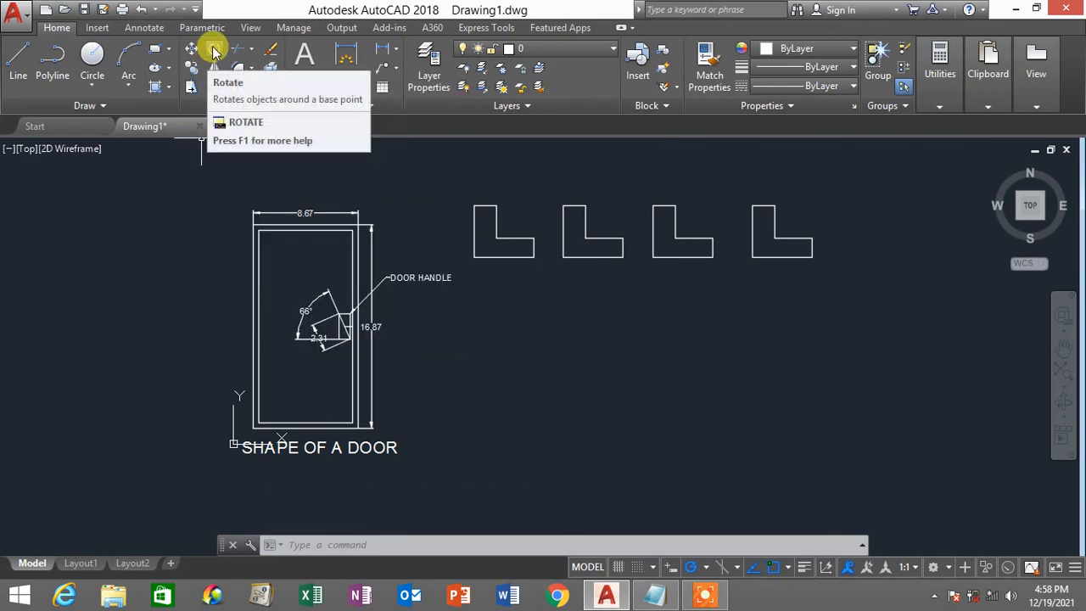
# Step: Rotate the L-shape farthest from the door by 270° about its lower-left corner
pyautogui.click(214, 51)
pyautogui.click(890, 307)
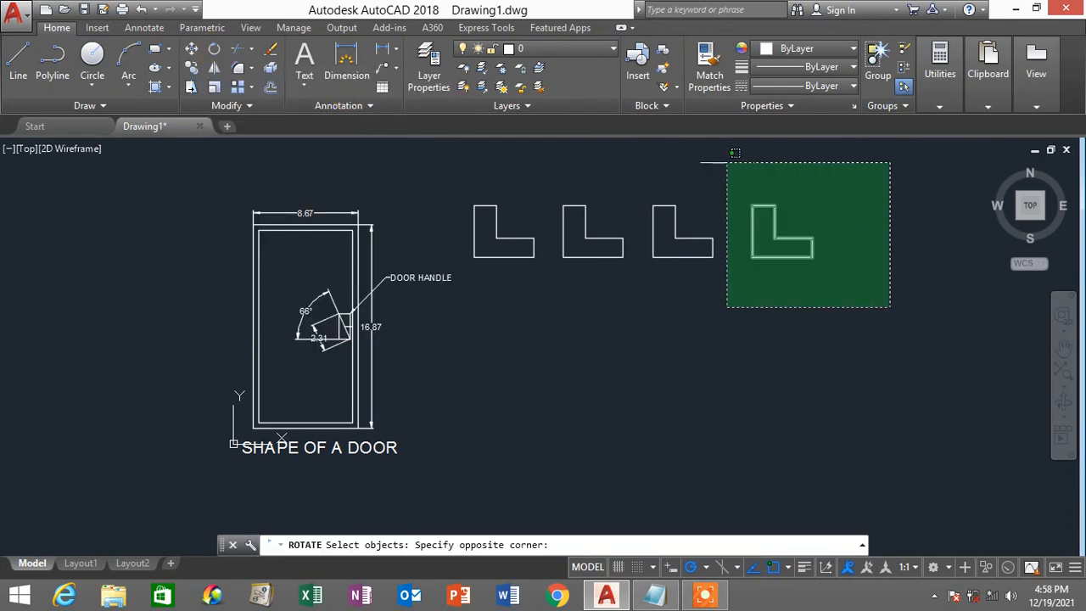
pyautogui.click(728, 148)
pyautogui.press('Return')
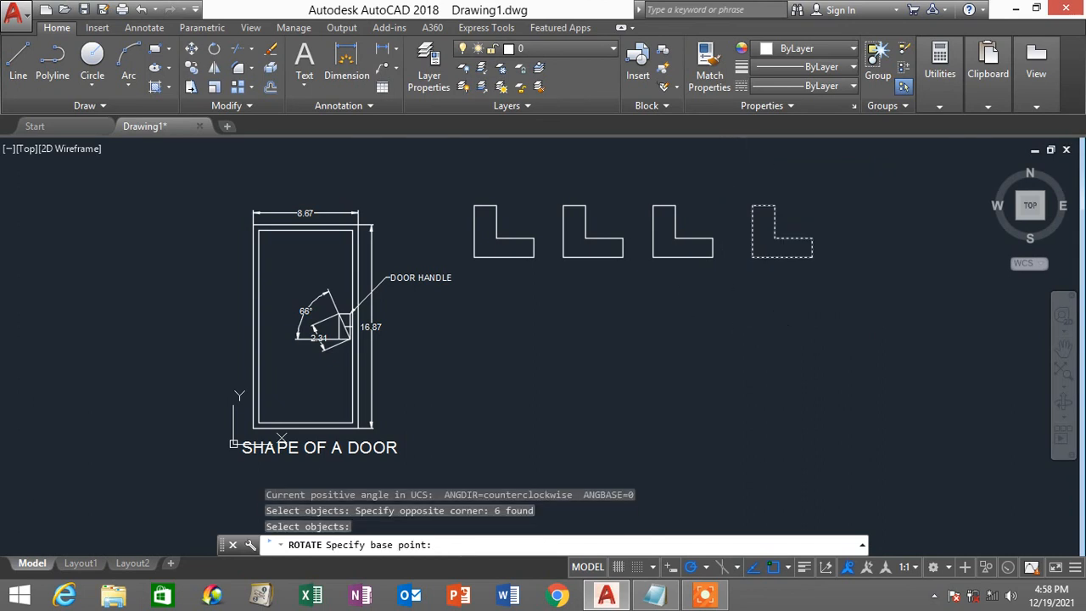
pyautogui.click(752, 256)
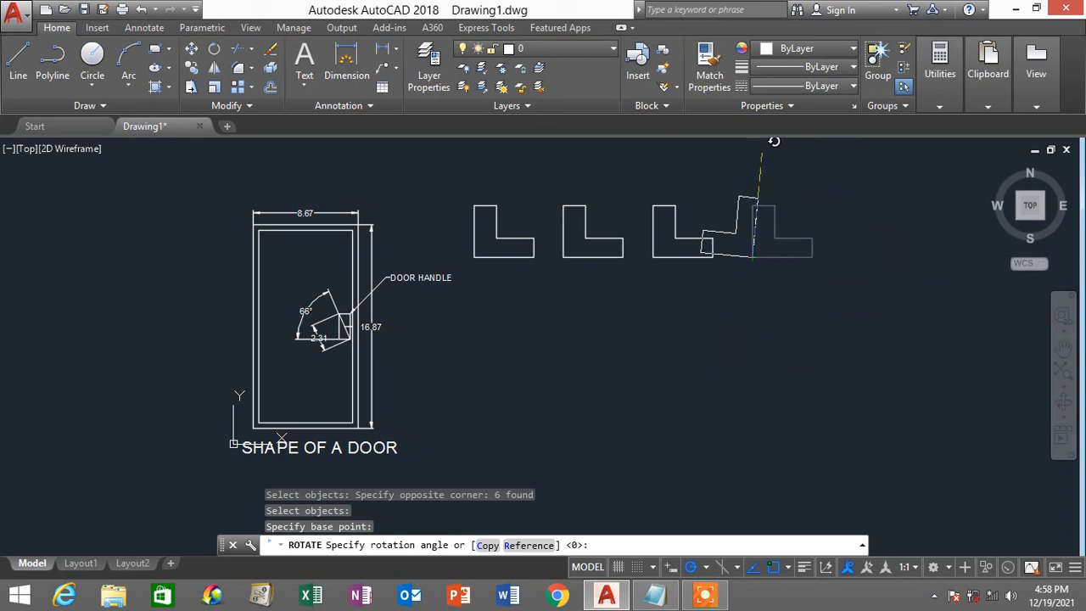
pyautogui.click(761, 388)
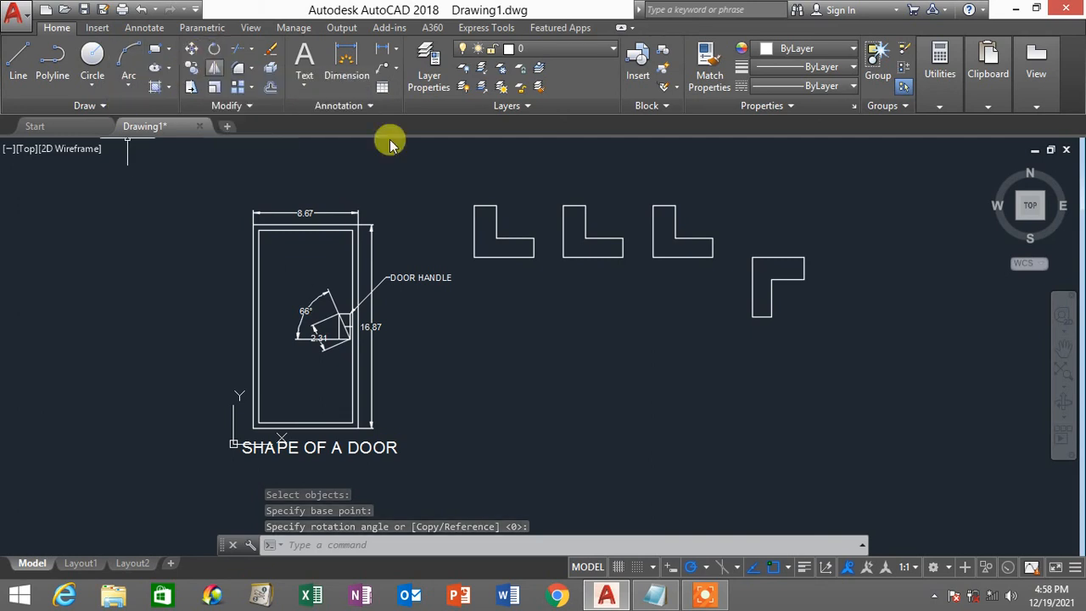
# Step: Rotate the same L-shape by 90° about its outer corner, back to its upright orientation
pyautogui.click(214, 48)
pyautogui.click(854, 364)
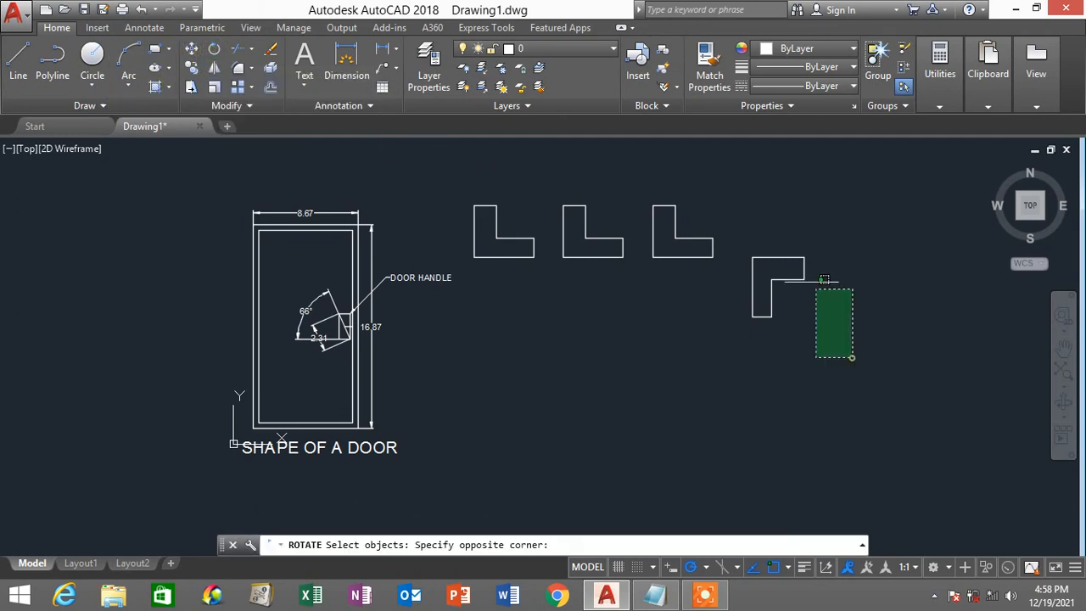
pyautogui.click(744, 209)
pyautogui.press('Return')
pyautogui.click(752, 256)
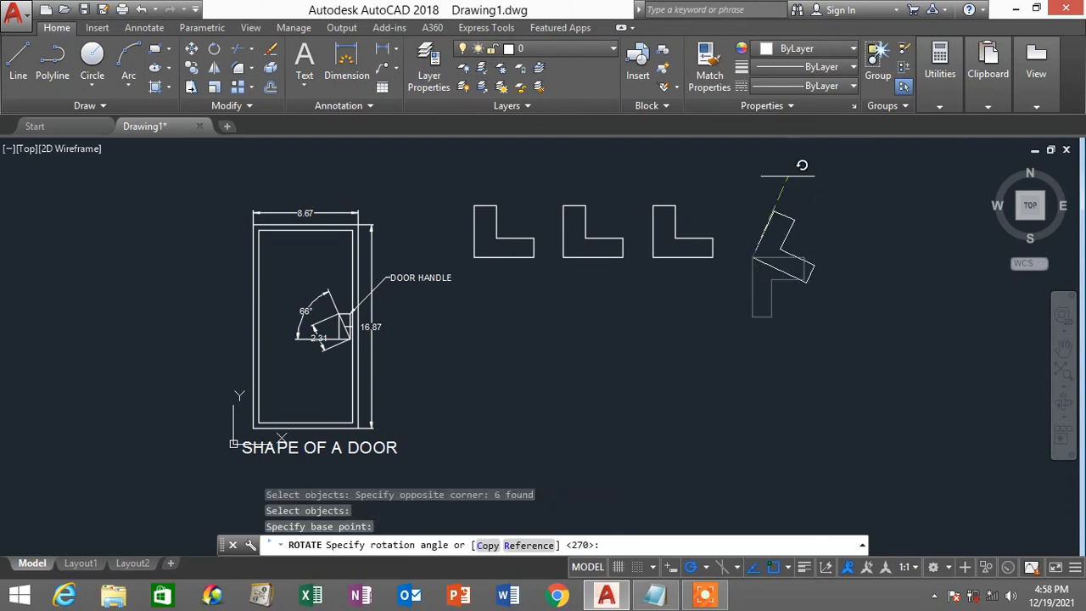
pyautogui.click(753, 176)
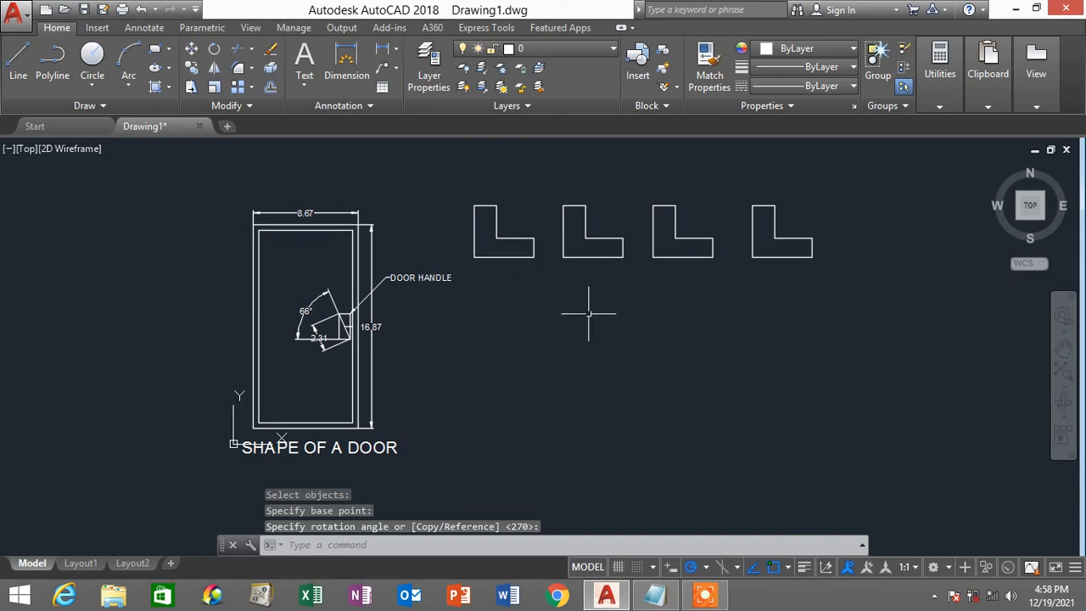
# Step: Mirror all four L-shapes across a horizontal line just below them, keeping the source objects
pyautogui.click(212, 72)
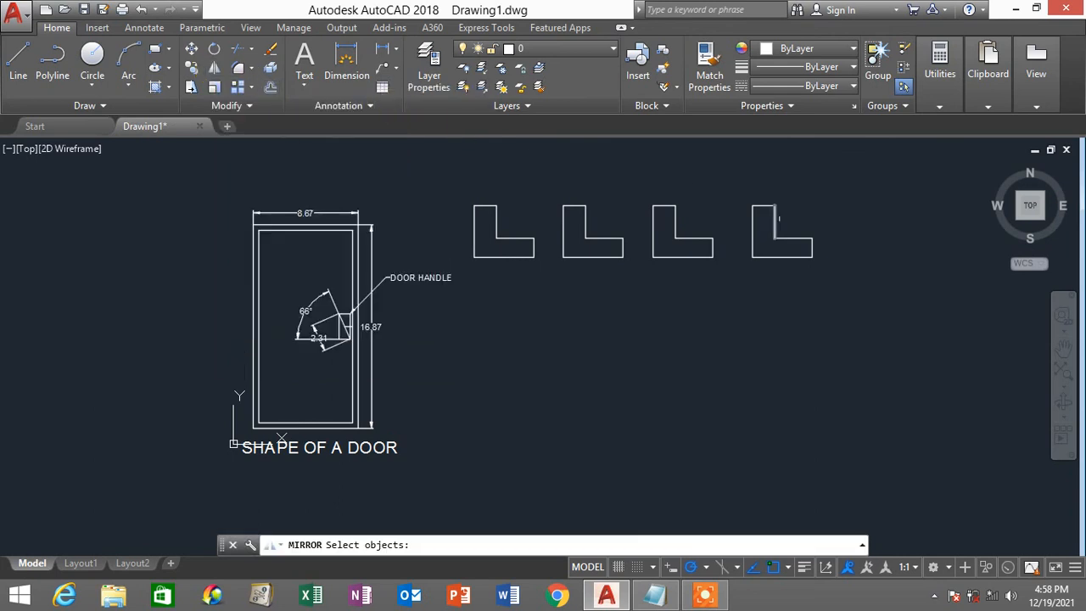
pyautogui.click(865, 270)
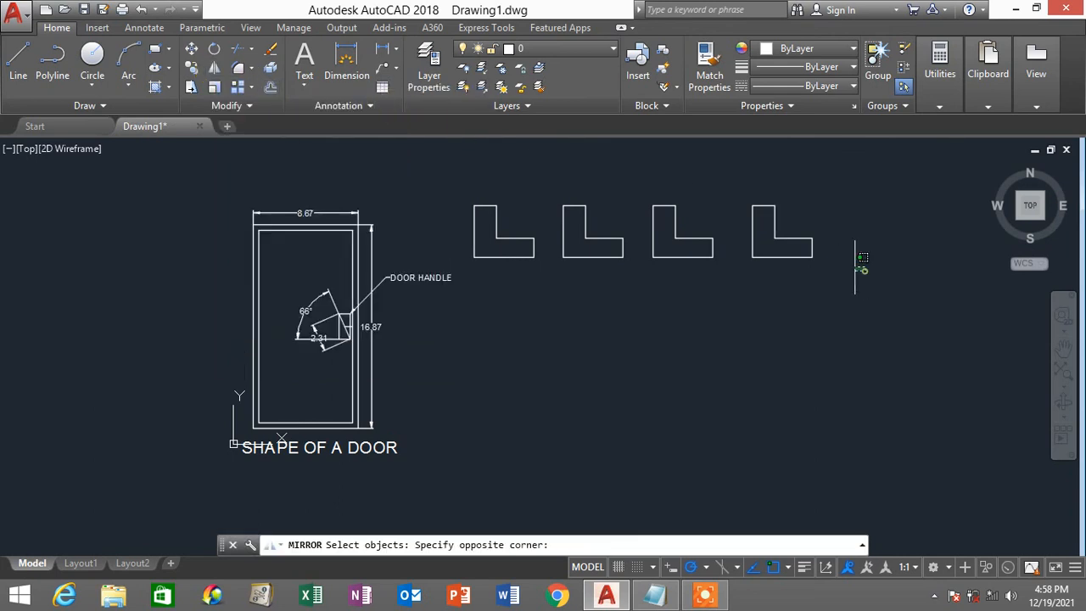
pyautogui.click(453, 176)
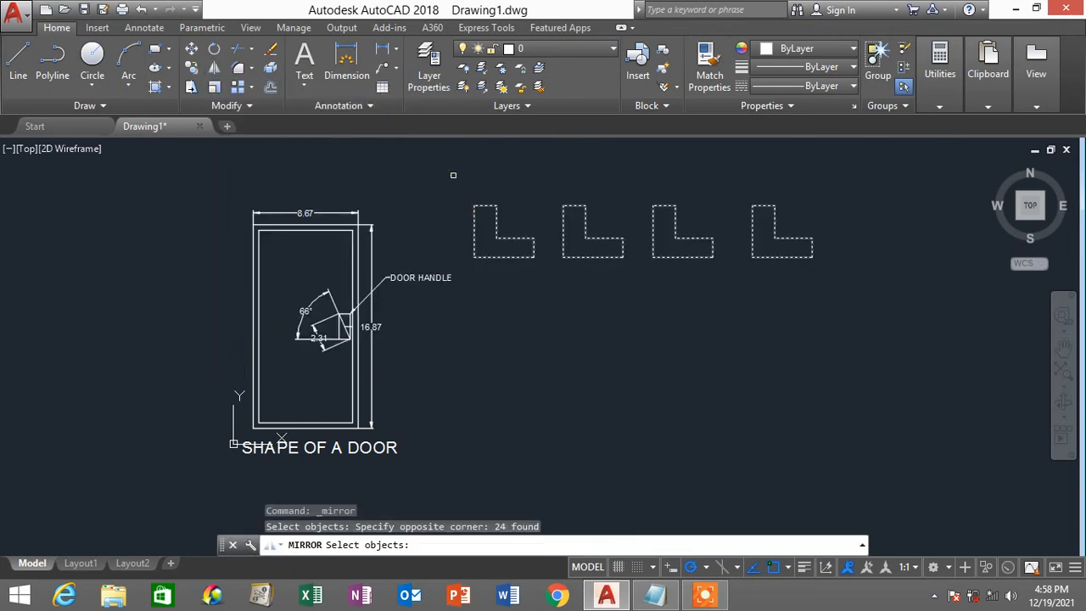
pyautogui.press('Return')
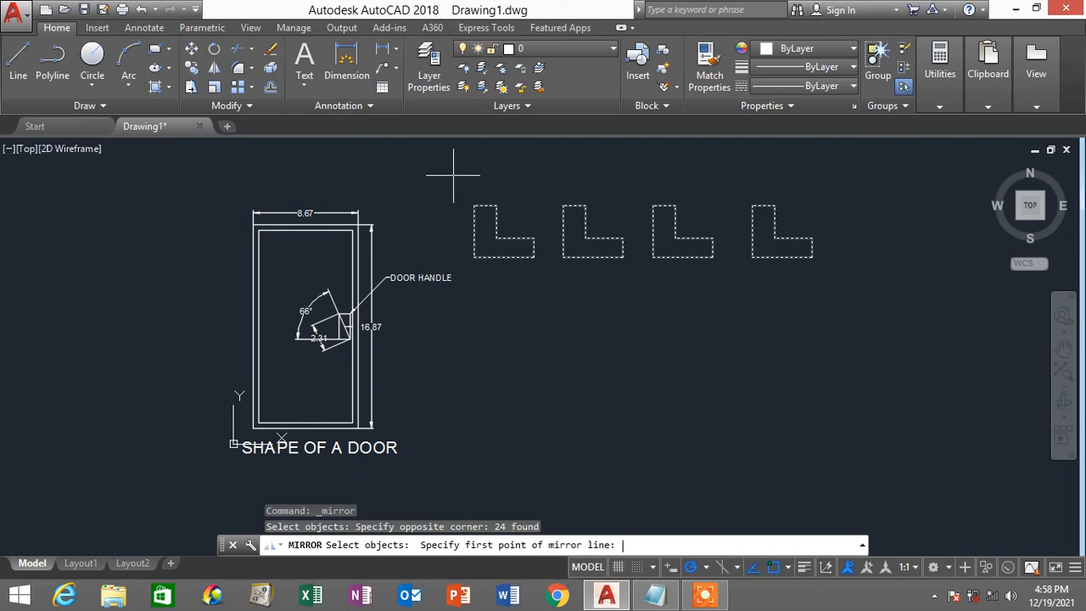
pyautogui.click(474, 286)
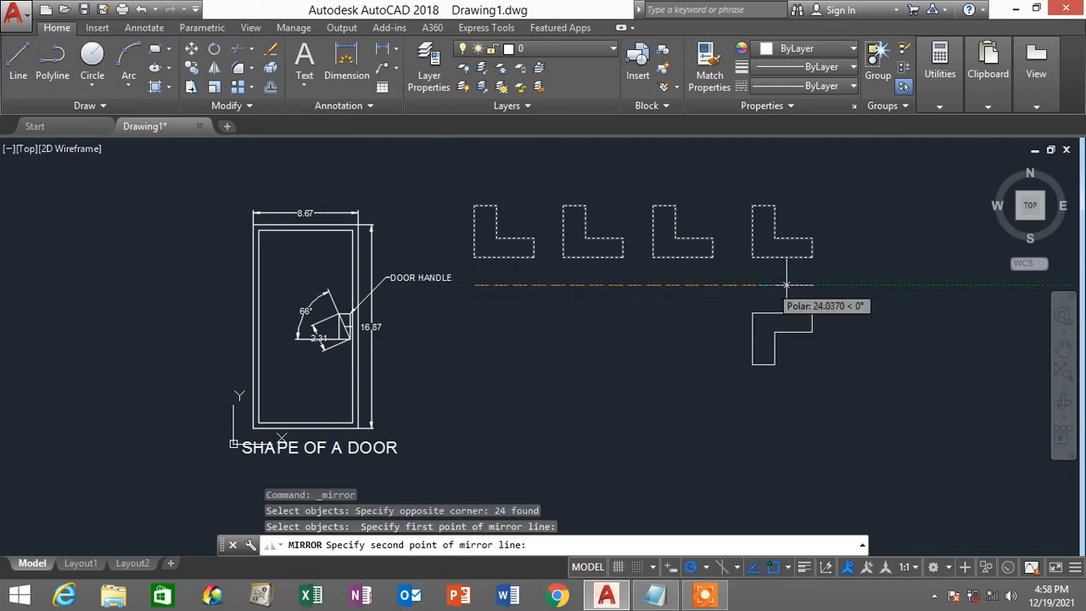
pyautogui.click(861, 285)
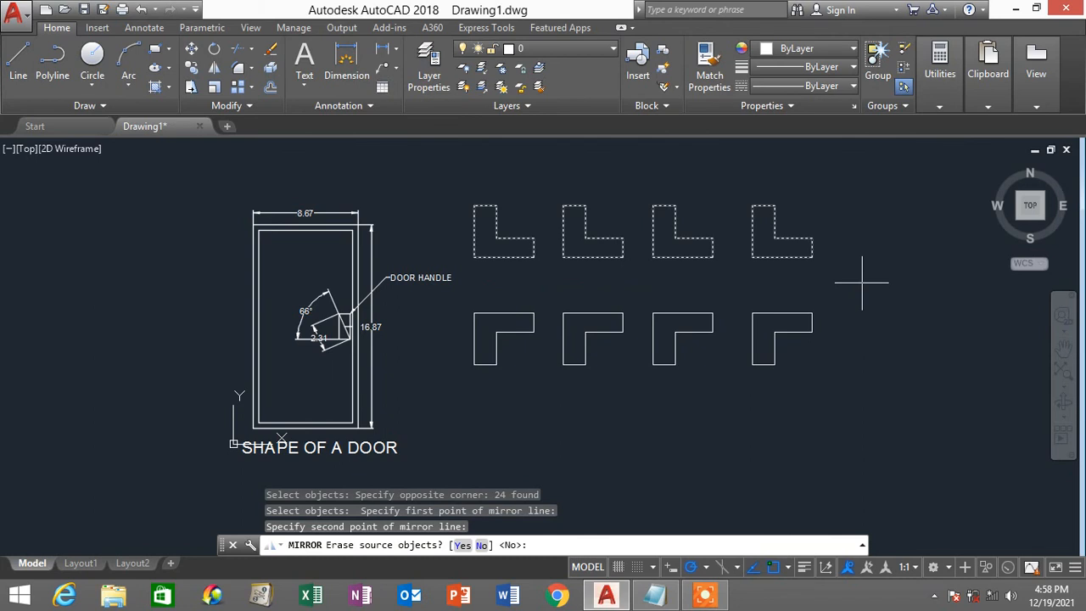
pyautogui.press('Return')
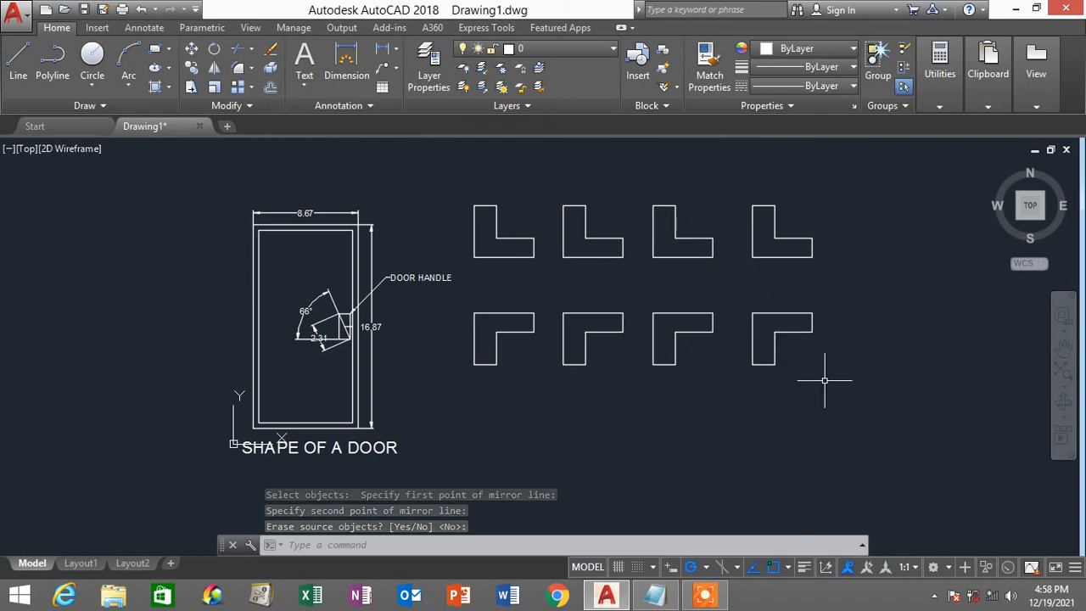
# Step: Draw two connected lines left of the door, one 5 units horizontally to the right and one 5 units straight down
pyautogui.click(838, 403)
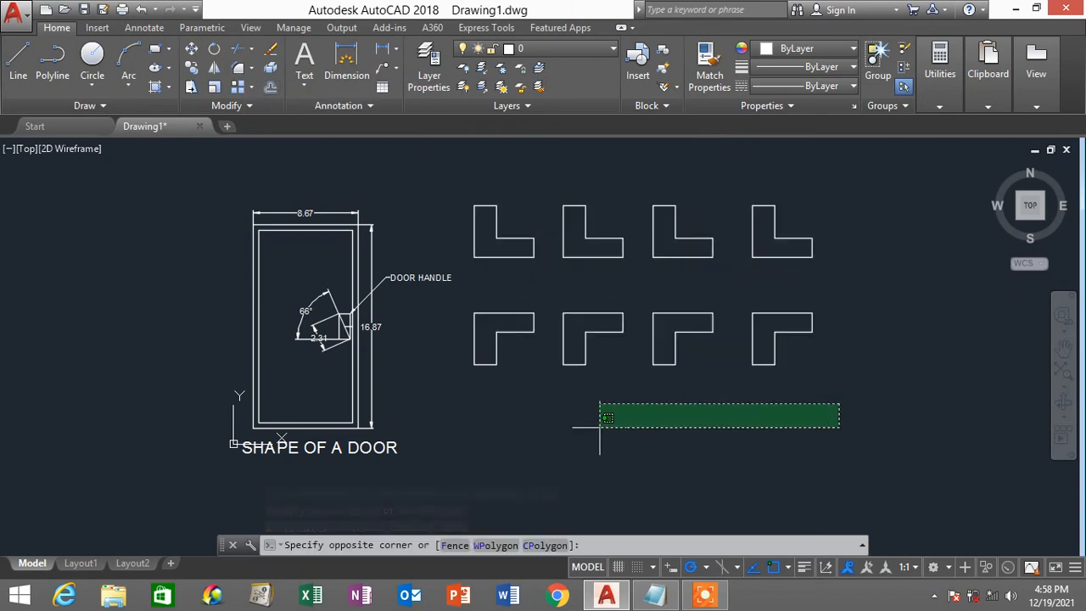
pyautogui.click(581, 453)
pyautogui.scroll(8, 286, 235)
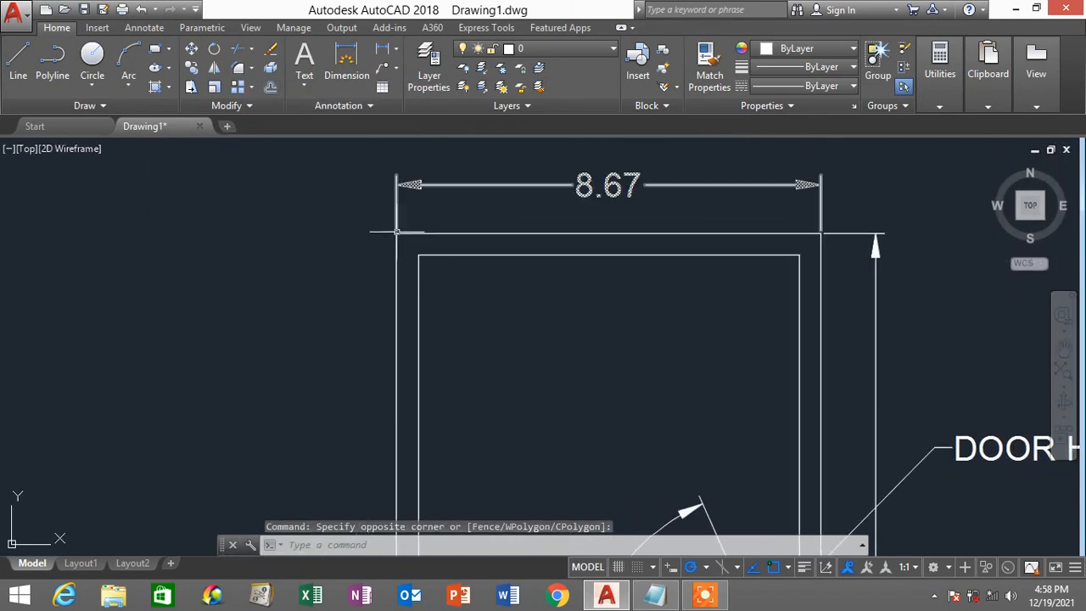
pyautogui.scroll(-5, 448, 230)
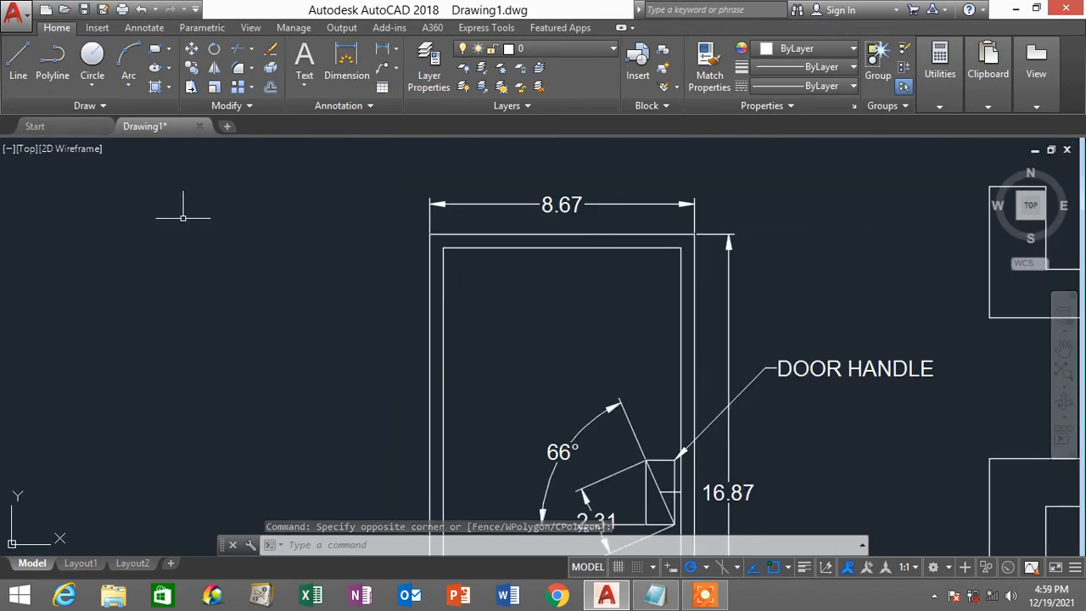
pyautogui.click(18, 58)
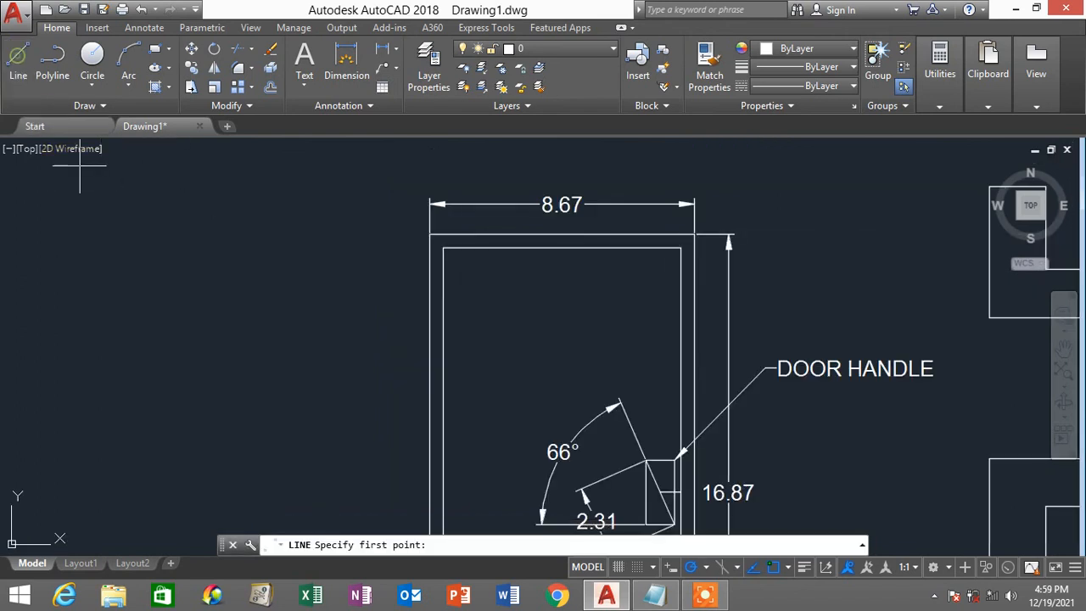
pyautogui.click(68, 207)
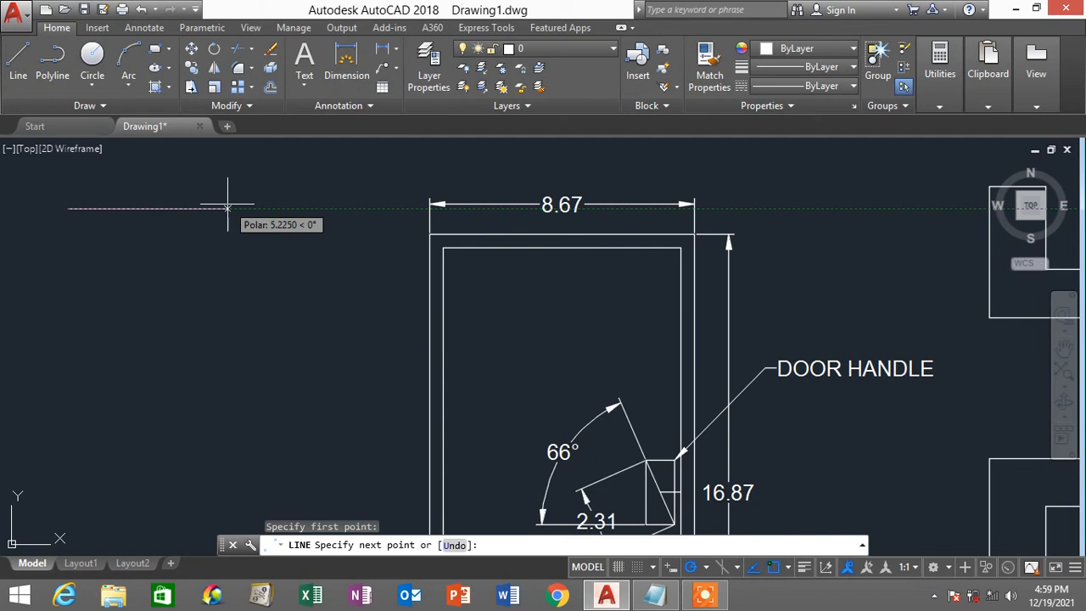
pyautogui.write('5')
pyautogui.press('Return')
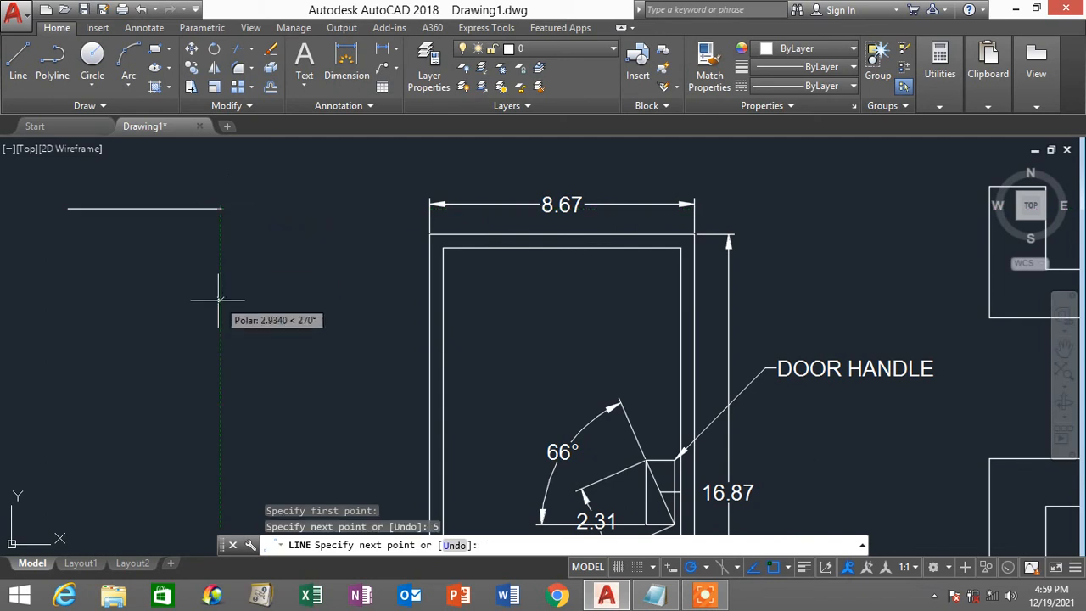
pyautogui.write('5')
pyautogui.press('Return')
pyautogui.press('Return')
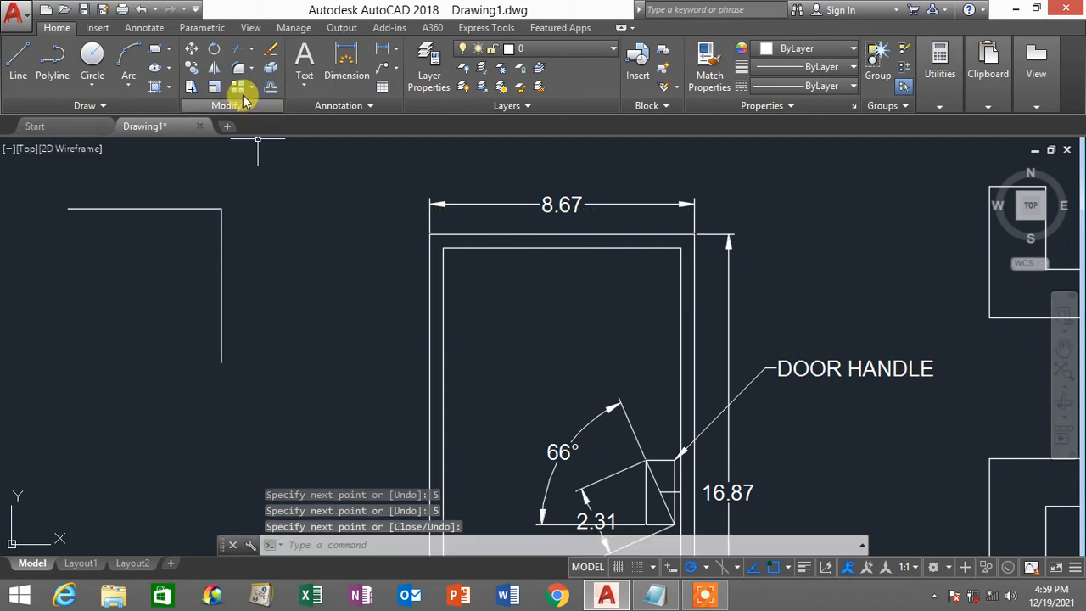
pyautogui.click(253, 74)
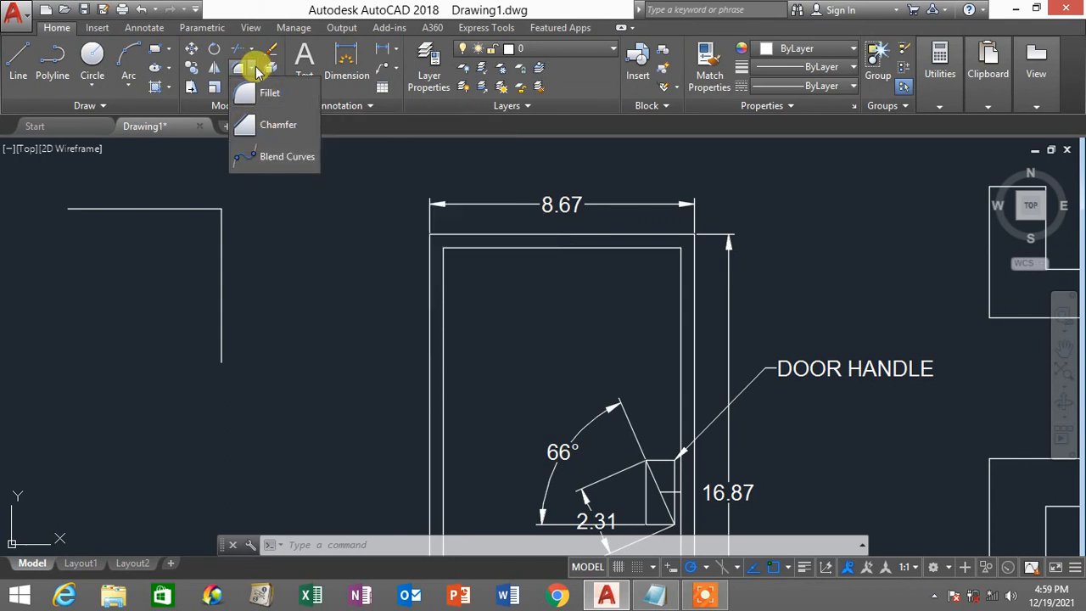
pyautogui.click(257, 70)
pyautogui.click(255, 68)
pyautogui.click(285, 94)
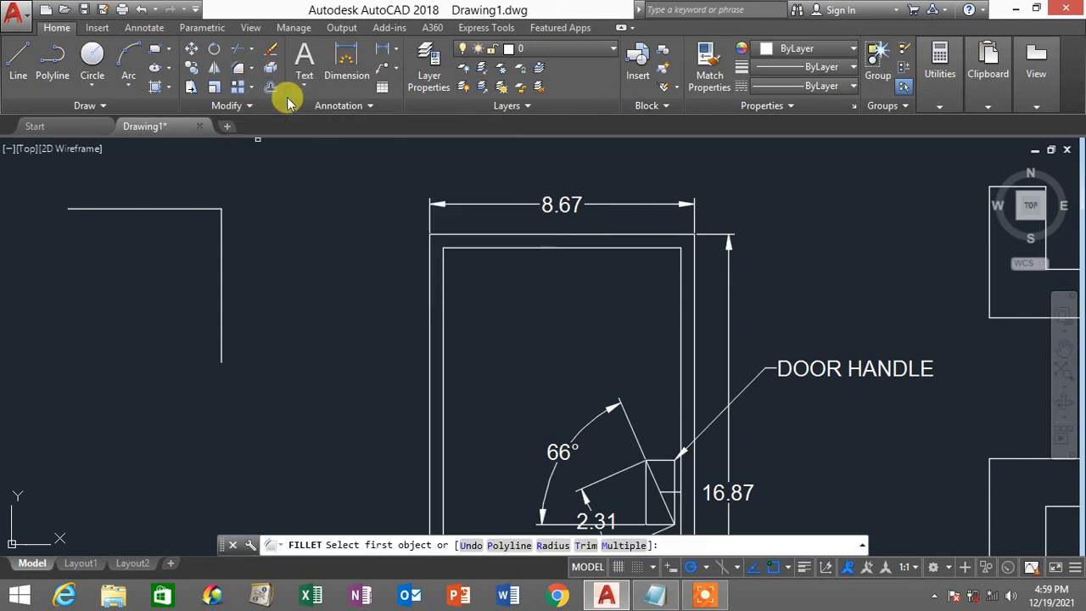
pyautogui.press('Escape')
pyautogui.press('Escape')
pyautogui.press('Escape')
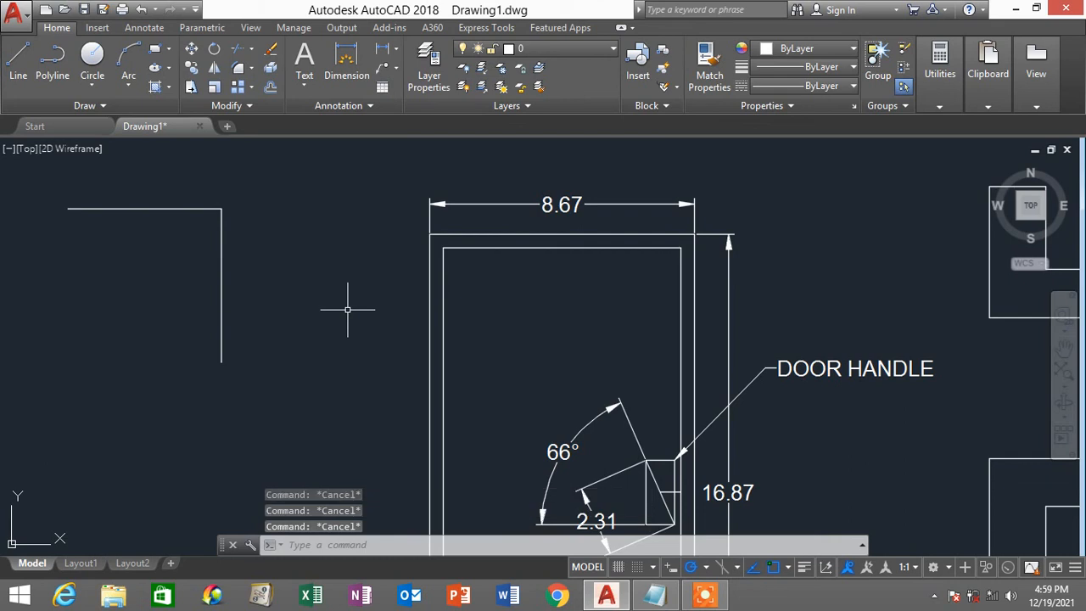
# Step: Fillet the corner between the horizontal and vertical lines beside the door with a radius of 1.5
pyautogui.write('F')
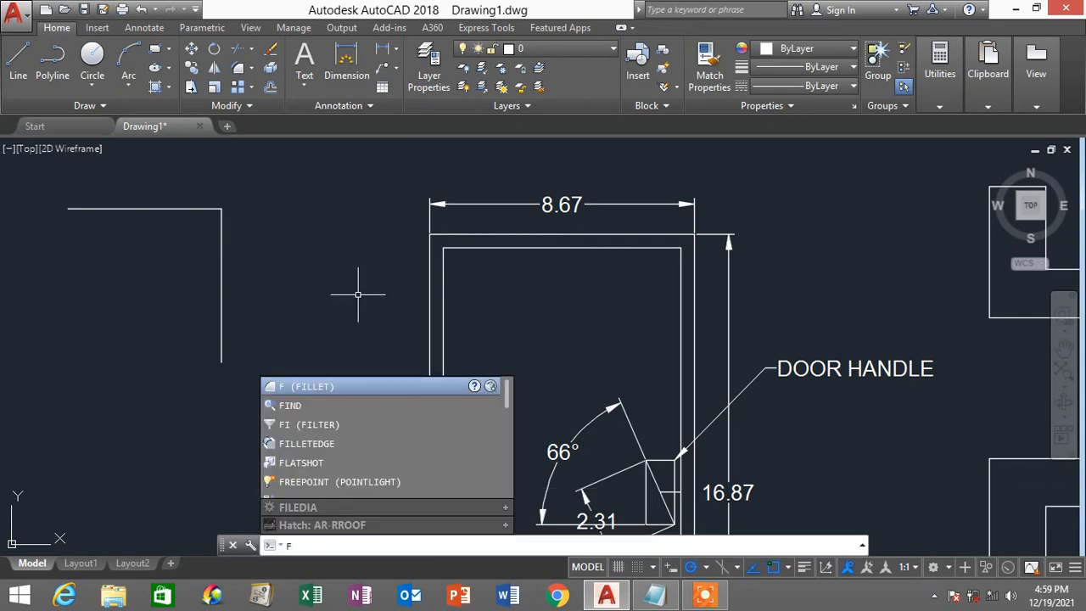
pyautogui.press('Return')
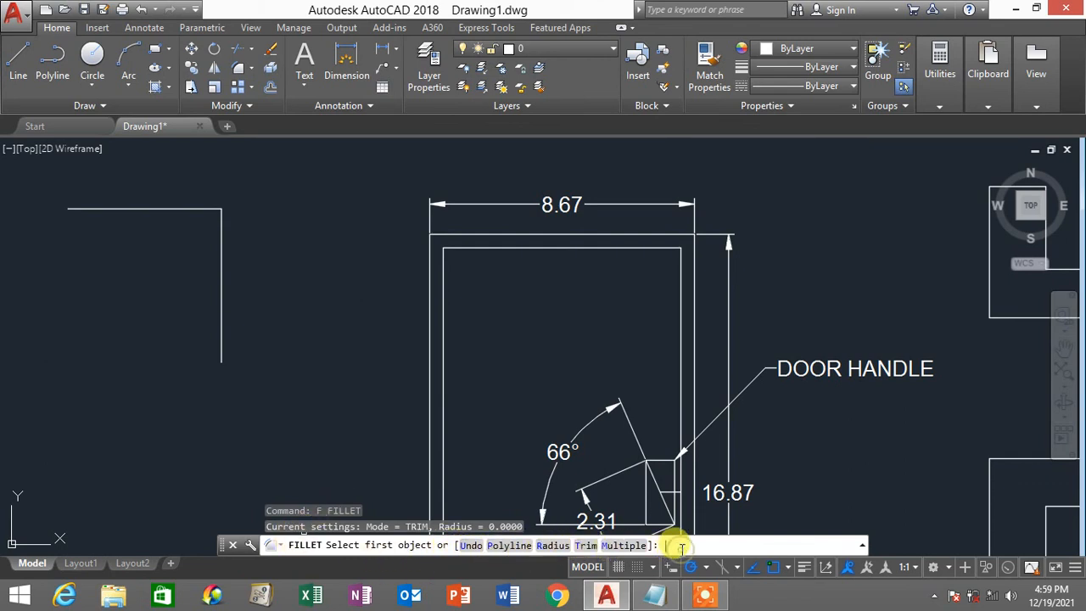
pyautogui.write('R')
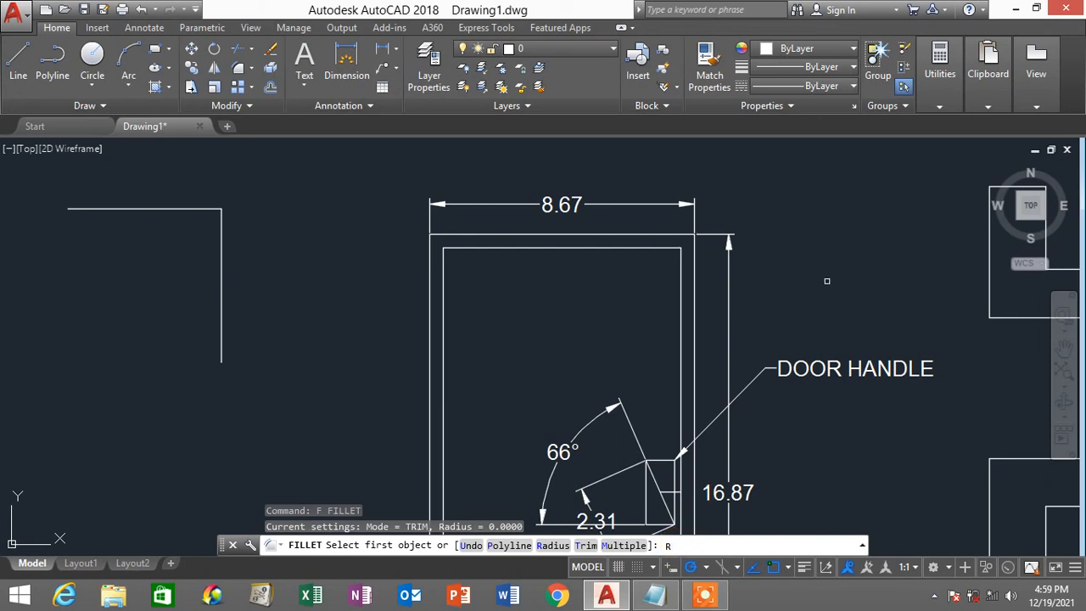
pyautogui.press('Return')
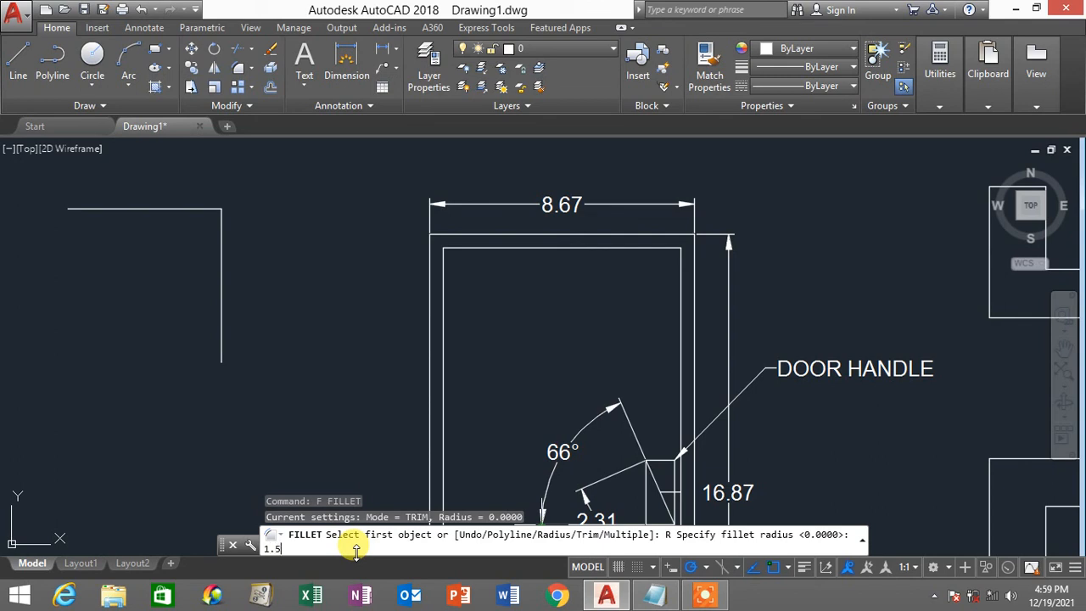
pyautogui.press('Return')
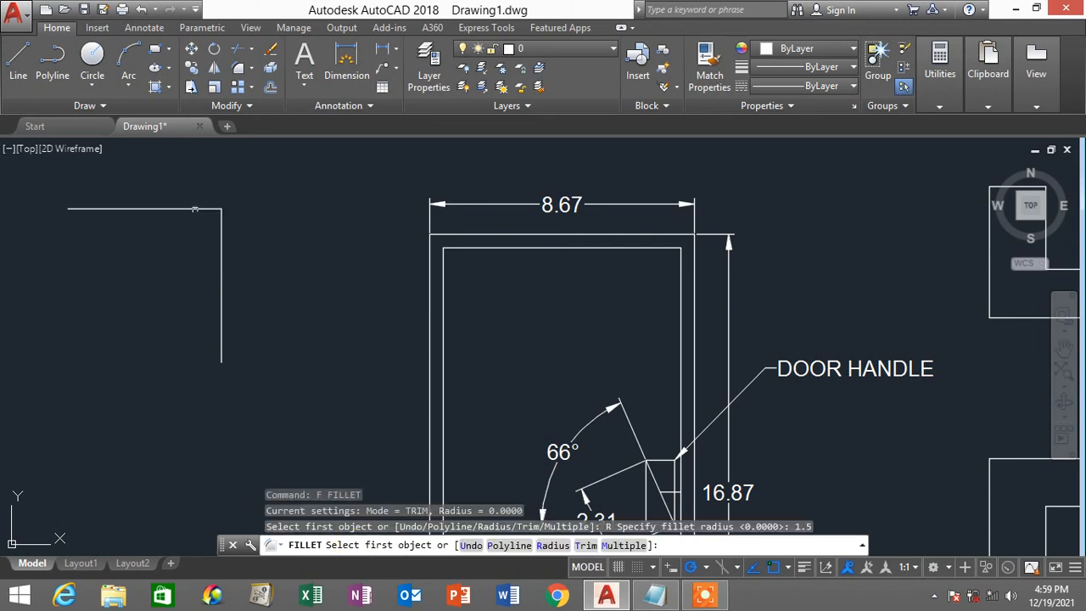
pyautogui.click(196, 207)
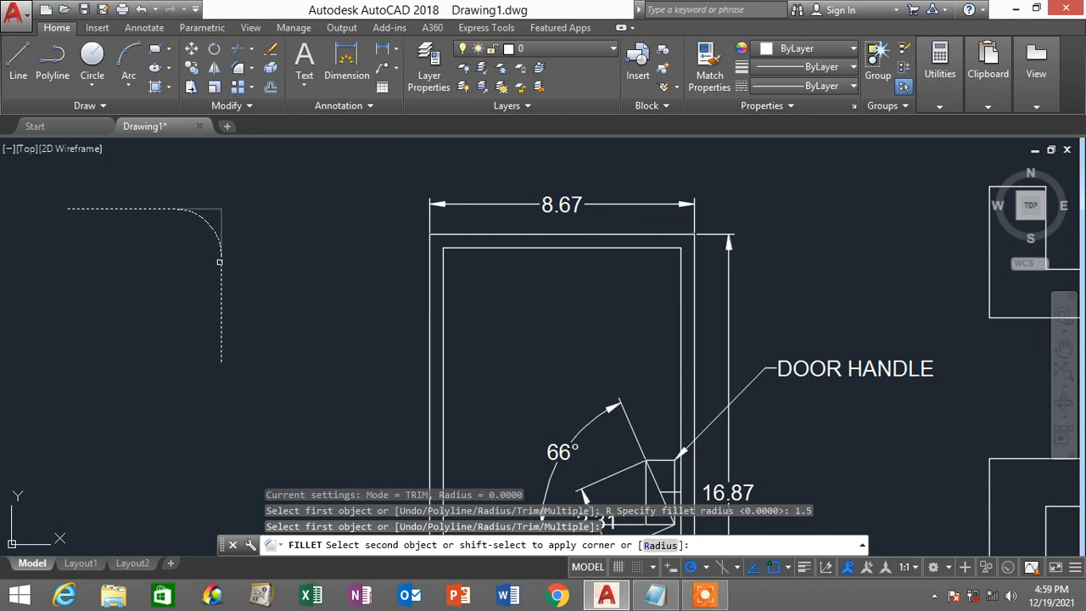
pyautogui.click(219, 262)
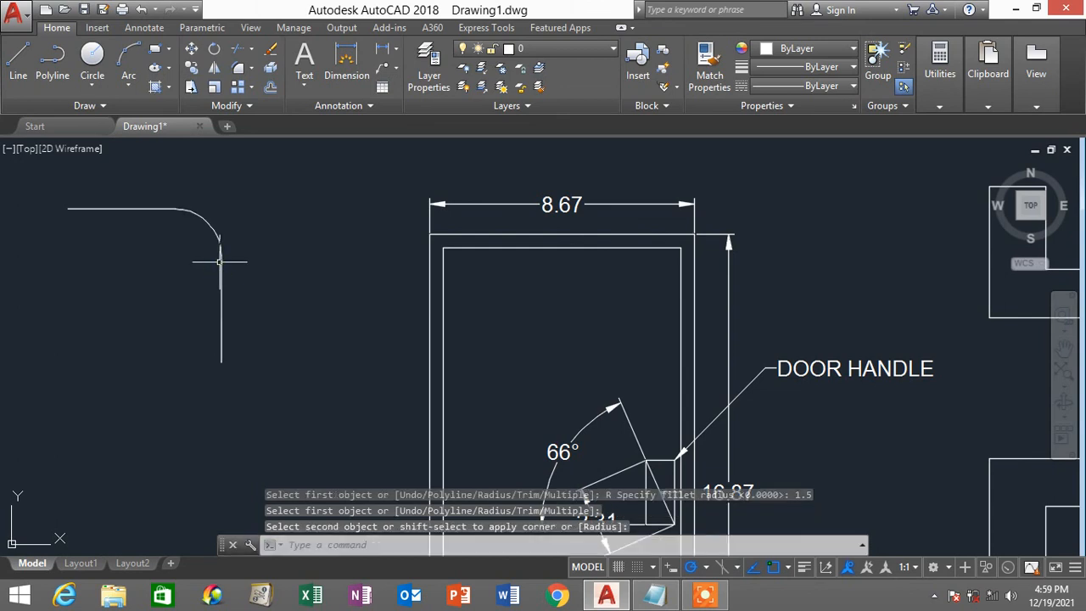
# Step: Undo the fillet on the corner of the two lines beside the door
pyautogui.click(251, 67)
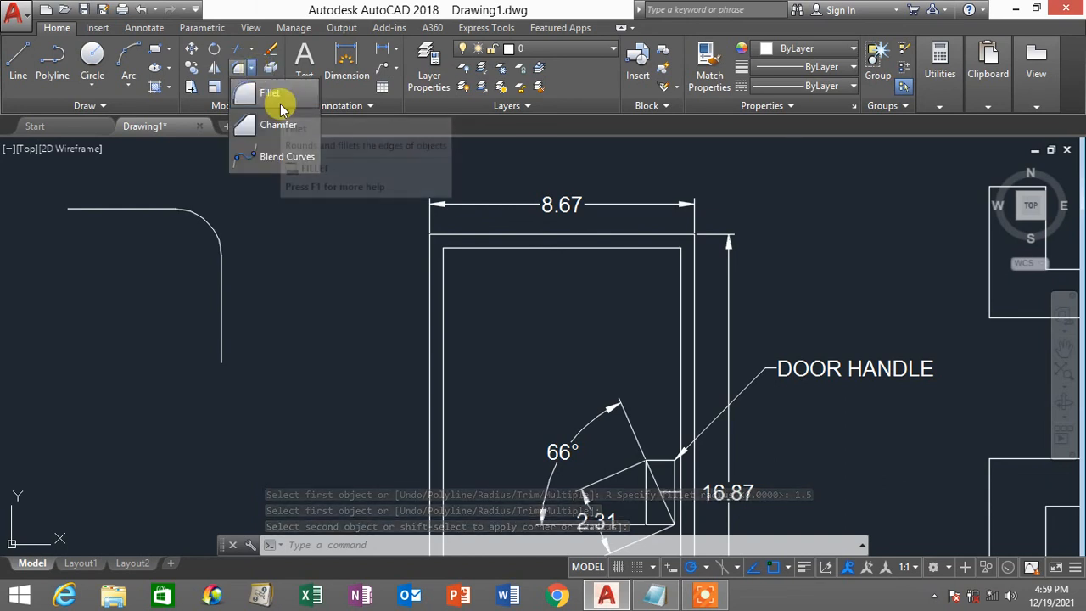
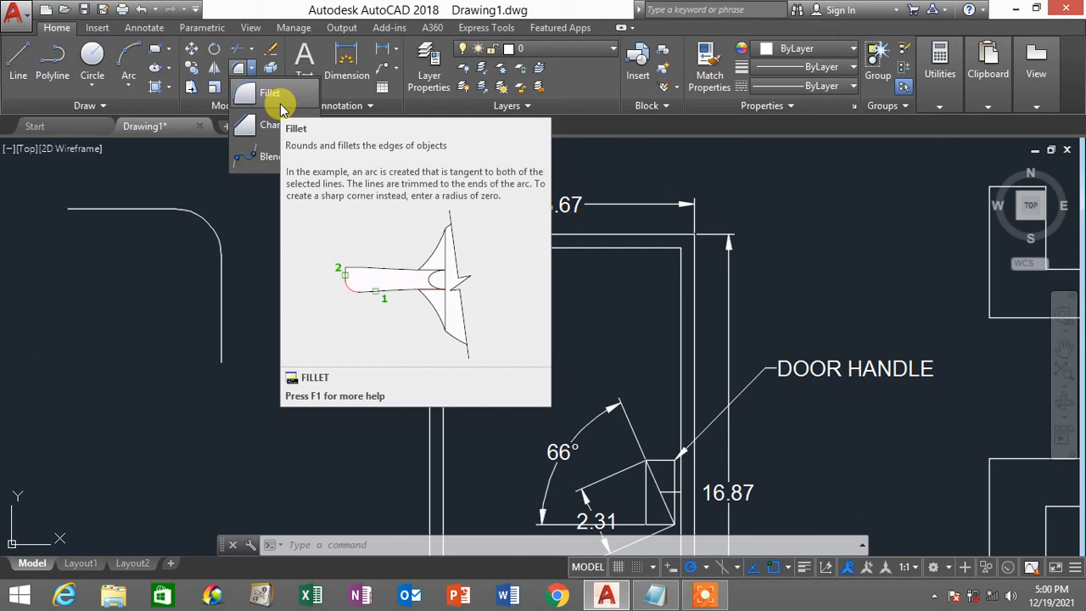
pyautogui.click(262, 242)
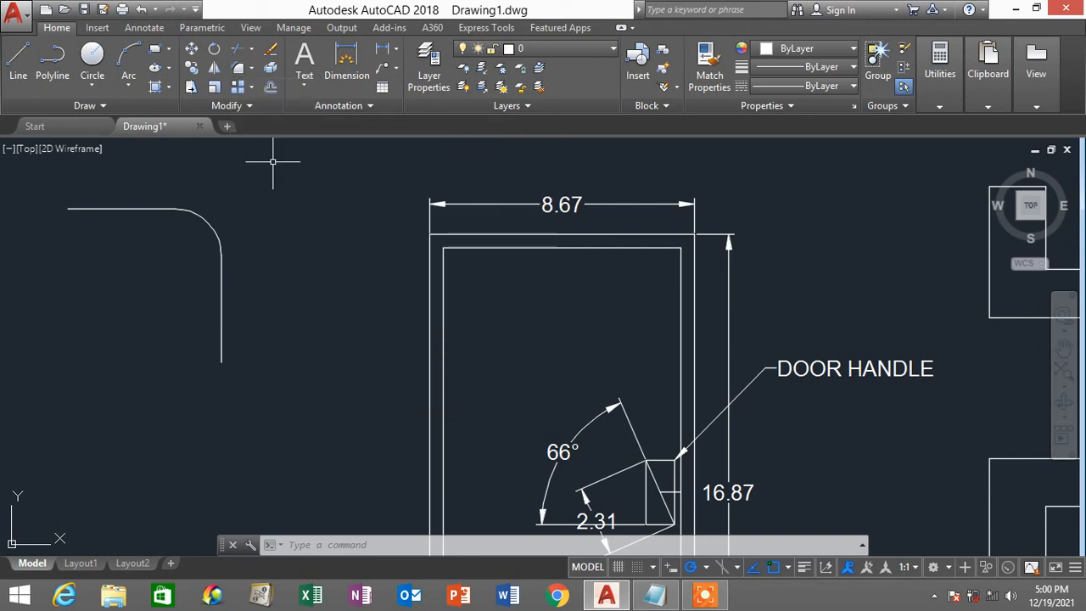
pyautogui.write('u')
pyautogui.press('Return')
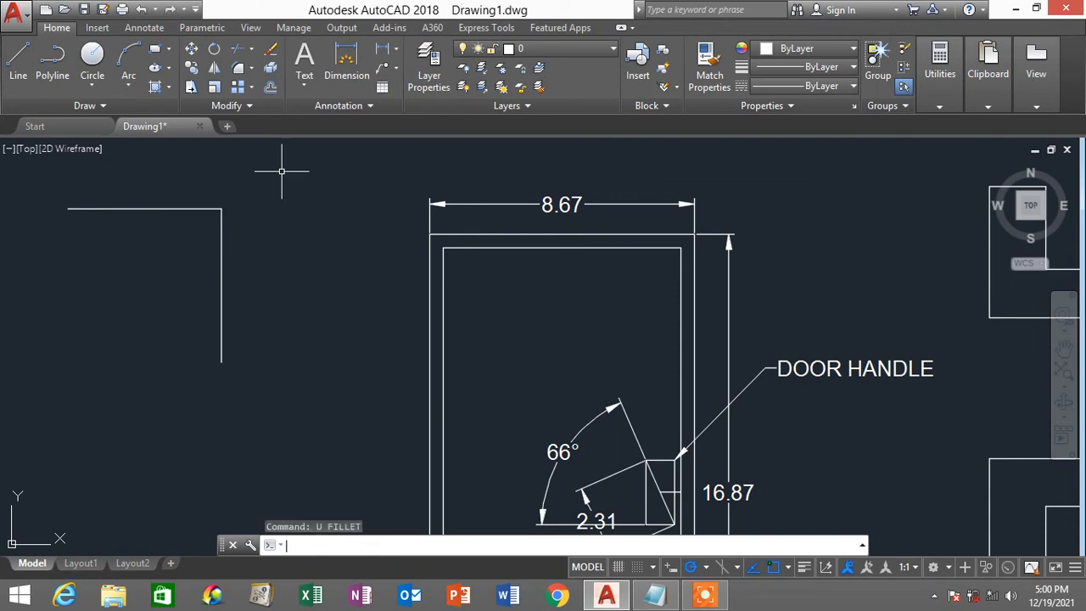
pyautogui.click(252, 68)
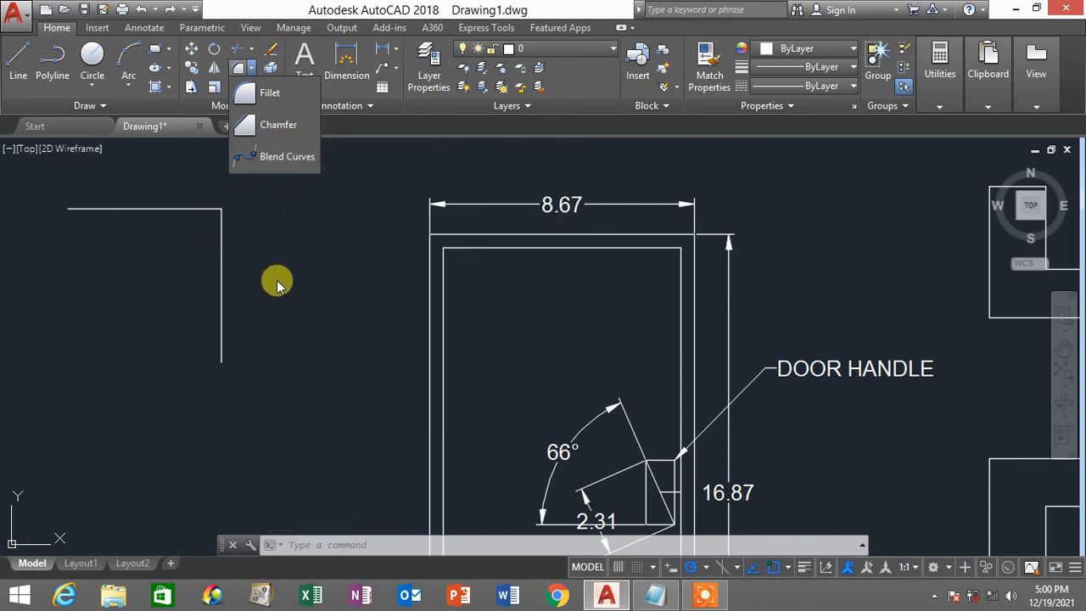
pyautogui.click(376, 286)
pyautogui.click(210, 208)
pyautogui.click(222, 233)
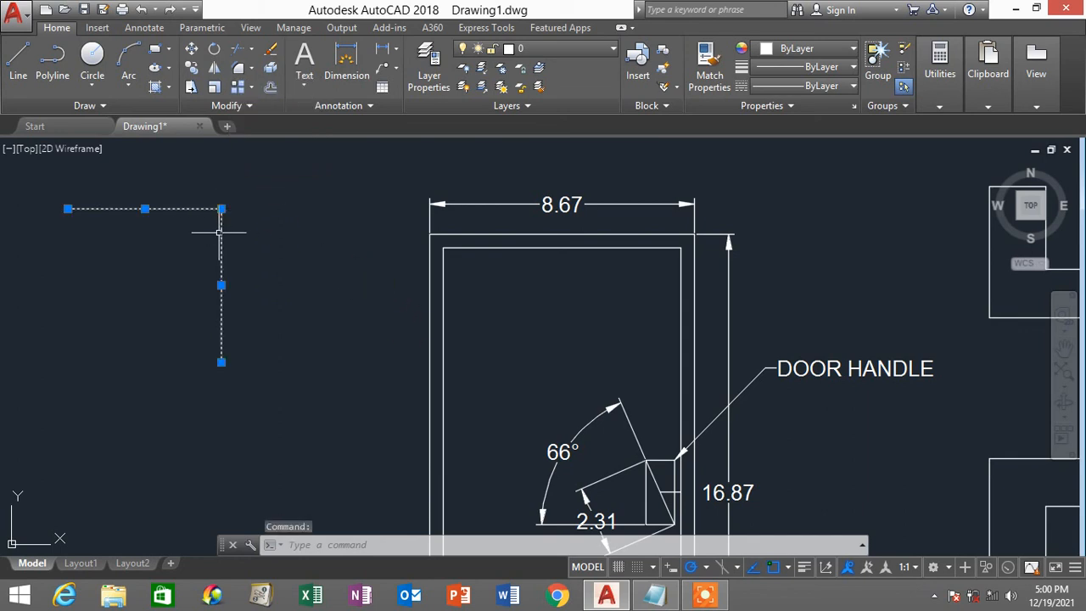
# Step: Draw a diagonal line across the corner of the two connected lines, and erase it again
pyautogui.click(18, 61)
pyautogui.click(122, 186)
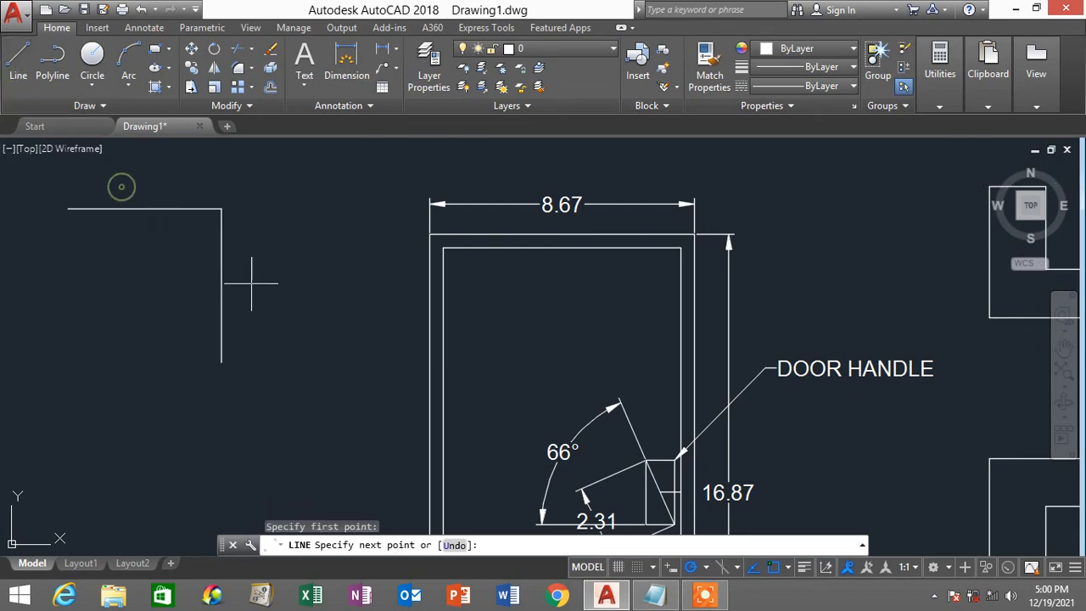
pyautogui.click(286, 309)
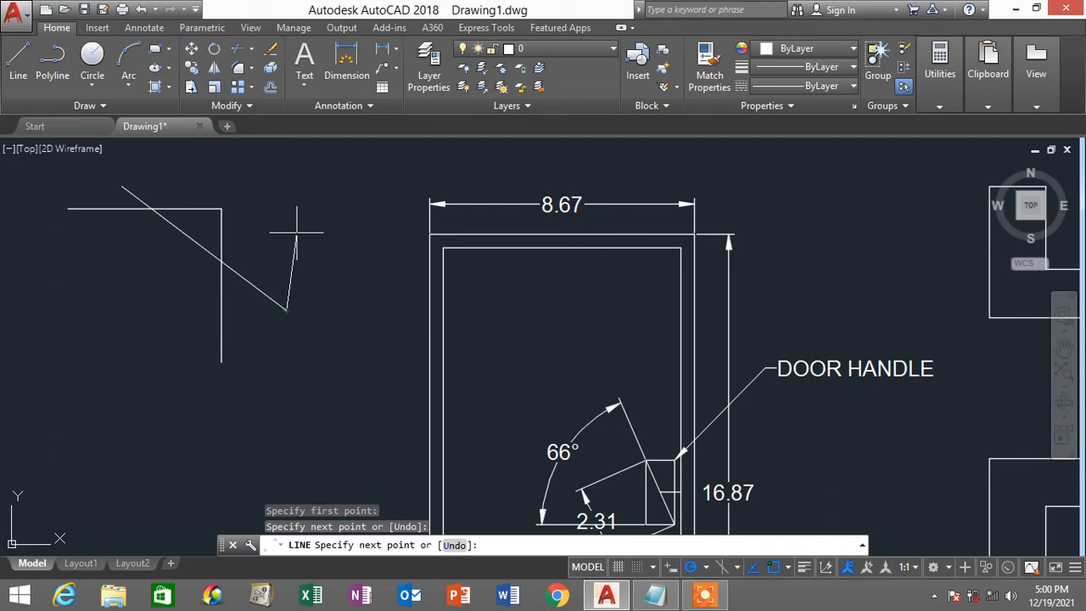
pyautogui.press('Return')
pyautogui.click(204, 248)
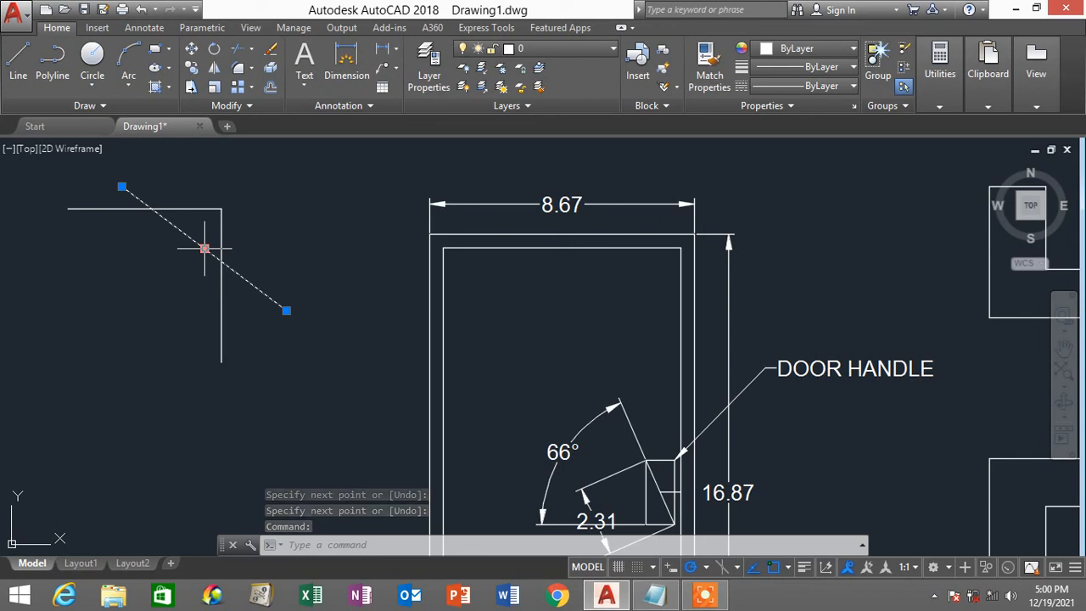
pyautogui.press('Delete')
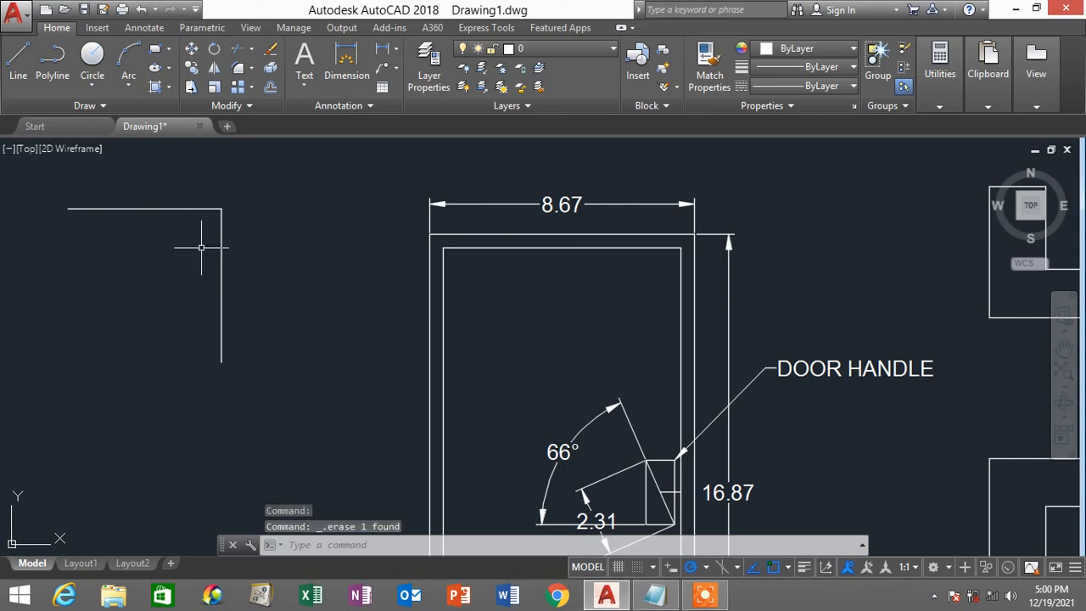
# Step: Chamfer the corner of the two lines with distances of 1 along the horizontal line and 2 along the vertical line
pyautogui.click(253, 71)
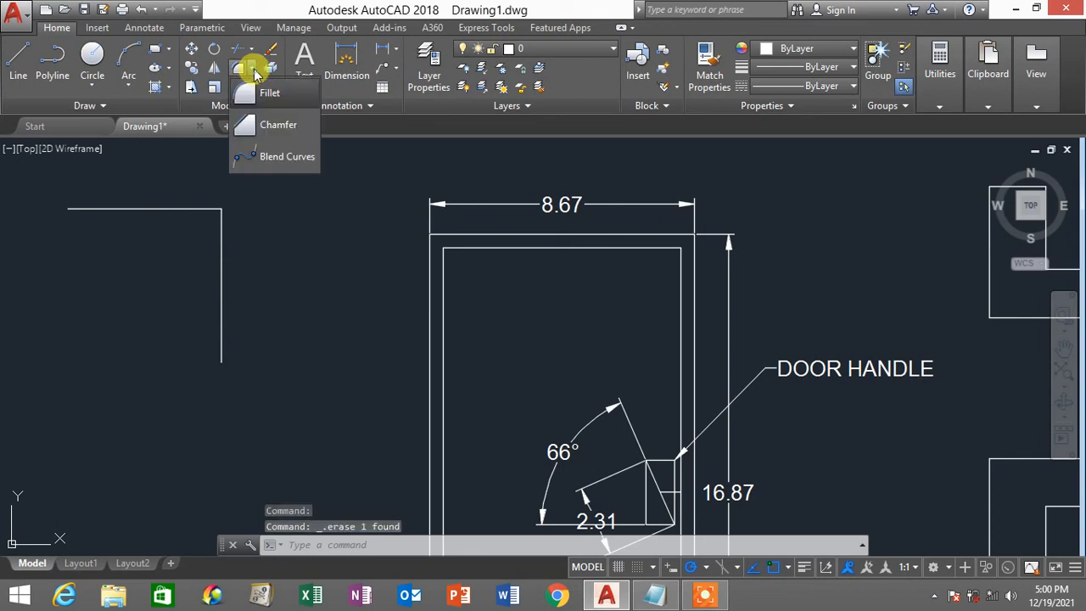
pyautogui.click(279, 126)
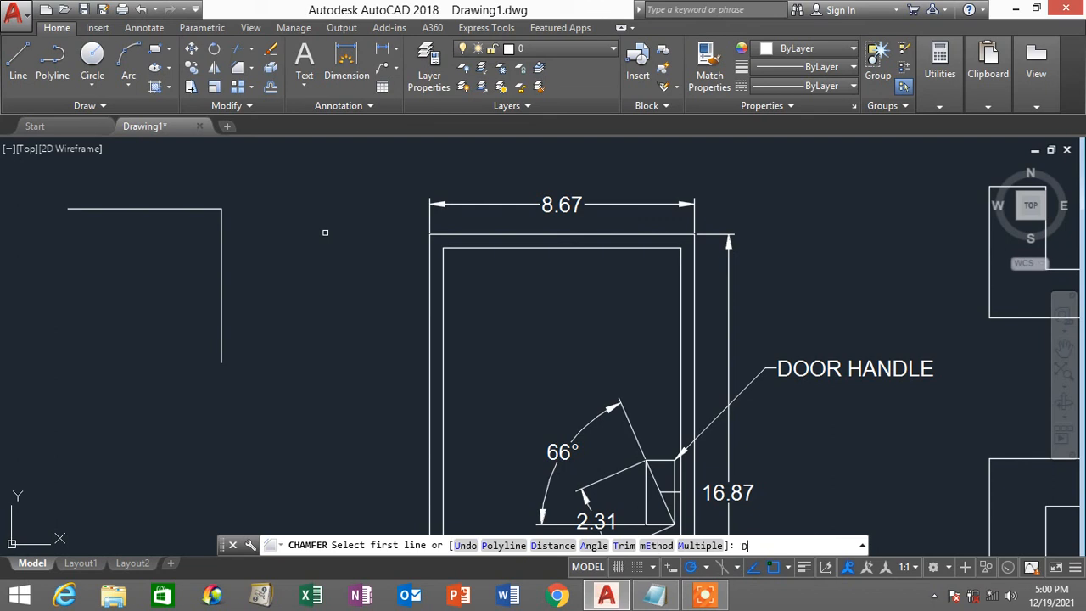
pyautogui.press('Return')
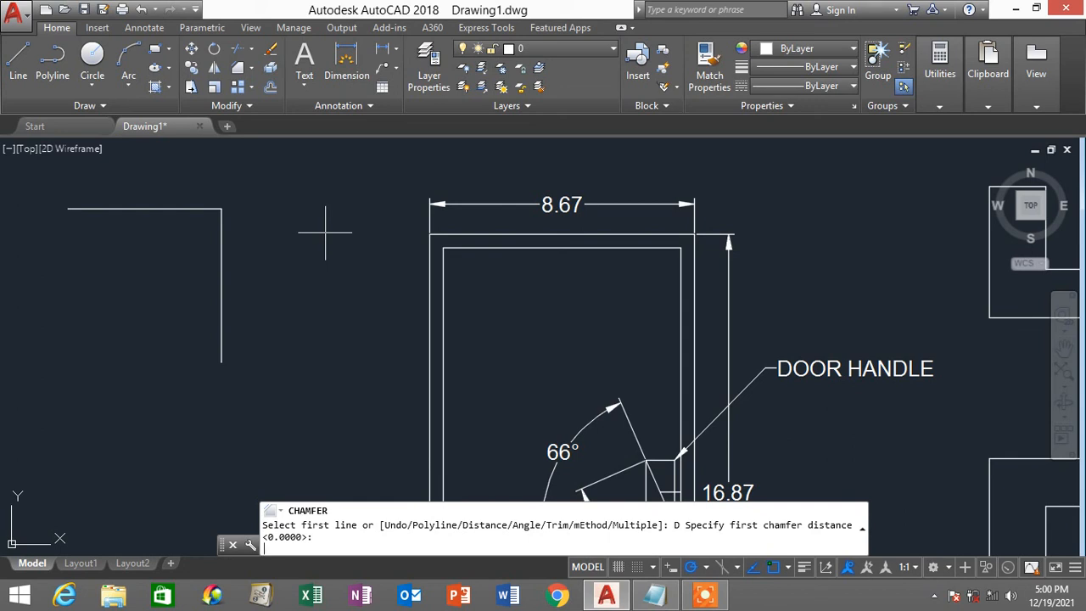
pyautogui.write('1')
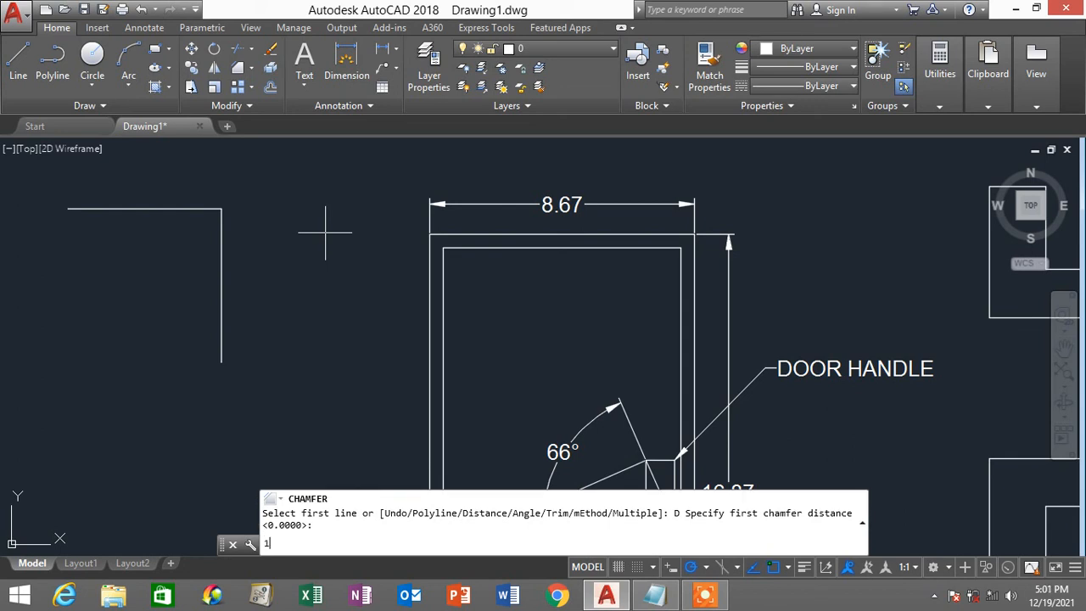
pyautogui.press('Return')
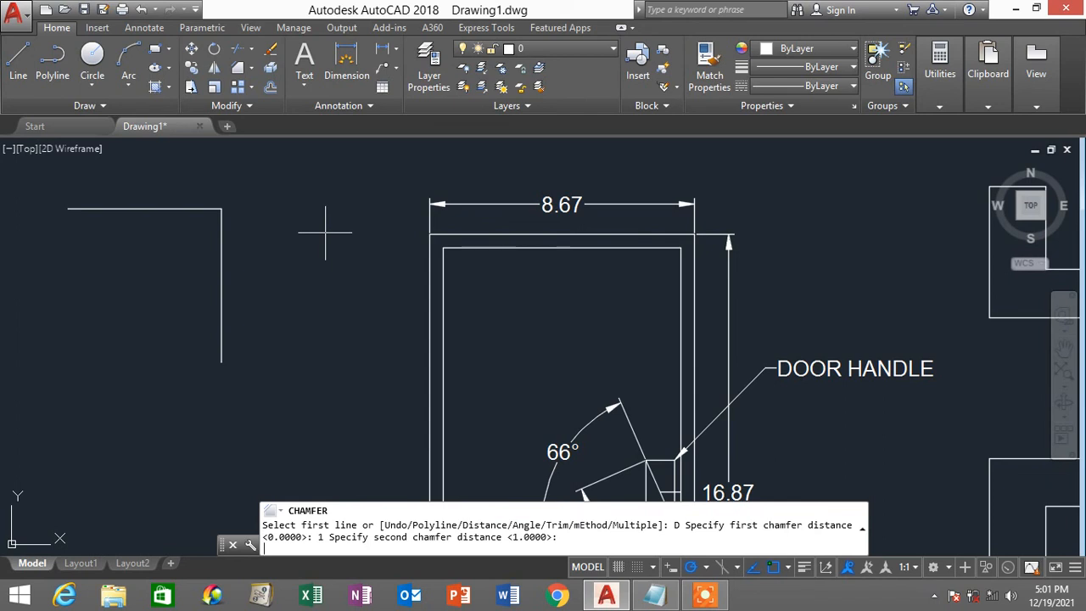
pyautogui.write('2')
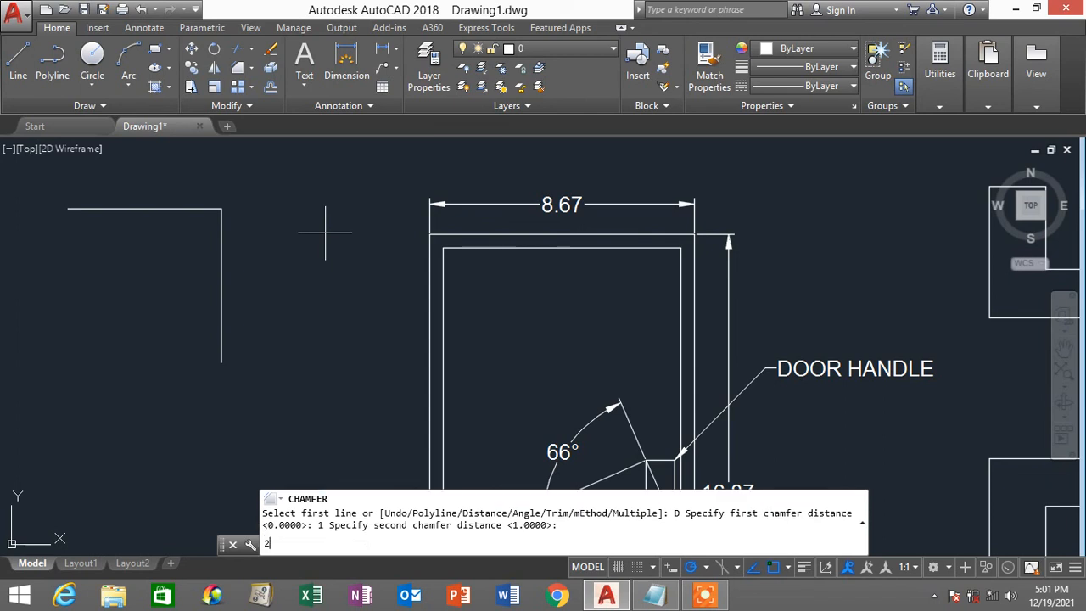
pyautogui.press('Return')
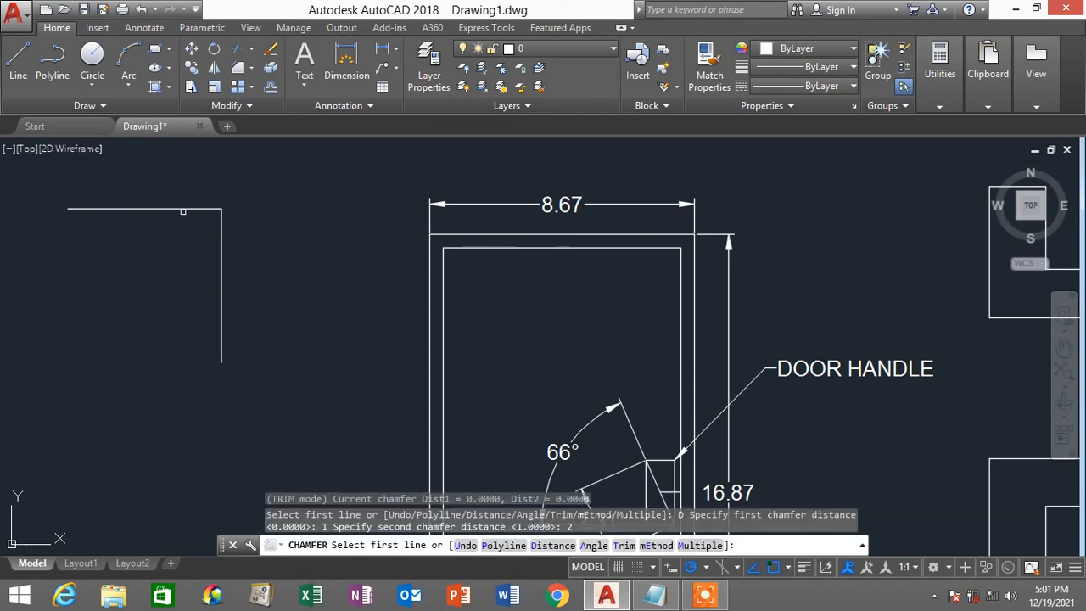
pyautogui.click(183, 209)
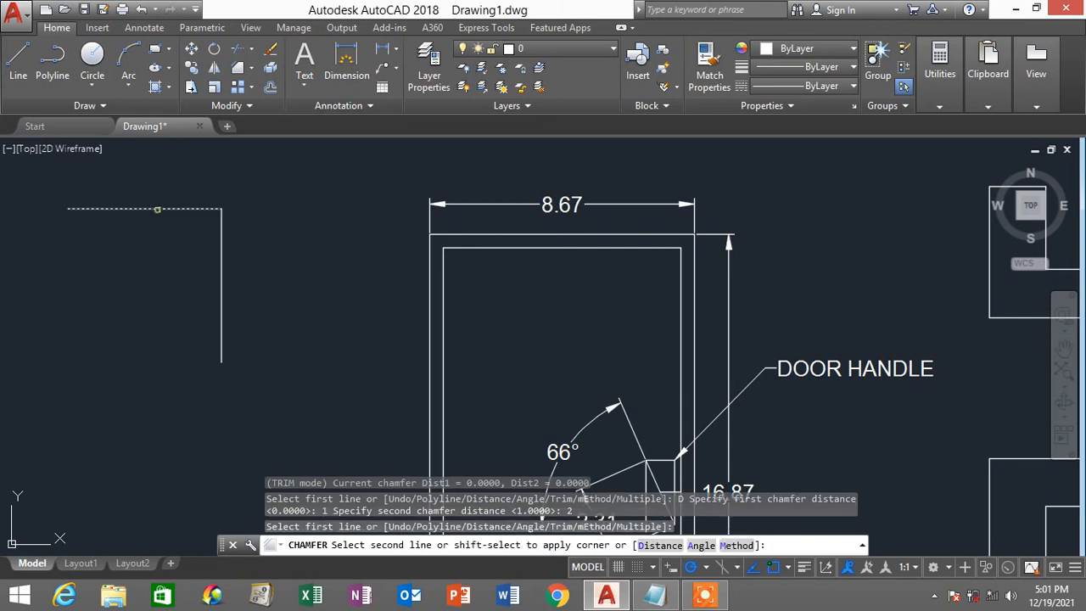
pyautogui.click(223, 262)
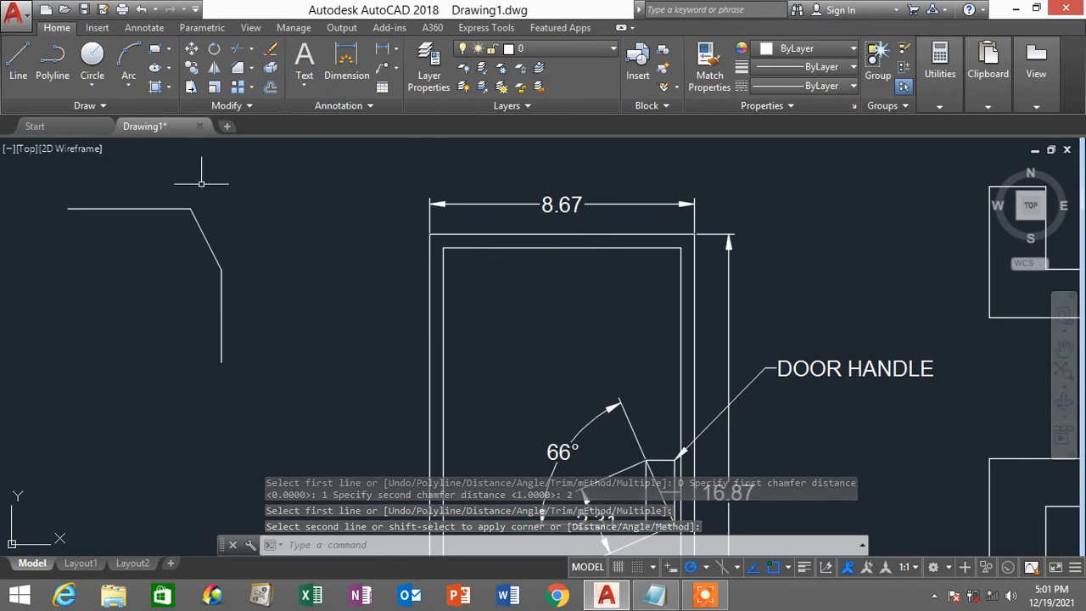
# Step: Add a linear dimension above the chamfer for the horizontal distance between its two endpoints
pyautogui.scroll(2, 197, 206)
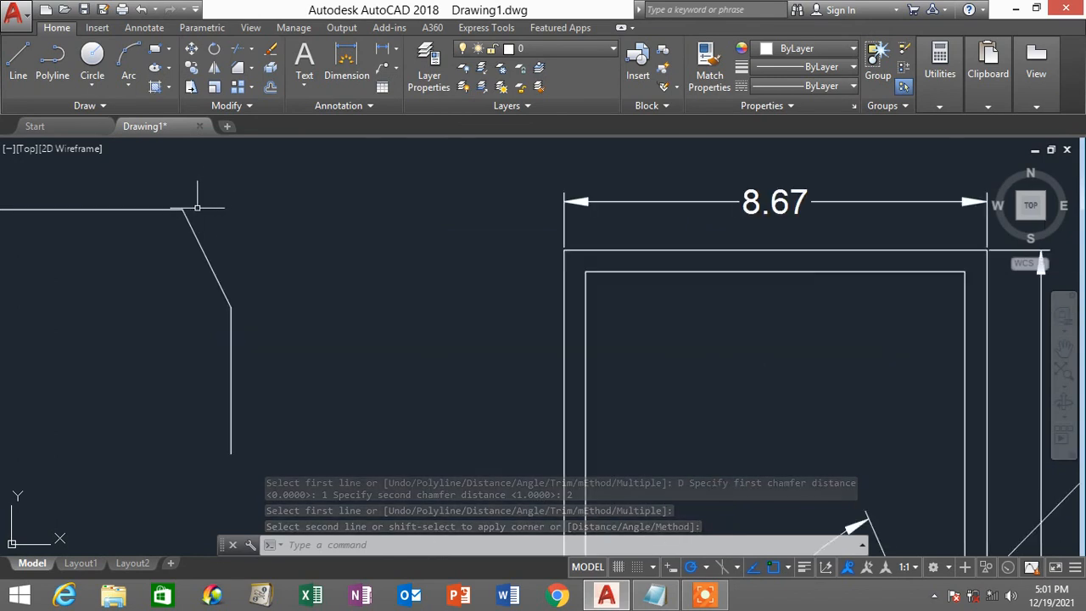
pyautogui.click(146, 28)
pyautogui.click(316, 87)
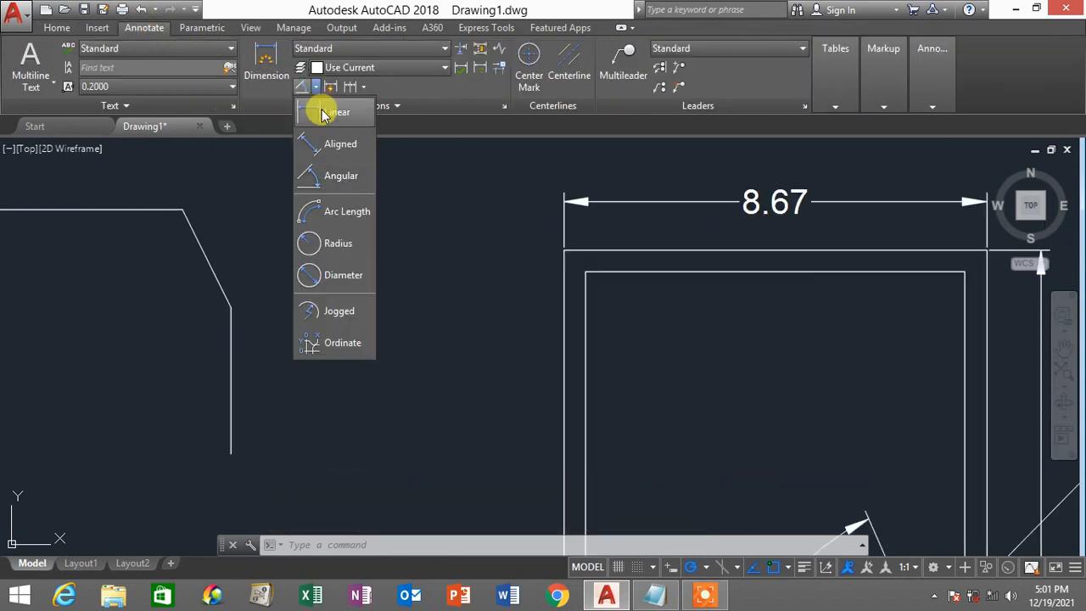
pyautogui.click(314, 109)
pyautogui.click(183, 210)
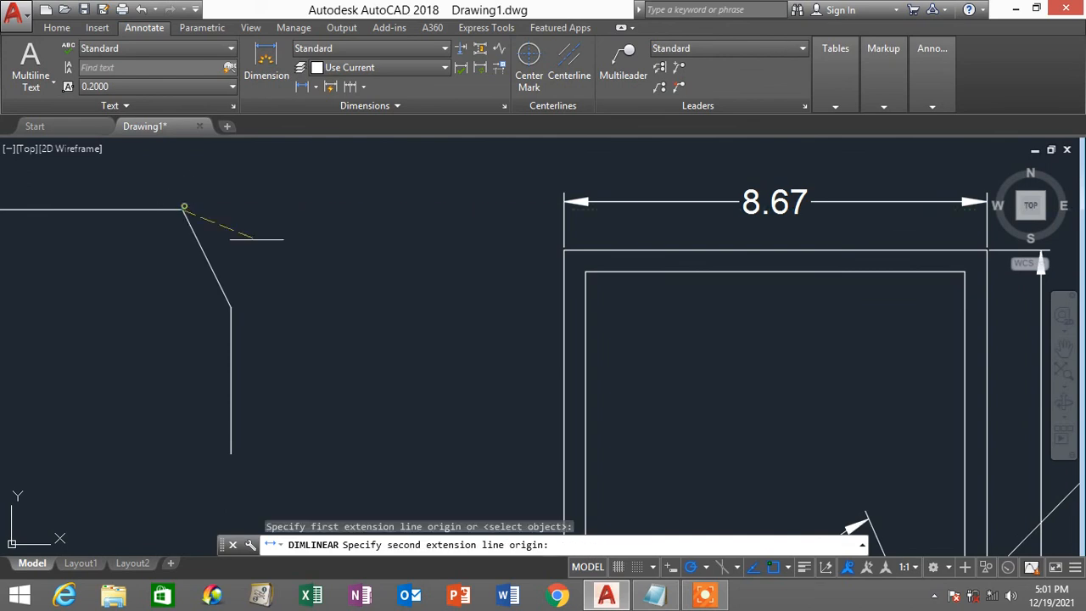
pyautogui.click(231, 304)
pyautogui.click(242, 174)
pyautogui.scroll(1, 241, 174)
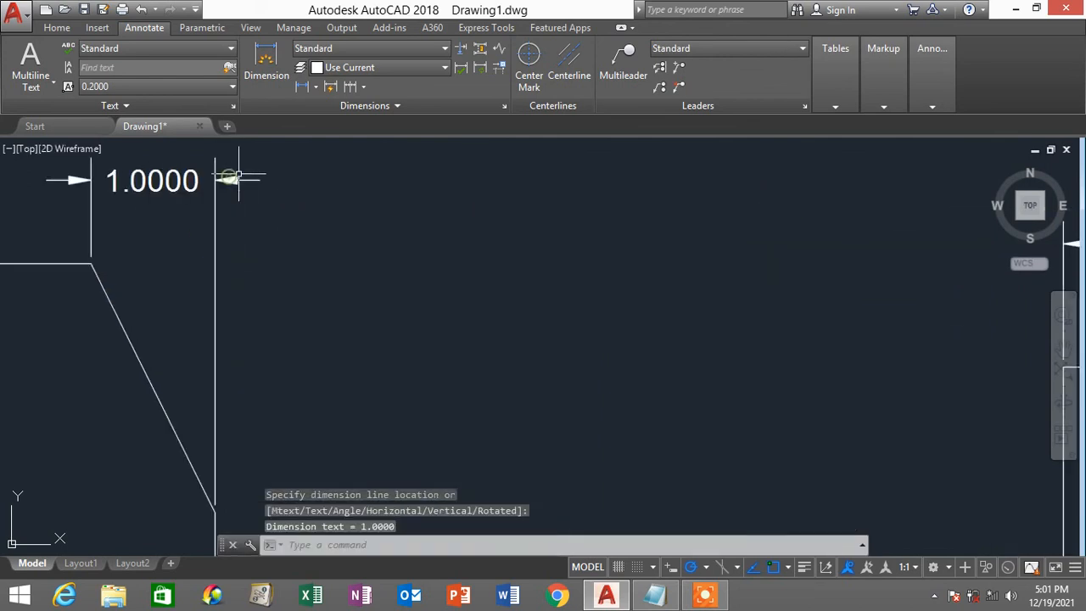
pyautogui.scroll(1, 319, 219)
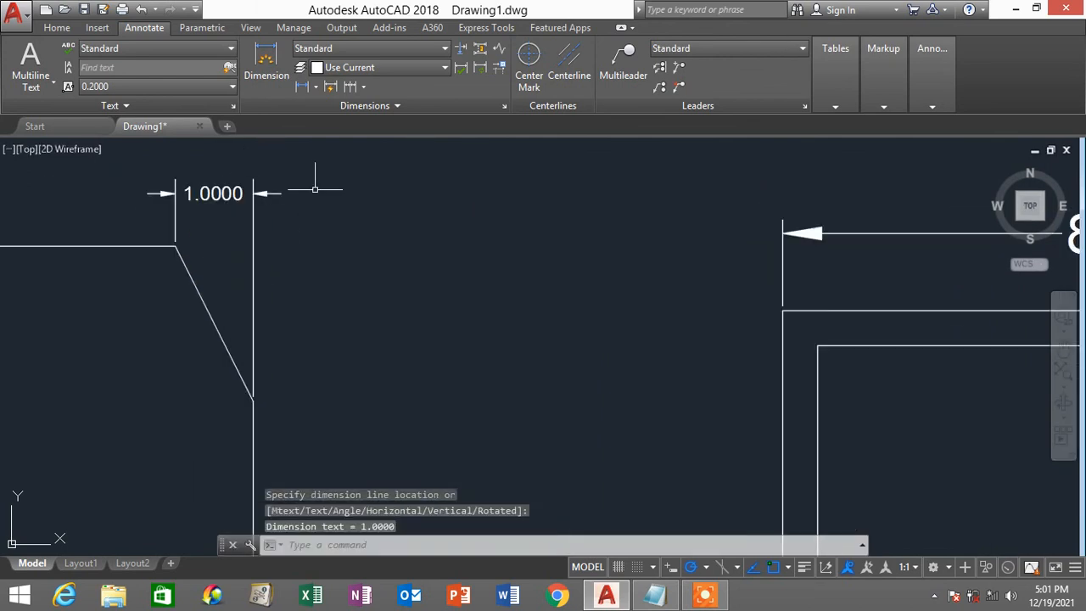
# Step: Add a linear dimension beside the chamfer, on the door side, for the vertical distance between its endpoints
pyautogui.click(314, 88)
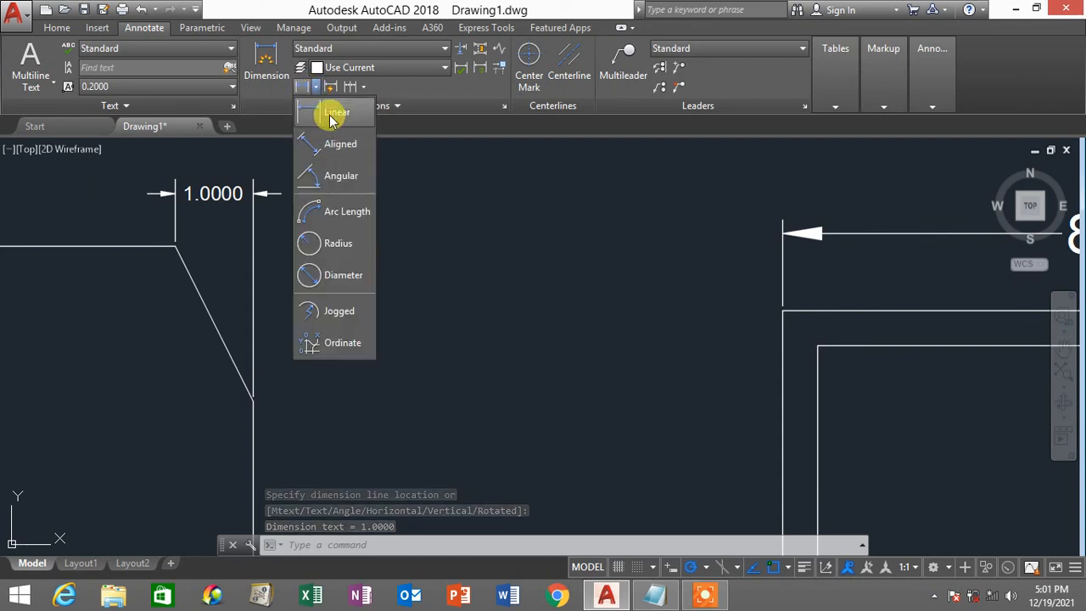
pyautogui.click(327, 112)
pyautogui.click(178, 246)
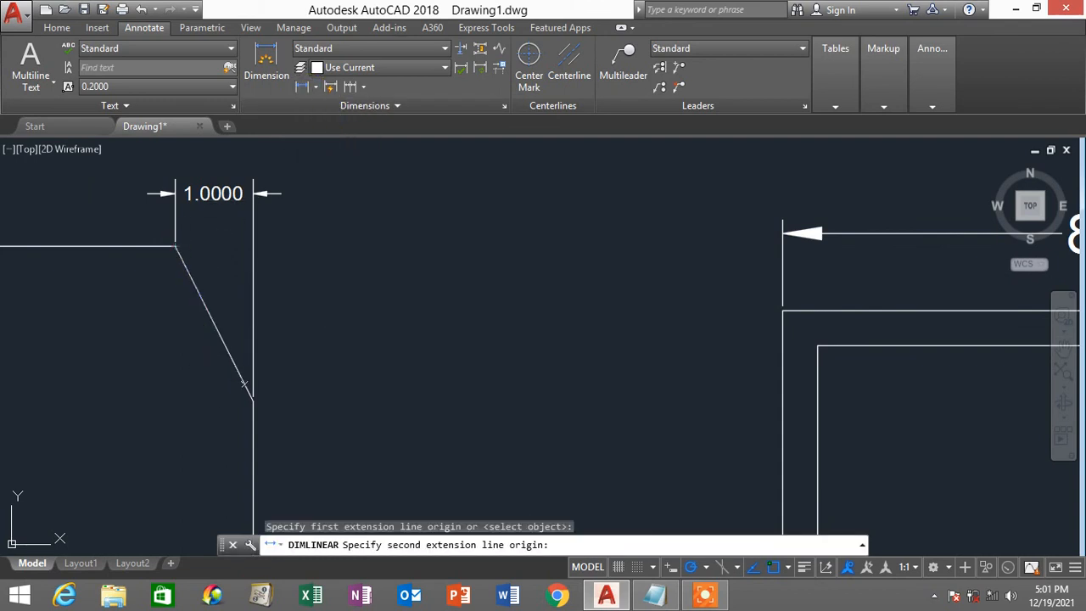
pyautogui.click(252, 400)
pyautogui.click(352, 396)
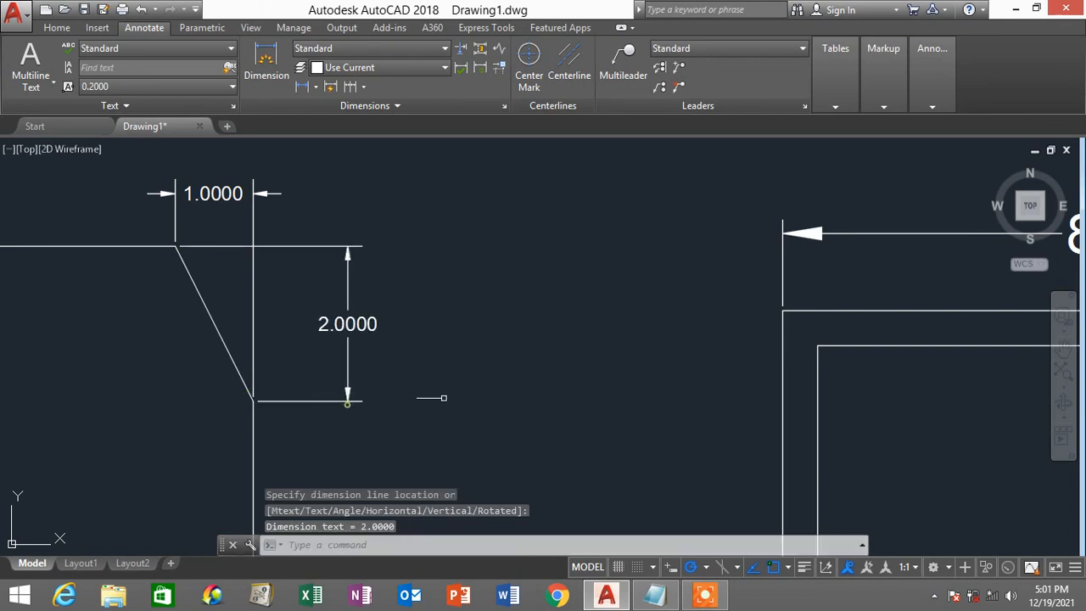
pyautogui.scroll(-2, 446, 374)
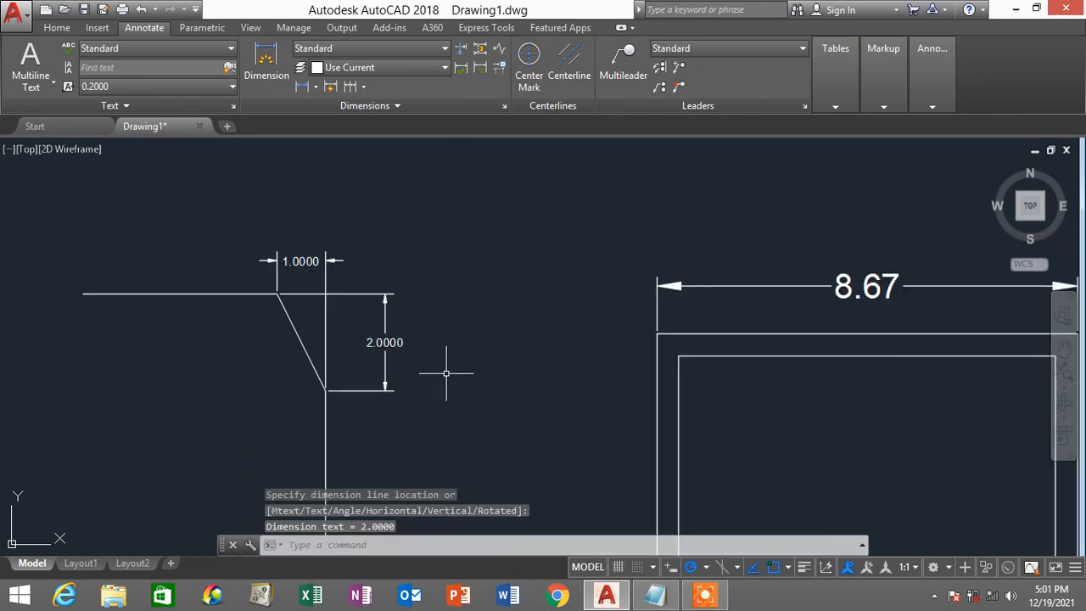
# Step: Erase the chamfered lines together with their two linear dimensions beside the door drawing
pyautogui.scroll(-3, 446, 374)
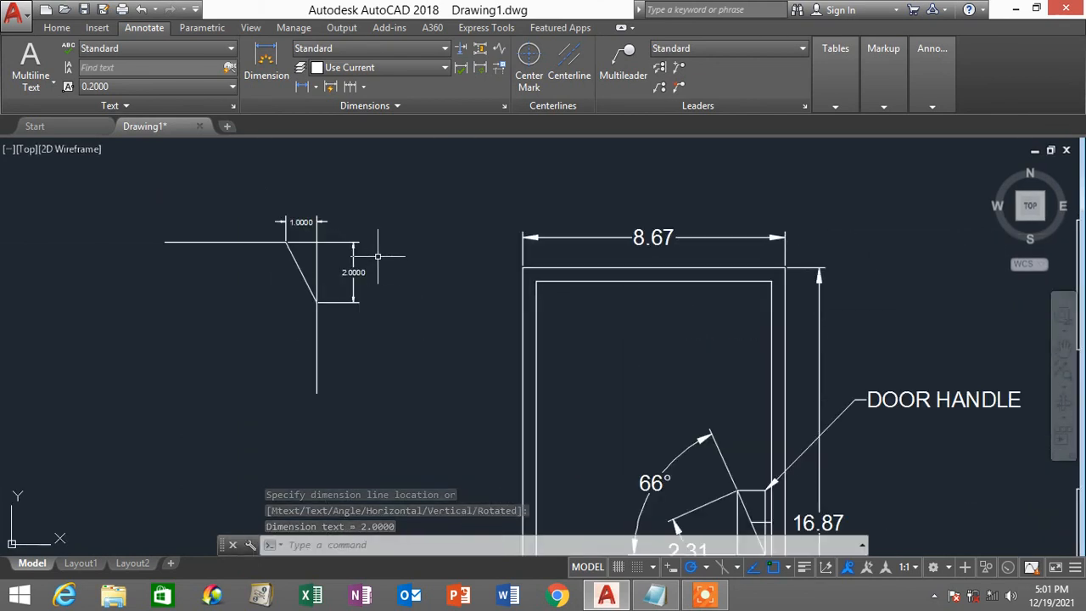
pyautogui.click(56, 28)
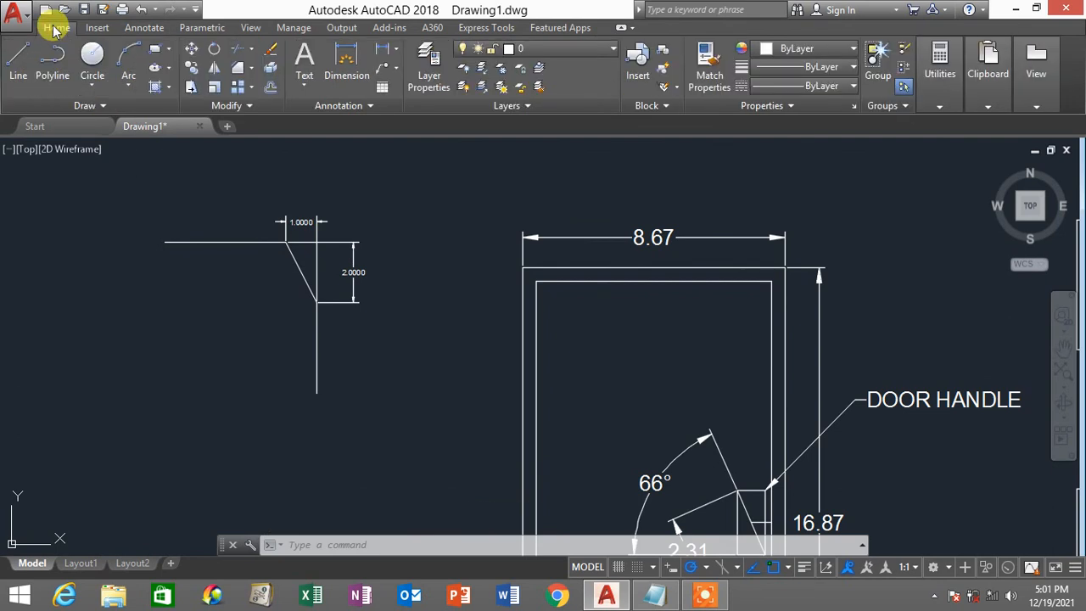
pyautogui.click(417, 386)
pyautogui.click(175, 197)
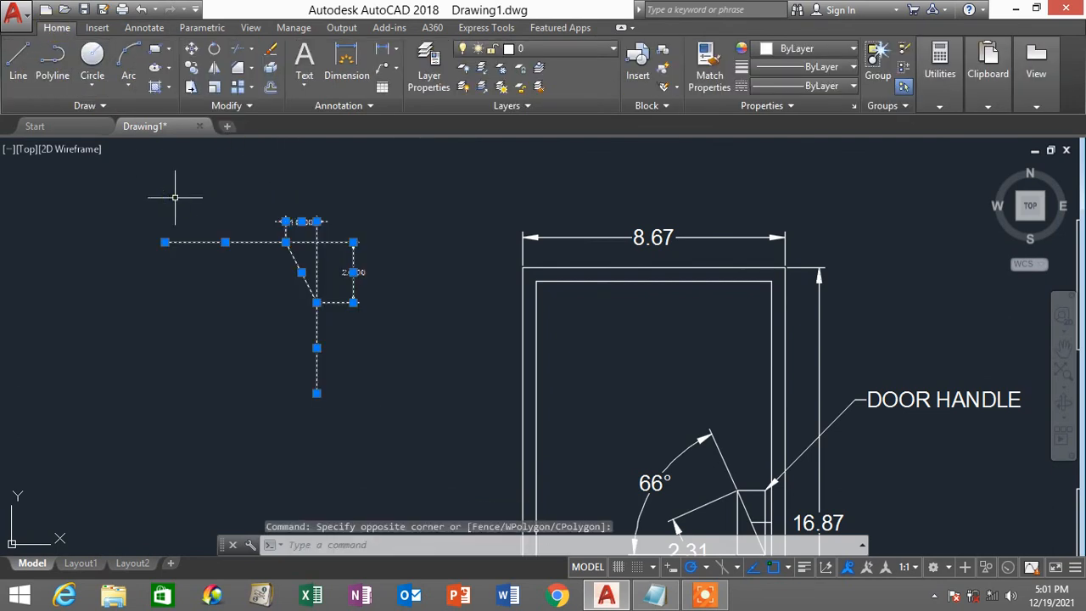
pyautogui.press('Delete')
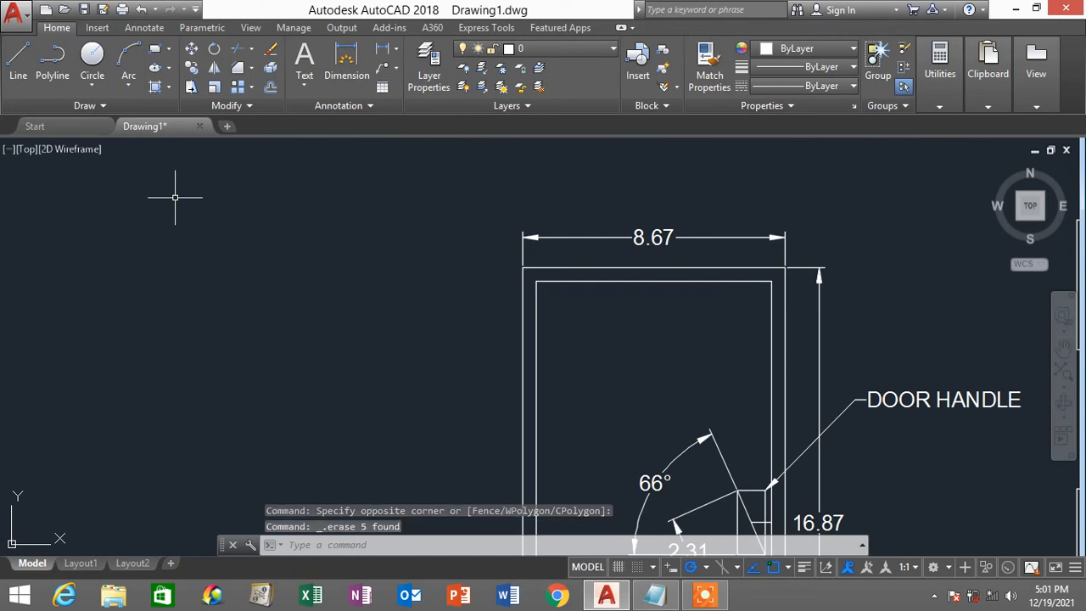
# Step: Highlight the shortcut commands heading and the POL = POLYGON entry in the Notepad list, and return to the AutoCAD drawing
pyautogui.click(252, 87)
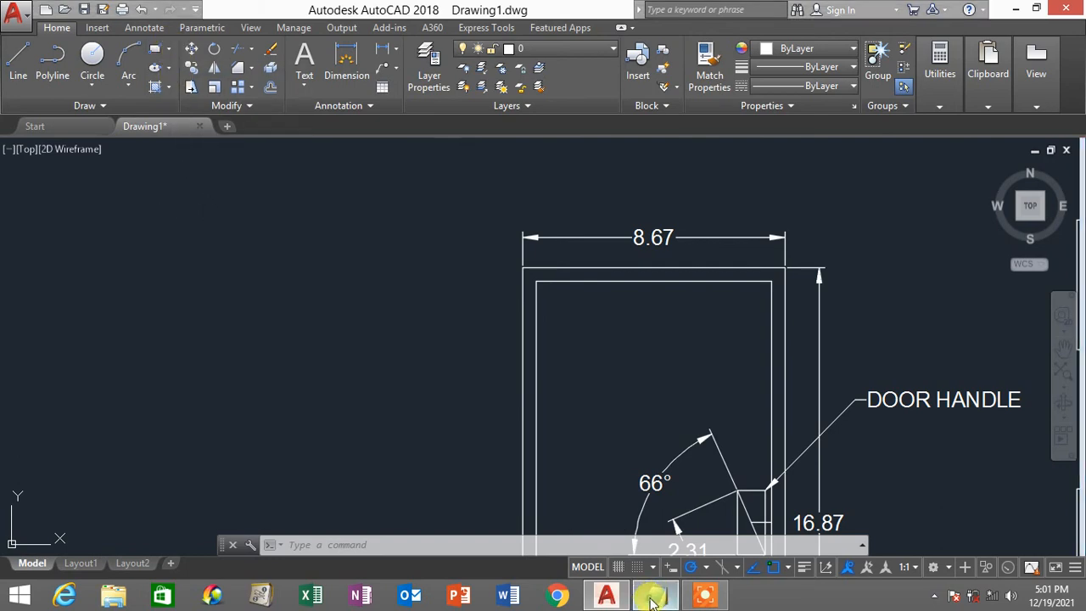
pyautogui.click(665, 599)
pyautogui.scroll(-2, 289, 393)
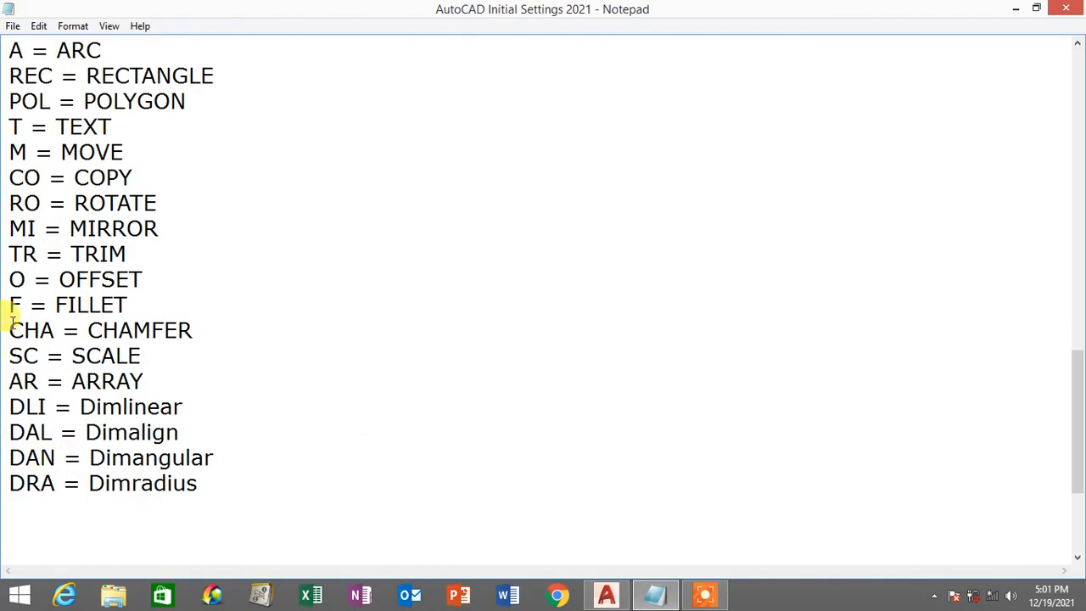
pyautogui.scroll(3, 75, 202)
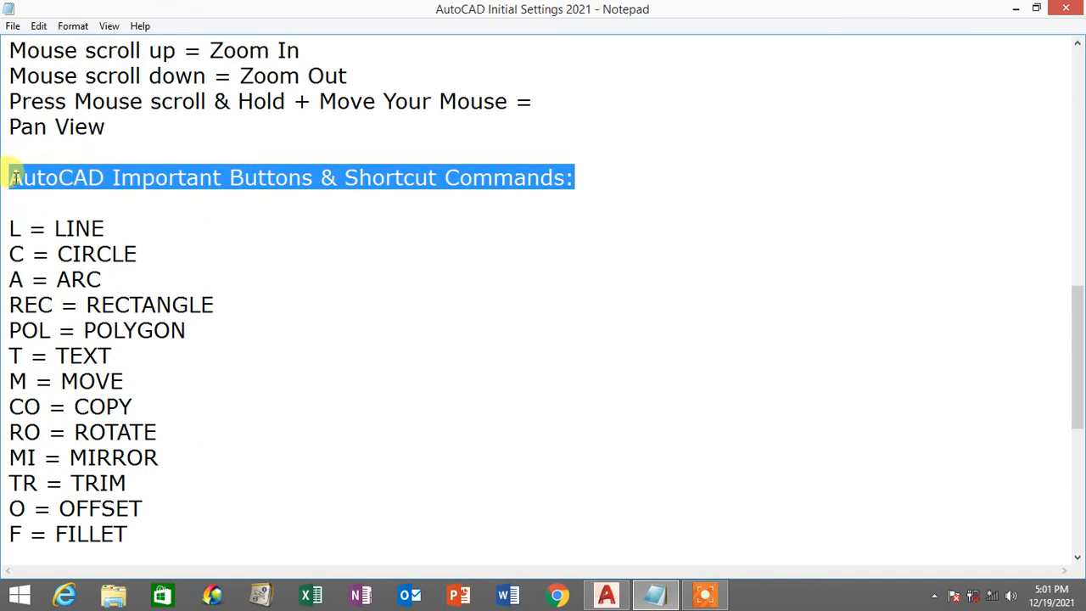
pyautogui.moveTo(10, 177); pyautogui.dragTo(642, 177)
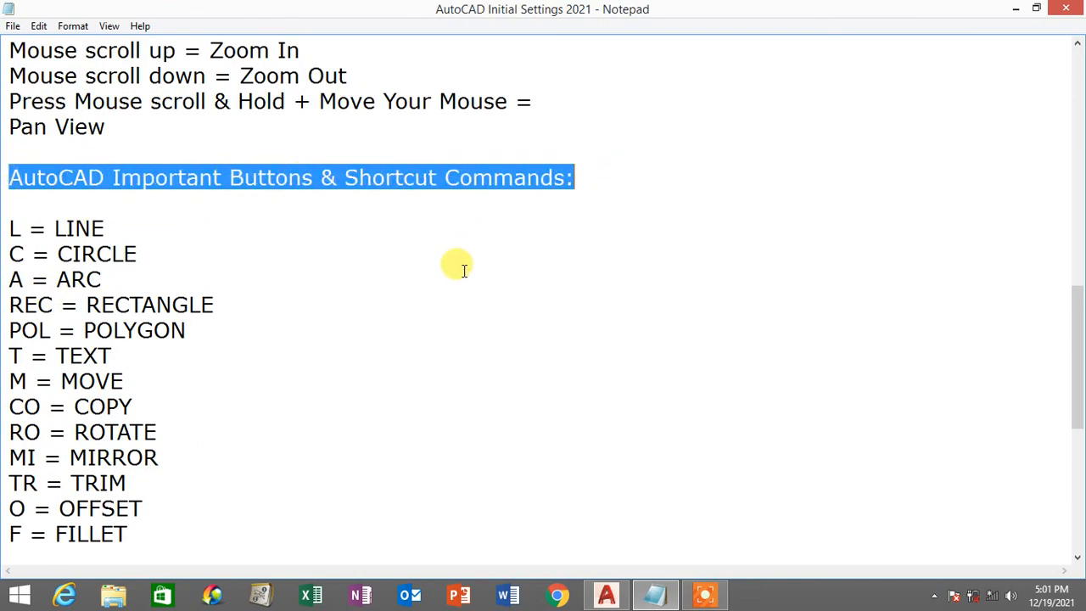
pyautogui.scroll(-1, 455, 263)
pyautogui.moveTo(10, 254); pyautogui.dragTo(247, 246)
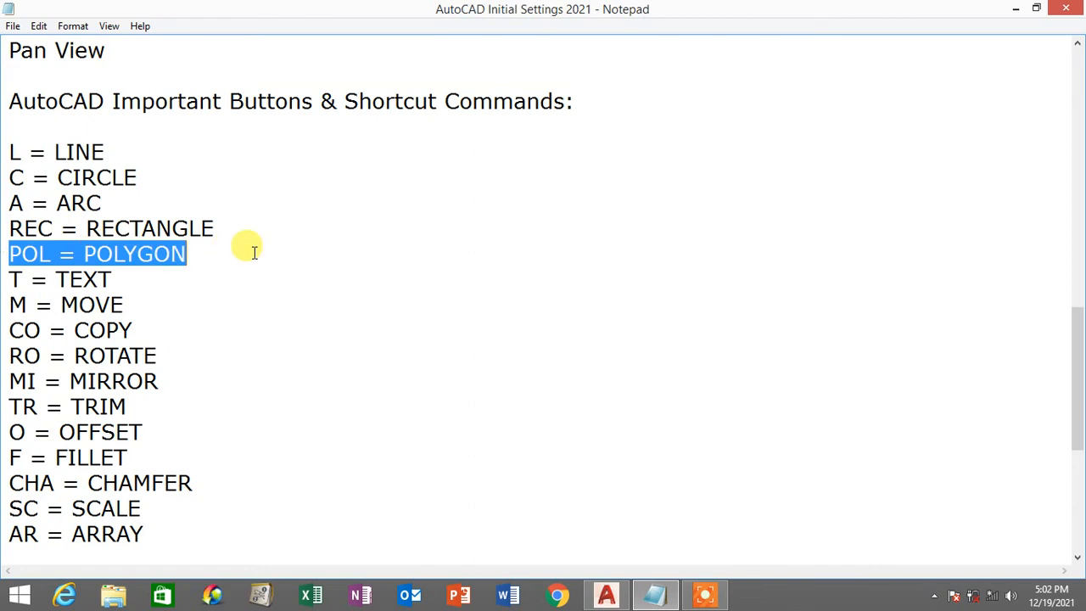
pyautogui.click(1018, 7)
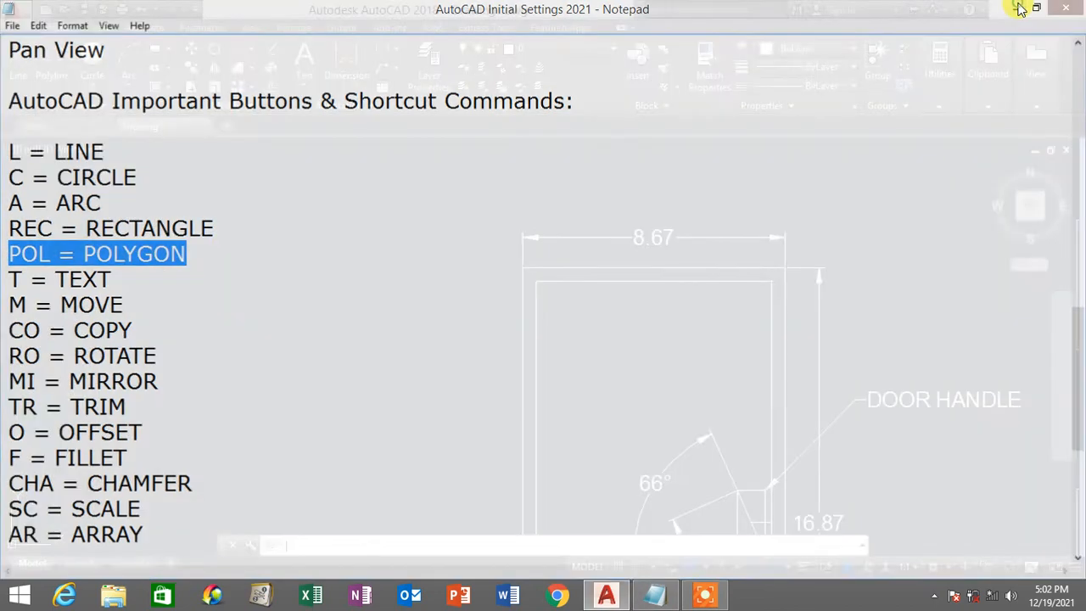
pyautogui.click(173, 53)
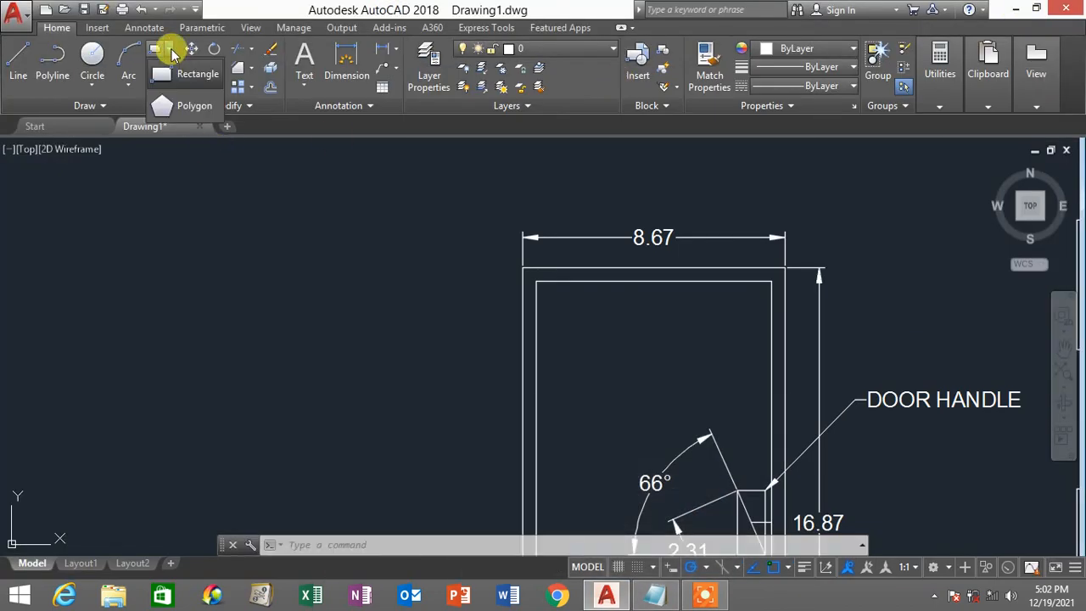
pyautogui.click(186, 111)
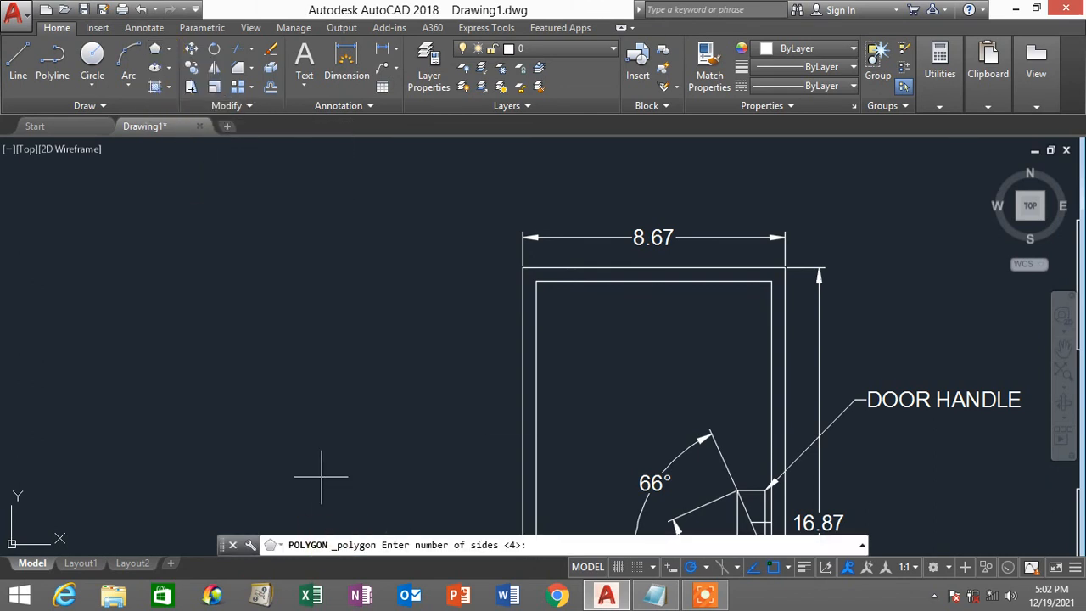
pyautogui.press('Escape')
pyautogui.press('Escape')
pyautogui.press('Escape')
# Step: Draw a 6-sided polygon inscribed in a circle of about 2.6 radius in the empty area beside the door, using the POL alias
pyautogui.write('p')
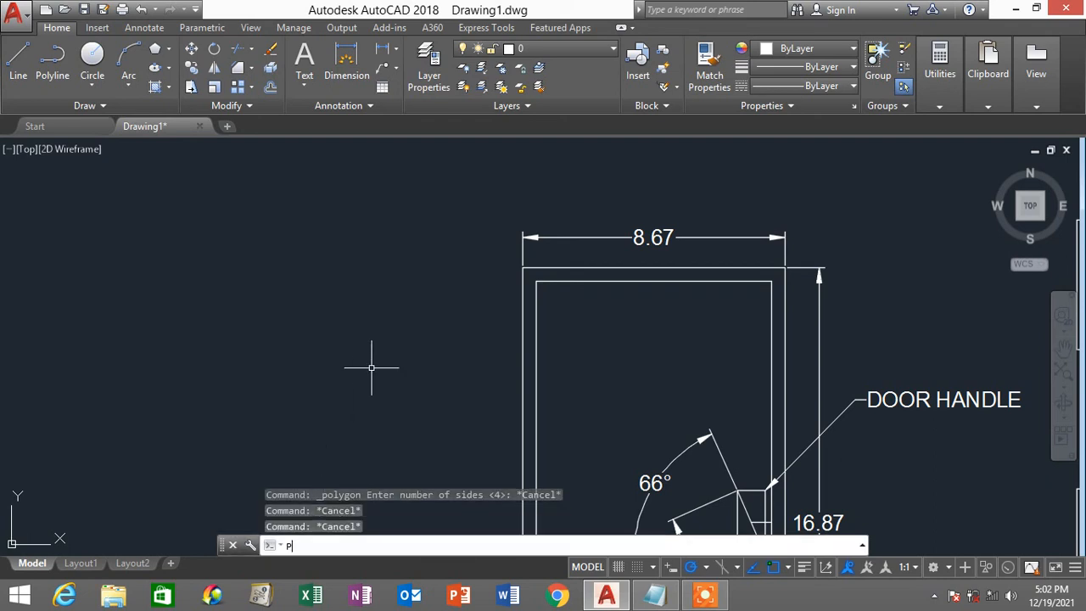
pyautogui.write('ol')
pyautogui.press('Return')
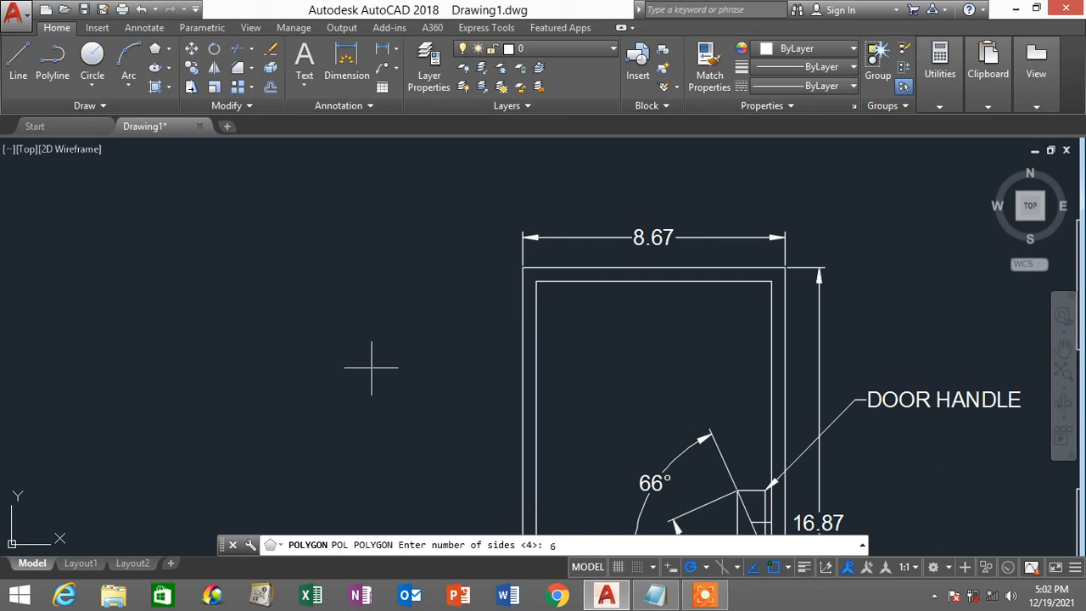
pyautogui.press('Return')
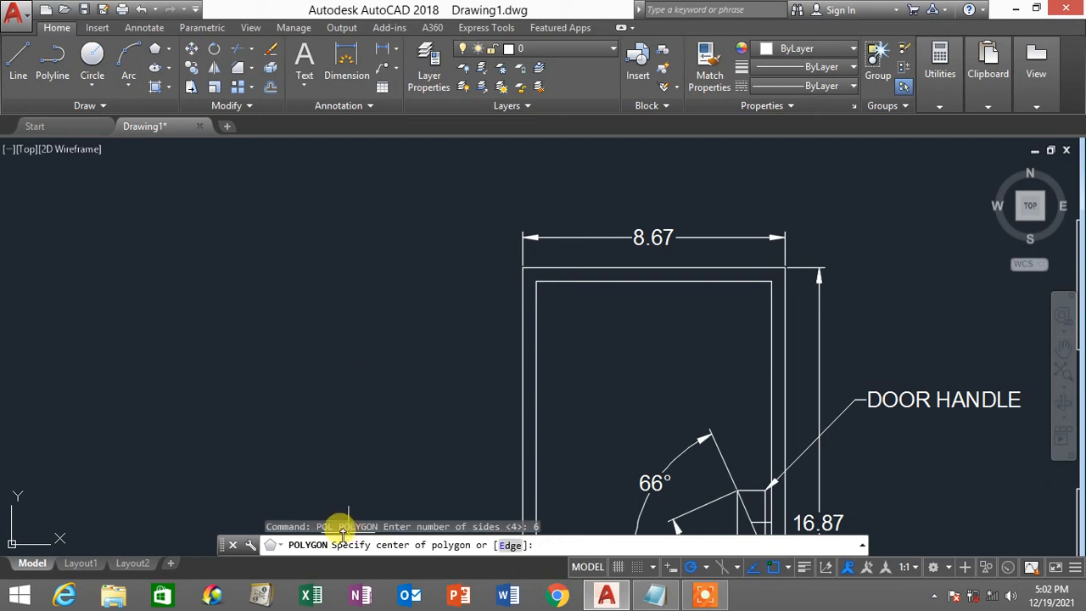
pyautogui.click(276, 331)
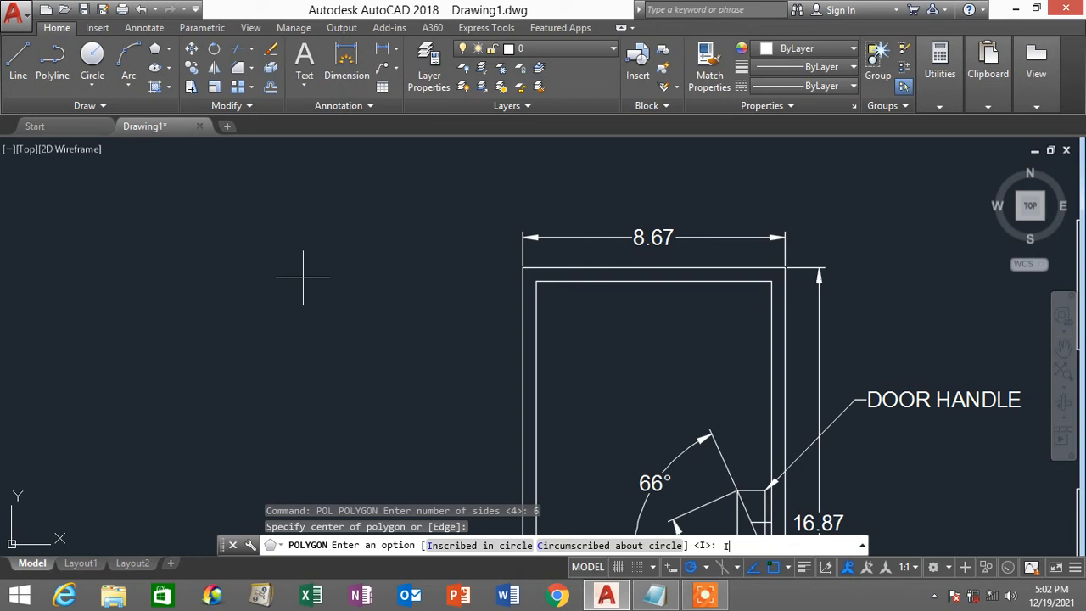
pyautogui.press('Return')
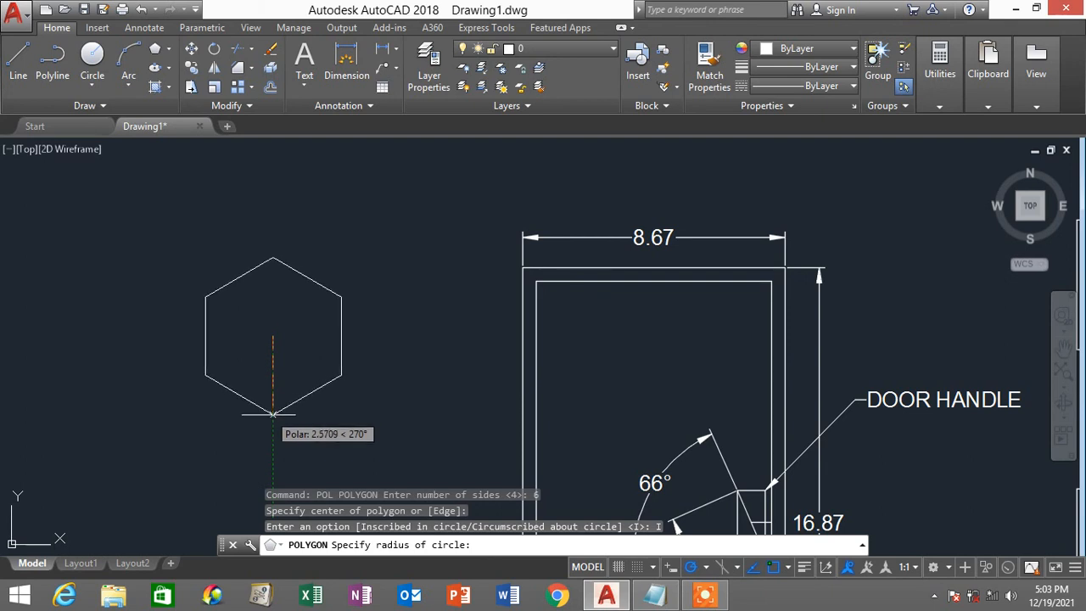
pyautogui.click(273, 414)
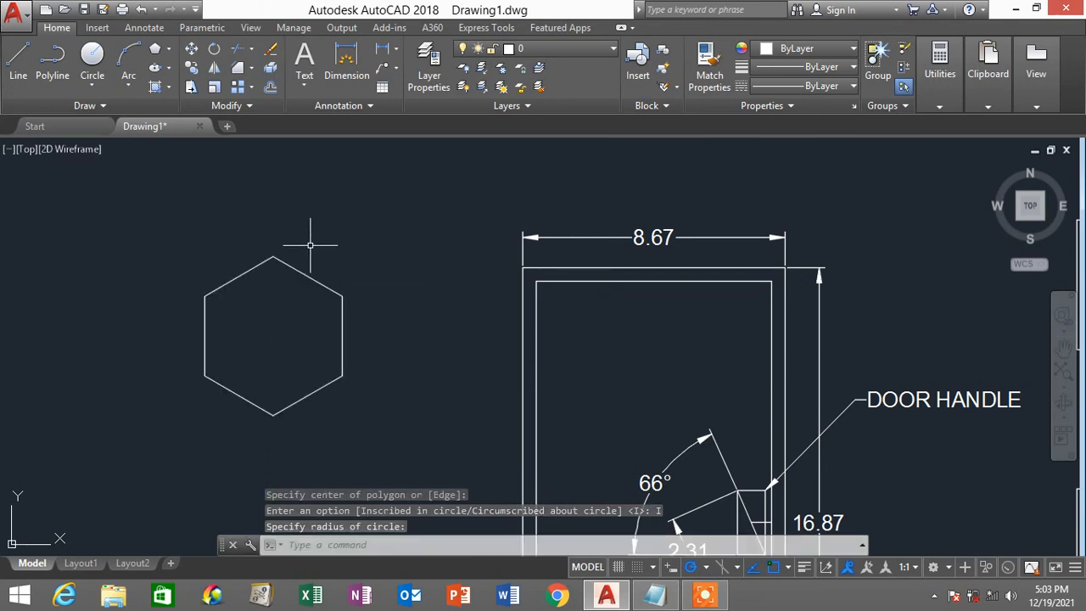
# Step: Draw a small, thin horizontal rectangle crossing the hexagon's left vertical edge, above its midpoint
pyautogui.scroll(3, 310, 242)
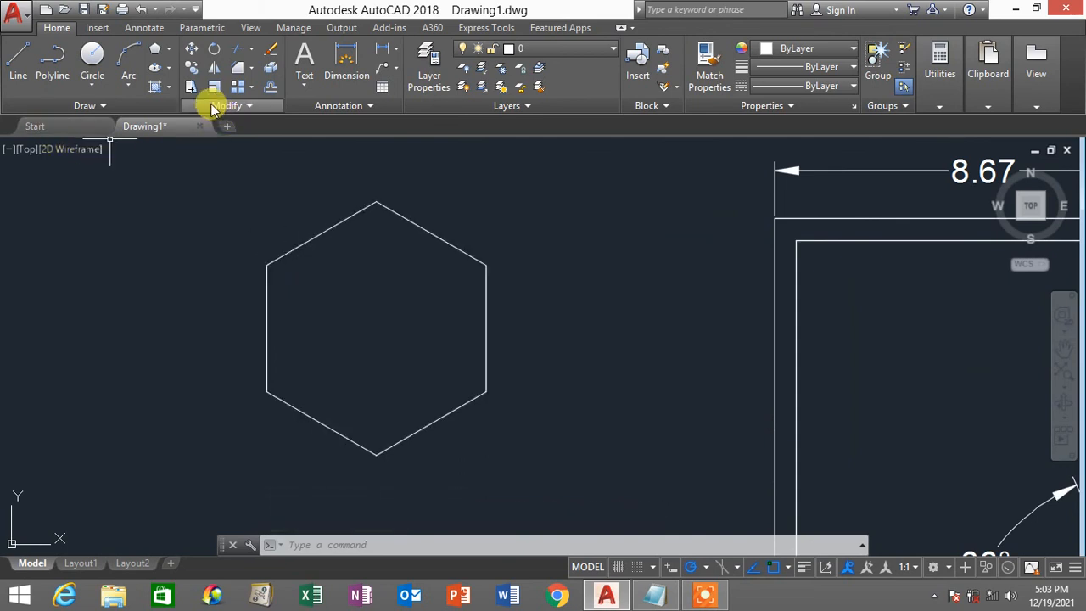
pyautogui.click(168, 51)
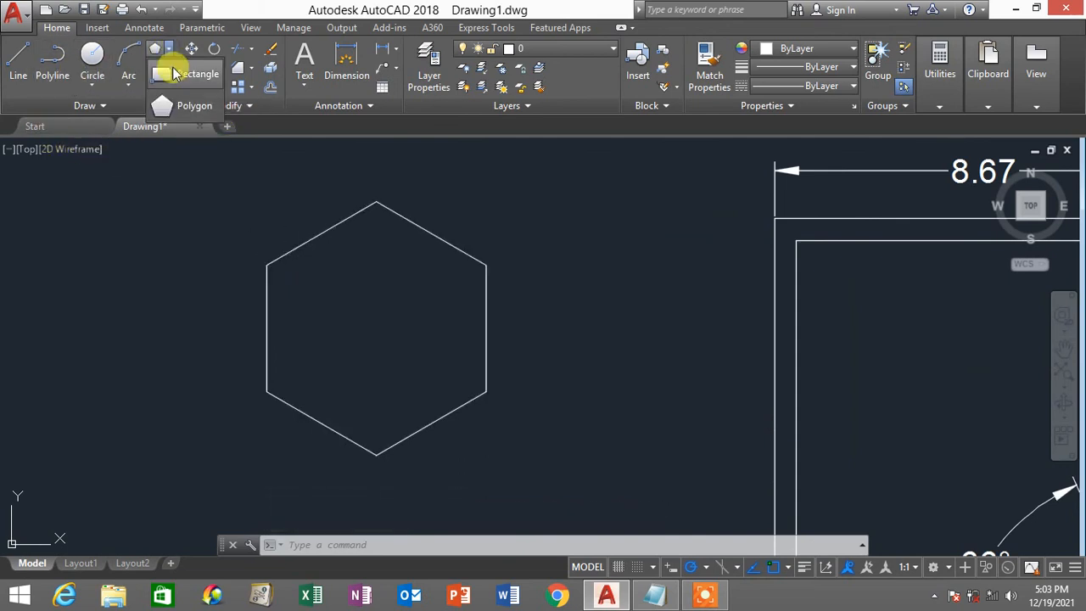
pyautogui.click(174, 71)
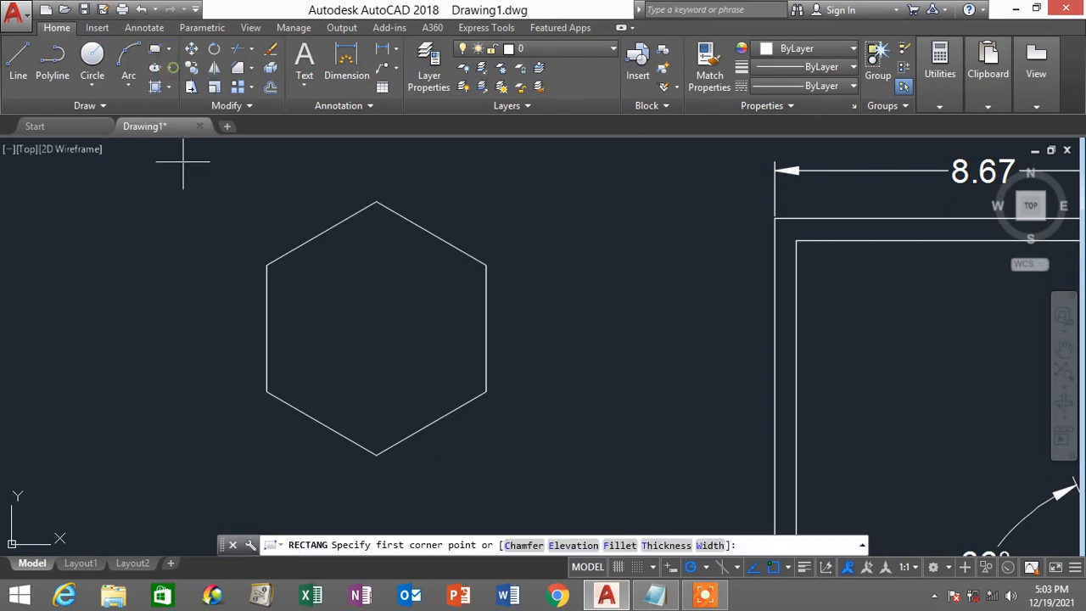
pyautogui.click(206, 292)
pyautogui.click(288, 303)
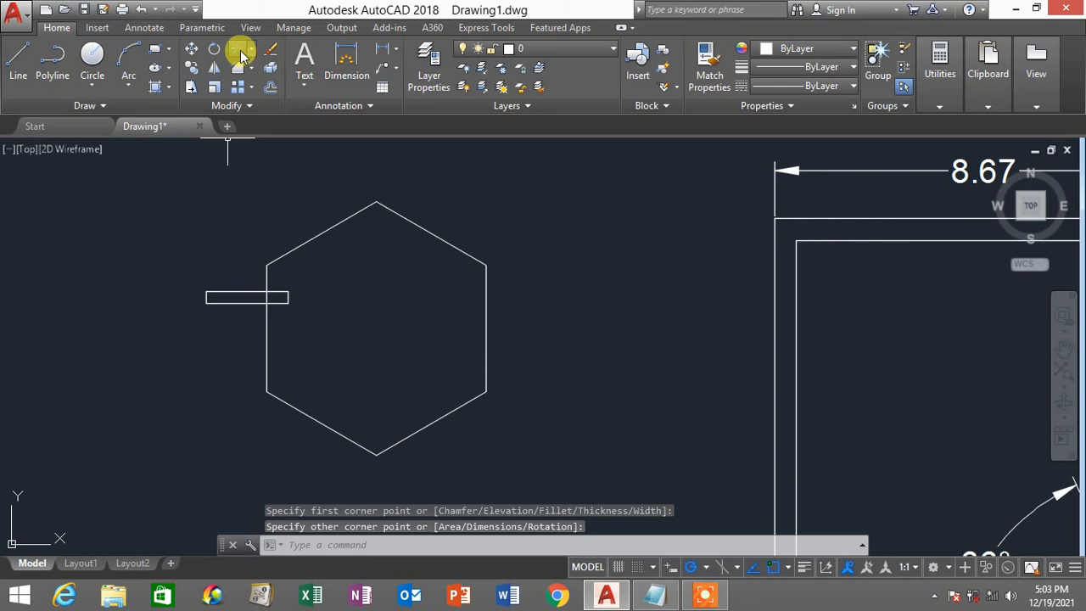
# Step: Highlight the TR alias for Trim in the Notepad shortcut list, and return to the AutoCAD drawing
pyautogui.click(658, 598)
pyautogui.scroll(-1, 272, 359)
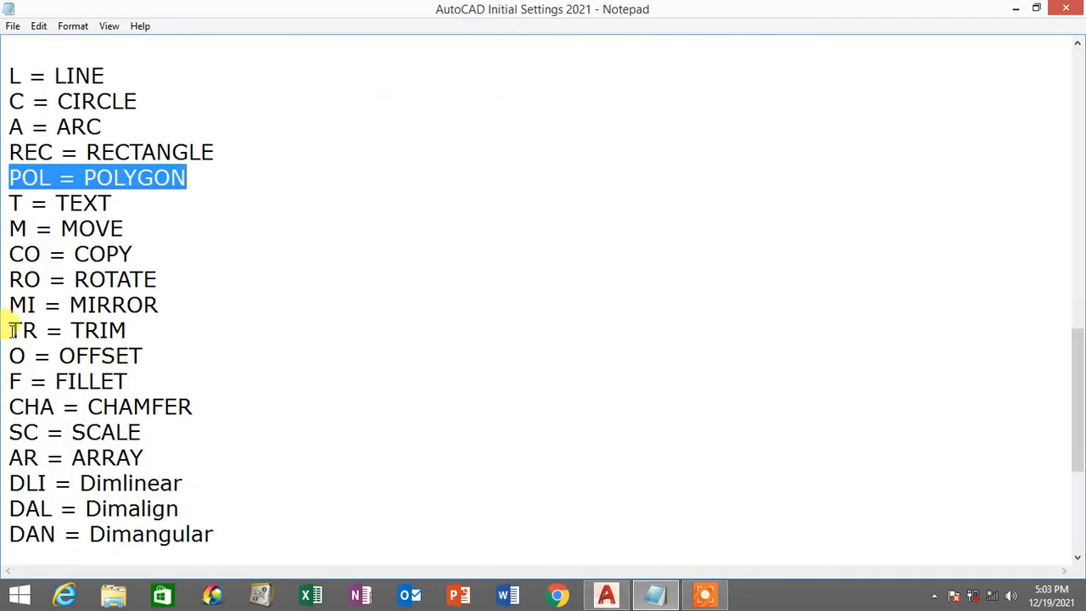
pyautogui.moveTo(10, 330); pyautogui.dragTo(38, 330)
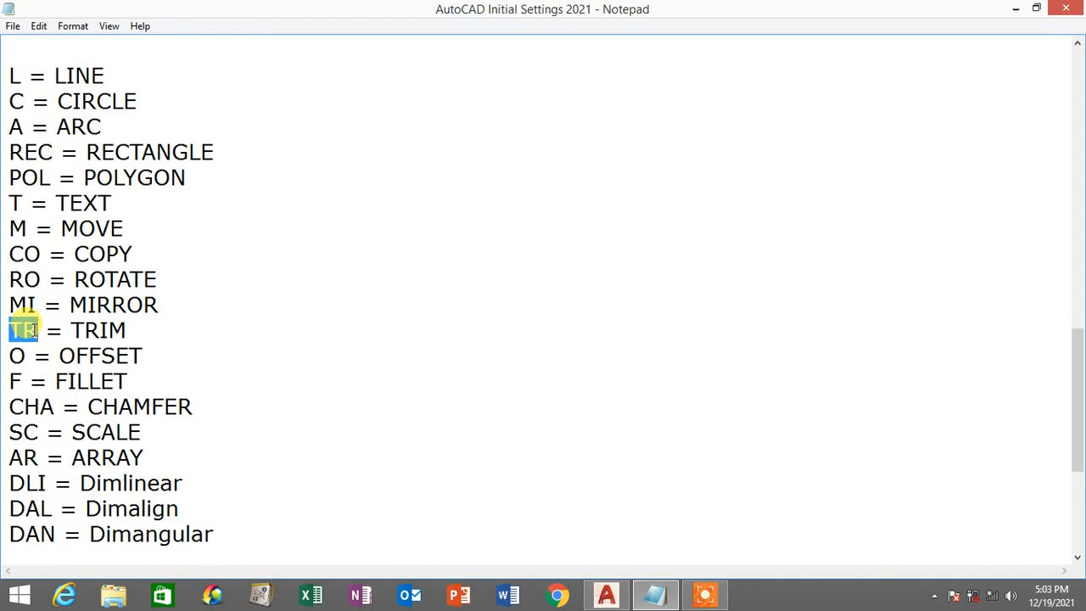
pyautogui.click(1023, 9)
# Step: Trim the rectangle's horizontal lines inside the hexagon using the TR alias, and erase the leftover short vertical segment
pyautogui.write('TR')
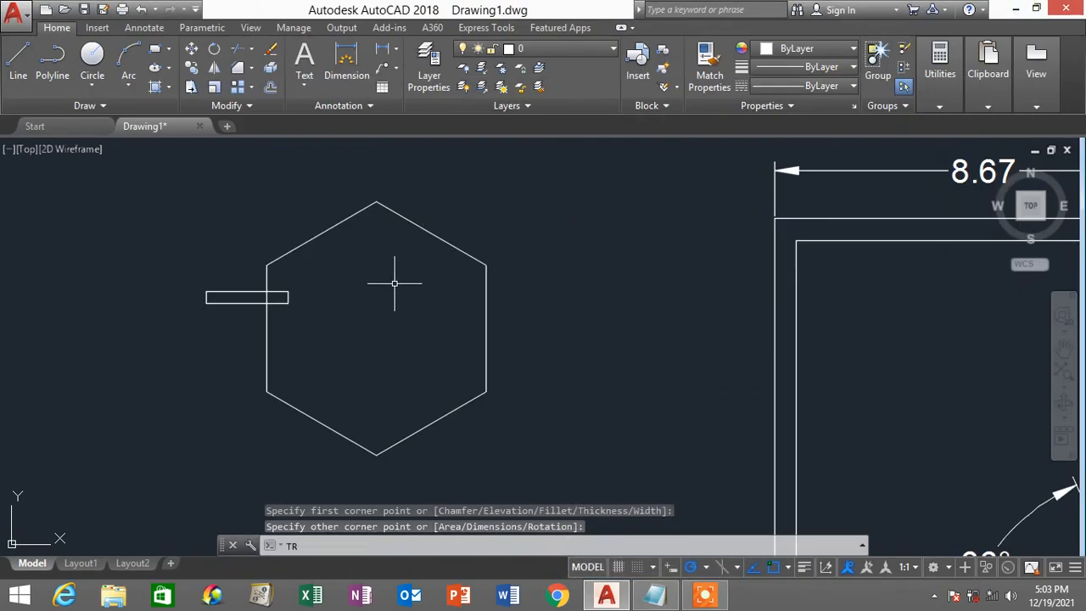
pyautogui.press('Return')
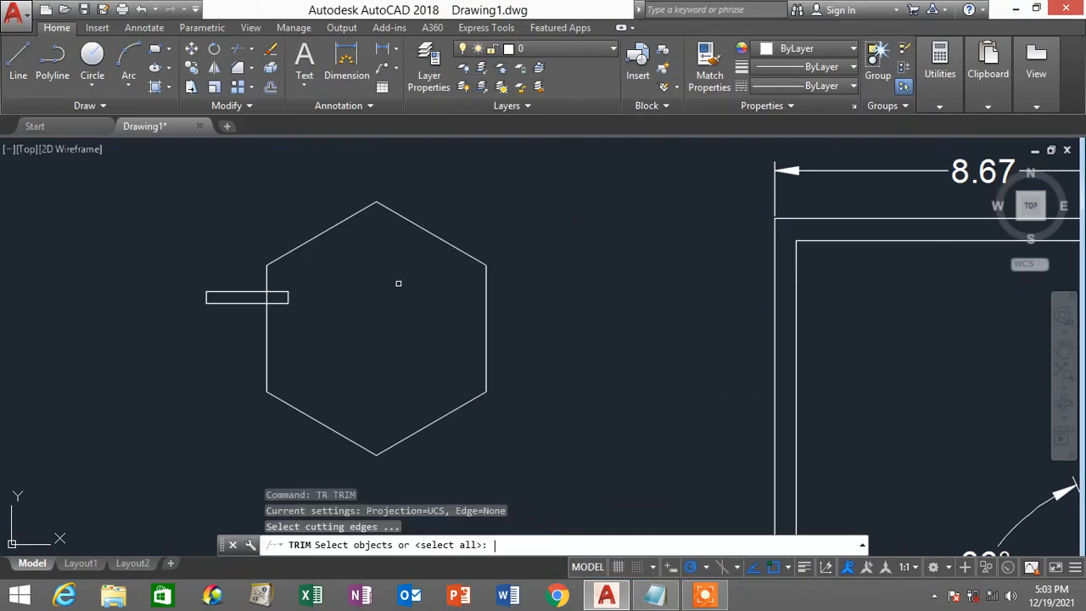
pyautogui.press('Return')
pyautogui.click(321, 336)
pyautogui.click(273, 269)
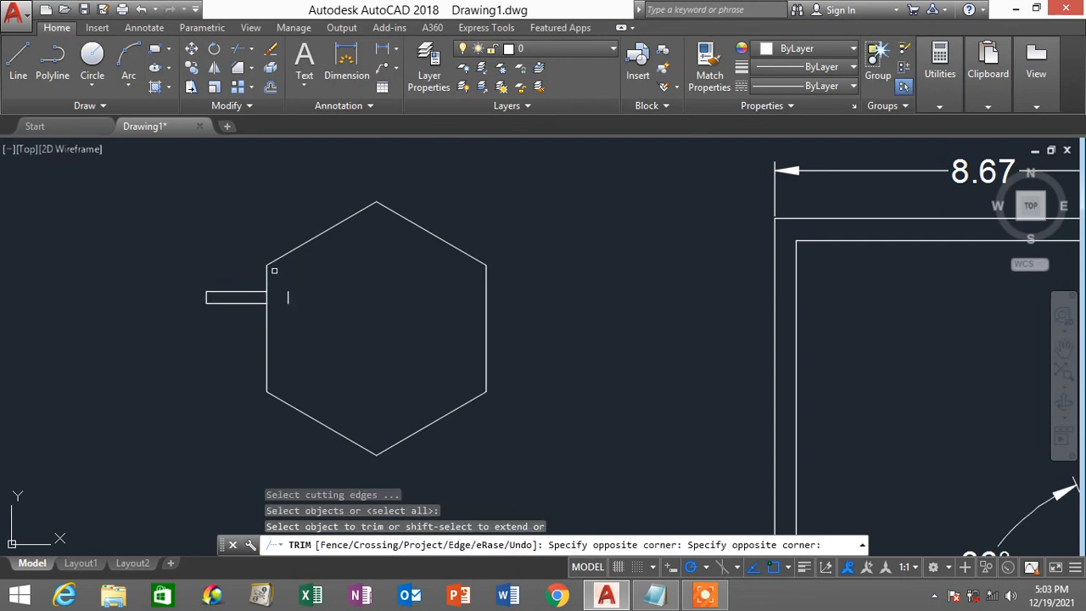
pyautogui.press('Escape')
pyautogui.press('Escape')
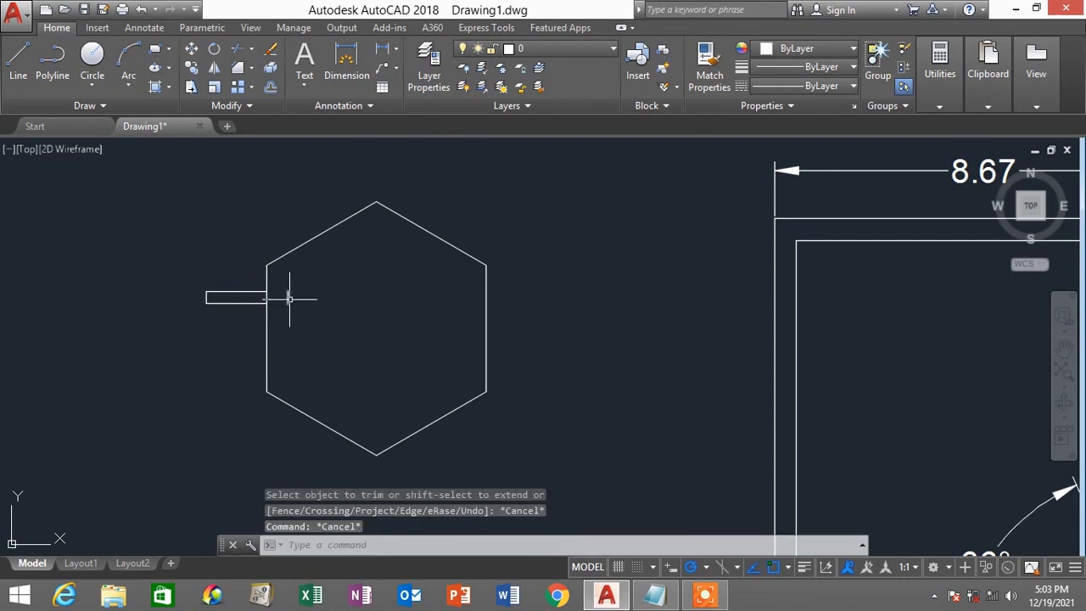
pyautogui.click(288, 299)
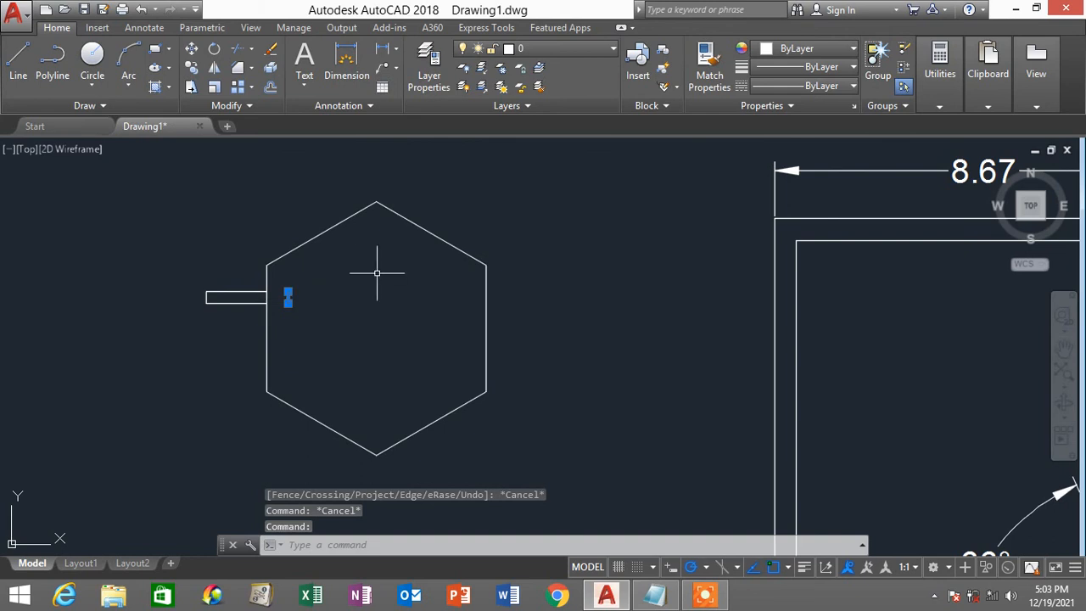
pyautogui.press('Delete')
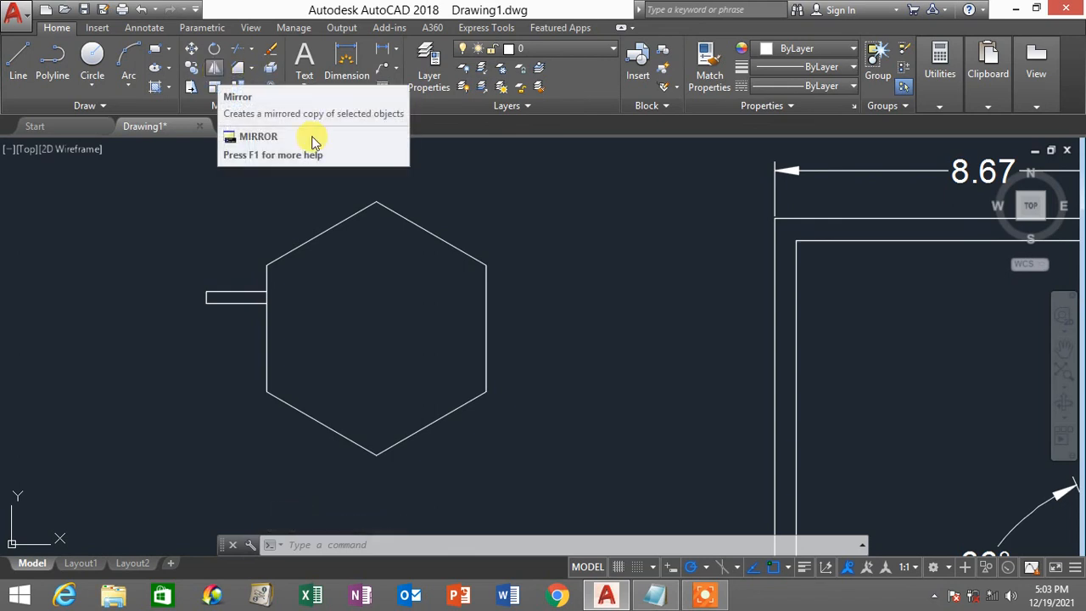
# Step: Highlight the MI alias for Mirror in the Notepad shortcut list, and return to the AutoCAD drawing
pyautogui.click(647, 598)
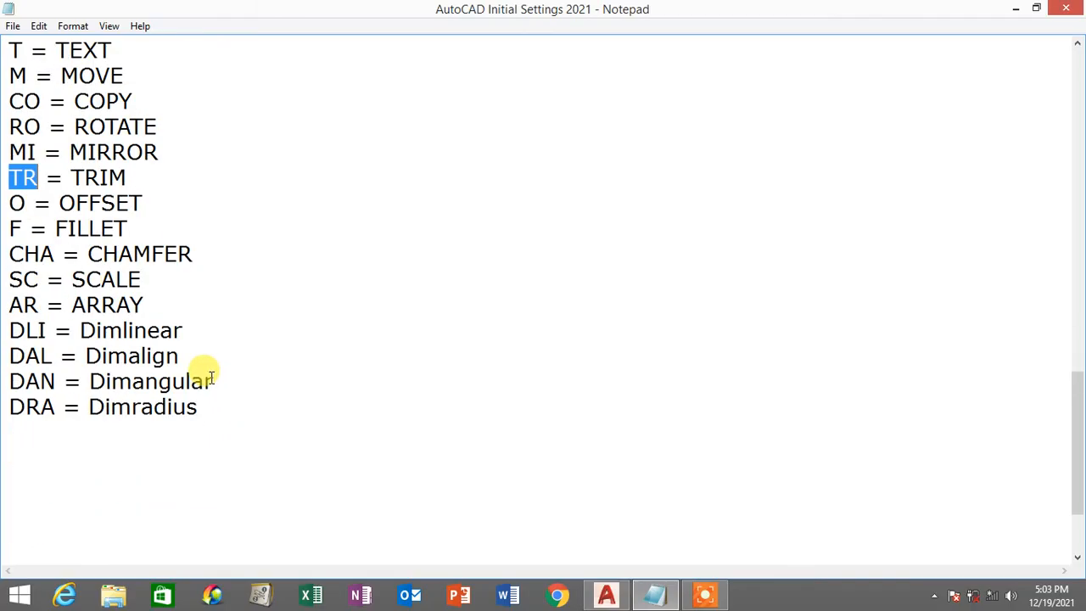
pyautogui.moveTo(8, 152); pyautogui.dragTo(35, 152)
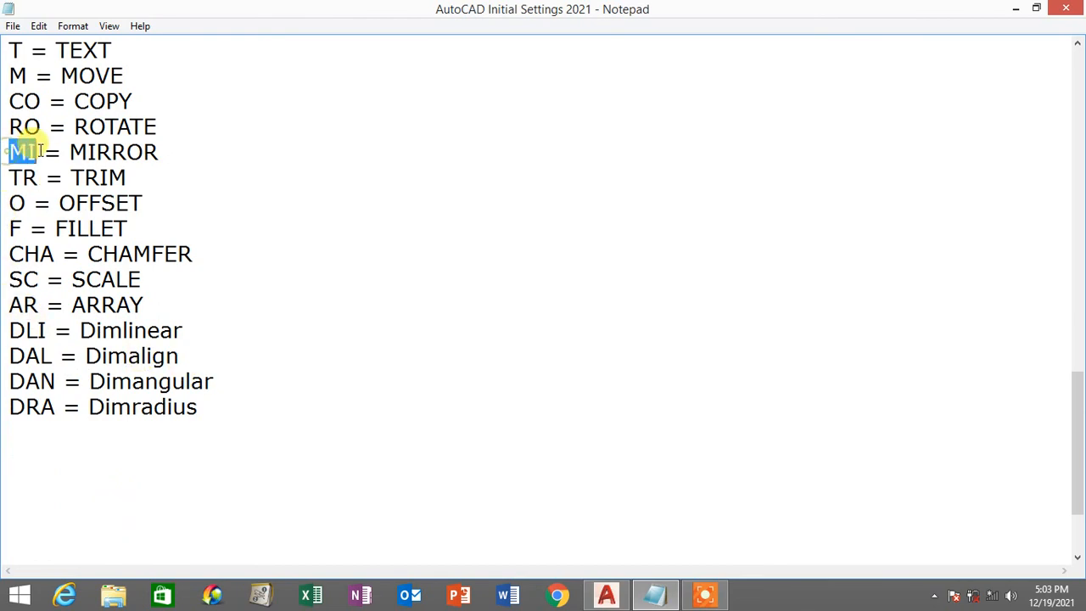
pyautogui.click(607, 597)
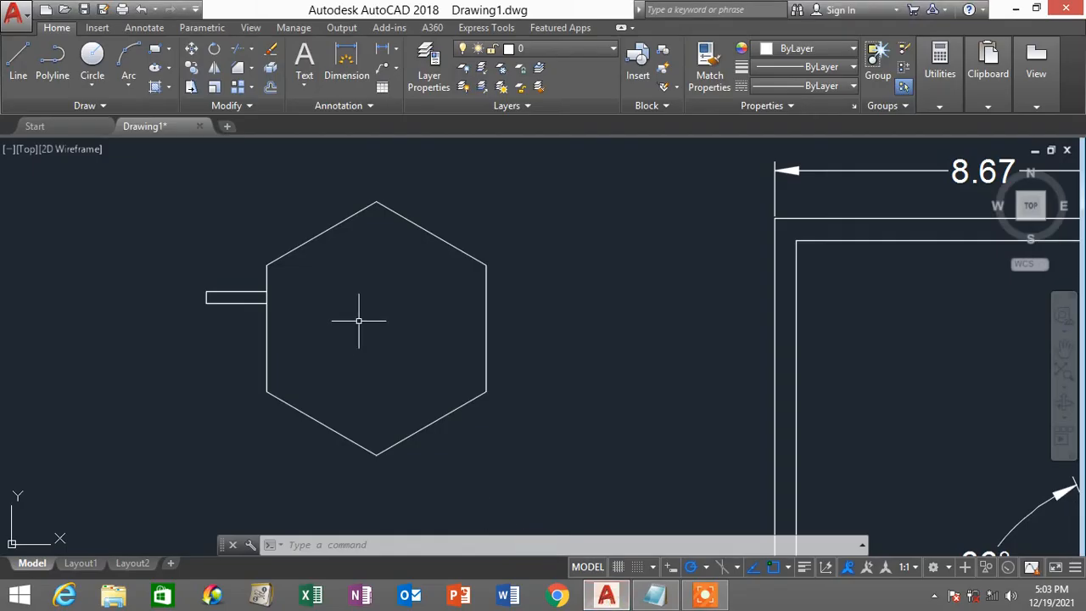
pyautogui.write('MI')
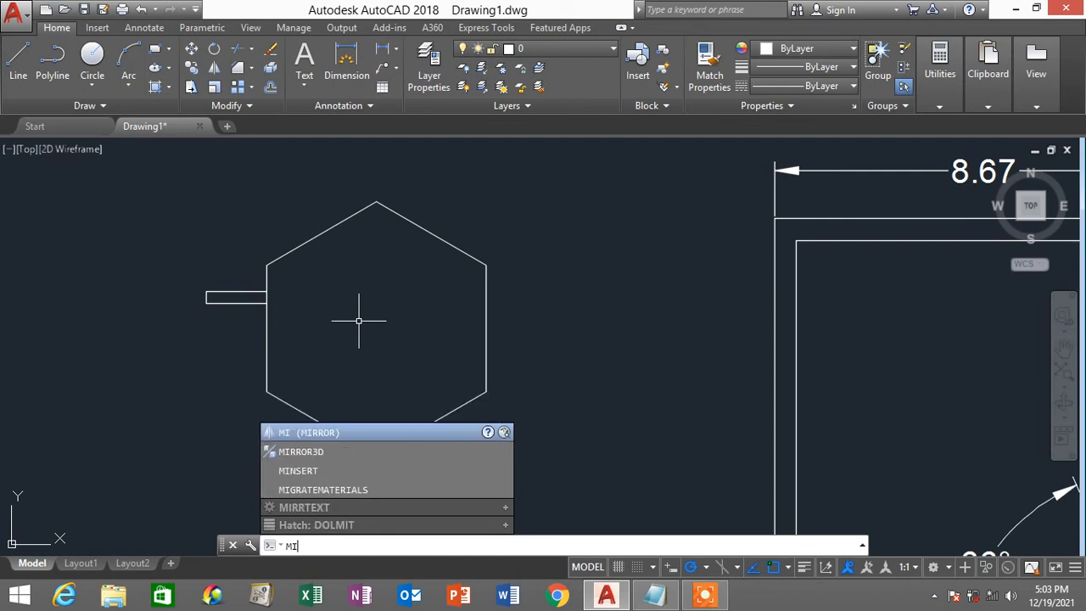
pyautogui.press('Return')
pyautogui.click(241, 324)
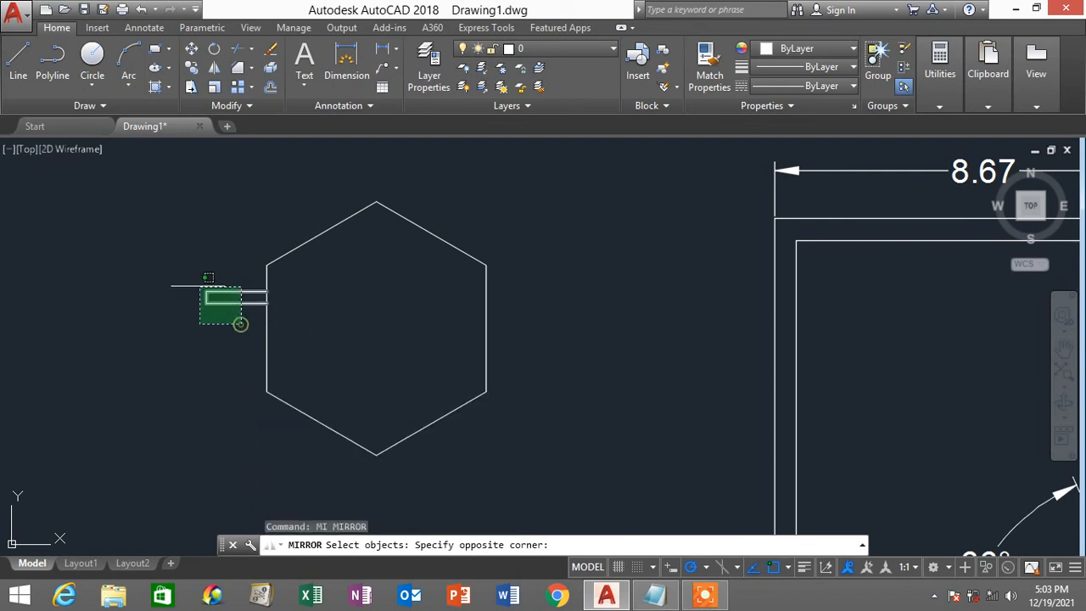
pyautogui.click(176, 258)
pyautogui.click(261, 320)
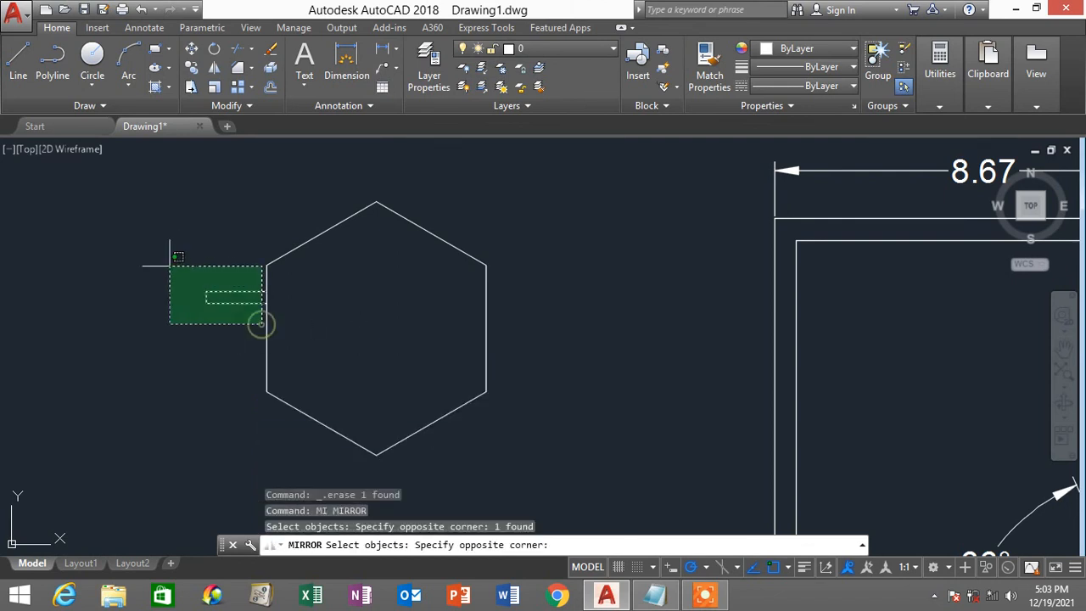
pyautogui.click(165, 250)
pyautogui.press('Return')
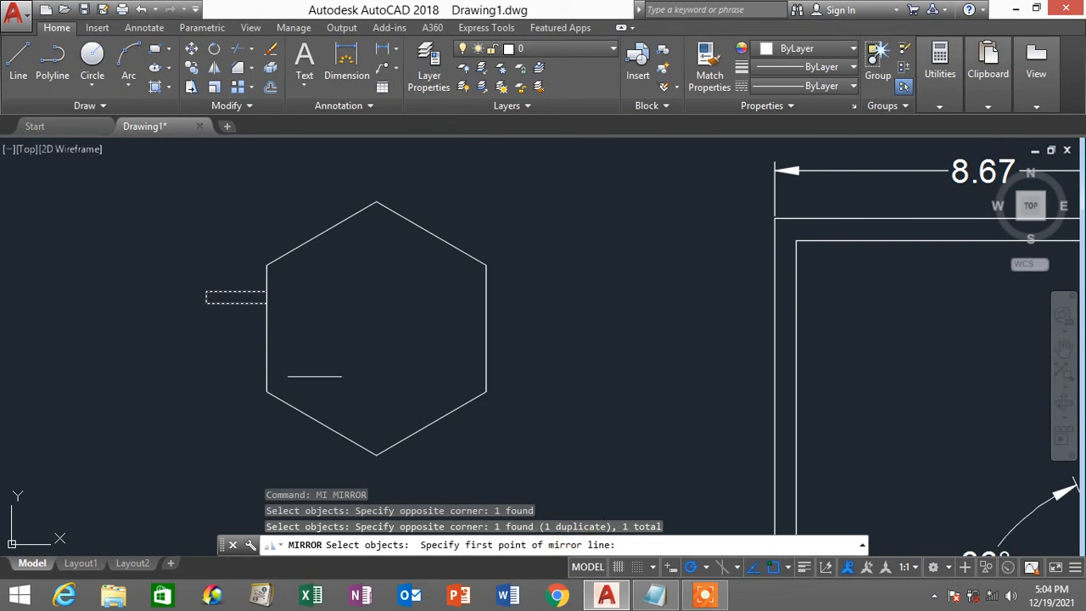
pyautogui.click(274, 328)
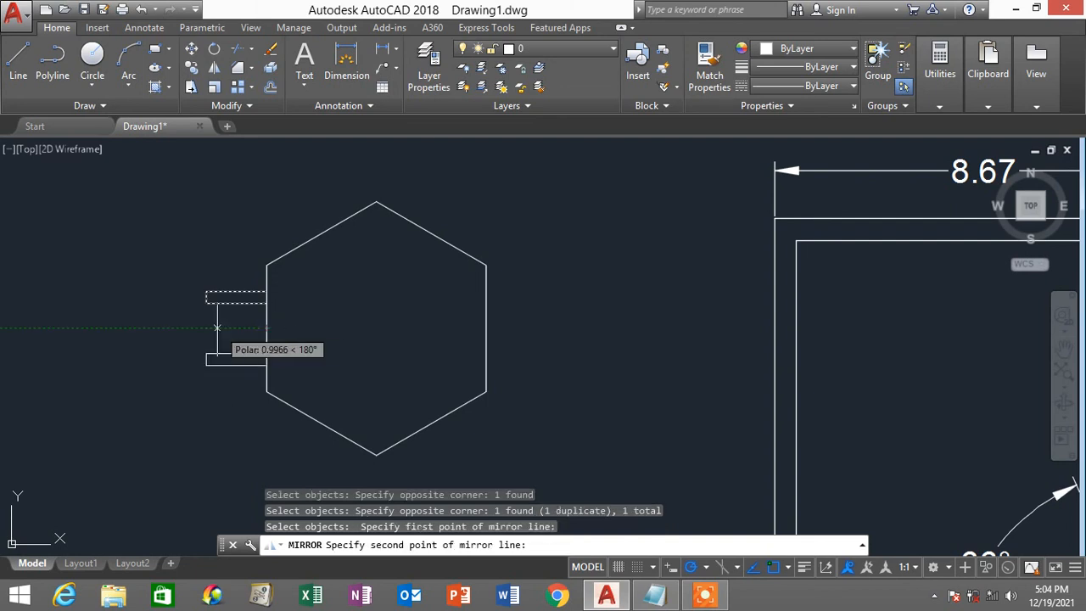
pyautogui.click(148, 327)
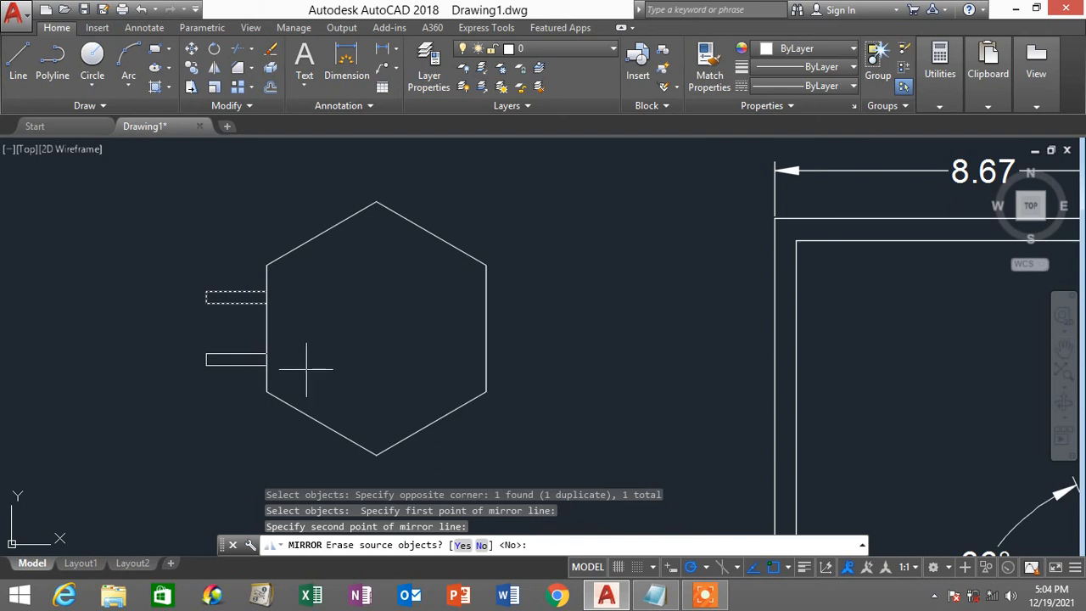
pyautogui.press('Escape')
pyautogui.press('Escape')
pyautogui.press('Escape')
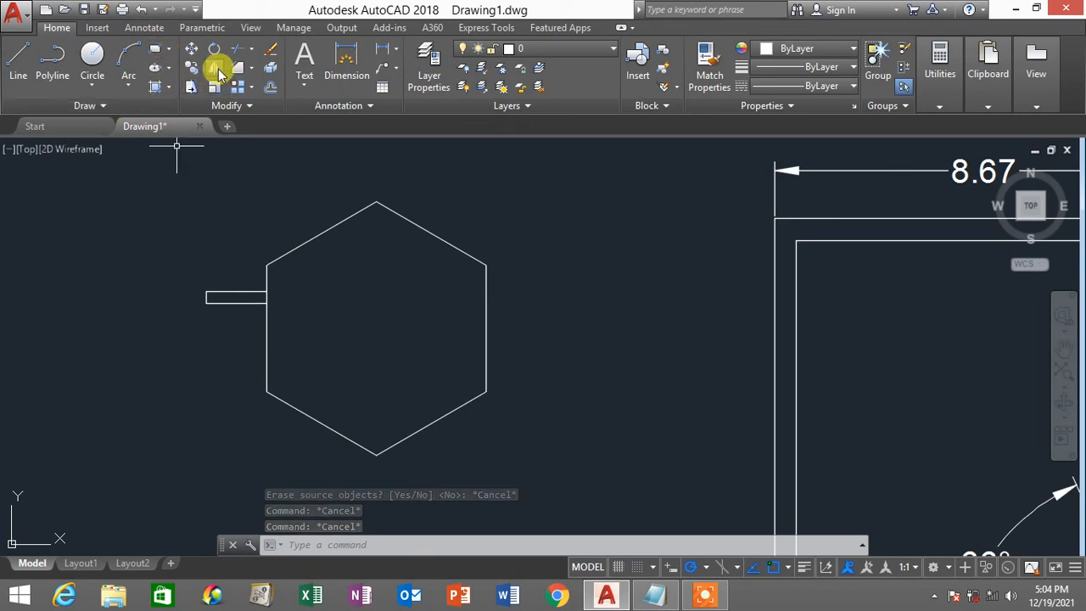
# Step: Mirror the thin rectangle across a horizontal line through the midpoint of the hexagon's left edge using the MI alias, keeping the source
pyautogui.write('mi')
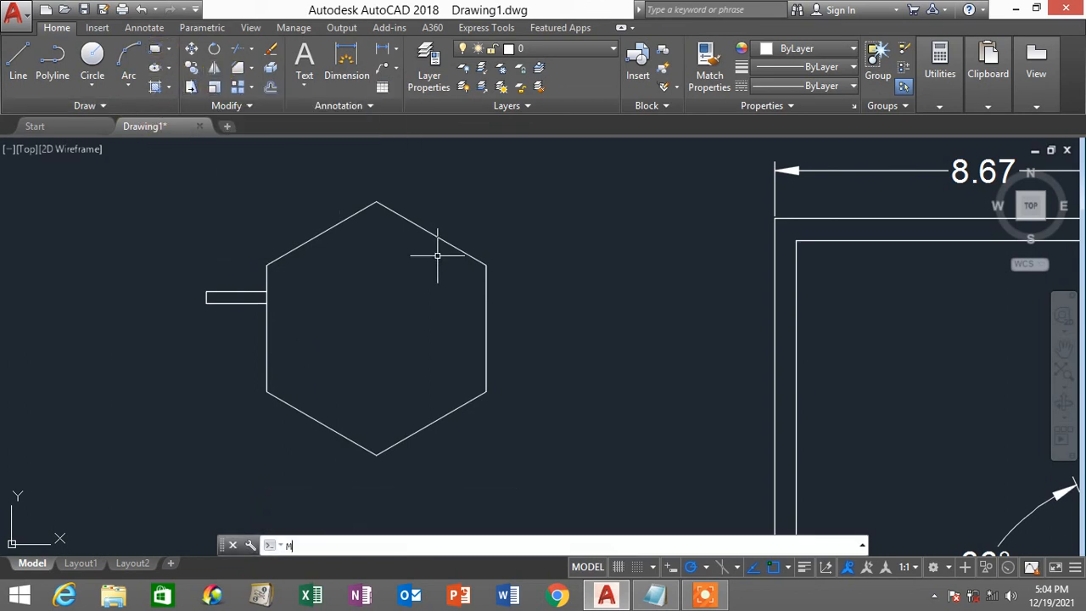
pyautogui.press('Return')
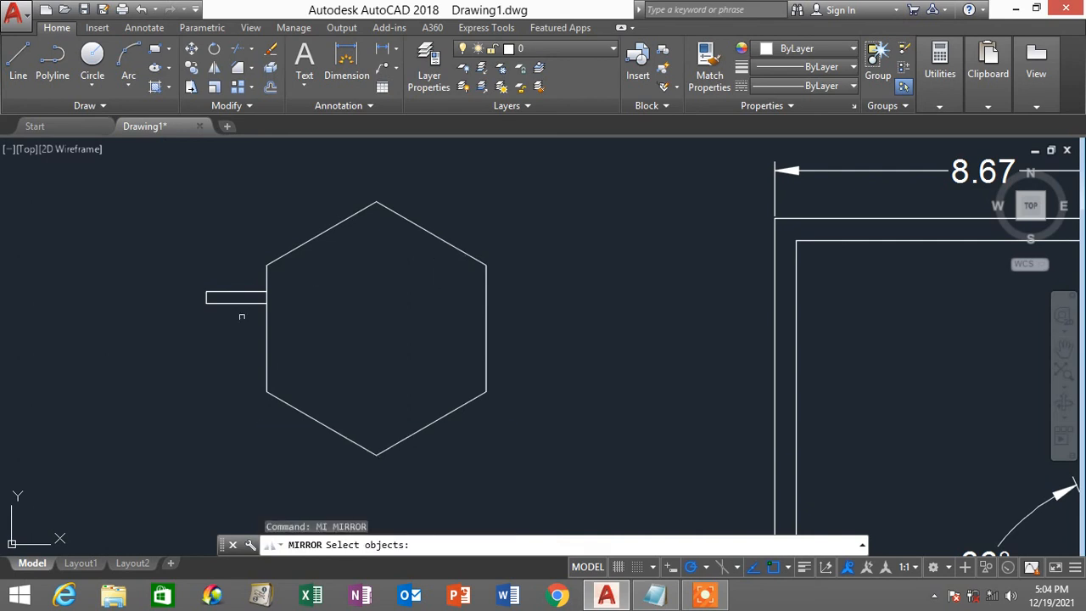
pyautogui.click(241, 317)
pyautogui.click(187, 257)
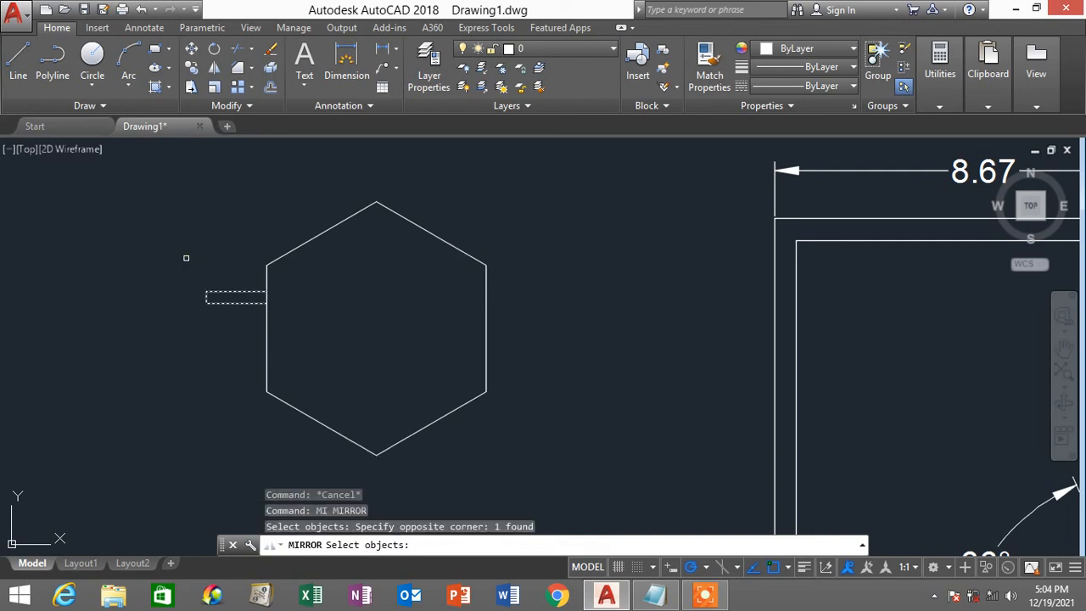
pyautogui.press('Return')
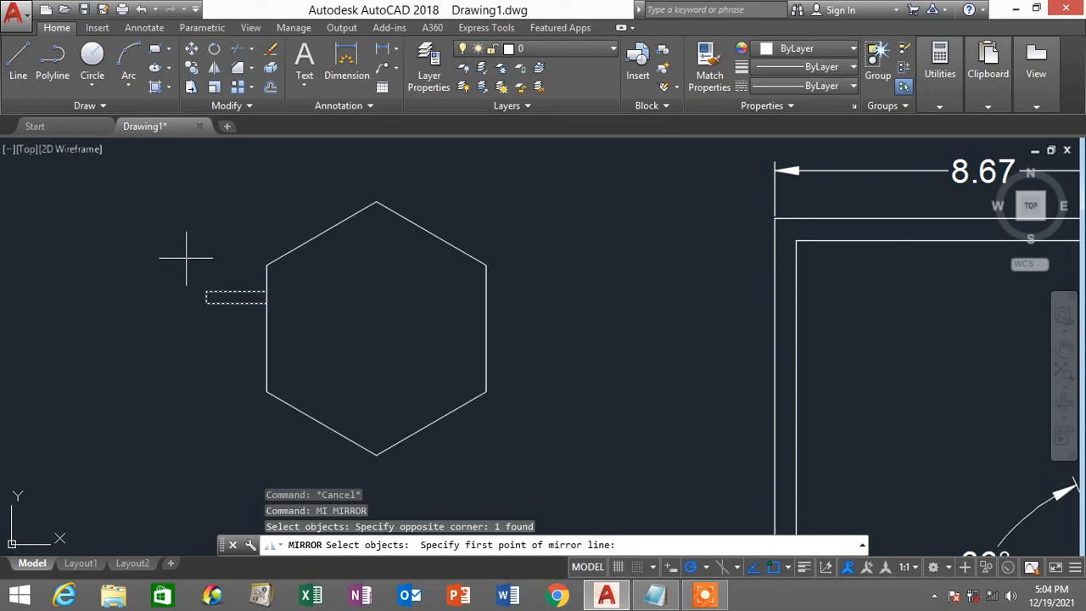
pyautogui.click(265, 329)
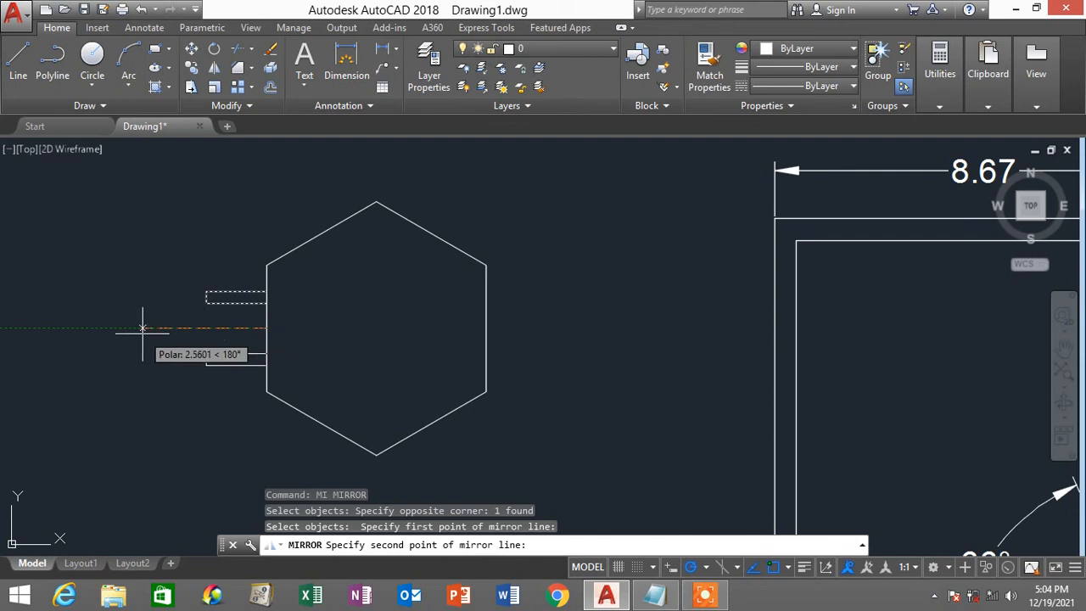
pyautogui.click(143, 328)
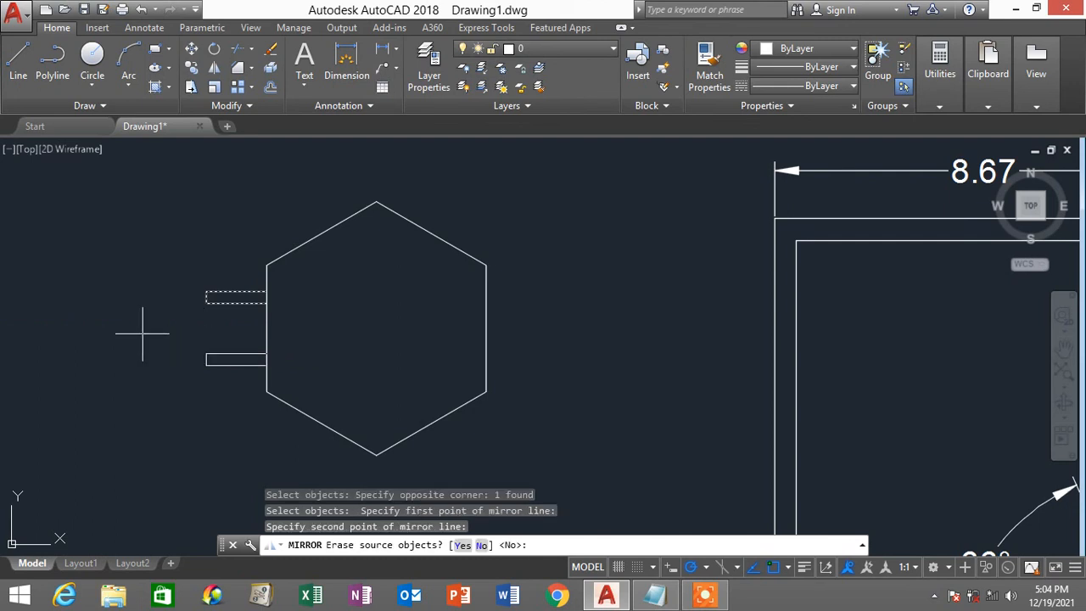
pyautogui.press('Return')
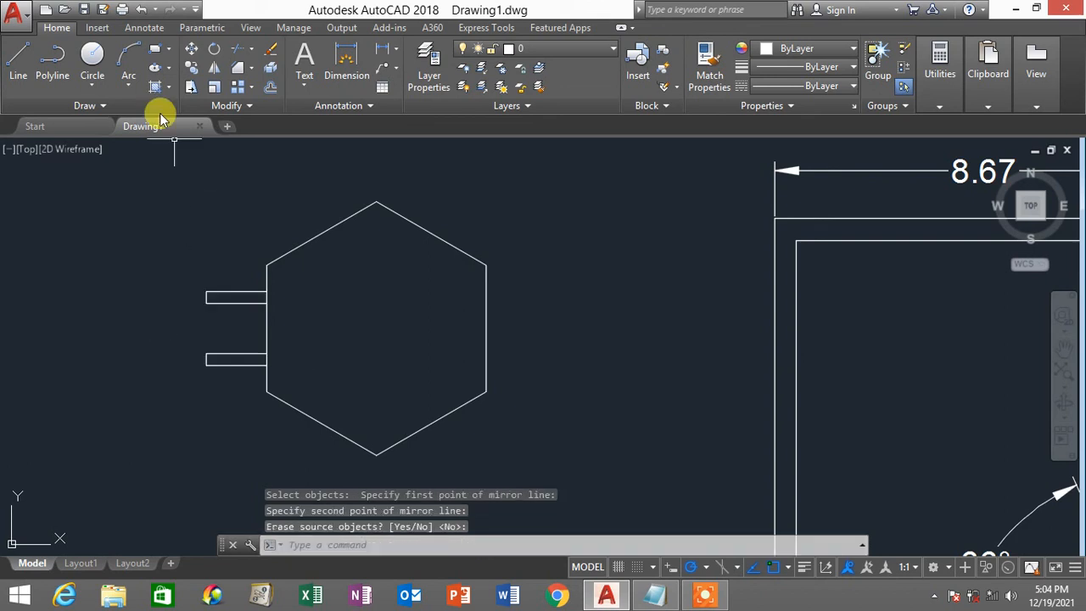
# Step: Draw a narrow vertical rectangle between the two thin rectangles at their outer ends to form the chair's backrest
pyautogui.click(156, 56)
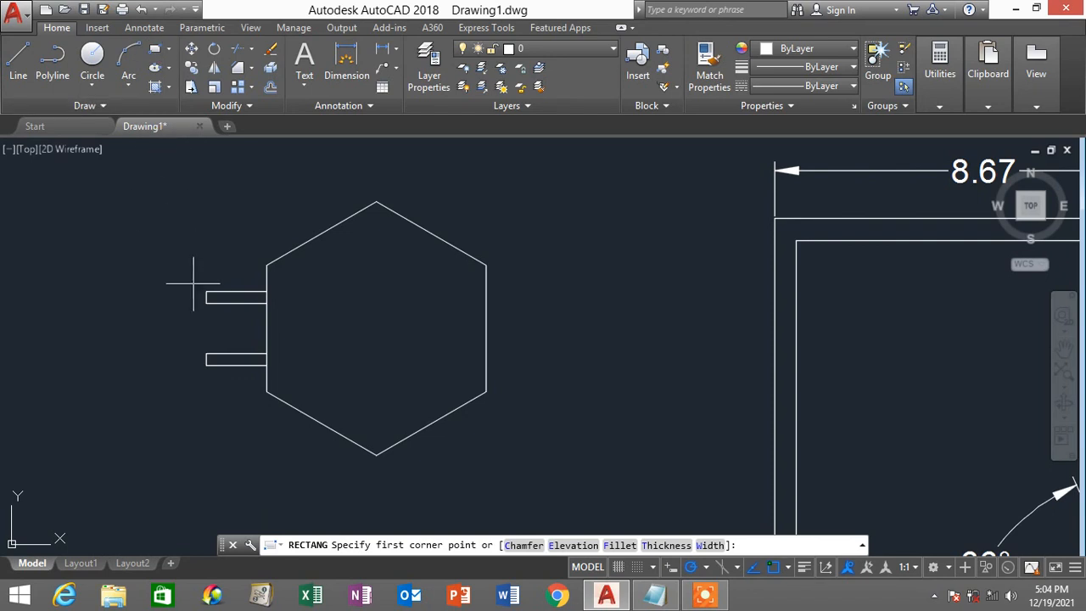
pyautogui.click(209, 308)
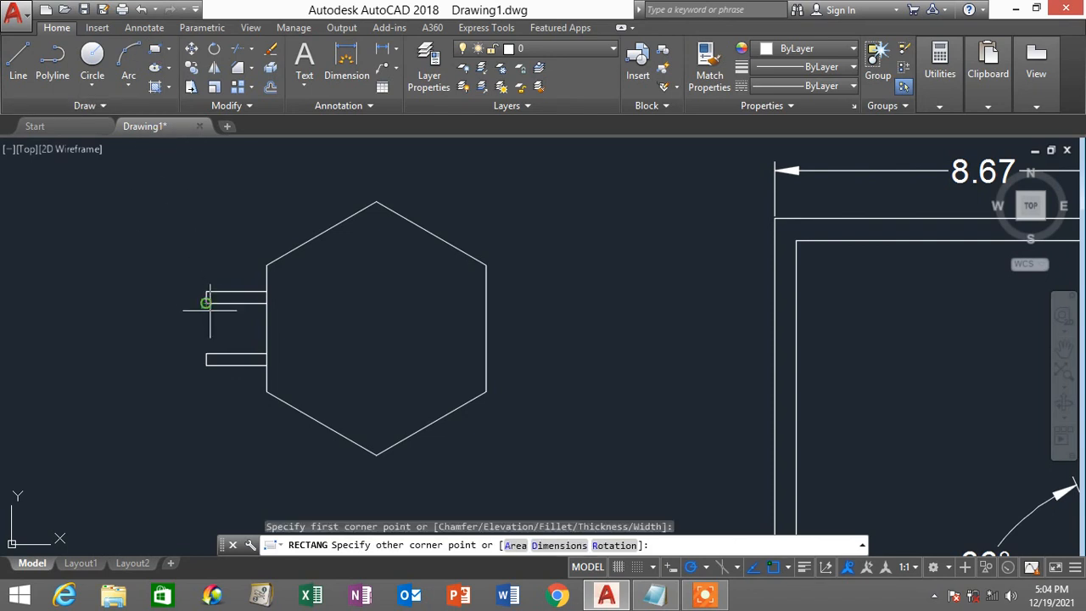
pyautogui.click(226, 353)
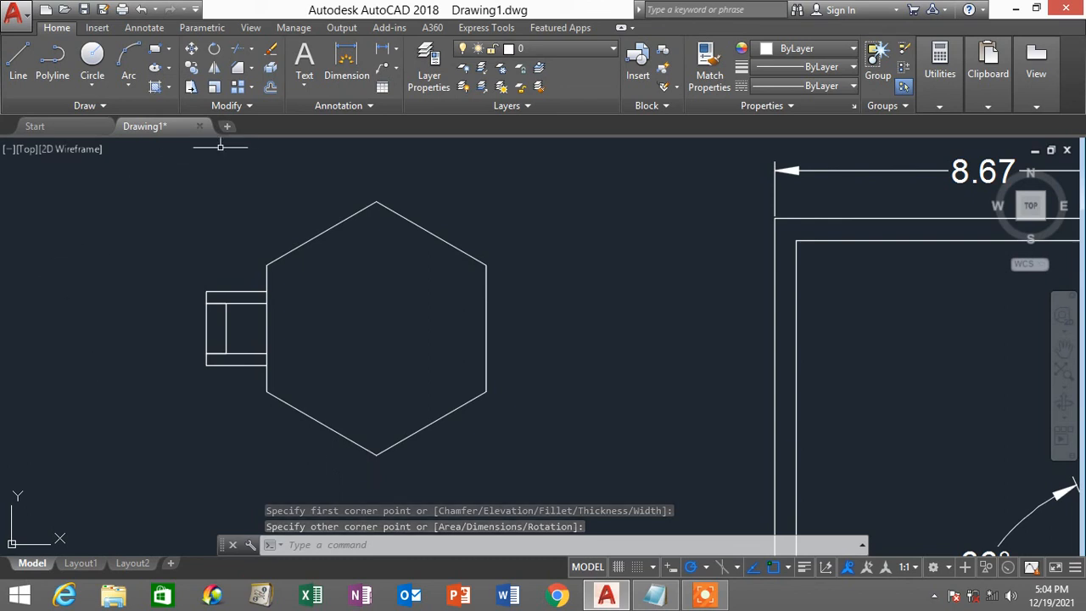
# Step: Create a polar array of the chair's three rectangles around the hexagon's center
pyautogui.click(252, 93)
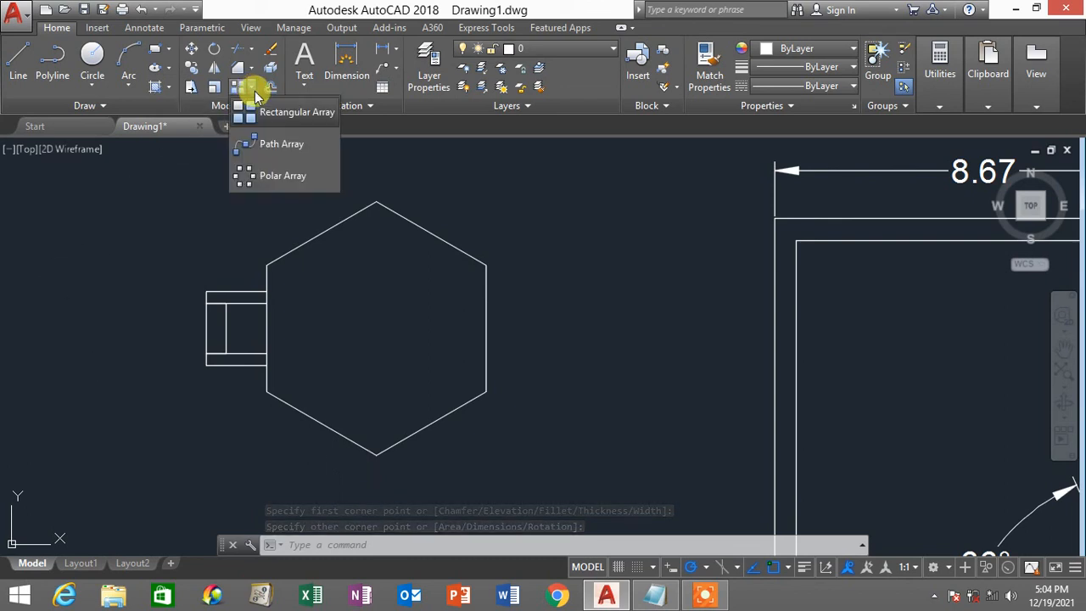
pyautogui.click(304, 178)
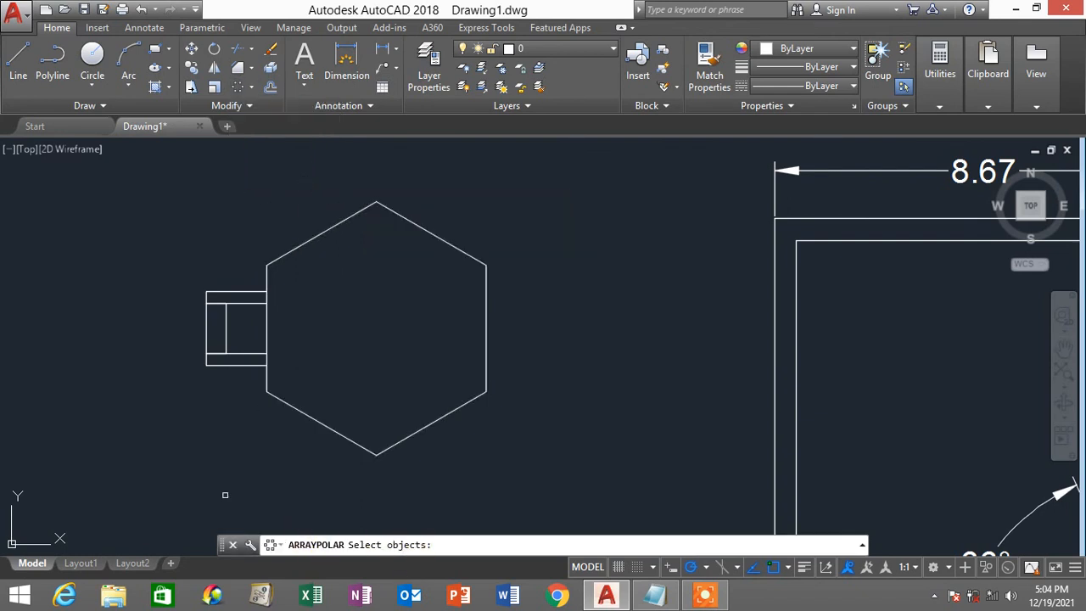
pyautogui.click(249, 399)
pyautogui.click(196, 288)
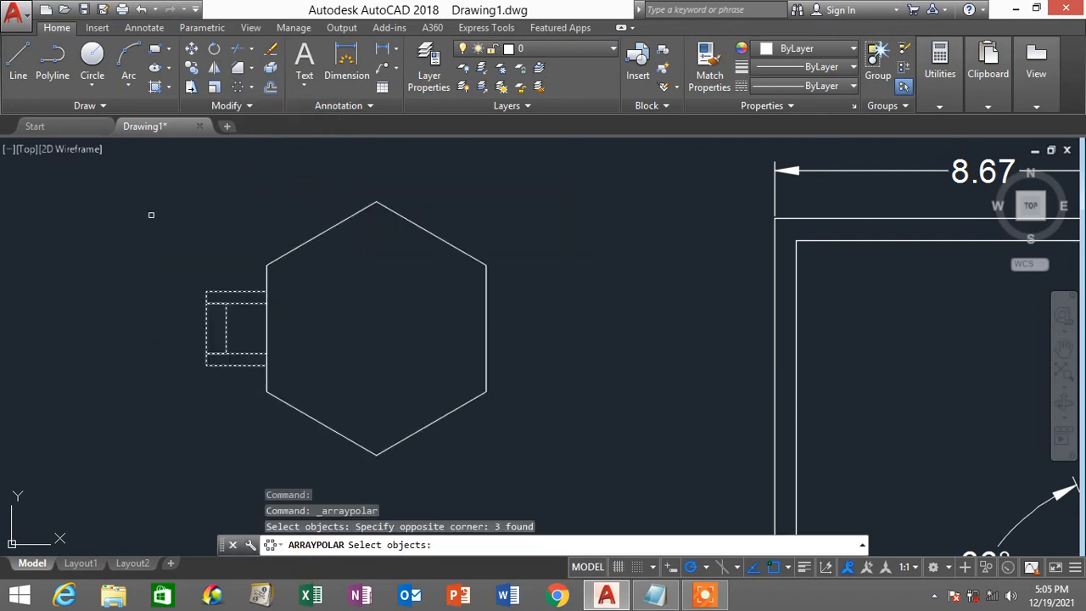
pyautogui.press('Return')
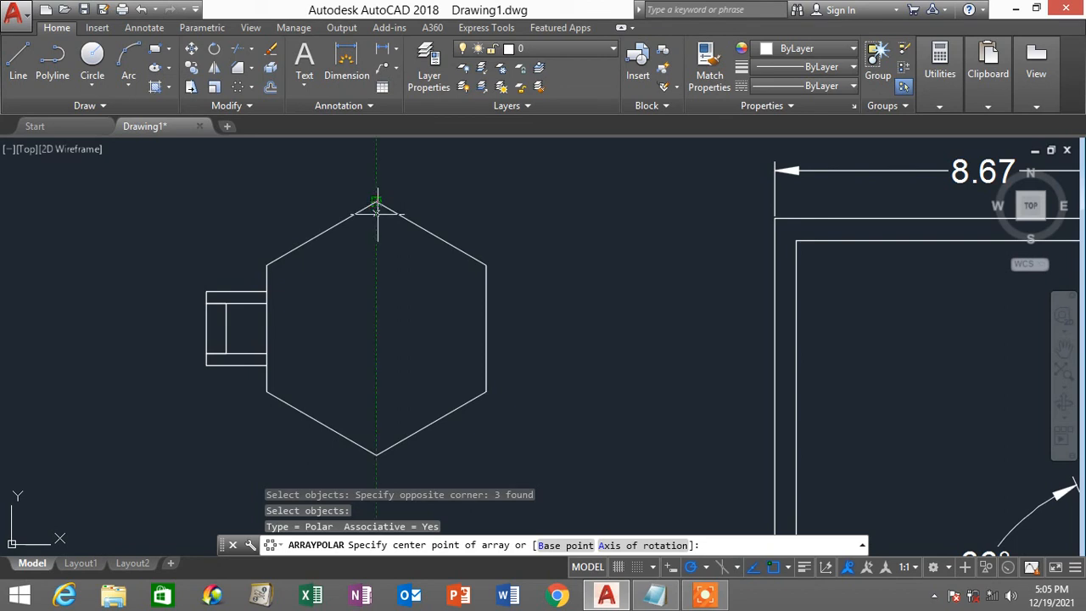
pyautogui.click(376, 328)
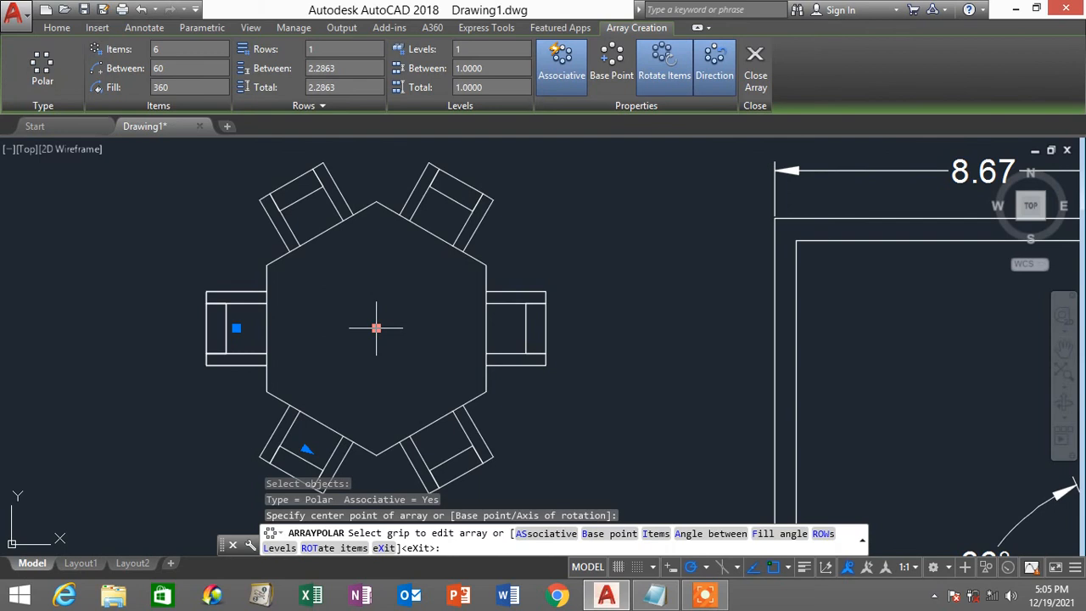
# Step: Set the number of items in the polar array to 6 and finish the array
pyautogui.write('I')
pyautogui.press('Return')
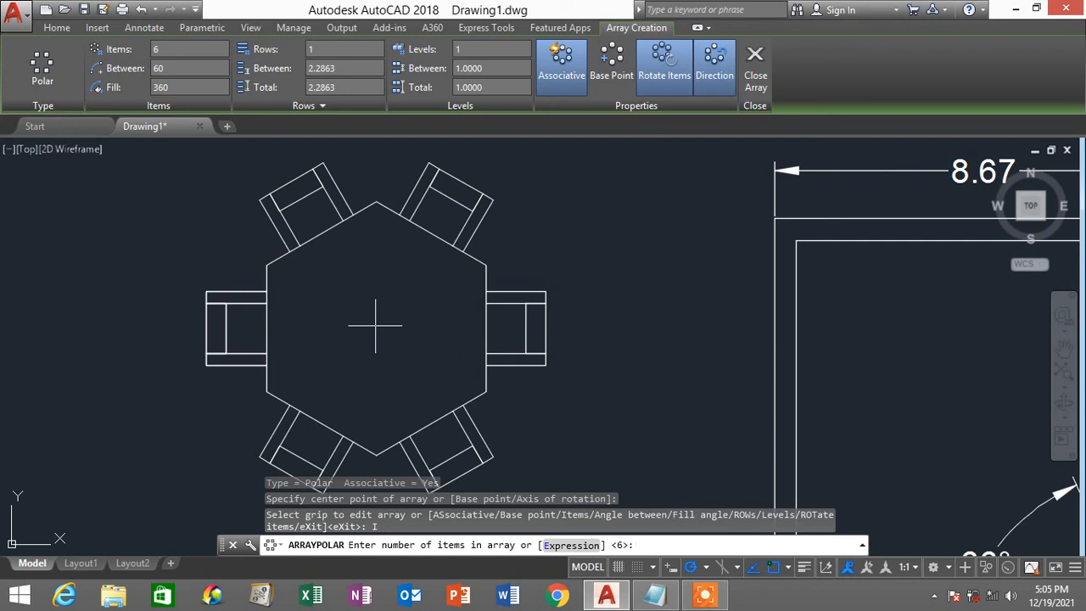
pyautogui.write('6')
pyautogui.press('Return')
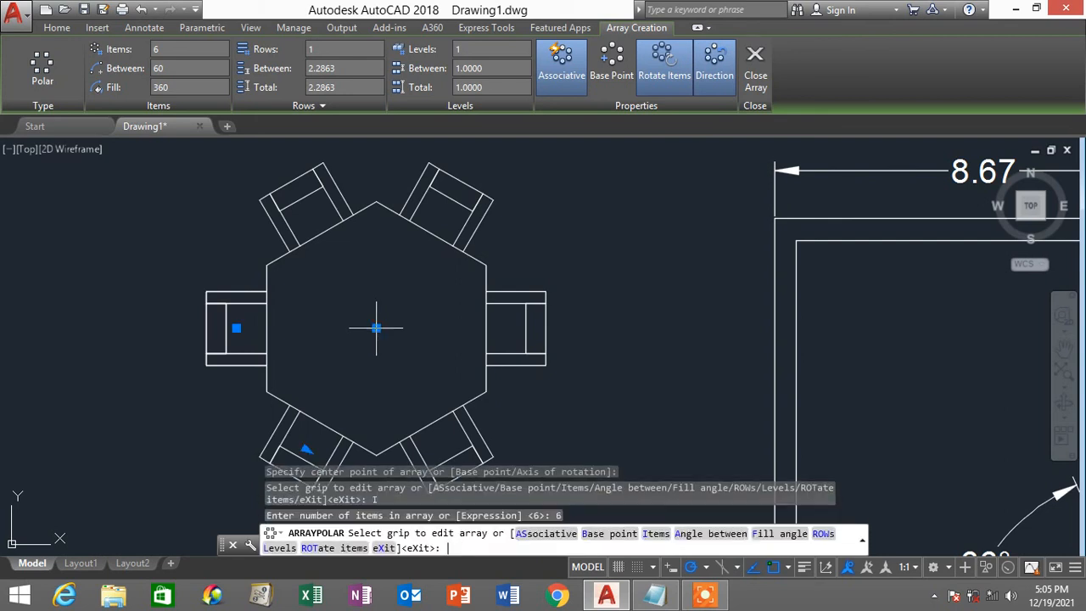
pyautogui.press('Return')
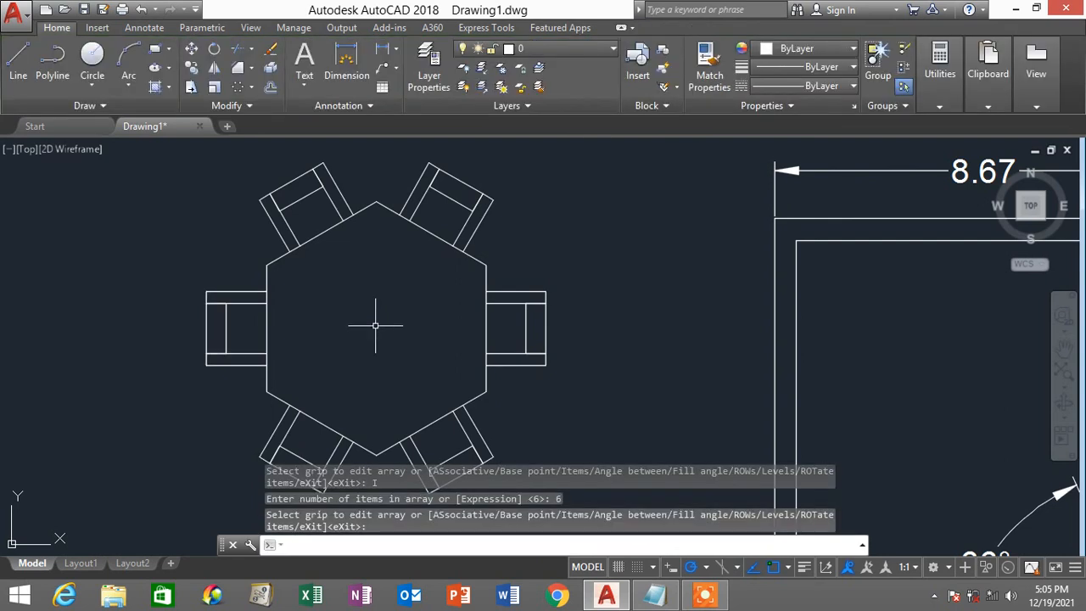
# Step: Switch to Notepad and review the AutoCAD notes from the workspace and status button settings through the end of the shortcut command list
pyautogui.scroll(-5, 424, 280)
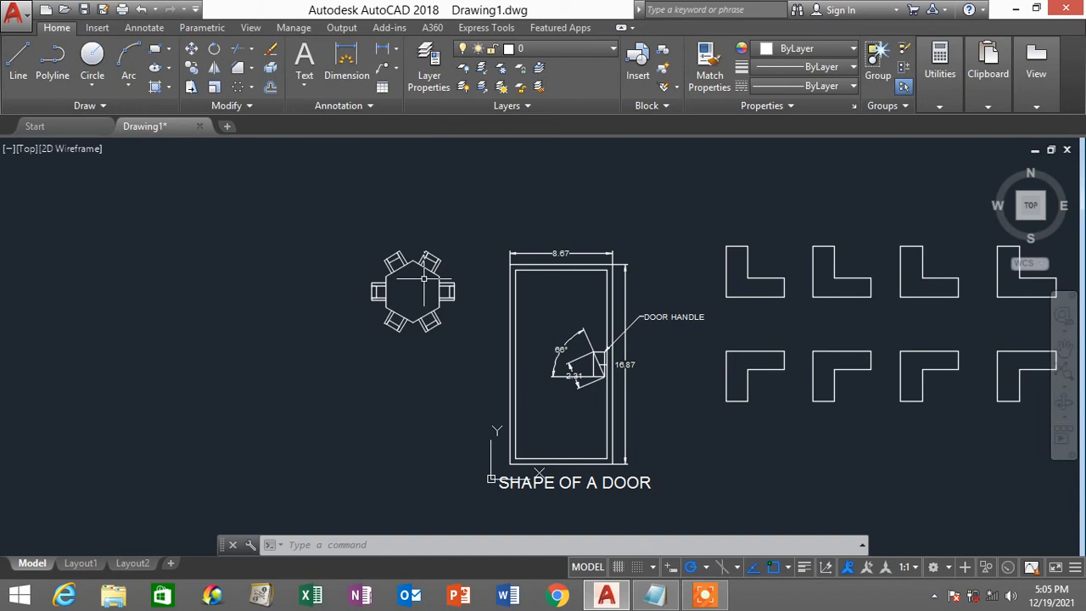
pyautogui.click(655, 595)
pyautogui.scroll(8, 132, 229)
pyautogui.scroll(1, 132, 227)
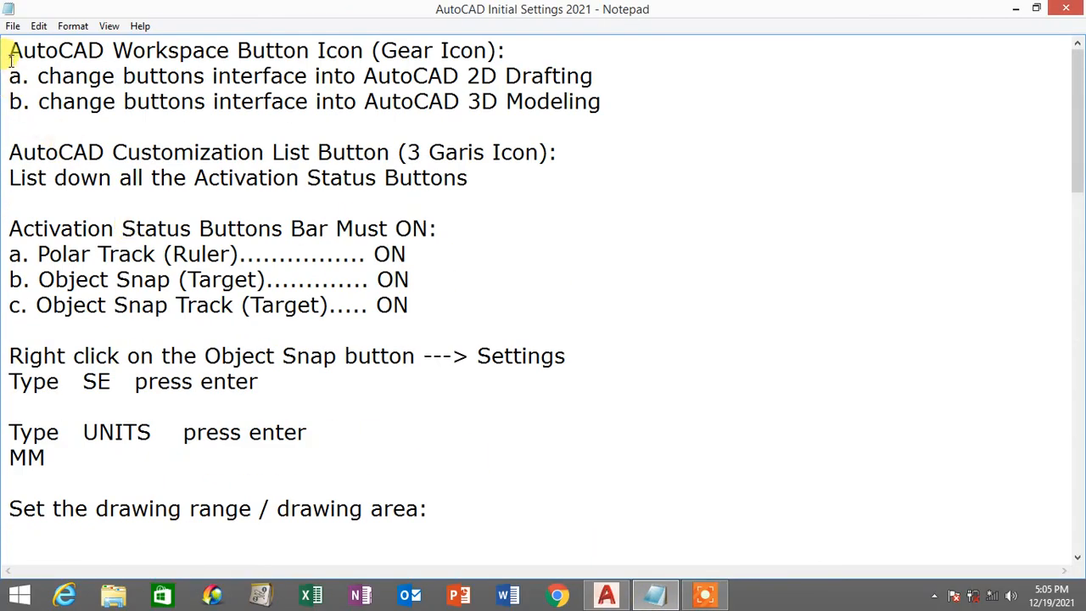
pyautogui.moveTo(9, 51); pyautogui.dragTo(650, 121)
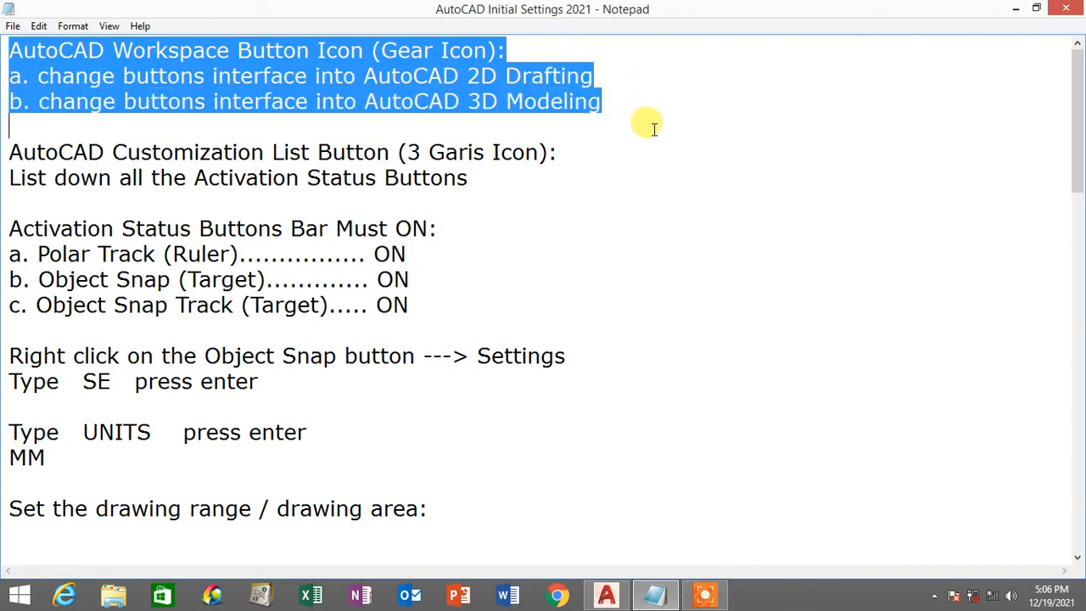
pyautogui.moveTo(9, 152); pyautogui.dragTo(589, 230)
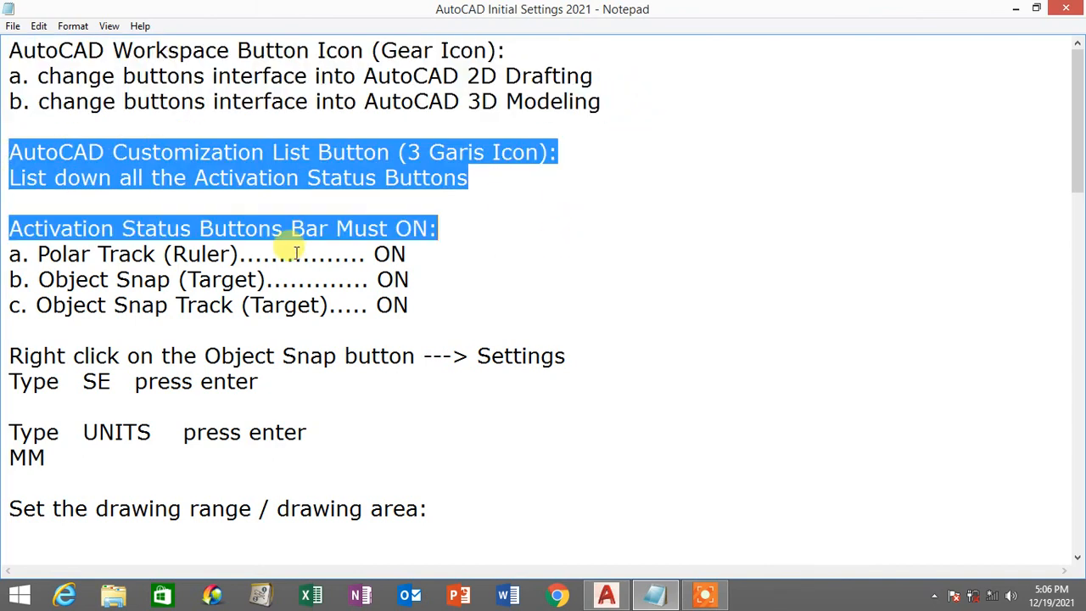
pyautogui.scroll(-2, 9, 260)
pyautogui.scroll(-3, 38, 297)
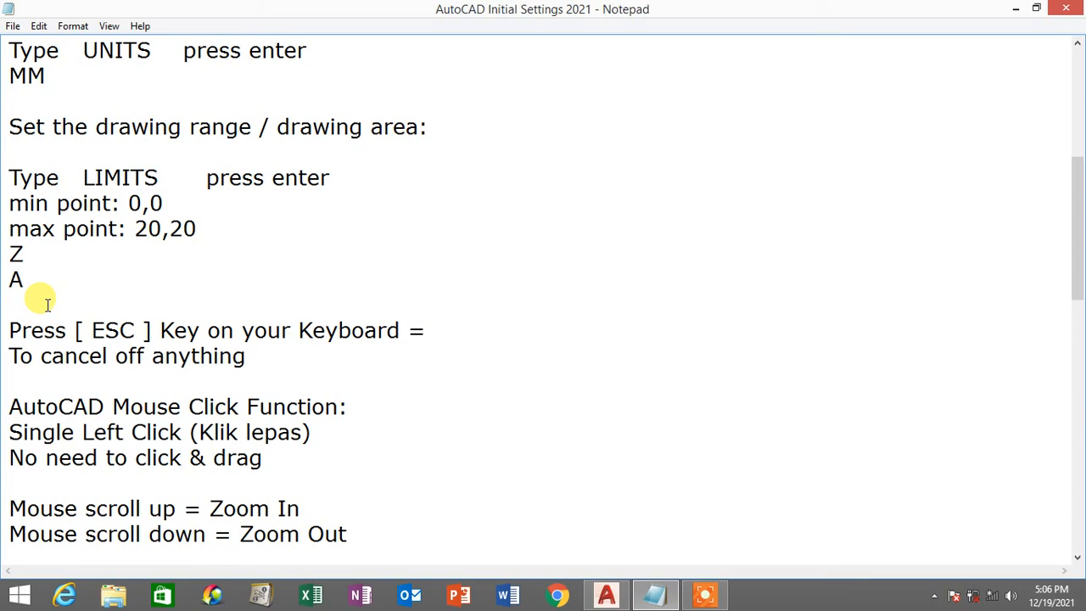
pyautogui.scroll(-7, 47, 304)
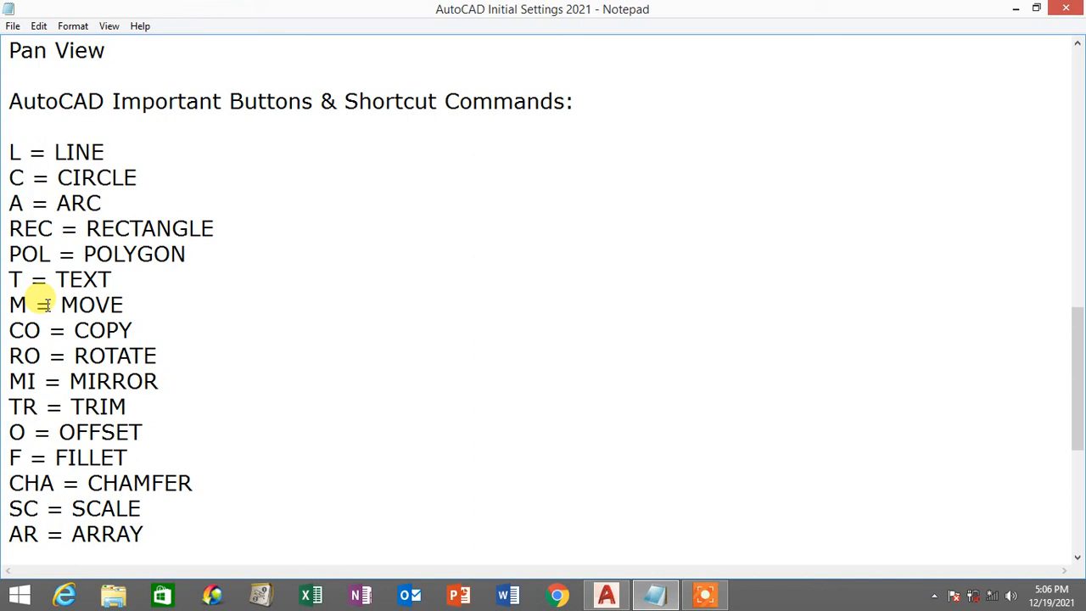
pyautogui.scroll(-4, 44, 304)
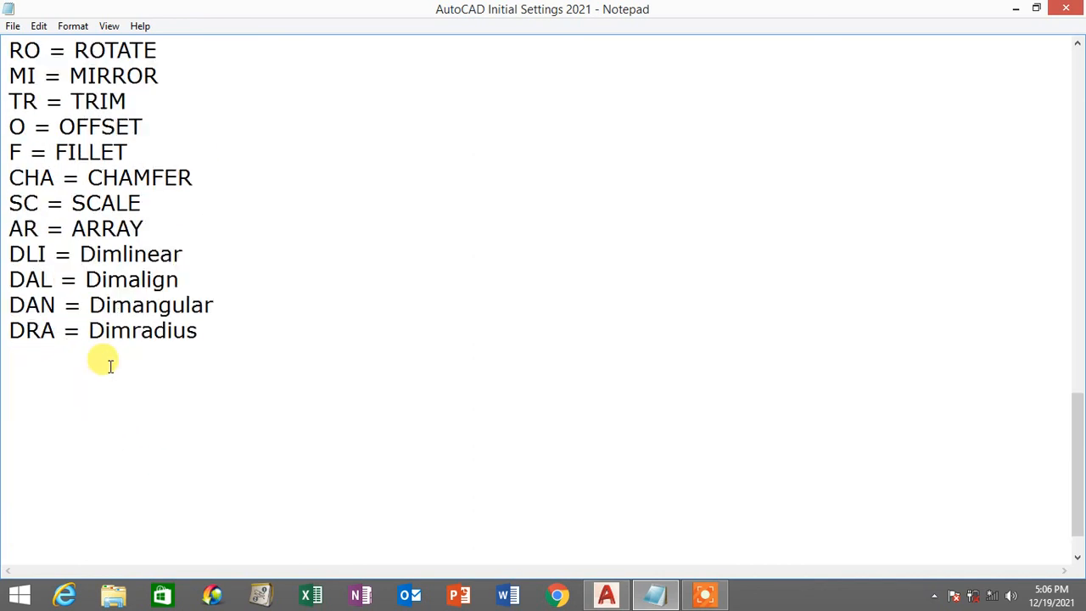
# Step: Highlight the DLI alias for Dimlinear in the Notepad shortcut list, and return to the hexagonal table in the AutoCAD drawing
pyautogui.moveTo(9, 253); pyautogui.dragTo(47, 259)
pyautogui.click(17, 253)
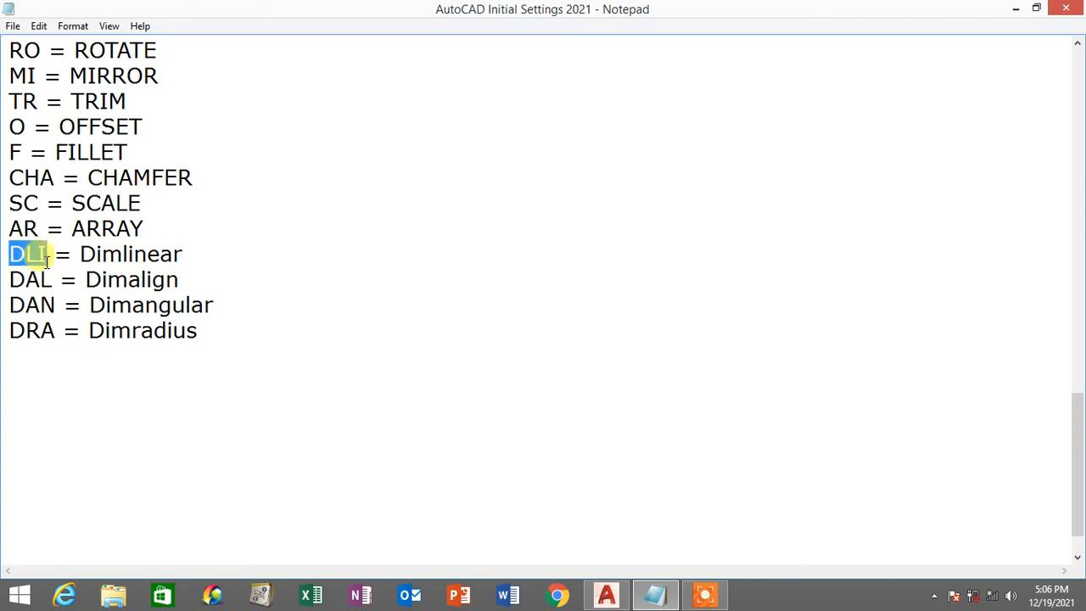
pyautogui.click(609, 596)
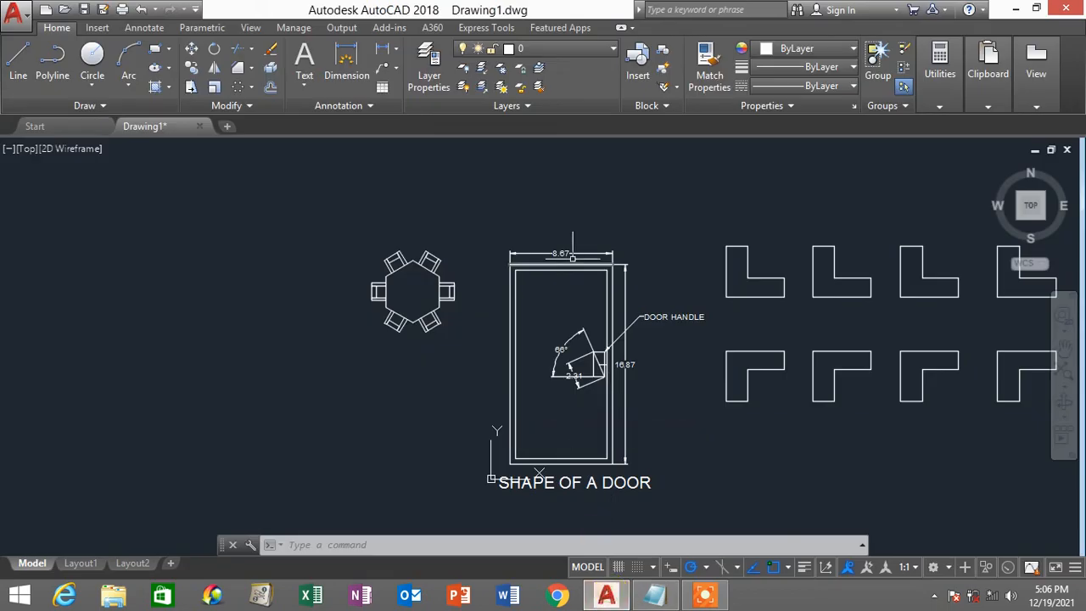
pyautogui.scroll(4, 362, 285)
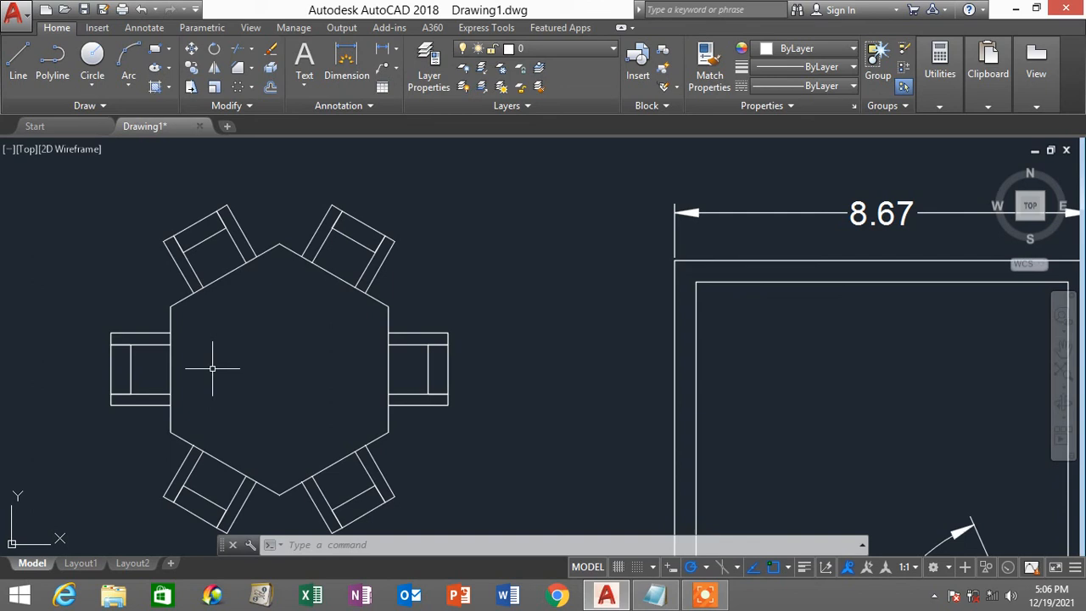
# Step: Add a linear dimension with DLI across the hexagonal table's overall width, between the outer corners of the two side chairs, placed above the upper chairs
pyautogui.write('DLI')
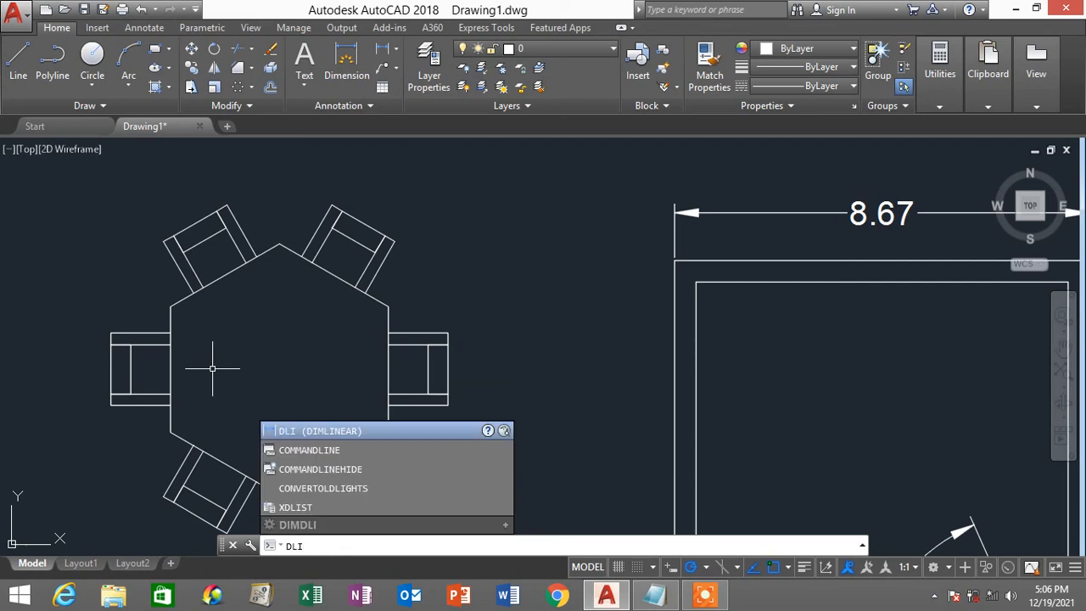
pyautogui.press('Return')
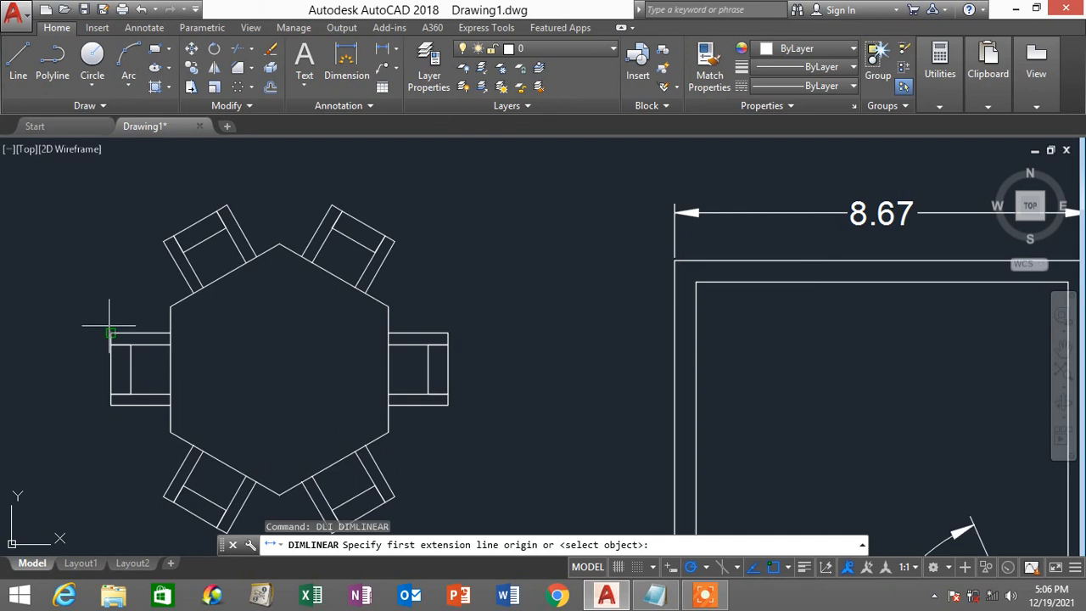
pyautogui.click(109, 331)
pyautogui.click(448, 334)
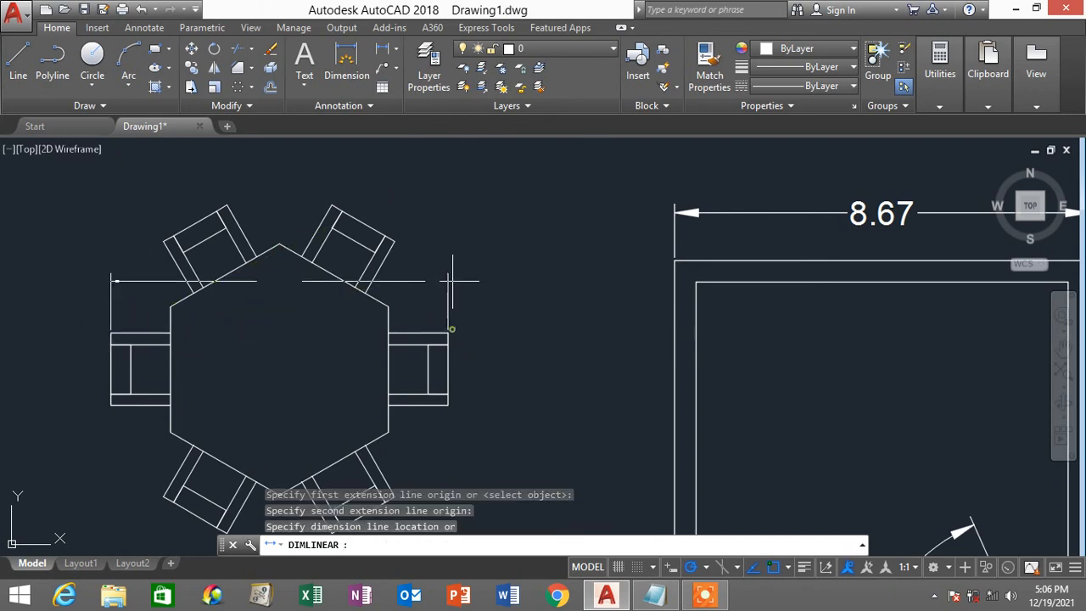
pyautogui.click(454, 170)
pyautogui.moveTo(518, 192); pyautogui.dragTo(659, 188, button='middle')
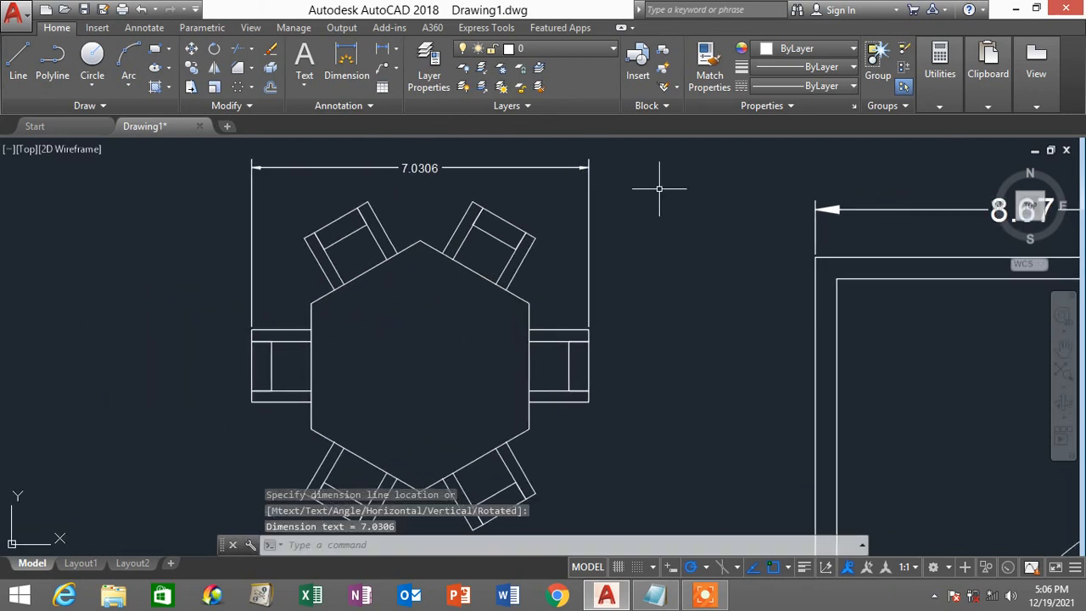
# Step: Highlight the DLI, DAL, DAN and DRA dimension aliases in the Notepad shortcut list, and return to AutoCAD to view the table beside the dimensioned door
pyautogui.click(655, 595)
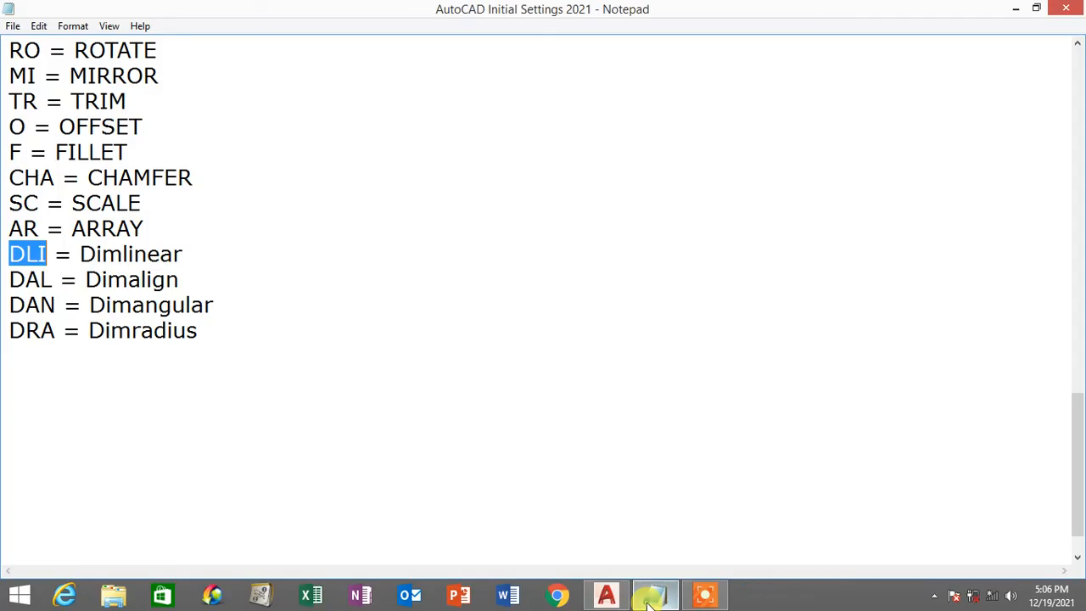
pyautogui.moveTo(223, 315); pyautogui.dragTo(11, 254)
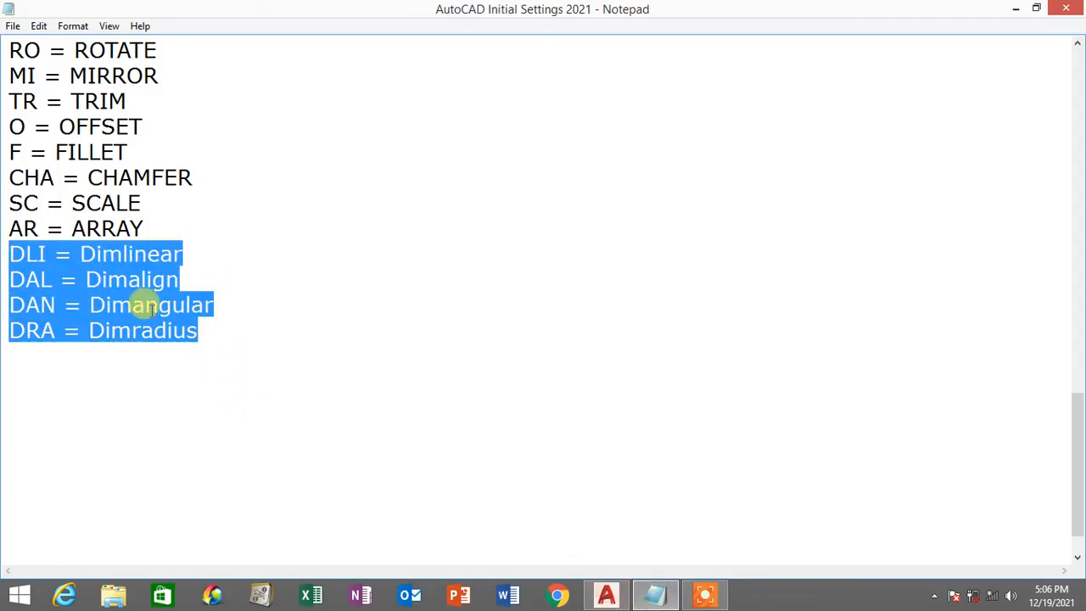
pyautogui.click(1017, 10)
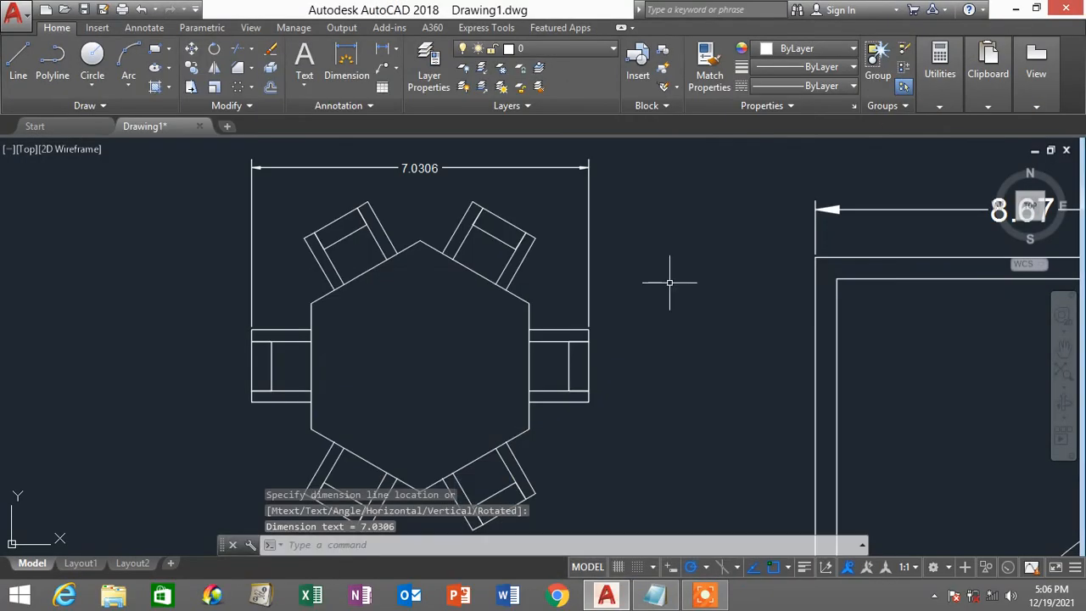
pyautogui.scroll(-2, 658, 284)
pyautogui.moveTo(670, 282)
pyautogui.mouseDown(button='middle')
pyautogui.moveTo(503, 241)
pyautogui.moveTo(509, 206)
pyautogui.moveTo(526, 203)
pyautogui.mouseUp(button='middle')
pyautogui.scroll(-2, 506, 243)
pyautogui.scroll(2, 506, 243)
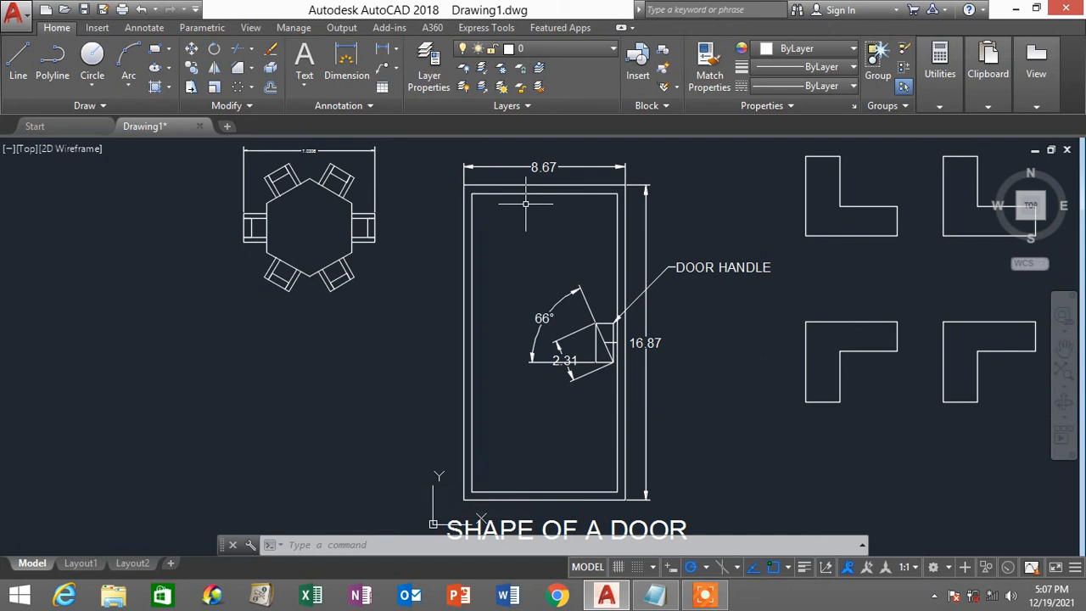